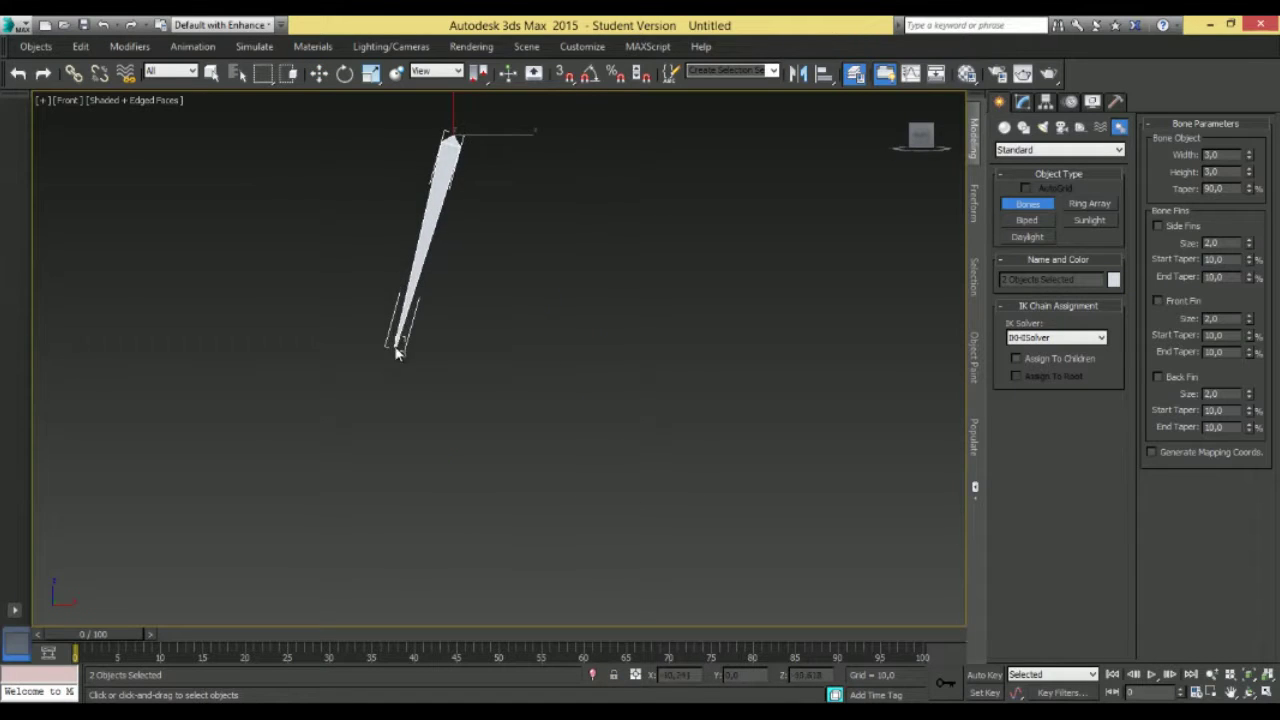
# Draw a bent leg bone chain in the Front viewport, running through the knee and ankle and ending with forward-pointing foot bones.
pyautogui.click(405, 328)
pyautogui.click(459, 452)
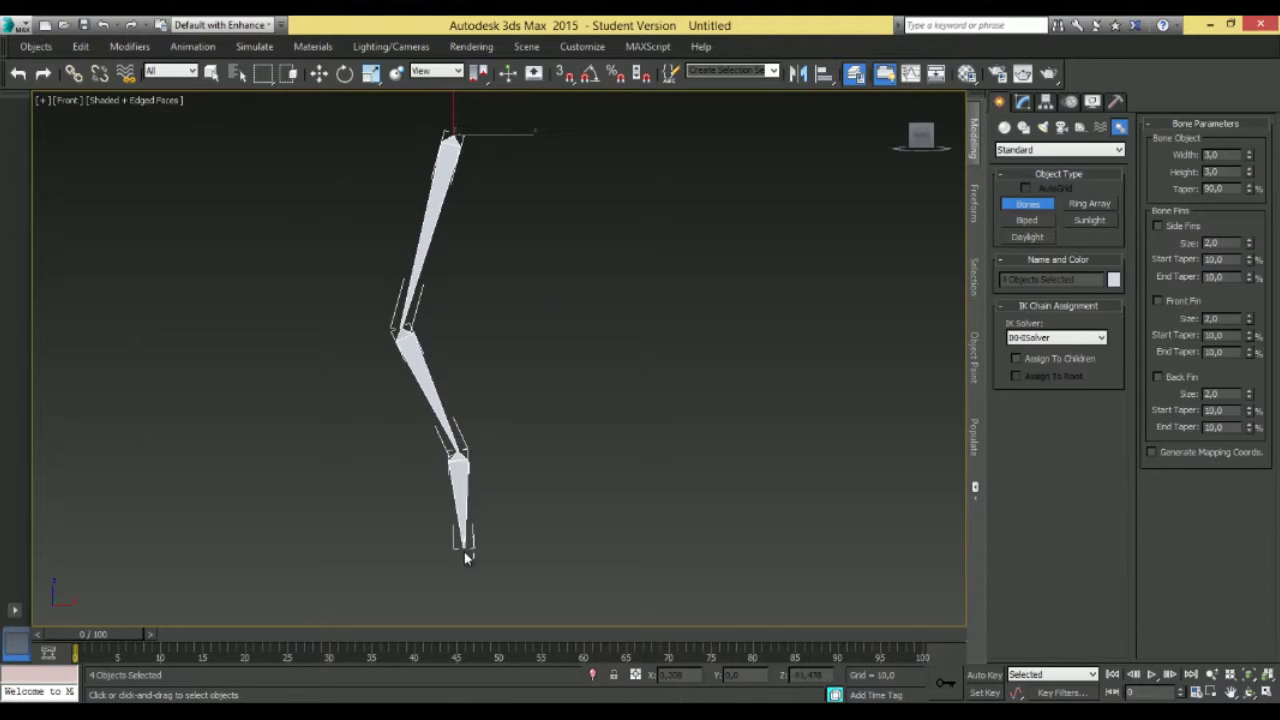
pyautogui.click(456, 568)
pyautogui.click(252, 596)
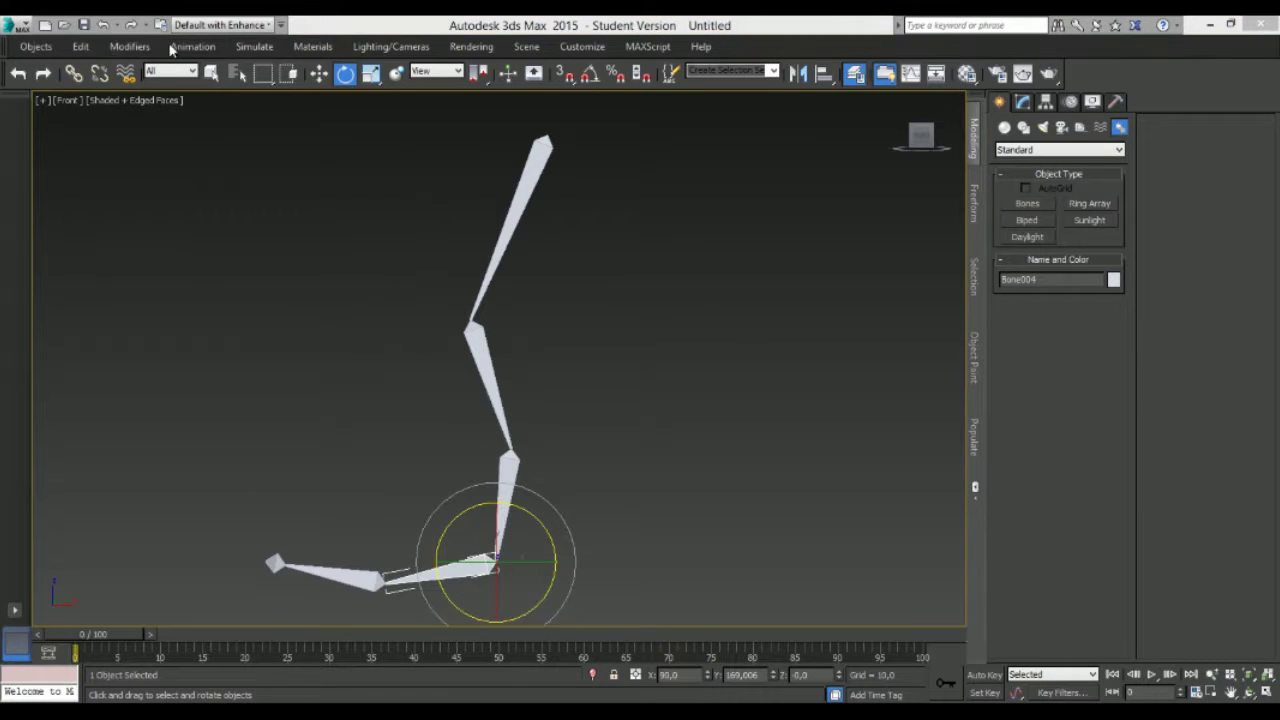
# Open the Bone Tools window and place it clear of the leg bones.
pyautogui.click(174, 48)
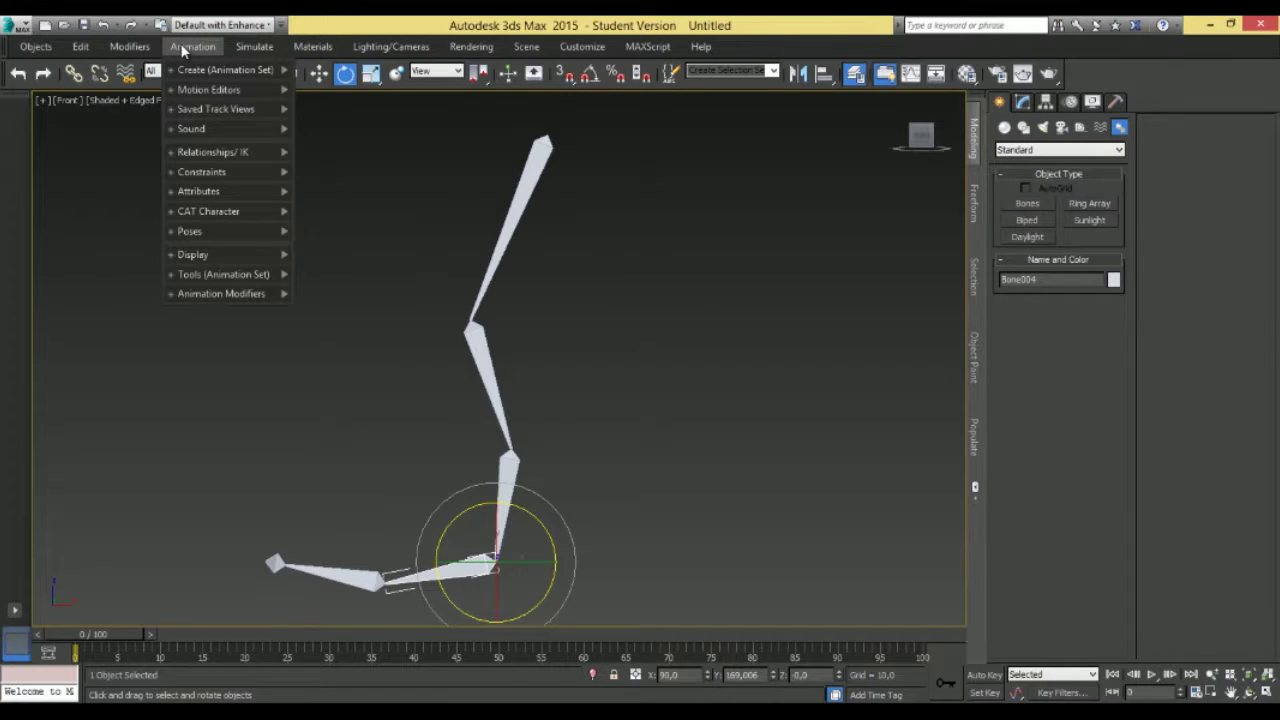
pyautogui.moveTo(186, 76)
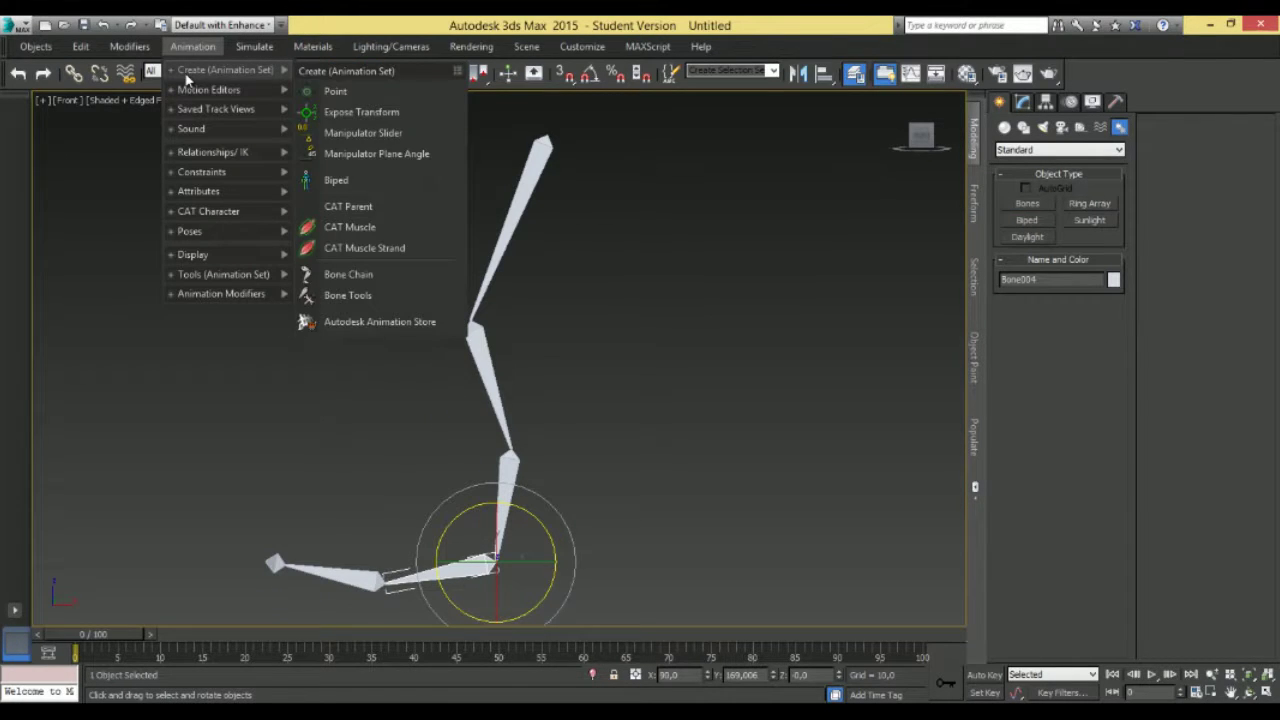
pyautogui.click(362, 295)
pyautogui.moveTo(331, 100); pyautogui.dragTo(128, 100)
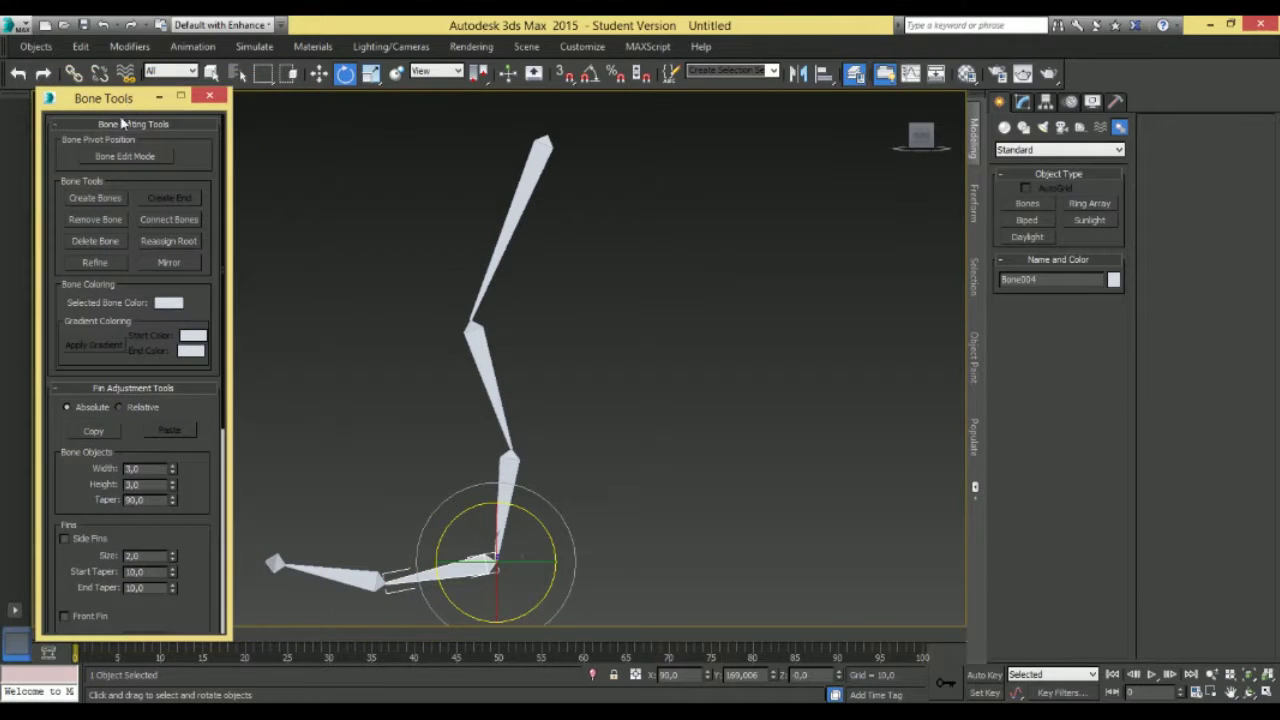
# Turn on Bone Edit Mode and move the toe bone's joint upward to reshape the foot.
pyautogui.click(119, 156)
pyautogui.click(318, 73)
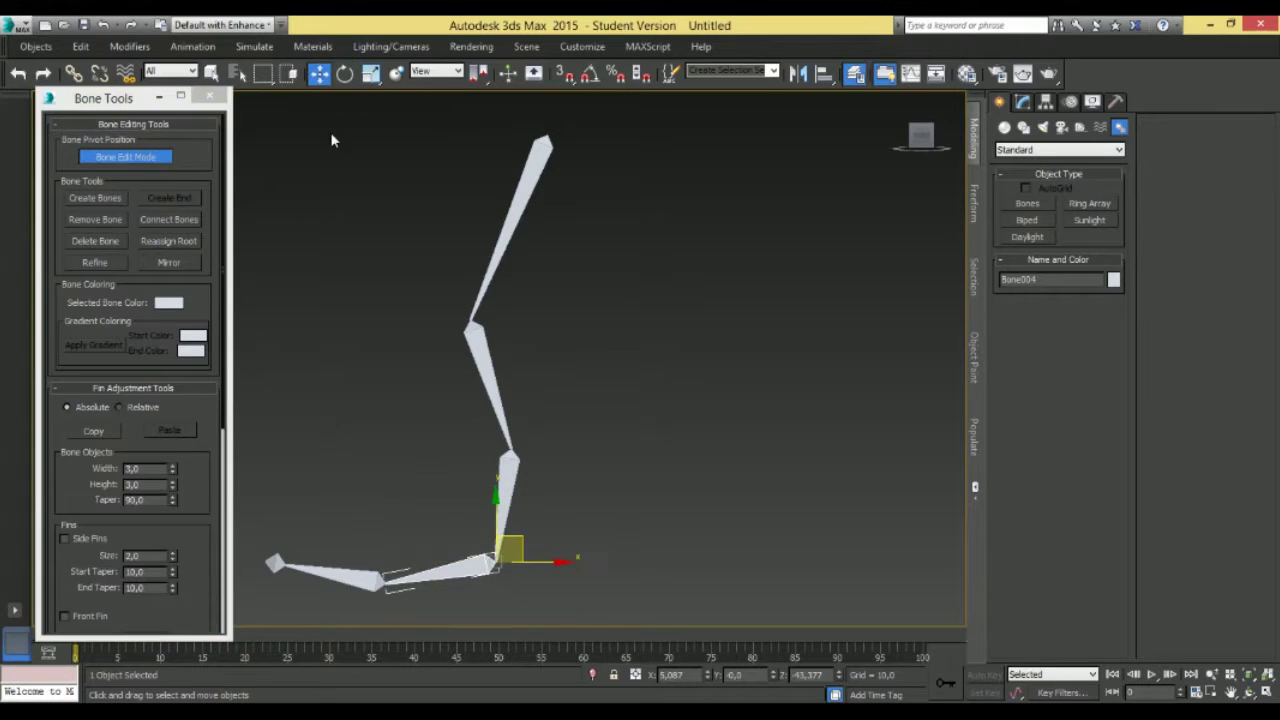
pyautogui.click(357, 572)
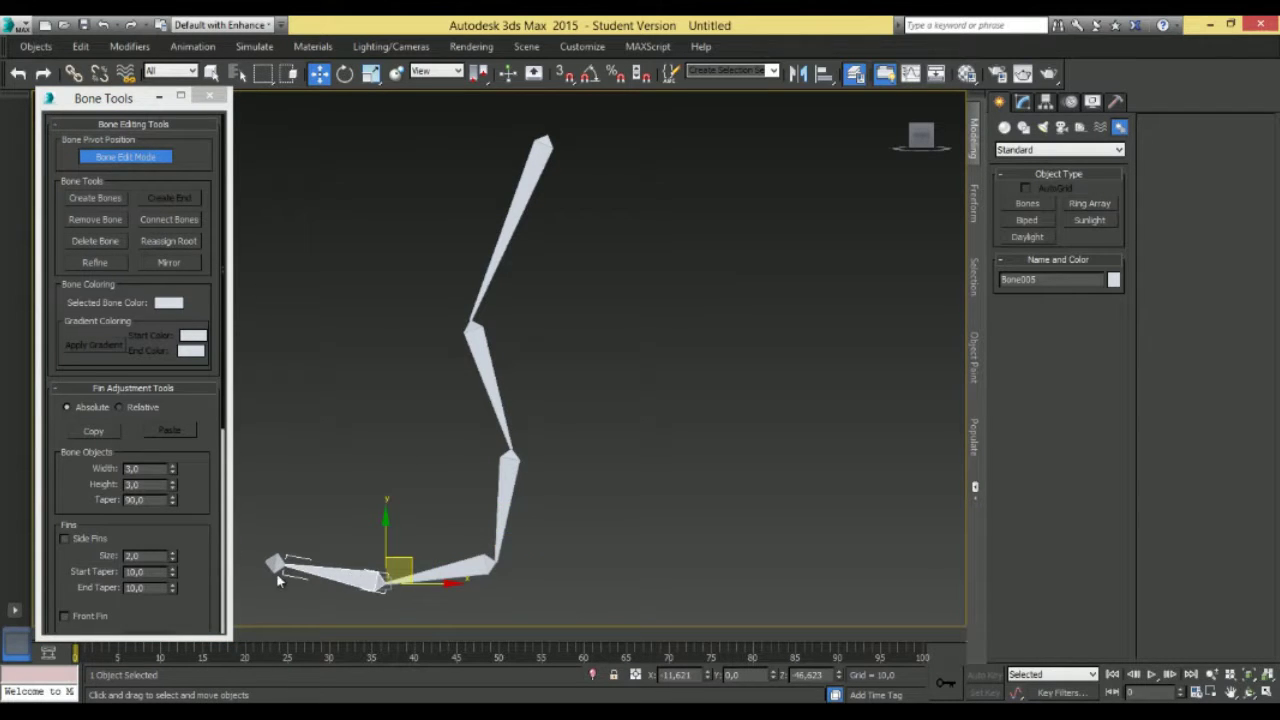
pyautogui.moveTo(386, 548); pyautogui.dragTo(386, 476)
pyautogui.click(492, 558)
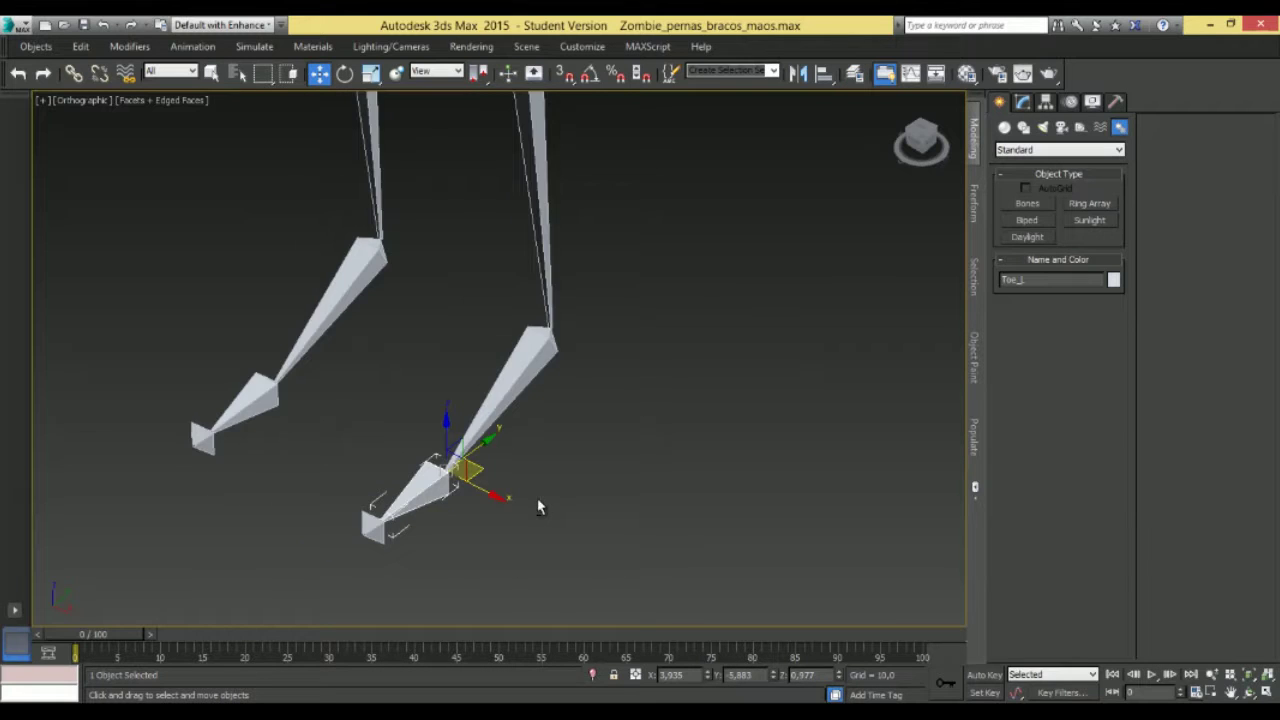
# Turn on Auto Key, go to frame 10 and rotate the Toe_L bone steeply upward.
pyautogui.keyDown('alt'); pyautogui.moveTo(543, 508); pyautogui.dragTo(505, 520, button='middle'); pyautogui.keyUp('alt')
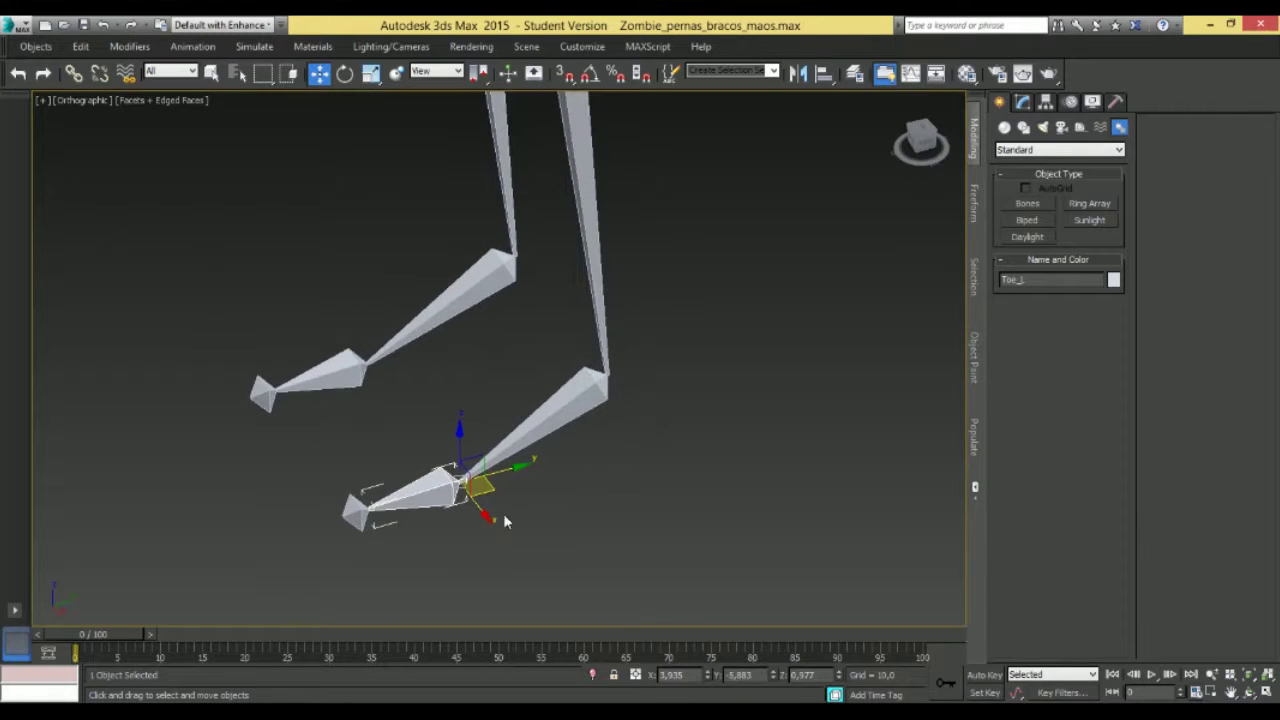
pyautogui.click(995, 676)
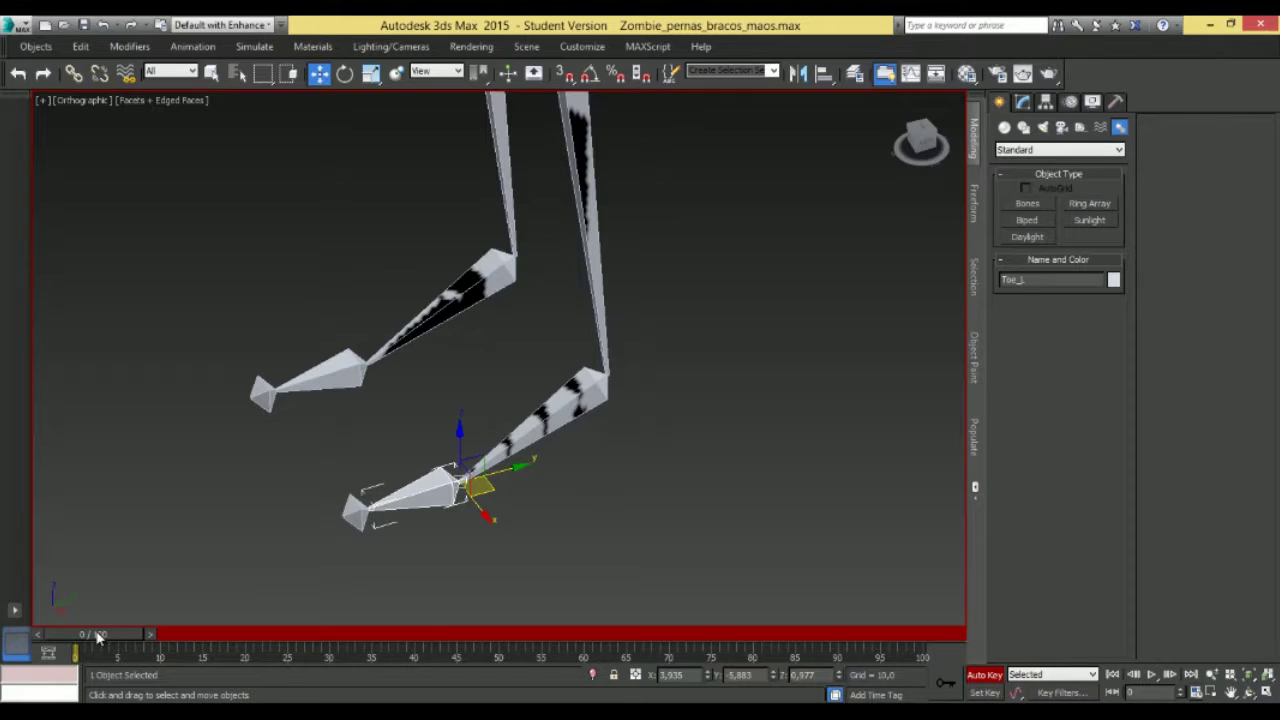
pyautogui.moveTo(100, 634); pyautogui.dragTo(180, 641)
pyautogui.press('w')
pyautogui.click(344, 73)
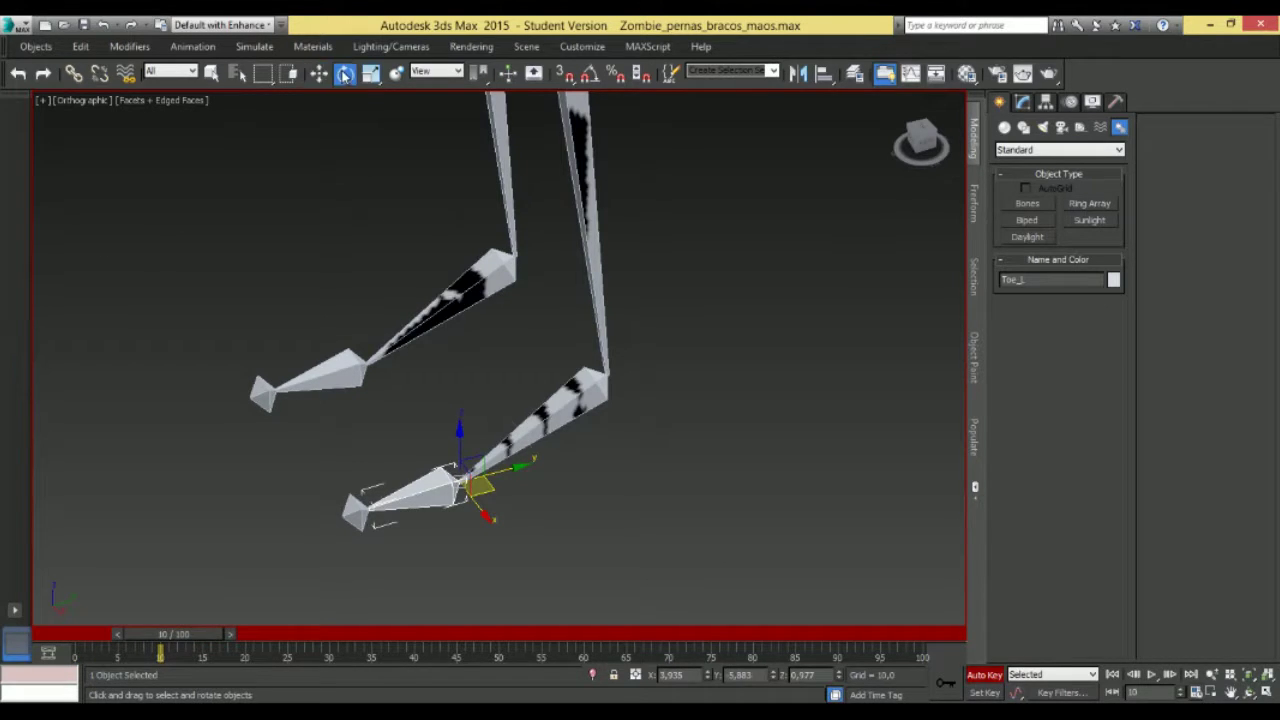
pyautogui.keyDown('alt'); pyautogui.moveTo(572, 507); pyautogui.dragTo(457, 451, button='middle'); pyautogui.keyUp('alt')
pyautogui.moveTo(432, 449); pyautogui.dragTo(447, 428)
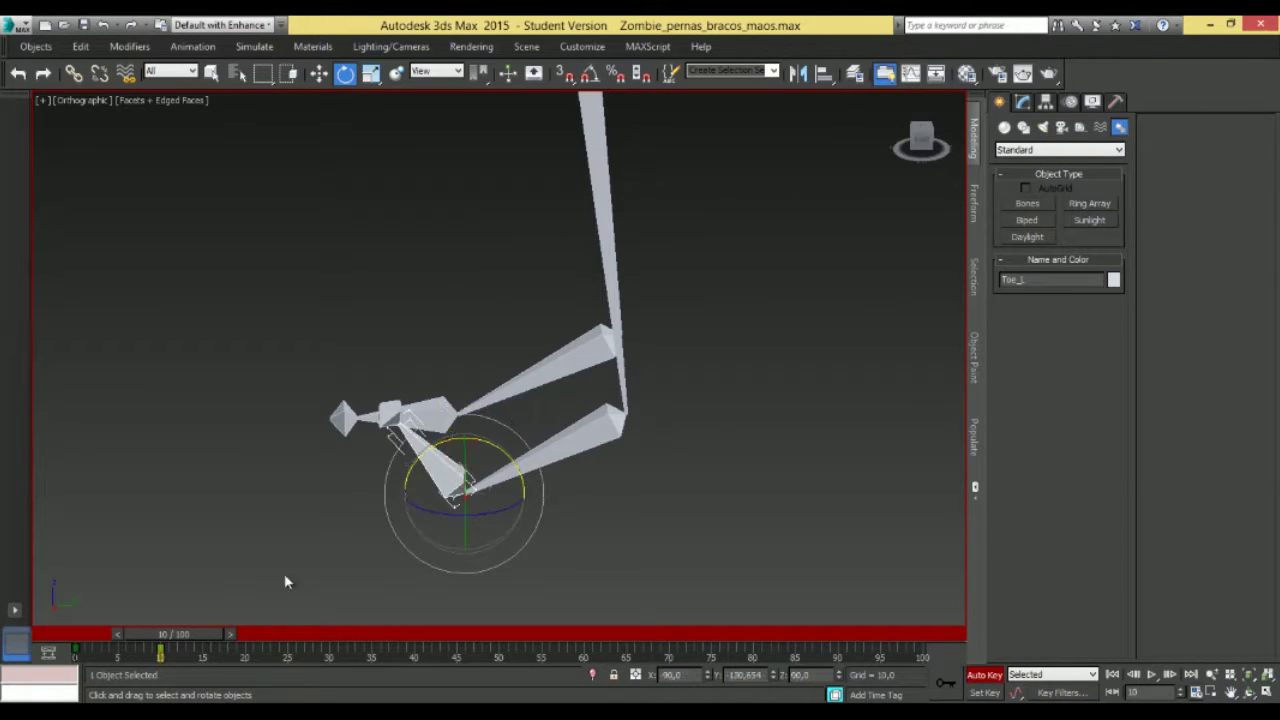
# At frame 20, reset the Toe_L bone with Transform To Zero, and advance the timeline to frame 30.
pyautogui.click(1138, 692)
pyautogui.write('20')
pyautogui.press('Return')
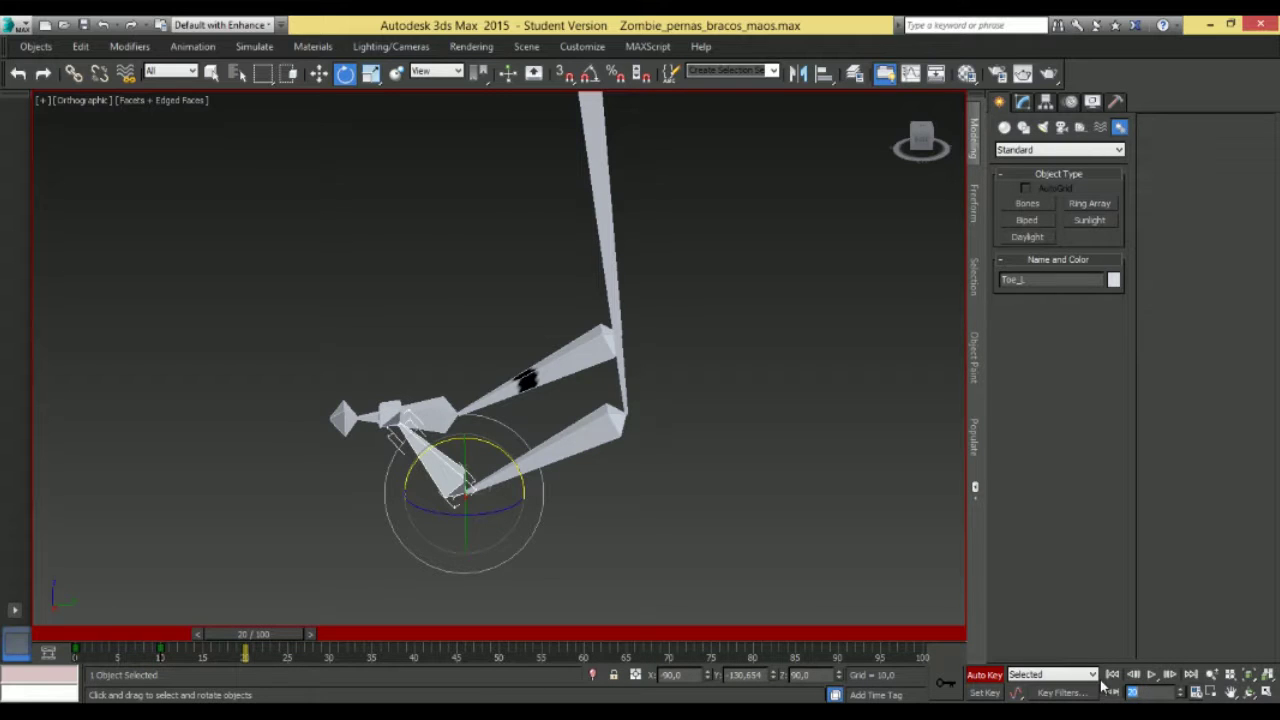
pyautogui.keyDown('alt'); pyautogui.rightClick(438, 468); pyautogui.keyUp('alt')
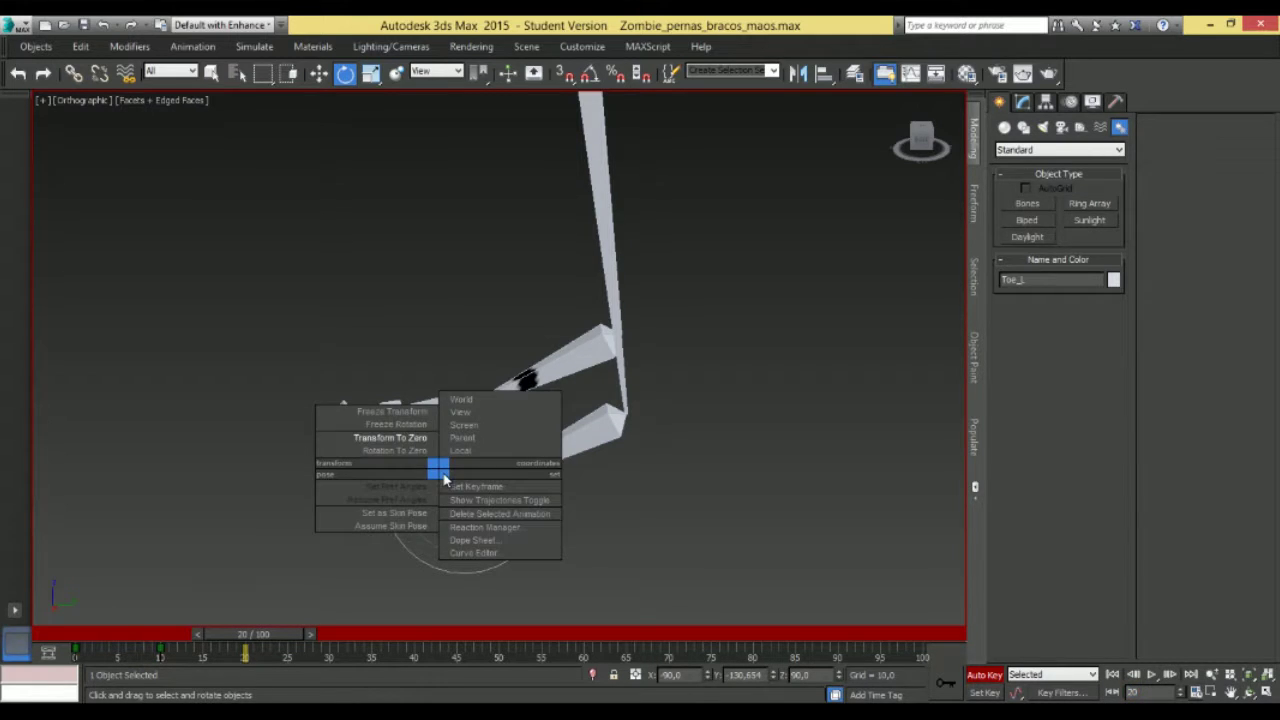
pyautogui.click(396, 438)
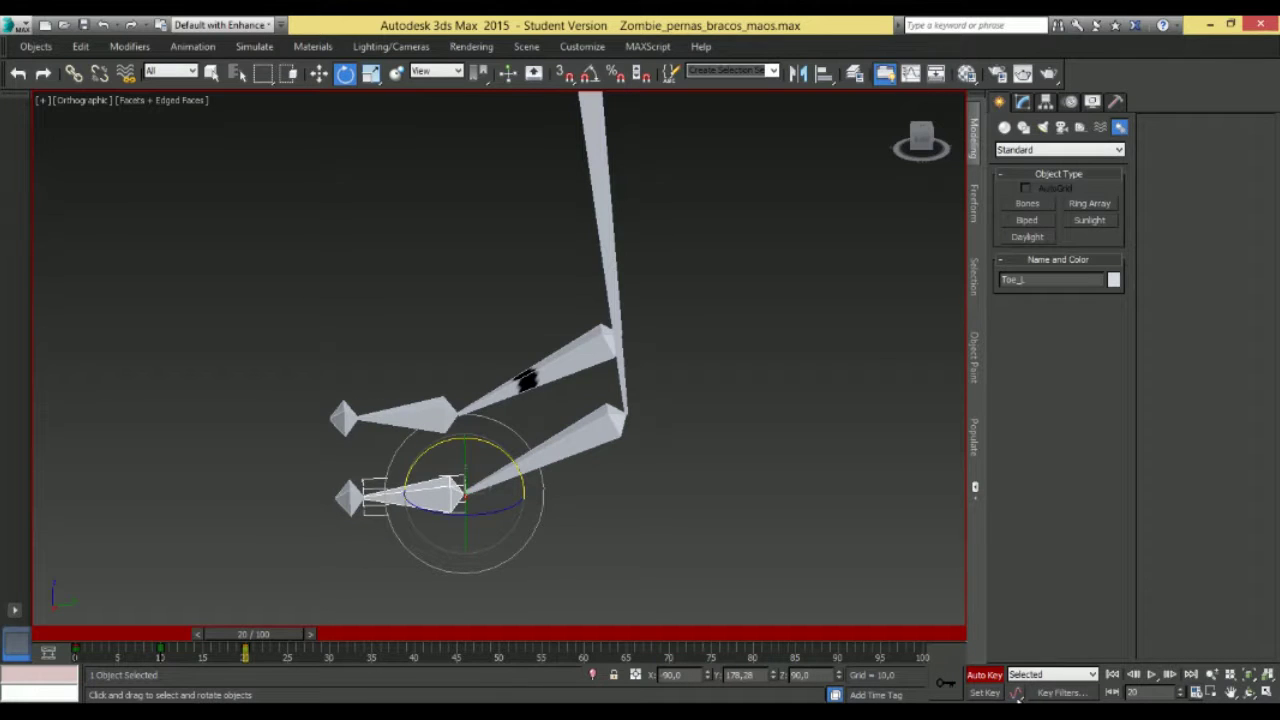
pyautogui.write('30')
pyautogui.press('Return')
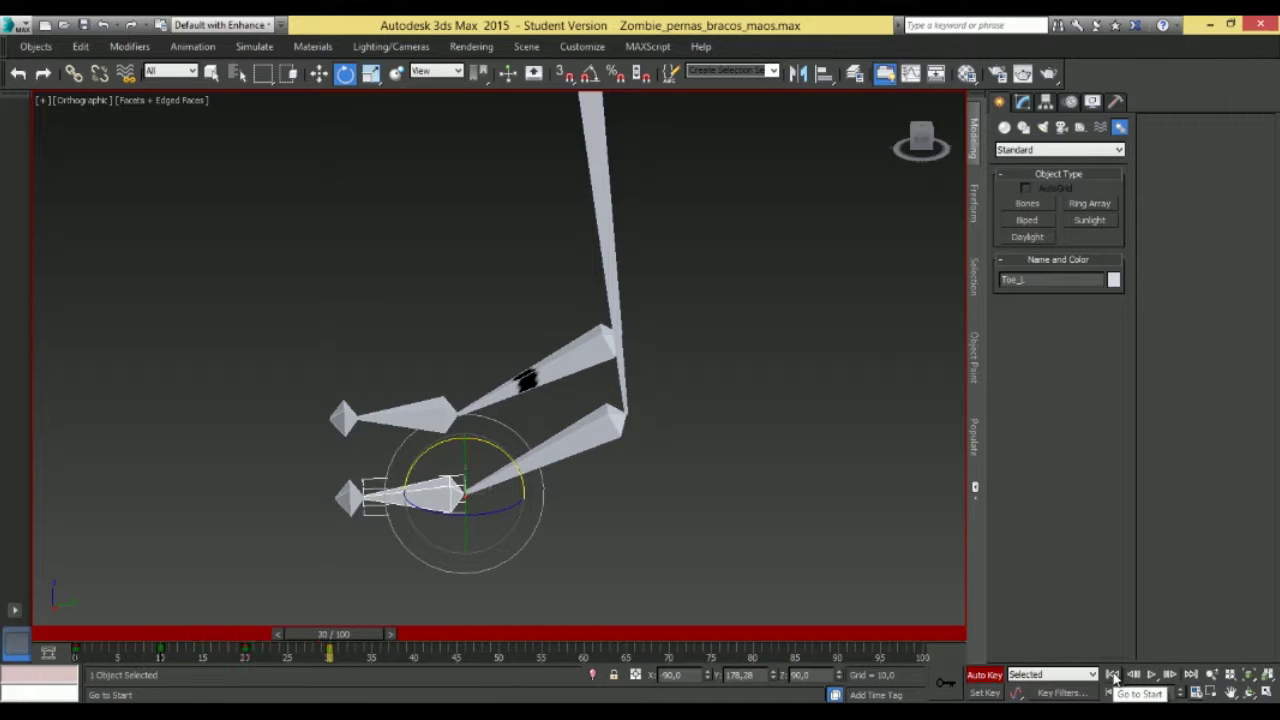
# Select the Ankle_L bone and play back the foot animation, stopping it after a preview.
pyautogui.click(570, 432)
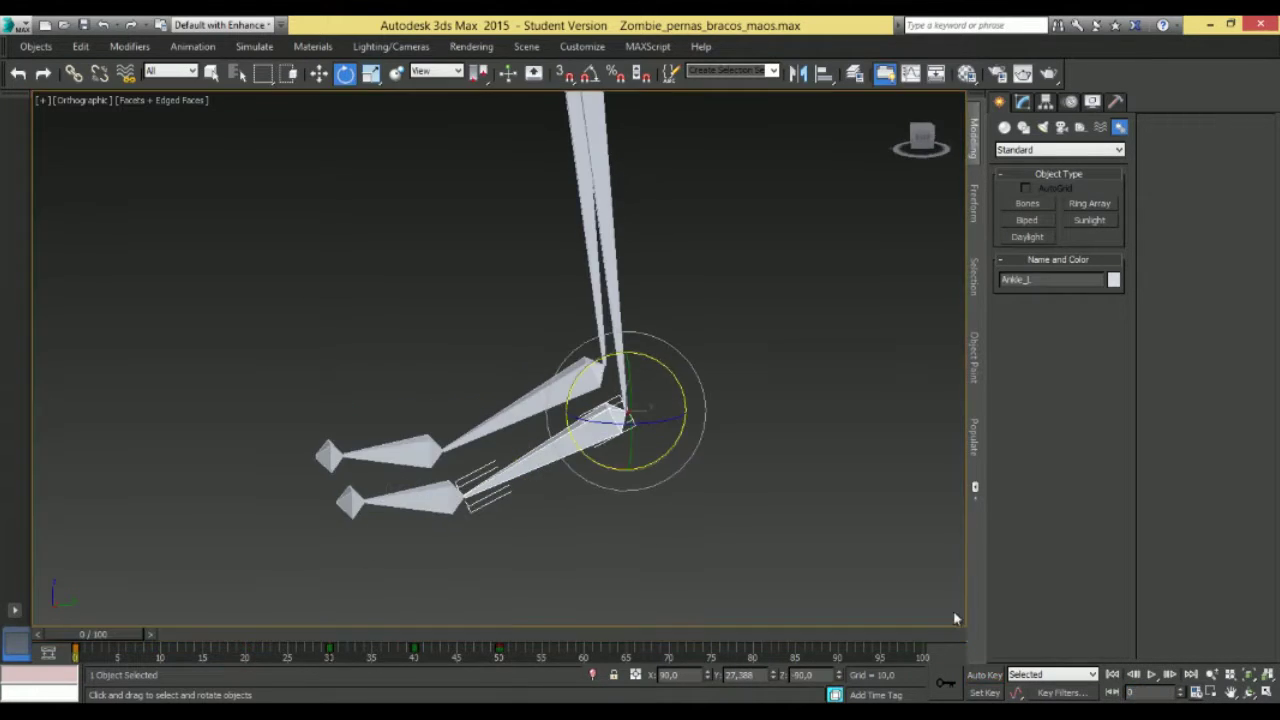
pyautogui.click(1152, 675)
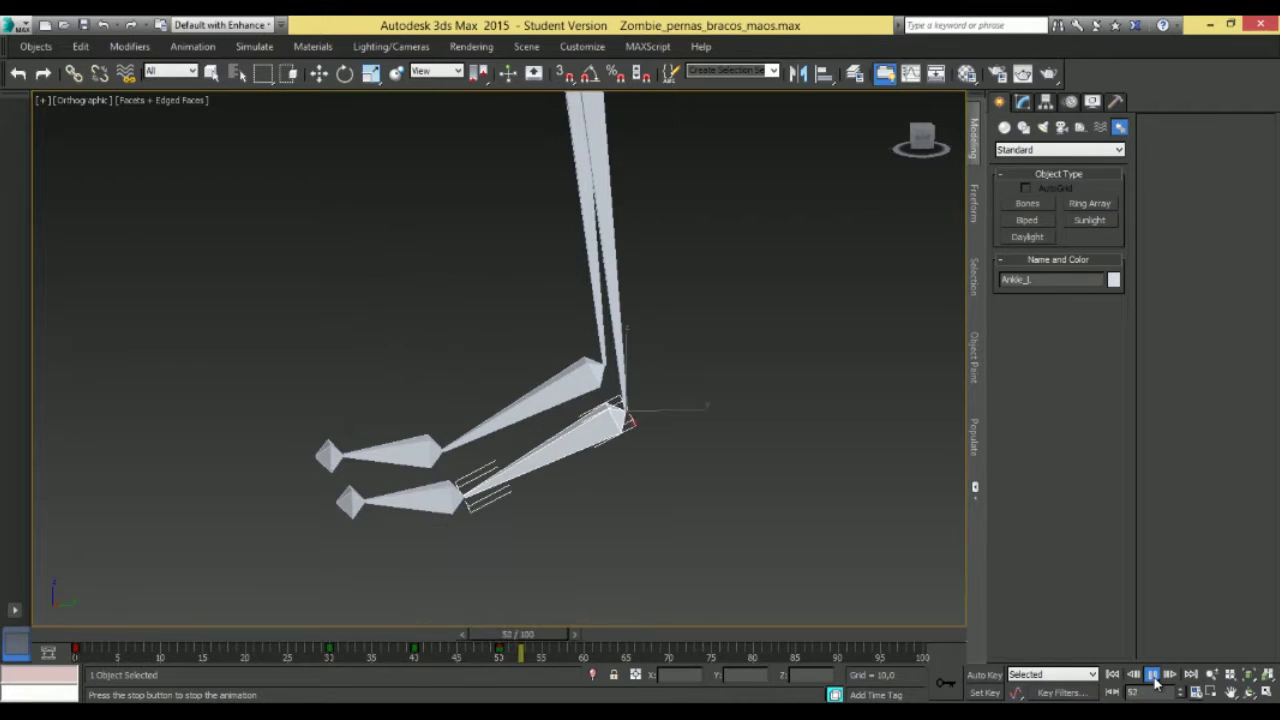
pyautogui.click(1152, 675)
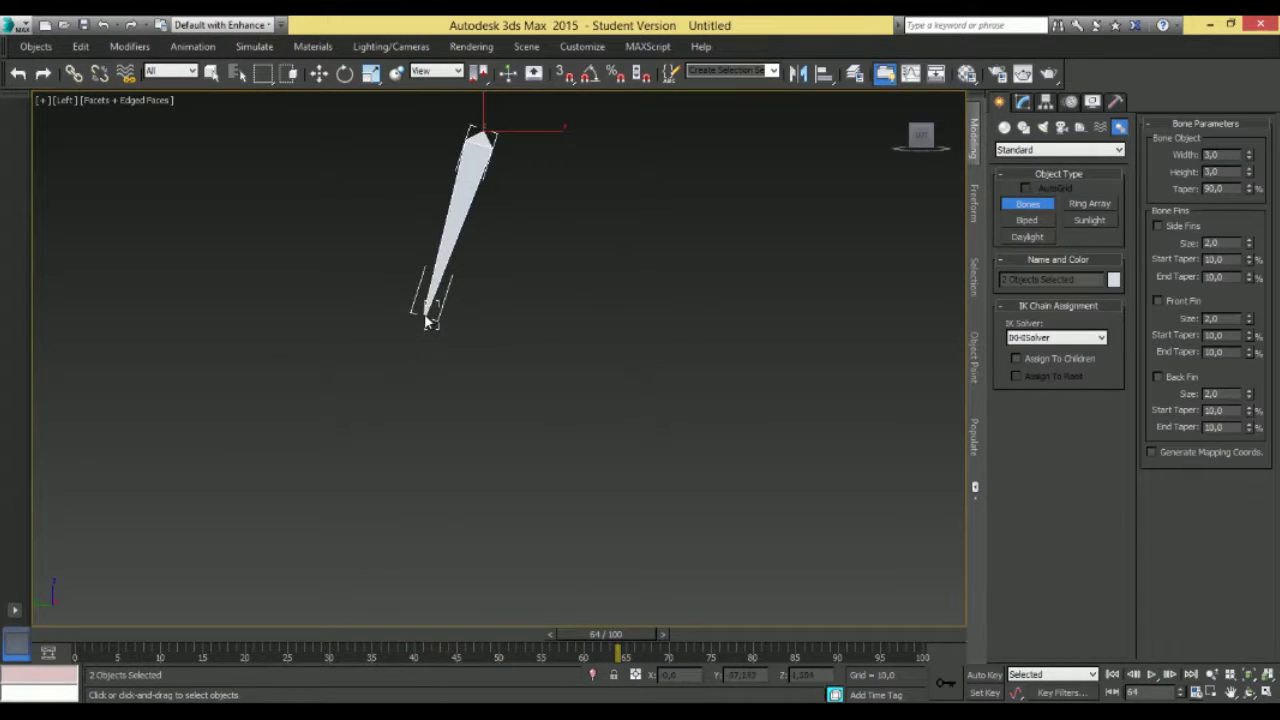
# Draw a leg bone chain in the Left viewport with knee, ankle and foot joints, and finish the chain.
pyautogui.click(442, 316)
pyautogui.click(476, 470)
pyautogui.click(442, 501)
pyautogui.click(281, 504)
pyautogui.rightClick(281, 504)
# Rotate the shin bone of the new leg chain, and select the foot's last bones.
pyautogui.click(319, 74)
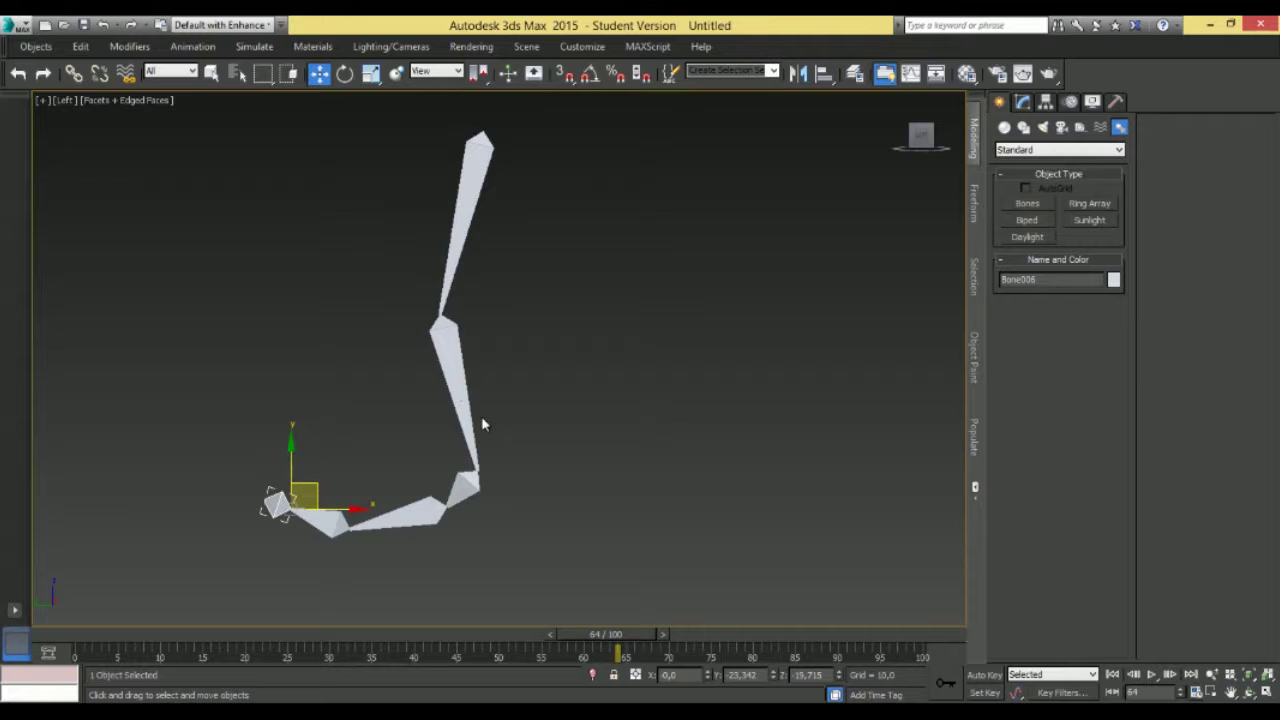
pyautogui.click(460, 405)
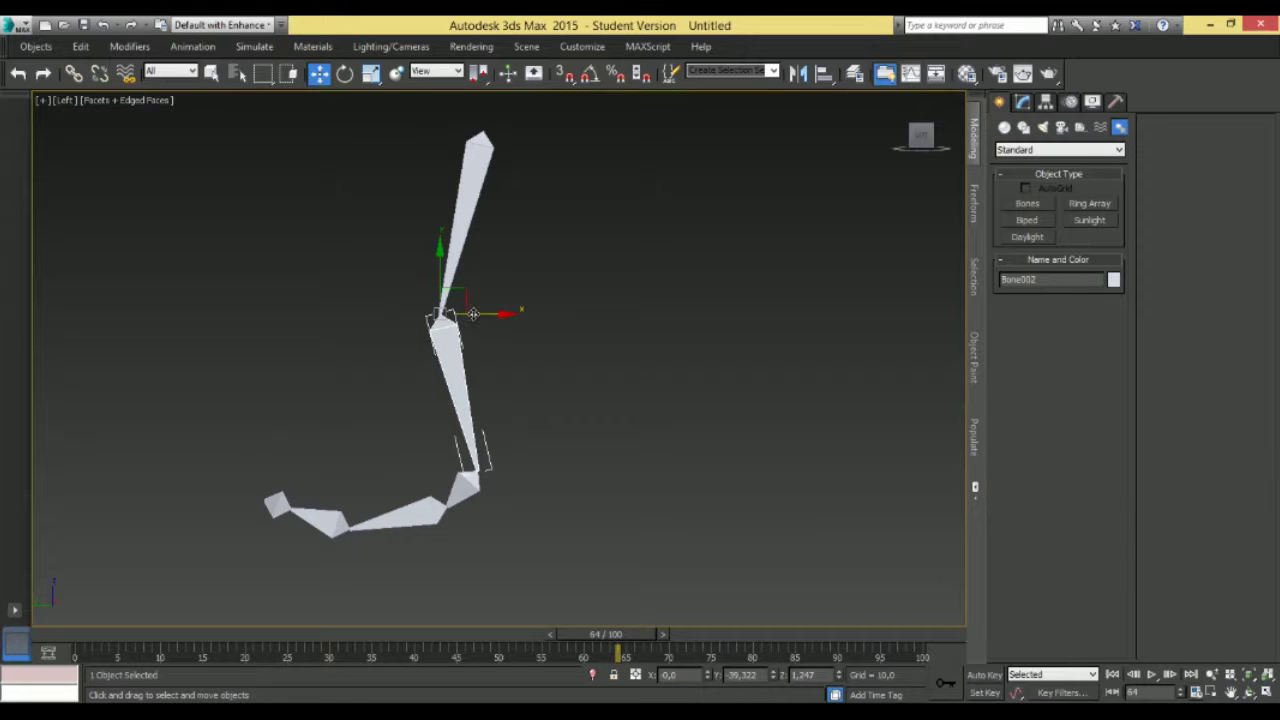
pyautogui.click(344, 73)
pyautogui.moveTo(440, 261); pyautogui.dragTo(314, 441)
pyautogui.click(308, 511)
pyautogui.click(277, 502)
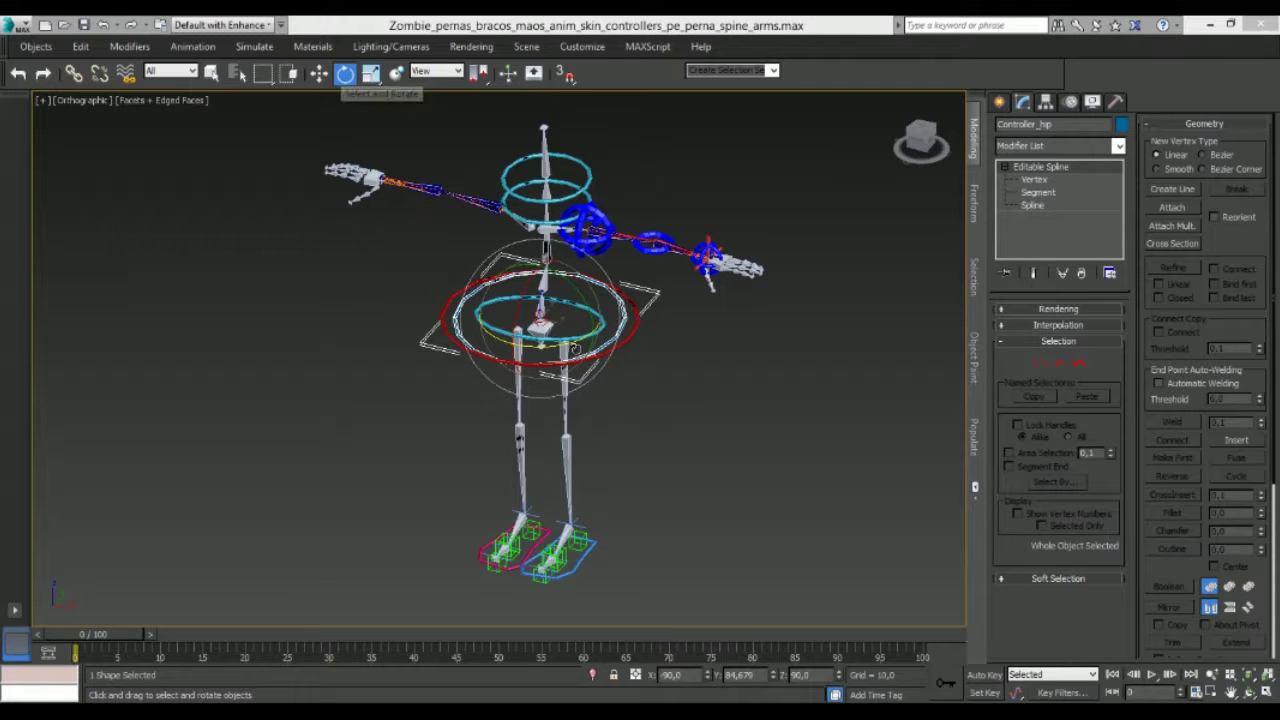
# Test the zombie rig by rotating its hip, center-of-mass and head controllers.
pyautogui.moveTo(551, 344); pyautogui.dragTo(563, 381)
pyautogui.hotkey('ctrl', 'z')
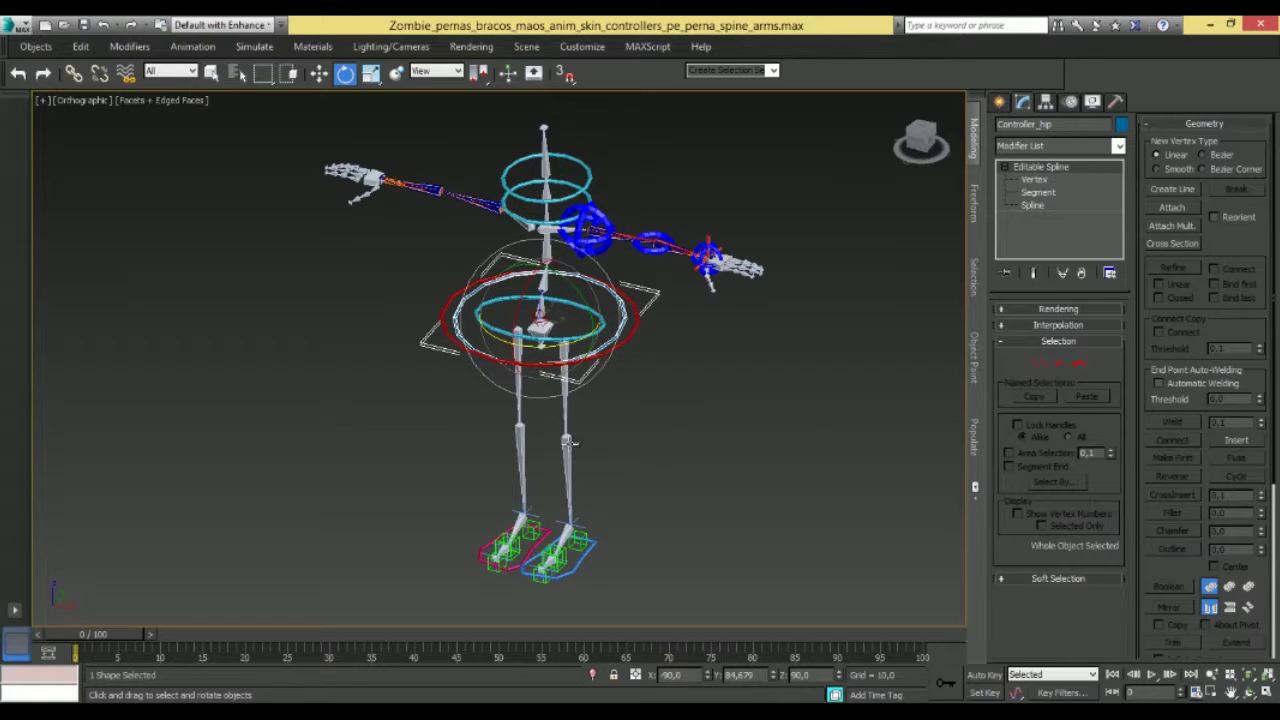
pyautogui.click(540, 368)
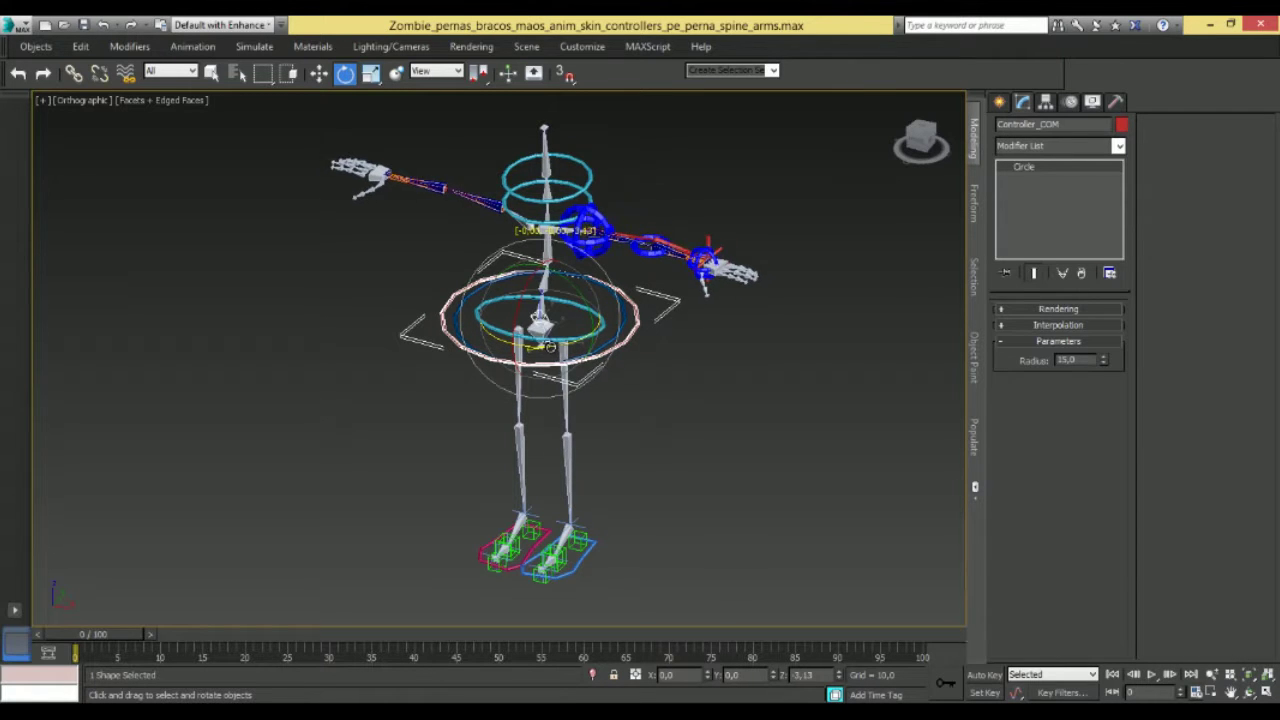
pyautogui.moveTo(555, 345); pyautogui.dragTo(565, 258)
pyautogui.click(567, 198)
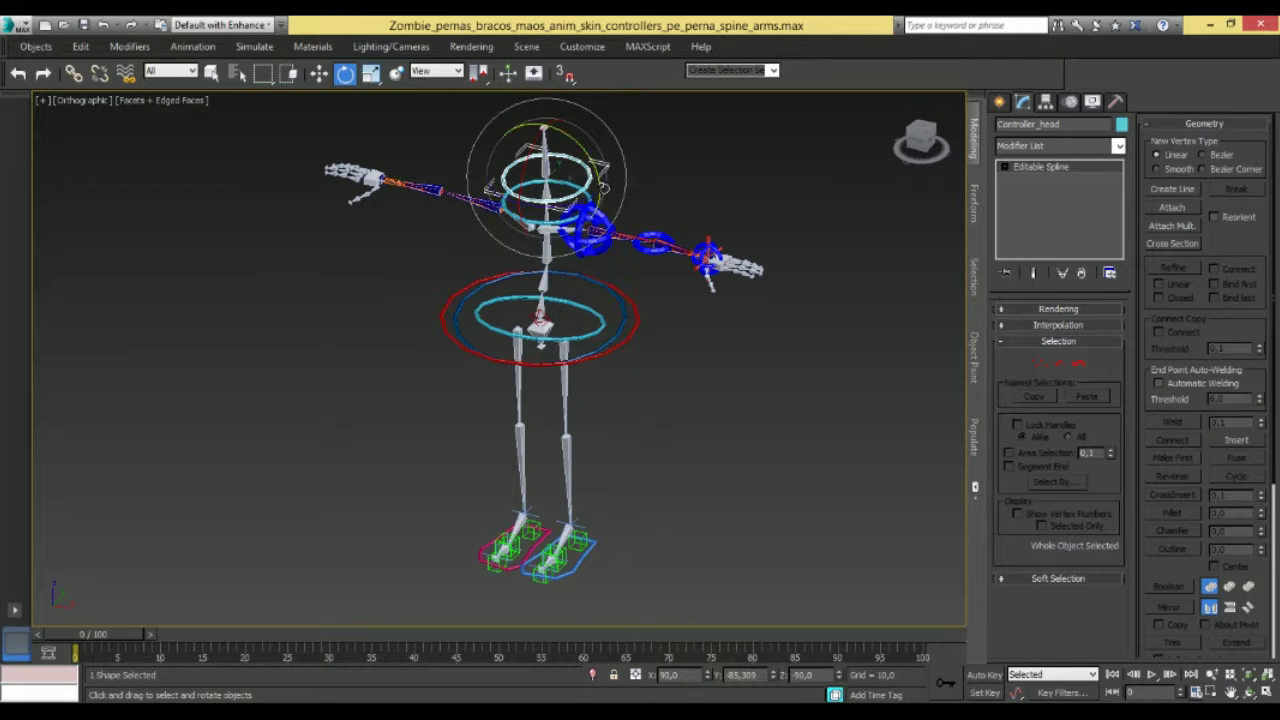
pyautogui.moveTo(545, 250); pyautogui.dragTo(530, 153)
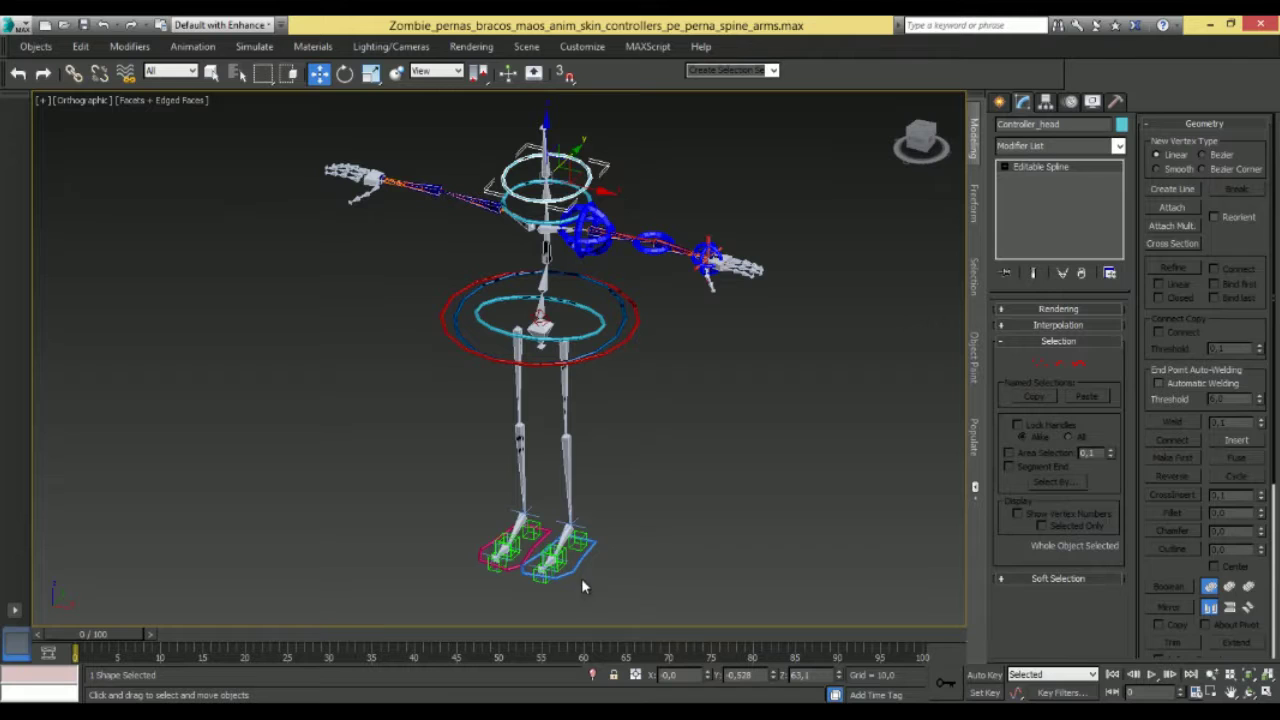
# Move the left foot controller sideways toward the other foot, and clear the selection.
pyautogui.click(578, 565)
pyautogui.moveTo(570, 495)
pyautogui.mouseDown()
pyautogui.moveTo(567, 455)
pyautogui.moveTo(558, 497)
pyautogui.mouseUp()
pyautogui.click(682, 469)
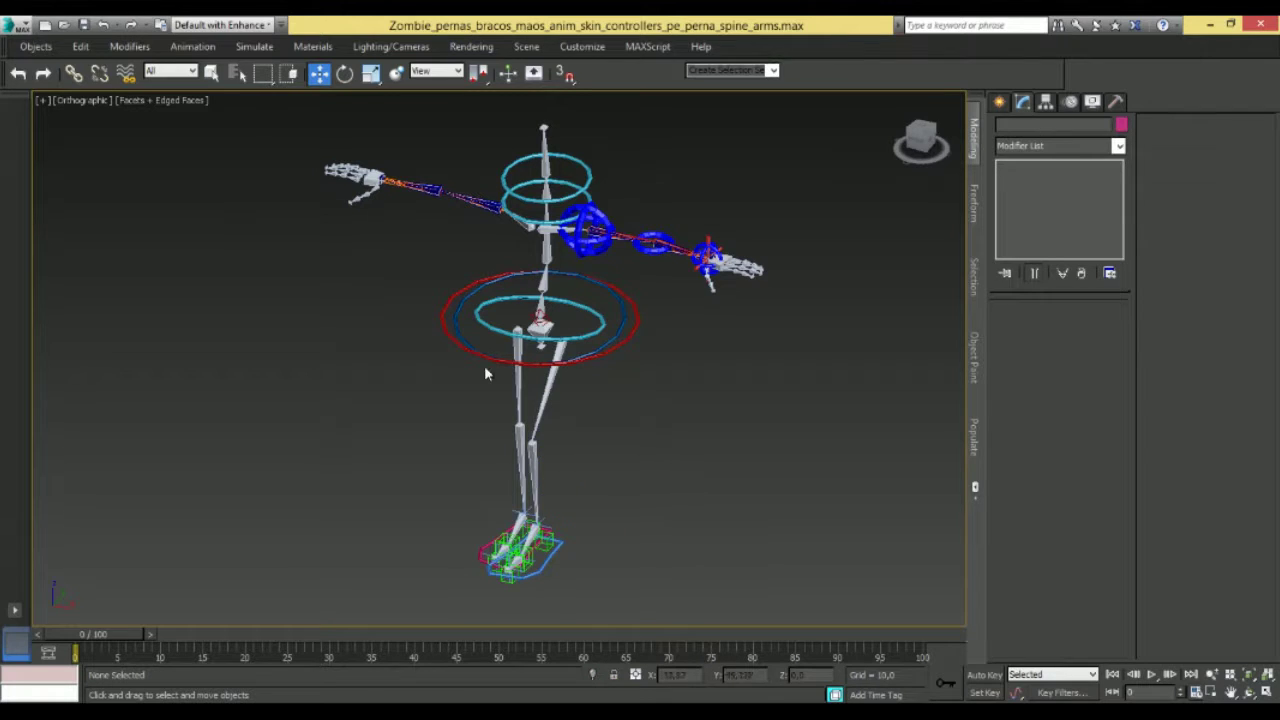
# Start a new scene, discarding the unsaved changes to the controller rig.
pyautogui.click(45, 25)
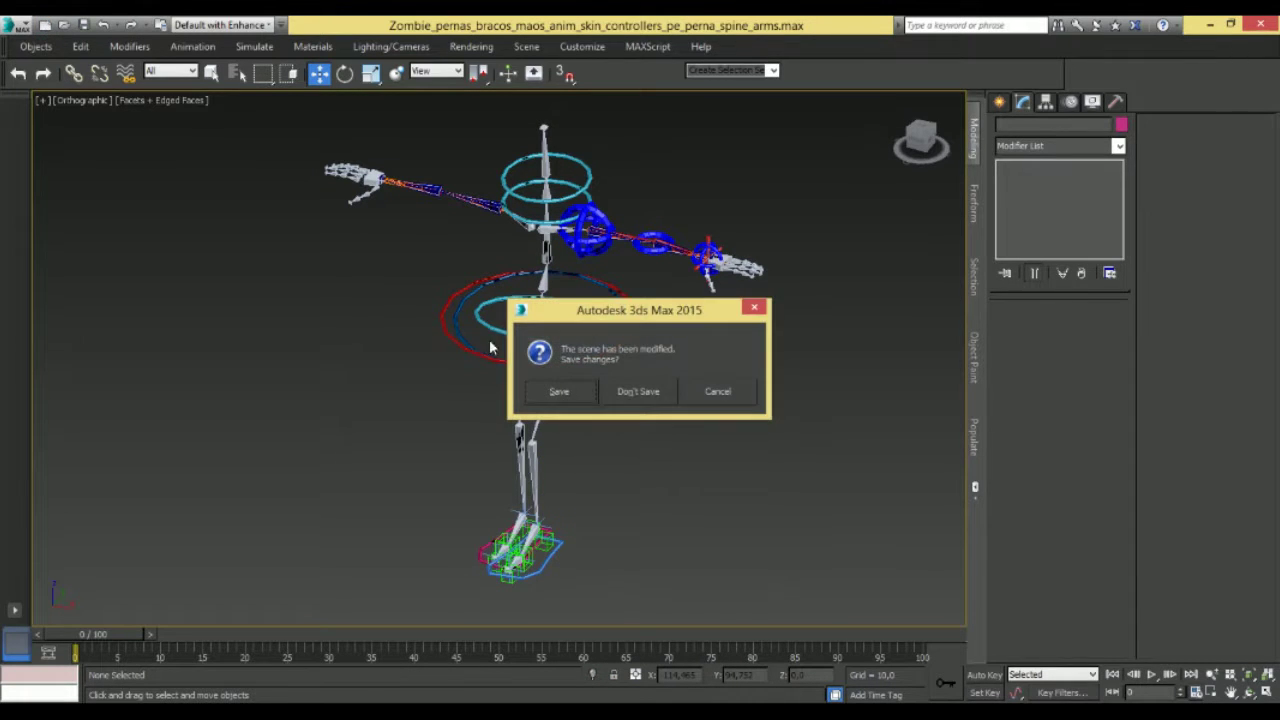
pyautogui.click(640, 393)
pyautogui.click(631, 420)
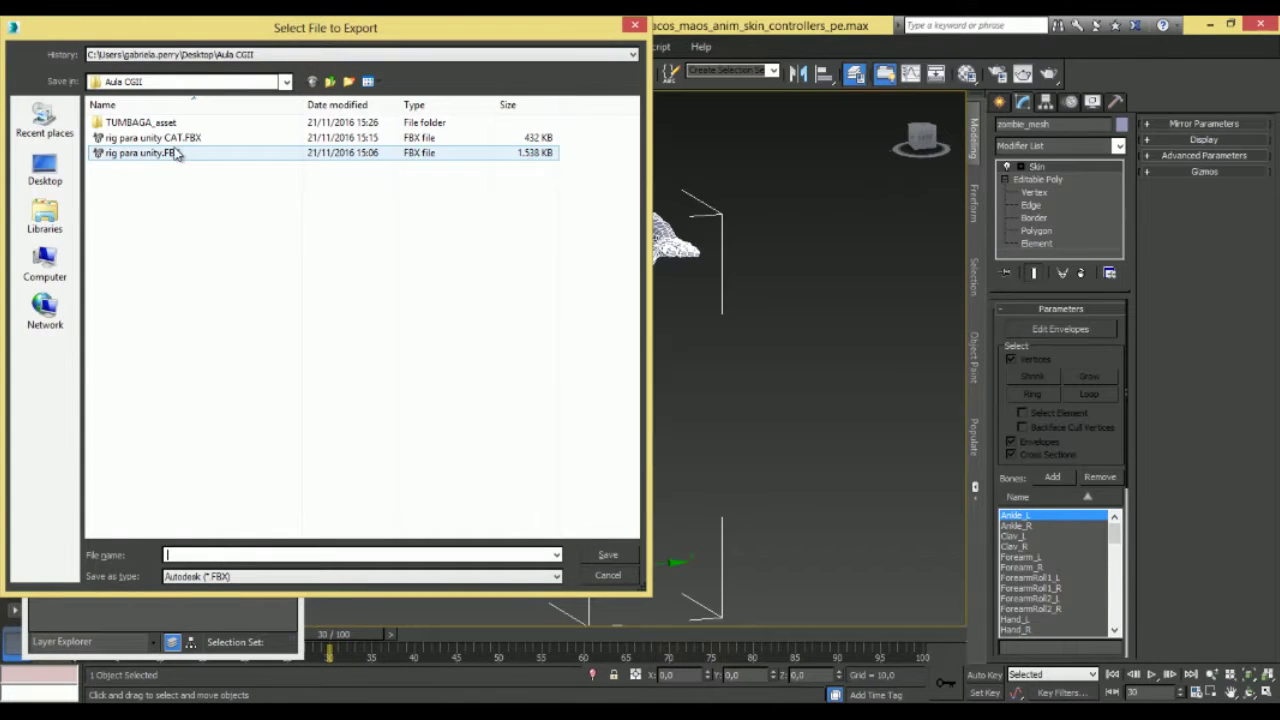
# Choose the existing file "rig para unity.FBX" as the export target and accept overwriting it.
pyautogui.click(175, 153)
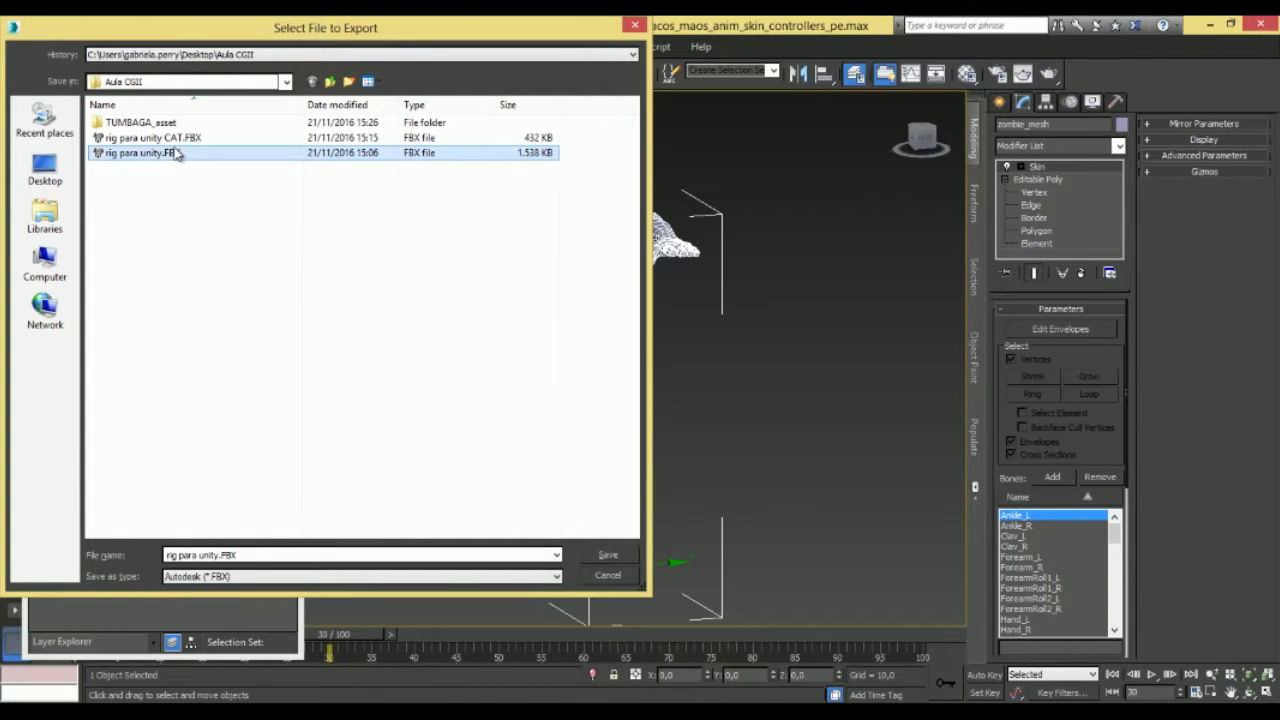
pyautogui.click(606, 556)
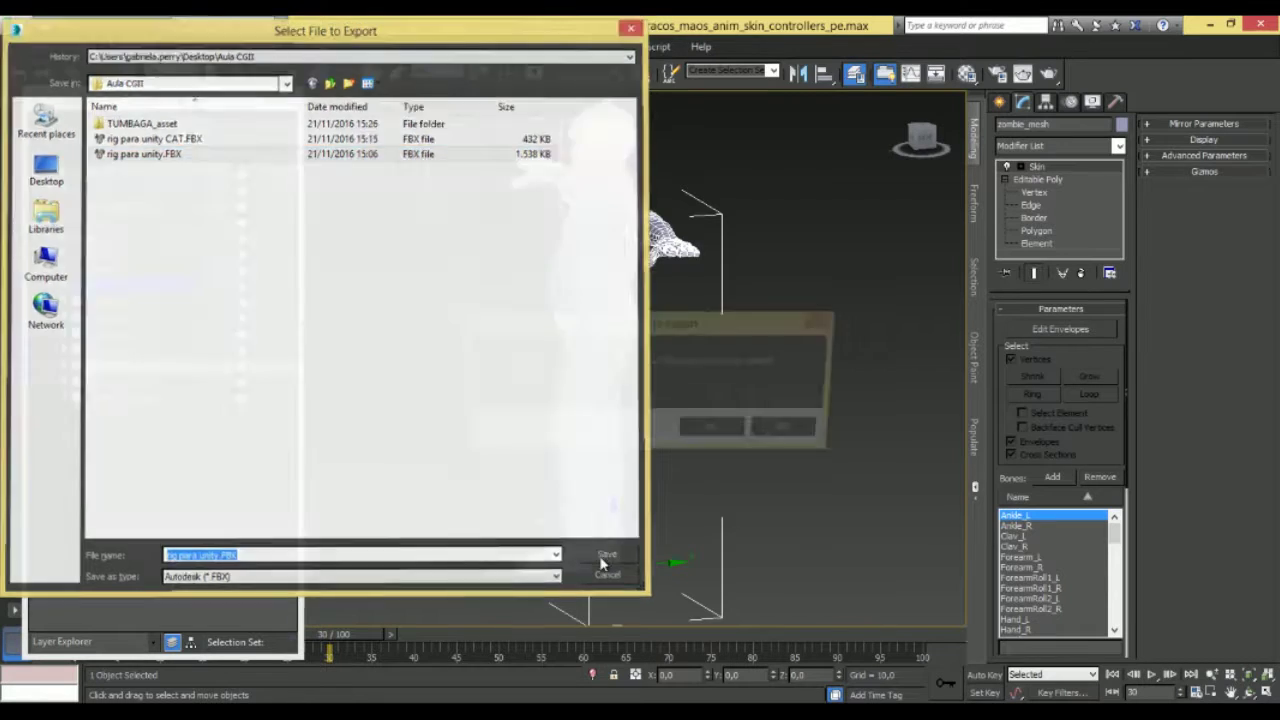
pyautogui.click(715, 430)
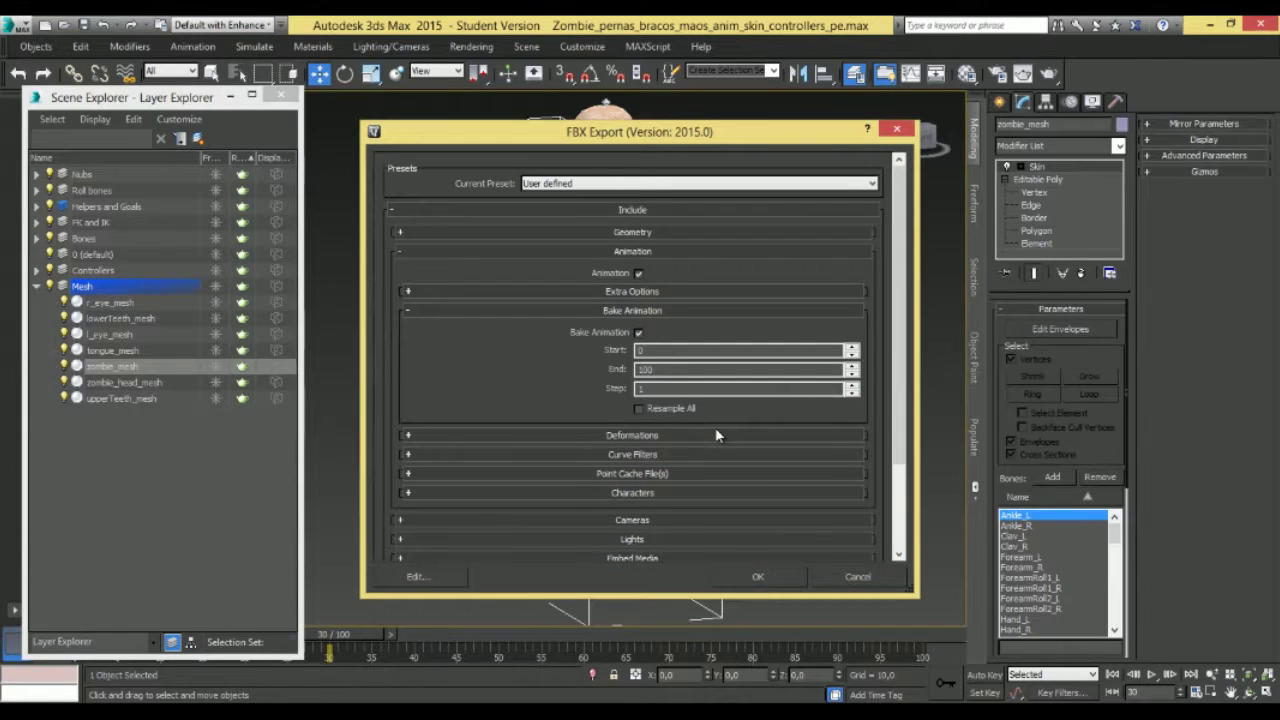
# Adjust the Bake Animation settings, run the FBX export and dismiss the geometry conversion warning.
pyautogui.click(639, 332)
pyautogui.moveTo(650, 369); pyautogui.dragTo(586, 370)
pyautogui.click(770, 574)
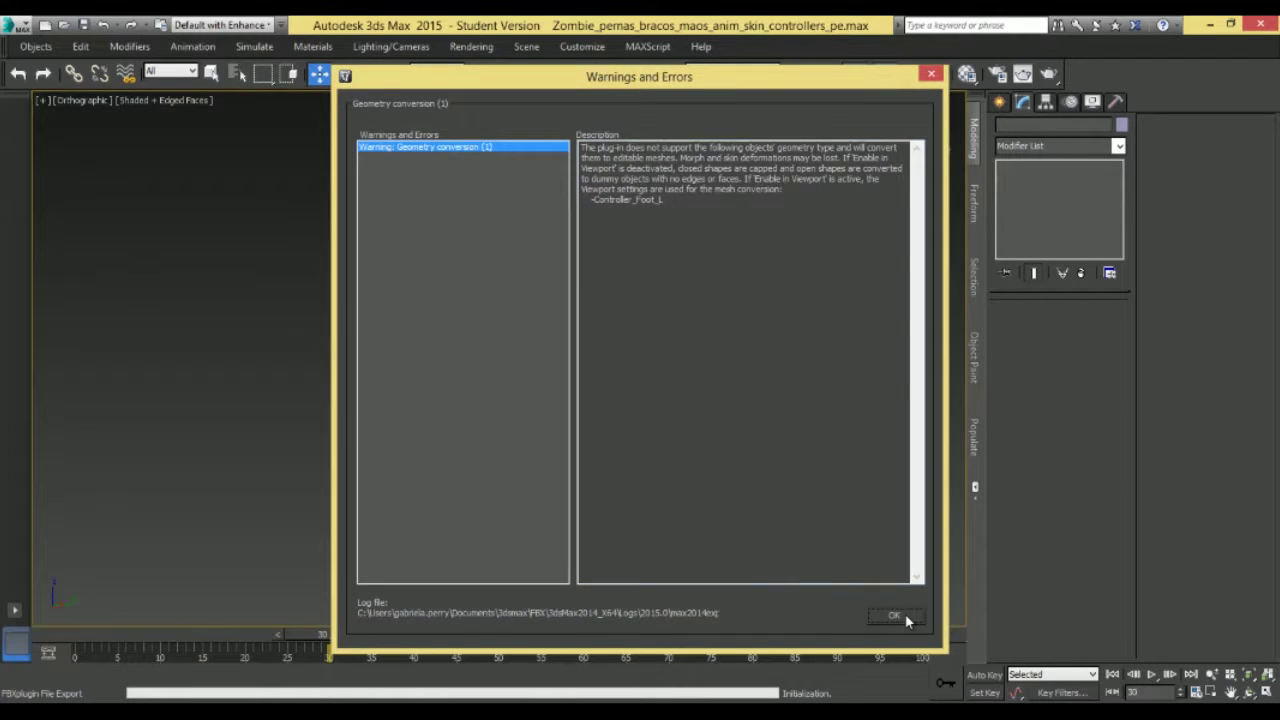
pyautogui.click(905, 618)
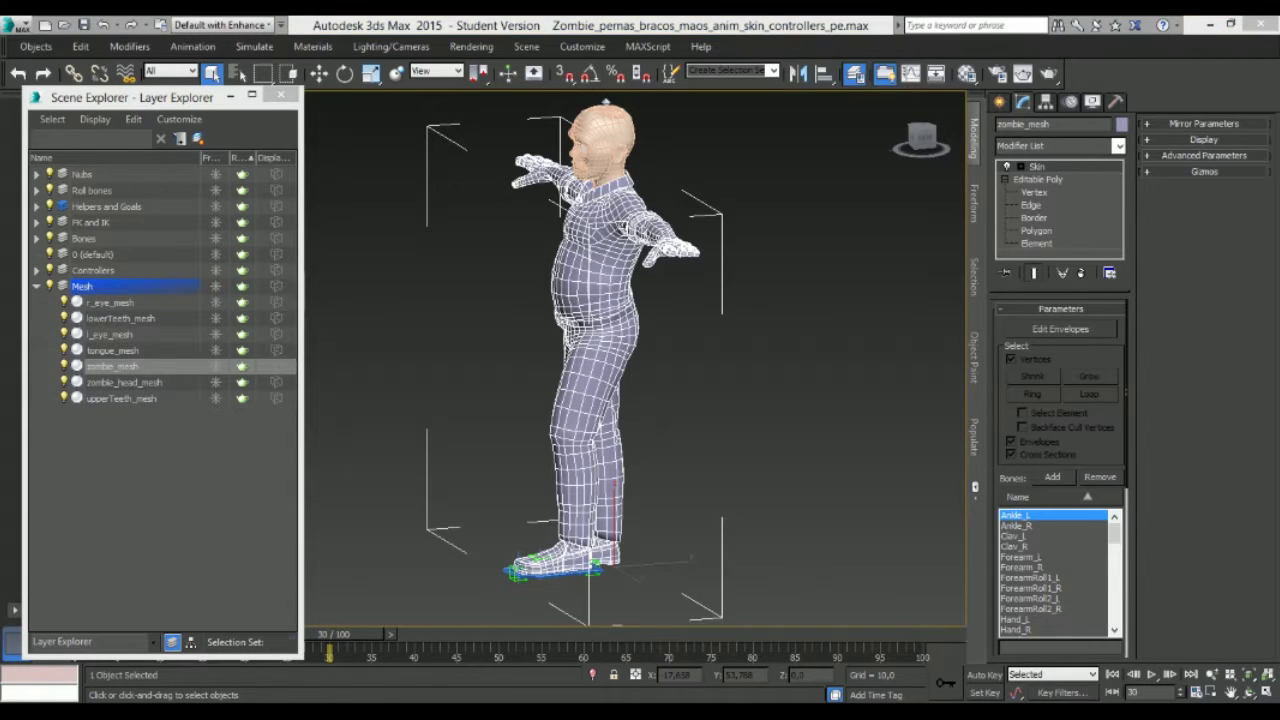
# Switch to the Unity project Aula CGII.
pyautogui.hotkey('alt', 'Tab')
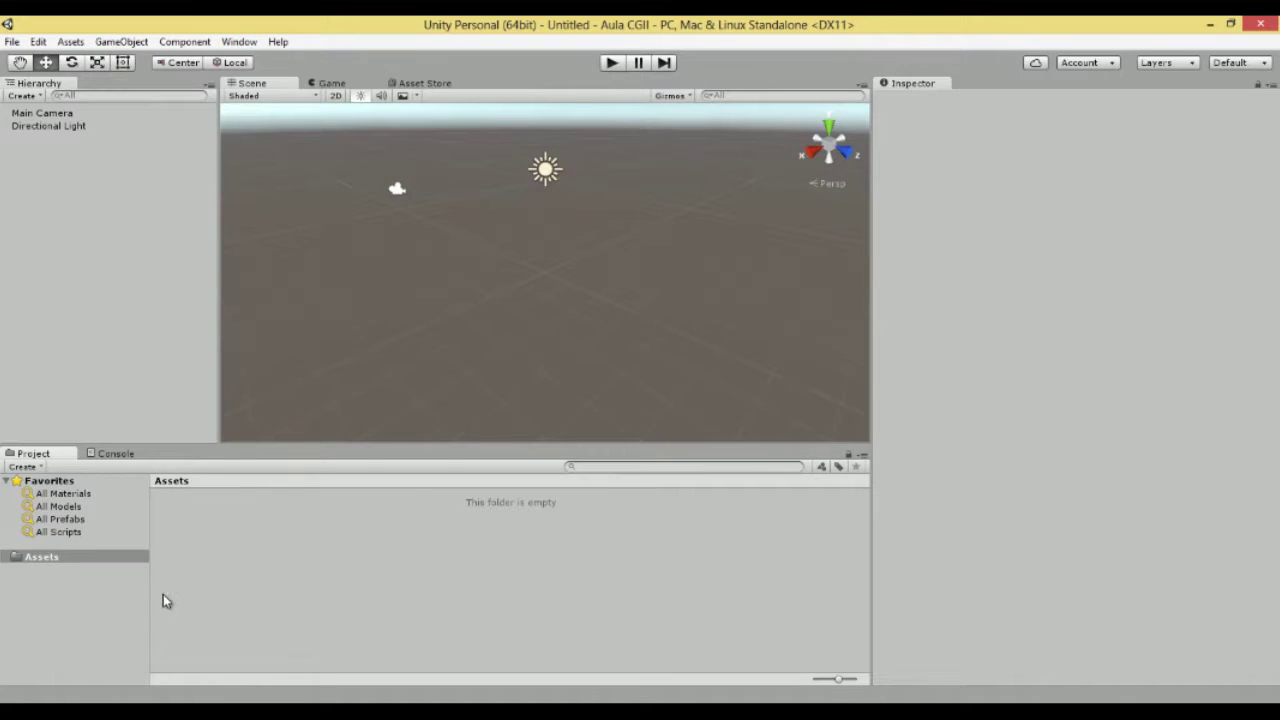
# Import a new asset into the Assets folder, choosing the file "rig para unity.FBX".
pyautogui.click(82, 583)
pyautogui.rightClick(231, 554)
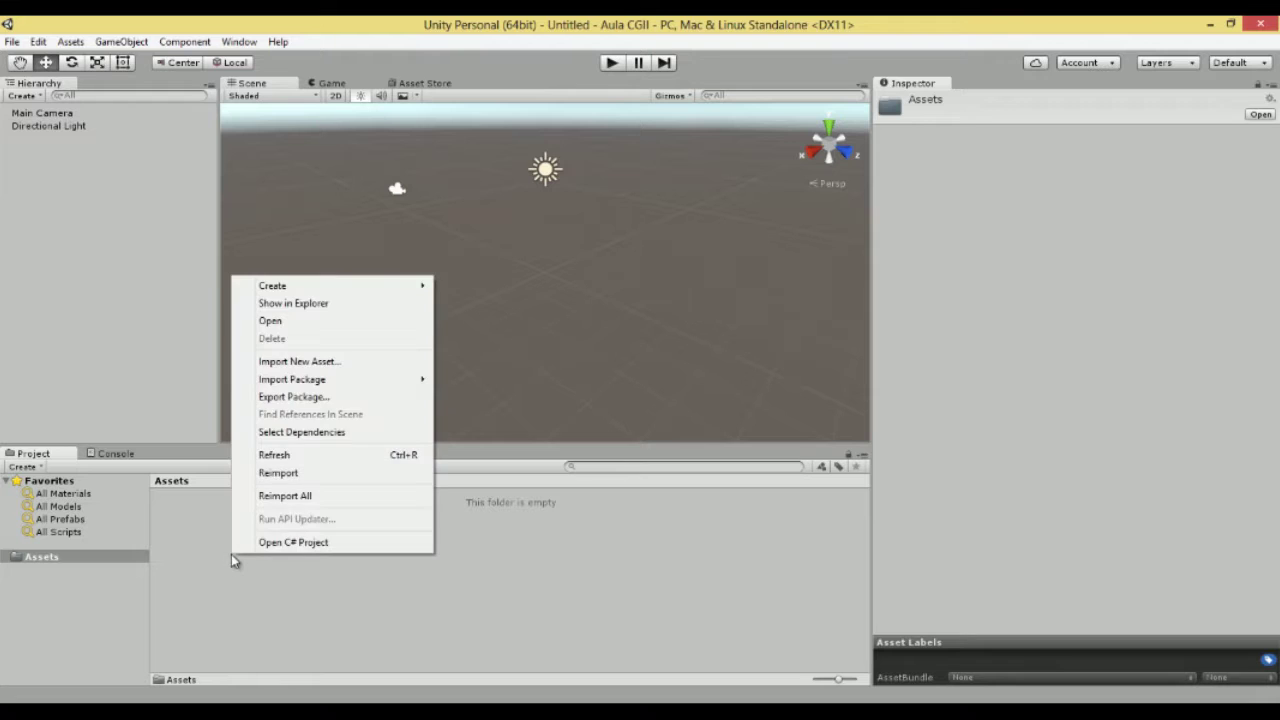
pyautogui.click(292, 362)
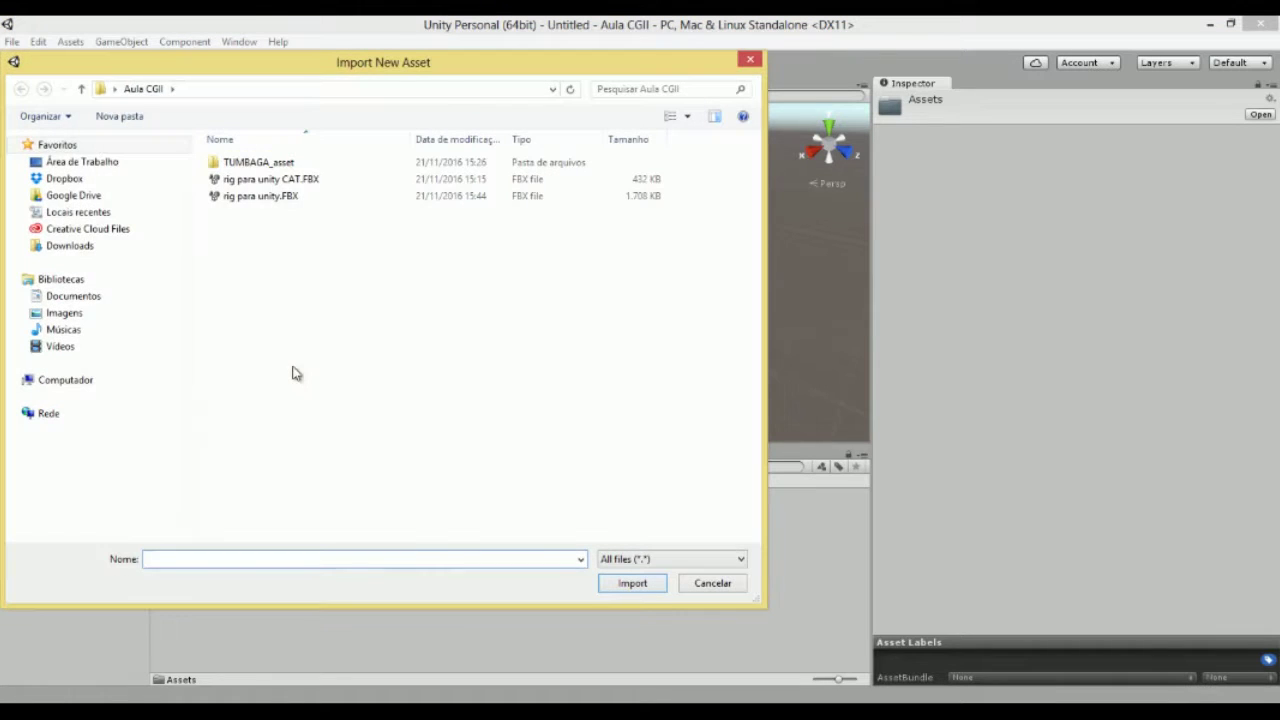
pyautogui.click(260, 203)
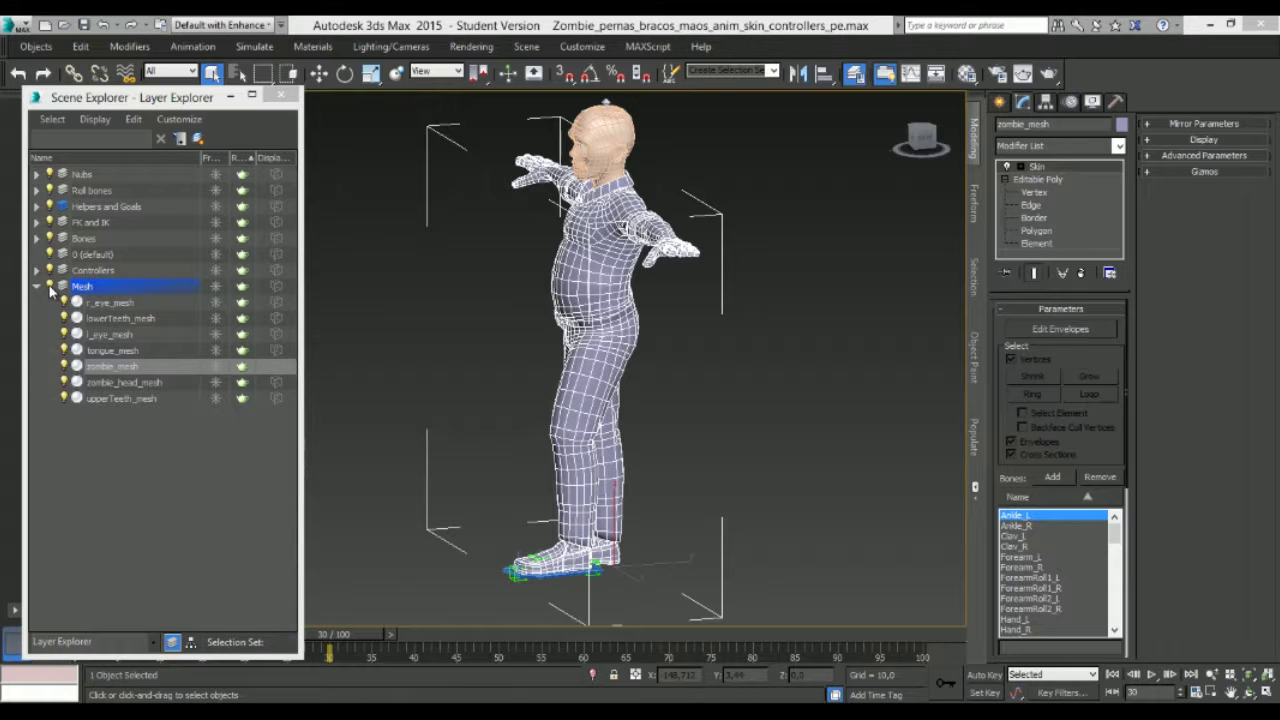
# In 3ds Max, hide and reshow the Mesh layer, and freeze zombie_mesh.
pyautogui.click(49, 287)
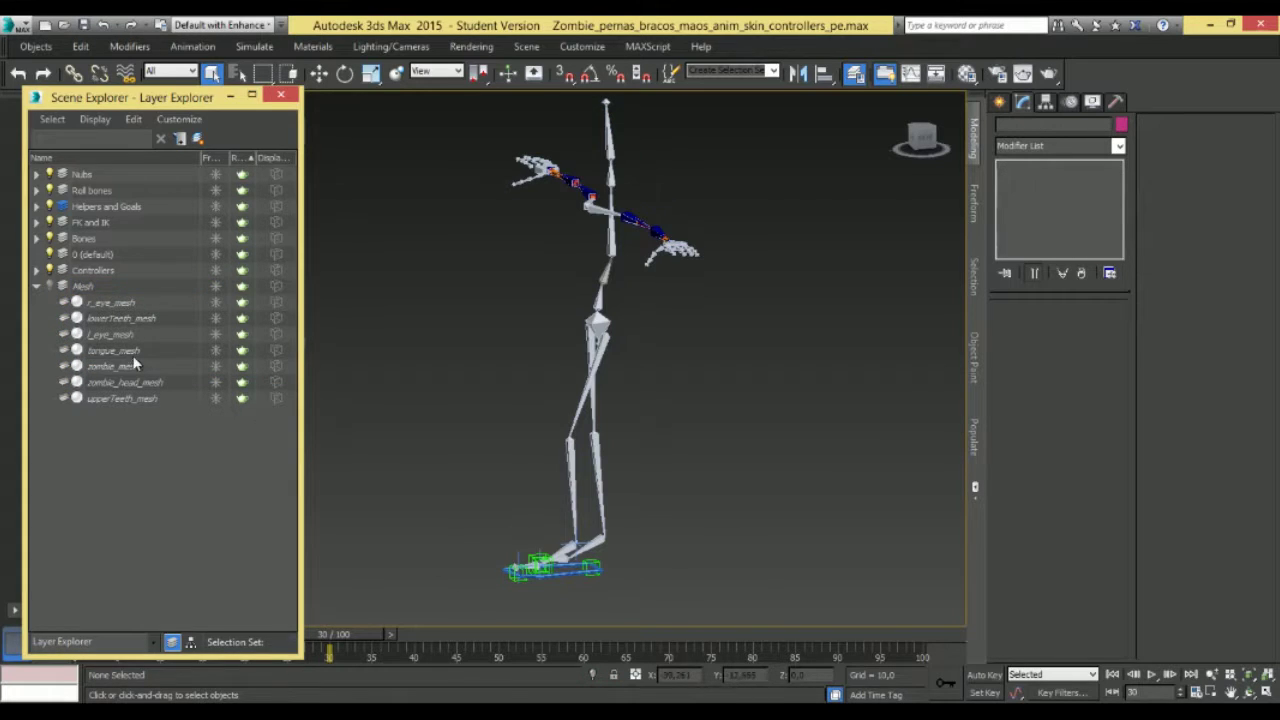
pyautogui.click(50, 287)
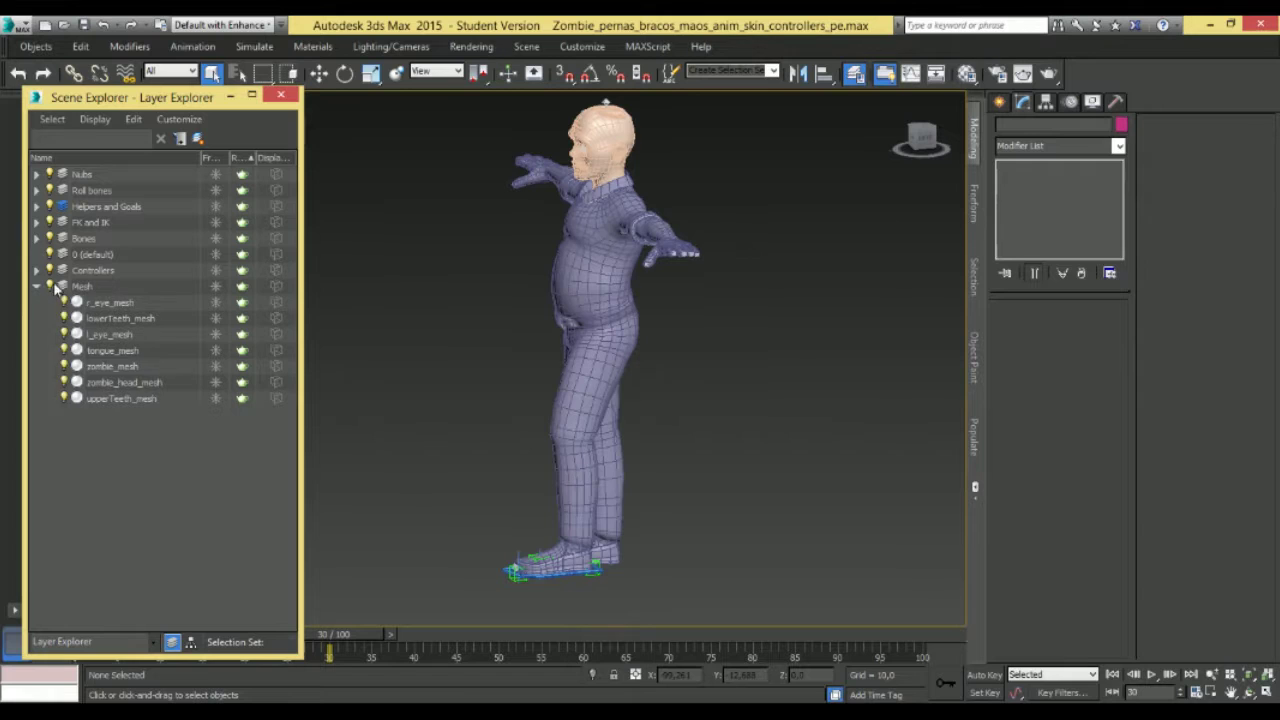
pyautogui.click(215, 368)
# Move Controller_Foot_L up and backward to lift the zombie's left foot and bend the knee.
pyautogui.moveTo(624, 576); pyautogui.dragTo(655, 540, button='middle')
pyautogui.scroll(5, 667, 521)
pyautogui.click(626, 527)
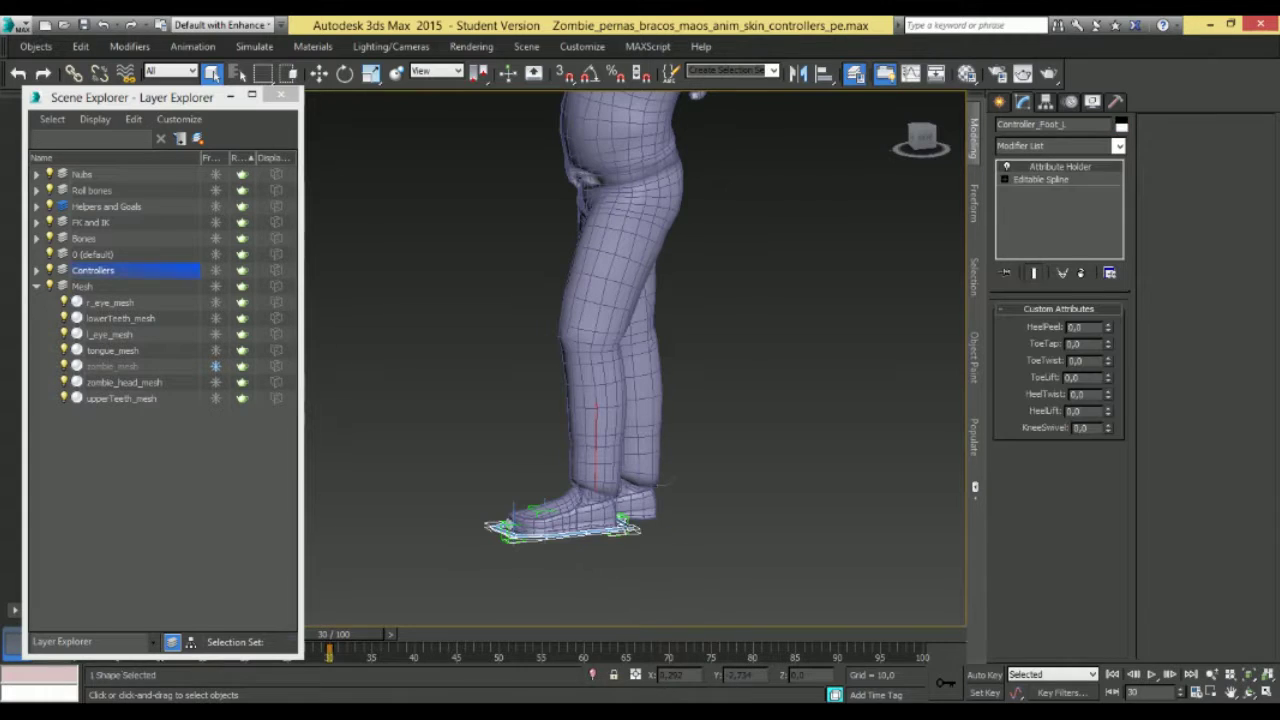
pyautogui.click(319, 73)
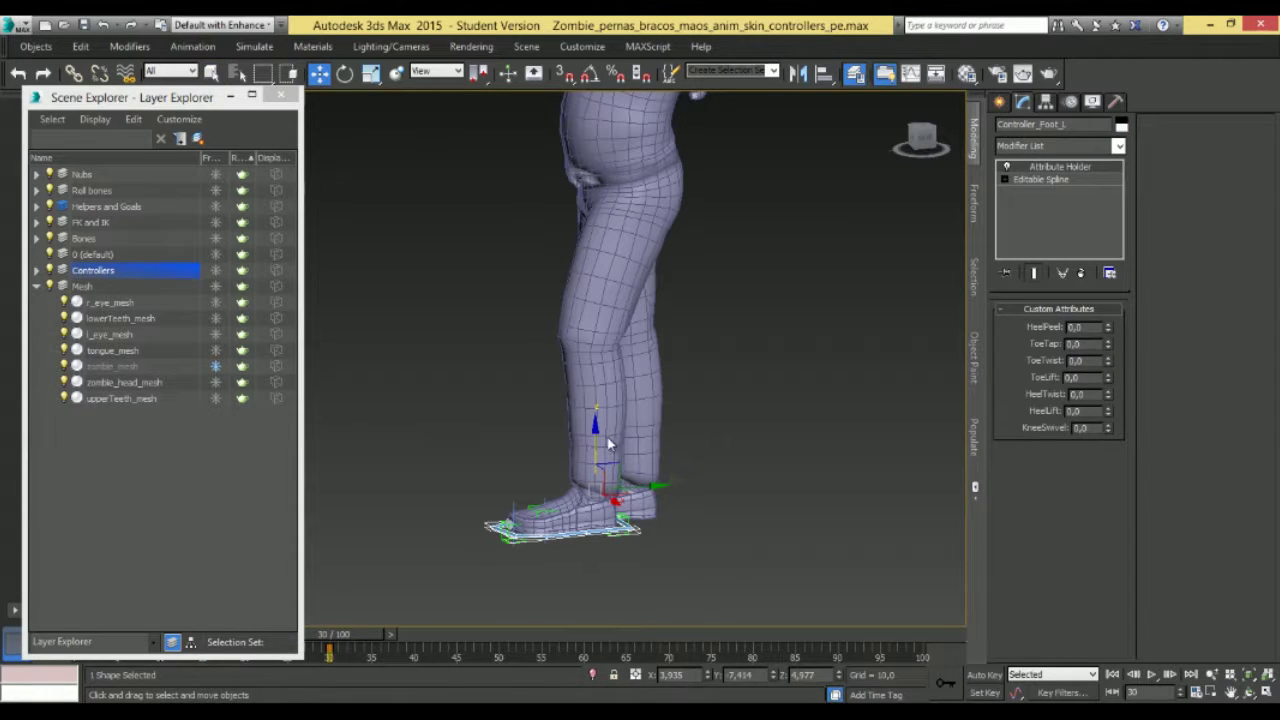
pyautogui.moveTo(612, 468); pyautogui.dragTo(641, 428)
# Examine the left foot's Toe_Tap_Helper_L and Heel_Helper_L by selecting each one with the Rotate tool.
pyautogui.click(568, 462)
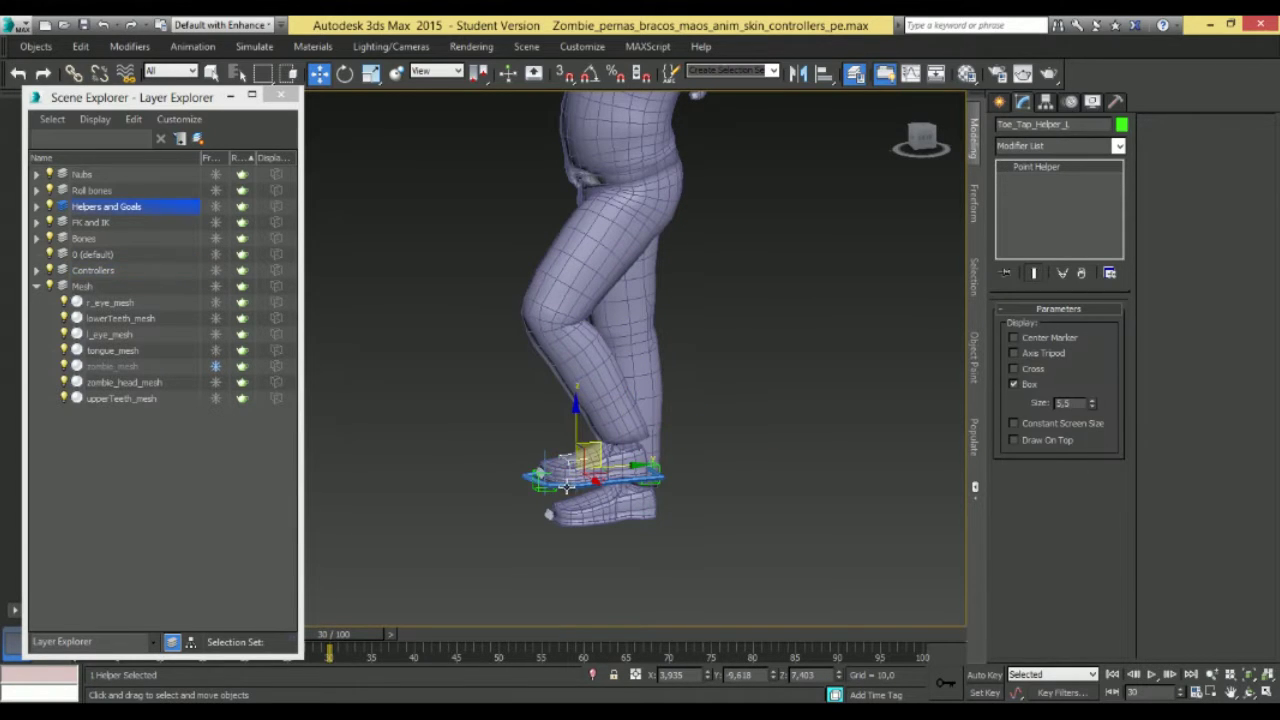
pyautogui.click(346, 74)
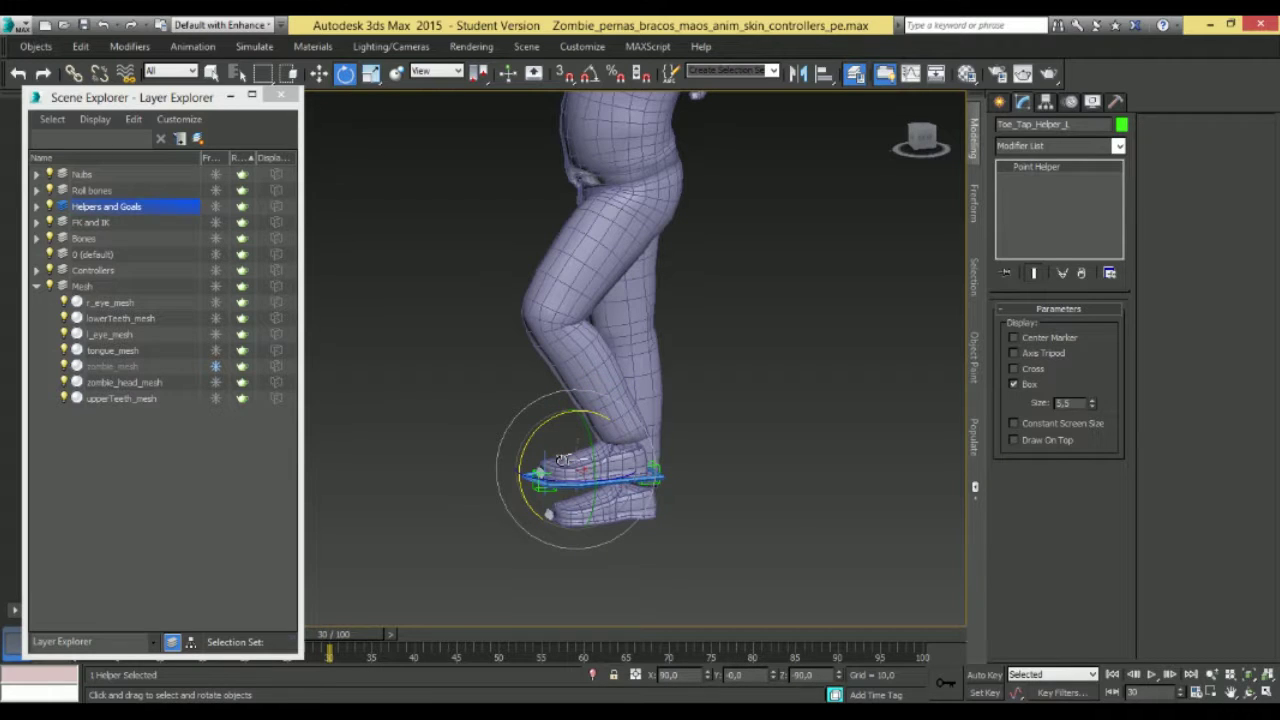
pyautogui.click(656, 468)
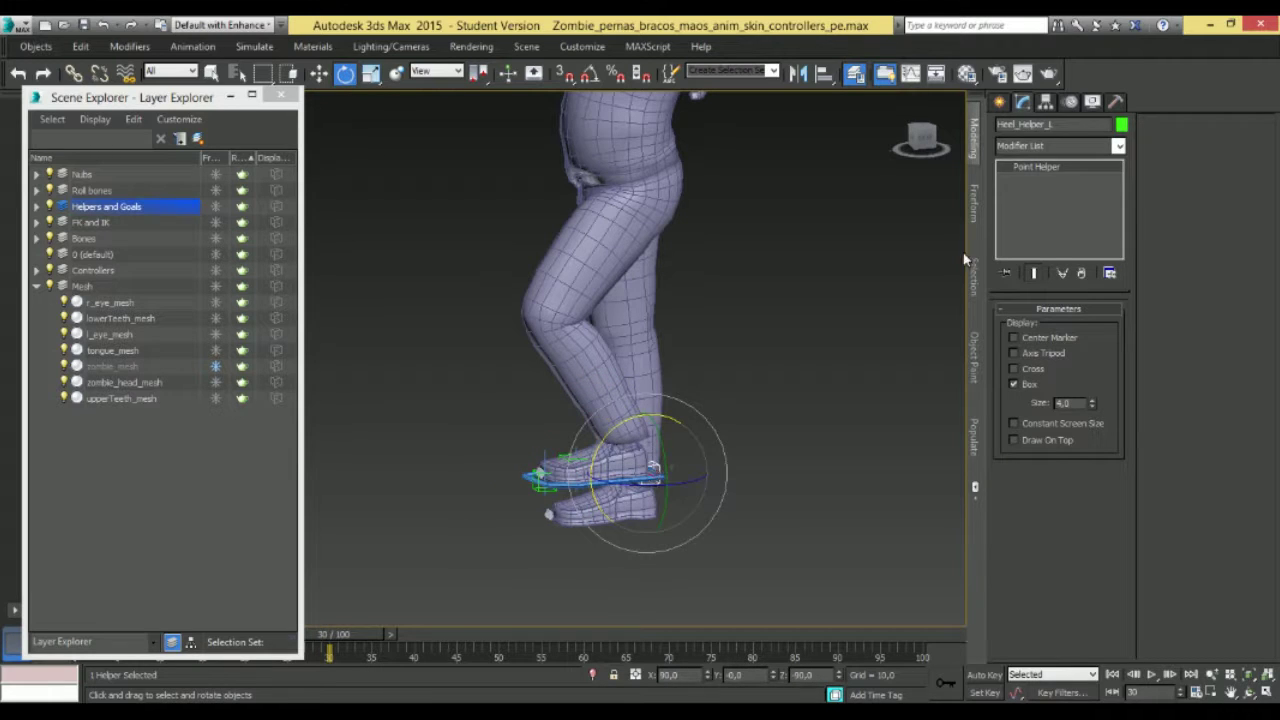
# Set the HeelPeel attribute of Controller_Foot_L to 8.1 and adjust its ToeTwist attribute.
pyautogui.press('w')
pyautogui.click(628, 480)
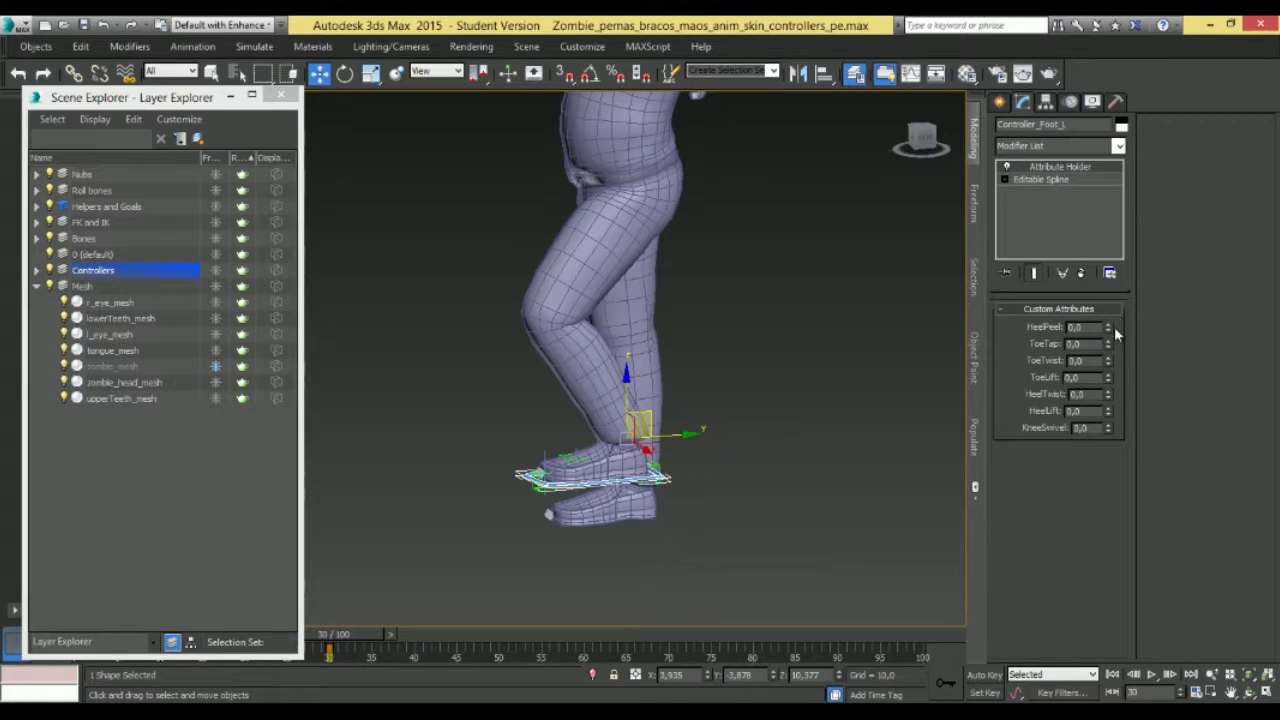
pyautogui.moveTo(1108, 318); pyautogui.dragTo(1100, 262)
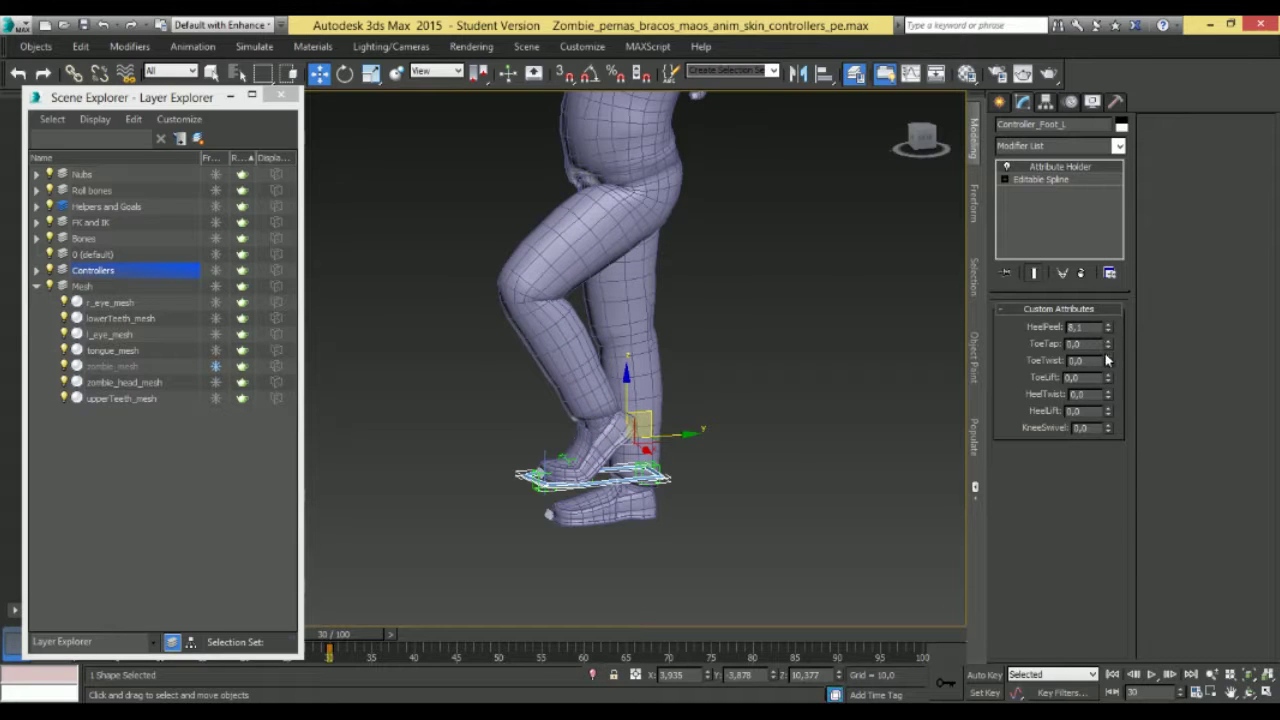
pyautogui.moveTo(1108, 356); pyautogui.dragTo(1105, 377)
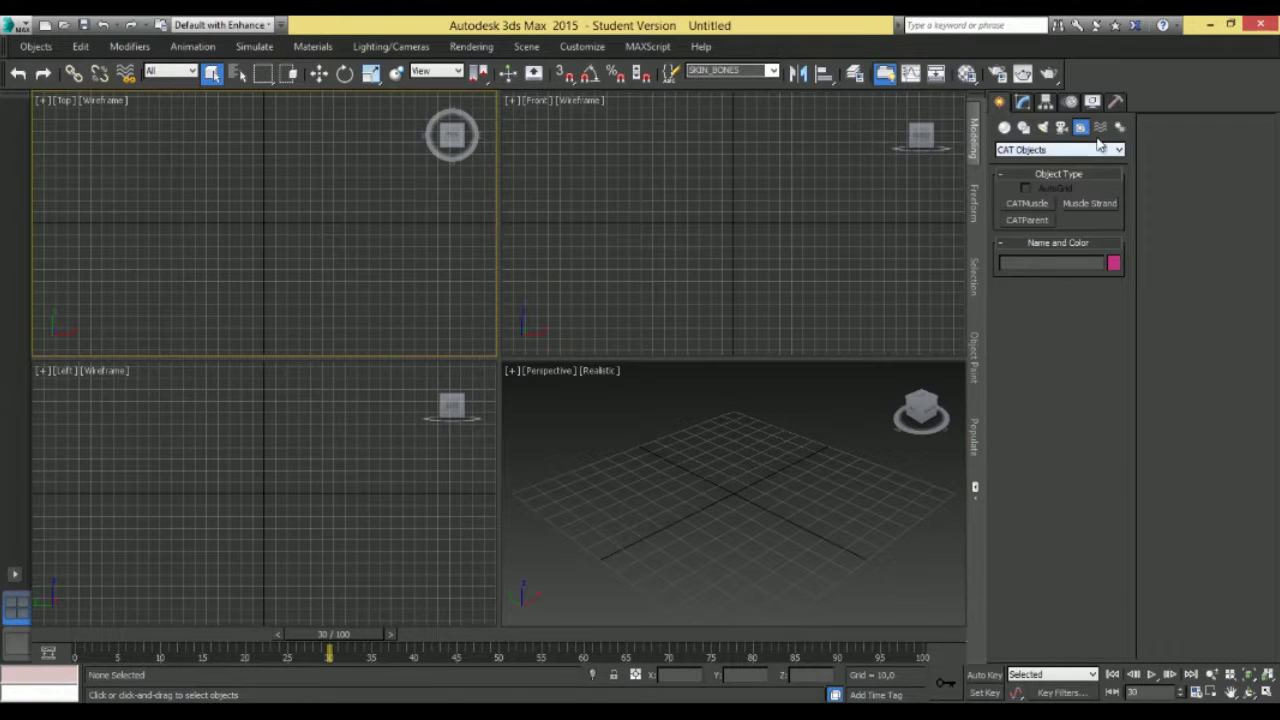
# Start the Bones system with bone width and height of 5 and maximize the Left view.
pyautogui.click(1120, 129)
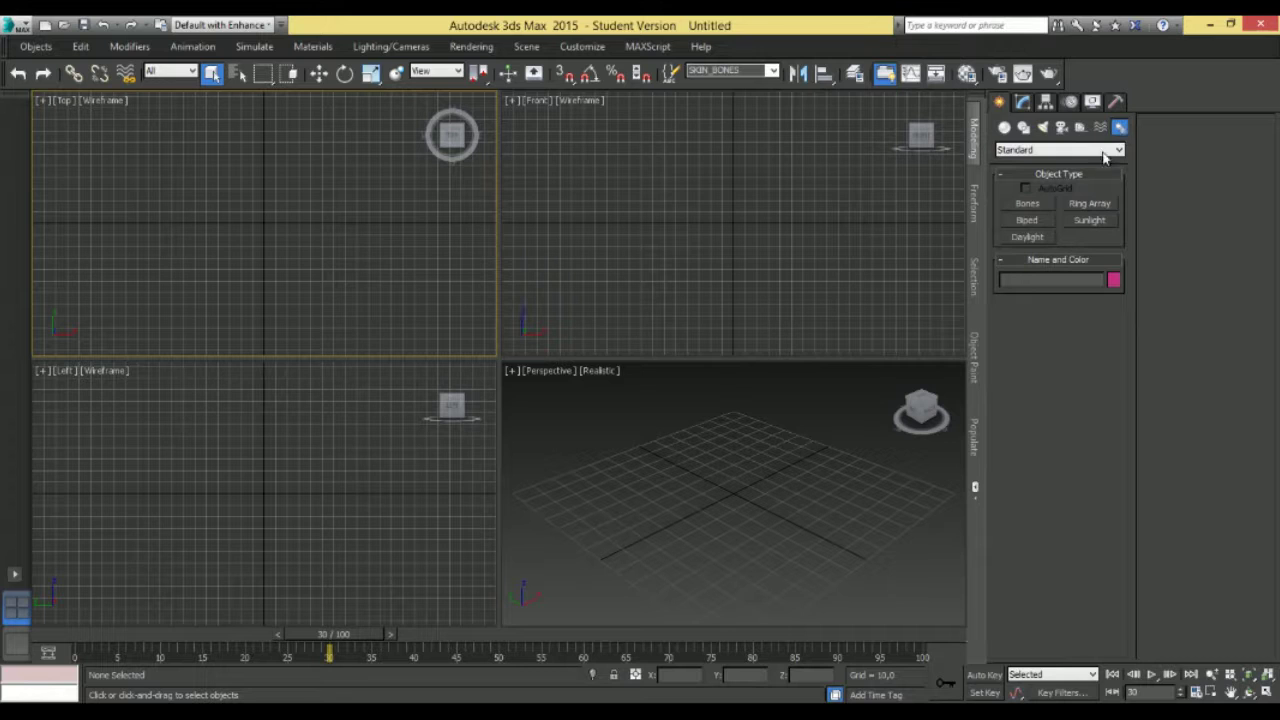
pyautogui.click(1030, 204)
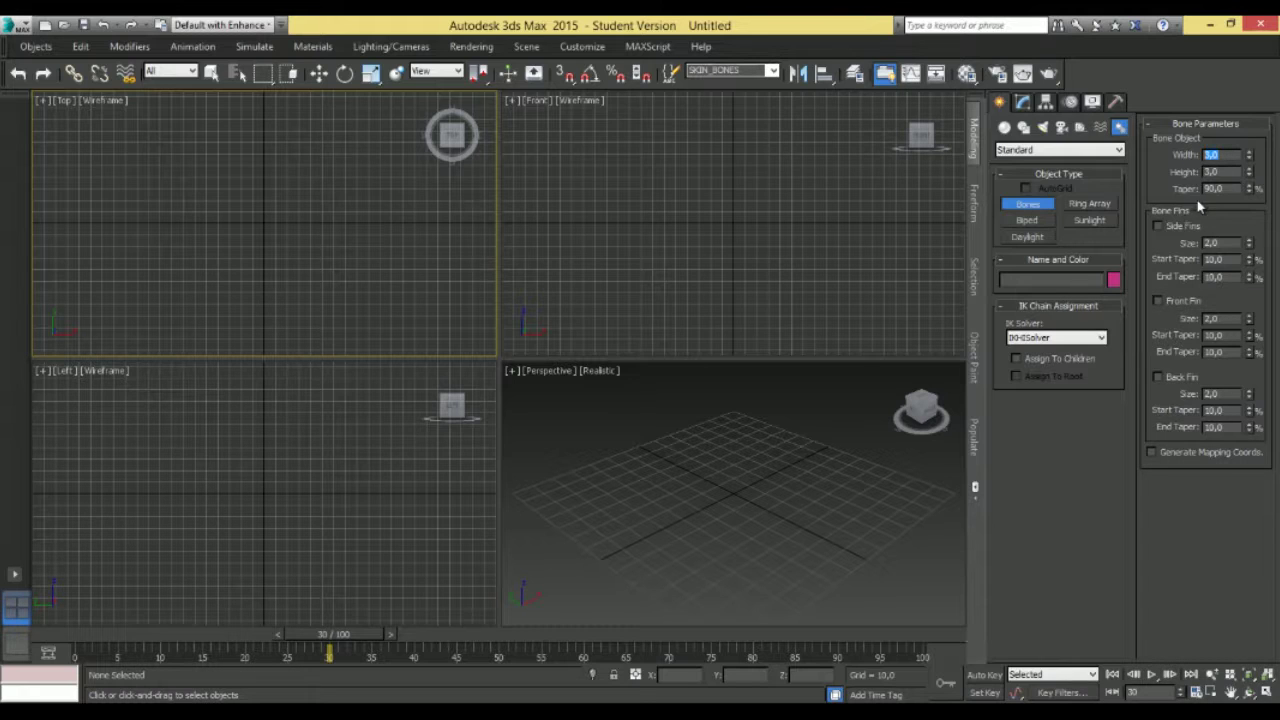
pyautogui.write('5')
pyautogui.press('Tab')
pyautogui.hotkey('alt', 'w')
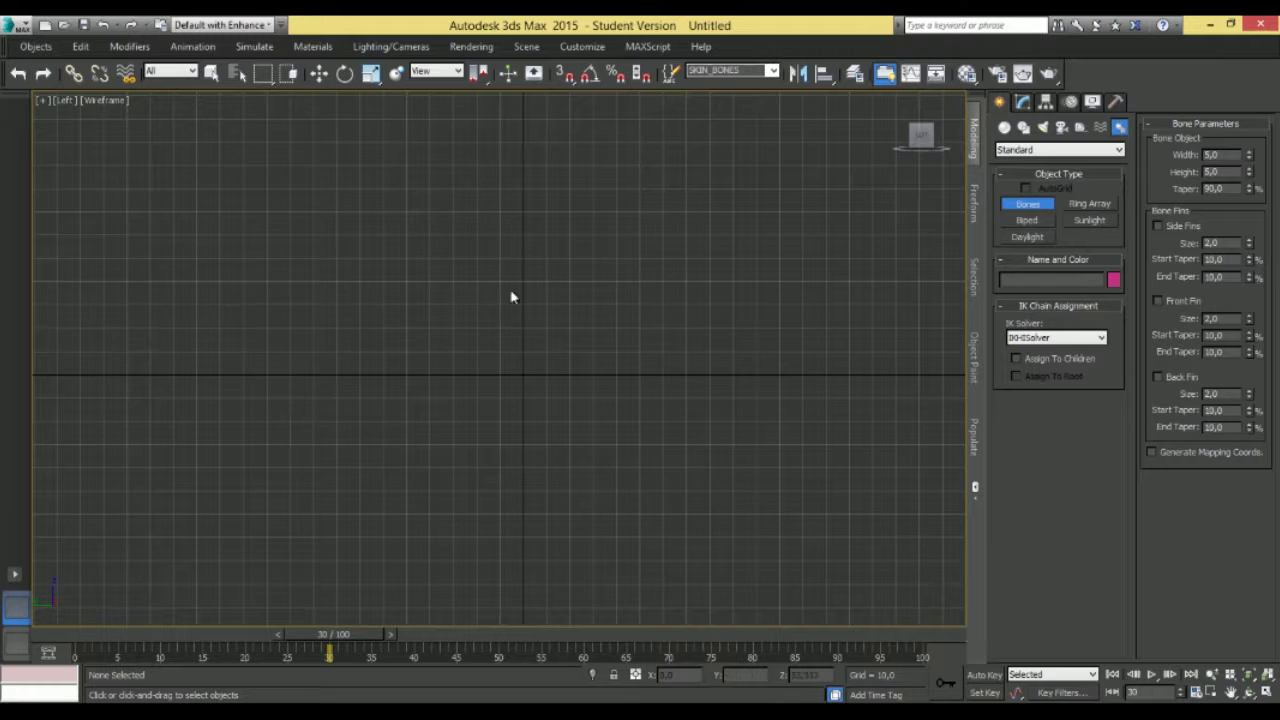
# Draw a curved chain of five bones with an end nub in the Left view, starting at the upper centre.
pyautogui.click(524, 146)
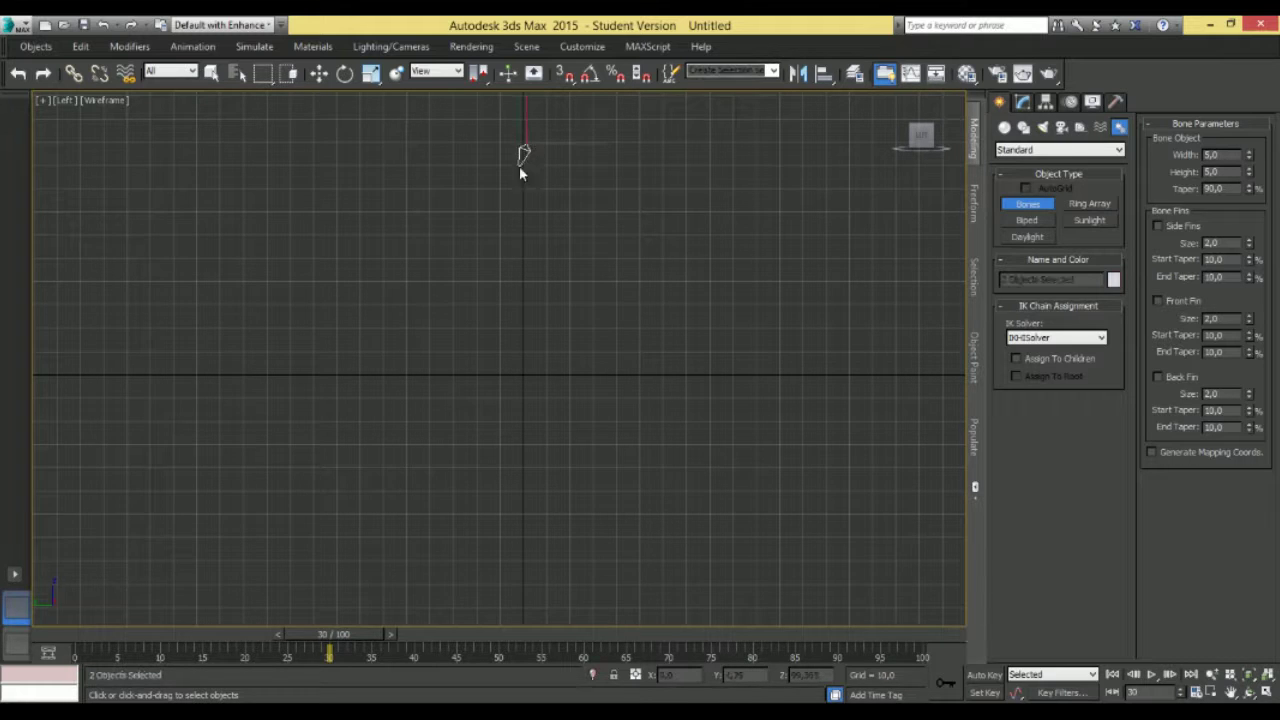
pyautogui.click(491, 274)
pyautogui.click(522, 431)
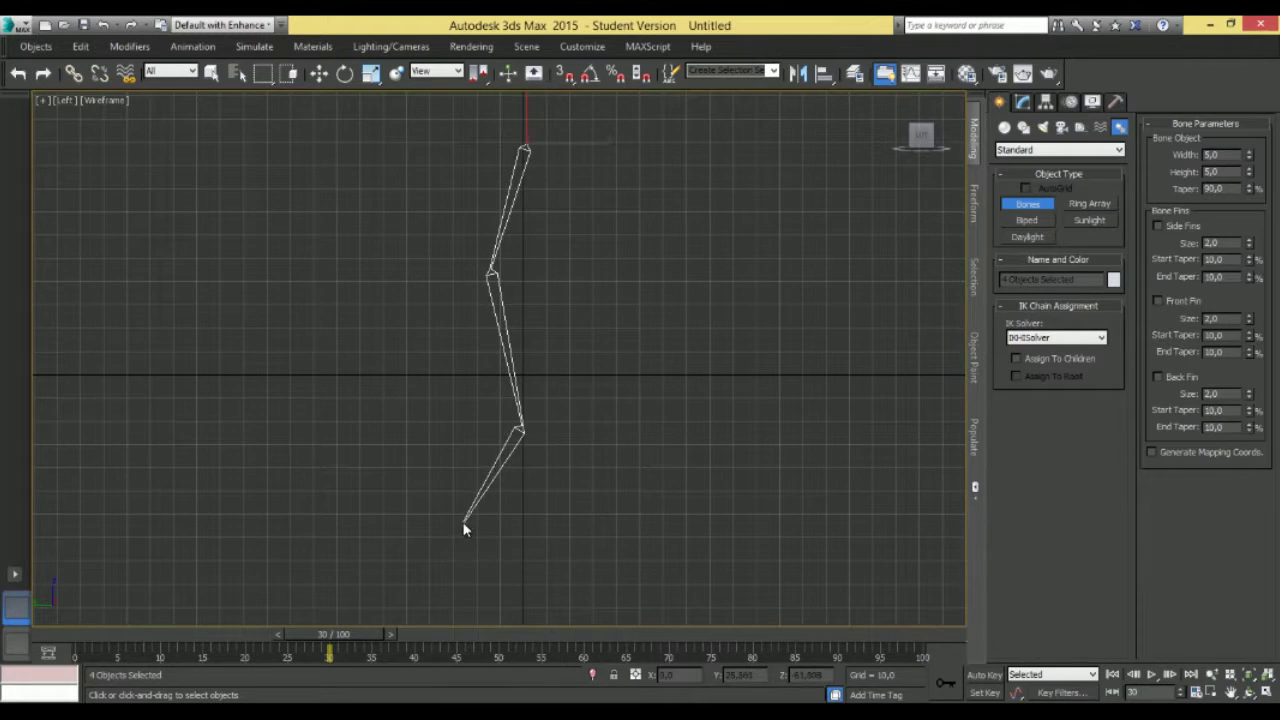
pyautogui.click(458, 527)
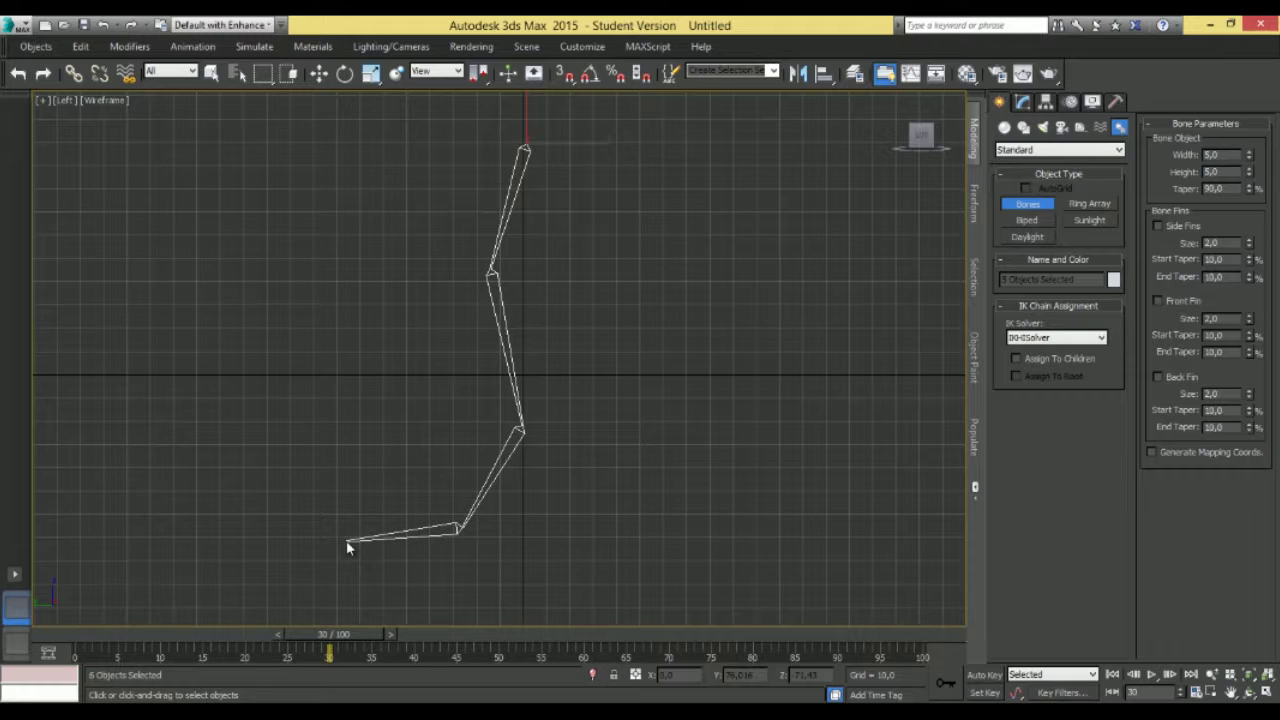
pyautogui.click(345, 542)
pyautogui.click(281, 451)
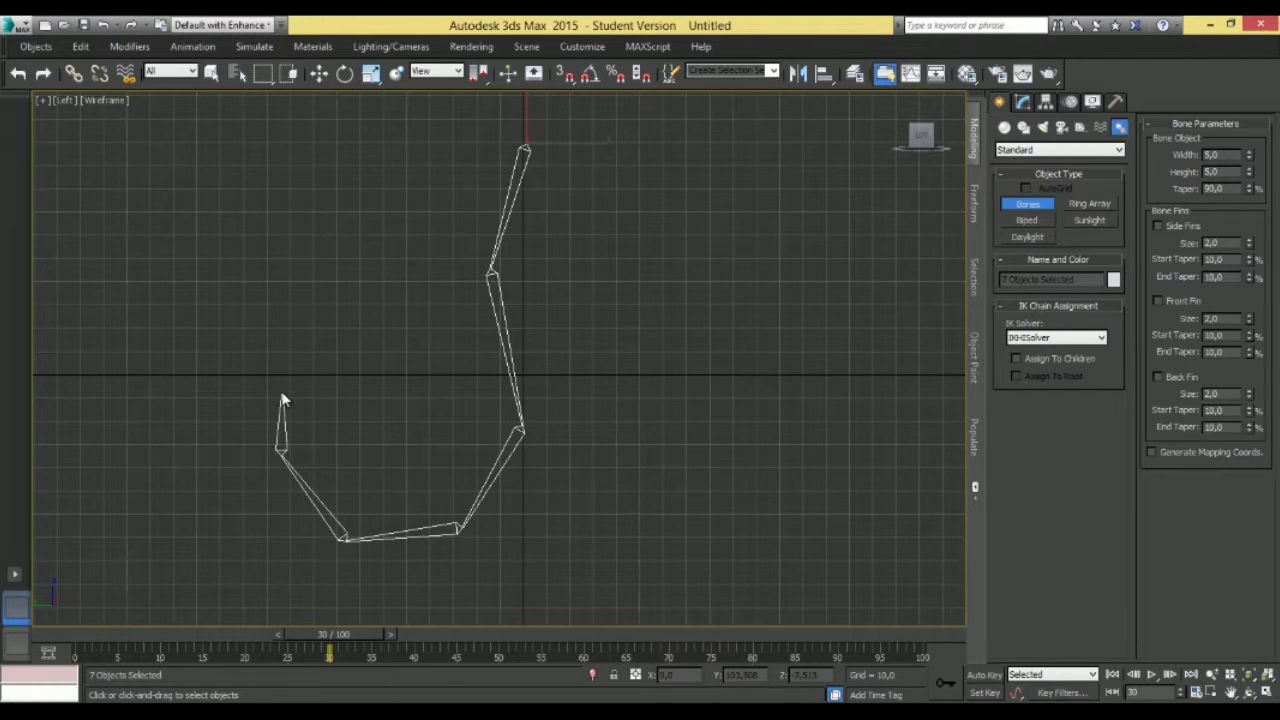
pyautogui.rightClick(282, 399)
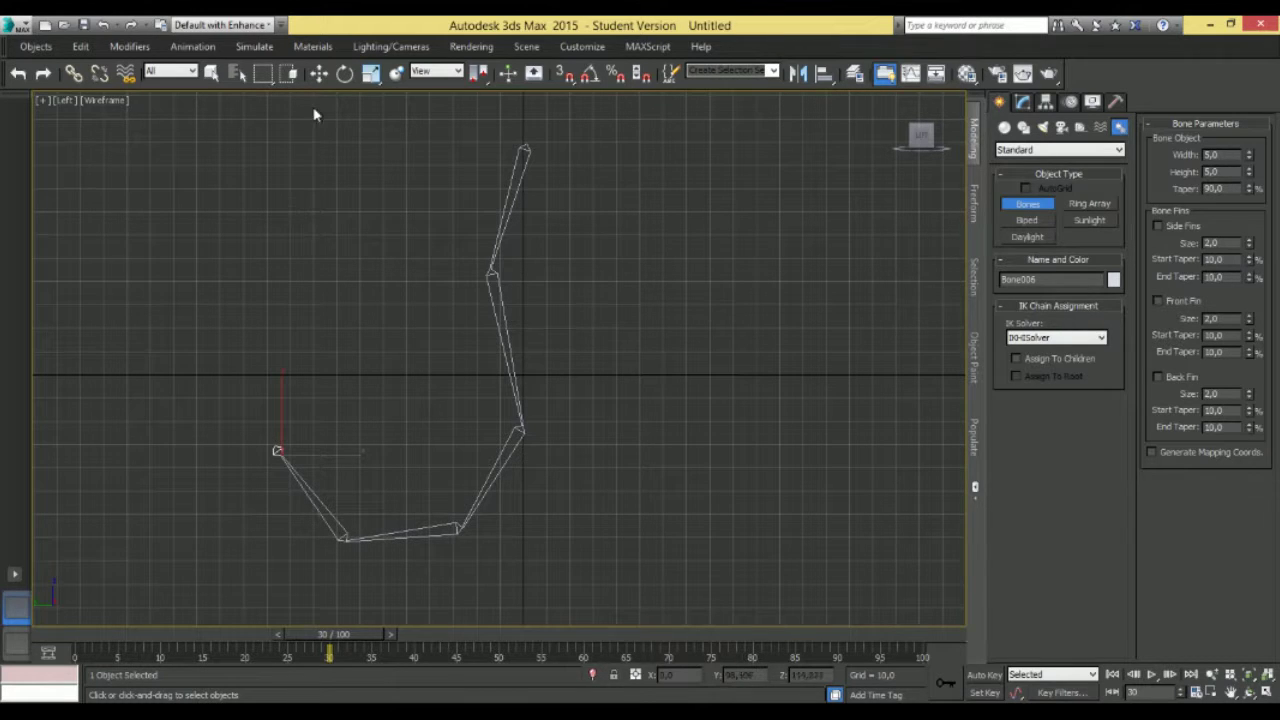
# Move Bone001 slightly to shift the whole chain, and move Bone002 to swing the lower bones.
pyautogui.click(319, 75)
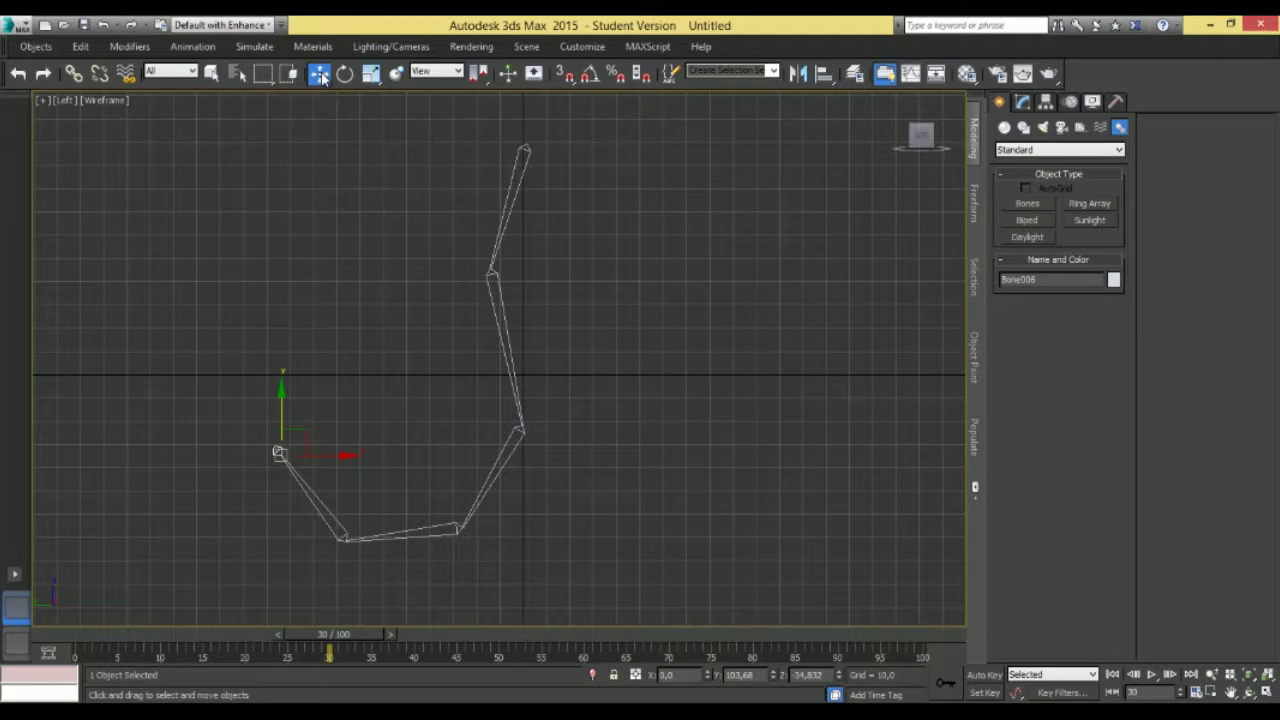
pyautogui.click(440, 262)
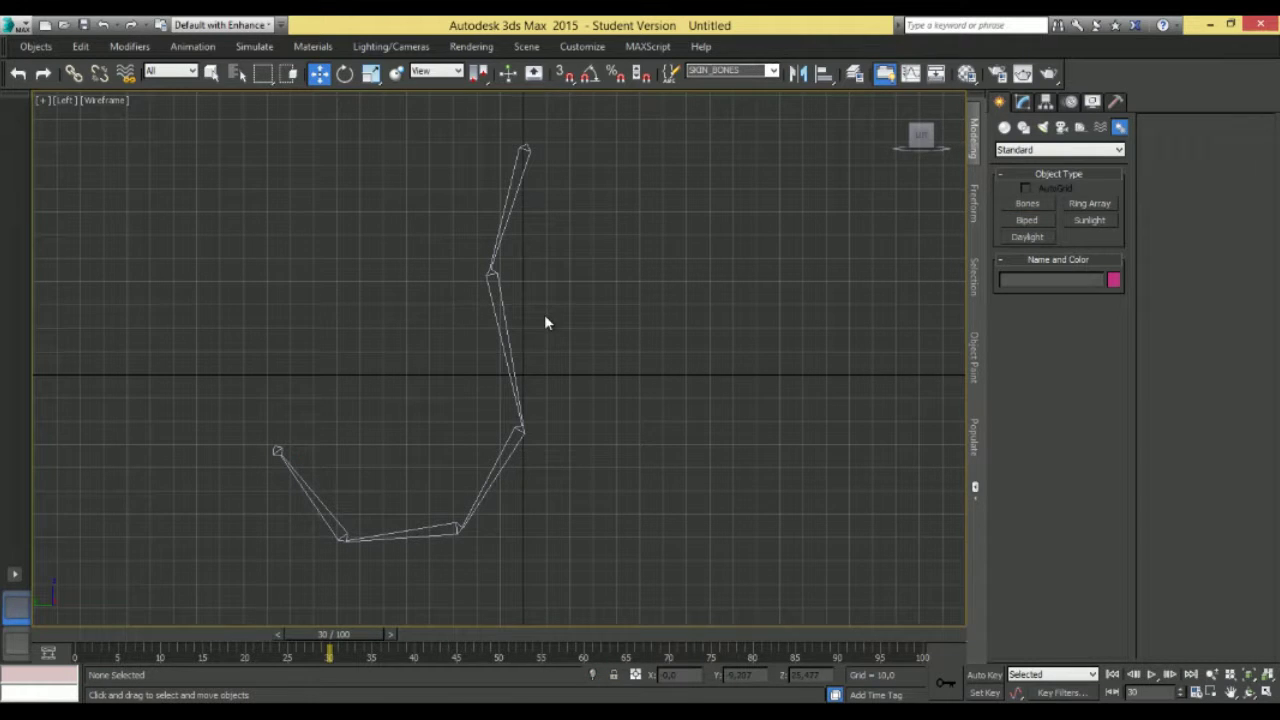
pyautogui.click(500, 250)
pyautogui.moveTo(545, 126); pyautogui.dragTo(551, 127)
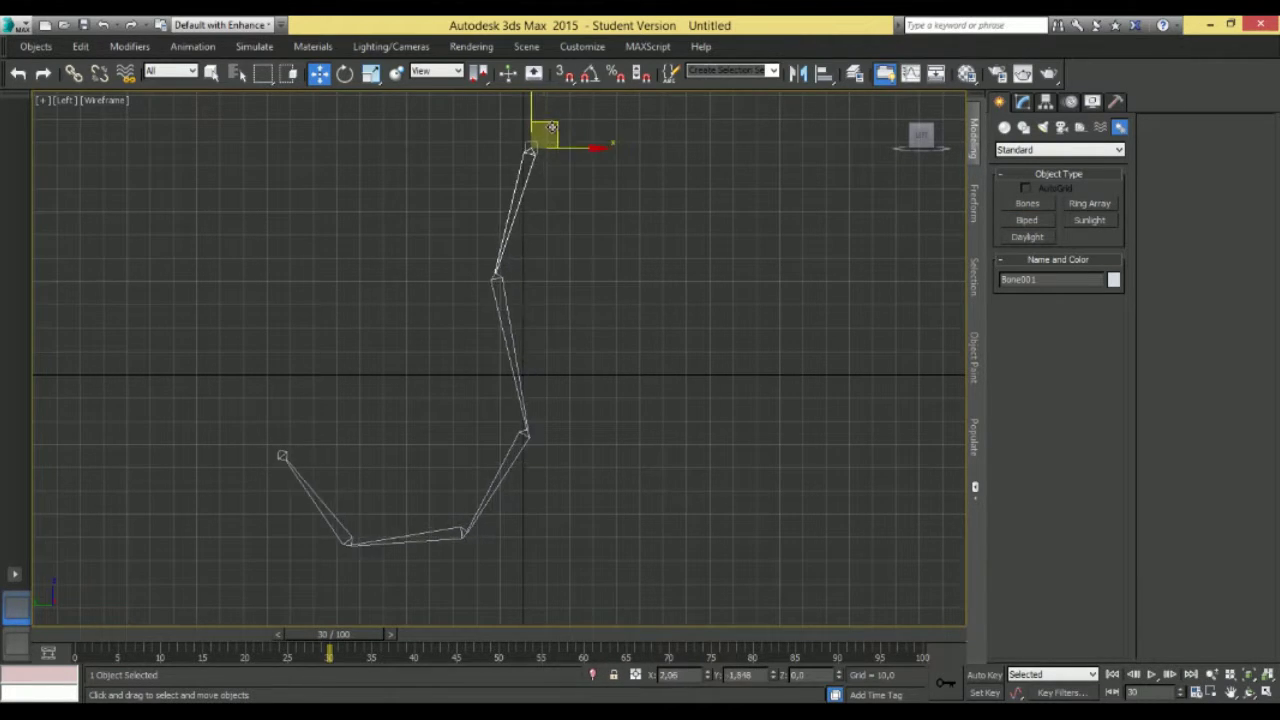
pyautogui.click(505, 298)
pyautogui.moveTo(520, 272); pyautogui.dragTo(542, 288)
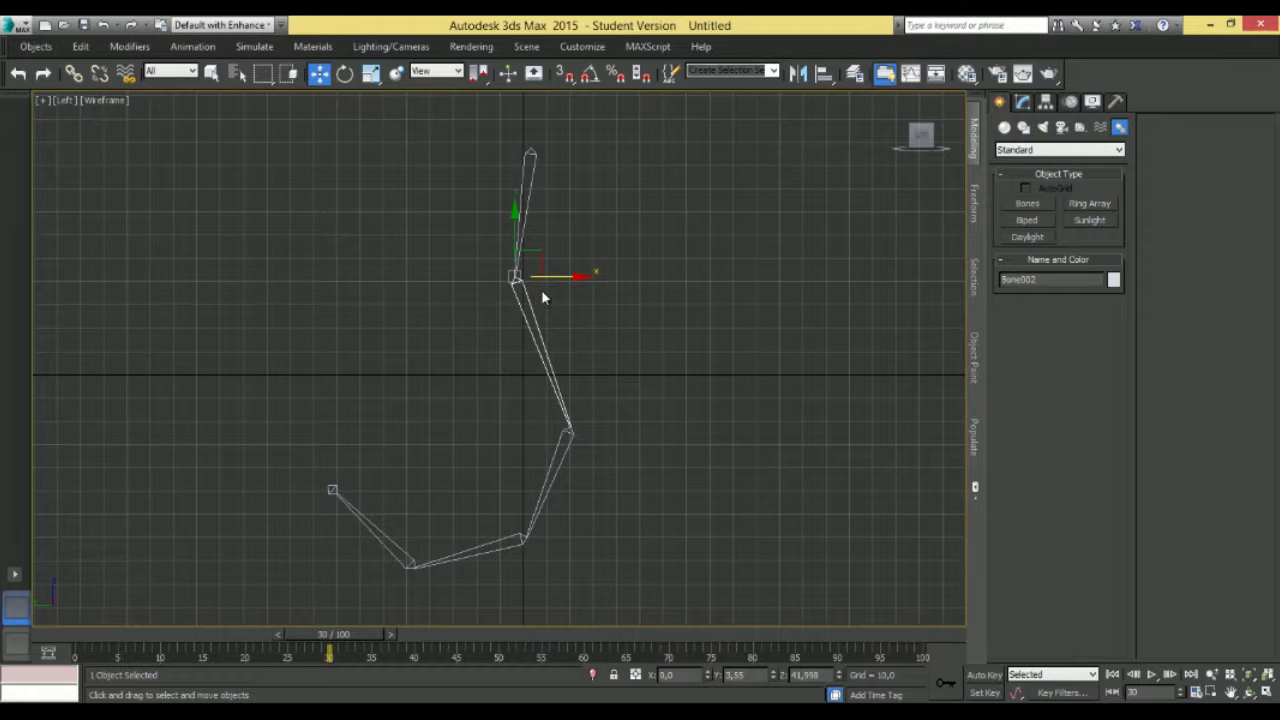
# Open Bone Tools and turn on Bone Edit Mode.
pyautogui.click(194, 46)
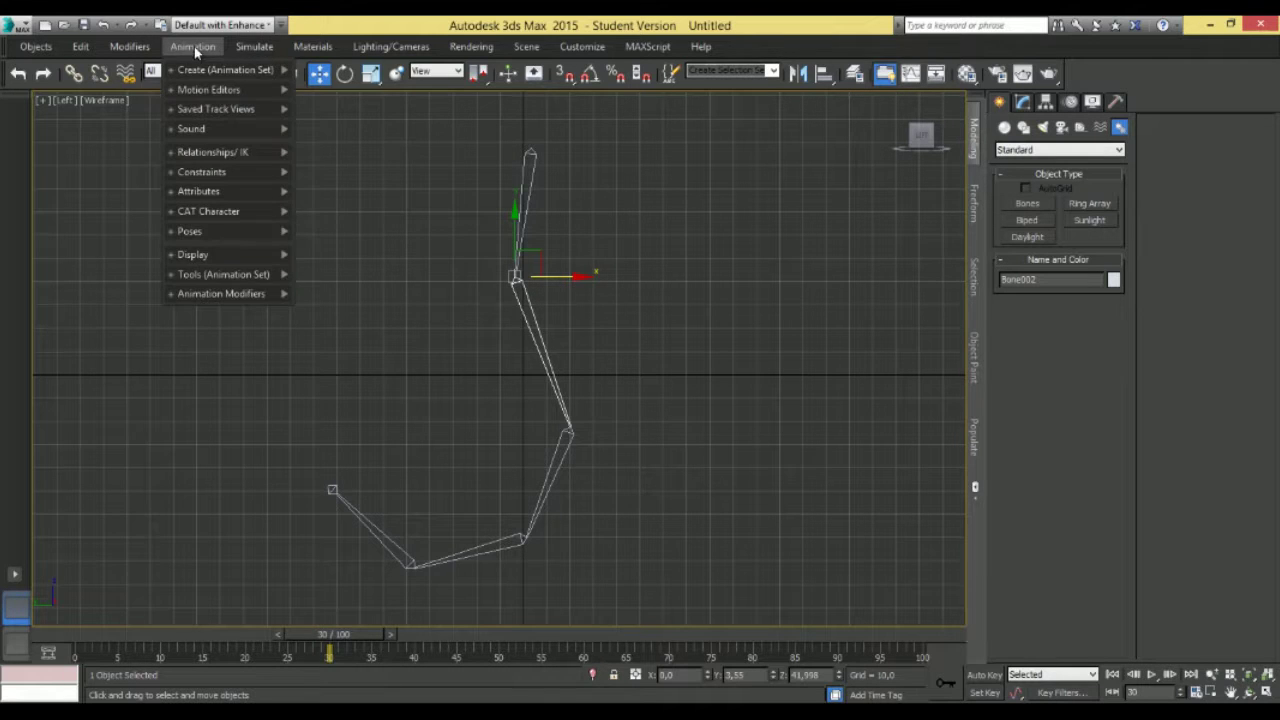
pyautogui.moveTo(196, 66)
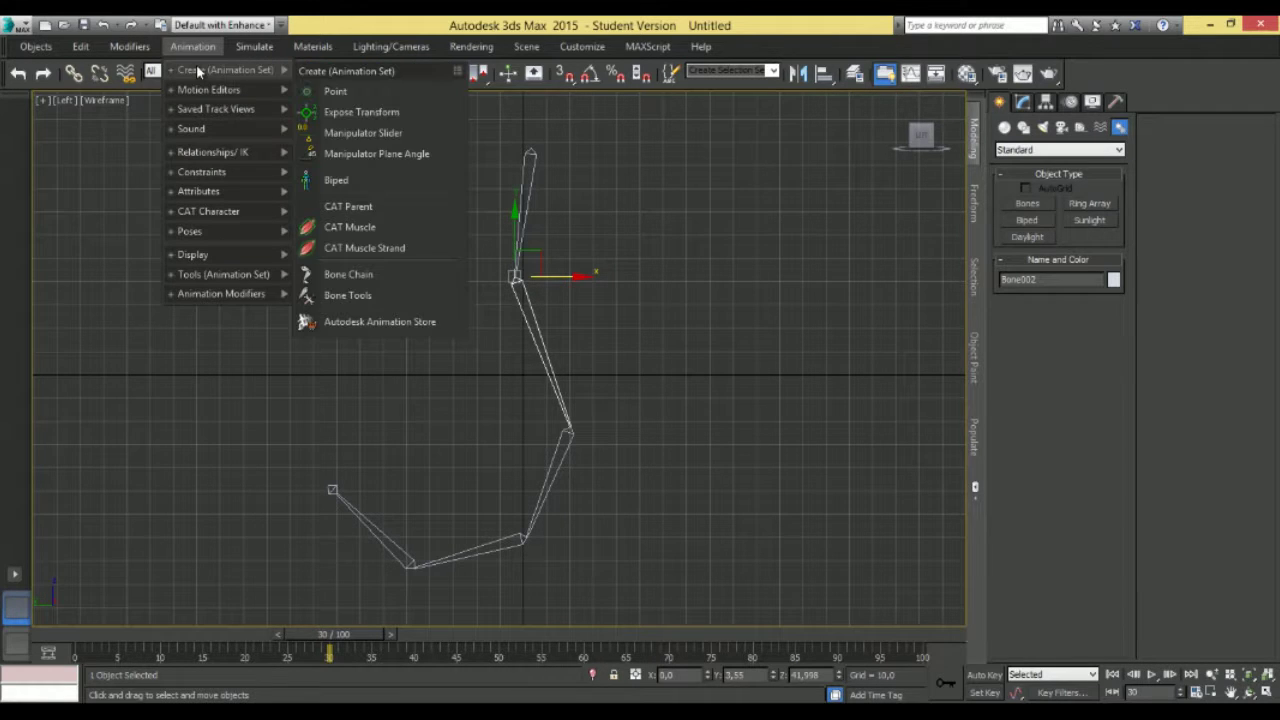
pyautogui.click(365, 298)
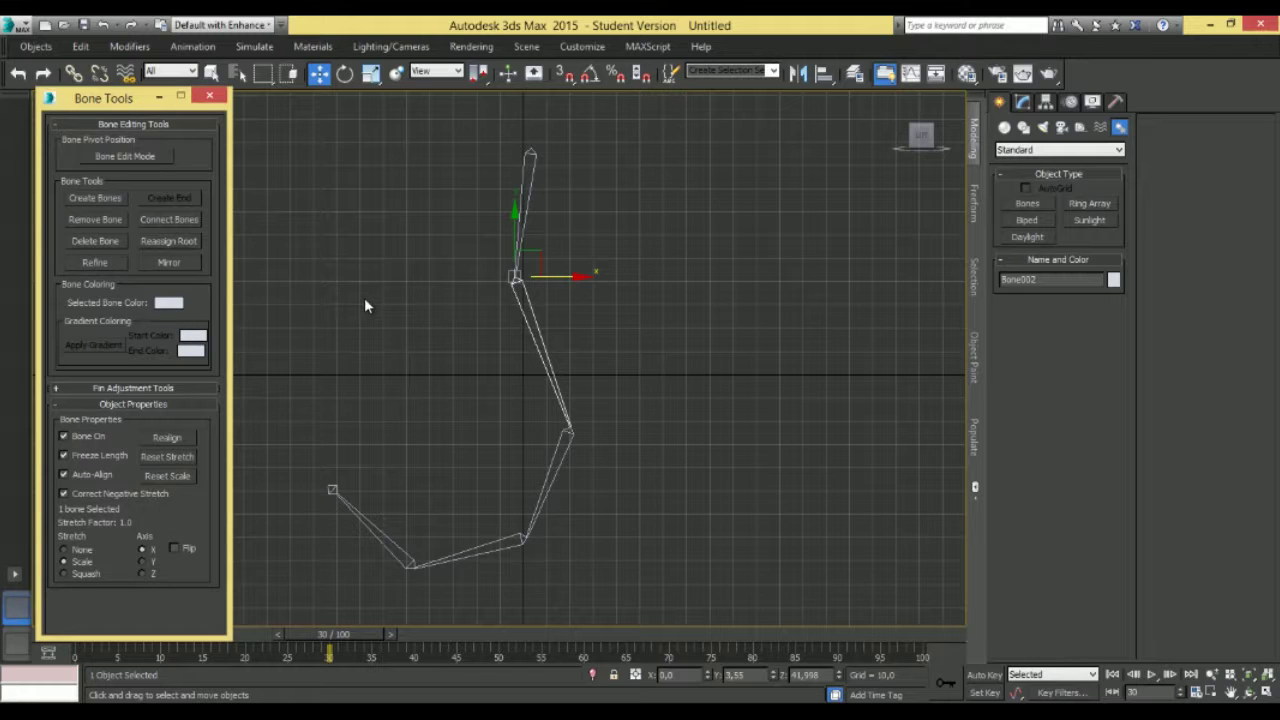
pyautogui.click(153, 158)
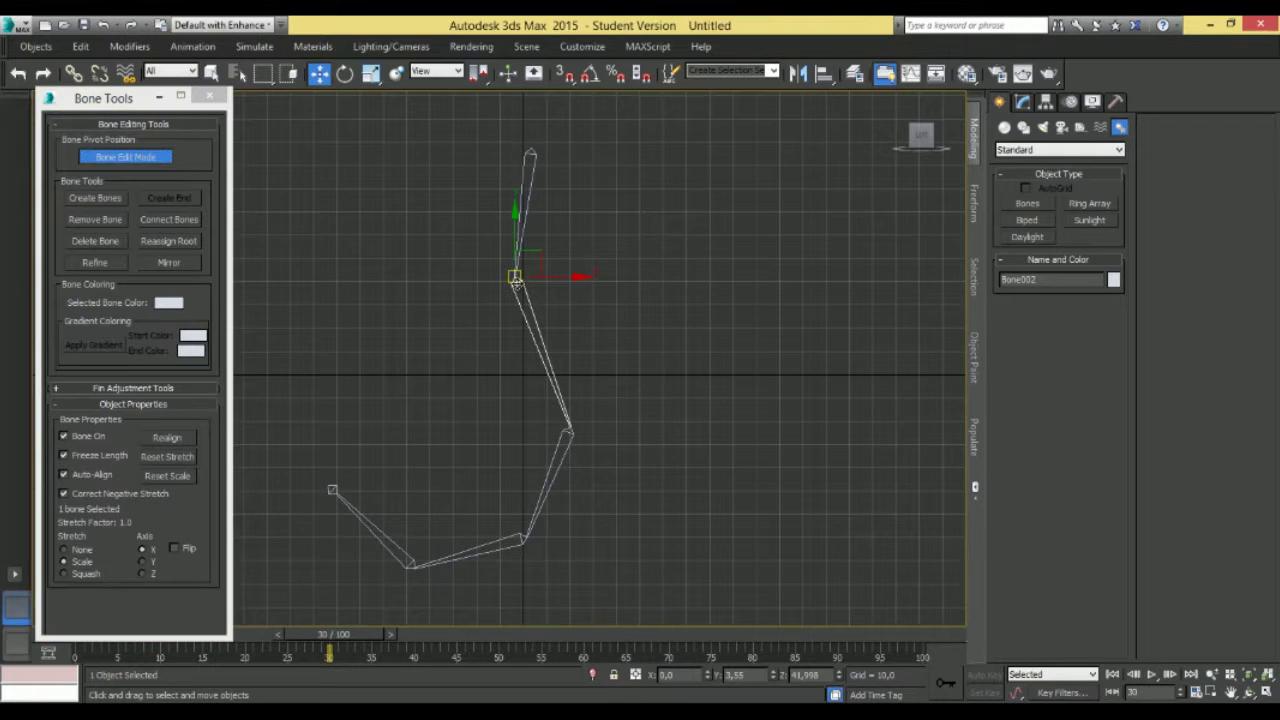
# Reposition the Bone002 joint in Bone Edit Mode and try adjusting the joint below it.
pyautogui.moveTo(555, 280)
pyautogui.mouseDown()
pyautogui.moveTo(521, 279)
pyautogui.moveTo(618, 281)
pyautogui.moveTo(564, 281)
pyautogui.mouseUp()
pyautogui.click(560, 463)
pyautogui.click(566, 432)
pyautogui.moveTo(598, 427)
pyautogui.mouseDown()
pyautogui.moveTo(515, 413)
pyautogui.moveTo(600, 414)
pyautogui.mouseUp()
# Select the entire bone chain from Bone001 and apply Reset Stretch and Reset Scale.
pyautogui.click(531, 198)
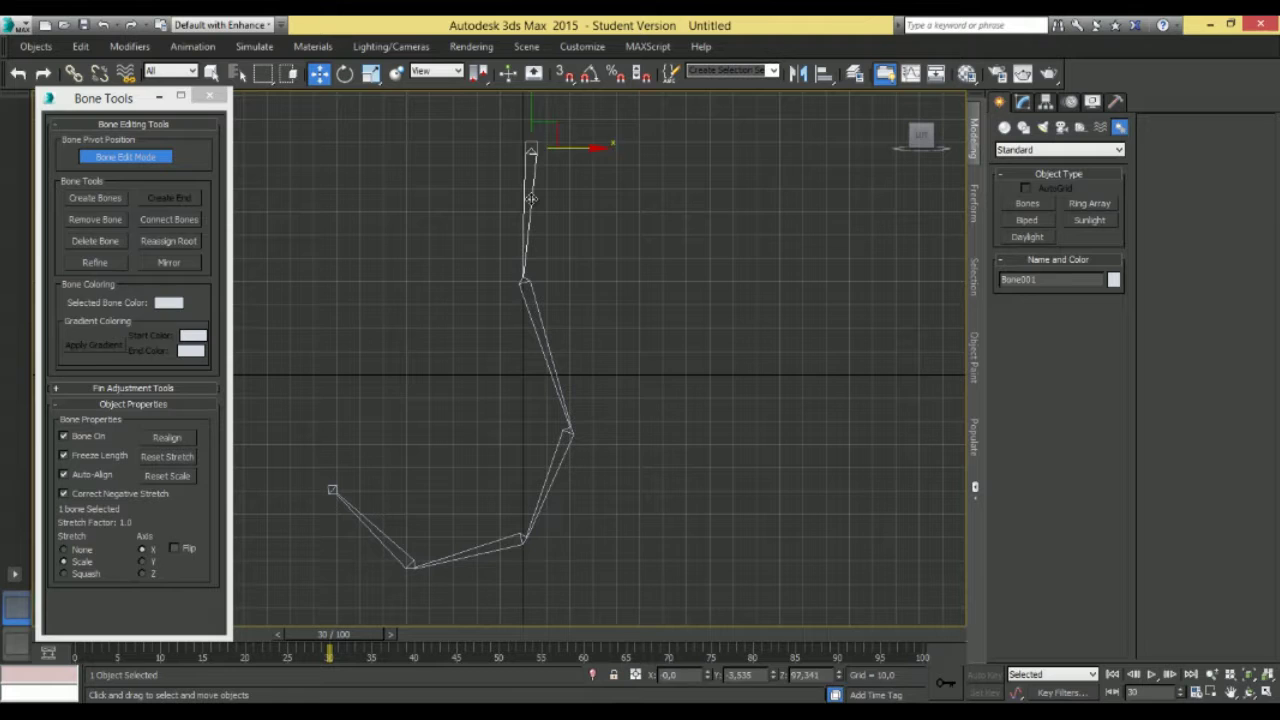
pyautogui.doubleClick(531, 198)
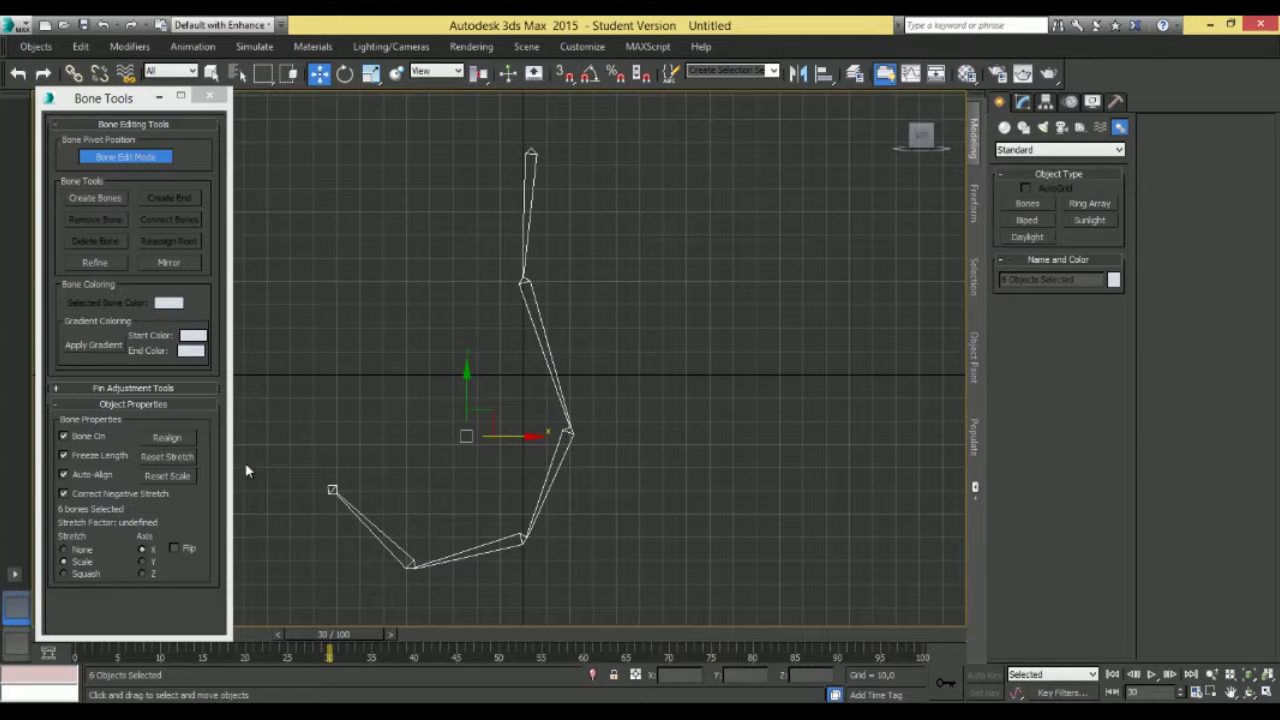
pyautogui.click(186, 457)
pyautogui.click(184, 475)
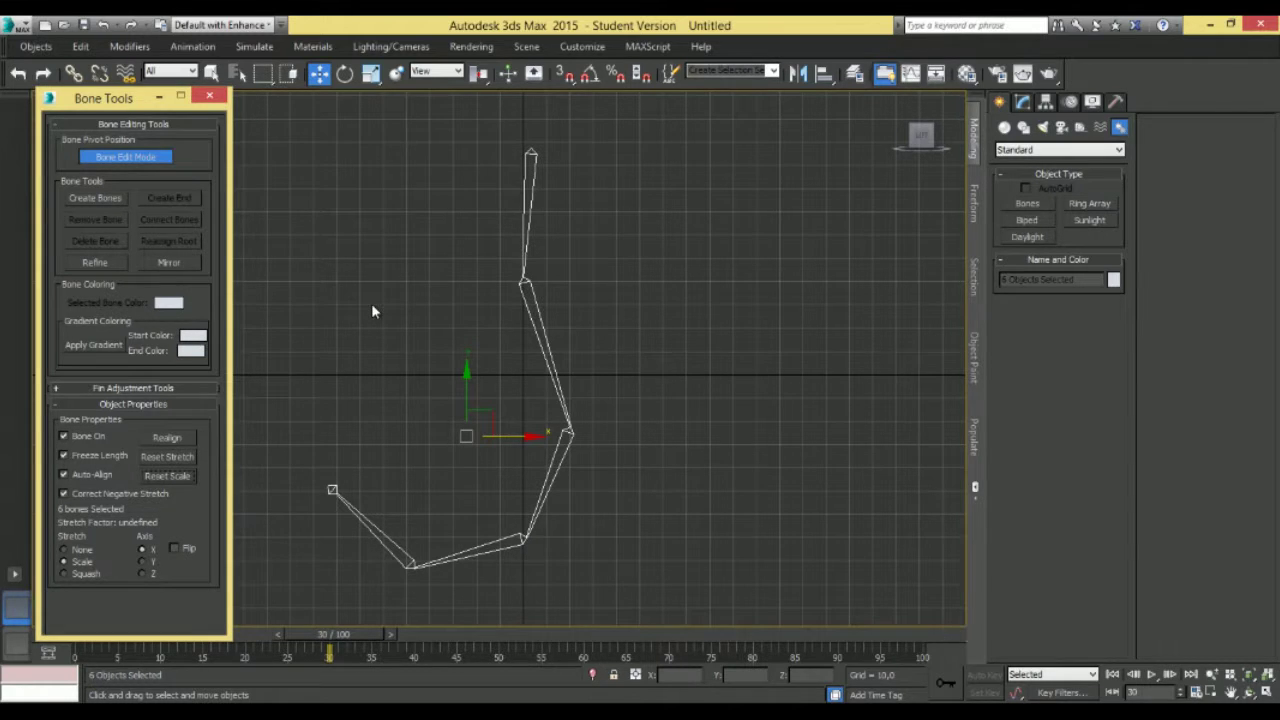
# Select the whole bone chain and delete it.
pyautogui.moveTo(582, 372); pyautogui.dragTo(557, 355, button='middle')
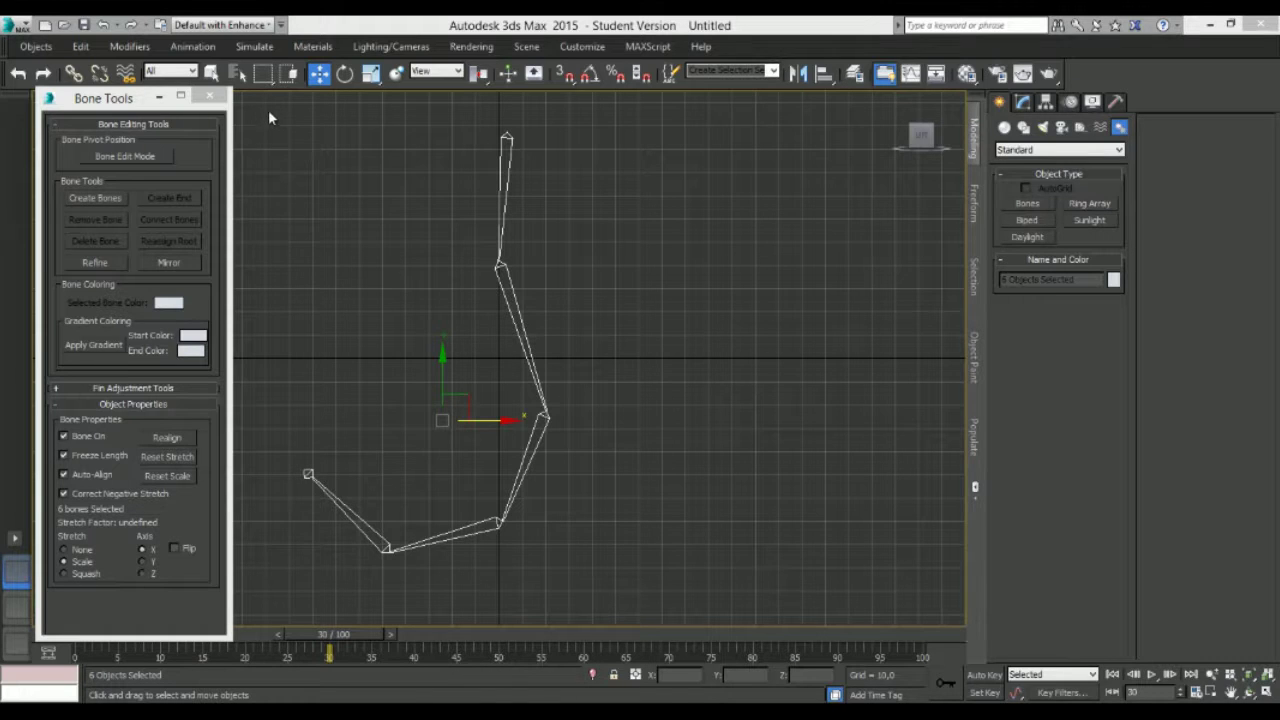
pyautogui.moveTo(253, 108); pyautogui.dragTo(703, 583)
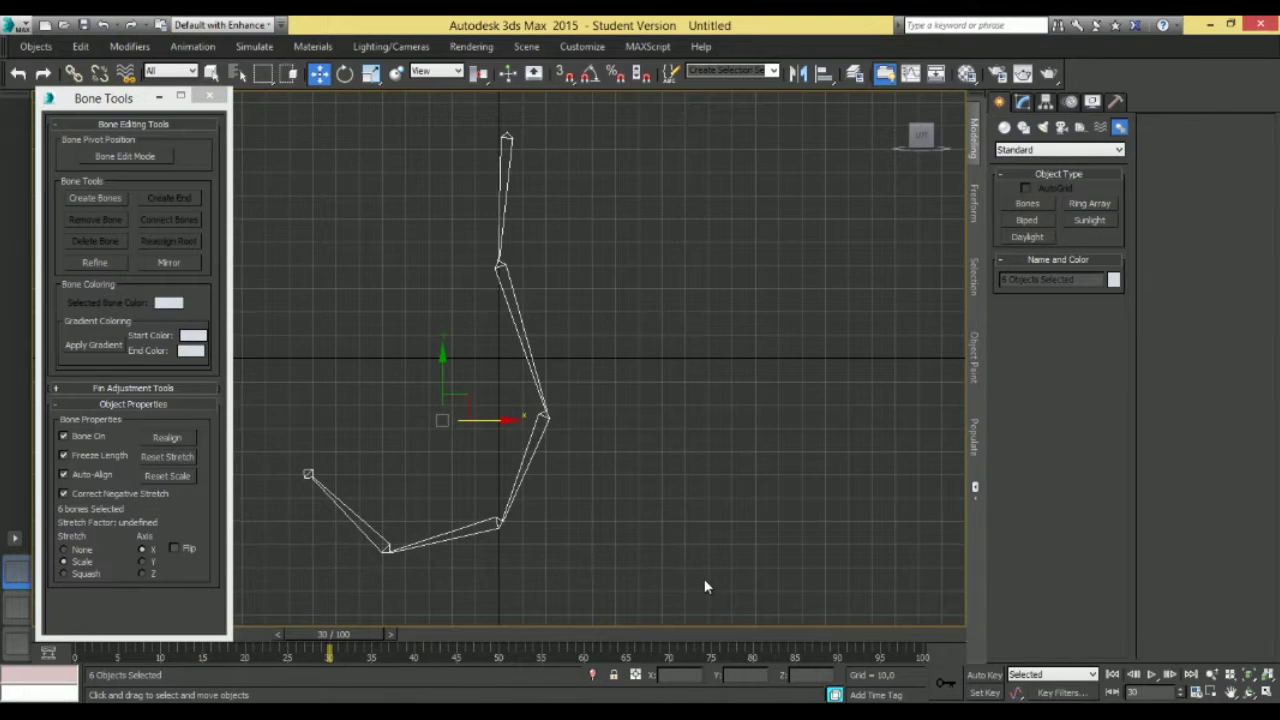
pyautogui.press('Delete')
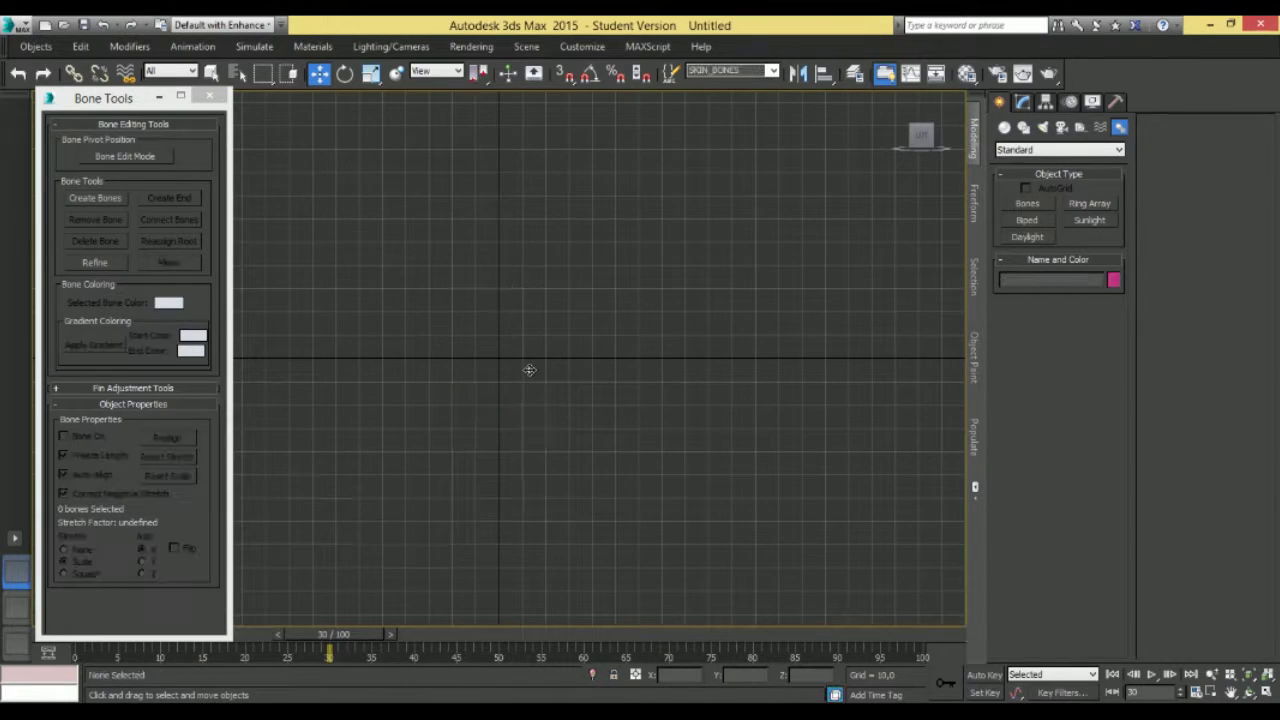
# Close Bone Tools and split the workspace into two side-by-side viewports showing the Left and Front views.
pyautogui.click(211, 97)
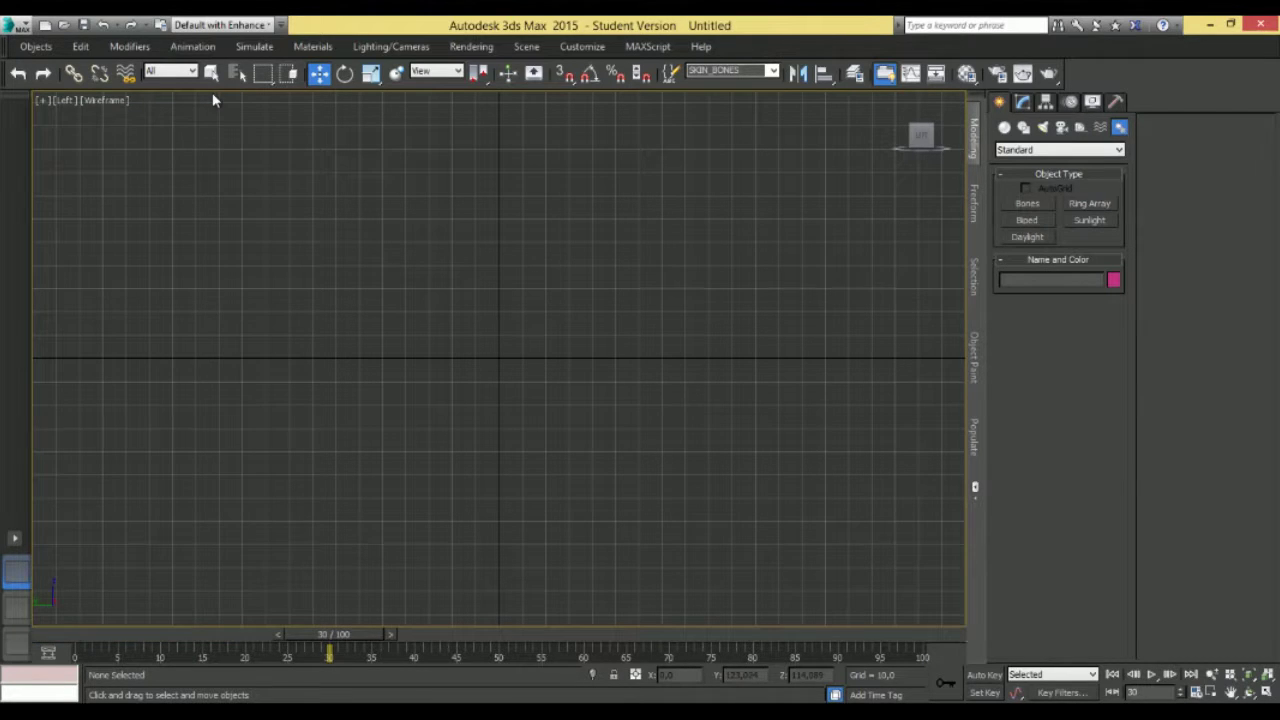
pyautogui.click(14, 538)
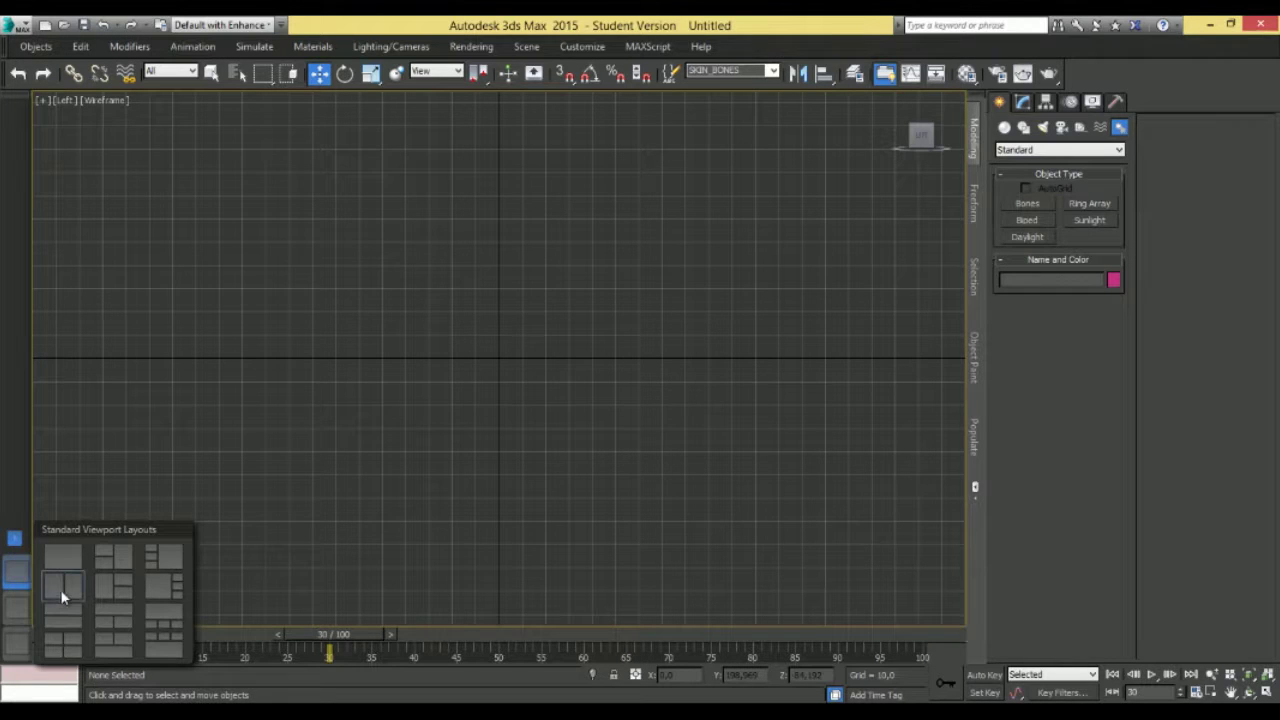
pyautogui.click(60, 589)
pyautogui.click(62, 102)
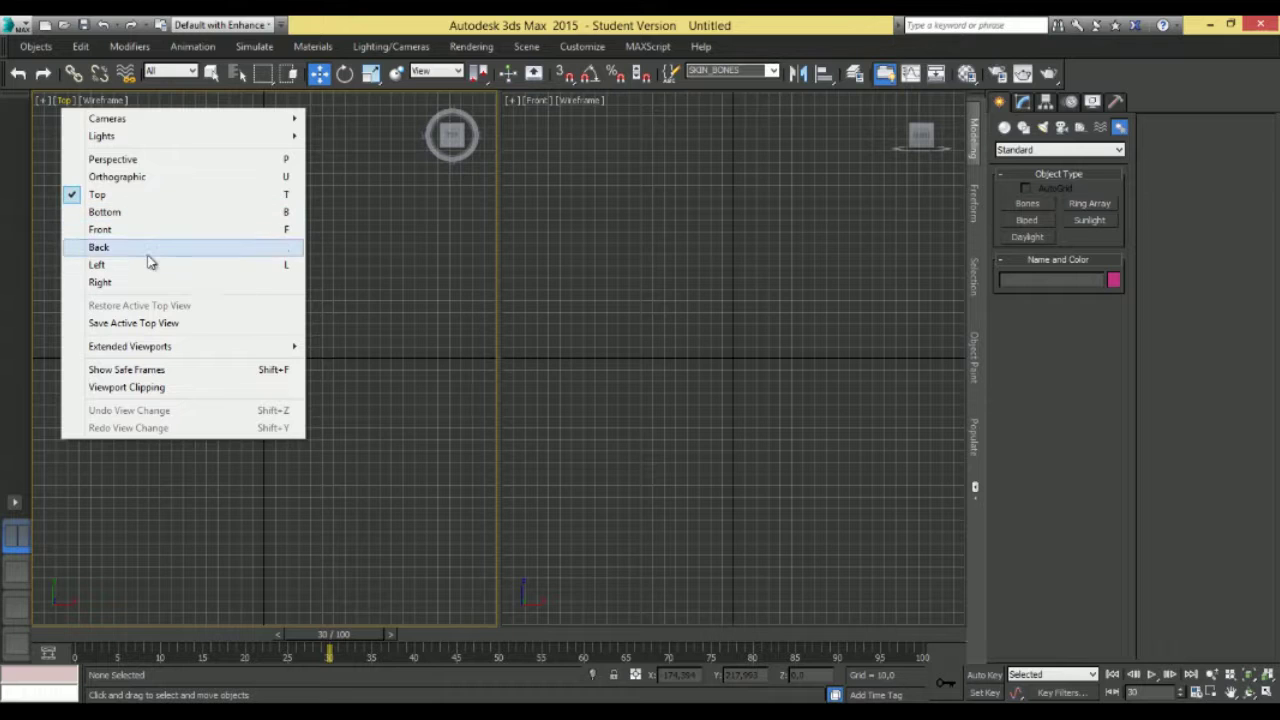
pyautogui.click(153, 271)
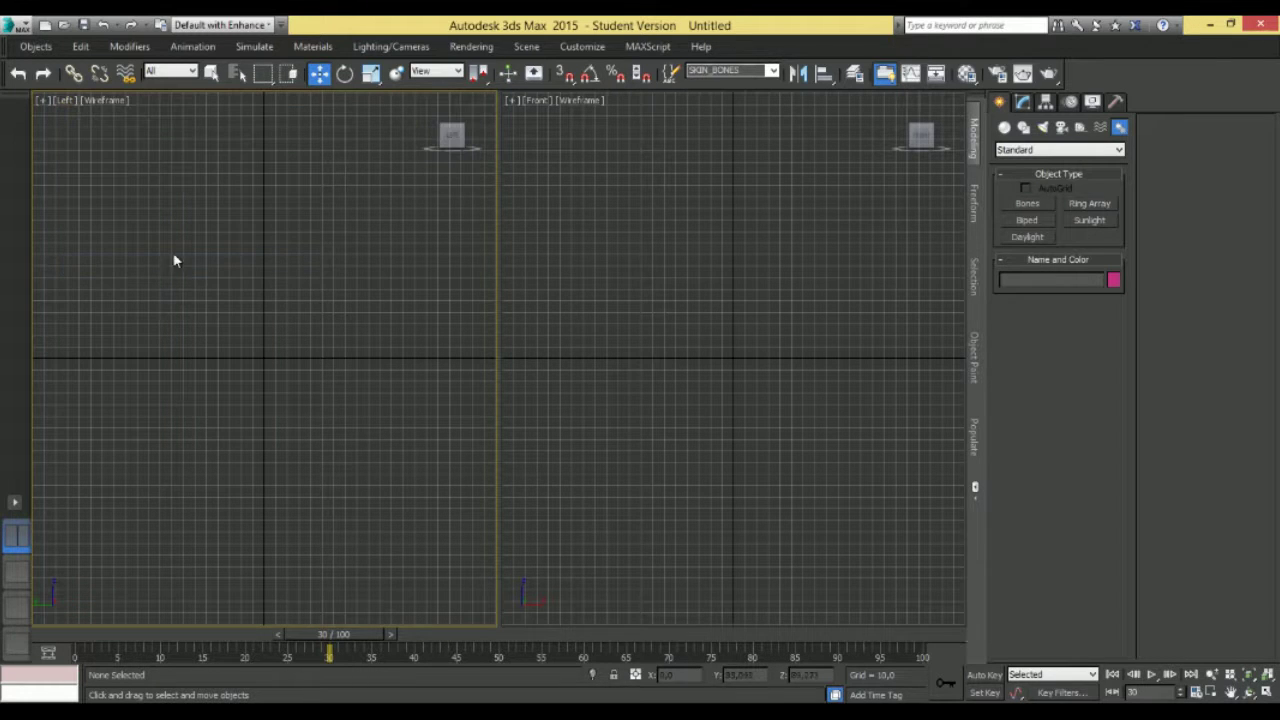
pyautogui.click(540, 103)
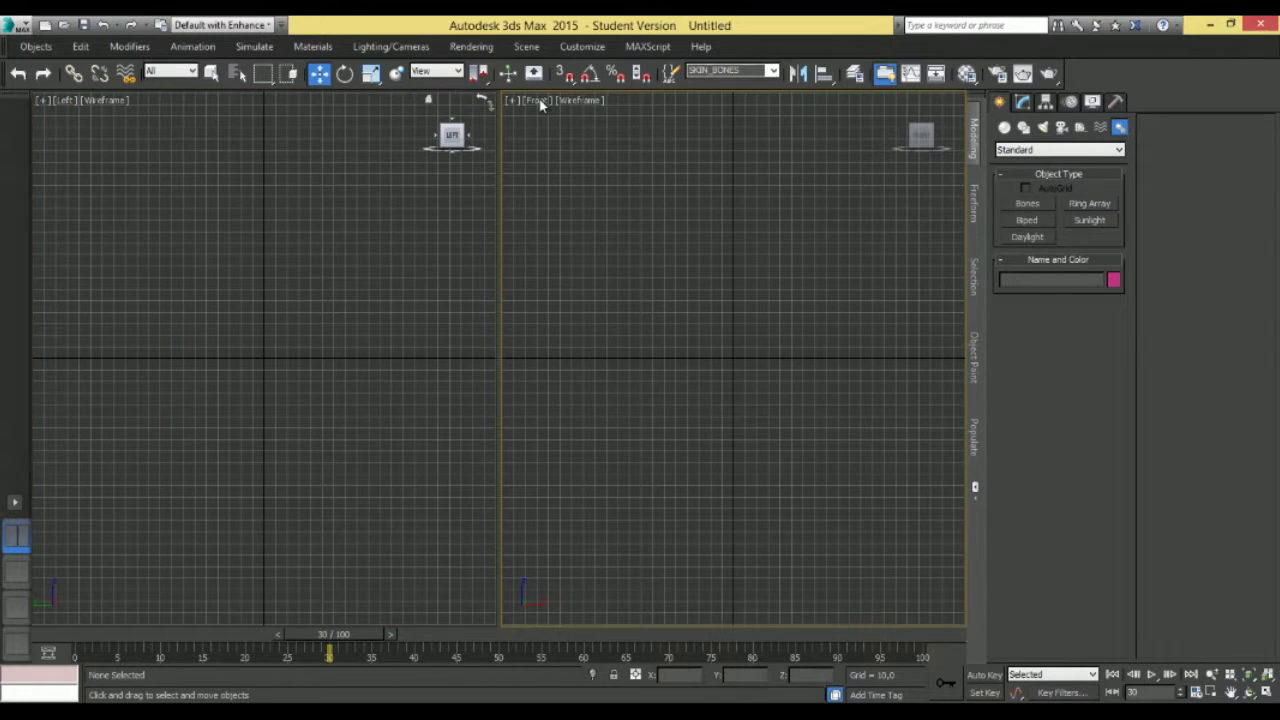
pyautogui.click(538, 101)
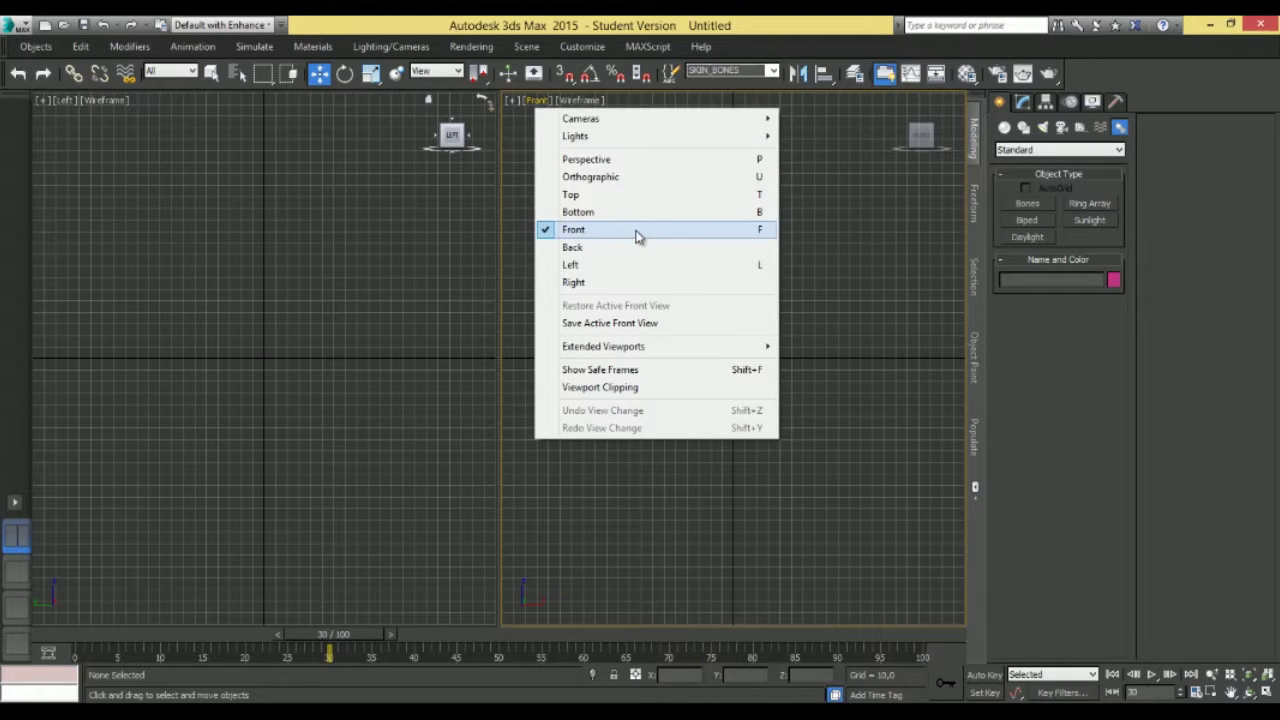
pyautogui.click(637, 232)
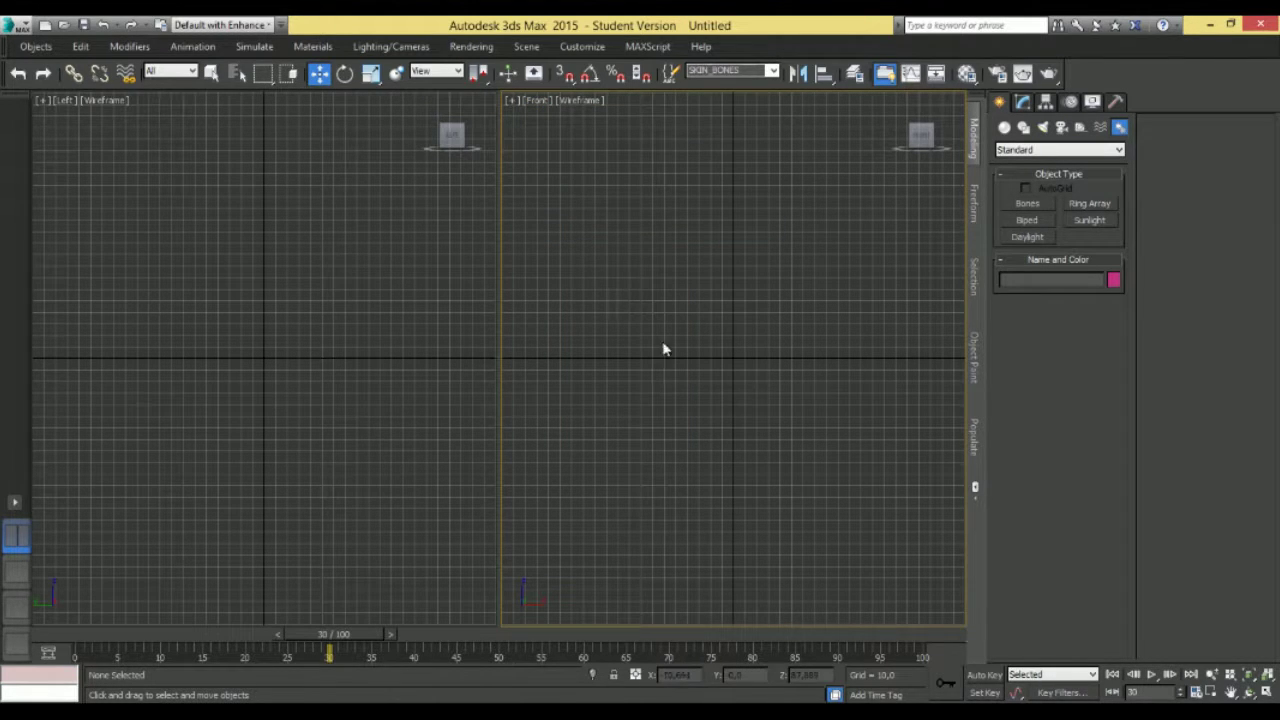
# With grid snapping on, draw a straight vertical two-bone chain along the centre axis in the Left viewport, then deselect it.
pyautogui.click(1028, 204)
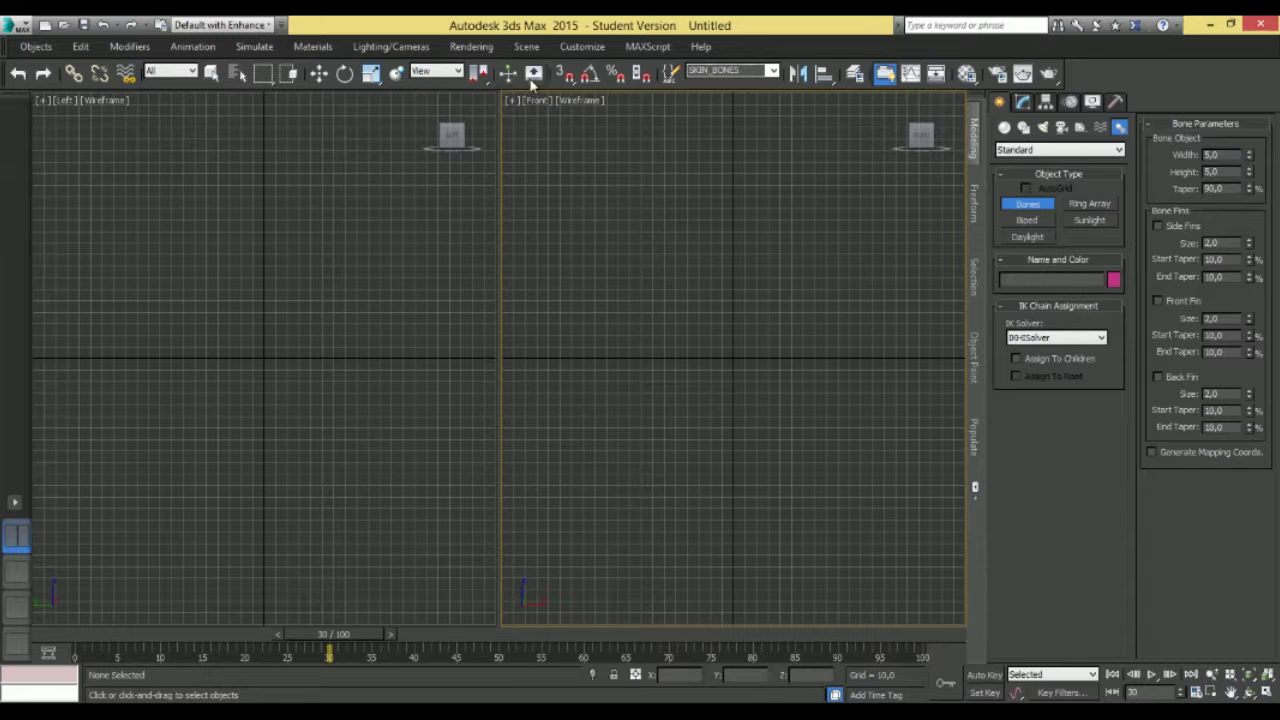
pyautogui.click(566, 76)
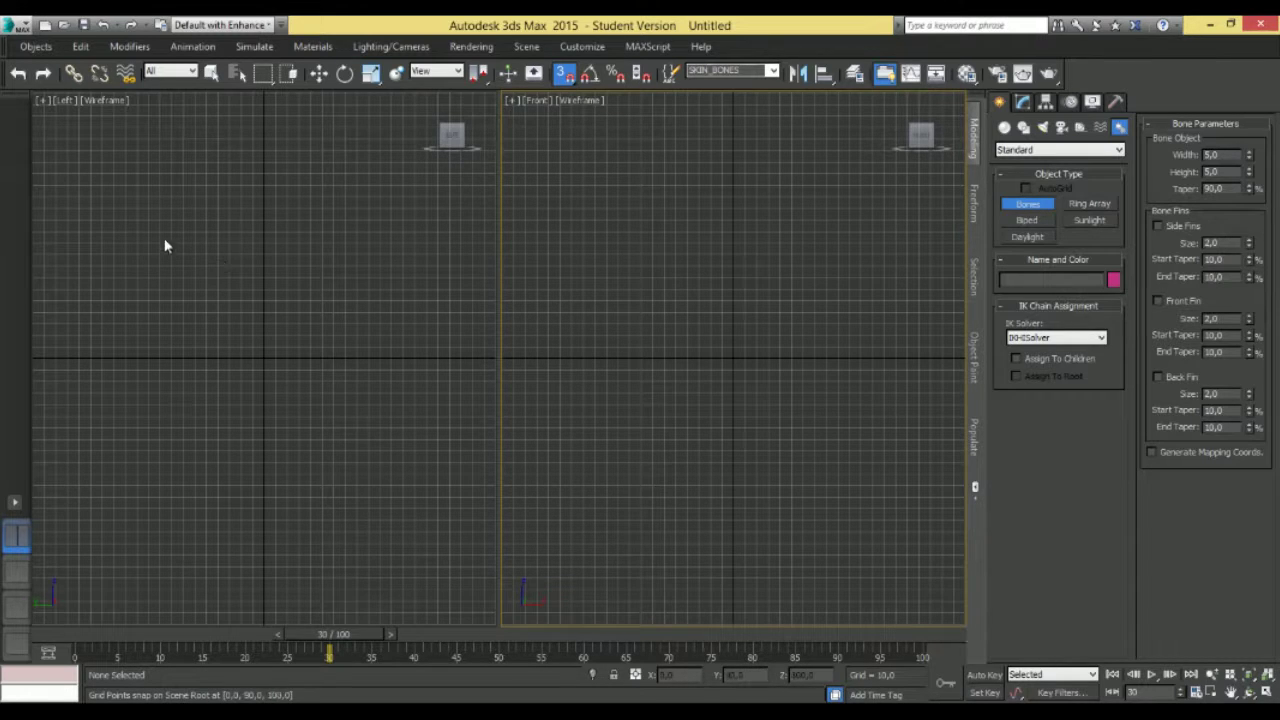
pyautogui.click(262, 217)
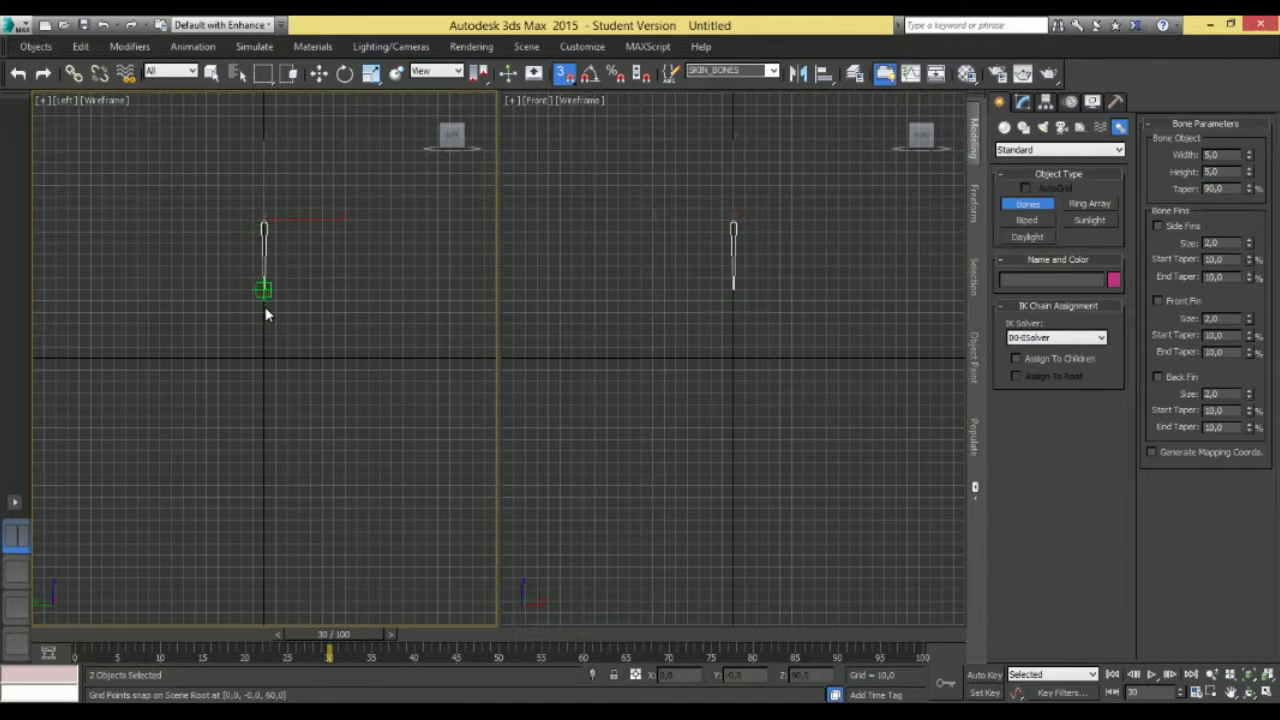
pyautogui.click(264, 360)
pyautogui.click(263, 443)
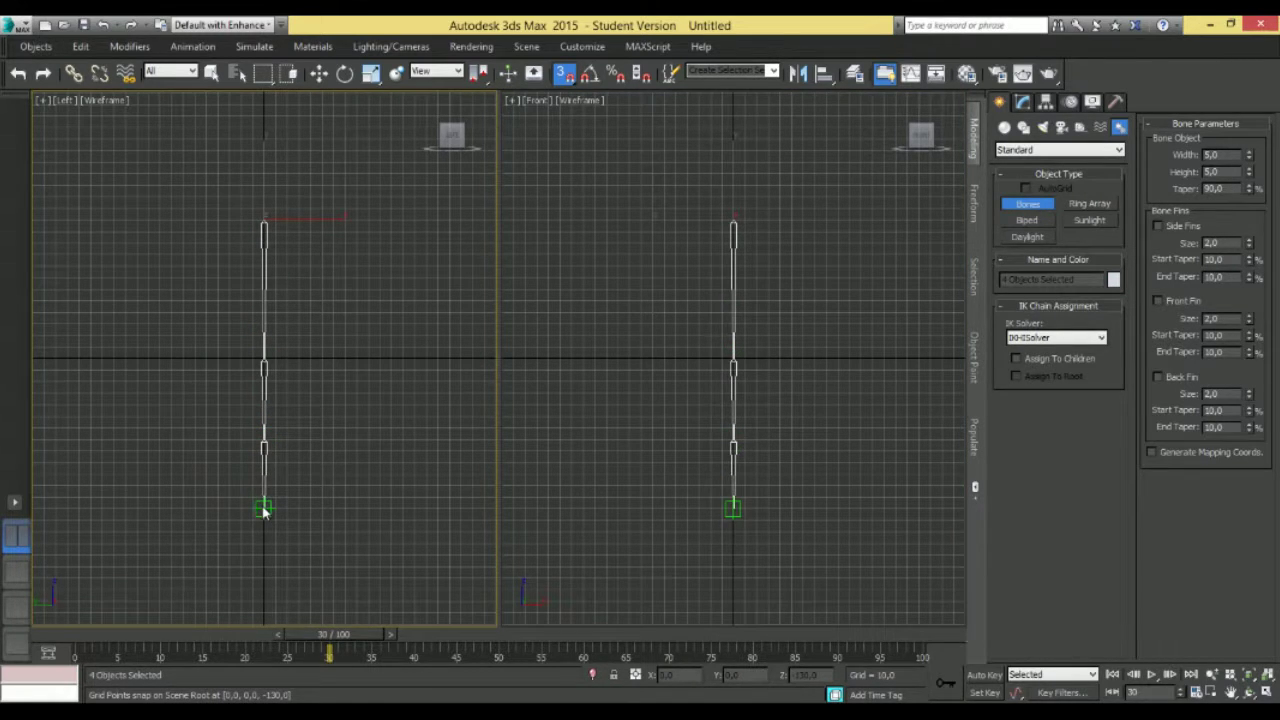
pyautogui.rightClick(857, 288)
pyautogui.click(910, 260)
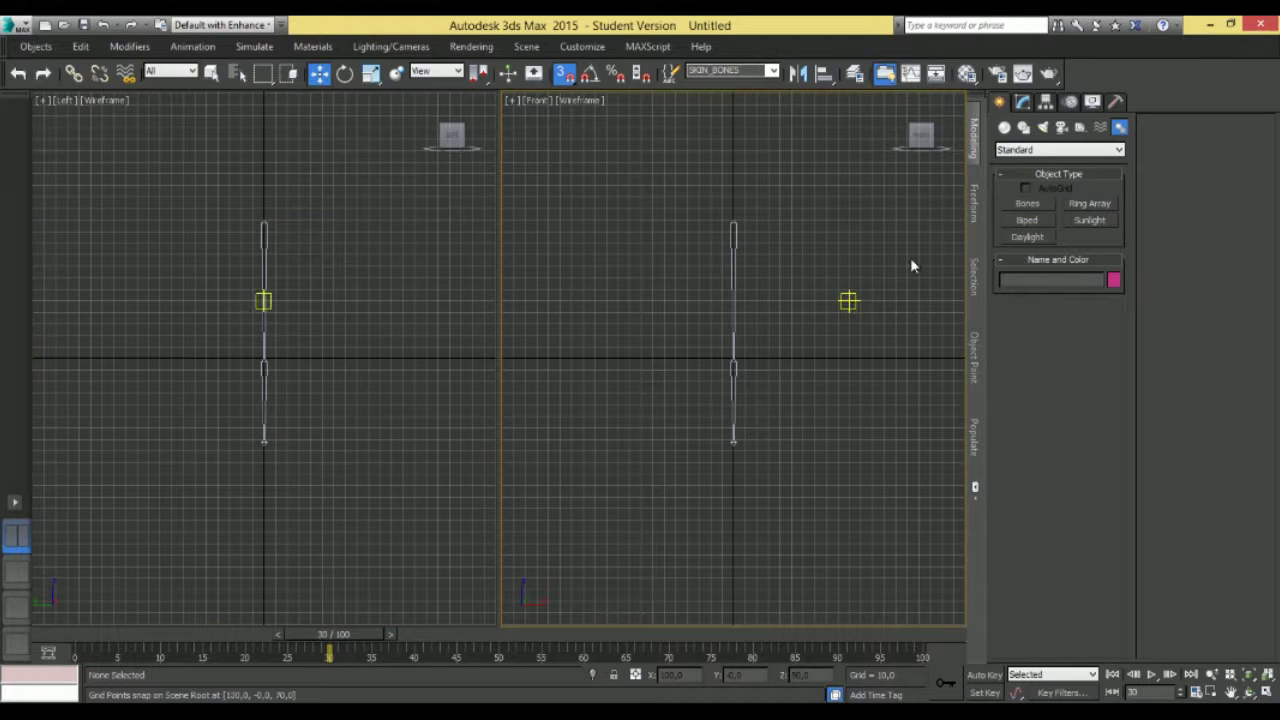
# Draw a second vertical bone chain in the Front viewport, parallel to the first and offset 50 units along X.
pyautogui.click(1020, 204)
pyautogui.click(791, 220)
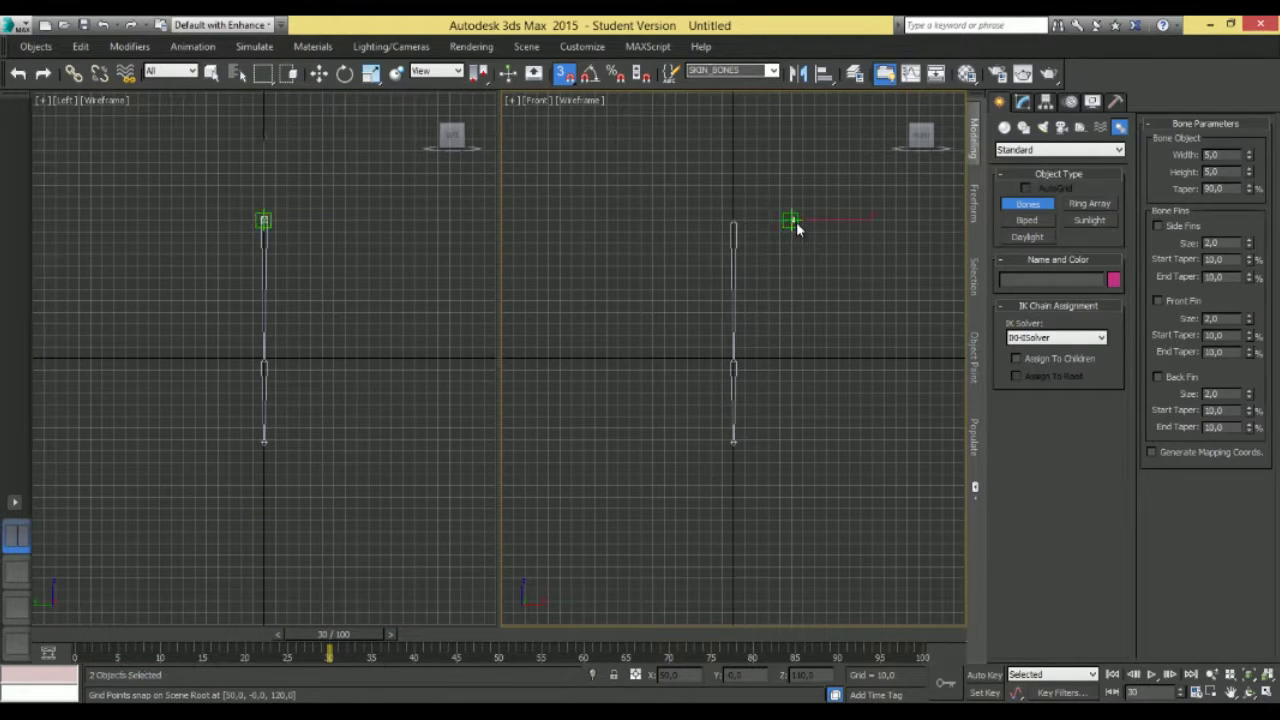
pyautogui.click(793, 362)
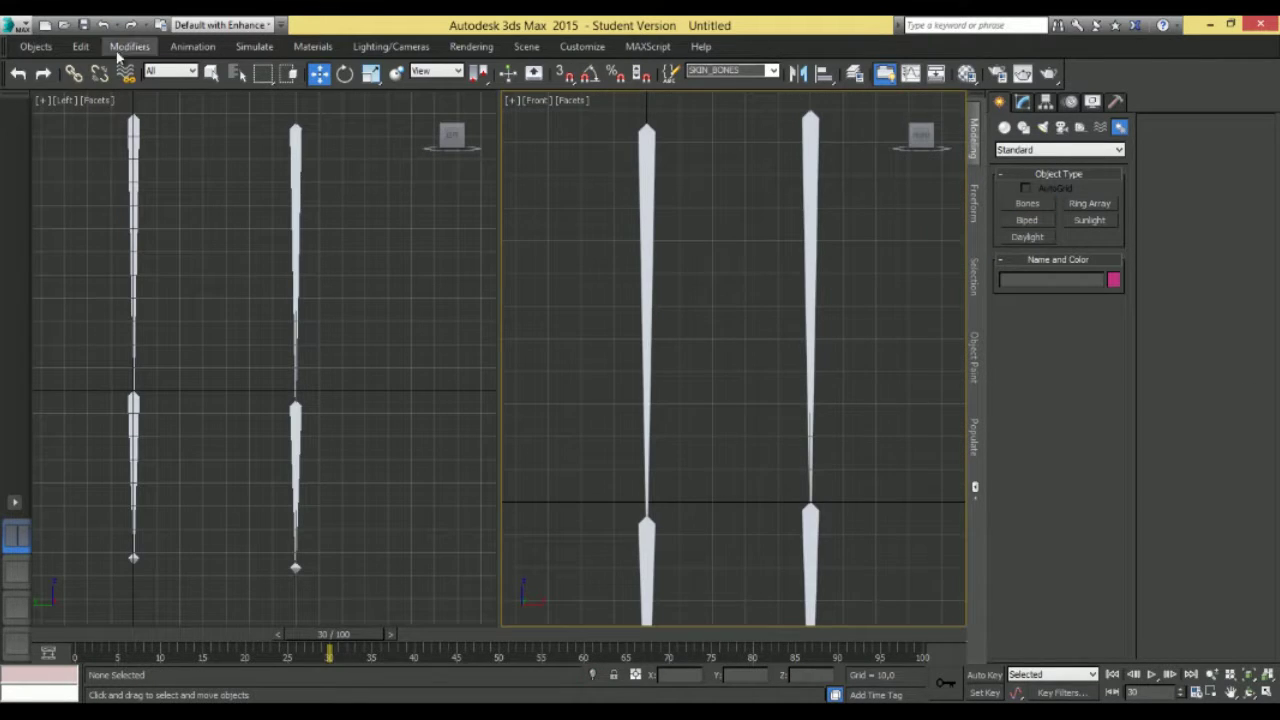
# Use Rotate with the Local reference coordinate system and select the top bone of the chain on the Left view's centre axis.
pyautogui.click(345, 74)
pyautogui.click(345, 74)
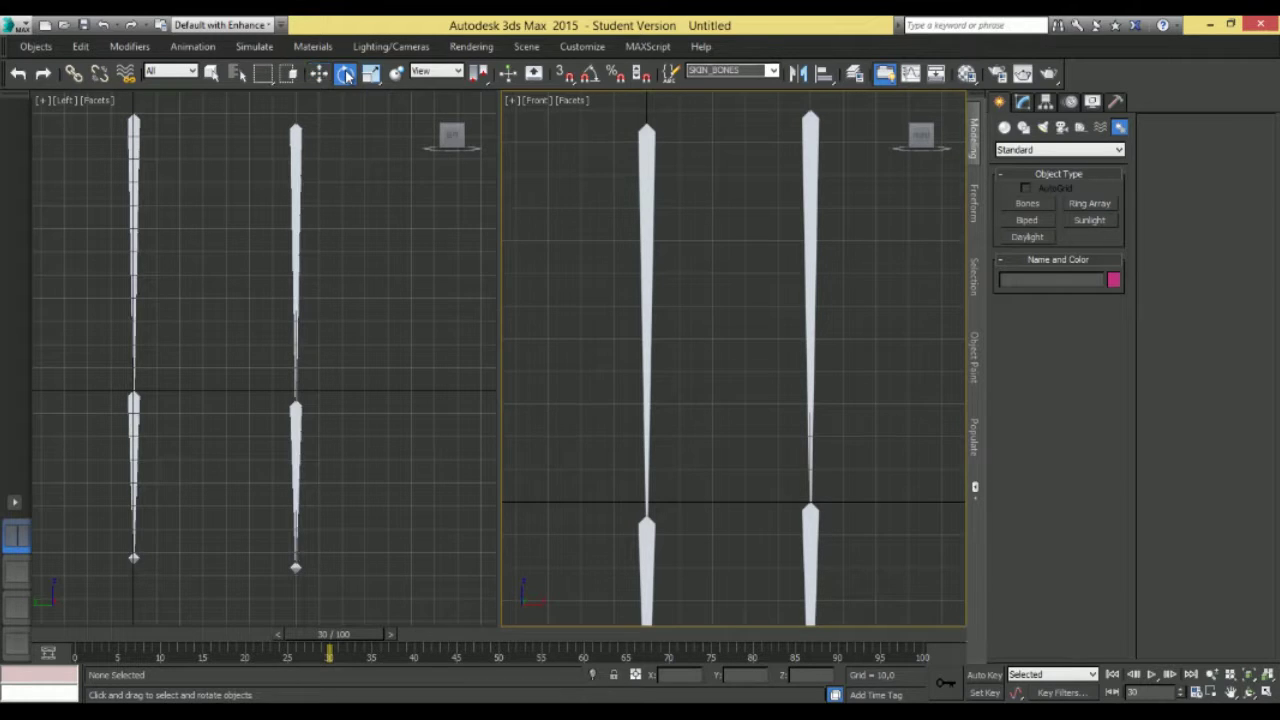
pyautogui.click(436, 72)
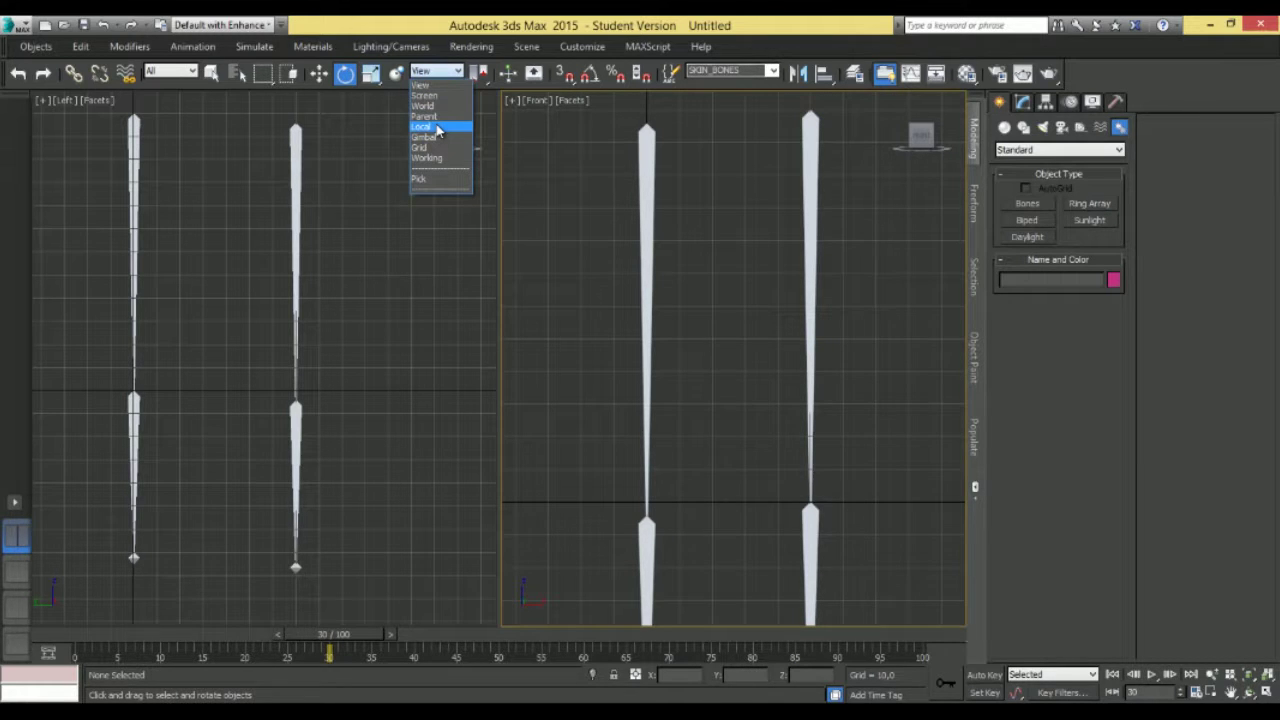
pyautogui.click(437, 128)
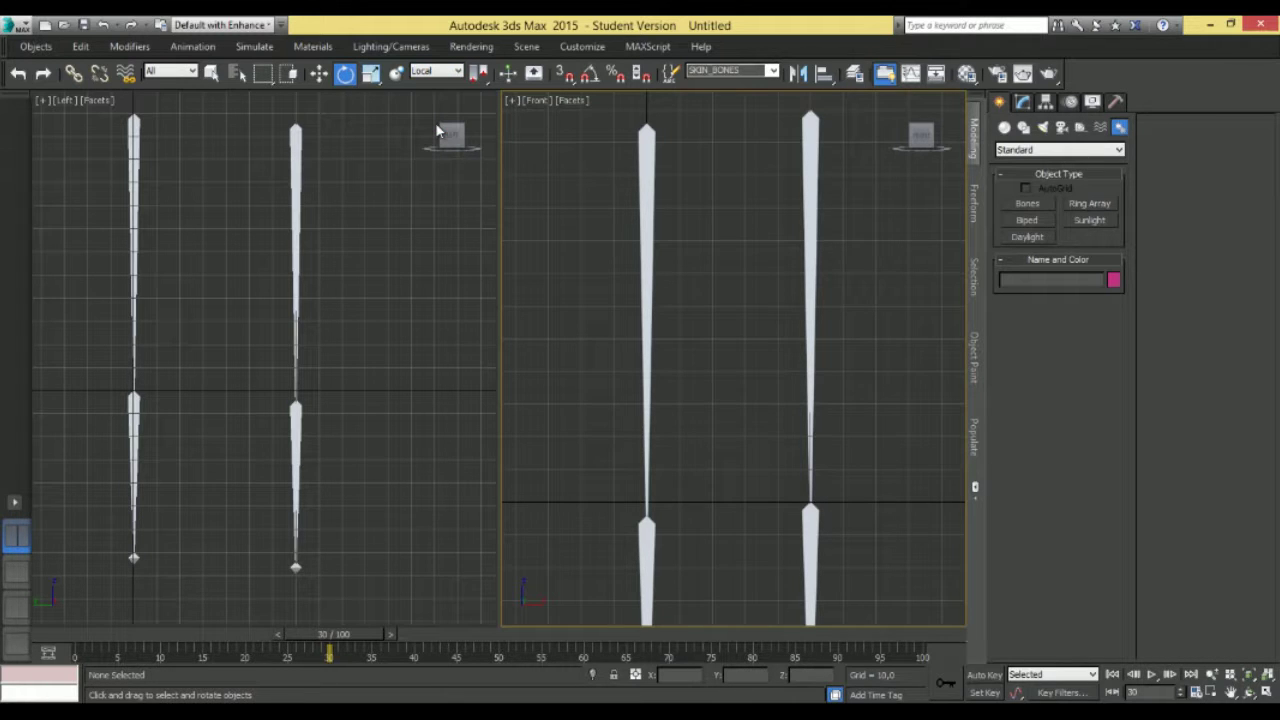
pyautogui.click(133, 125)
pyautogui.moveTo(191, 157); pyautogui.dragTo(274, 314, button='middle')
pyautogui.scroll(3, 388, 398)
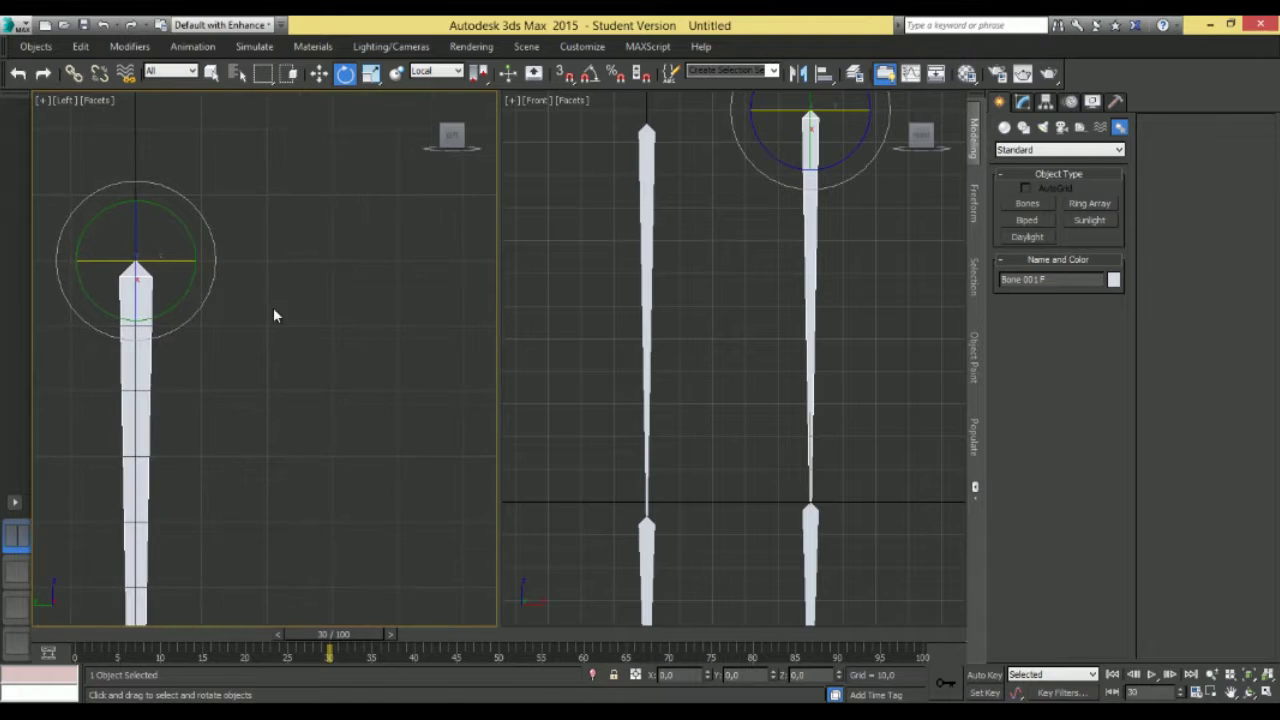
# Enlarge the Left viewport and select the other chain's top bone to compare its local axes with the Rotate and Move gizmos.
pyautogui.moveTo(498, 340); pyautogui.dragTo(728, 367)
pyautogui.moveTo(687, 368); pyautogui.dragTo(557, 366, button='middle')
pyautogui.moveTo(726, 349); pyautogui.dragTo(805, 355)
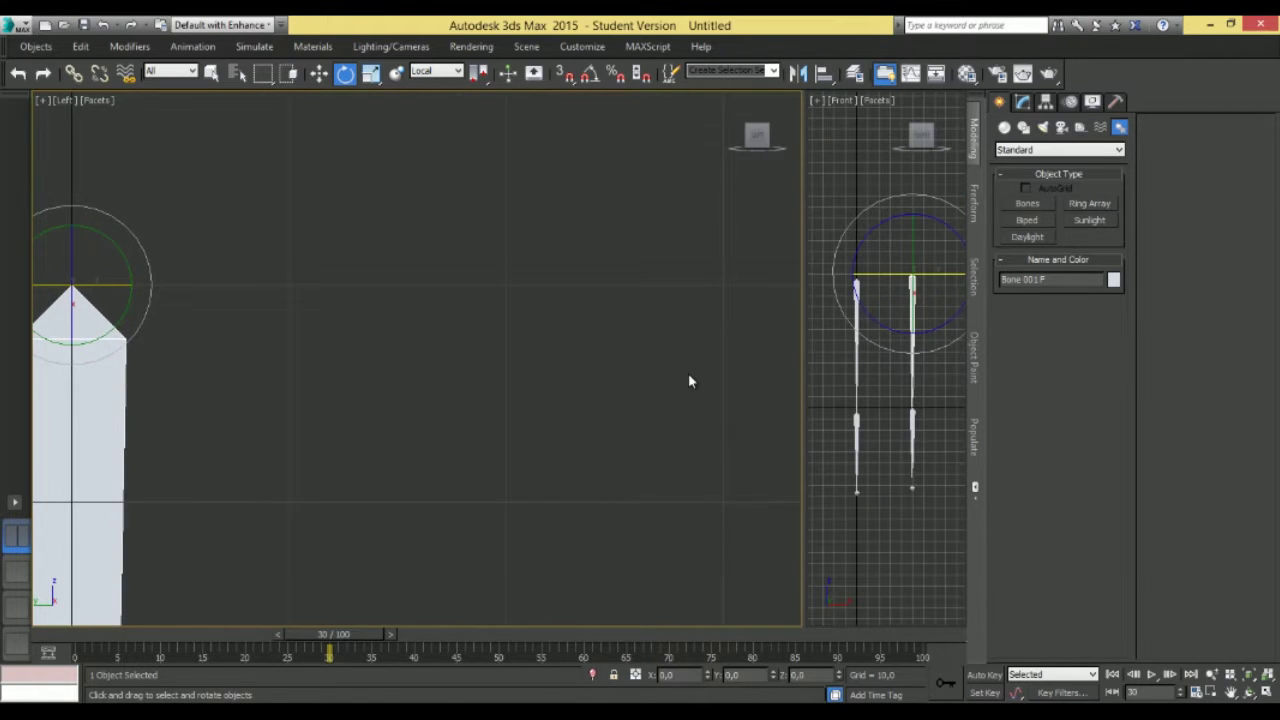
pyautogui.moveTo(688, 373); pyautogui.dragTo(678, 405, button='middle')
pyautogui.scroll(-5, 677, 405)
pyautogui.moveTo(583, 391); pyautogui.dragTo(394, 375, button='middle')
pyautogui.click(717, 396)
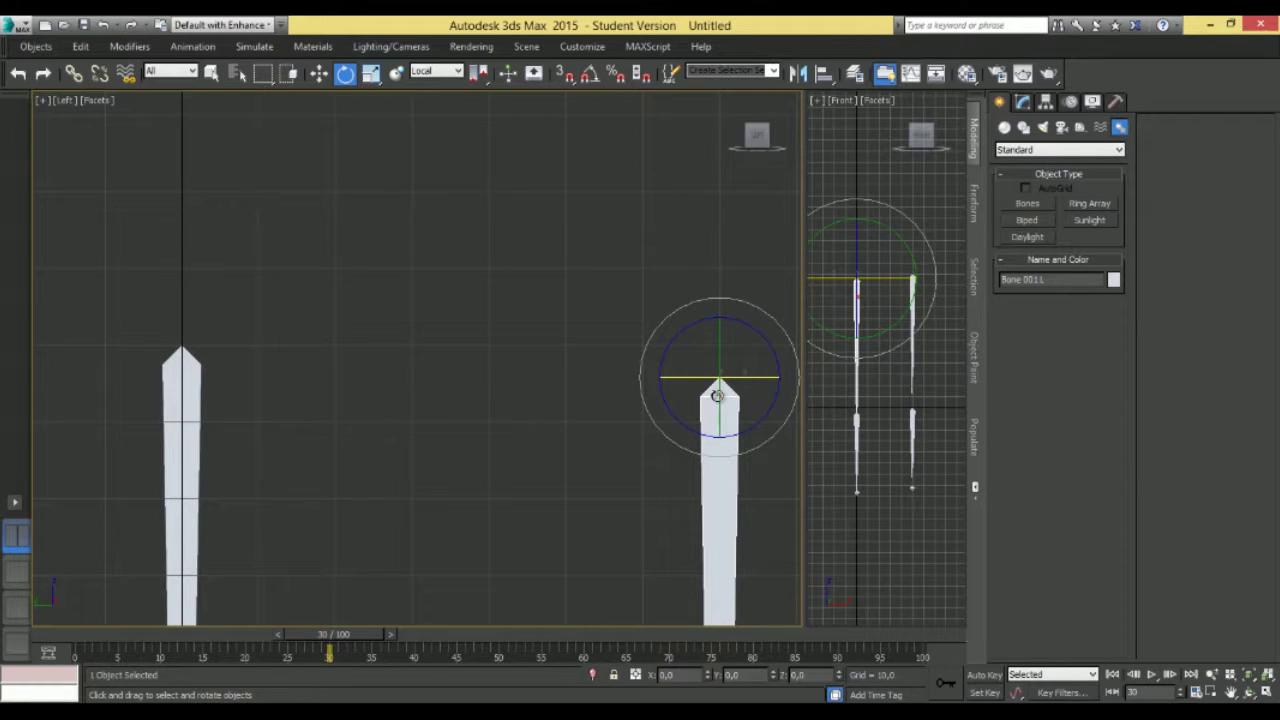
pyautogui.click(322, 75)
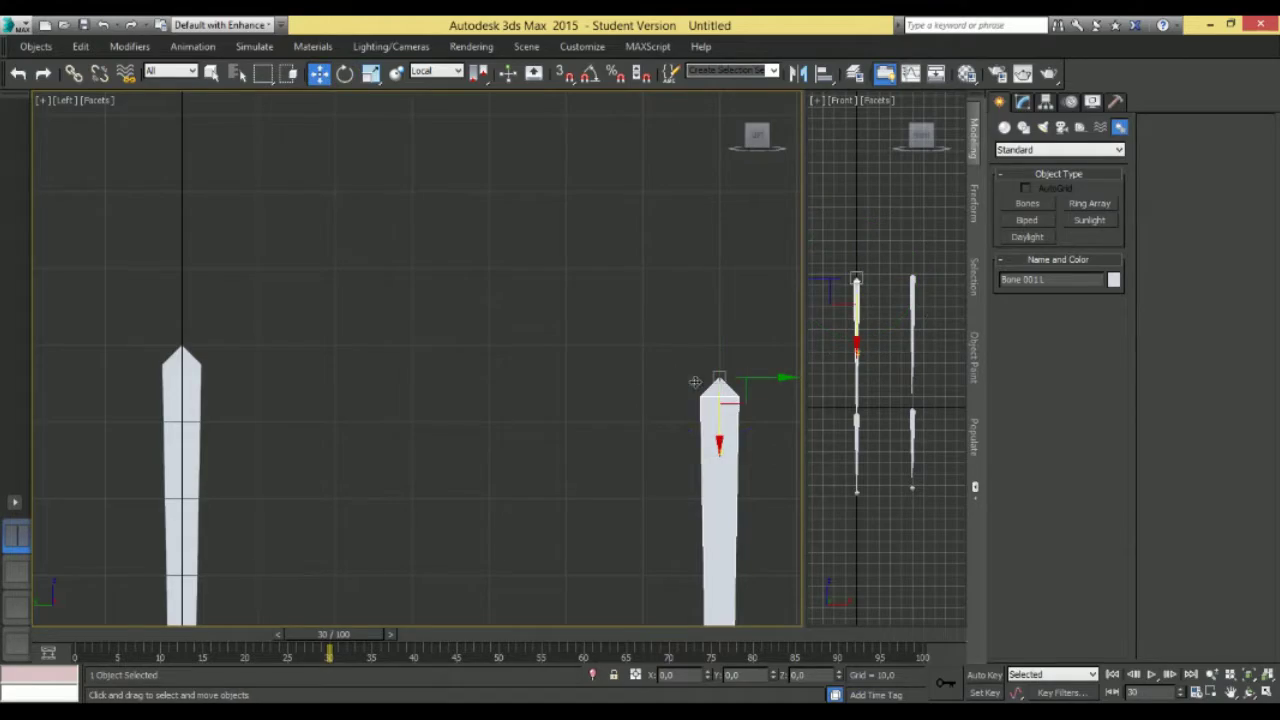
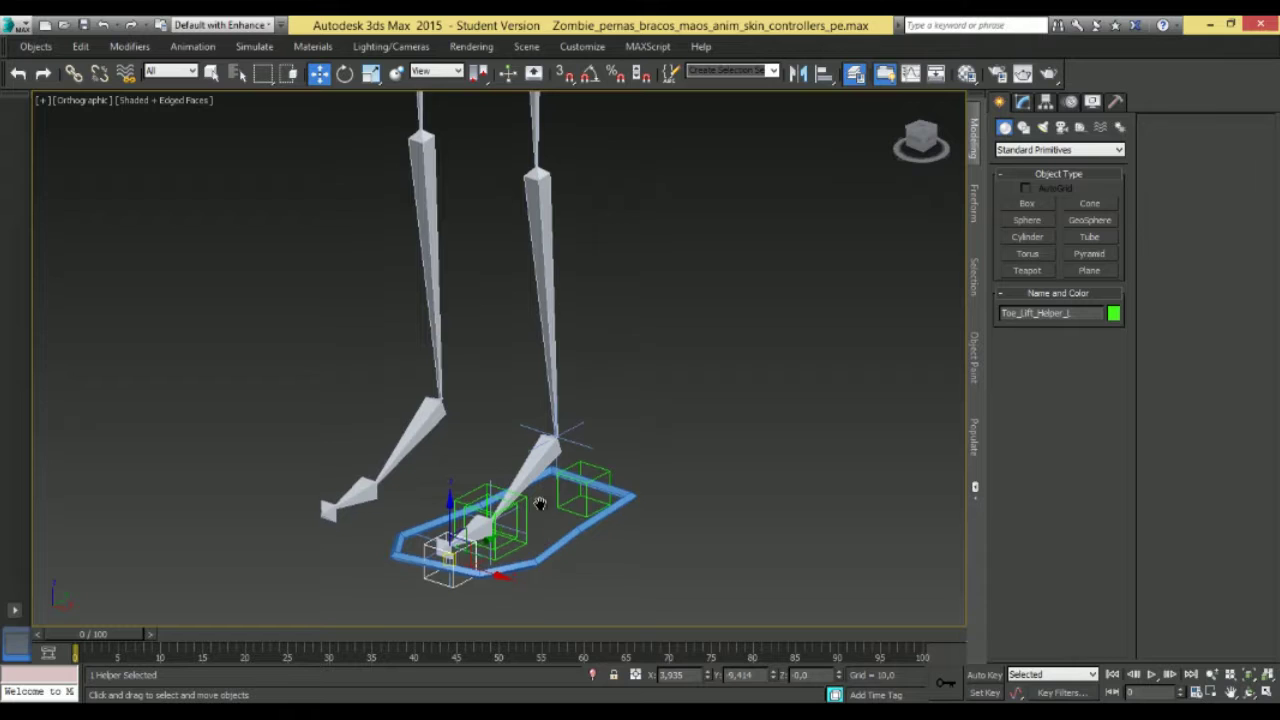
# Try moving the left foot's toe lift helper, undo it, and try moving the heel helper.
pyautogui.moveTo(454, 460); pyautogui.dragTo(456, 372)
pyautogui.hotkey('ctrl', 'z')
pyautogui.click(582, 420)
pyautogui.moveTo(582, 420); pyautogui.dragTo(649, 399)
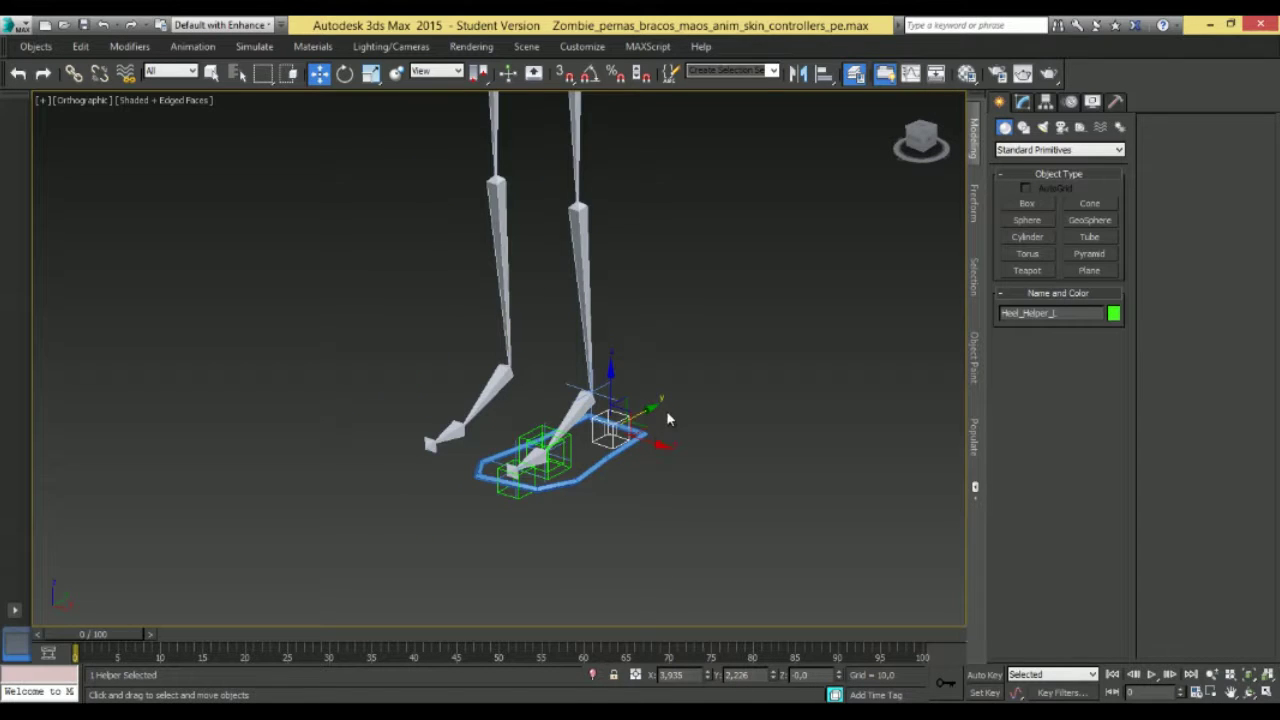
# Try moving the left foot controller Controller_Foot_L and undo the move.
pyautogui.click(594, 467)
pyautogui.scroll(-5, 658, 478)
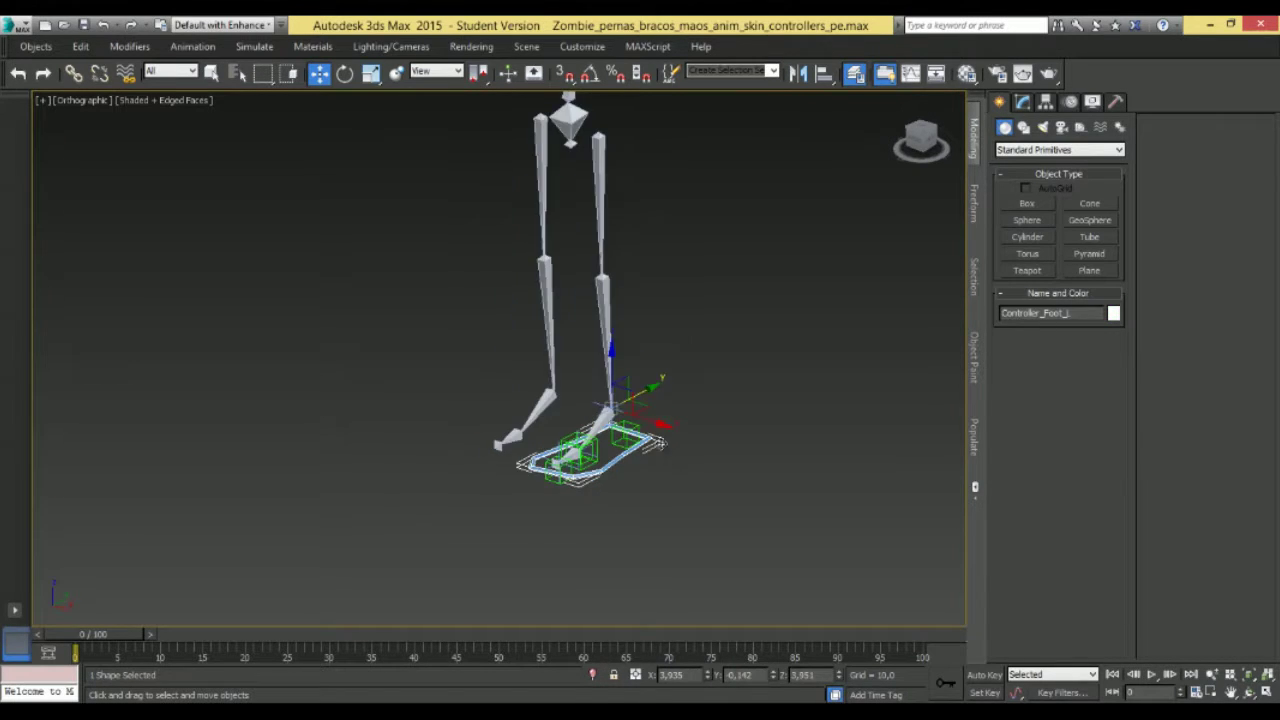
pyautogui.moveTo(632, 455); pyautogui.dragTo(665, 428)
pyautogui.hotkey('ctrl', 'z')
# Examine the modifier parameters of Controller_Foot_L.
pyautogui.moveTo(689, 417); pyautogui.dragTo(612, 432, button='middle')
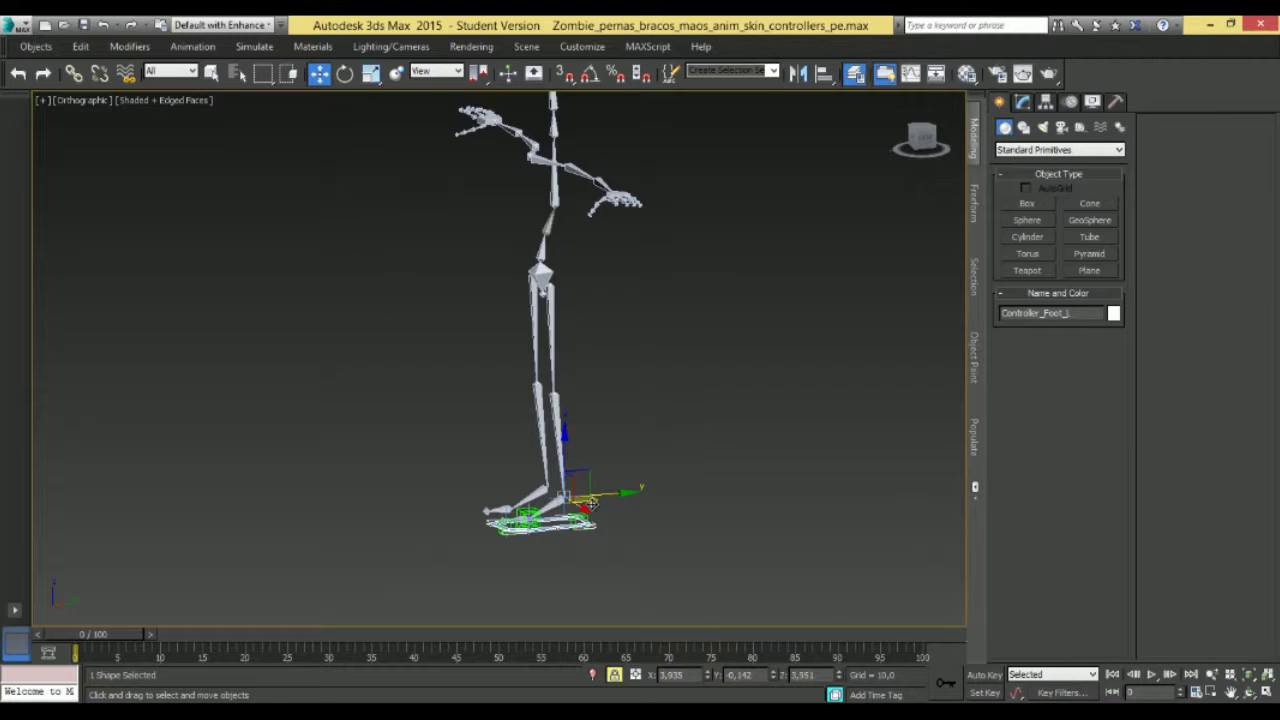
pyautogui.scroll(5, 584, 502)
pyautogui.click(1022, 101)
pyautogui.moveTo(1108, 343); pyautogui.dragTo(1104, 405)
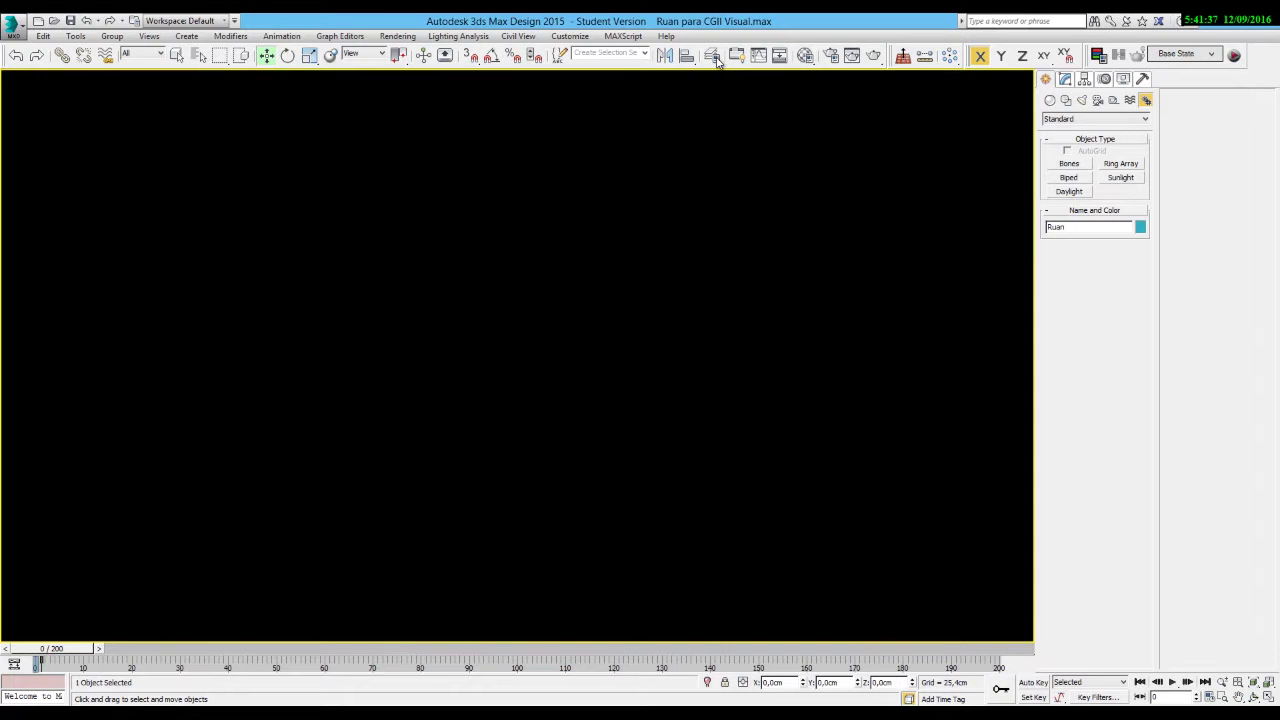
# Deselect the character, dock the Layer Explorer beside the viewport and create a new layer named Bones.
pyautogui.click(746, 153)
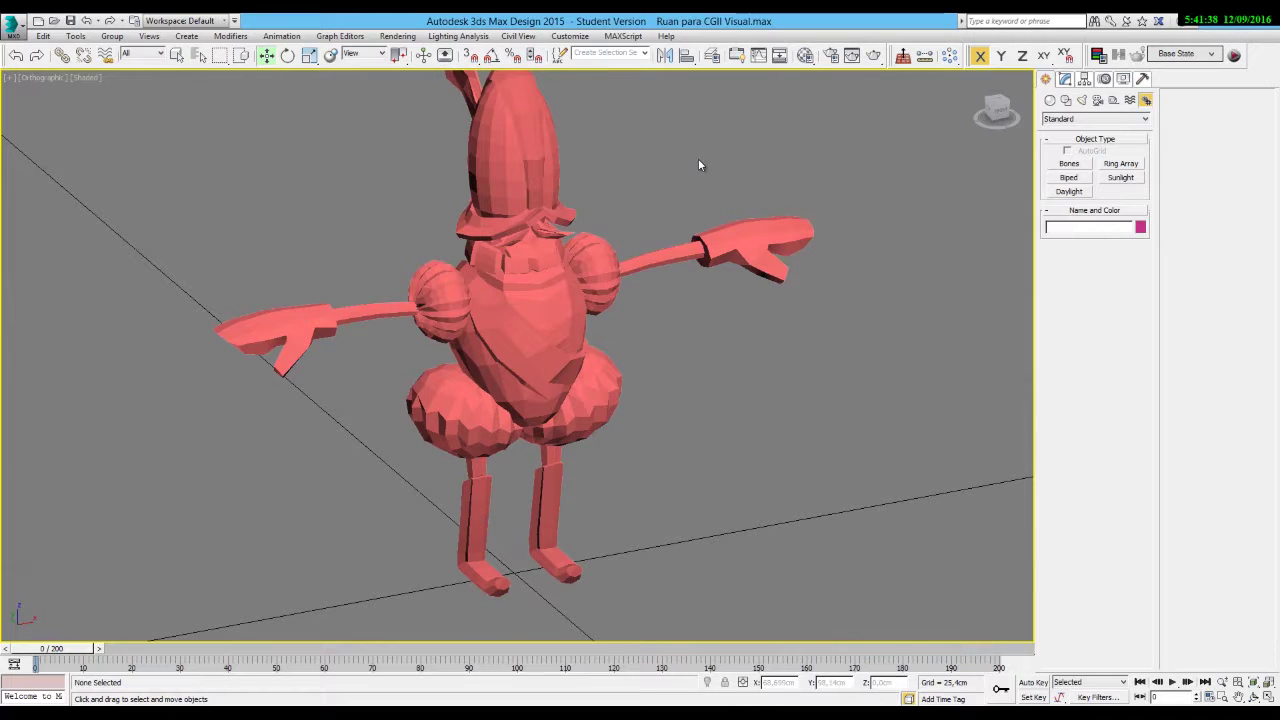
pyautogui.click(714, 60)
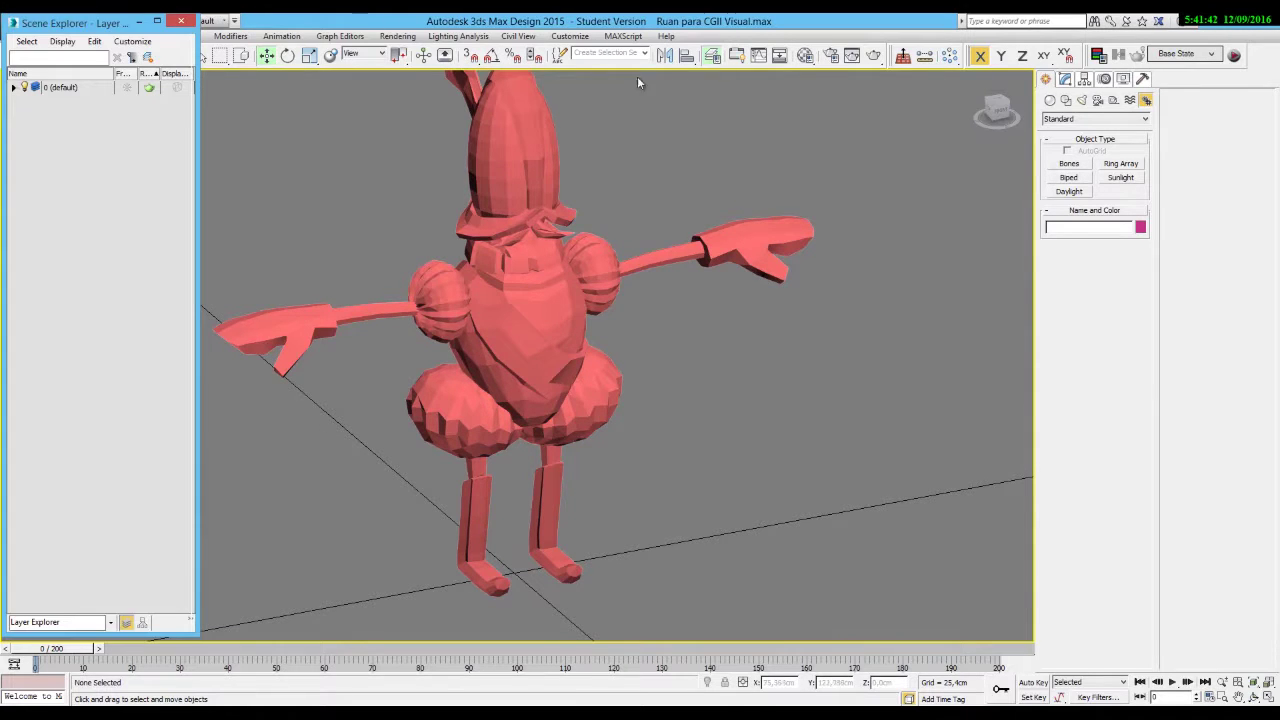
pyautogui.moveTo(137, 23); pyautogui.dragTo(7, 80)
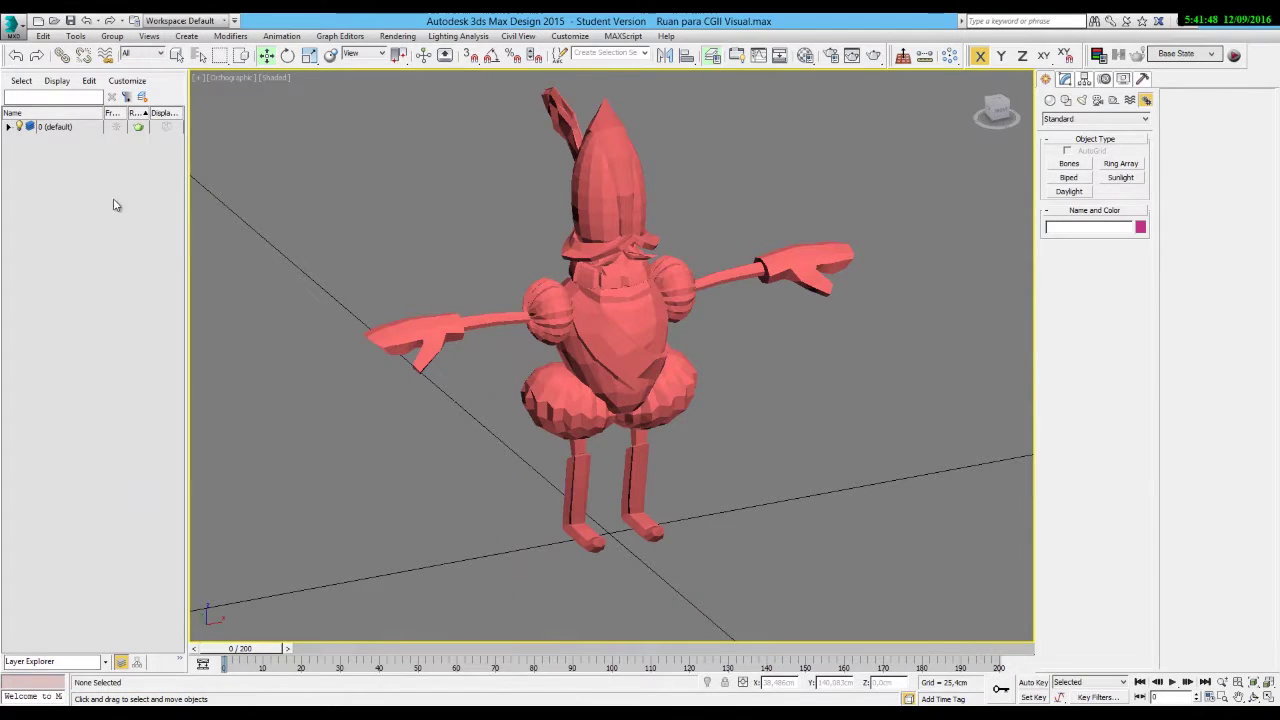
pyautogui.click(142, 97)
pyautogui.write('Bones')
pyautogui.press('Return')
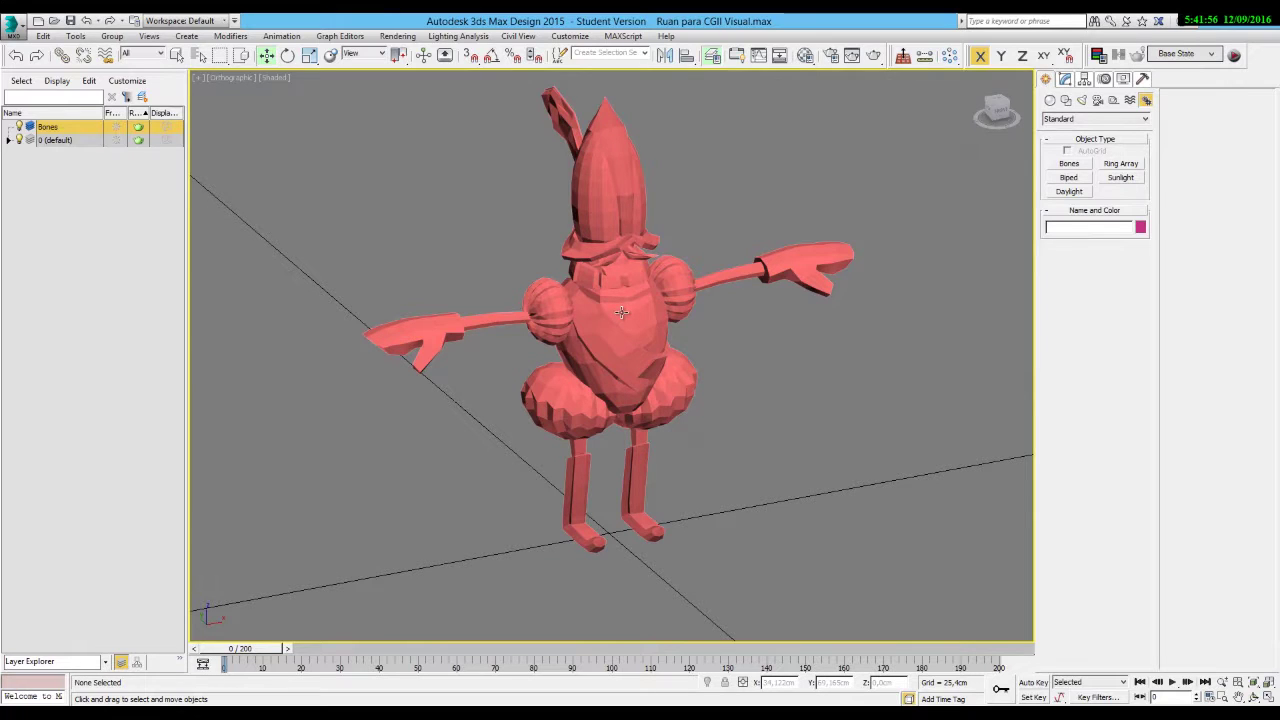
# Expand the 0 (default) layer holding the character mesh and make it the active layer.
pyautogui.click(8, 141)
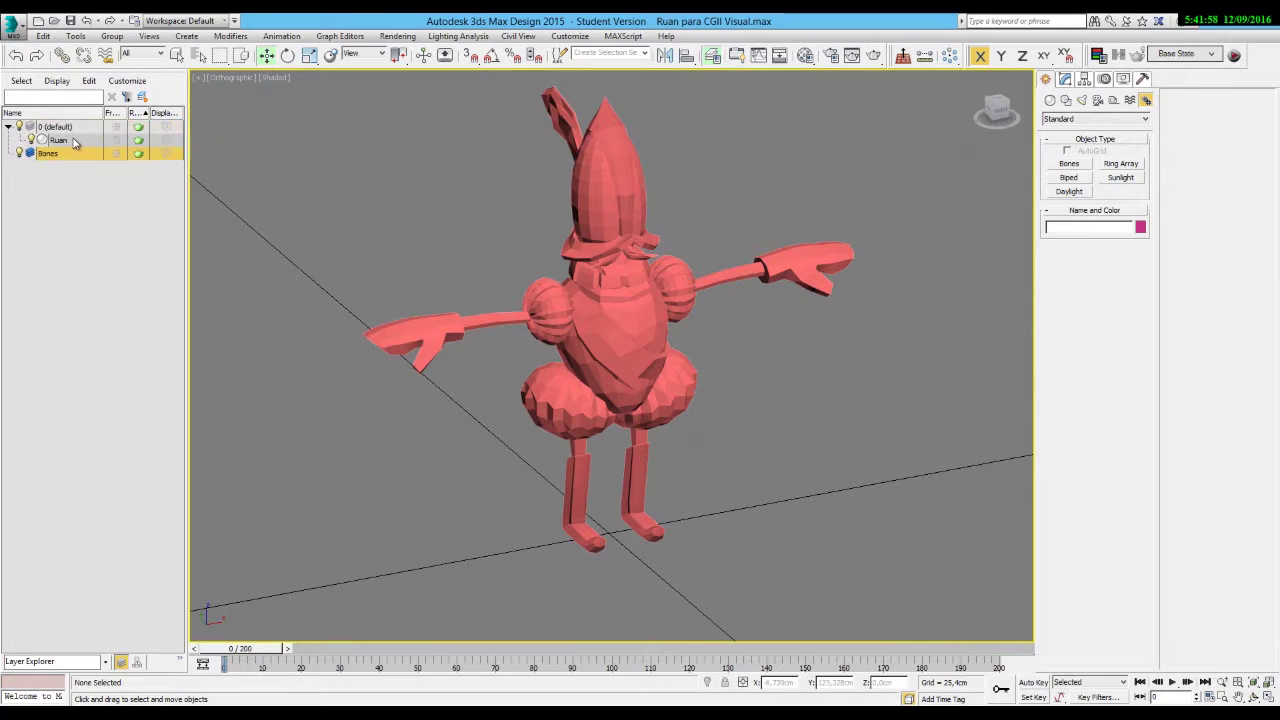
pyautogui.click(62, 134)
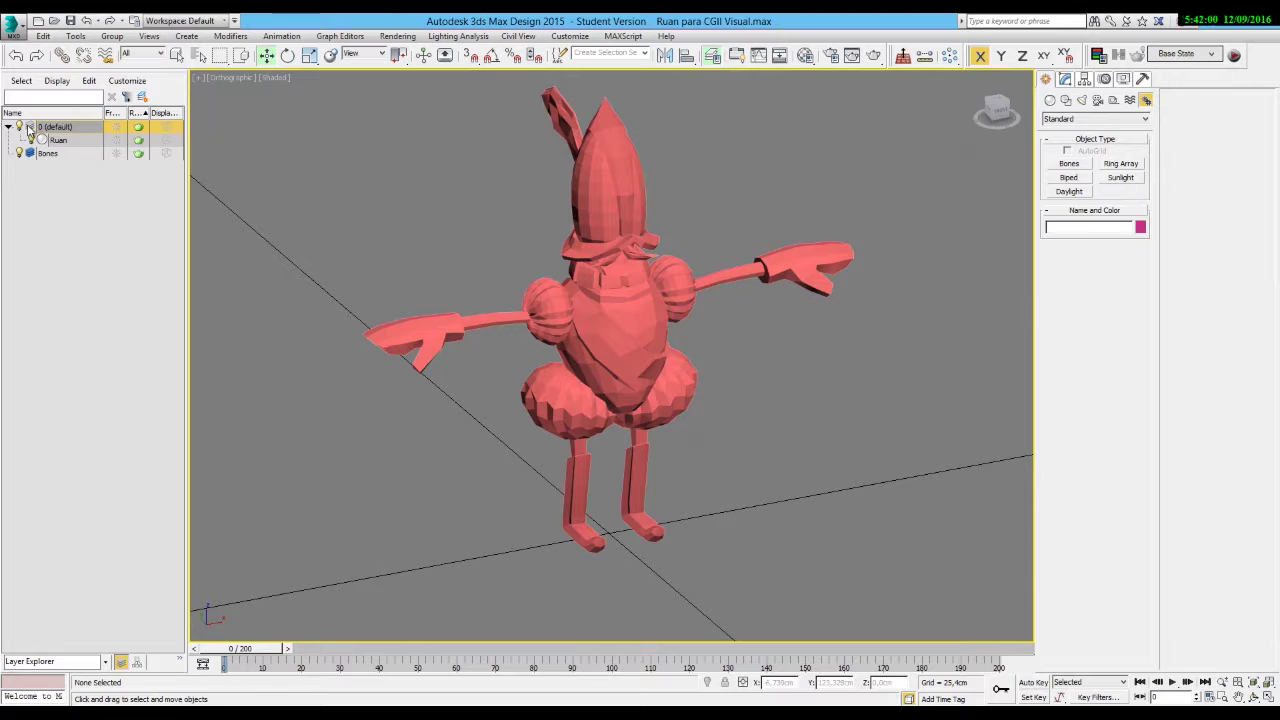
pyautogui.click(30, 128)
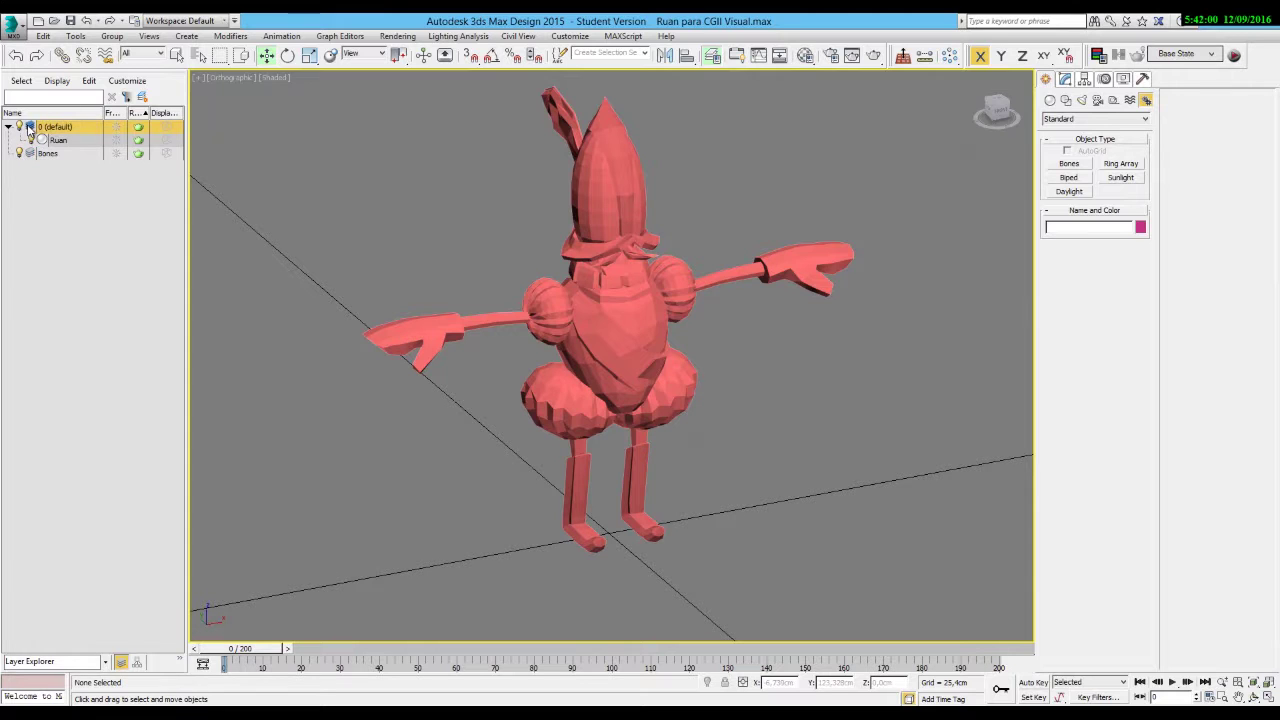
# Make the character mesh see-through in the viewport and deselect it.
pyautogui.click(637, 342)
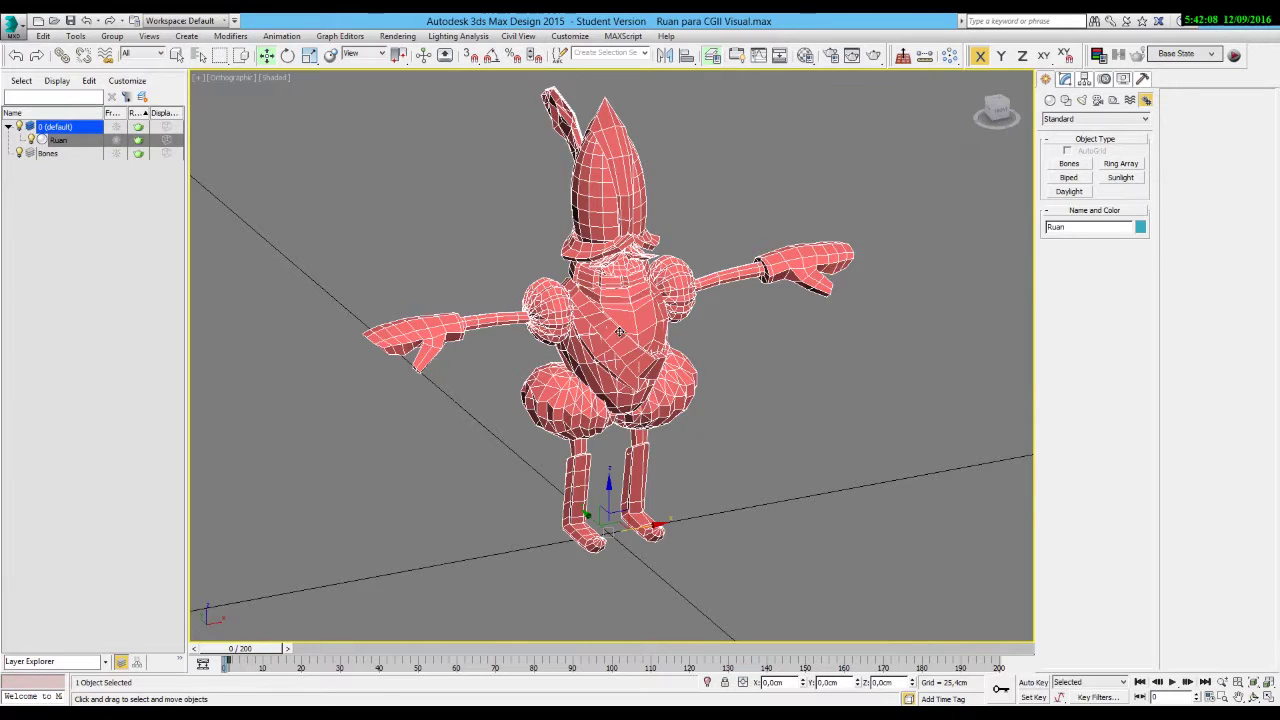
pyautogui.press('F3')
pyautogui.click(489, 434)
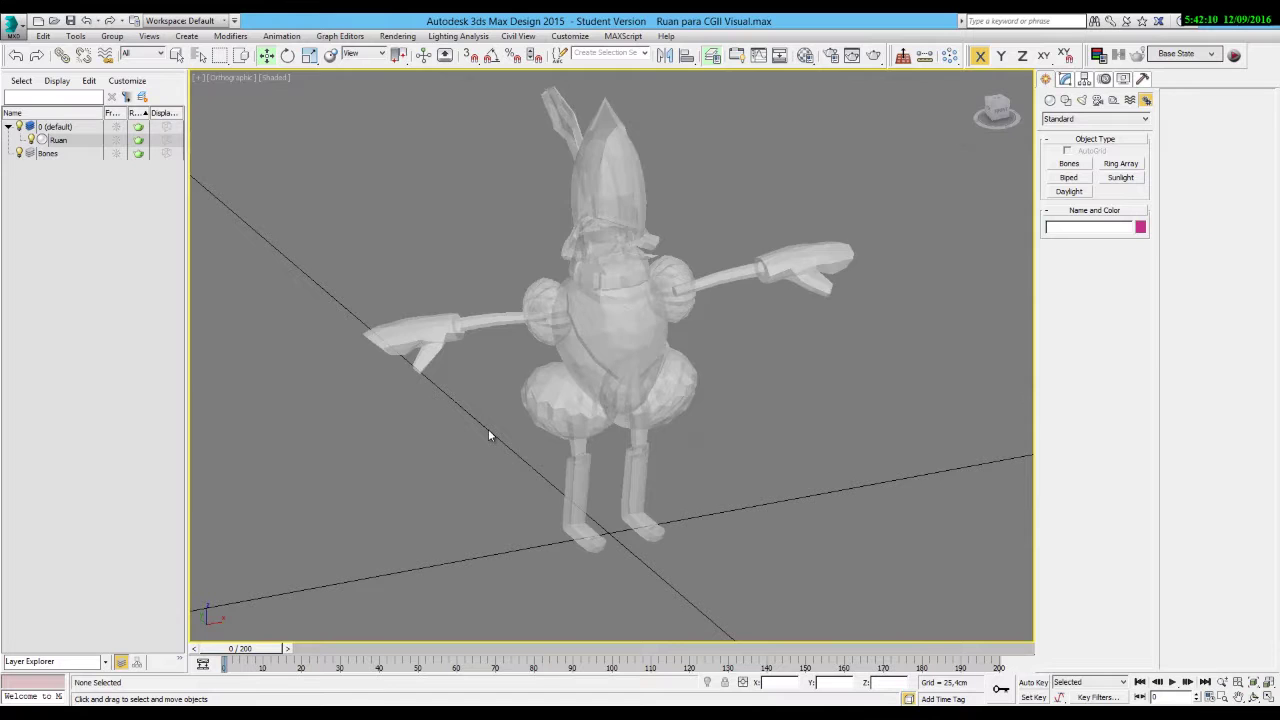
# Freeze the character mesh in the layer list and try to region-select it in the viewport.
pyautogui.scroll(4, 488, 434)
pyautogui.moveTo(706, 302); pyautogui.dragTo(628, 306, button='middle')
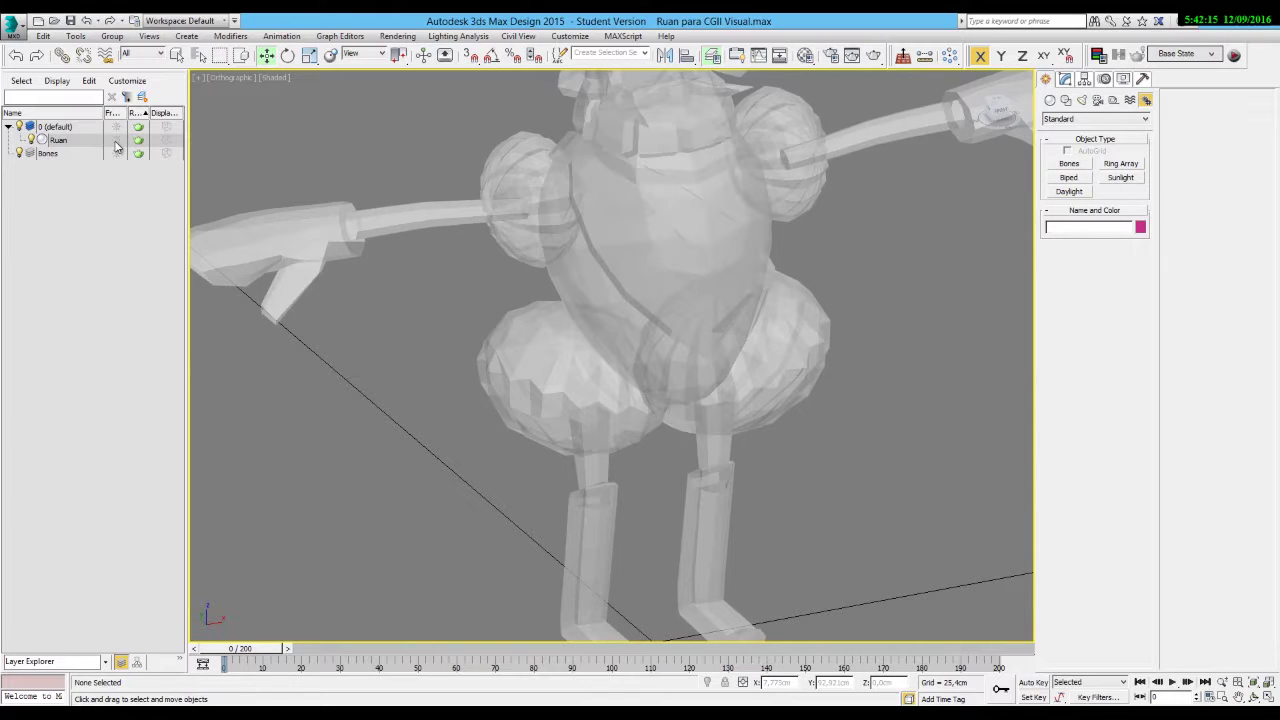
pyautogui.moveTo(315, 152); pyautogui.dragTo(443, 226)
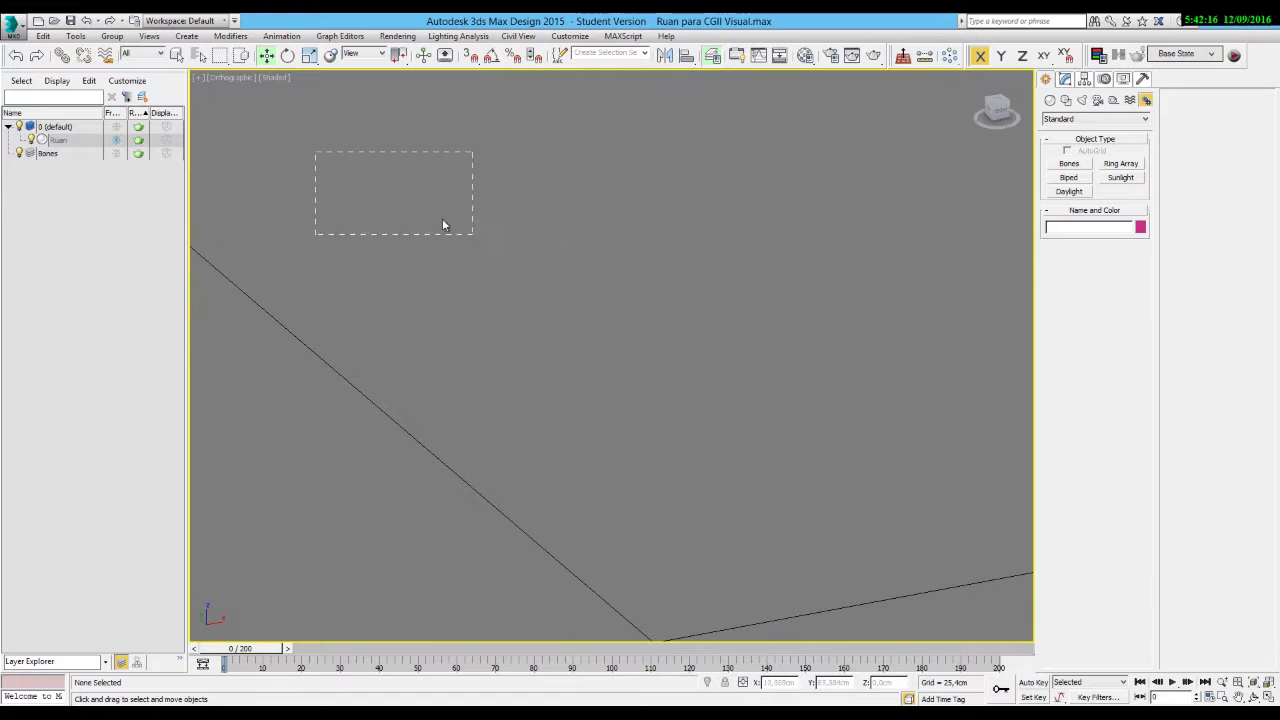
pyautogui.moveTo(874, 521); pyautogui.dragTo(874, 521)
pyautogui.moveTo(434, 151); pyautogui.dragTo(898, 485)
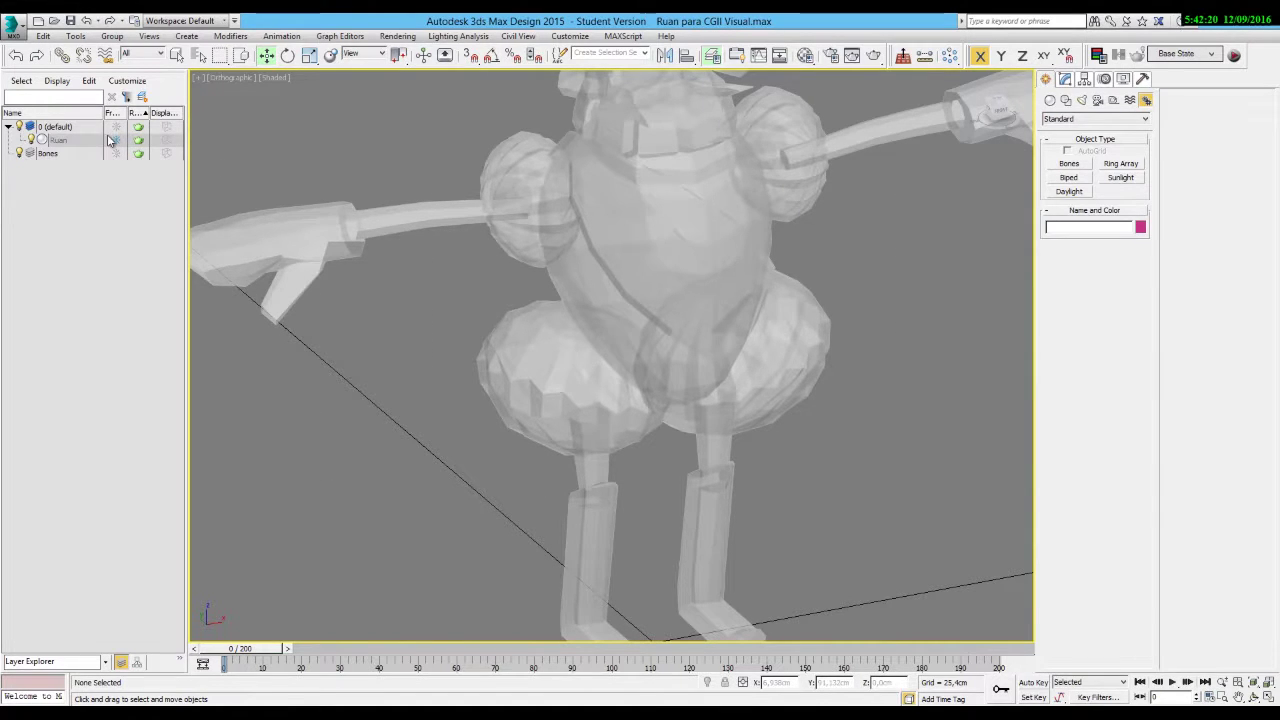
# Set the character mesh to Freeze and See-Through in its object properties.
pyautogui.click(604, 229)
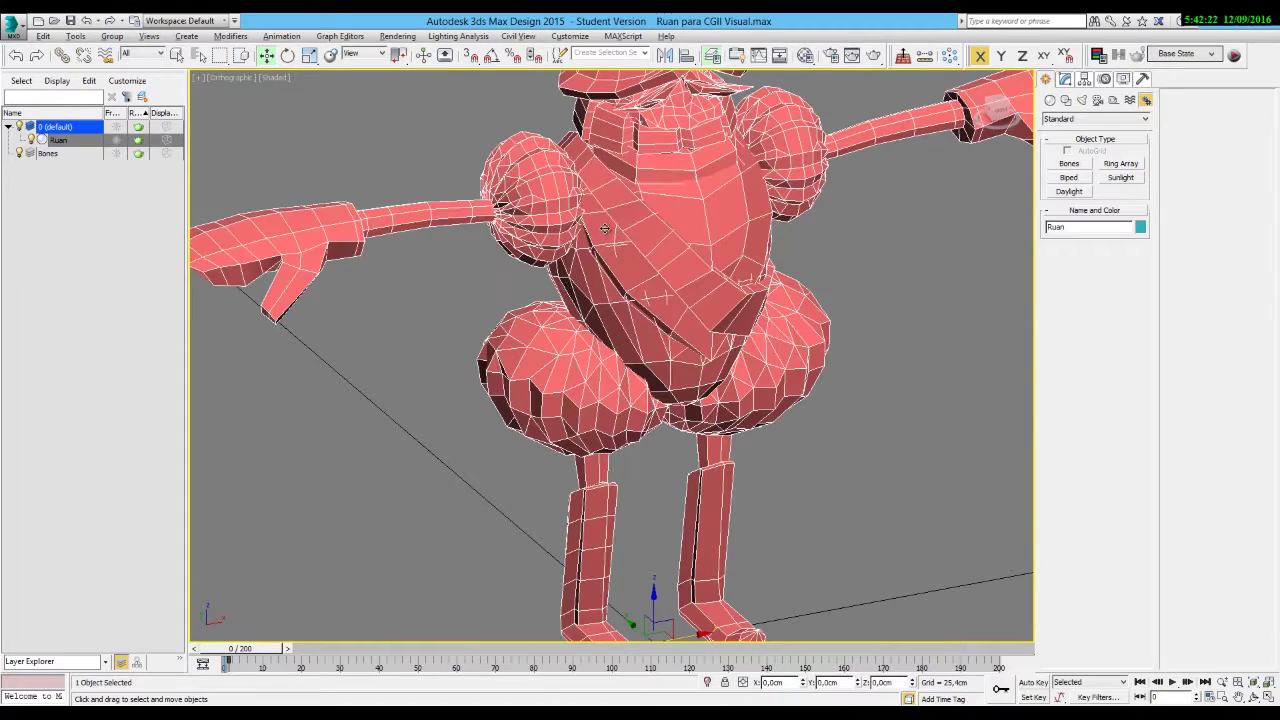
pyautogui.rightClick(681, 281)
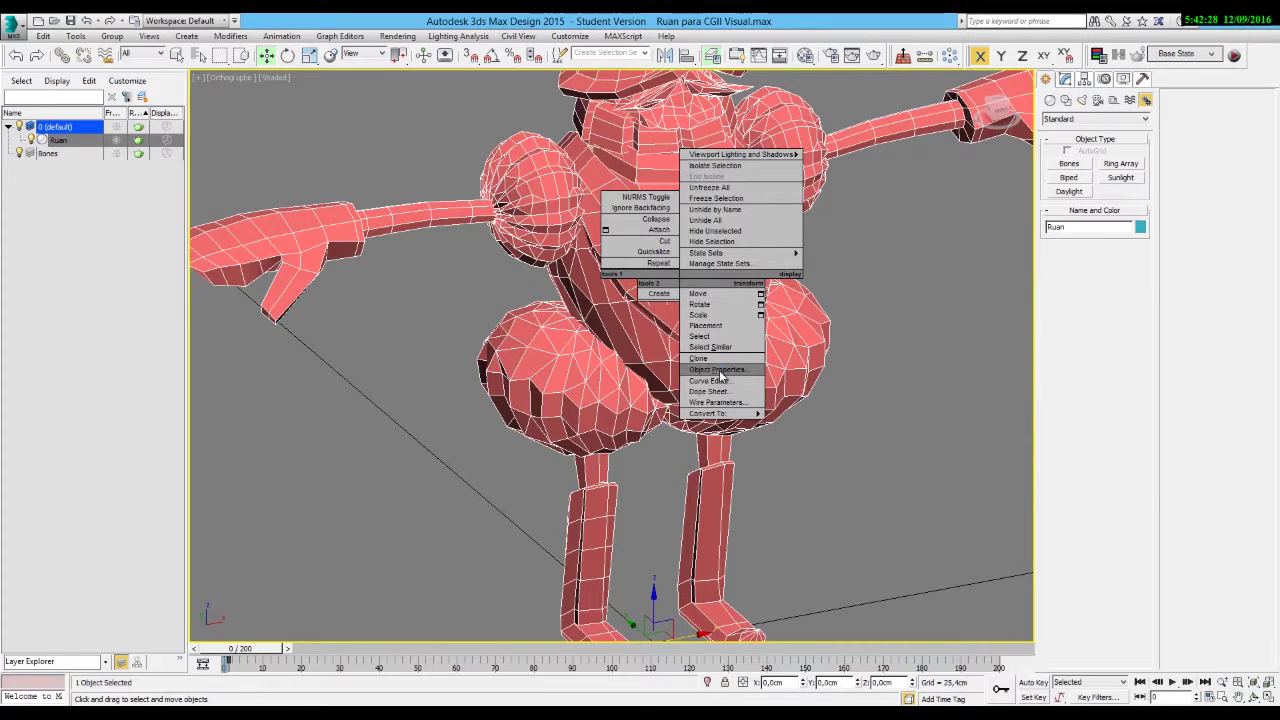
pyautogui.click(718, 370)
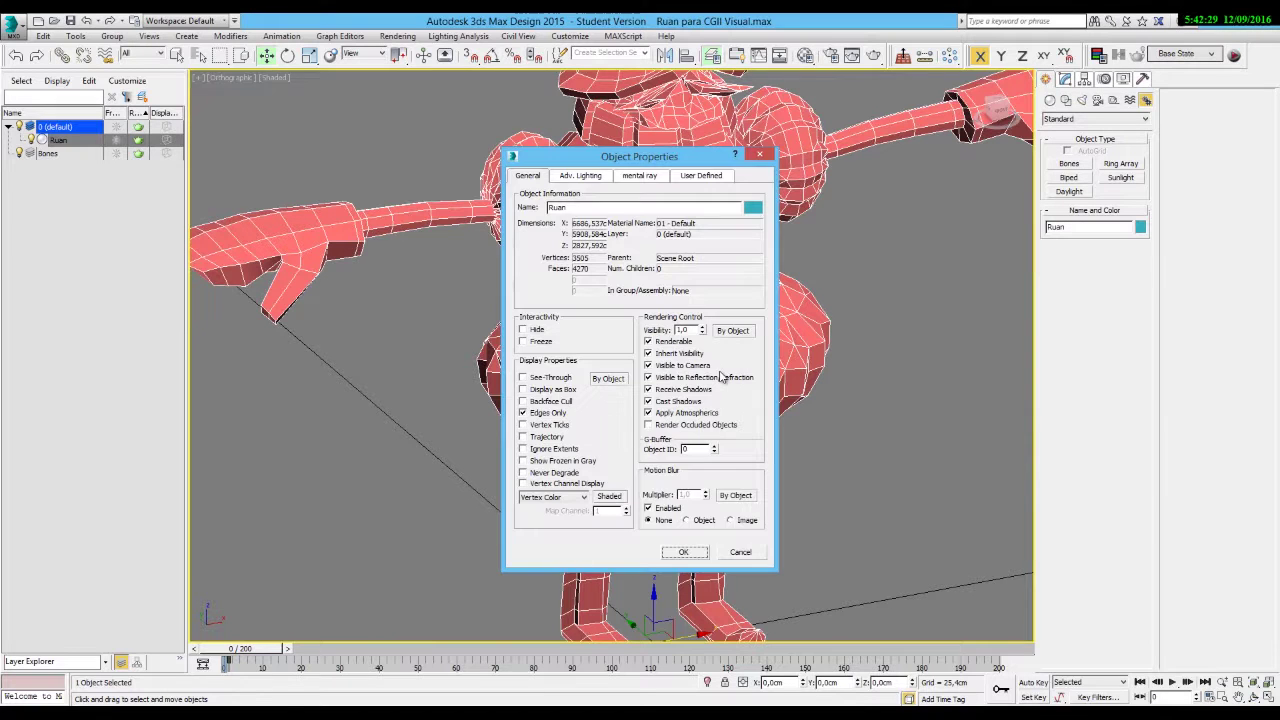
pyautogui.click(608, 379)
pyautogui.click(610, 379)
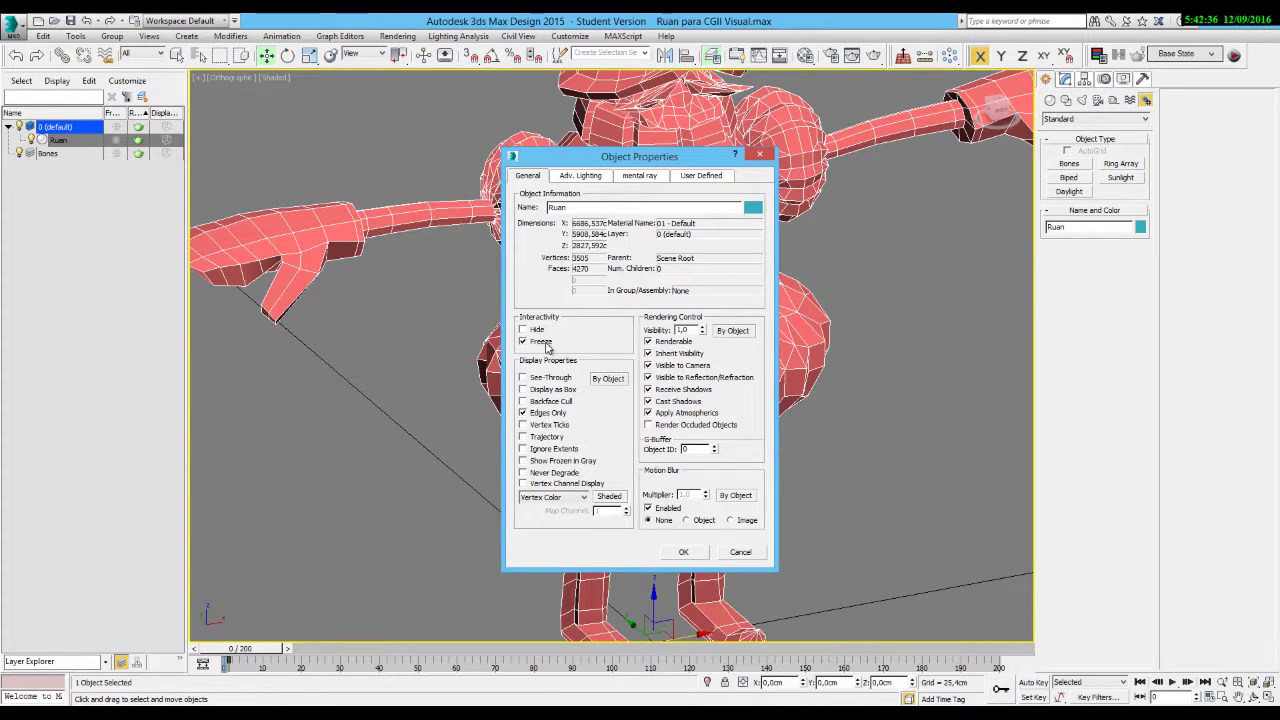
pyautogui.click(558, 383)
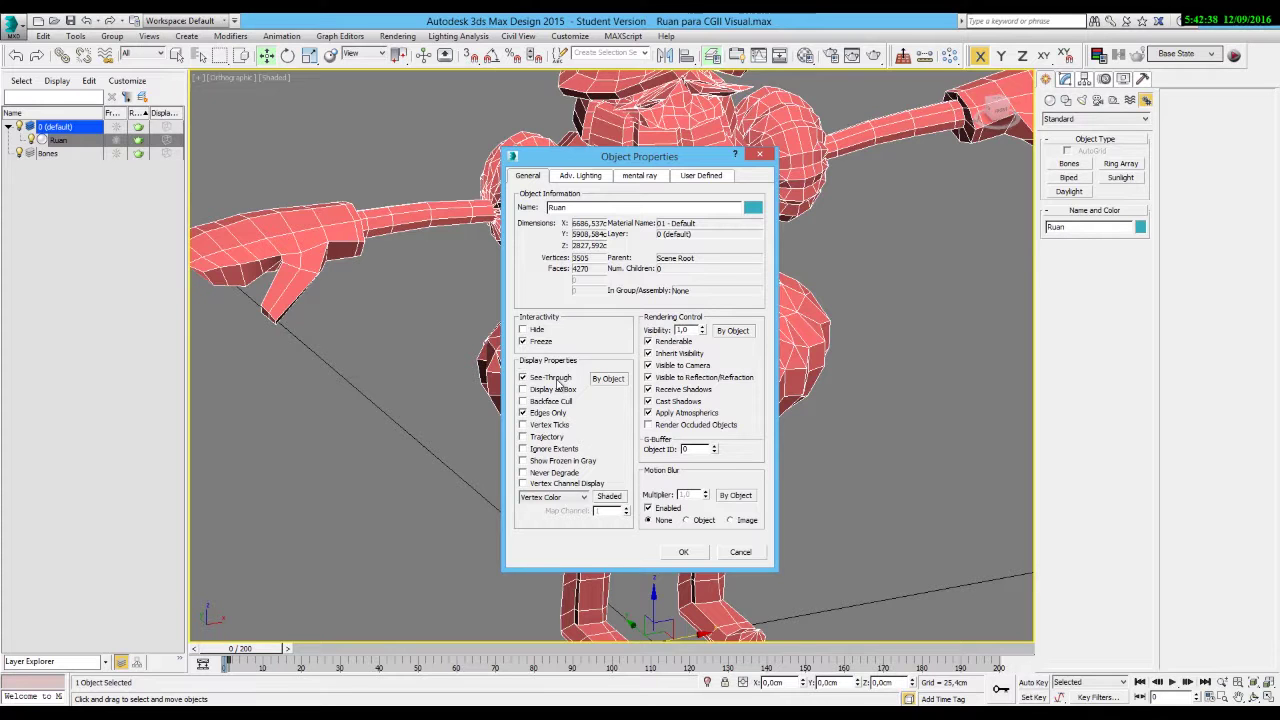
pyautogui.click(684, 552)
pyautogui.click(808, 437)
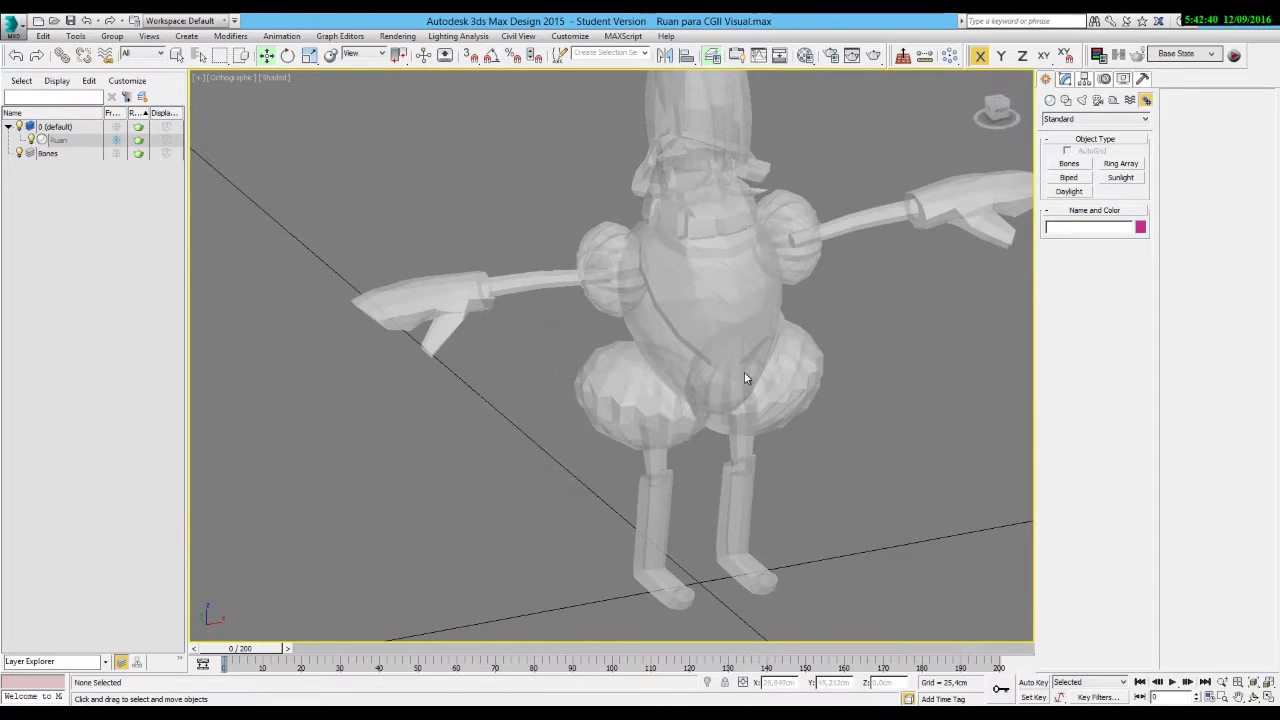
# In the Left view, draw a chain of bones down the leg from hip through knee, ankle and ball of the foot, finishing with an end bone.
pyautogui.moveTo(723, 317); pyautogui.dragTo(646, 343, button='middle')
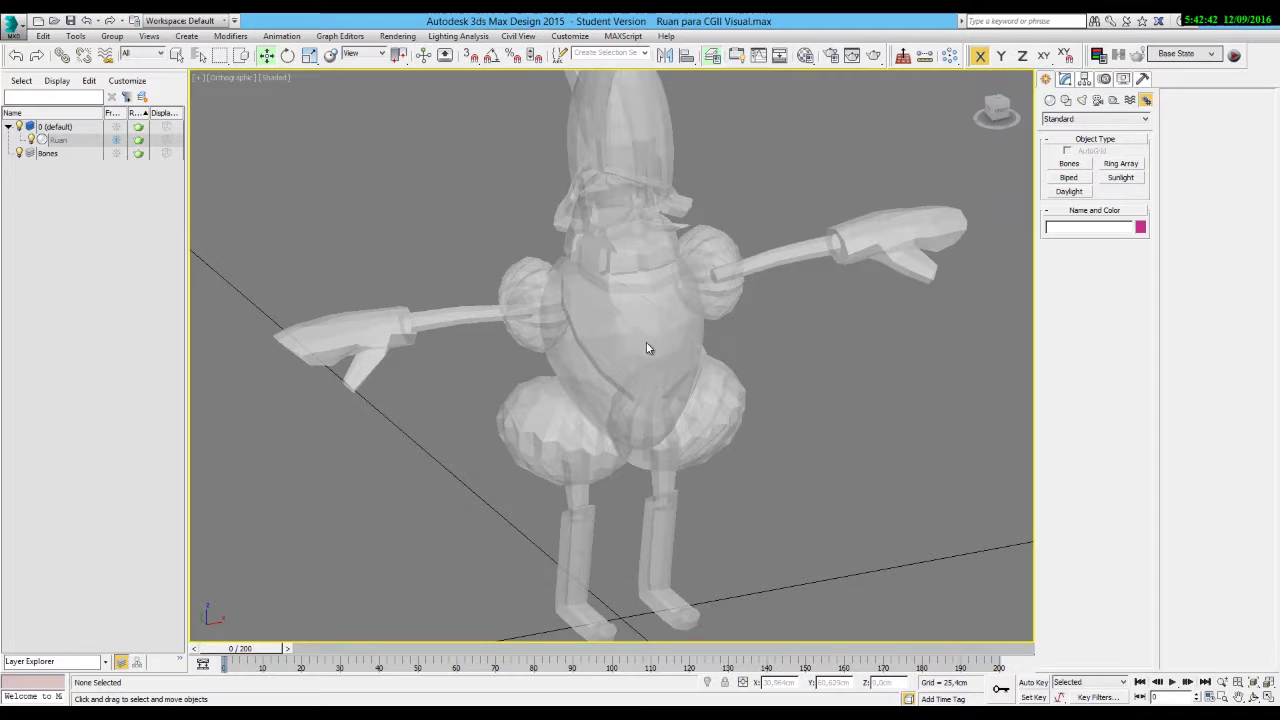
pyautogui.click(232, 77)
pyautogui.click(283, 215)
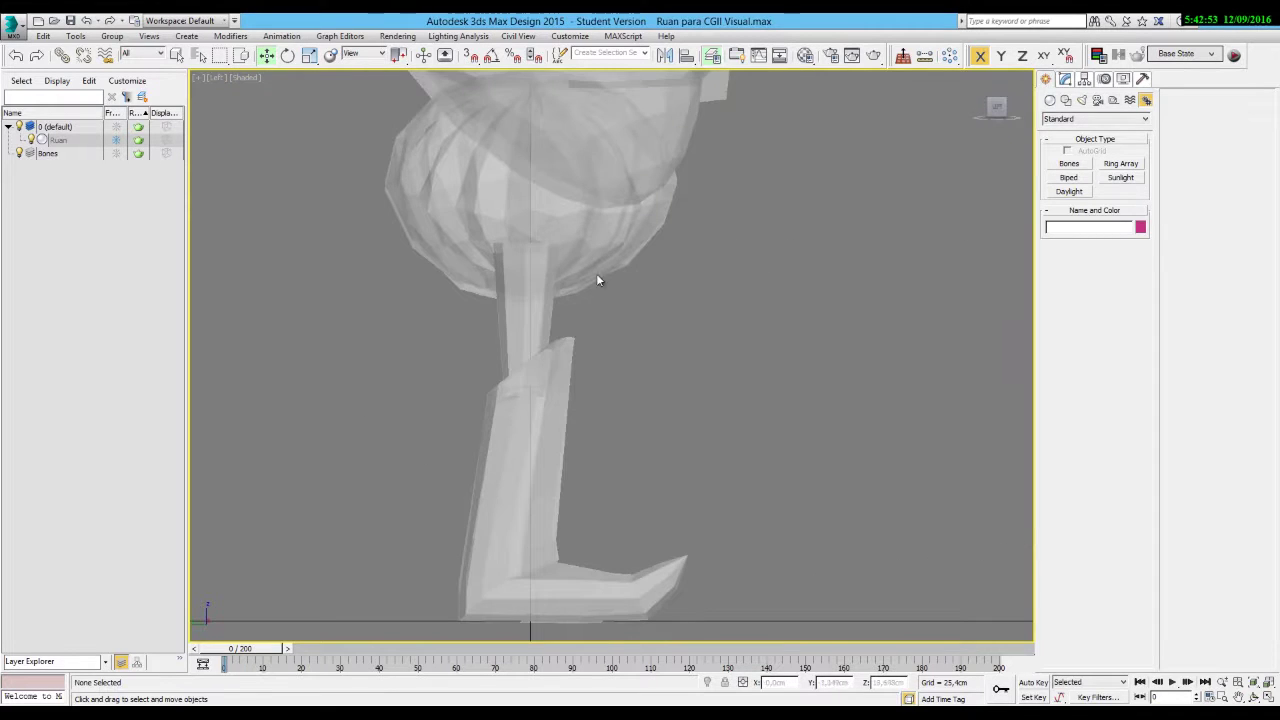
pyautogui.moveTo(558, 244); pyautogui.dragTo(575, 200, button='middle')
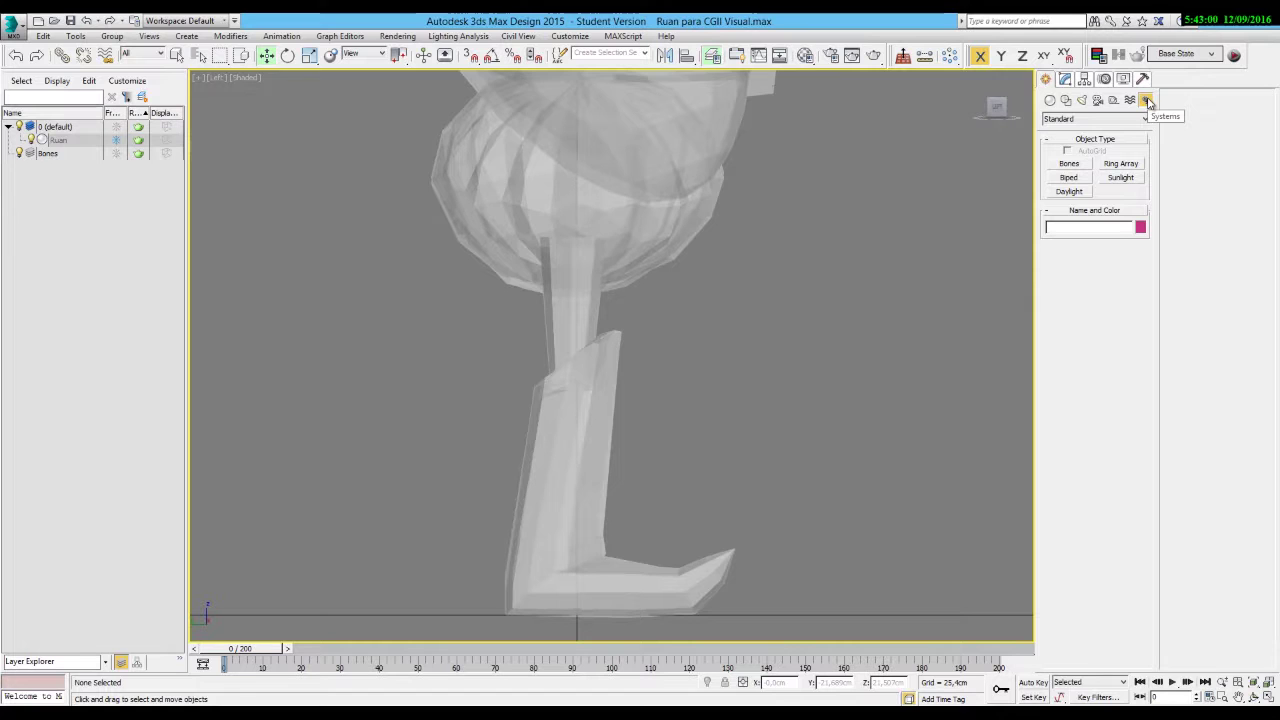
pyautogui.click(1069, 166)
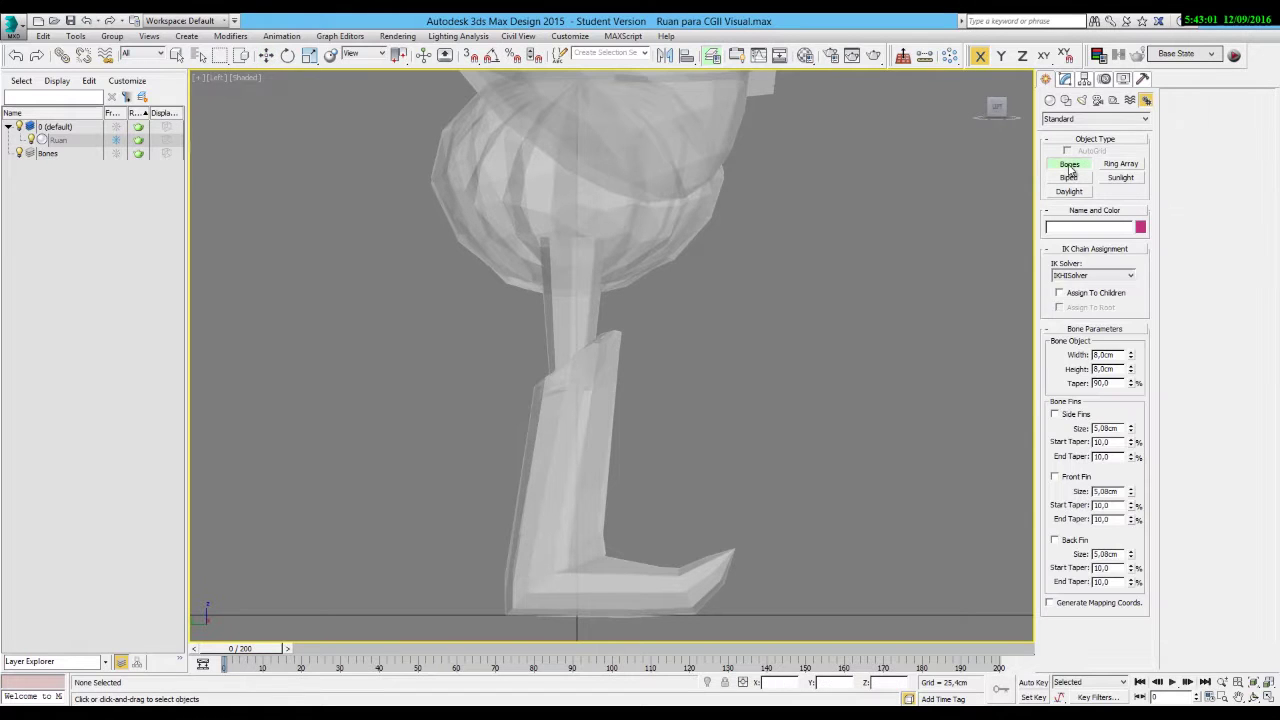
pyautogui.click(562, 208)
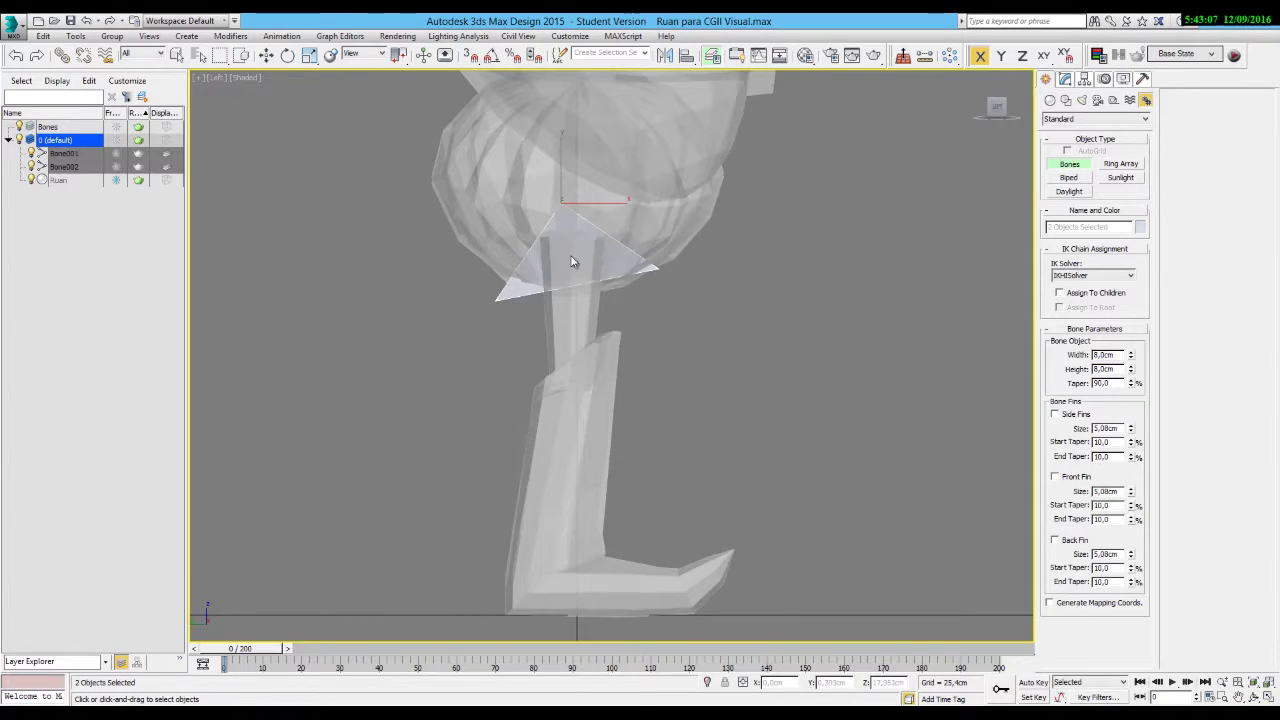
pyautogui.click(580, 385)
pyautogui.click(540, 508)
pyautogui.rightClick(540, 508)
pyautogui.click(612, 505)
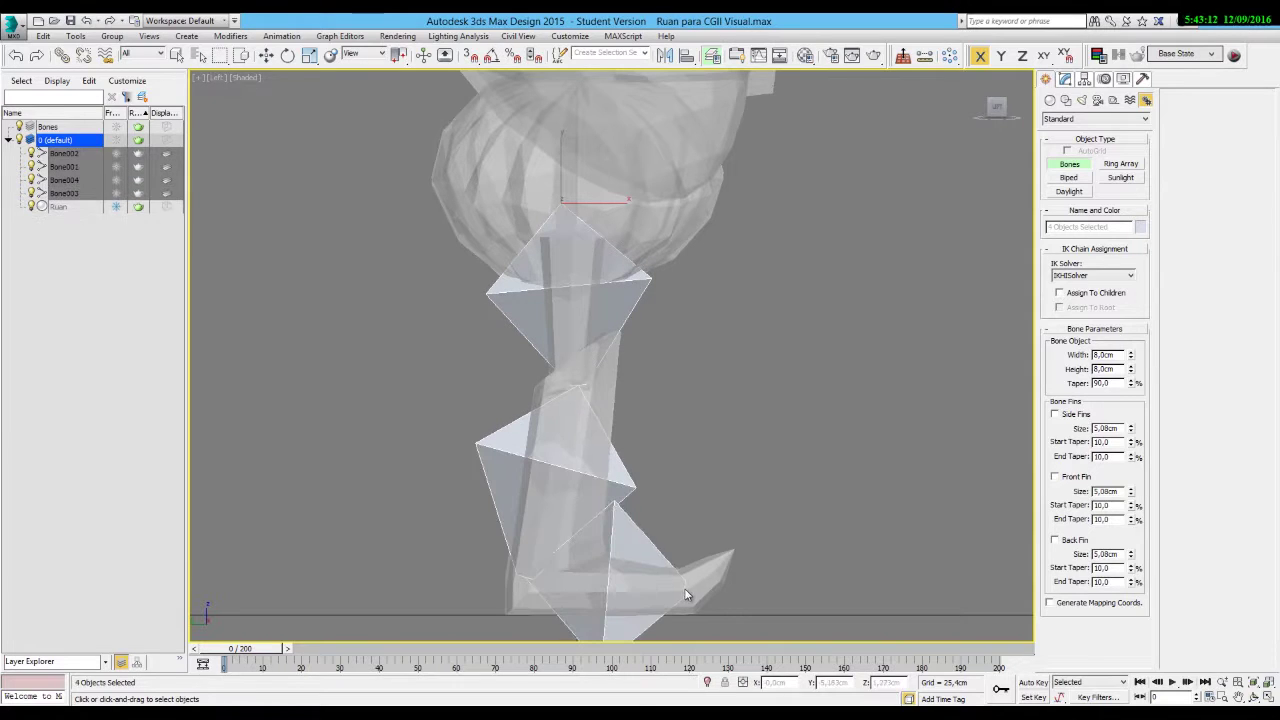
pyautogui.click(686, 594)
pyautogui.click(766, 514)
pyautogui.rightClick(809, 453)
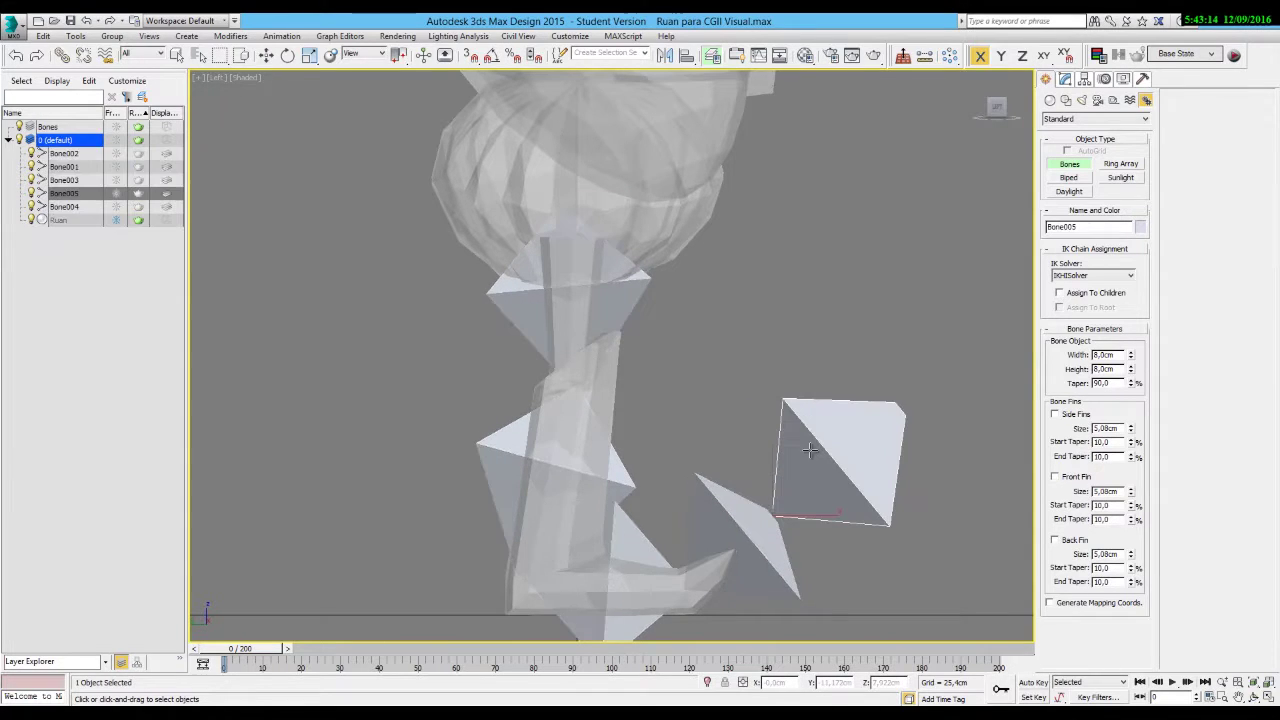
# Rename the leg bones from the thigh down to the end bone as Coxa_D, Perna_D, Pé_D, Ponta_pé_D and Ponta_D.
pyautogui.click(266, 56)
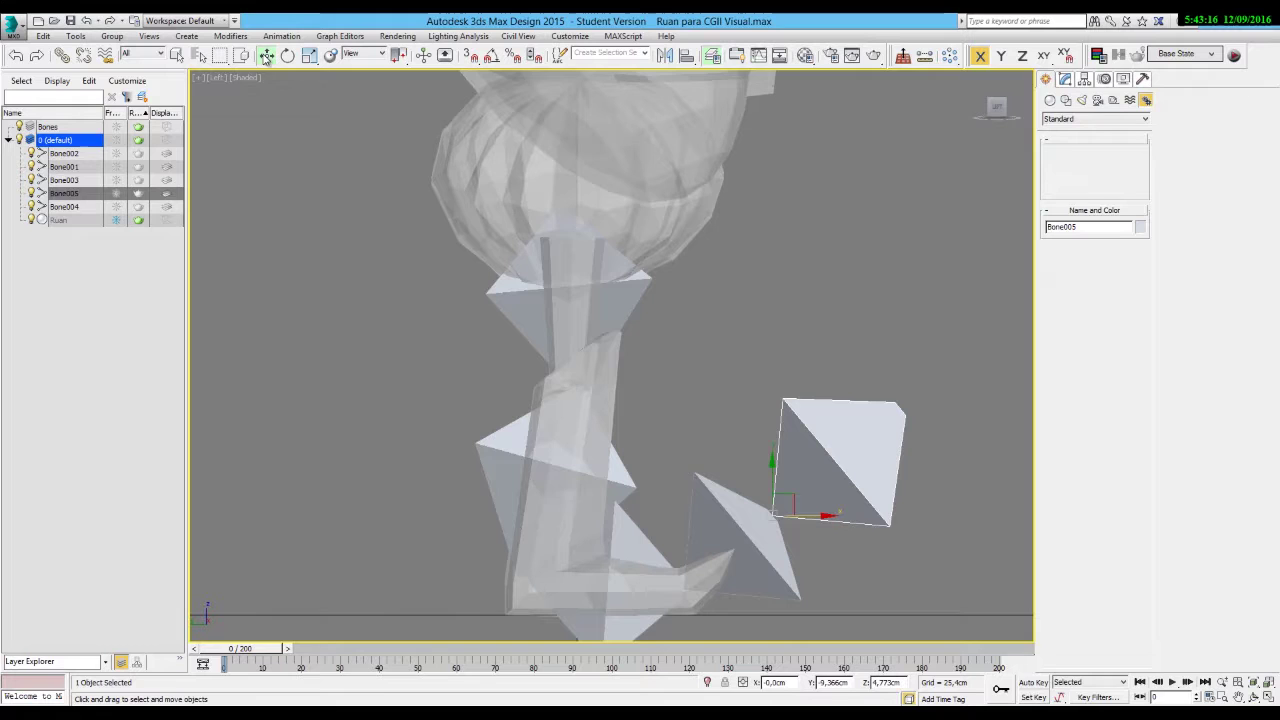
pyautogui.click(555, 287)
pyautogui.click(1084, 228)
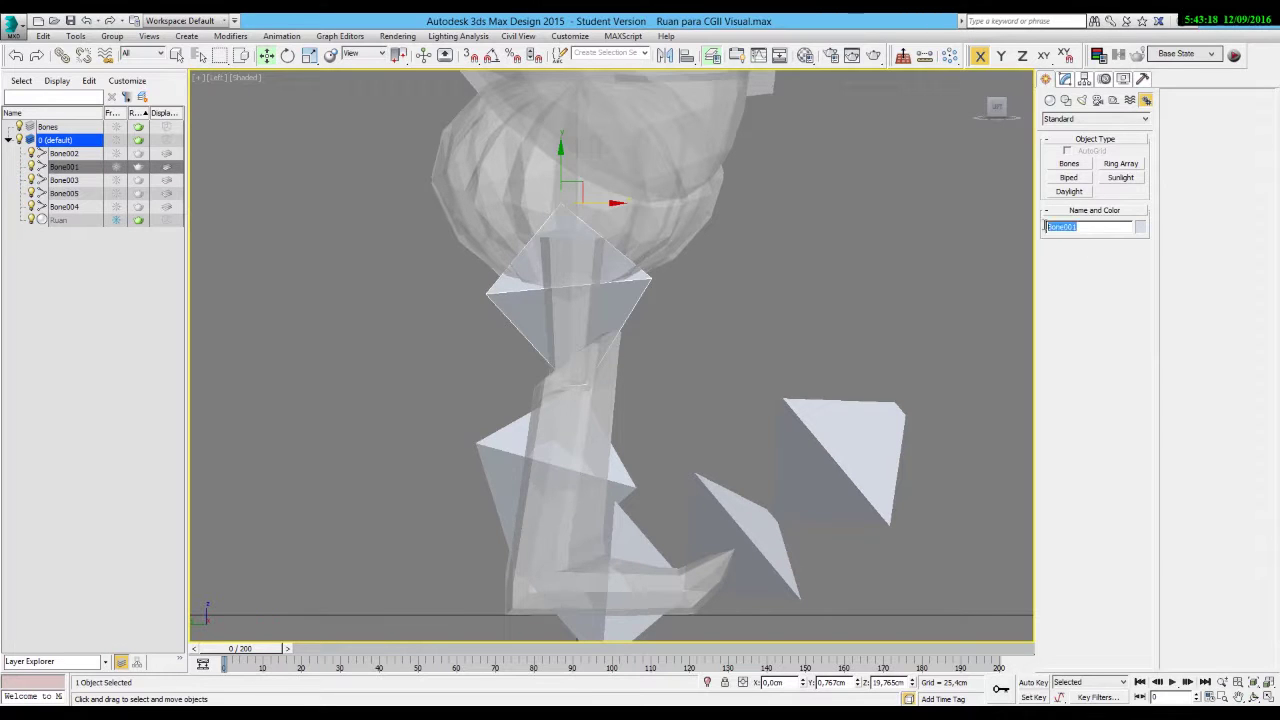
pyautogui.write('Coxa')
pyautogui.click(616, 402)
pyautogui.click(1084, 227)
pyautogui.write('Perna_D')
pyautogui.press('Return')
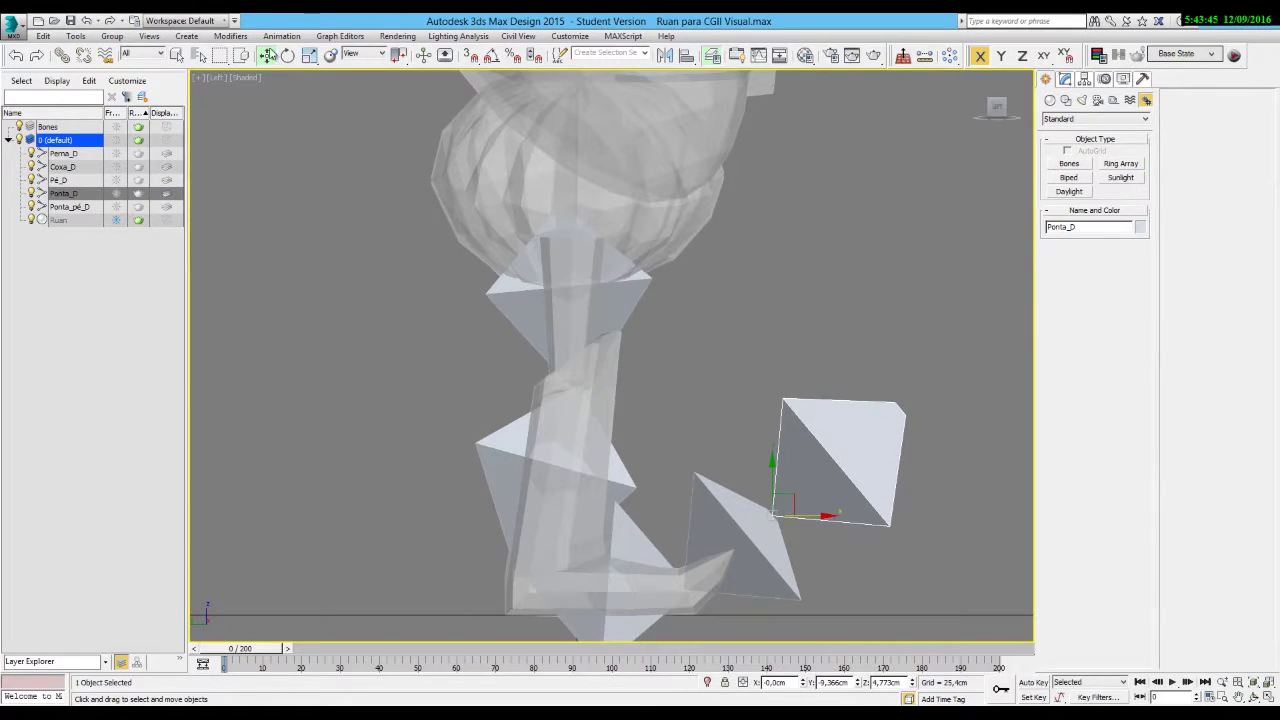
# Enable Bone Edit Mode in Bone Tools and set the width and height of all leg bones to 1.
pyautogui.click(281, 36)
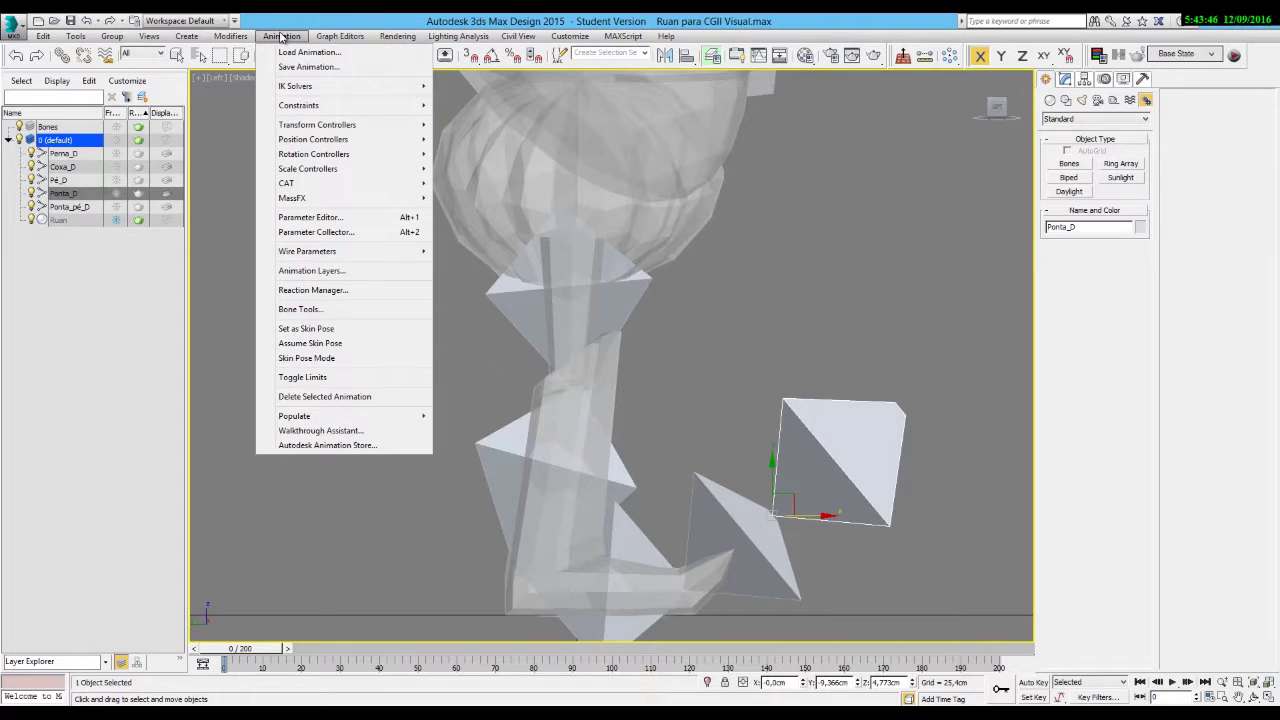
pyautogui.click(300, 309)
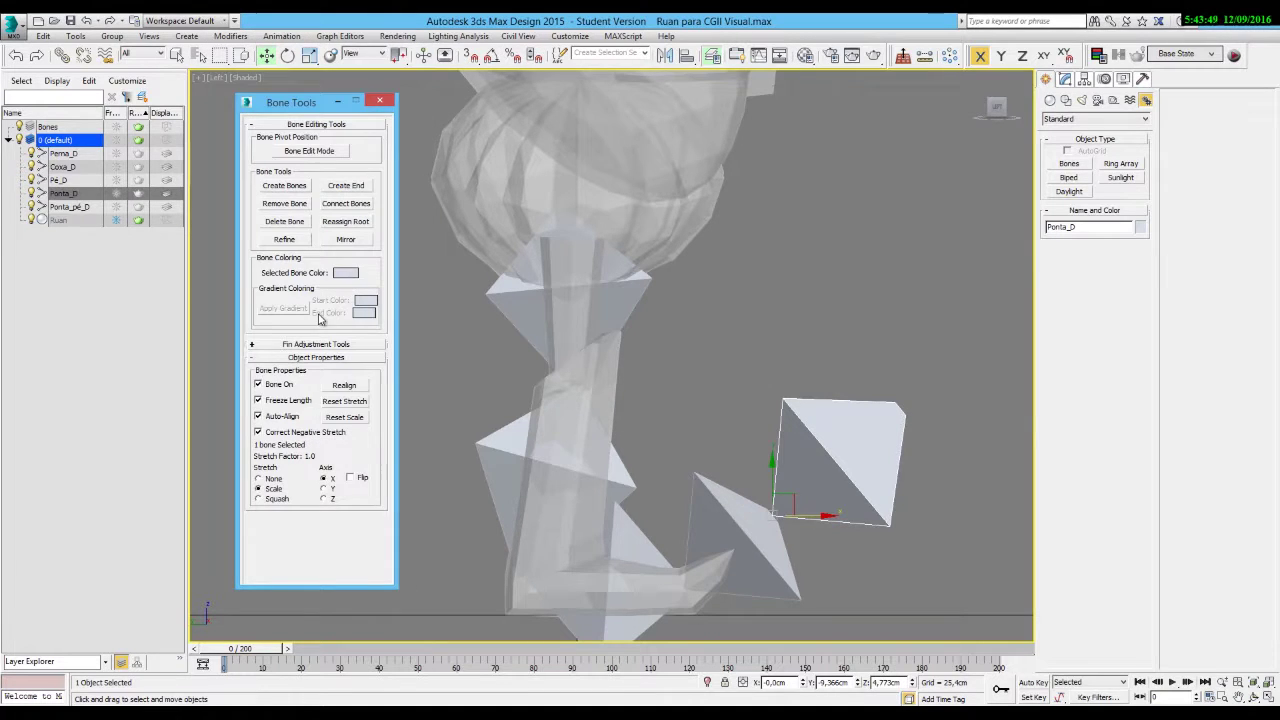
pyautogui.click(320, 151)
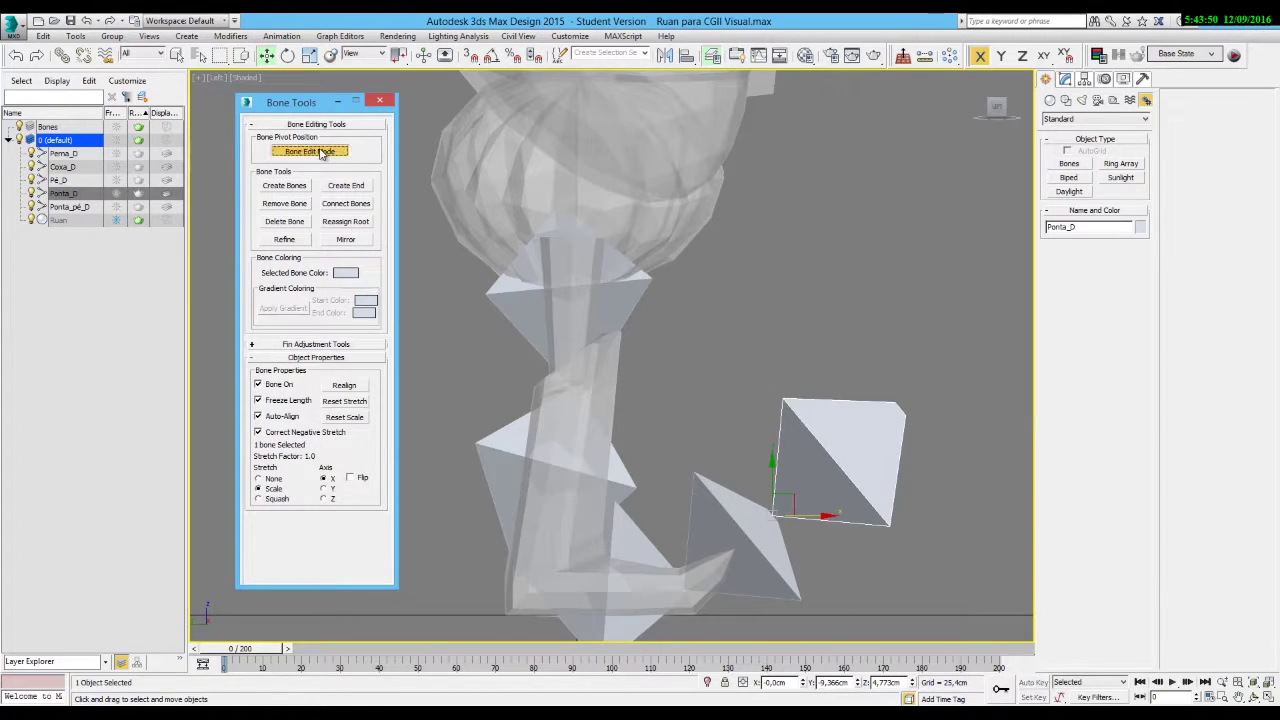
pyautogui.doubleClick(505, 291)
pyautogui.click(317, 344)
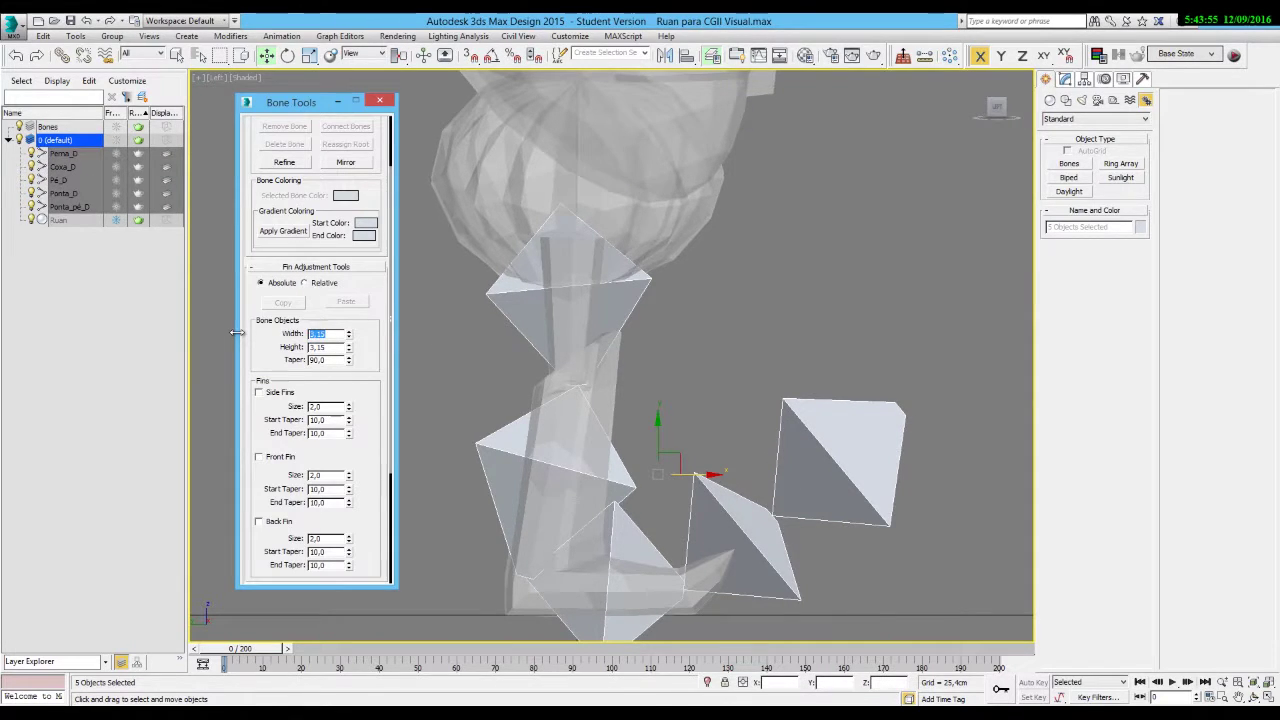
pyautogui.write('1')
pyautogui.press('Tab')
pyautogui.write('1')
pyautogui.press('Tab')
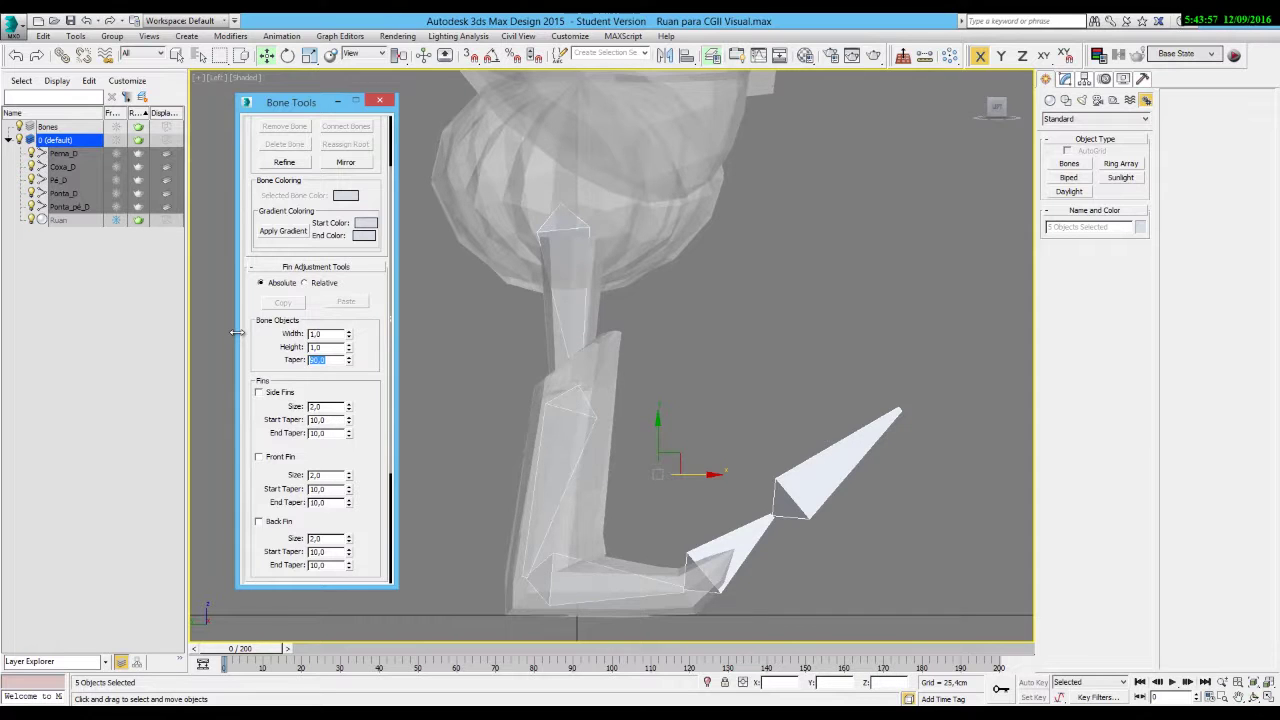
# Move the hip, knee and toe-tip joints so that the bone chain fits inside the leg mesh.
pyautogui.click(504, 270)
pyautogui.click(560, 234)
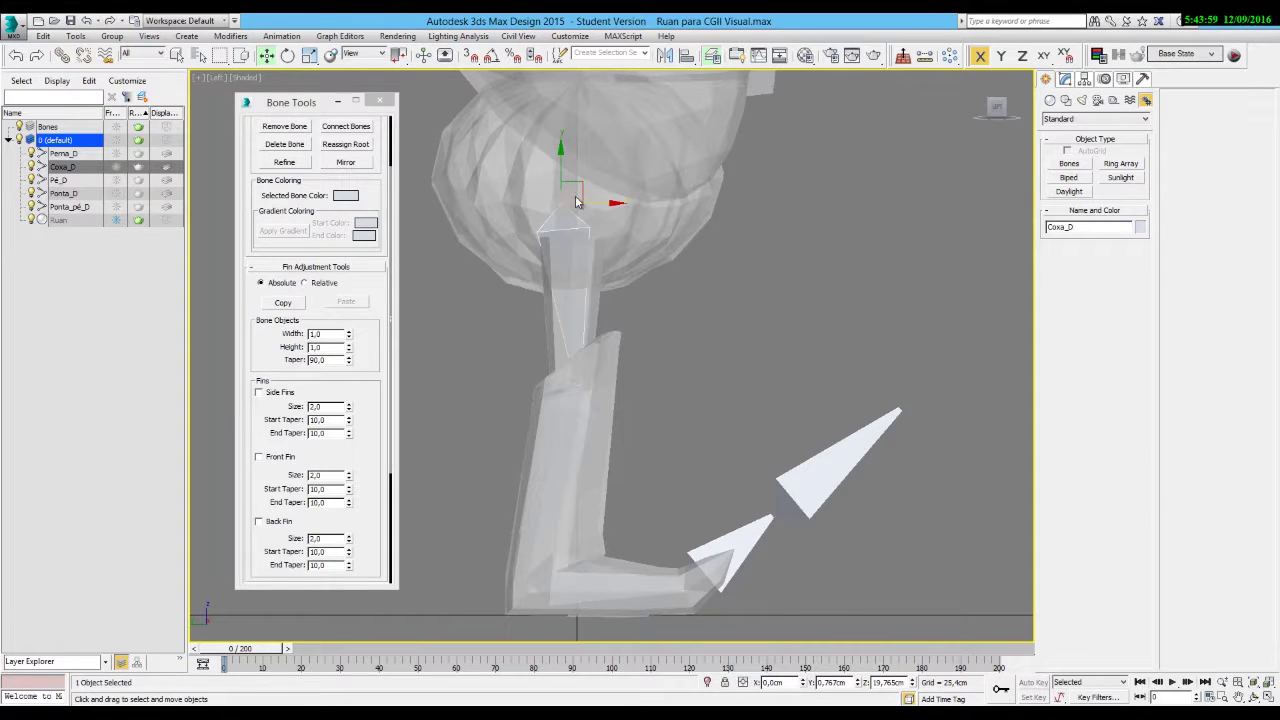
pyautogui.moveTo(580, 190); pyautogui.dragTo(588, 188)
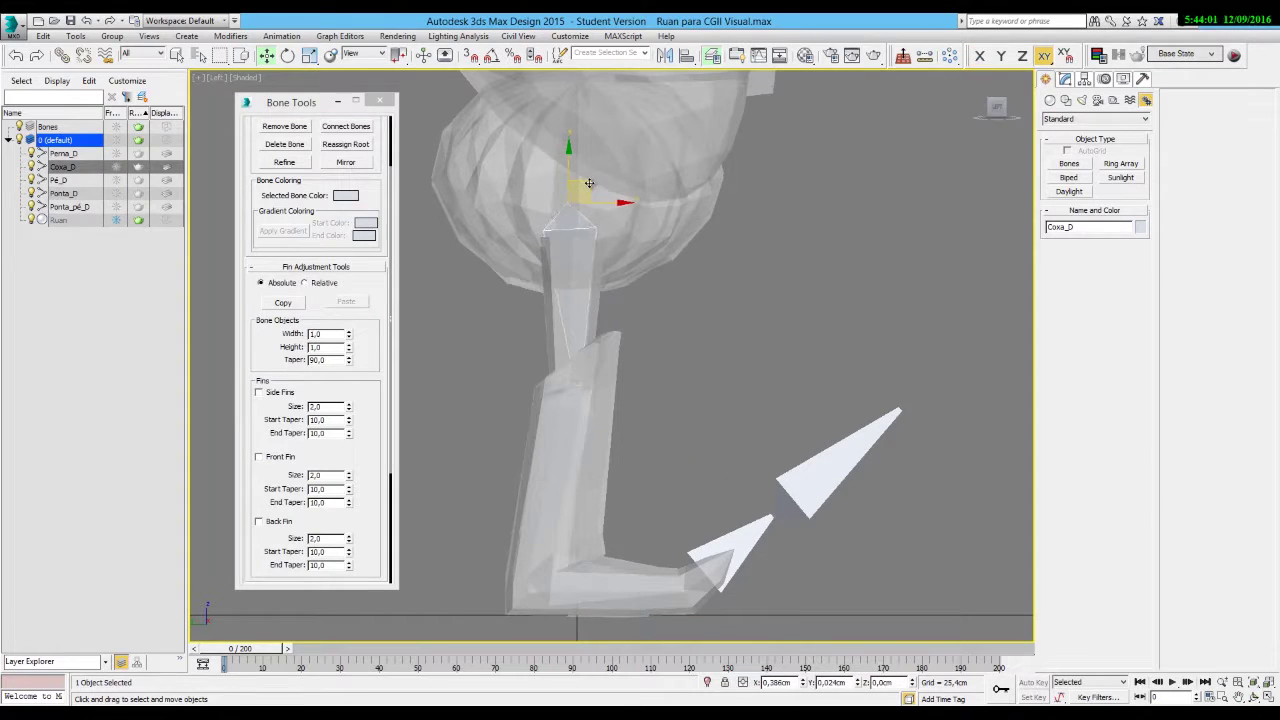
pyautogui.click(575, 417)
pyautogui.moveTo(594, 366); pyautogui.dragTo(588, 354)
pyautogui.click(542, 578)
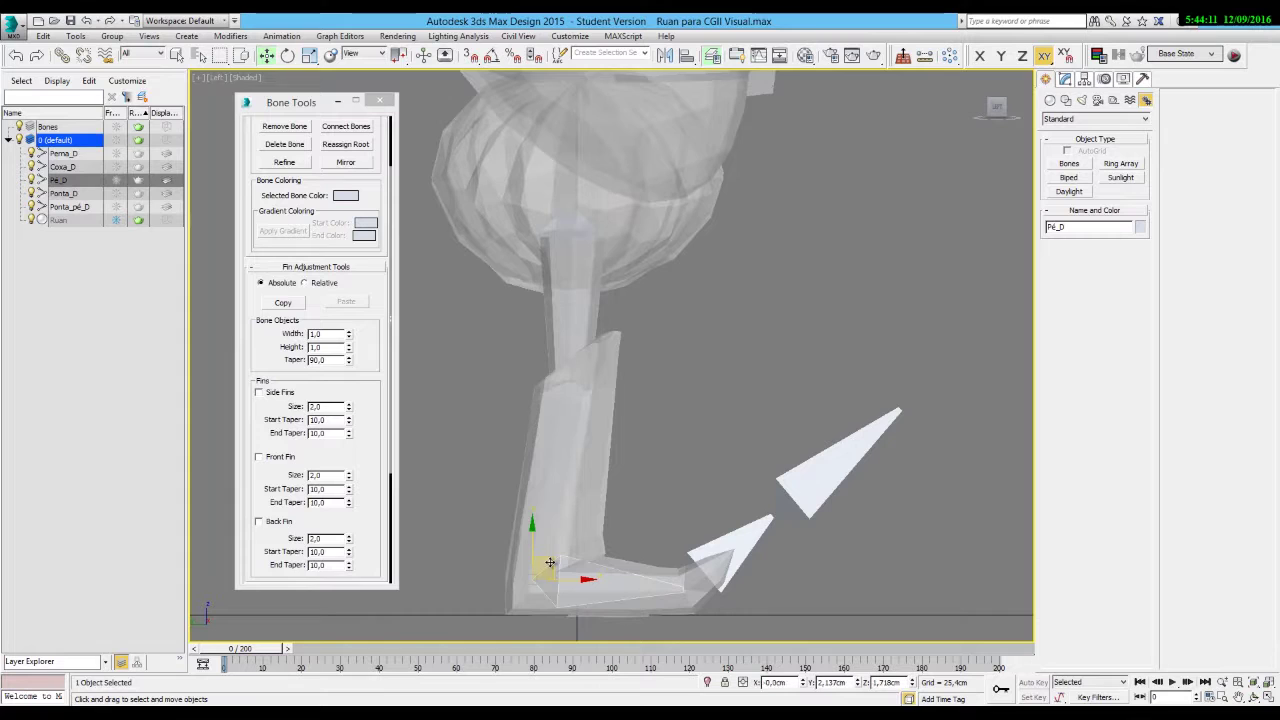
pyautogui.click(763, 537)
pyautogui.click(790, 498)
pyautogui.moveTo(790, 498); pyautogui.dragTo(759, 522)
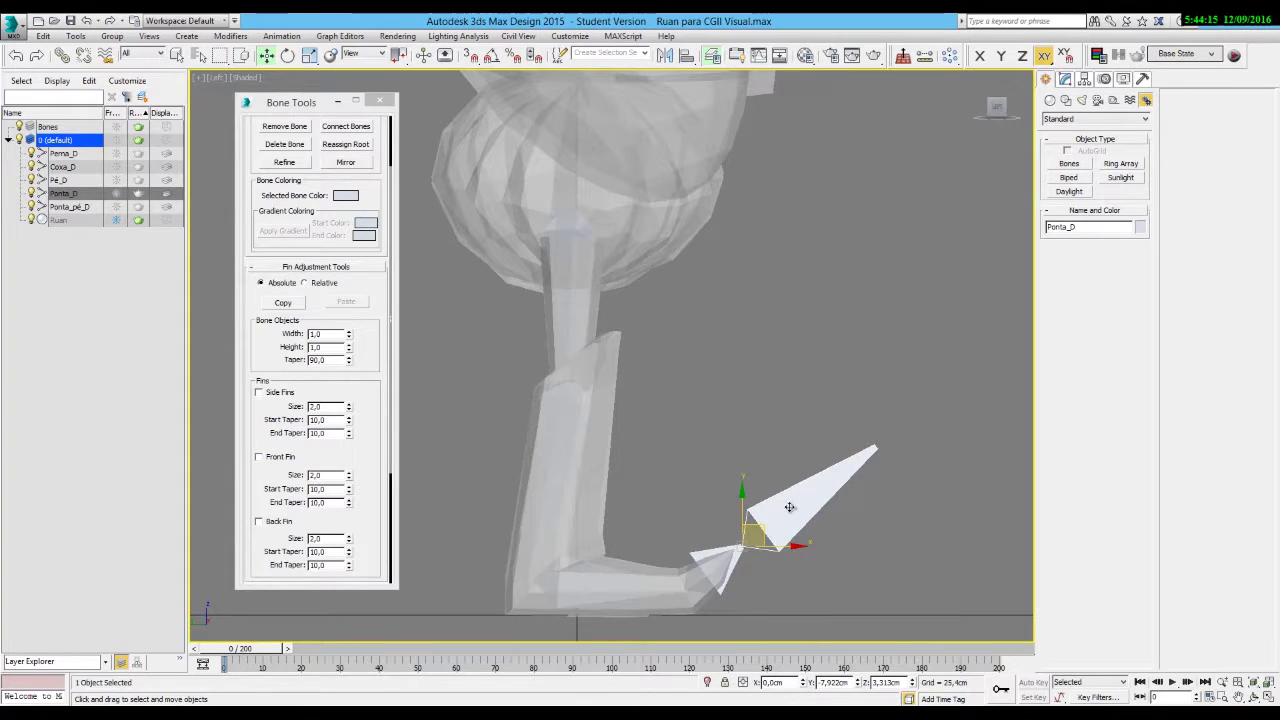
# Delete the oversized end bone Ponta_D and create a new end bone on Ponta_pé_D.
pyautogui.press('Delete')
pyautogui.click(738, 553)
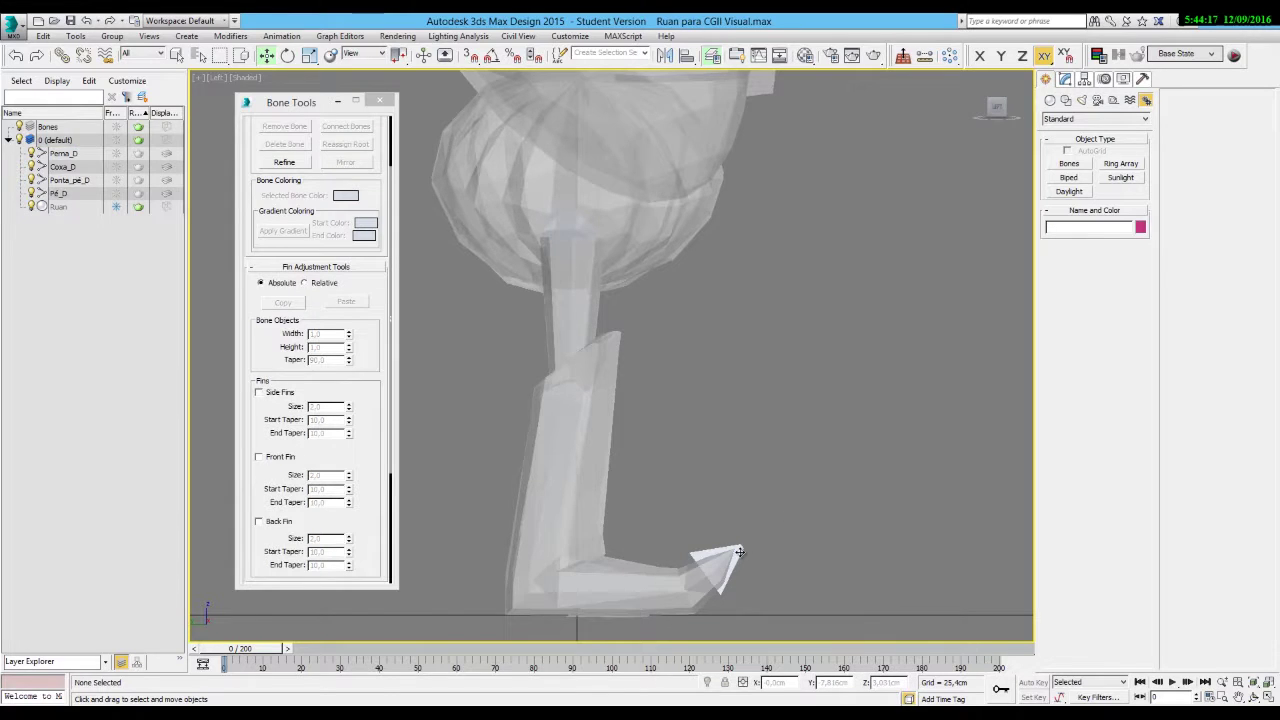
pyautogui.click(390, 170)
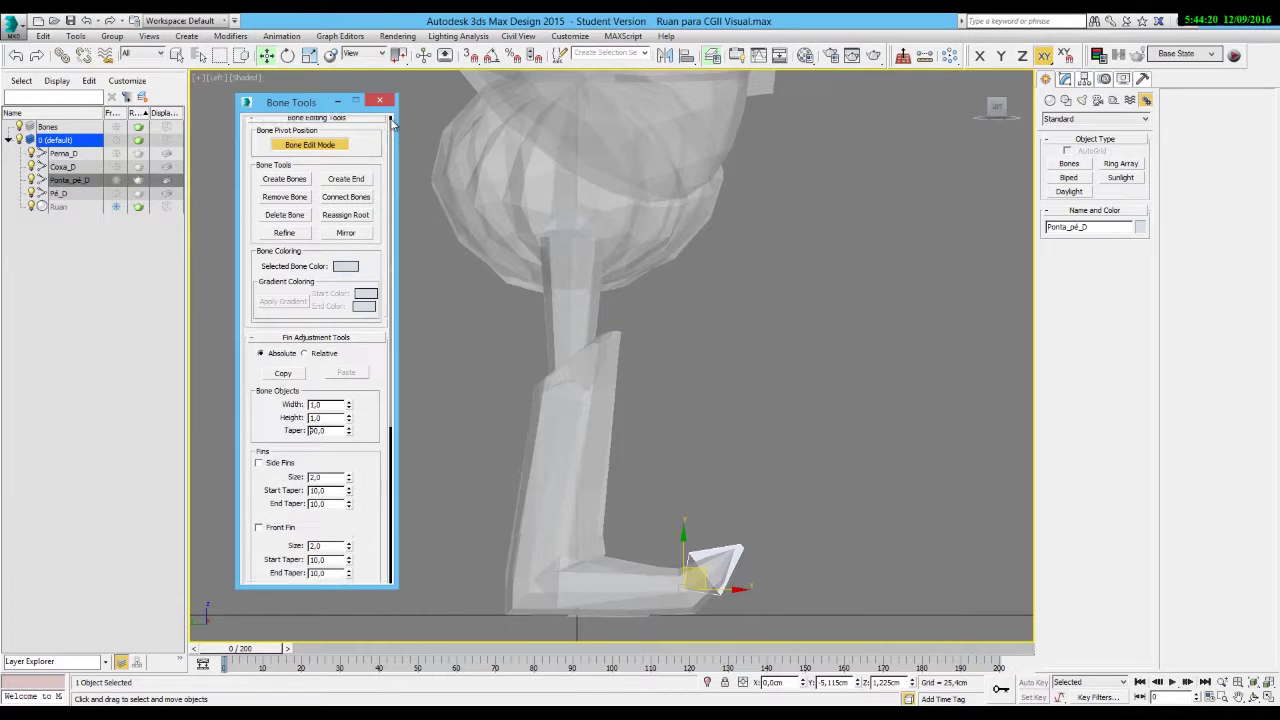
pyautogui.click(361, 187)
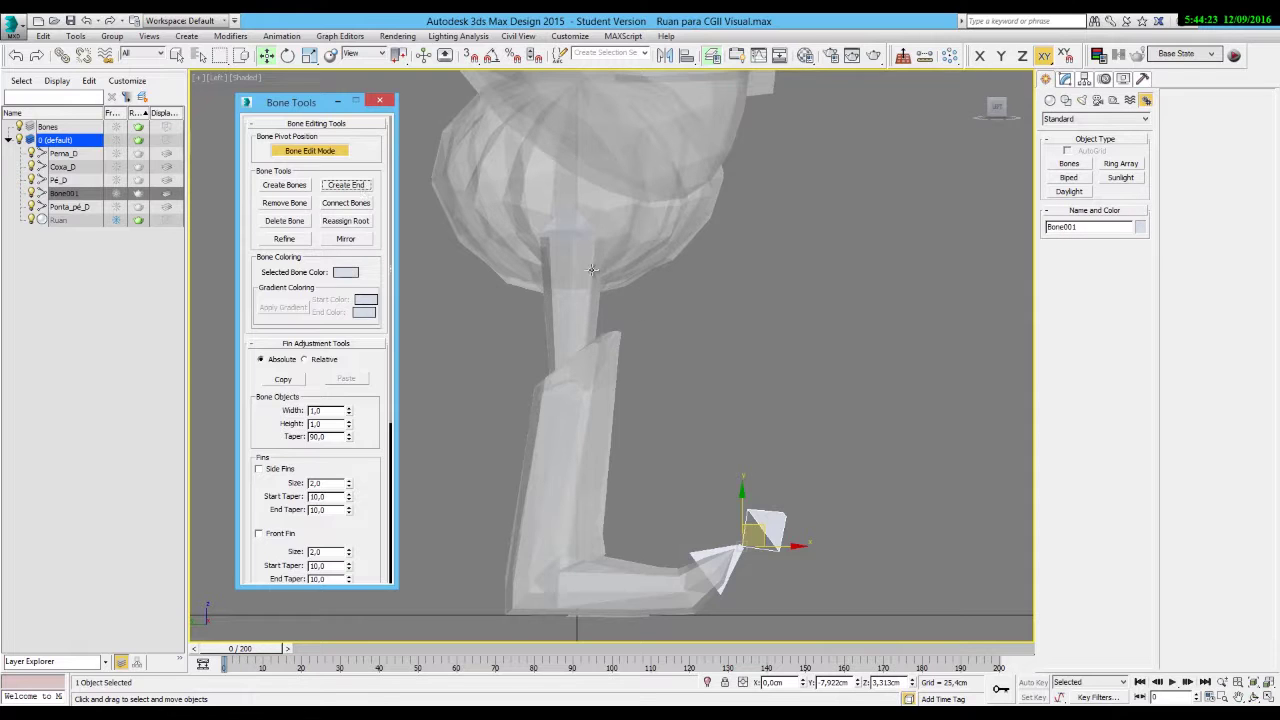
# Reset the stretch and scale of all leg bones and leave Bone Edit Mode.
pyautogui.hotkey('ctrl', 'a')
pyautogui.click(316, 344)
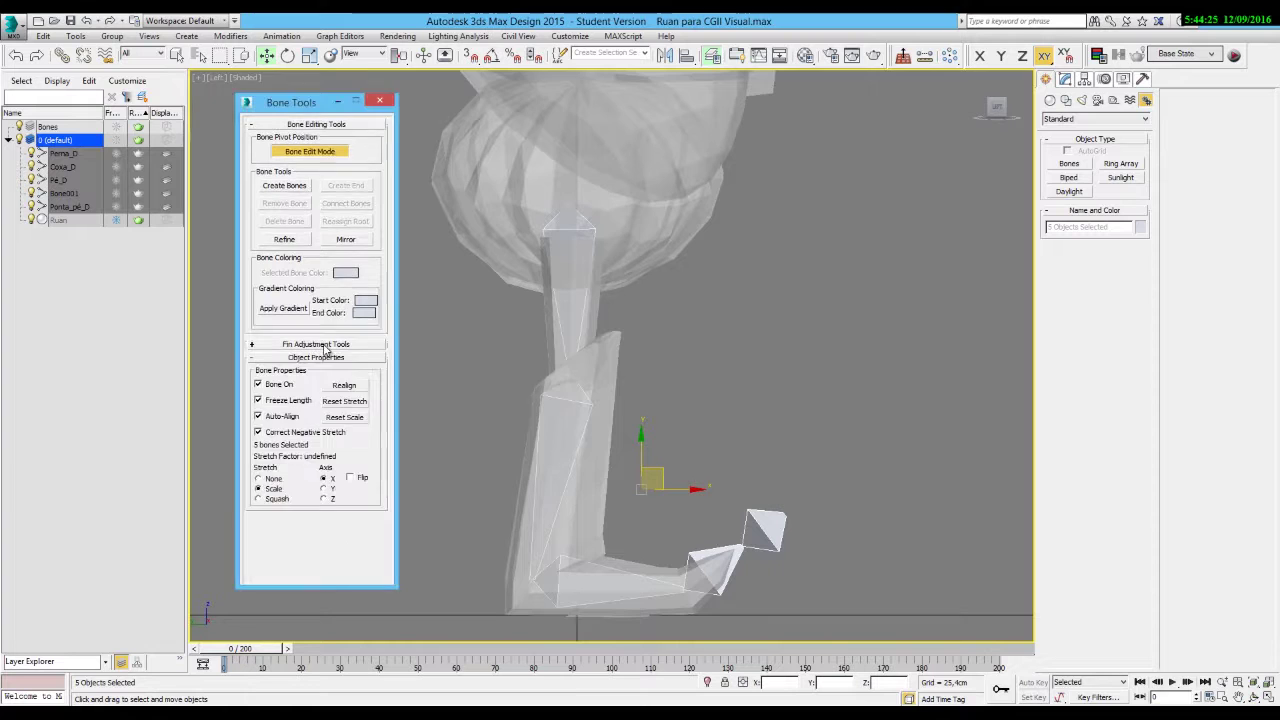
pyautogui.click(355, 402)
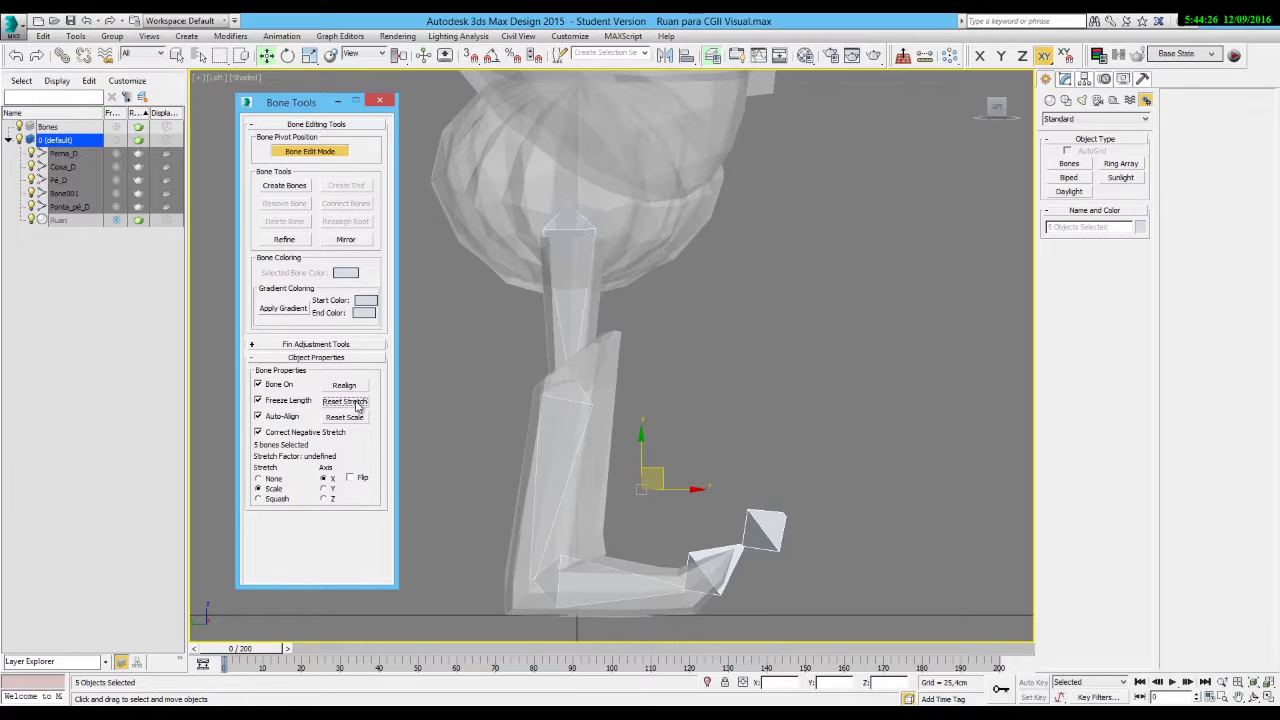
pyautogui.click(347, 418)
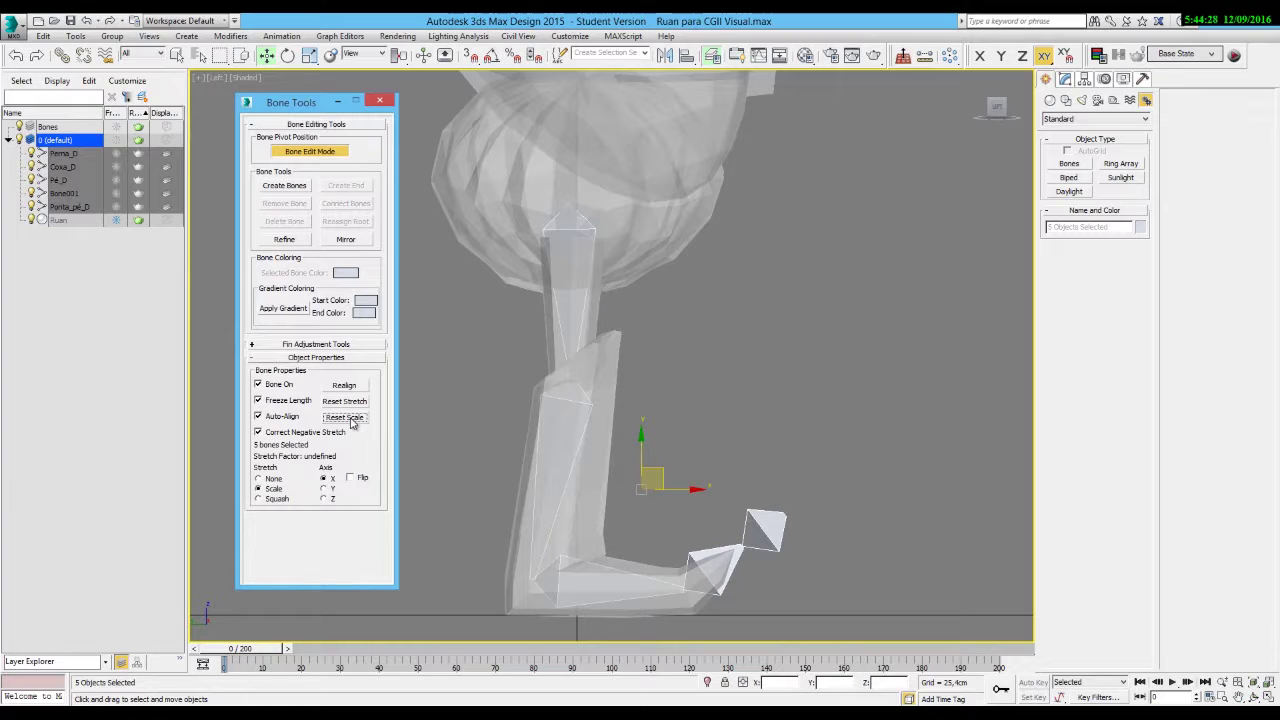
pyautogui.click(328, 153)
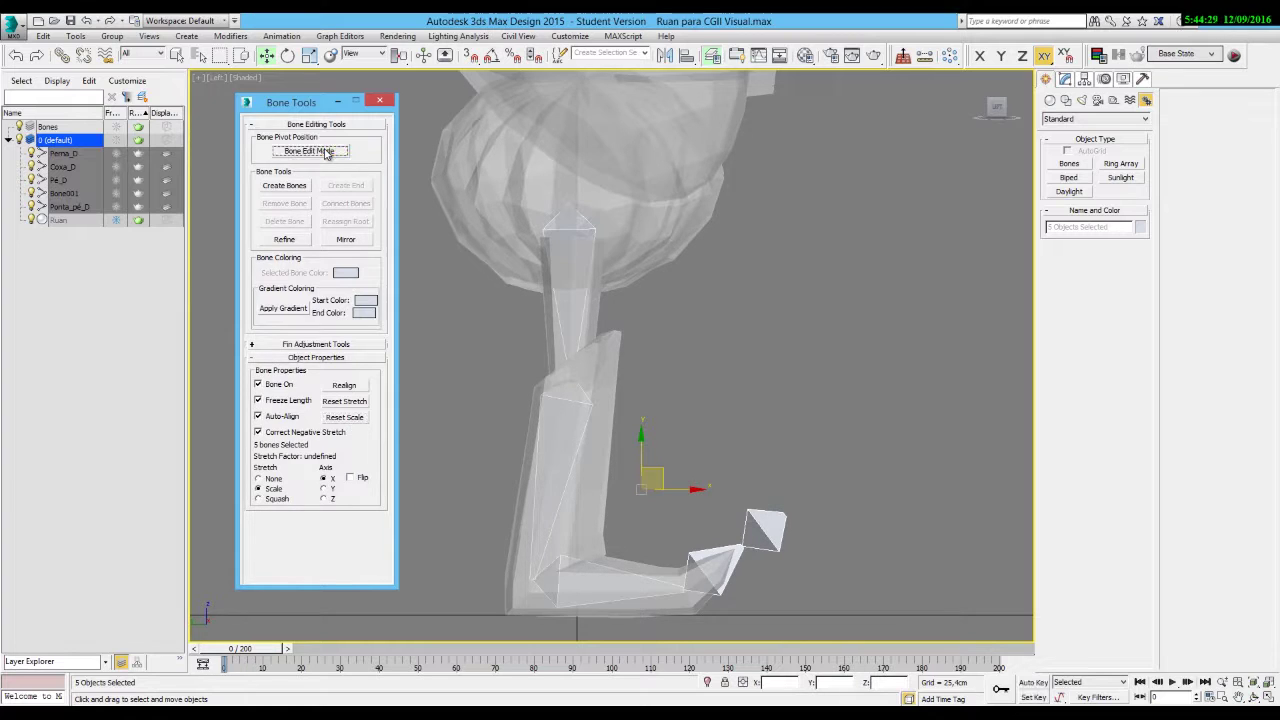
# Close Bone Tools, move all five leg bones into the Bones layer and make that layer active.
pyautogui.click(377, 103)
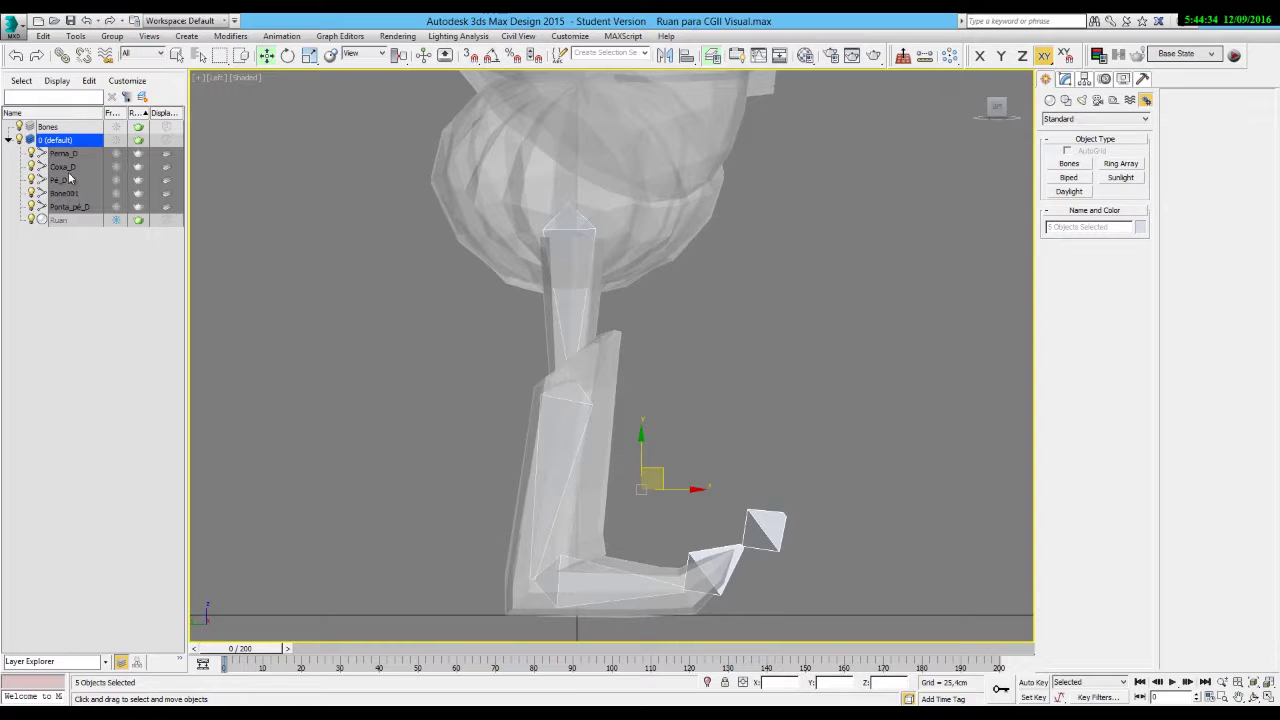
pyautogui.click(80, 314)
pyautogui.click(76, 156)
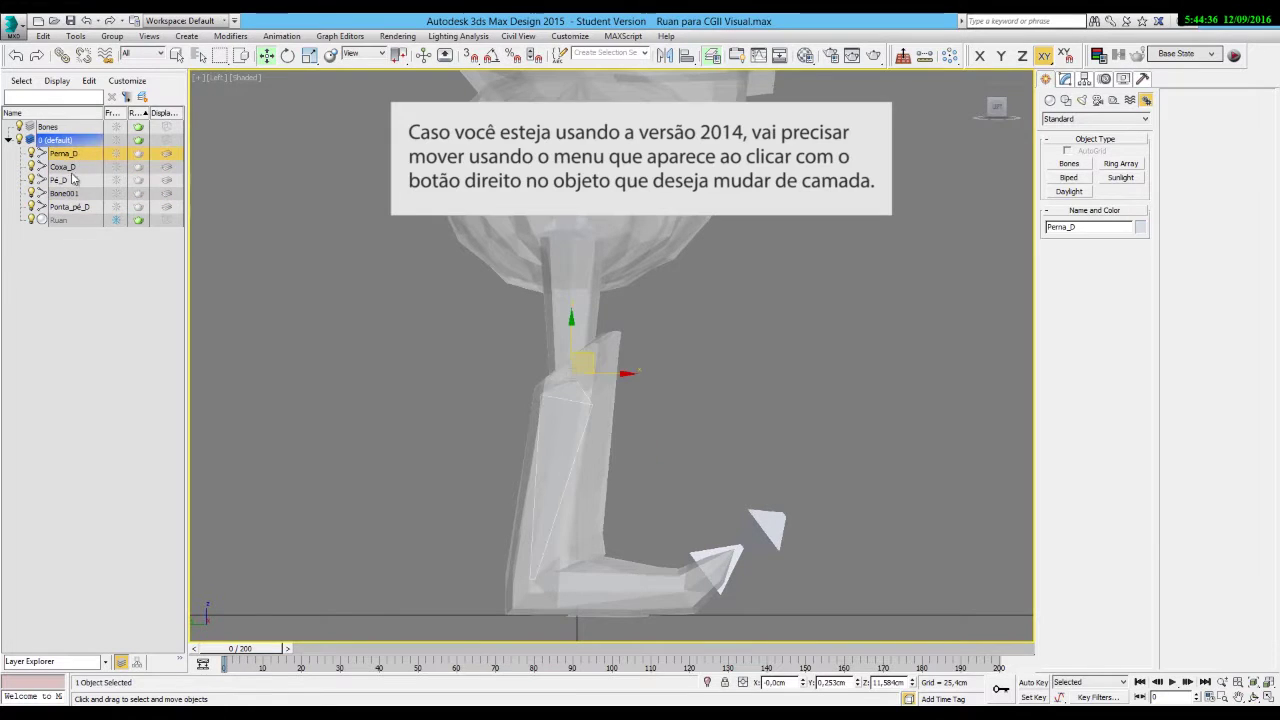
pyautogui.keyDown('shift'); pyautogui.click(70, 208); pyautogui.keyUp('shift')
pyautogui.moveTo(70, 170); pyautogui.dragTo(42, 128)
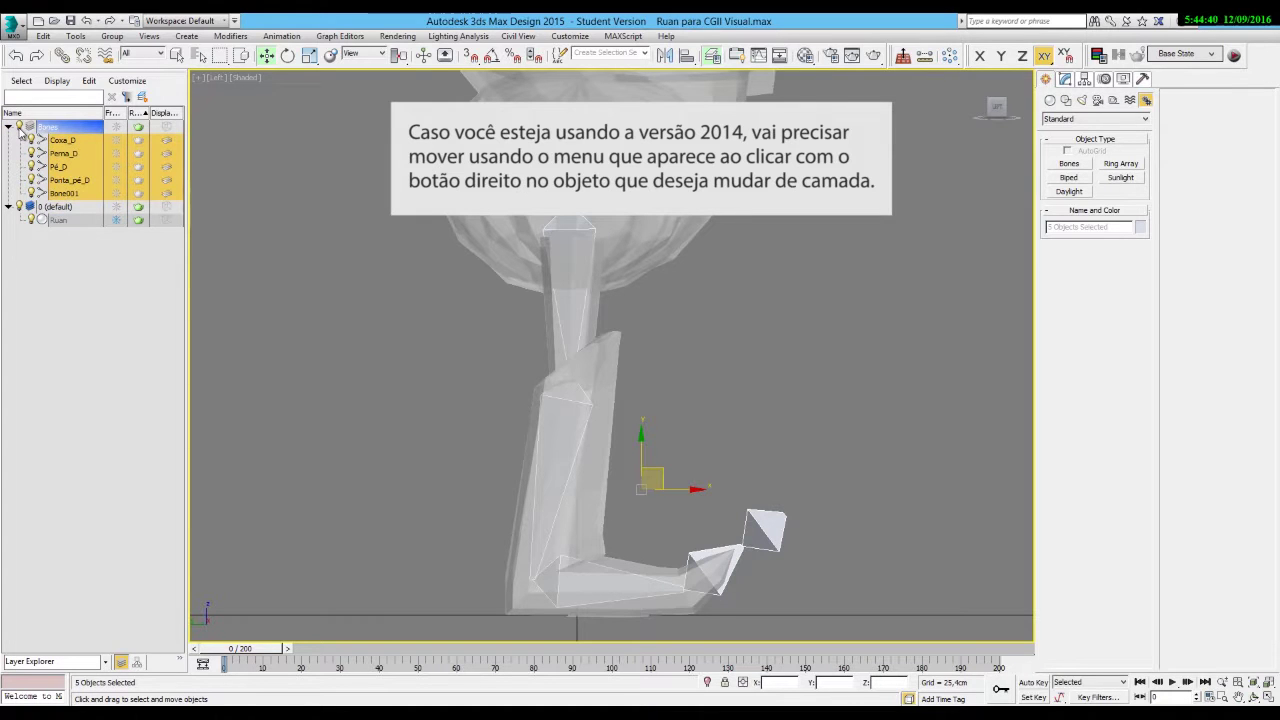
pyautogui.click(30, 128)
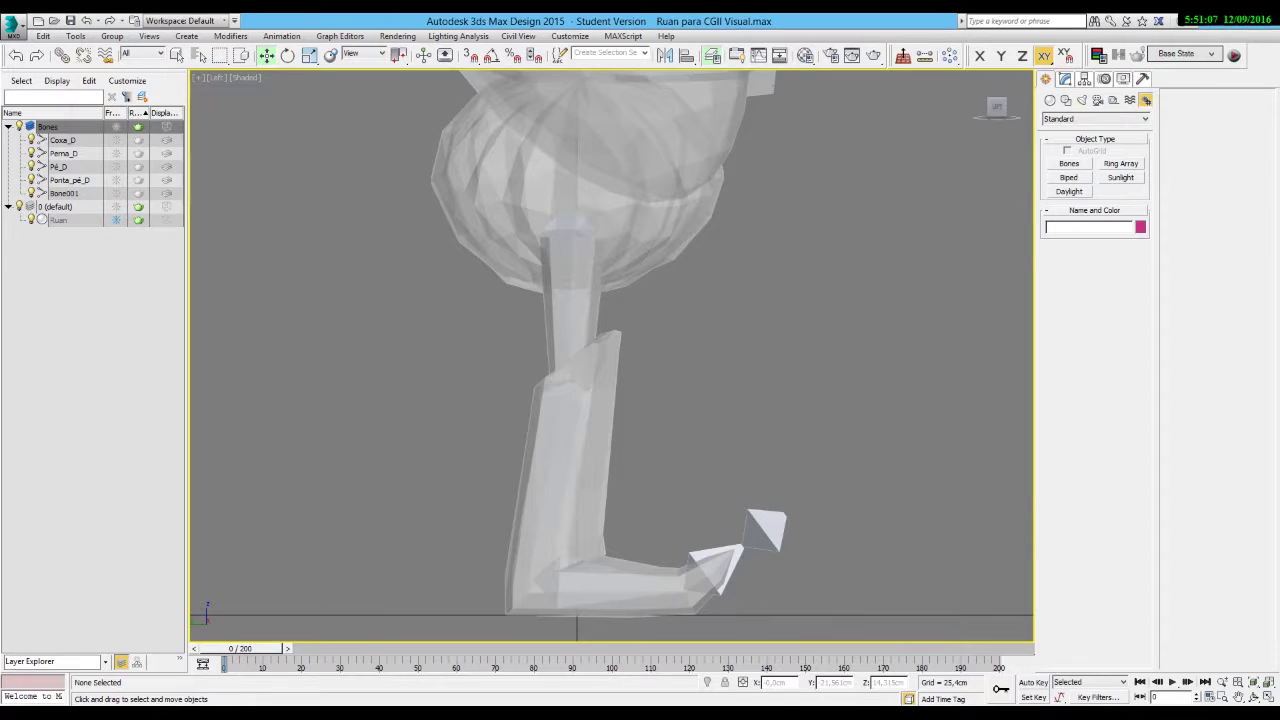
# In the front view, move the thigh bone Coxa_D with its chain sideways along X into the character's right leg.
pyautogui.click(210, 78)
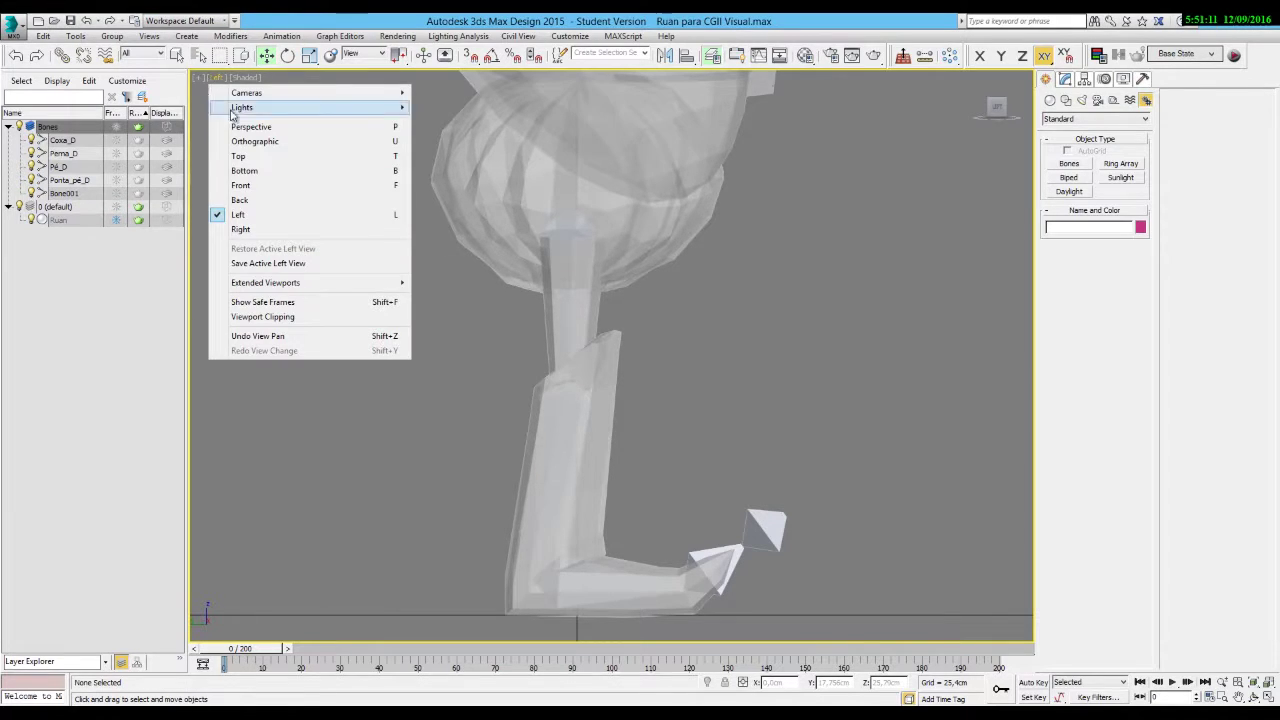
pyautogui.click(242, 186)
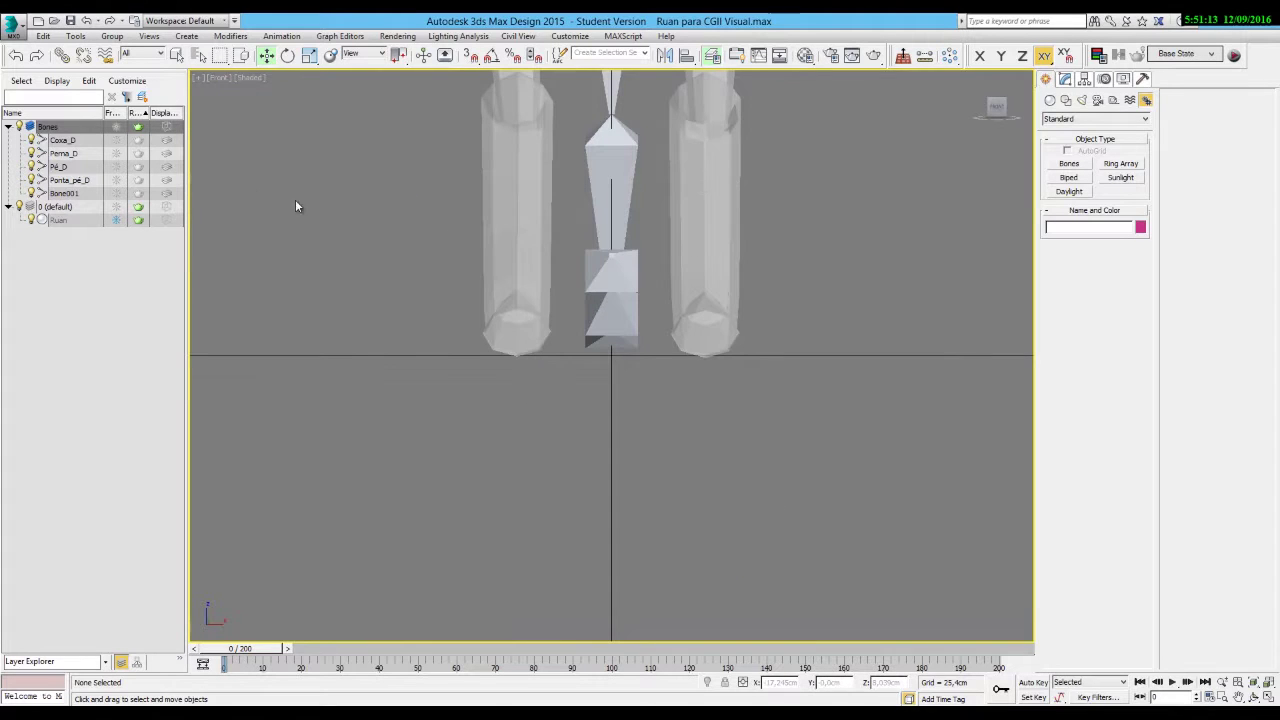
pyautogui.scroll(-3, 797, 205)
pyautogui.moveTo(797, 163); pyautogui.dragTo(673, 333, button='middle')
pyautogui.click(584, 291)
pyautogui.moveTo(618, 252); pyautogui.dragTo(561, 257)
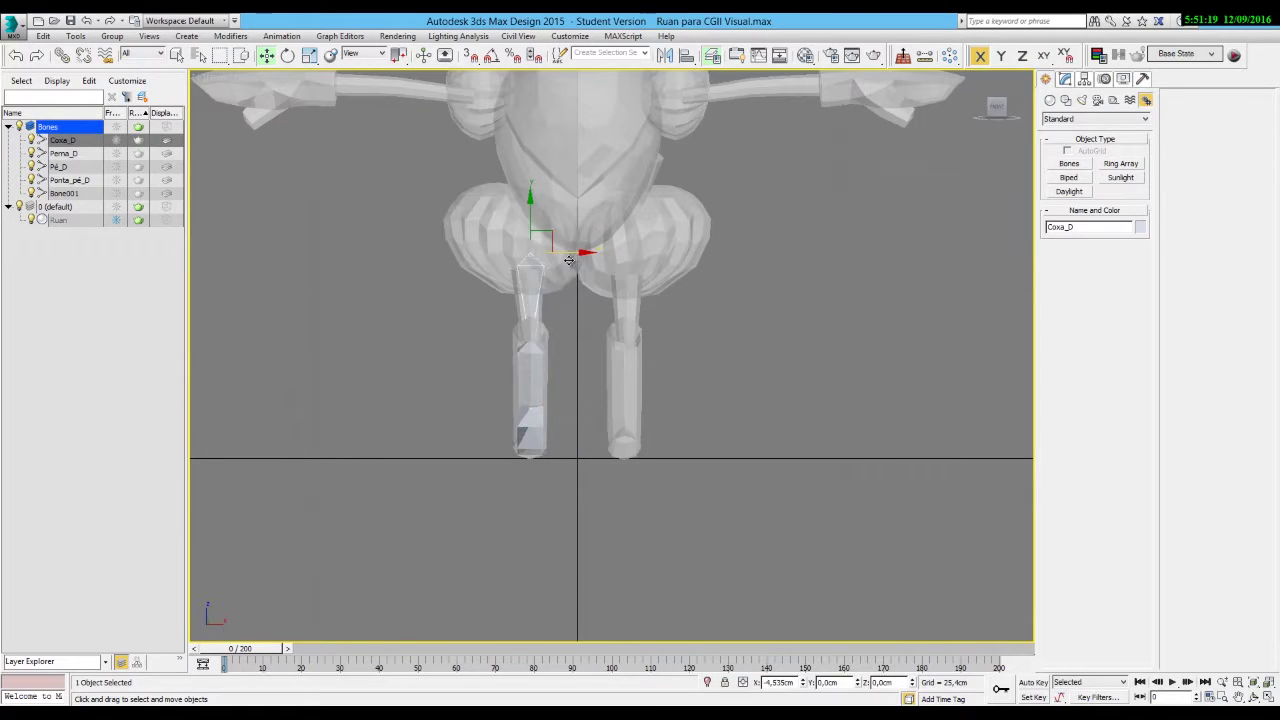
pyautogui.hotkey('ctrl', 'd')
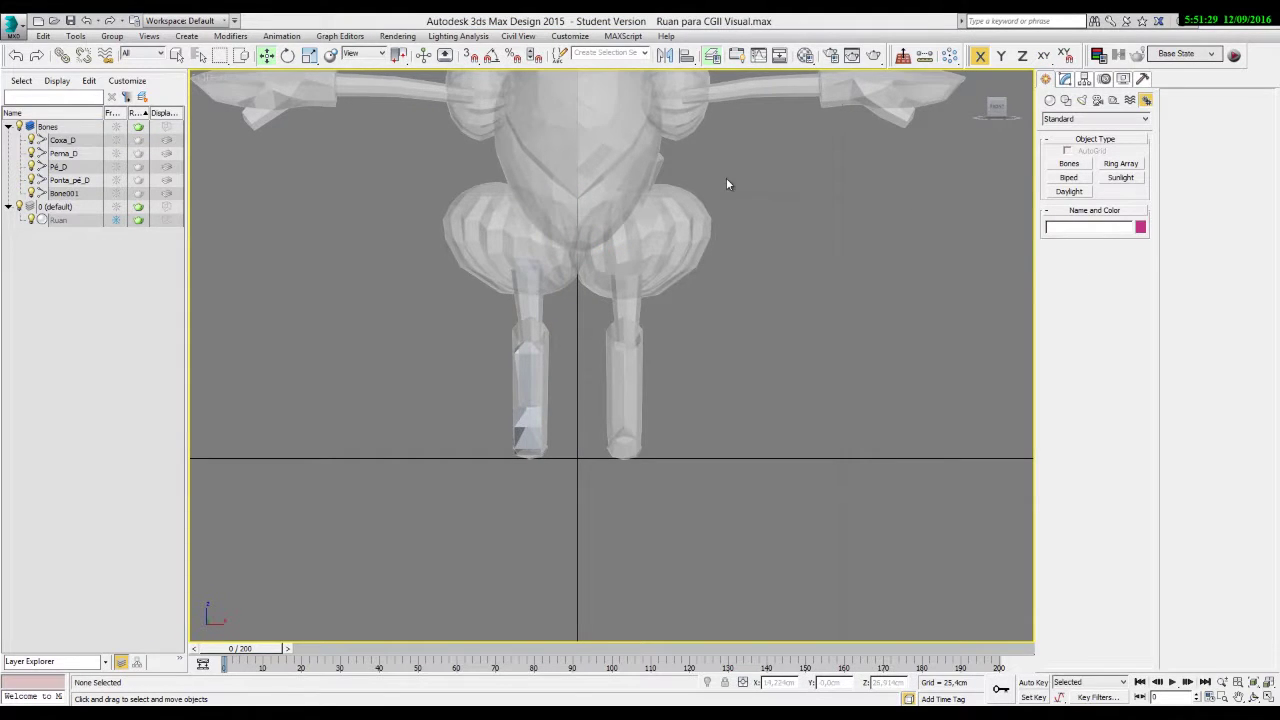
# Clone the whole leg bone chain once as a copy, offset along X towards the other leg.
pyautogui.doubleClick(530, 268)
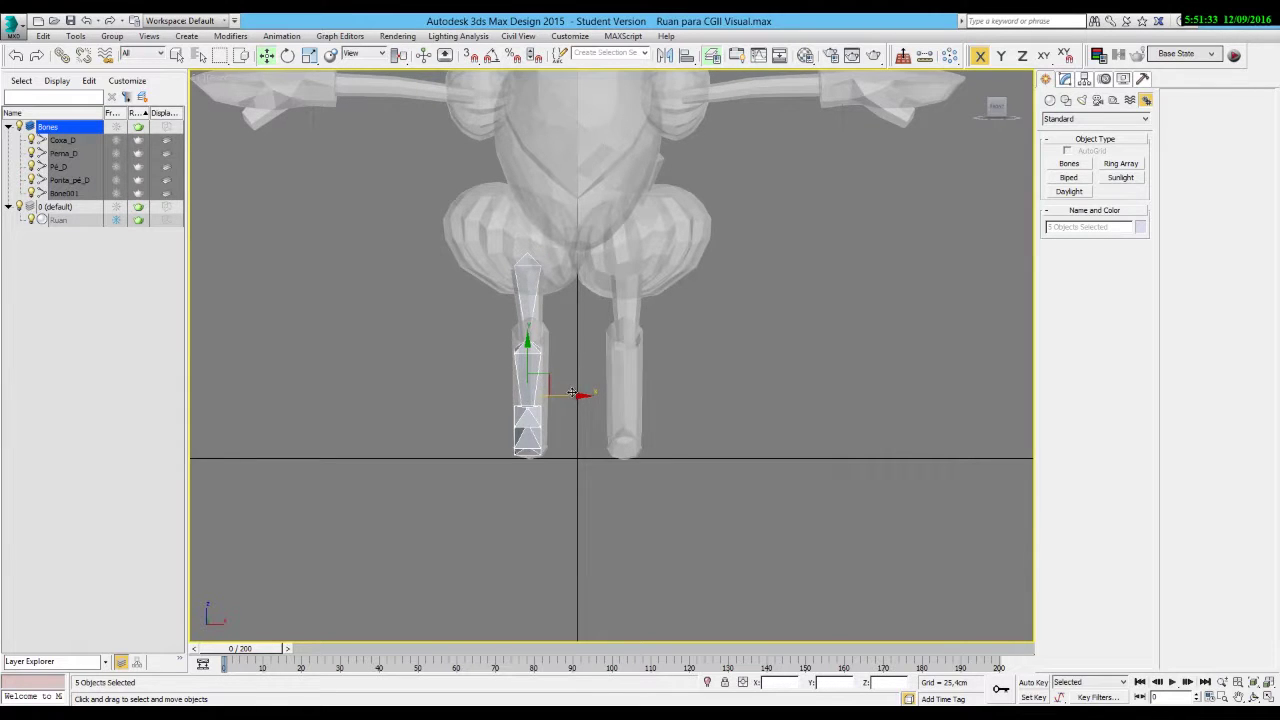
pyautogui.moveTo(574, 396); pyautogui.dragTo(760, 403)
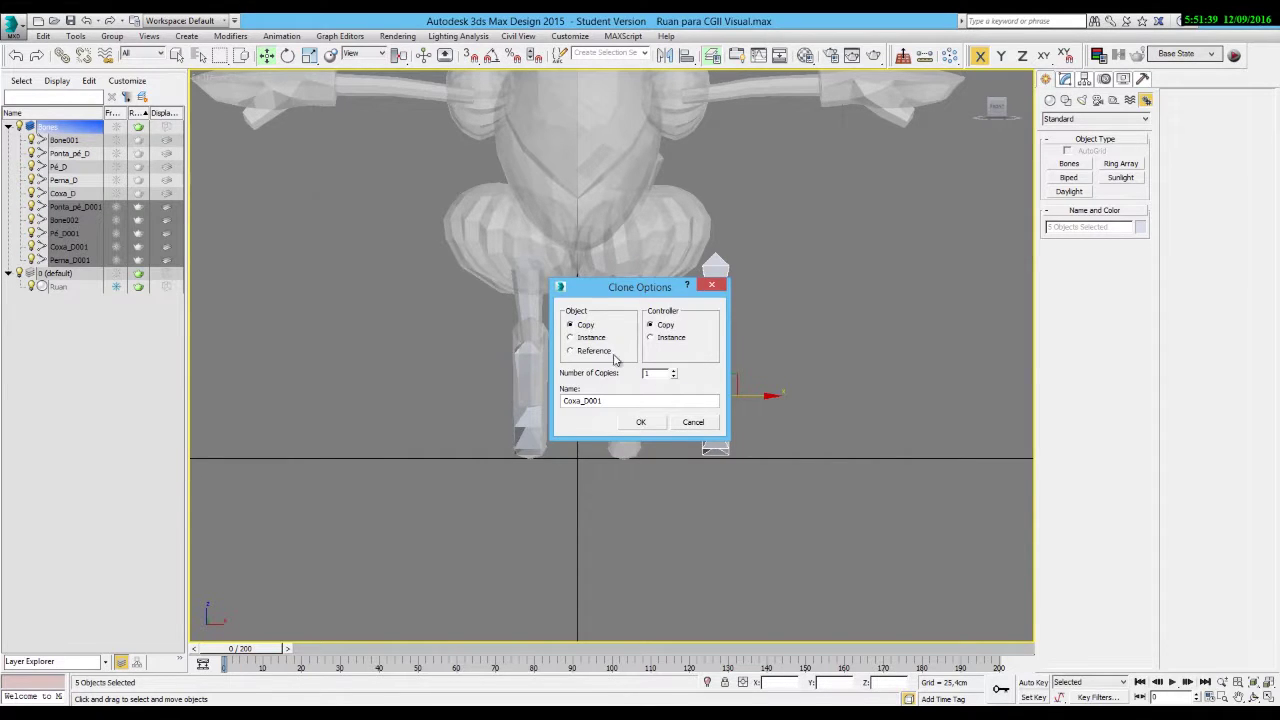
pyautogui.click(641, 422)
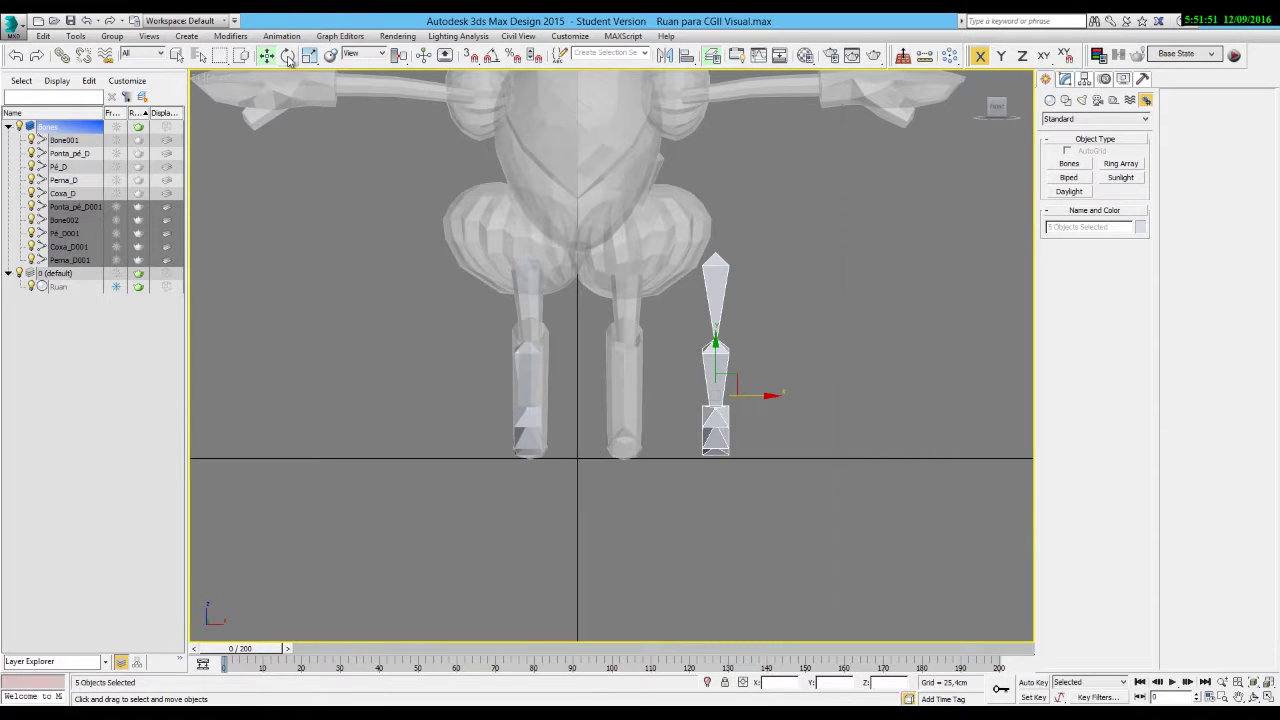
# Copy the X position of Coxa_D to Coxa_D001 and make it positive, 4,791 cm, to place the cloned chain in the opposite leg.
pyautogui.click(364, 53)
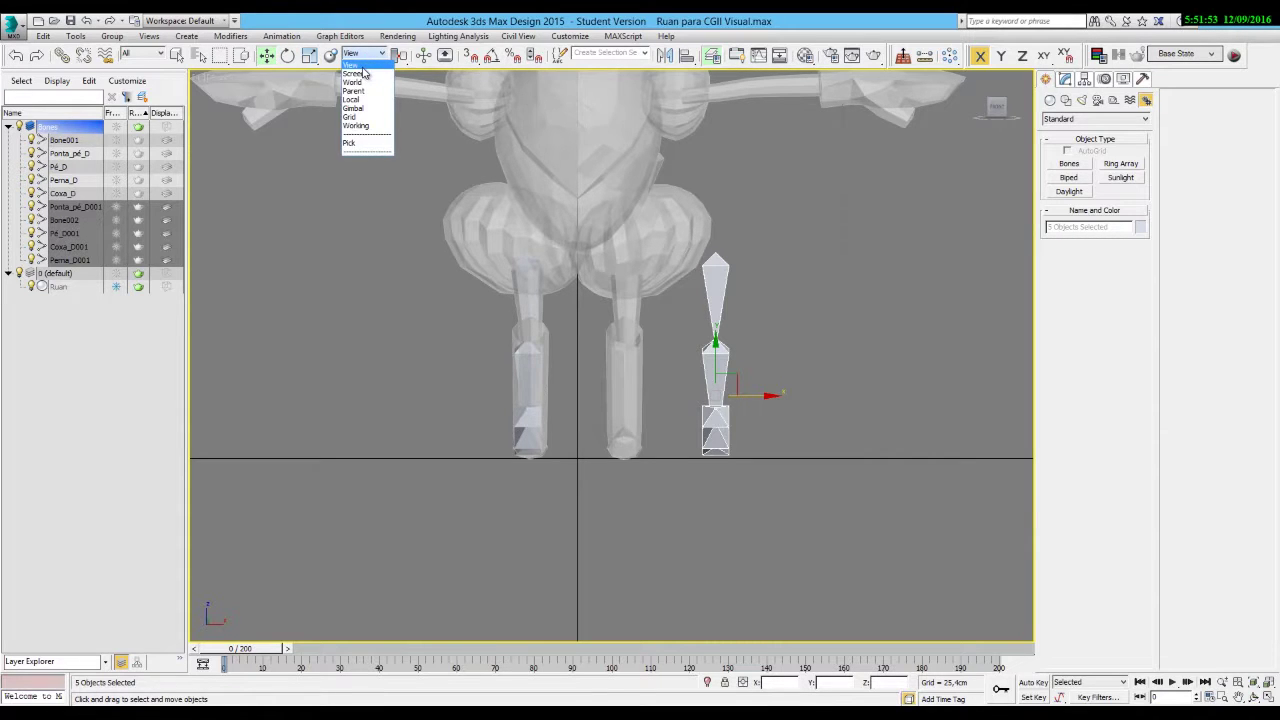
pyautogui.click(363, 67)
pyautogui.click(532, 278)
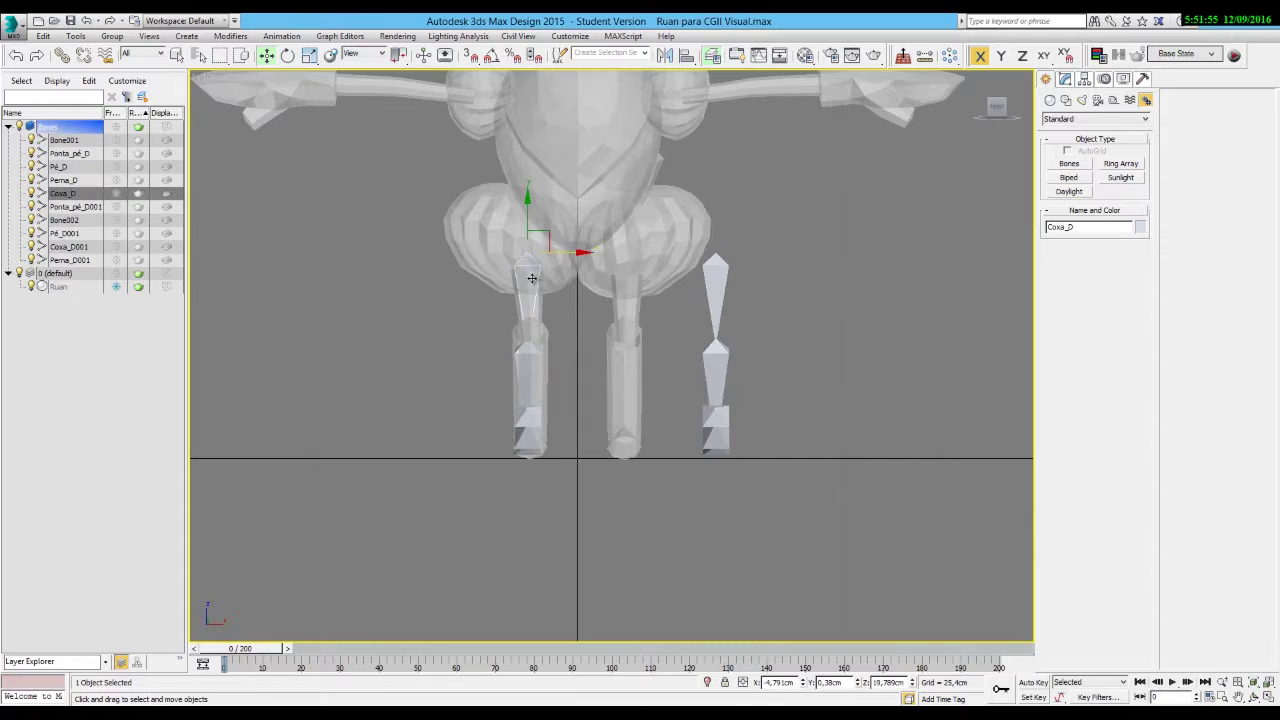
pyautogui.click(788, 682)
pyautogui.rightClick(783, 684)
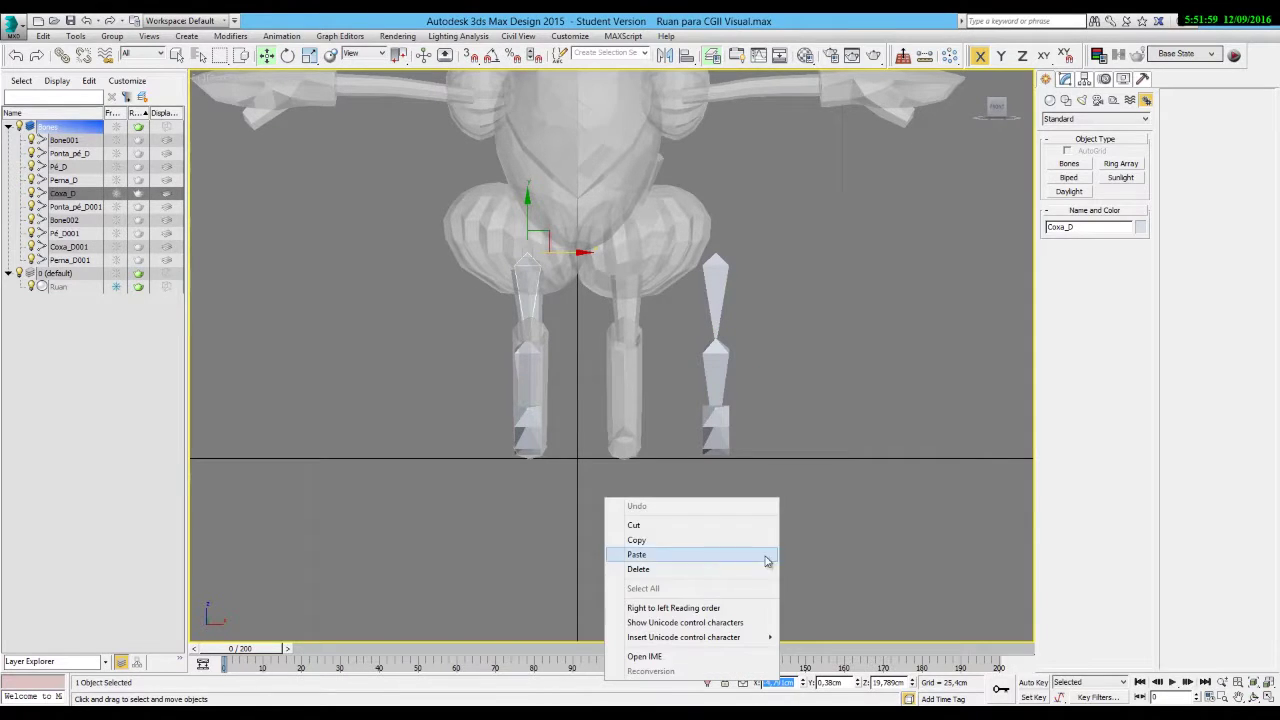
pyautogui.click(665, 542)
pyautogui.click(664, 541)
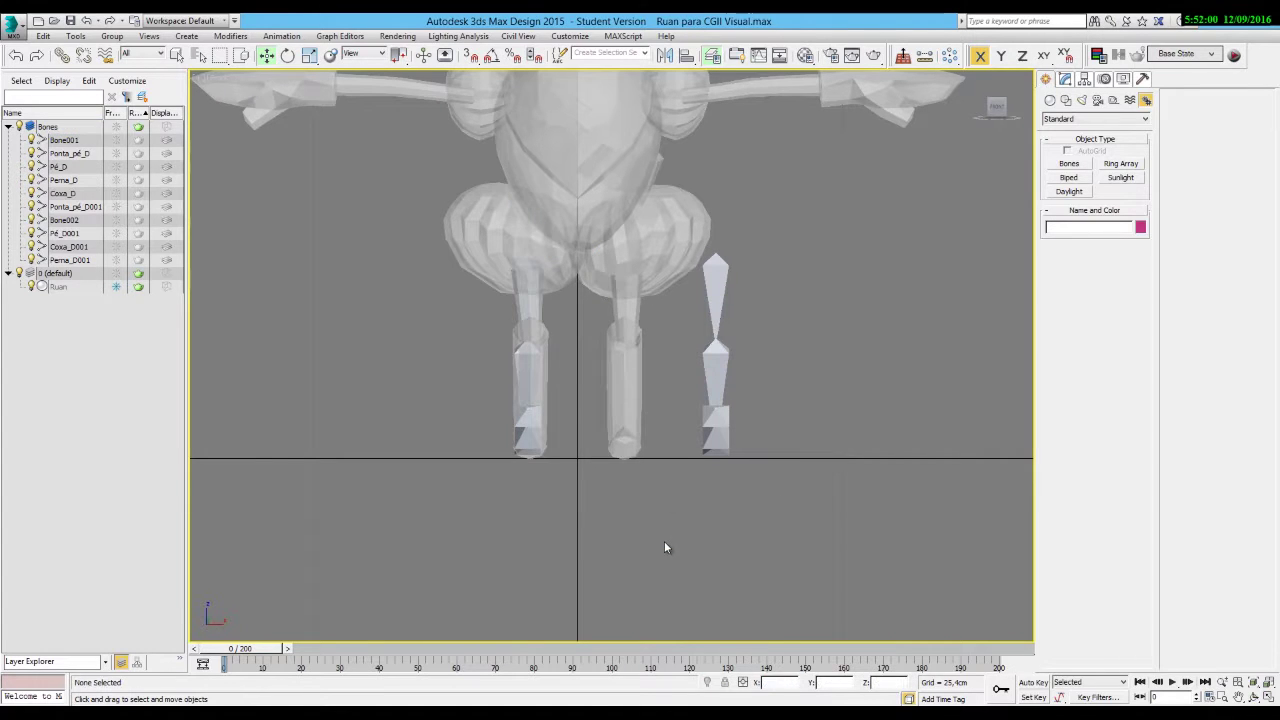
pyautogui.click(717, 279)
pyautogui.click(780, 682)
pyautogui.hotkey('ctrl', 'v')
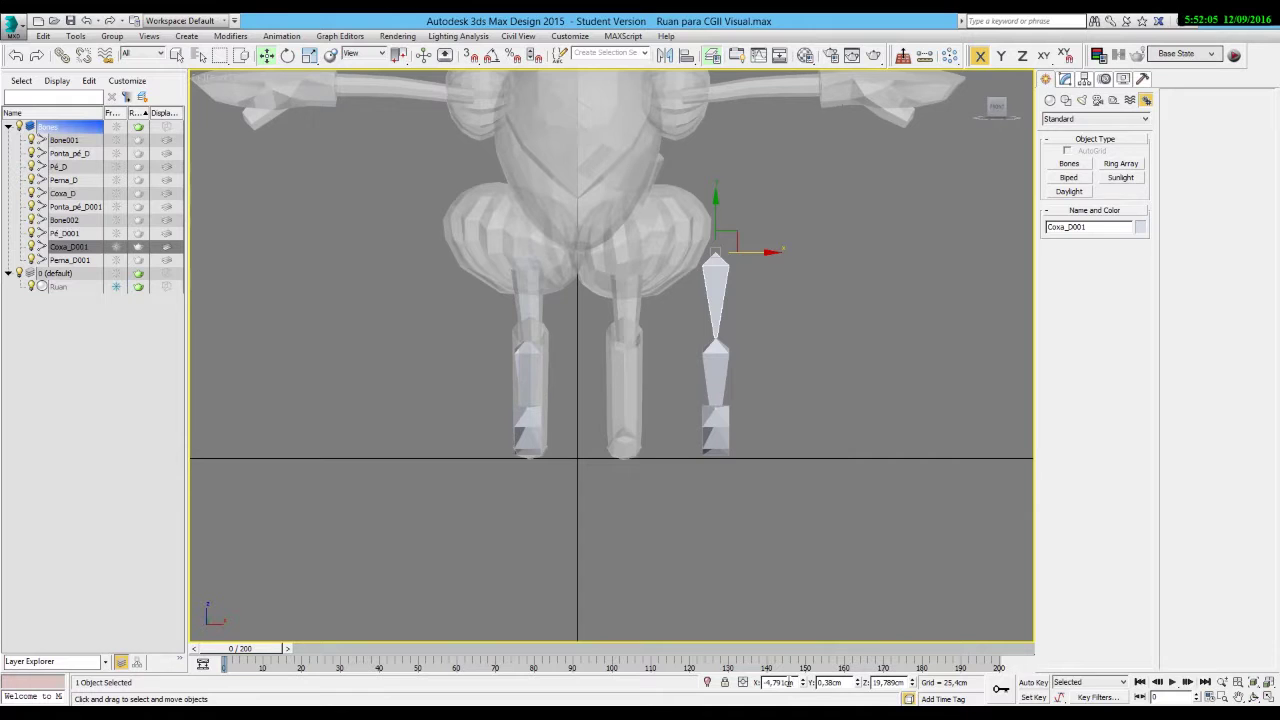
pyautogui.press('Return')
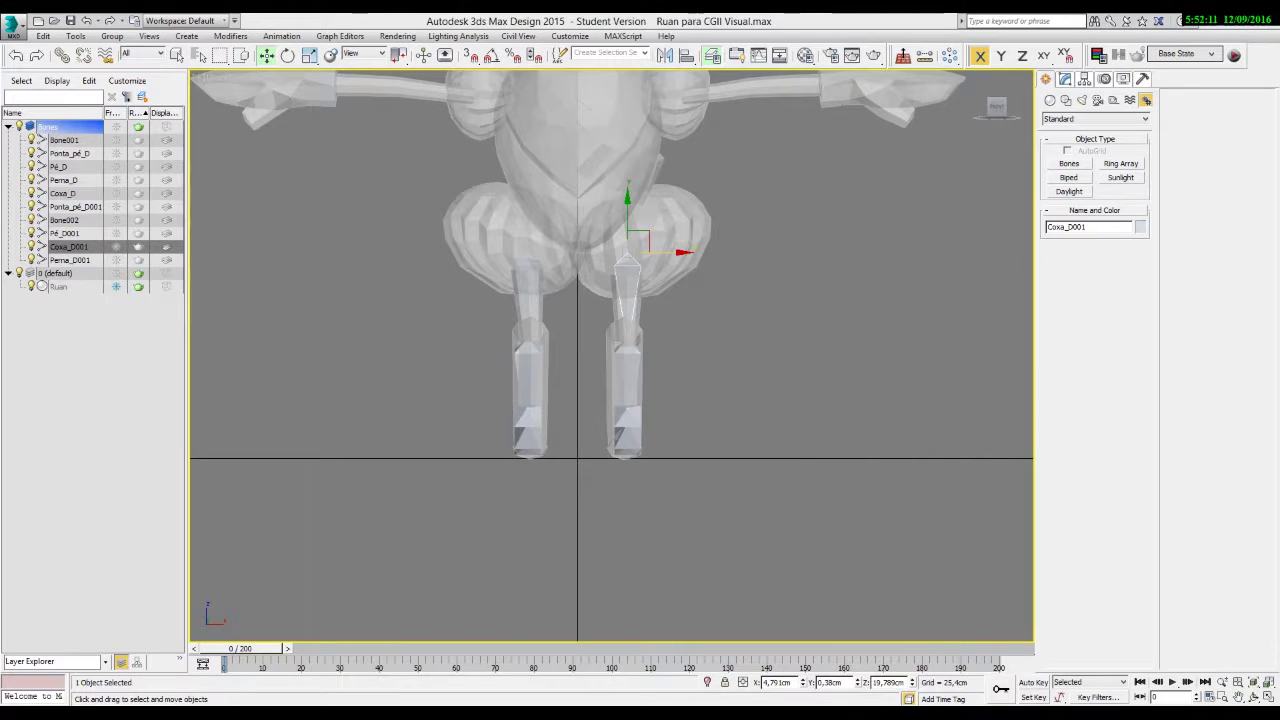
pyautogui.click(633, 279)
pyautogui.click(633, 279)
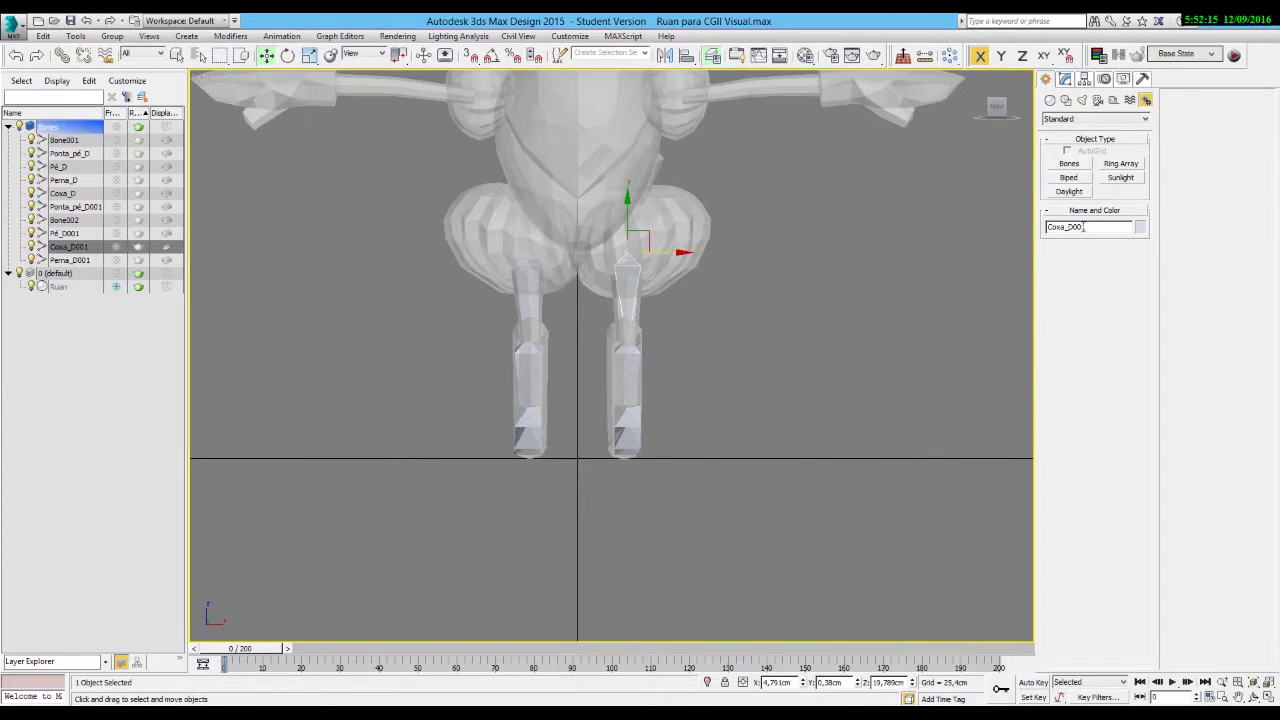
pyautogui.click(634, 372)
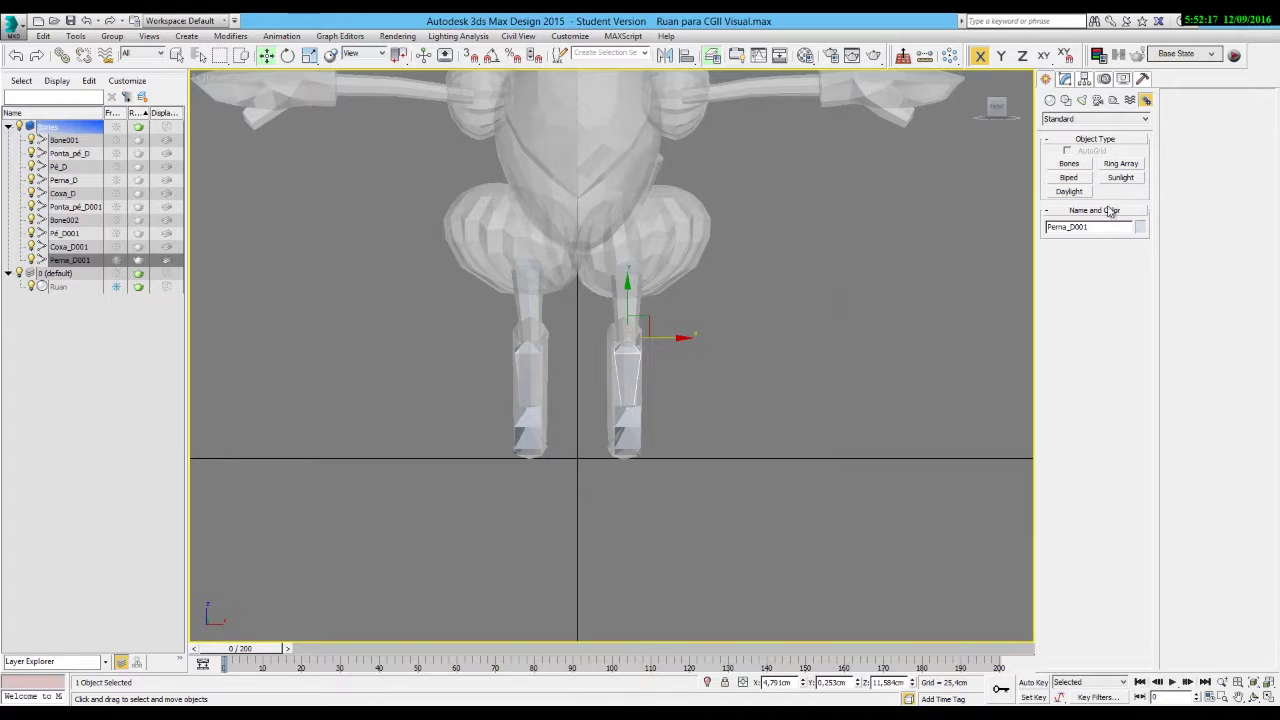
pyautogui.click(912, 350)
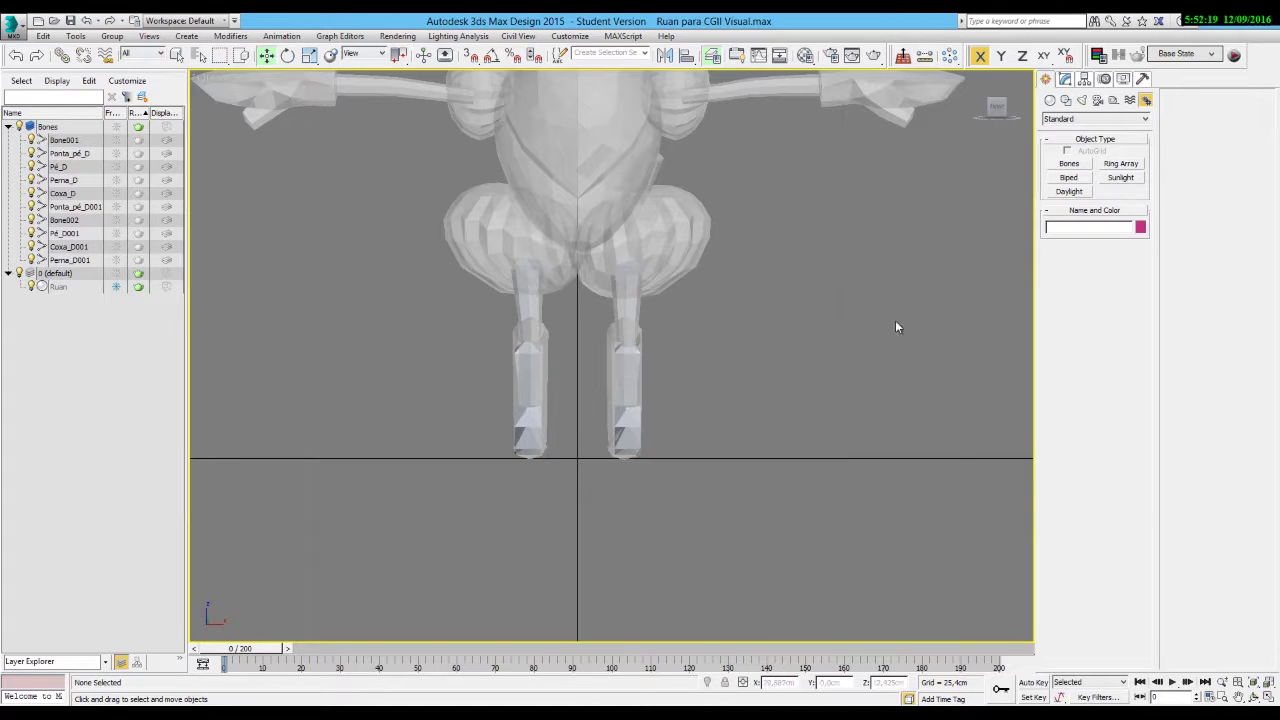
# Open Rename Objects, turn off Base Name and set it to remove the last 4 digits.
pyautogui.click(75, 36)
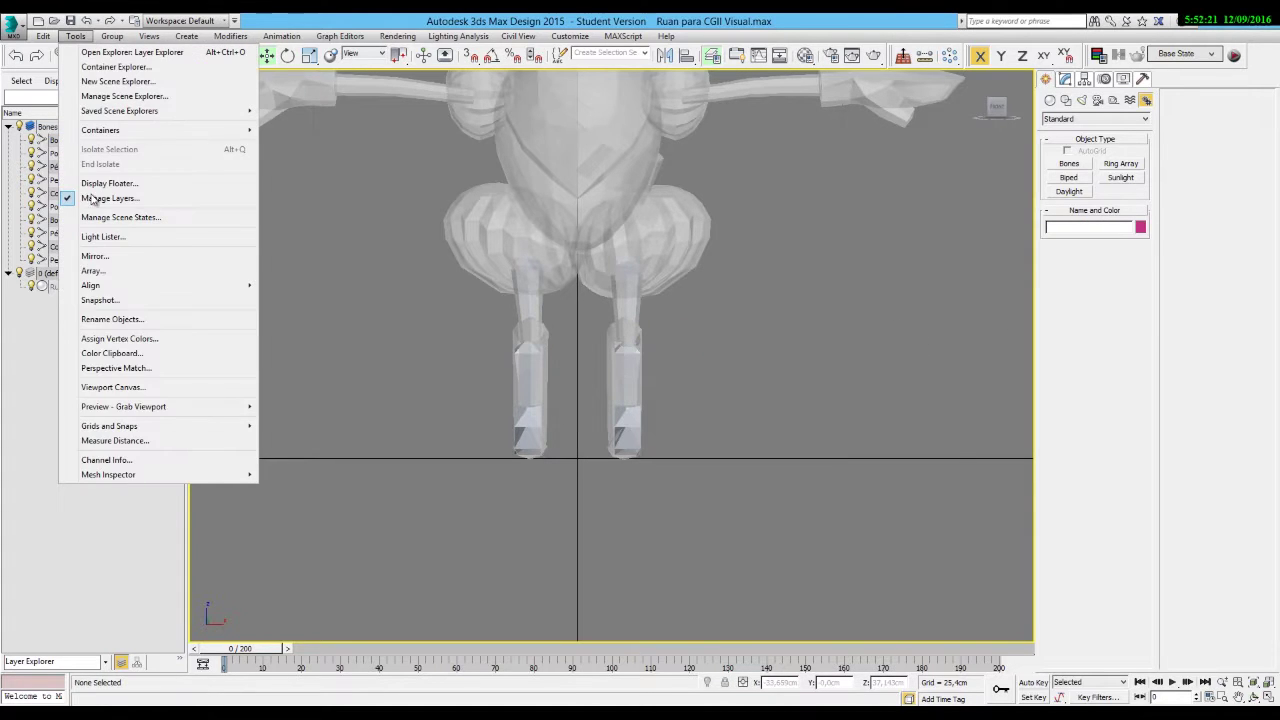
pyautogui.moveTo(125, 403)
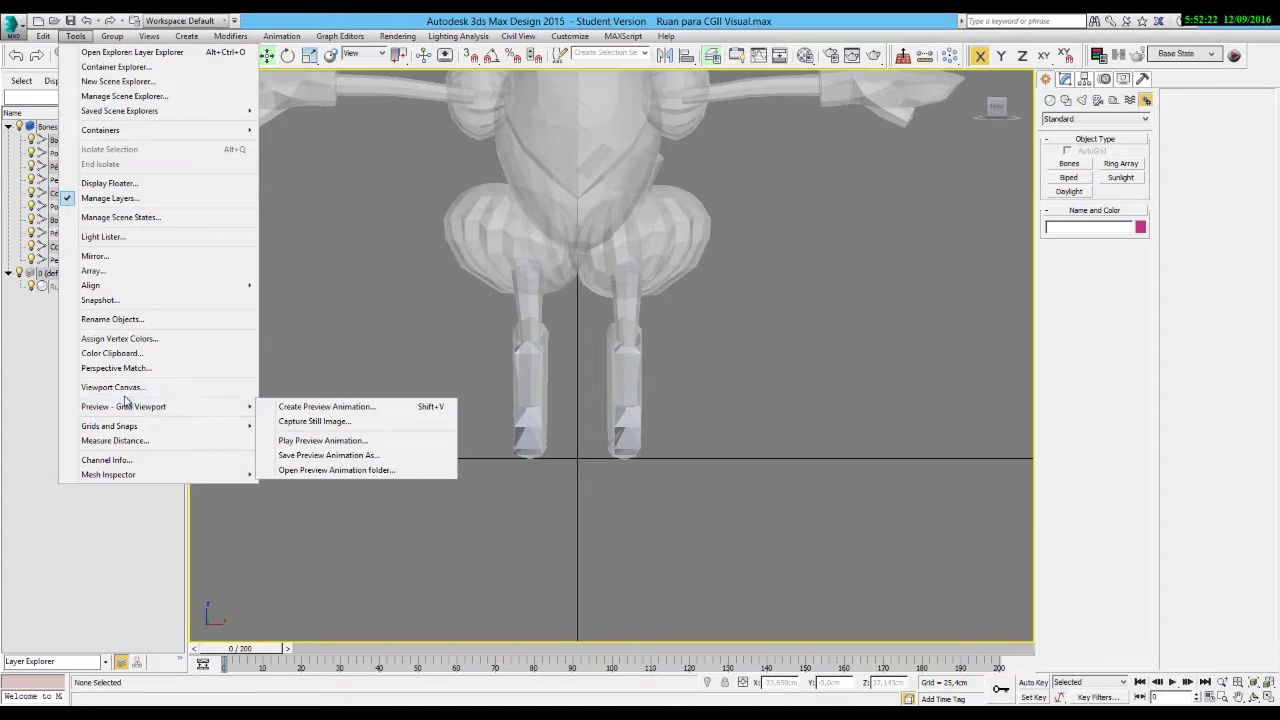
pyautogui.click(125, 320)
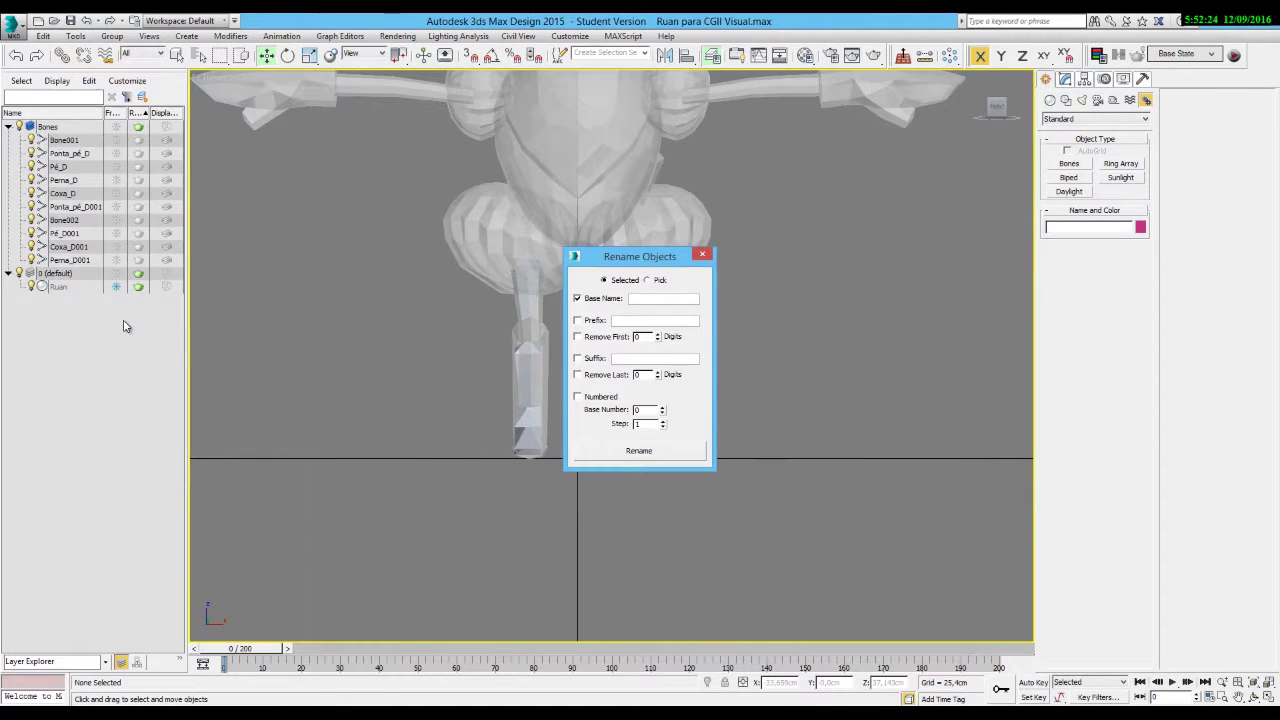
pyautogui.moveTo(622, 260); pyautogui.dragTo(791, 253)
pyautogui.click(746, 292)
pyautogui.click(746, 368)
pyautogui.click(827, 367)
pyautogui.click(827, 367)
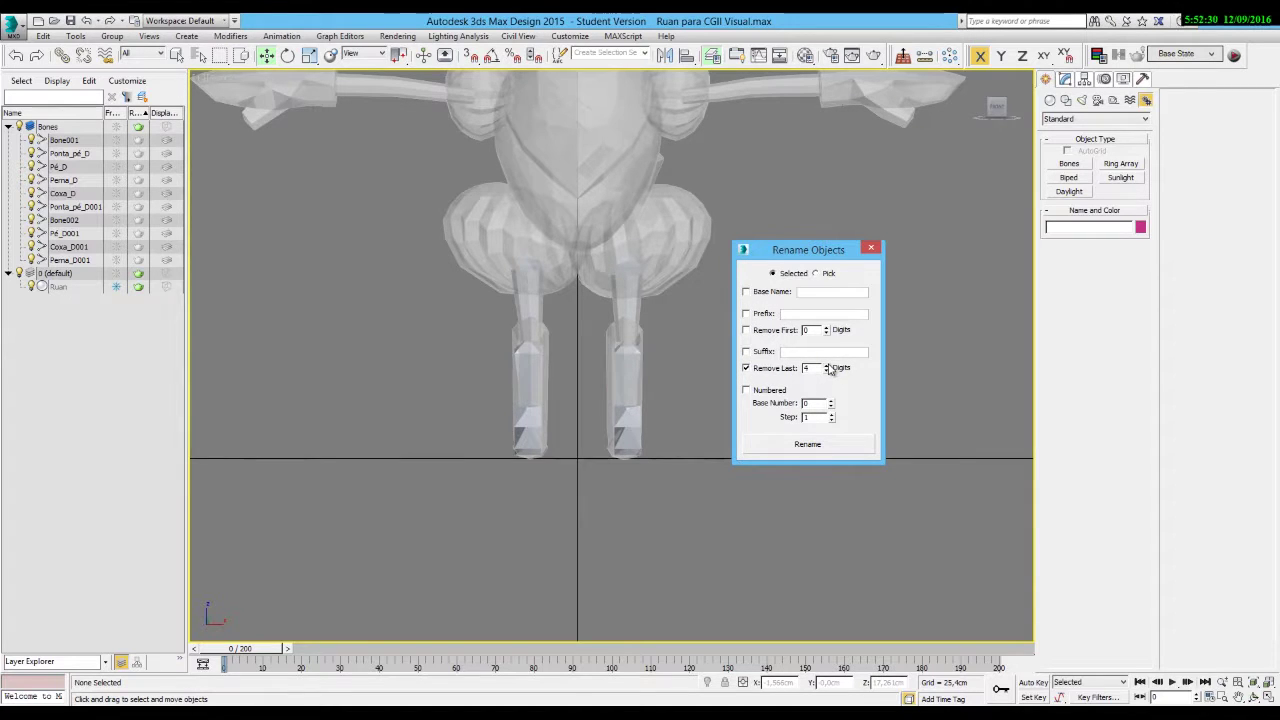
# Add the suffix L, rename all bones of the cloned leg chain with these settings and close the dialog.
pyautogui.click(746, 351)
pyautogui.click(794, 352)
pyautogui.write('E')
pyautogui.doubleClick(624, 290)
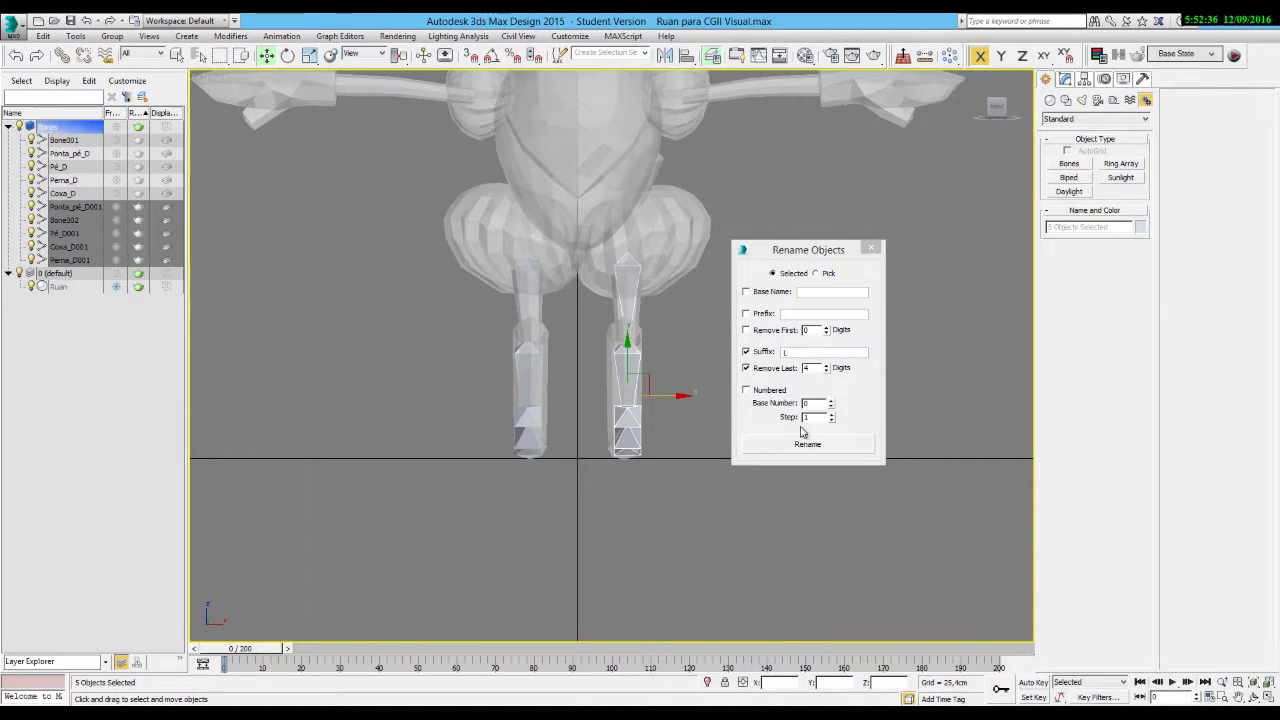
pyautogui.click(822, 450)
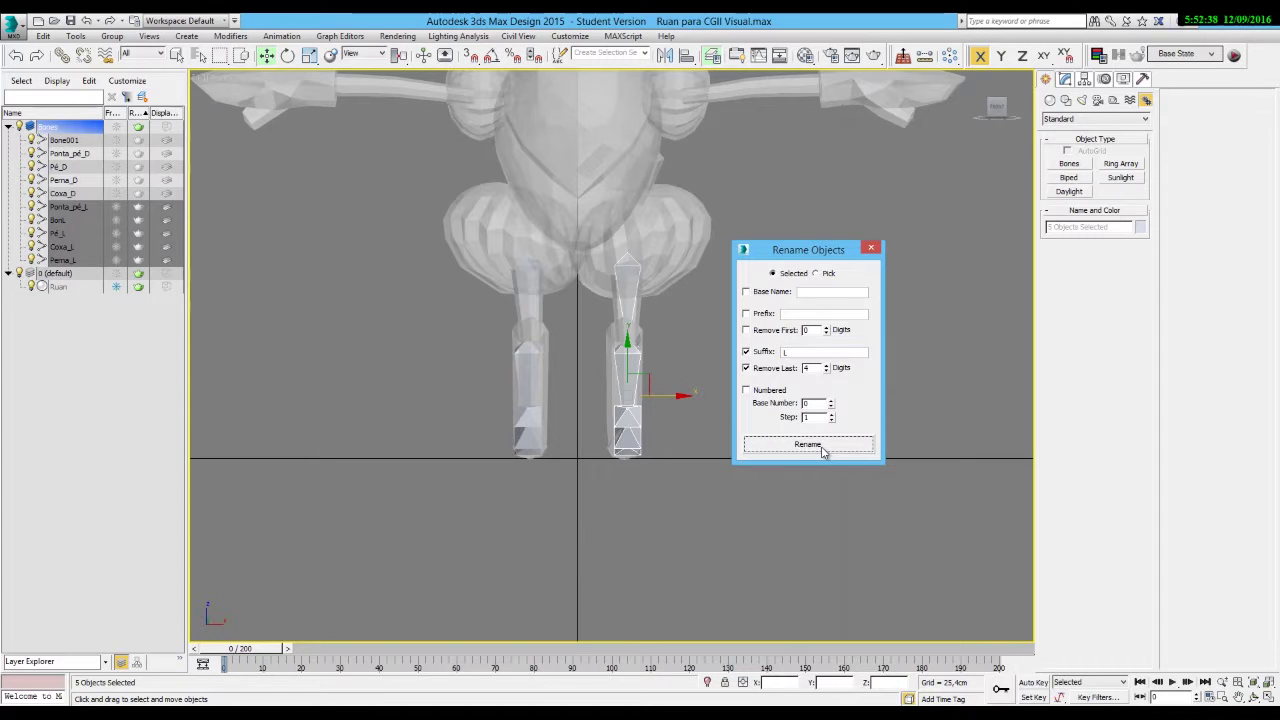
pyautogui.click(872, 247)
pyautogui.click(631, 266)
pyautogui.click(624, 269)
pyautogui.click(629, 360)
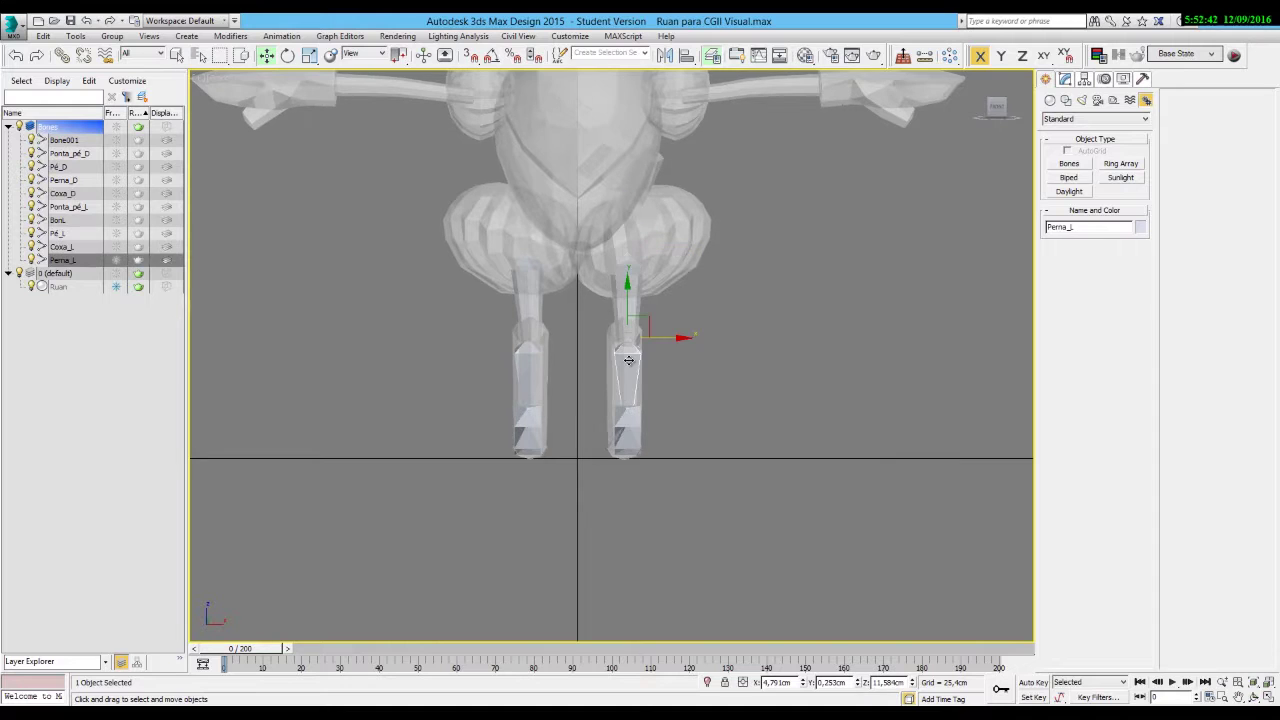
pyautogui.click(629, 417)
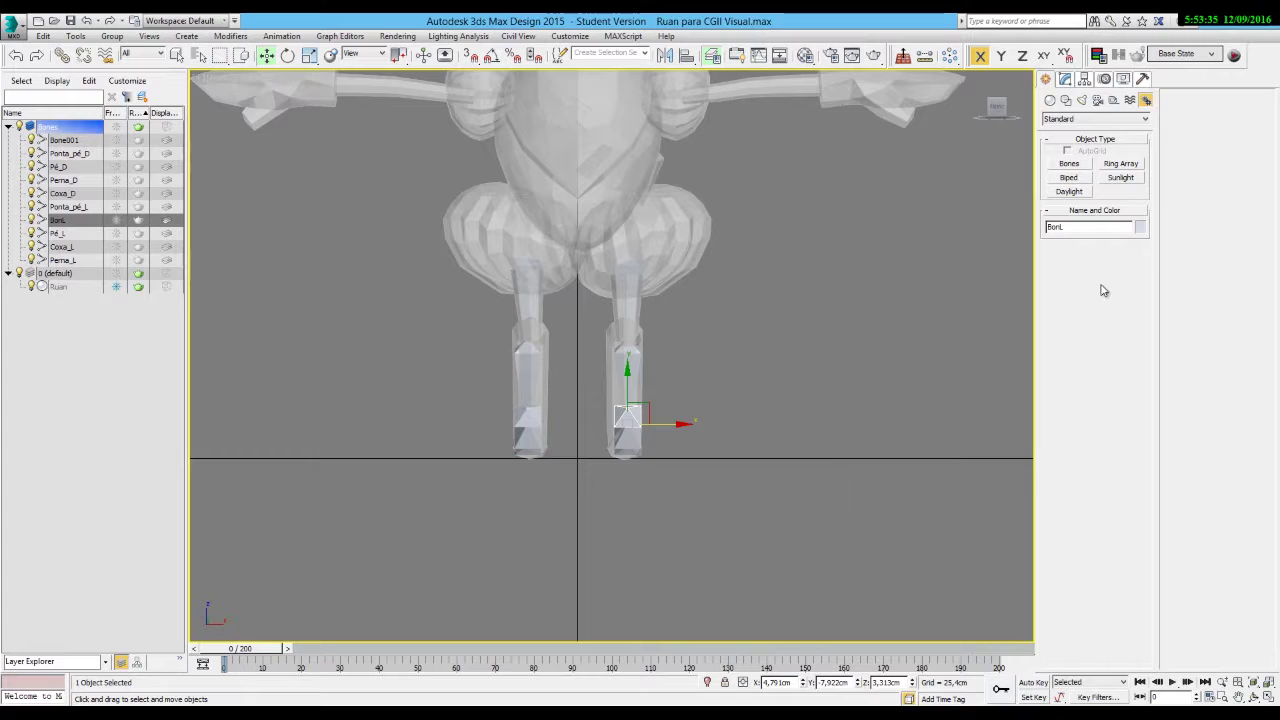
# Activate the Rotate tool and set its reference coordinate system to Local.
pyautogui.click(287, 56)
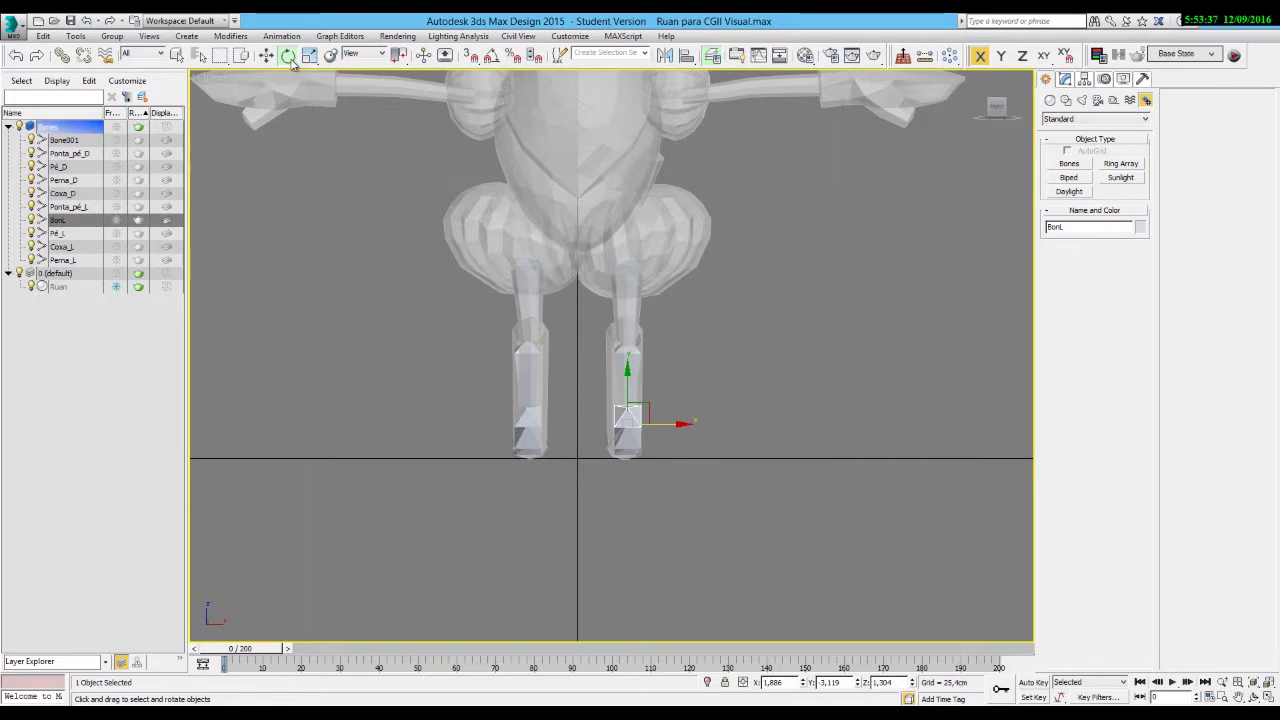
pyautogui.click(362, 53)
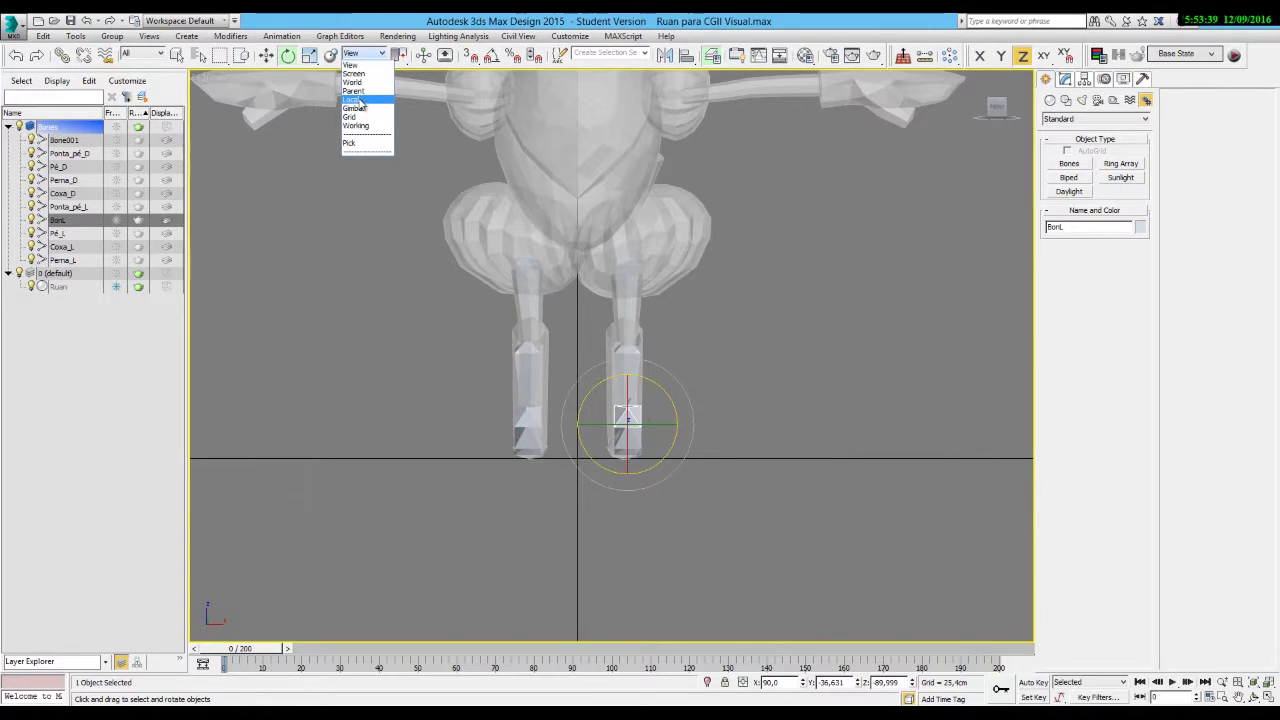
pyautogui.click(362, 100)
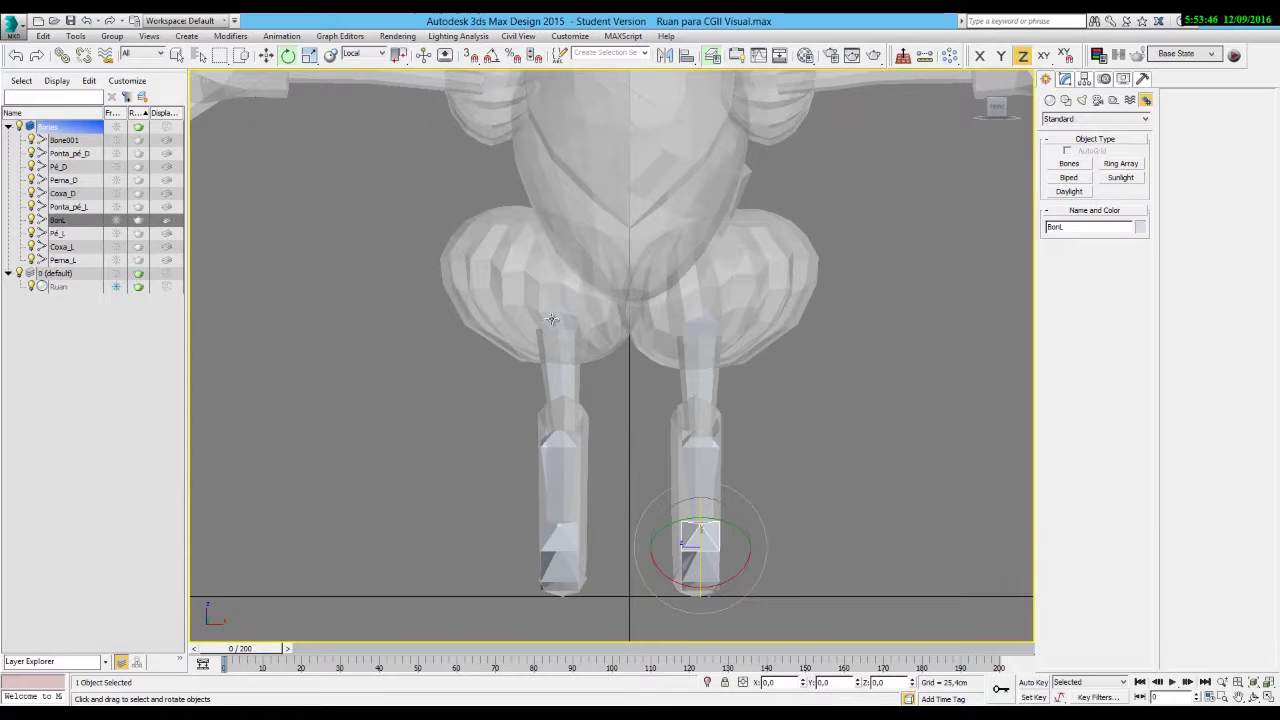
# Select the thigh bone Coxa_D and hide the 0 (default) layer with the character mesh.
pyautogui.keyDown('alt'); pyautogui.moveTo(548, 320); pyautogui.dragTo(576, 350, button='middle'); pyautogui.keyUp('alt')
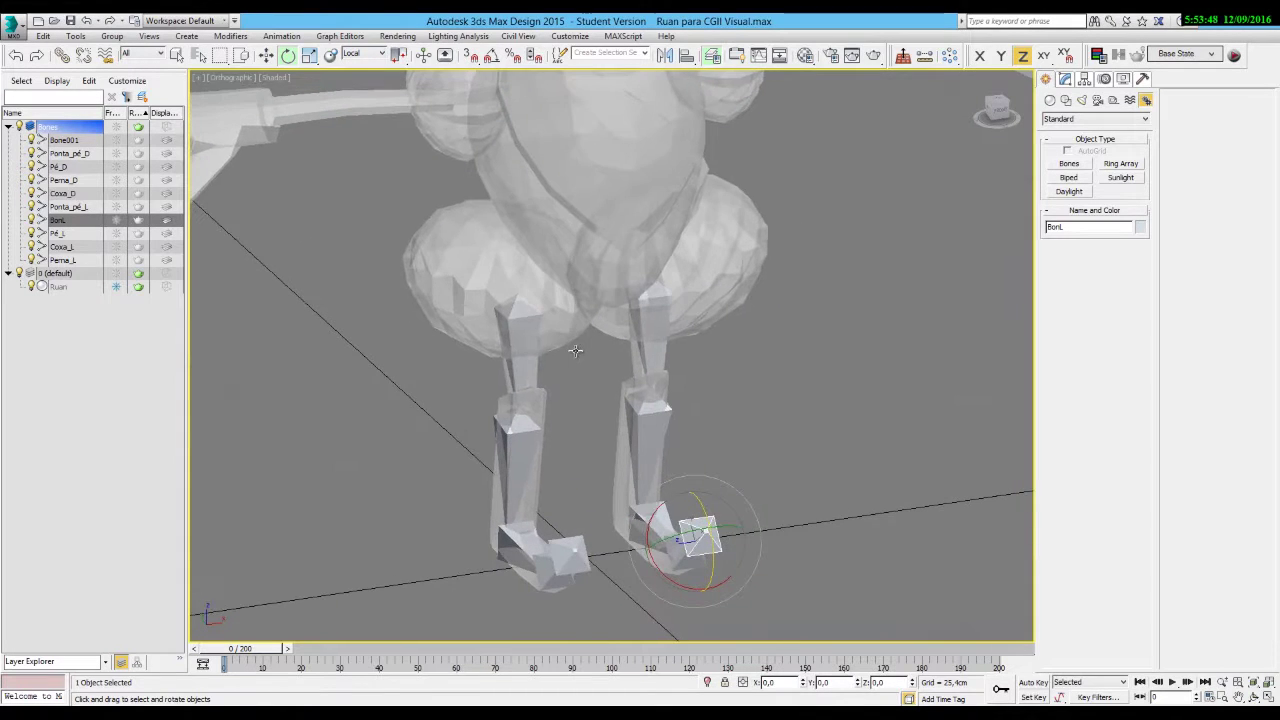
pyautogui.click(517, 310)
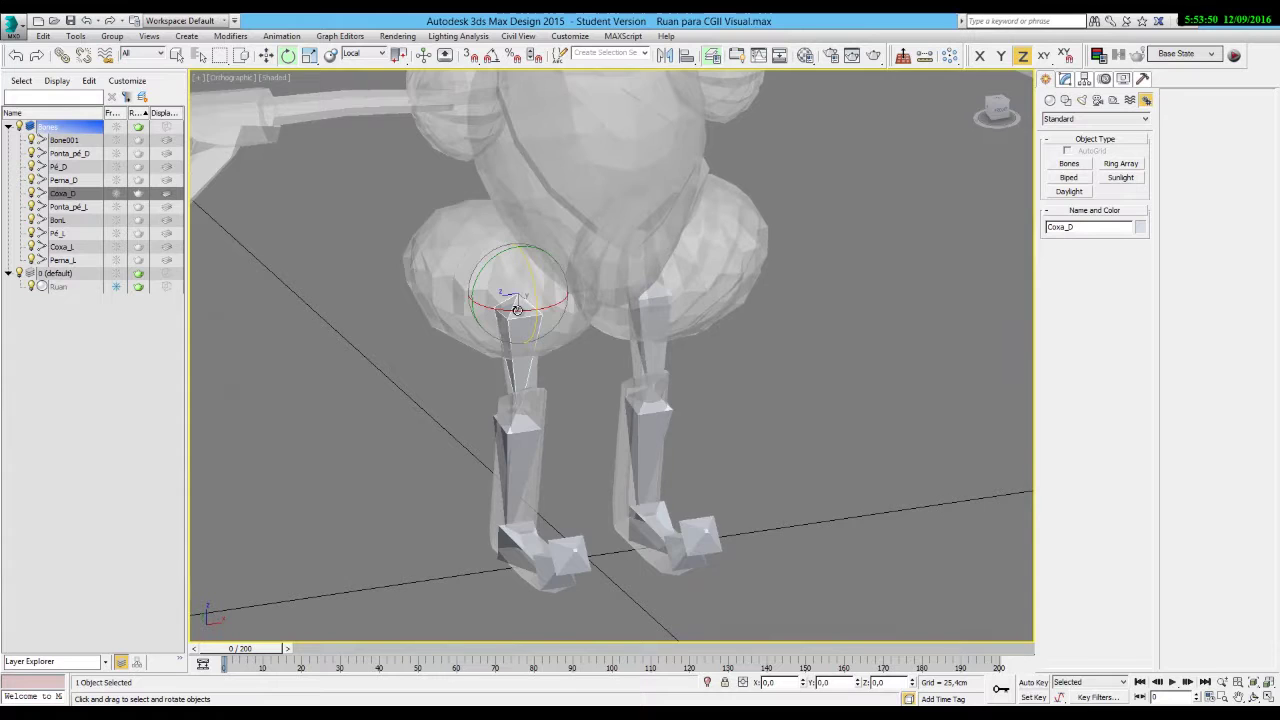
pyautogui.scroll(2, 517, 310)
pyautogui.scroll(4, 517, 310)
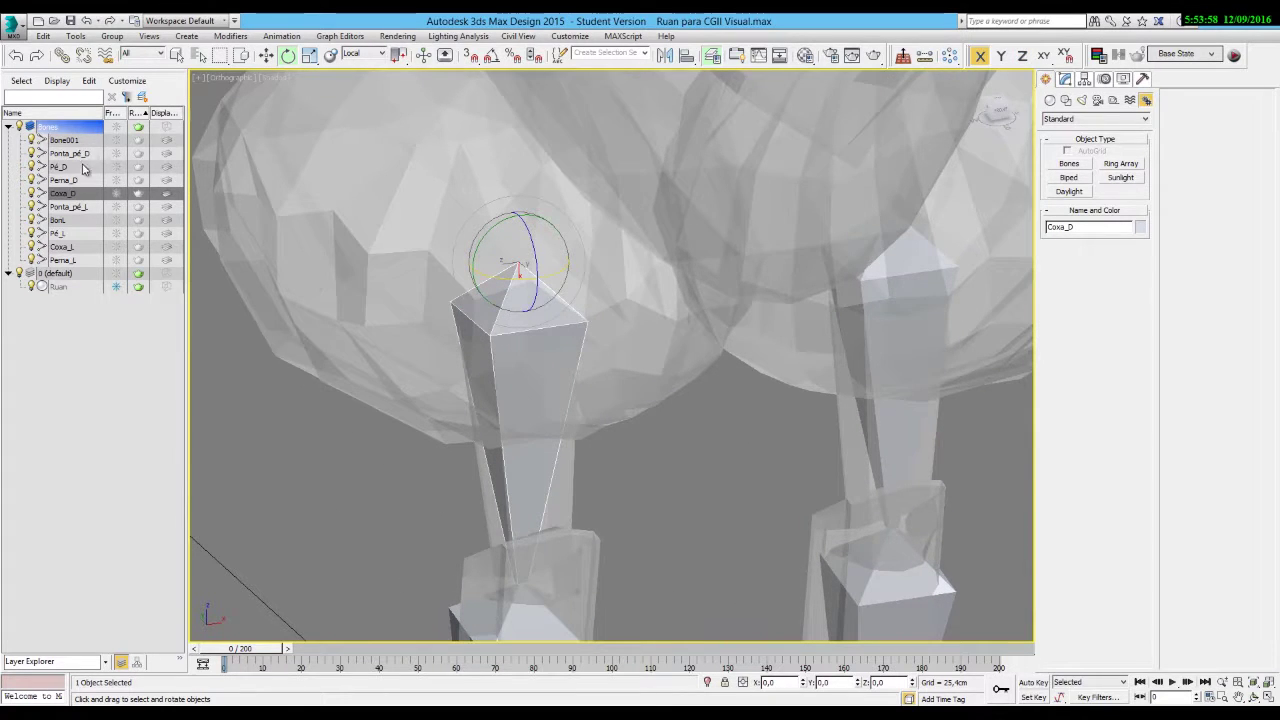
pyautogui.click(19, 275)
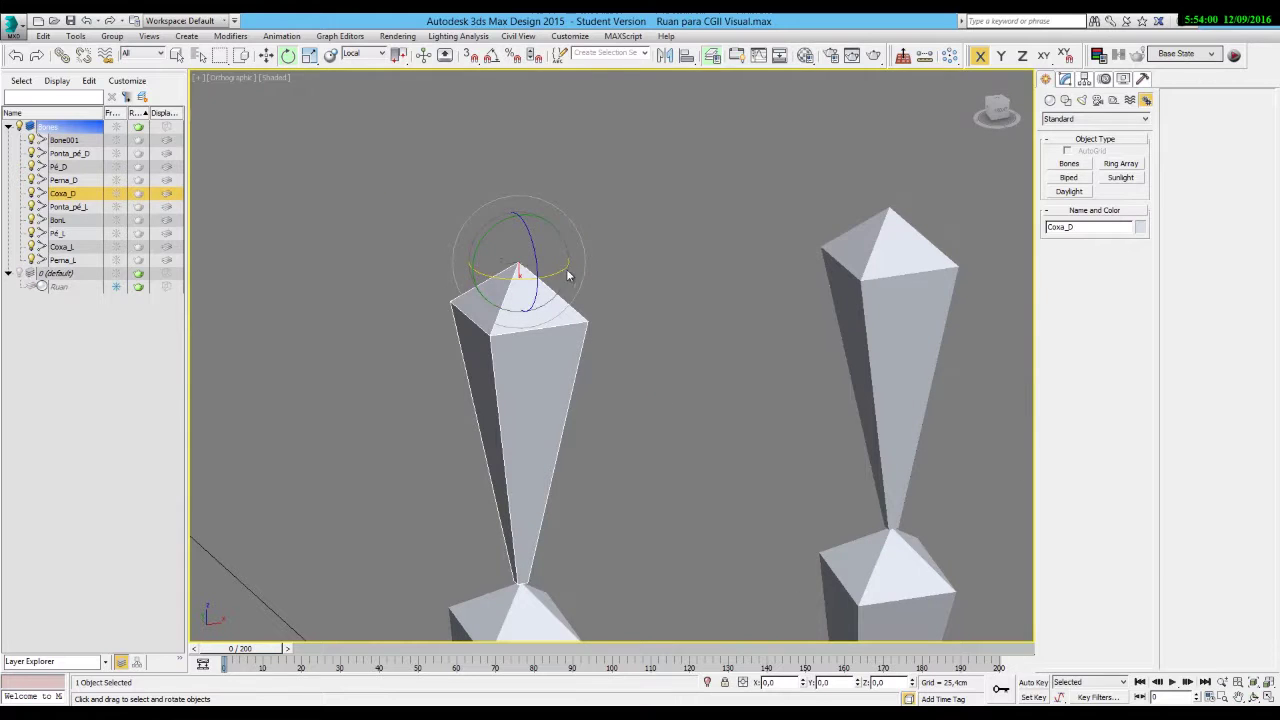
# Test-rotate the Coxa_D and Coxa_L thigh bones about their local X axes, cancelling each rotation.
pyautogui.moveTo(559, 271); pyautogui.dragTo(510, 285)
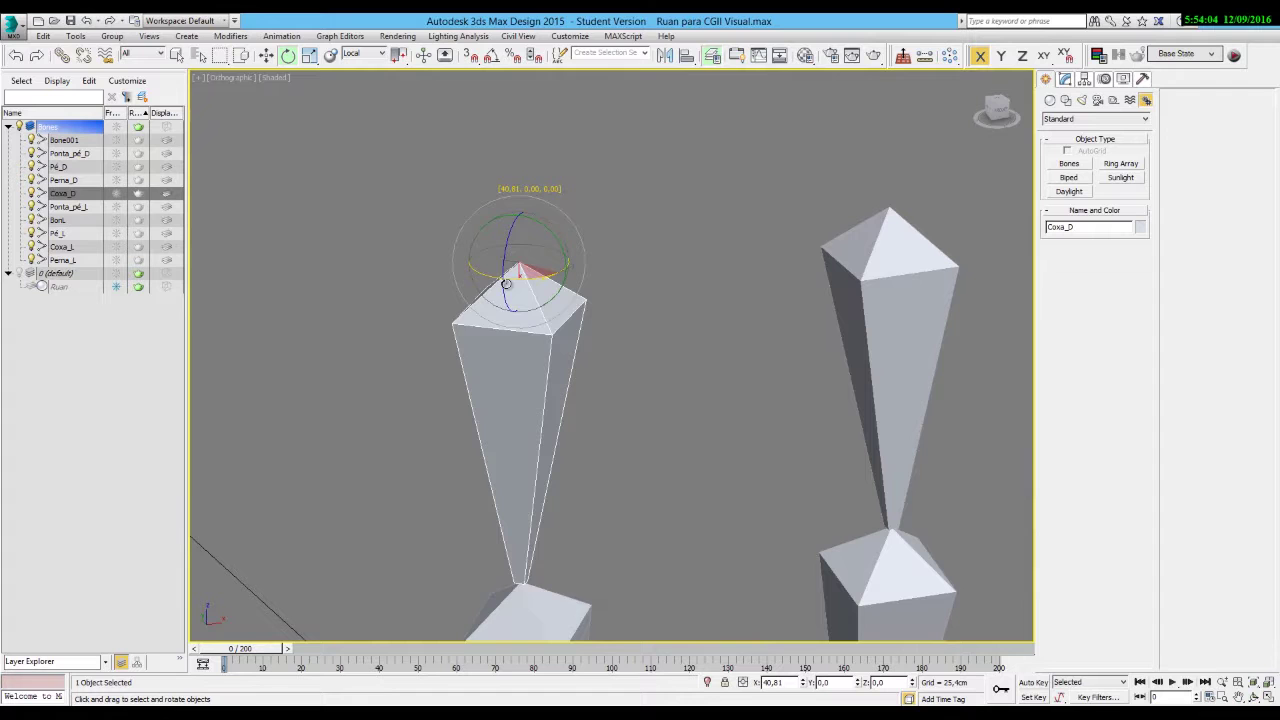
pyautogui.rightClick(510, 285)
pyautogui.click(890, 275)
pyautogui.moveTo(922, 218); pyautogui.dragTo(896, 230)
pyautogui.rightClick(896, 230)
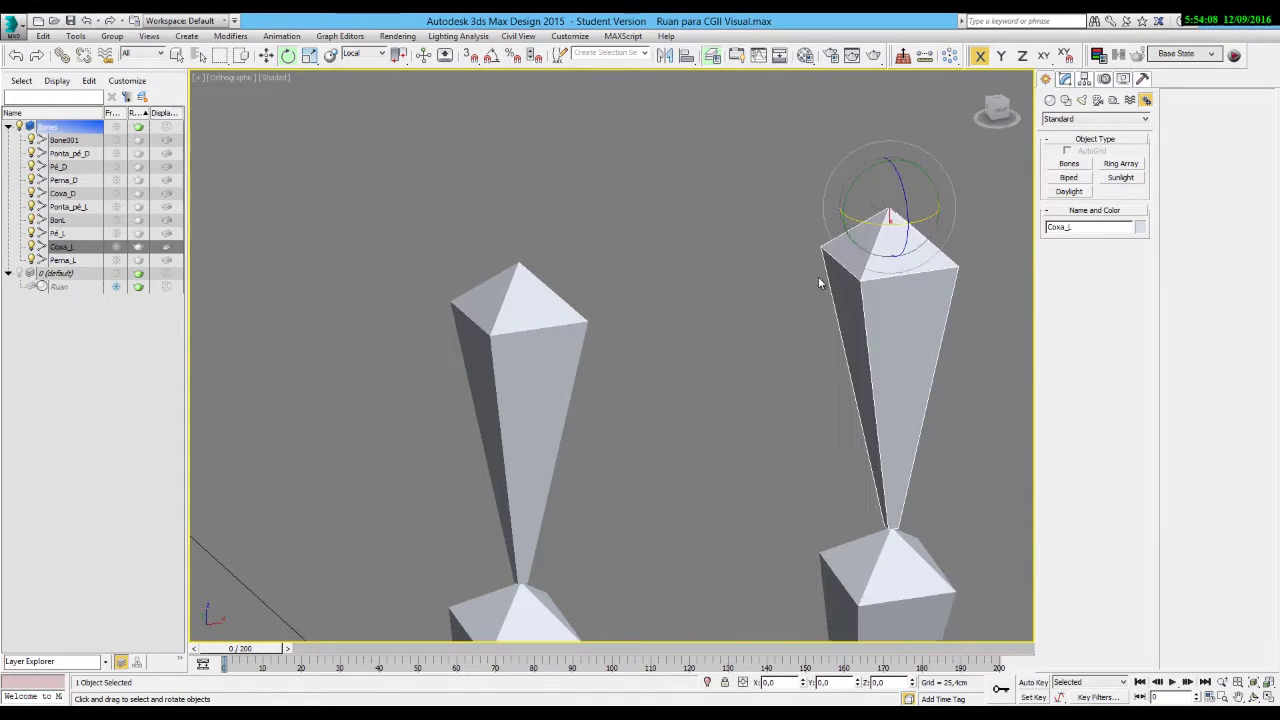
# Test-rotate Coxa_D and Coxa_L about their local Z axes to compare directions, cancelling each rotation.
pyautogui.click(523, 331)
pyautogui.moveTo(527, 234); pyautogui.dragTo(545, 301)
pyautogui.rightClick(545, 301)
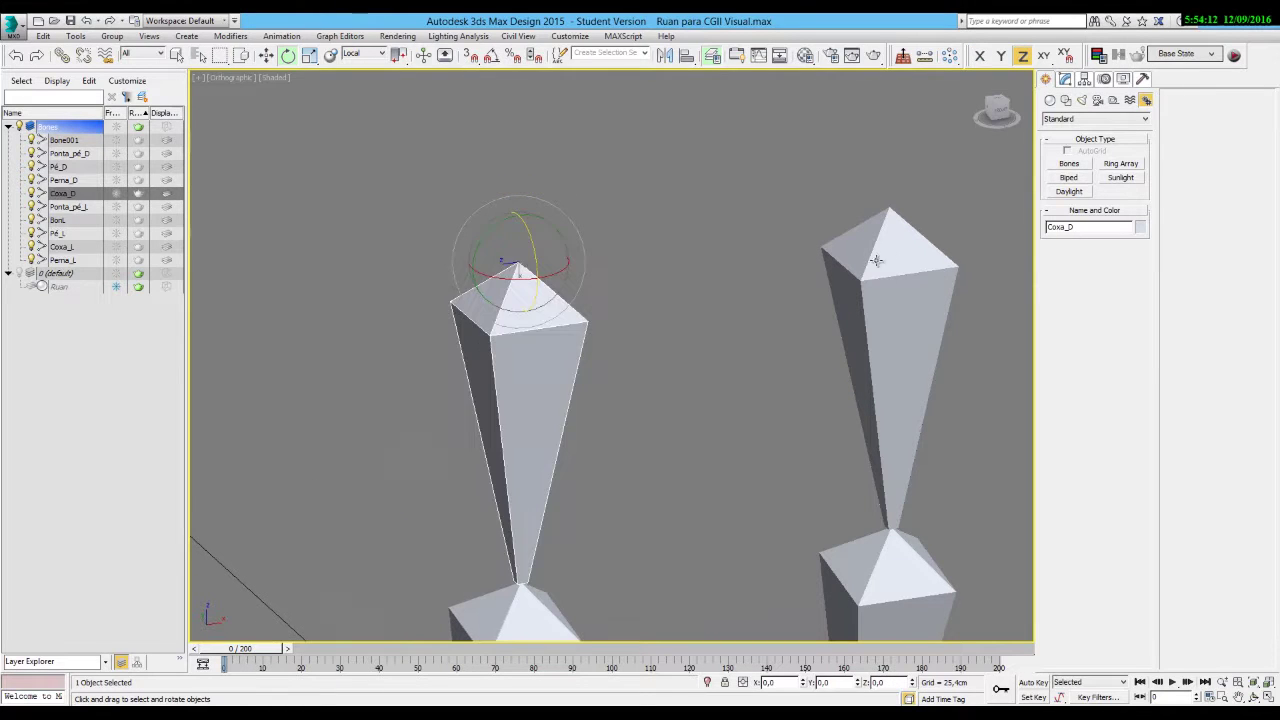
pyautogui.click(888, 228)
pyautogui.moveTo(901, 185); pyautogui.dragTo(905, 215)
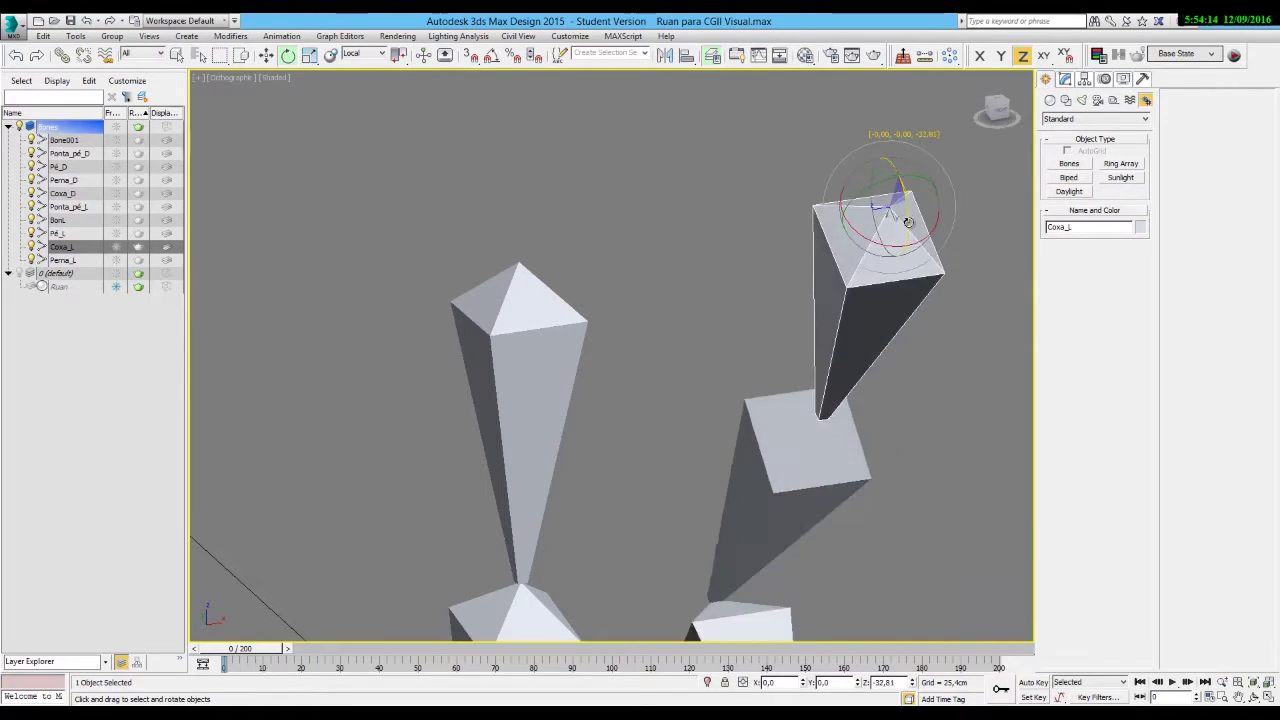
pyautogui.rightClick(905, 215)
# Test-rotate Coxa_L and Coxa_D about their local Y axes to compare directions, cancelling each rotation.
pyautogui.moveTo(861, 176); pyautogui.dragTo(844, 206)
pyautogui.rightClick(844, 206)
pyautogui.click(545, 322)
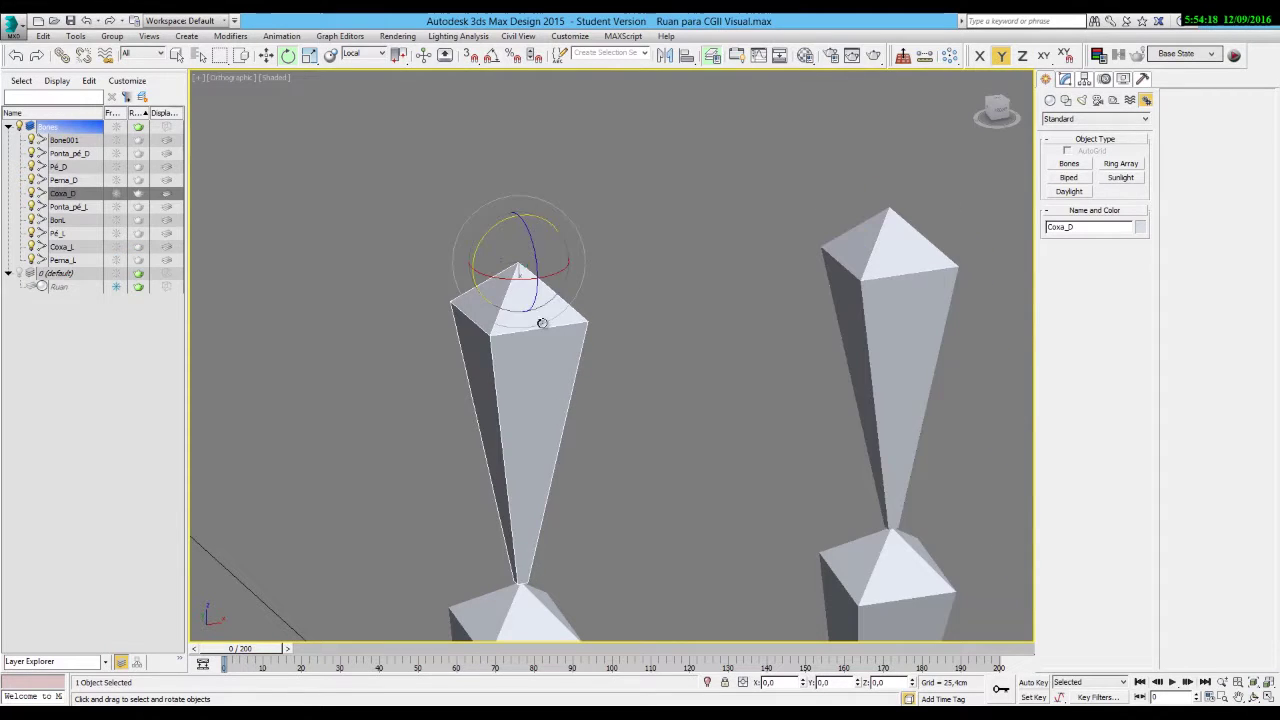
pyautogui.moveTo(497, 229); pyautogui.dragTo(528, 213)
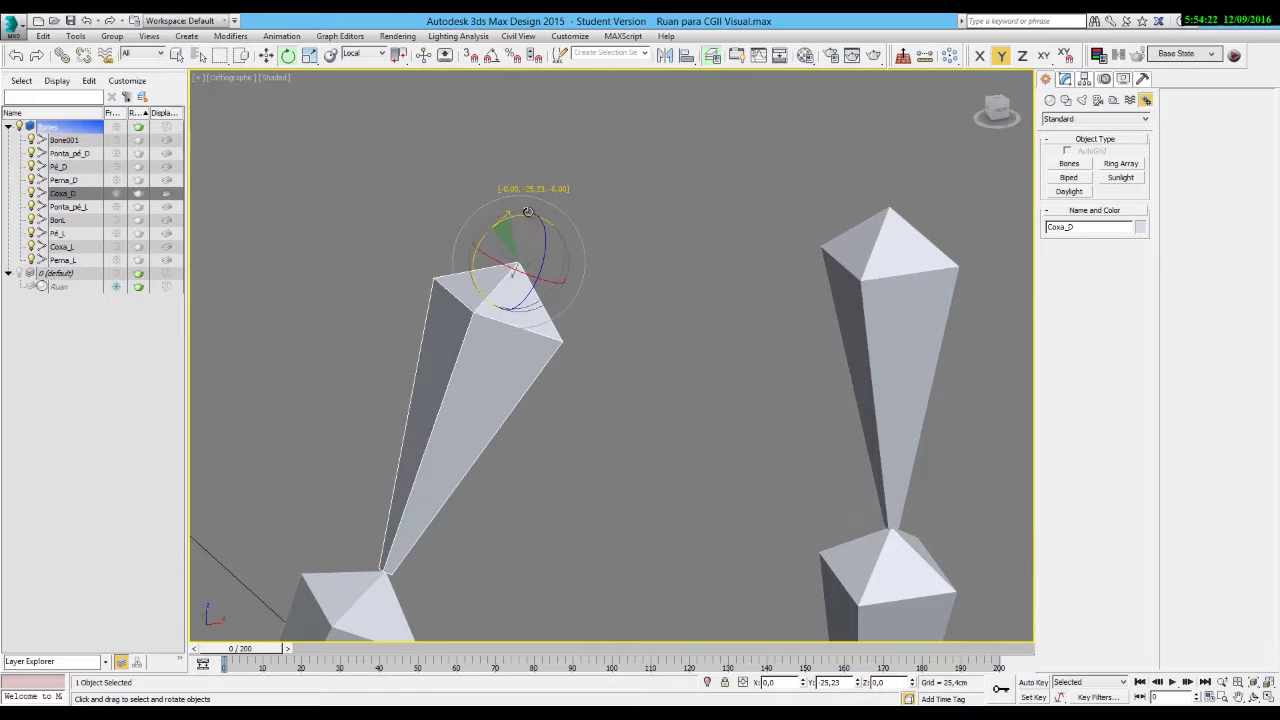
pyautogui.rightClick(528, 213)
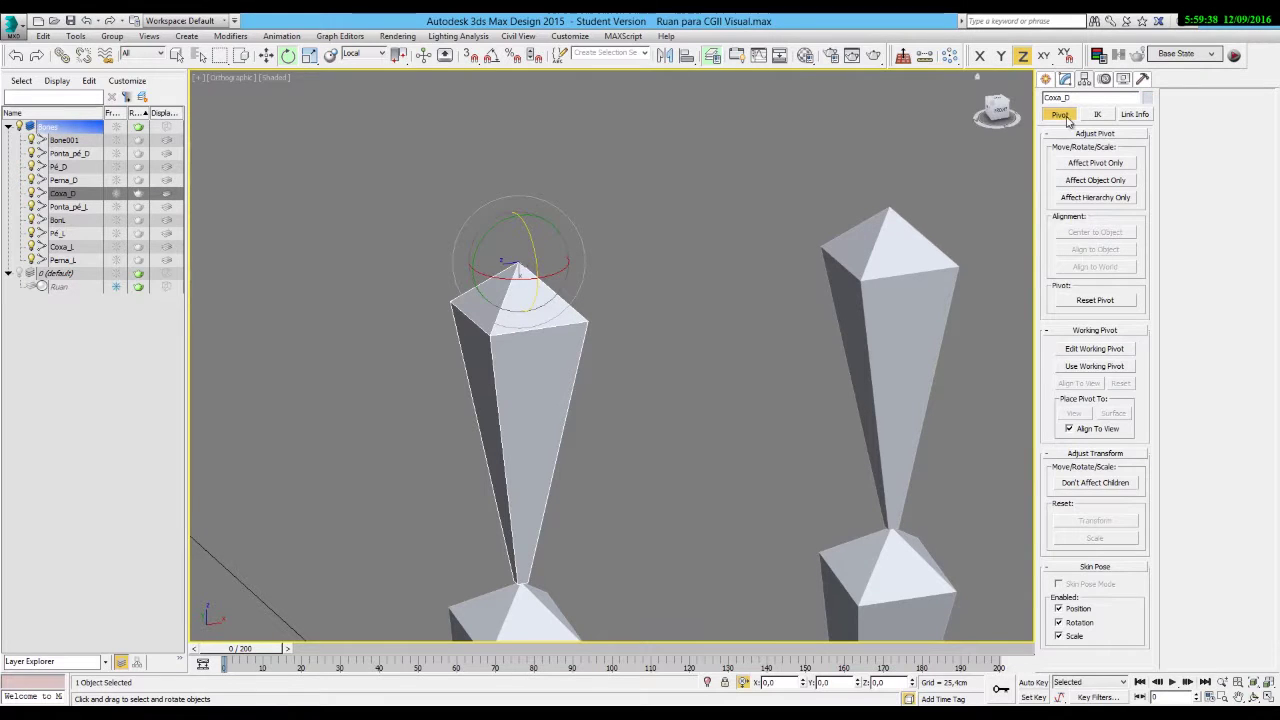
# Enable Affect Pivot Only and Angle Snap for Coxa_D and try rotating its pivot.
pyautogui.click(1083, 165)
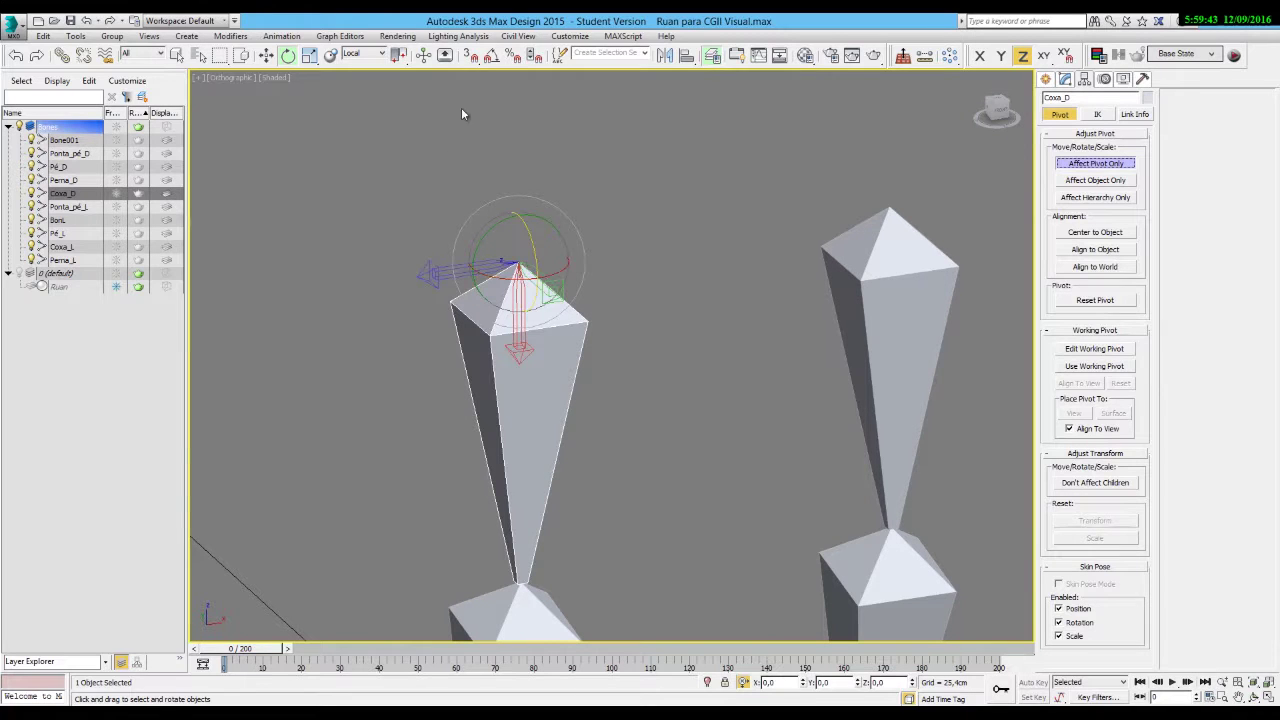
pyautogui.click(492, 57)
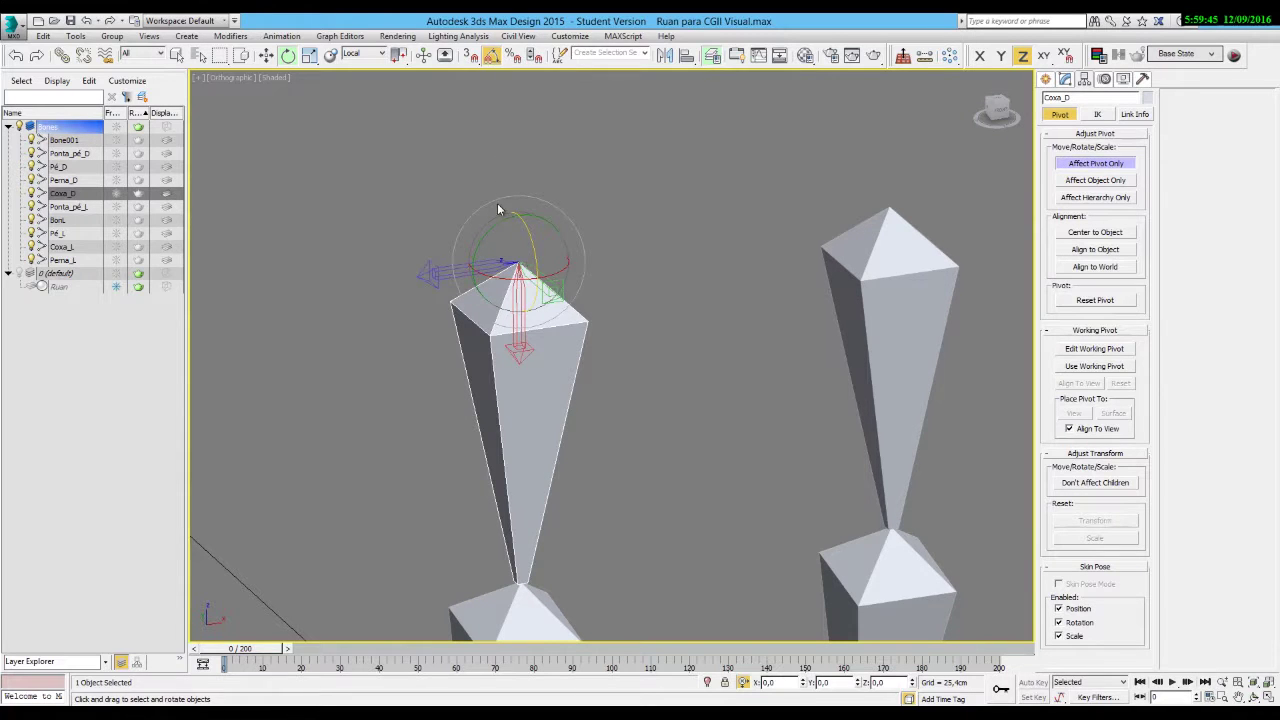
pyautogui.moveTo(497, 221); pyautogui.dragTo(625, 375)
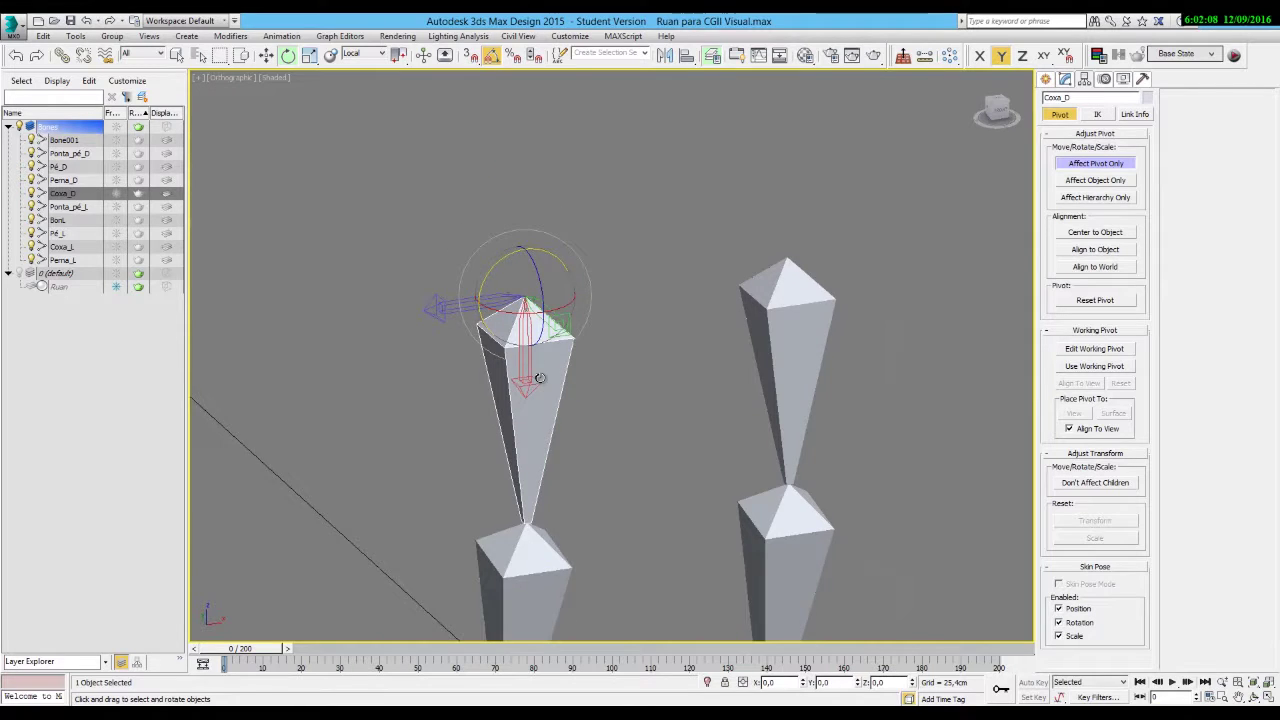
# Select the whole Coxa_D leg chain, flip its pivots half a turn about local Y and turn off Affect Pivot Only.
pyautogui.scroll(3, 538, 280)
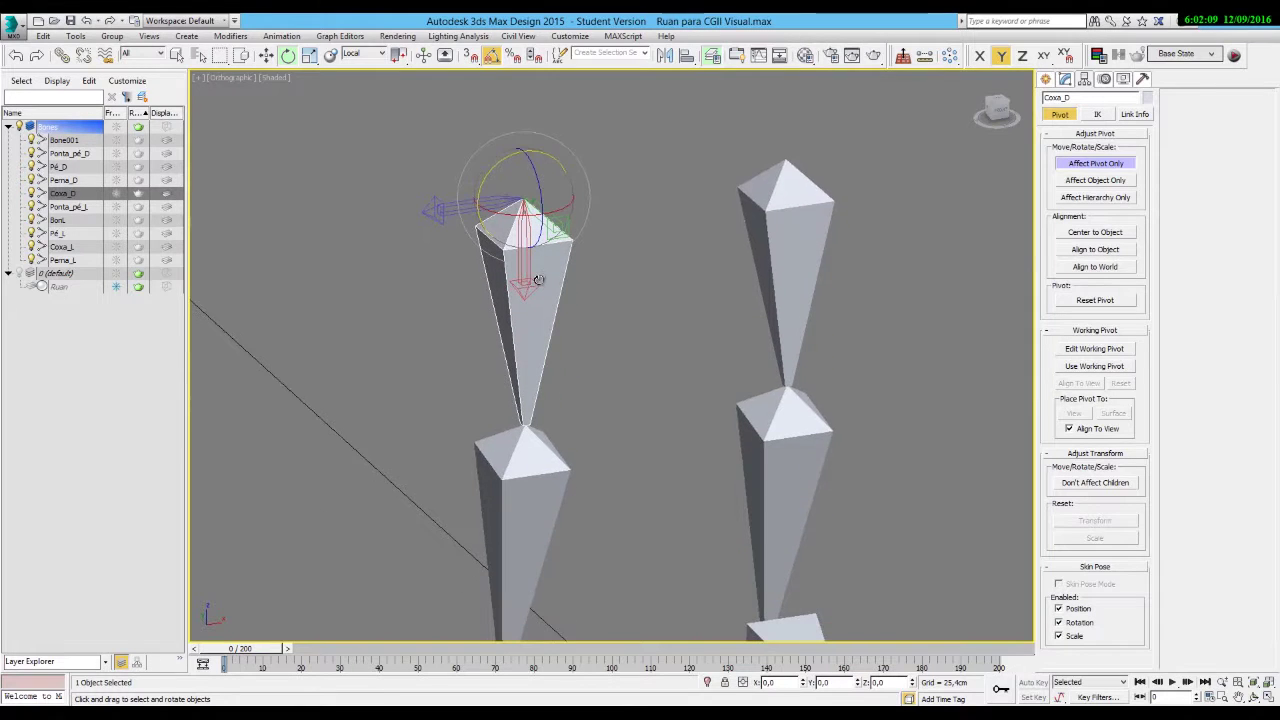
pyautogui.scroll(-2, 548, 300)
pyautogui.doubleClick(548, 290)
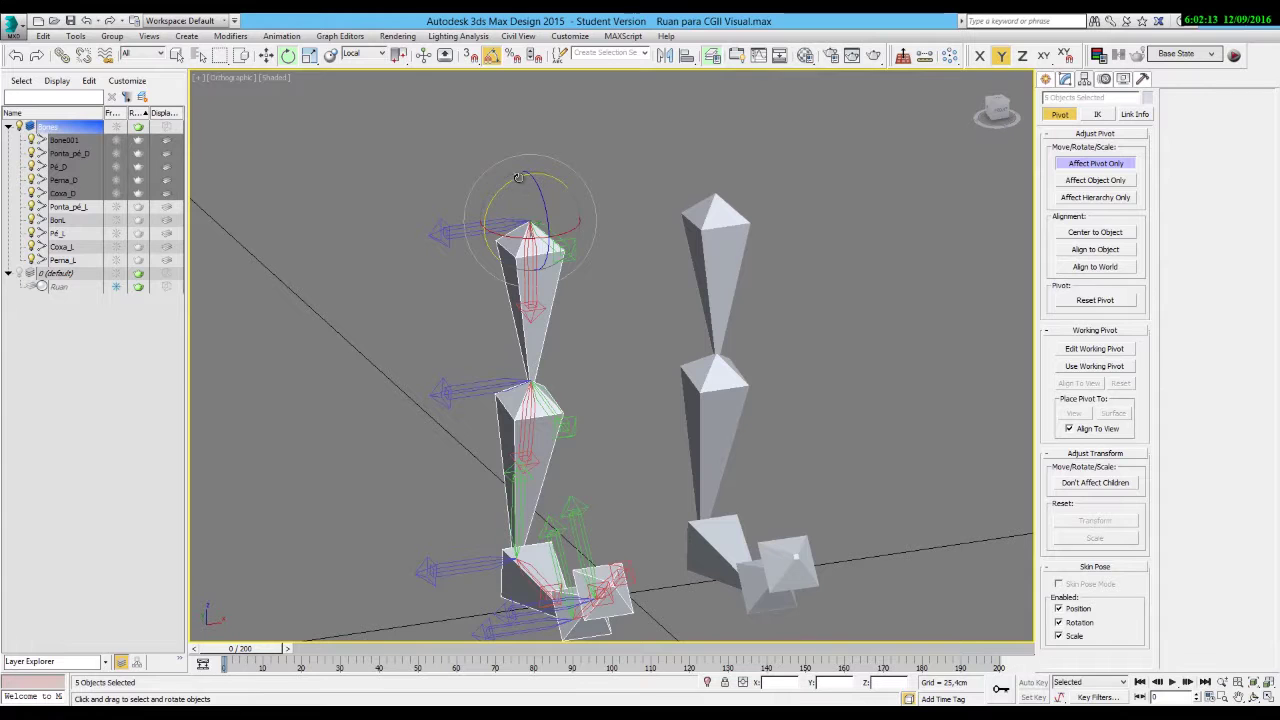
pyautogui.moveTo(514, 180); pyautogui.dragTo(628, 139)
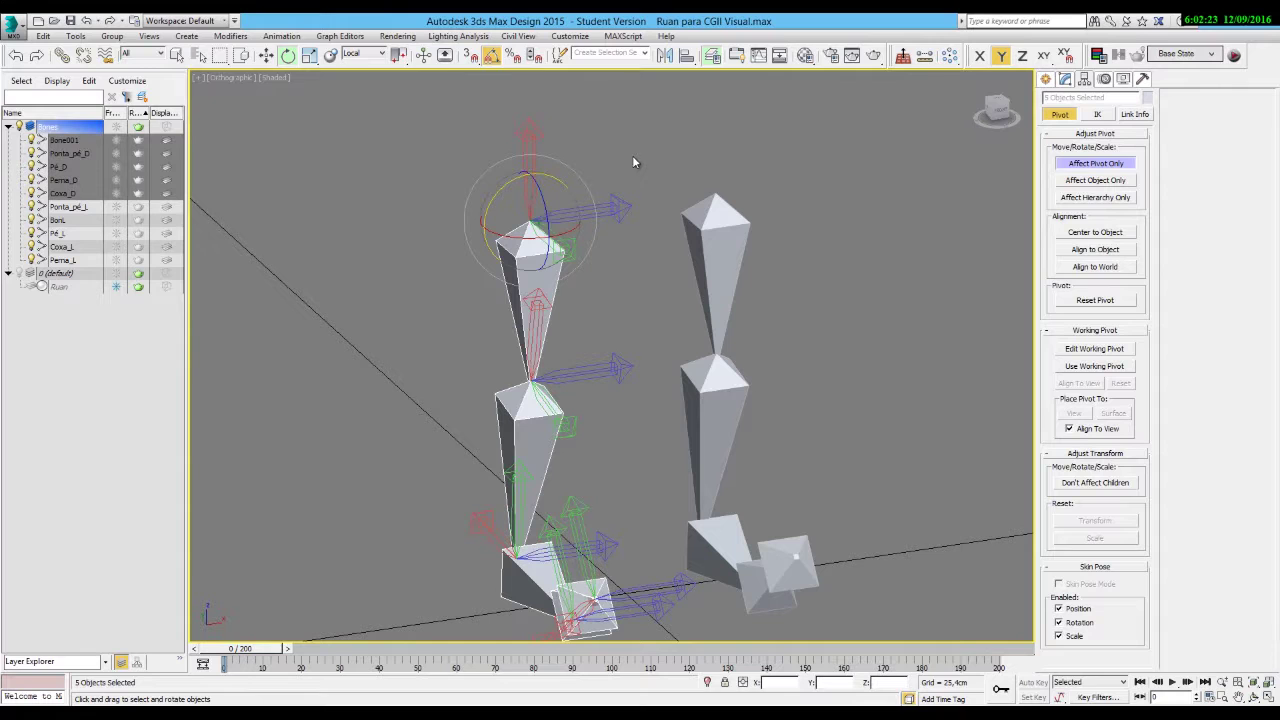
pyautogui.click(1084, 167)
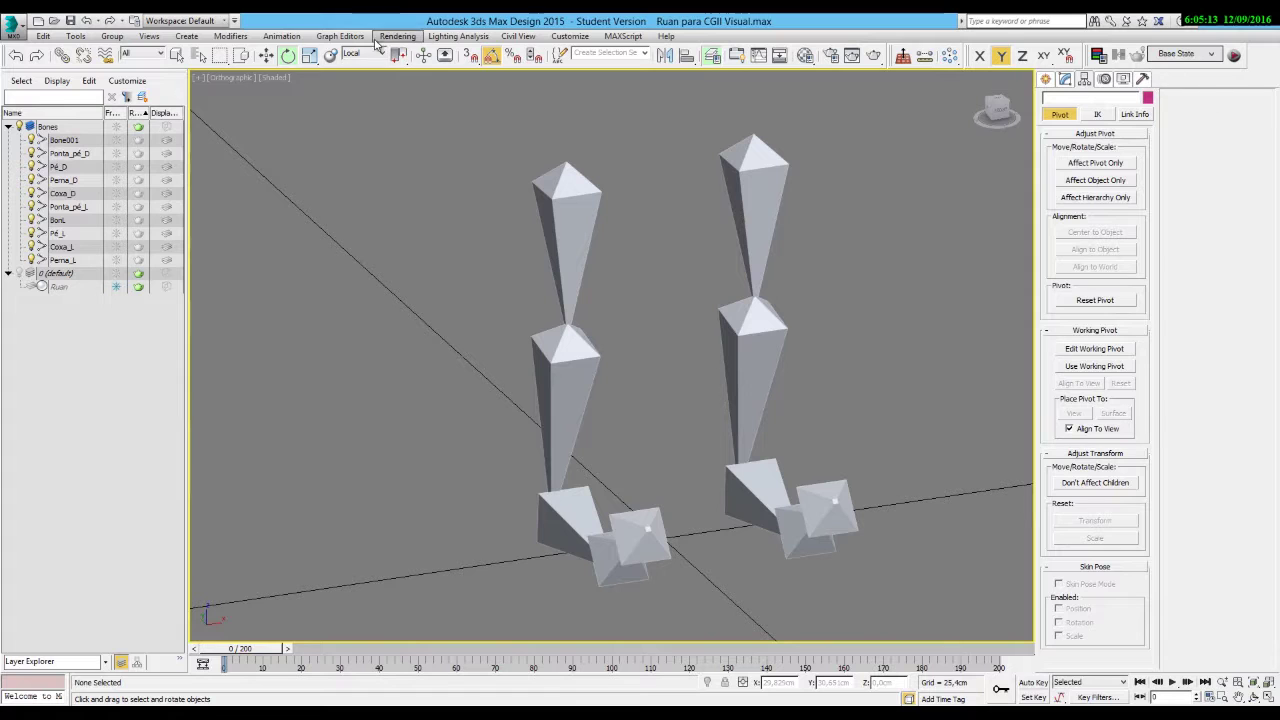
# Set the reference coordinate system to View and unhide the 0 (default) layer with the character mesh.
pyautogui.click(372, 55)
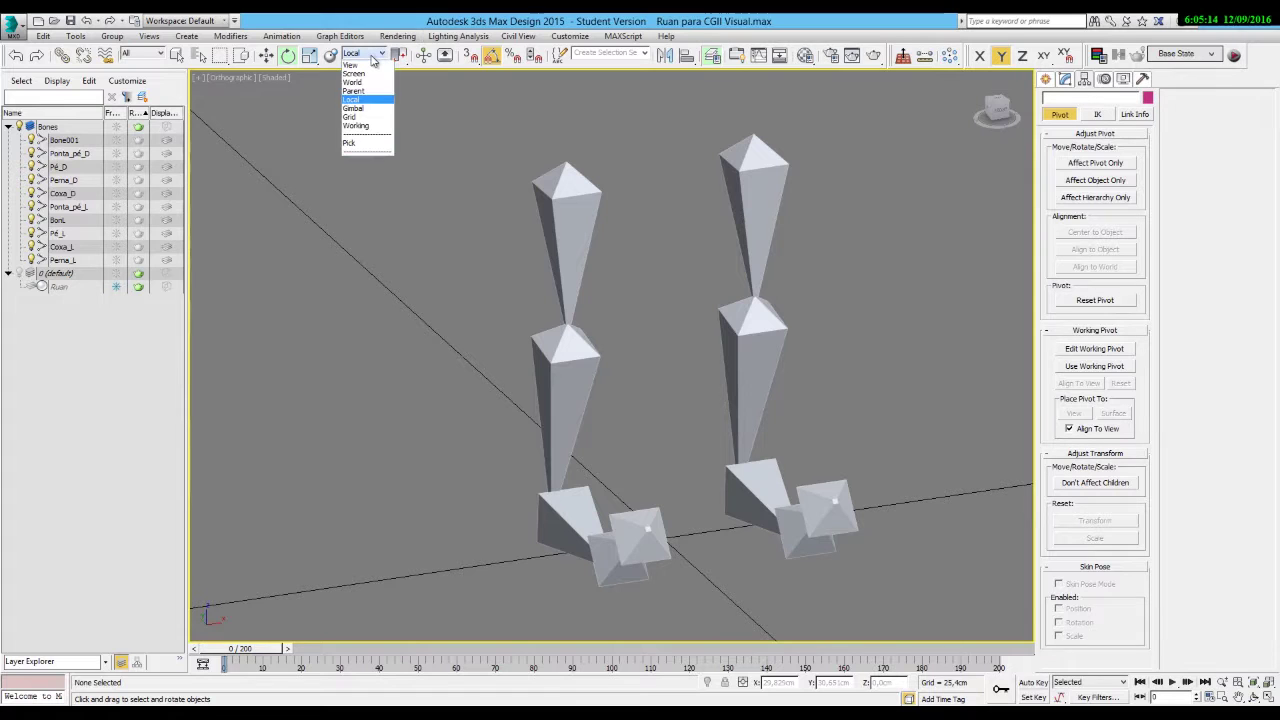
pyautogui.click(365, 65)
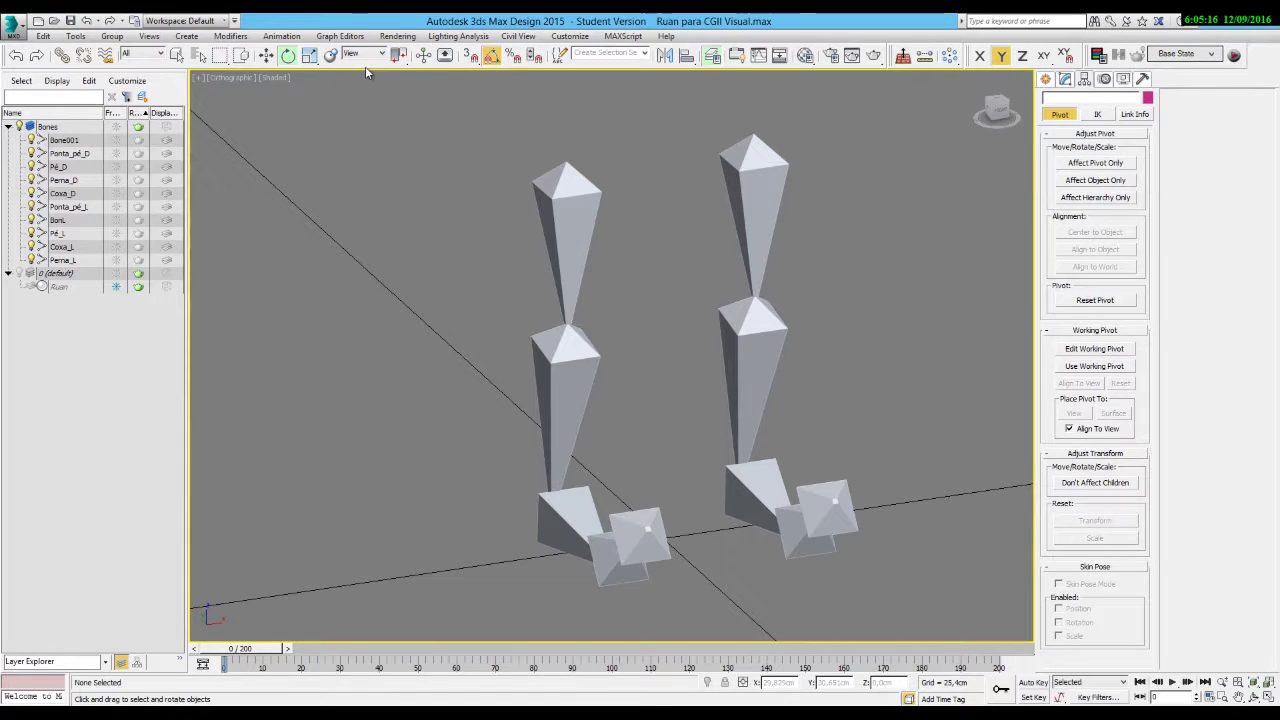
pyautogui.click(18, 275)
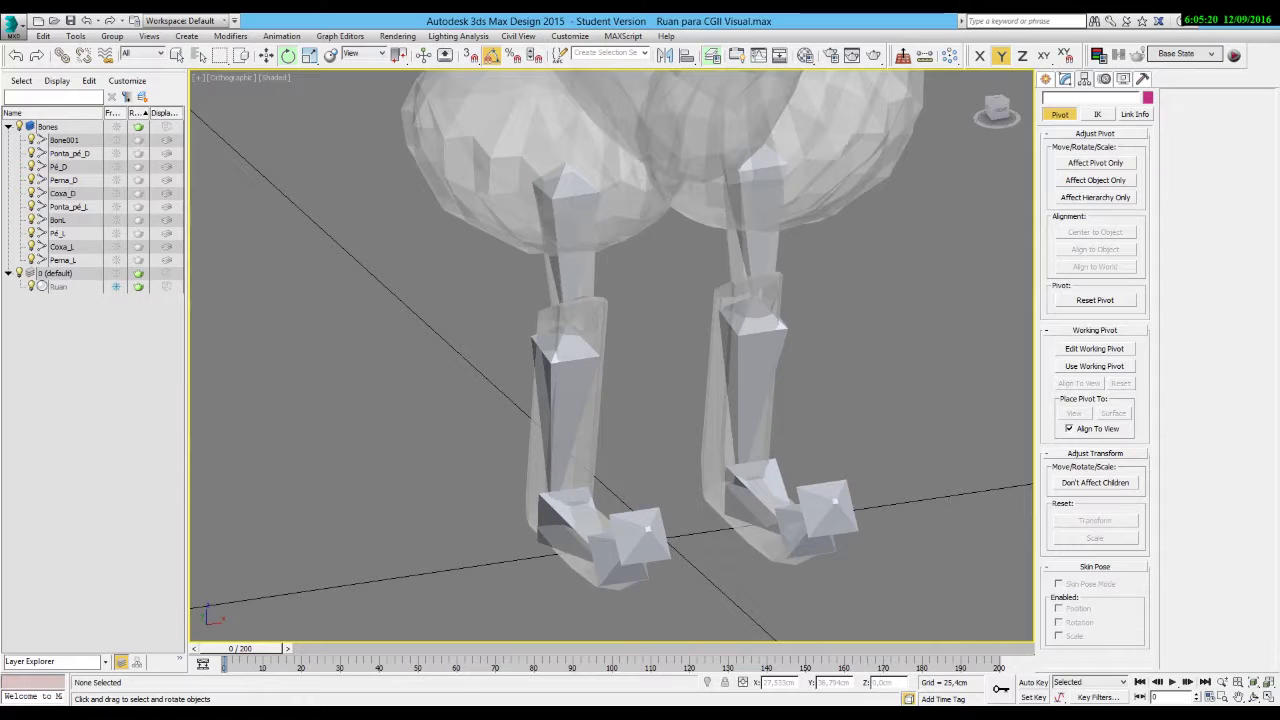
# In the Left view, draw a bone chain from the lower belly up through the neck and head to above the head tip.
pyautogui.click(236, 79)
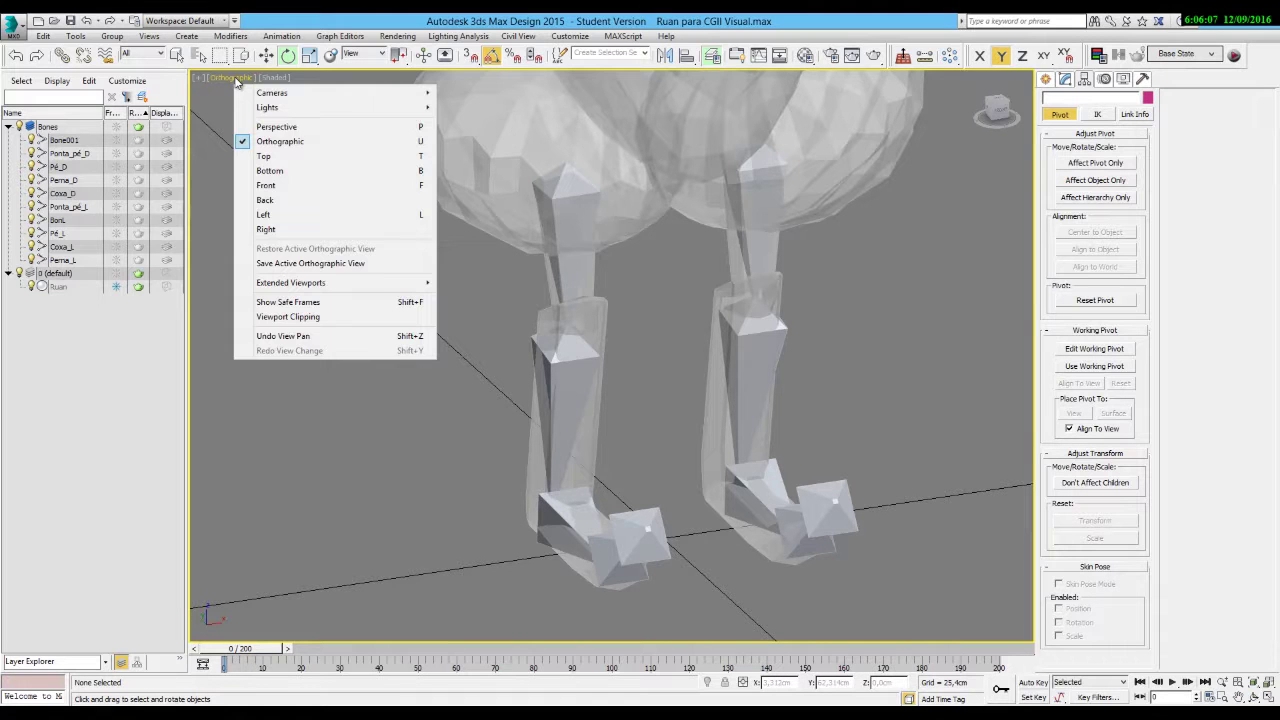
pyautogui.click(262, 214)
pyautogui.moveTo(539, 206); pyautogui.dragTo(563, 543, button='middle')
pyautogui.moveTo(623, 385); pyautogui.dragTo(610, 391, button='middle')
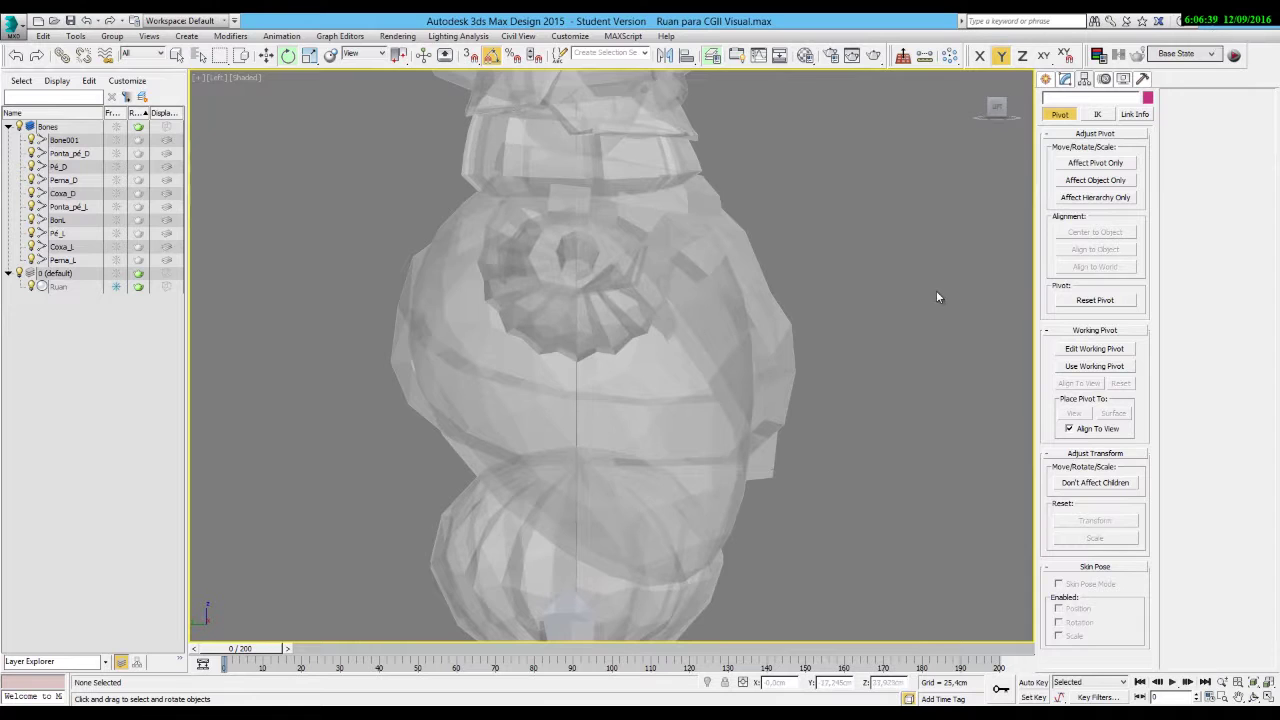
pyautogui.click(58, 128)
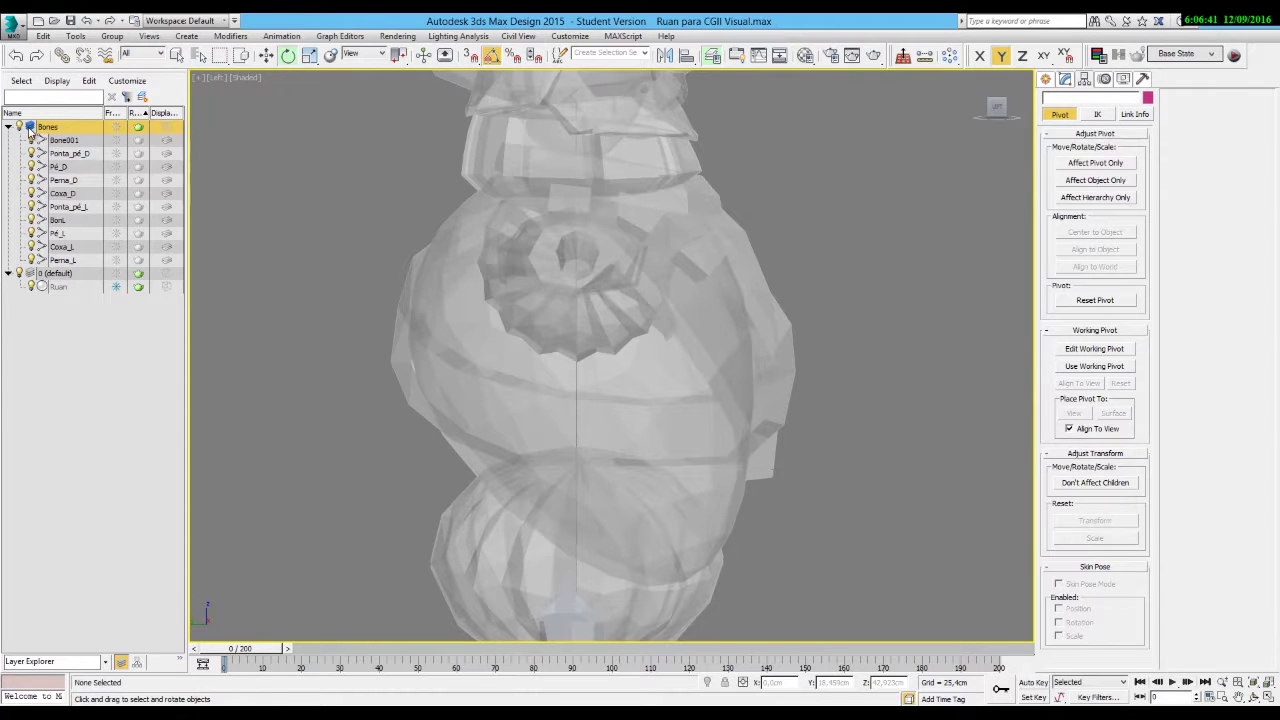
pyautogui.click(1045, 80)
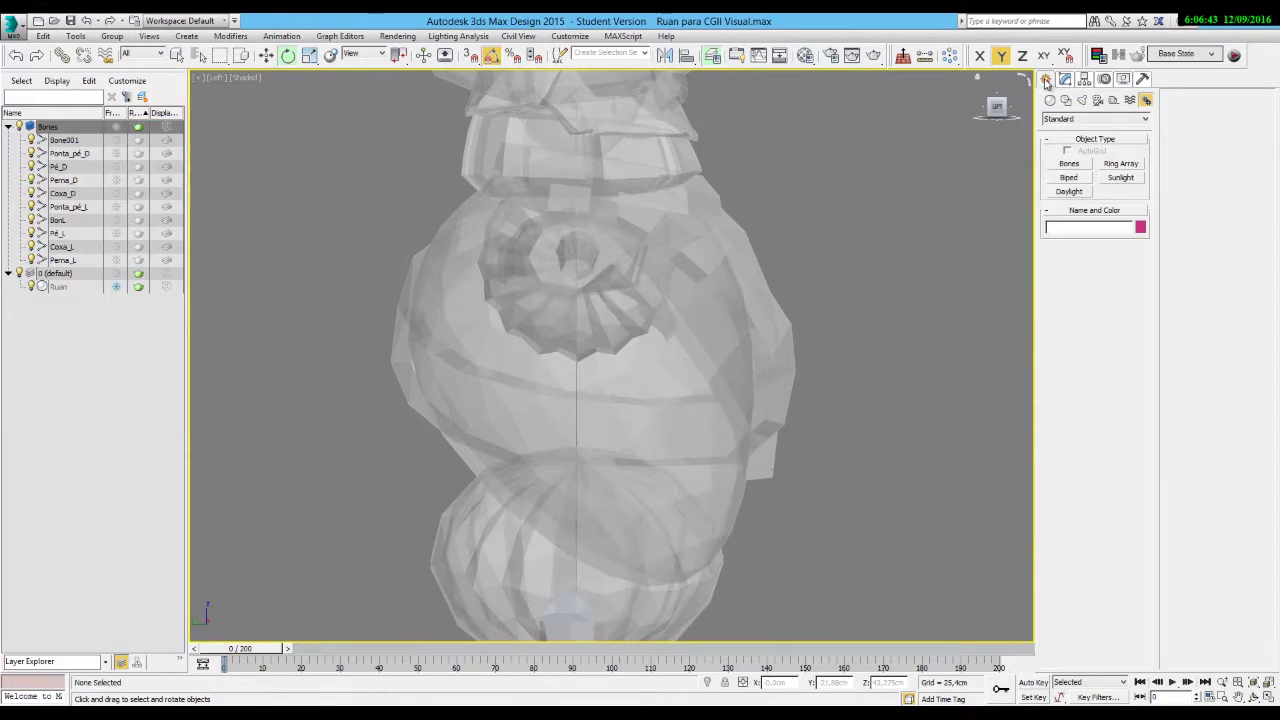
pyautogui.click(1069, 164)
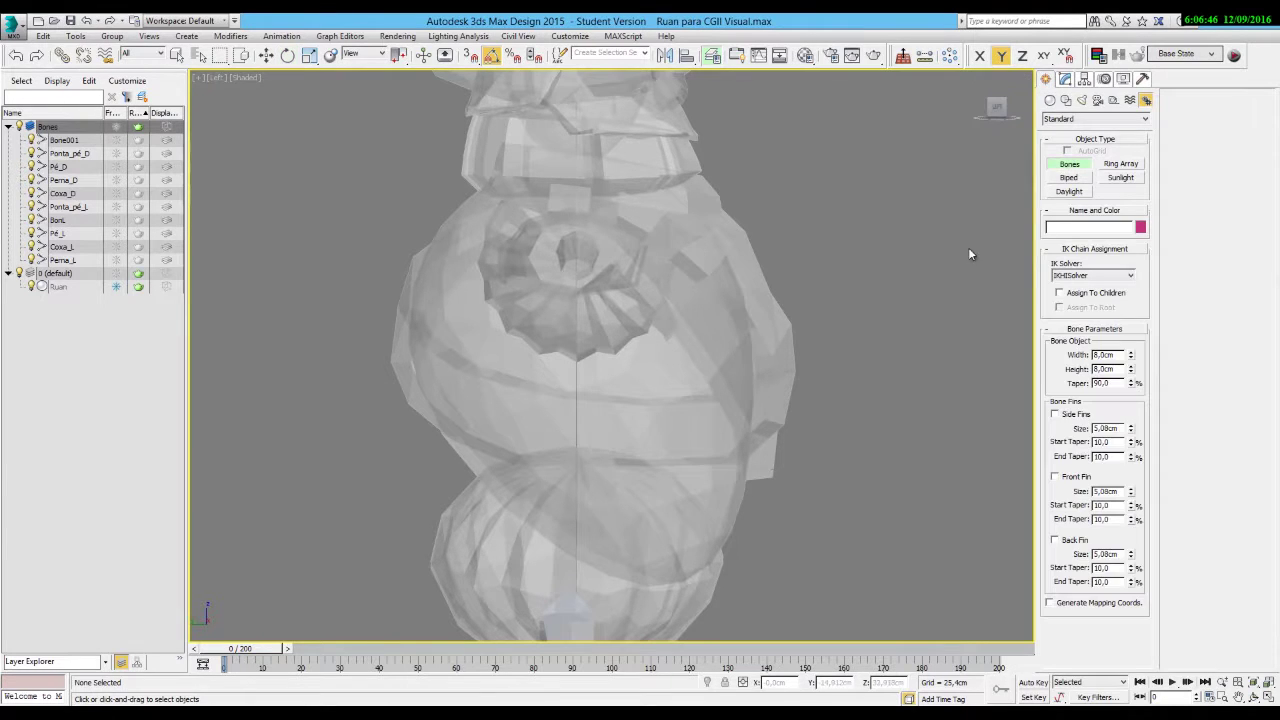
pyautogui.click(577, 506)
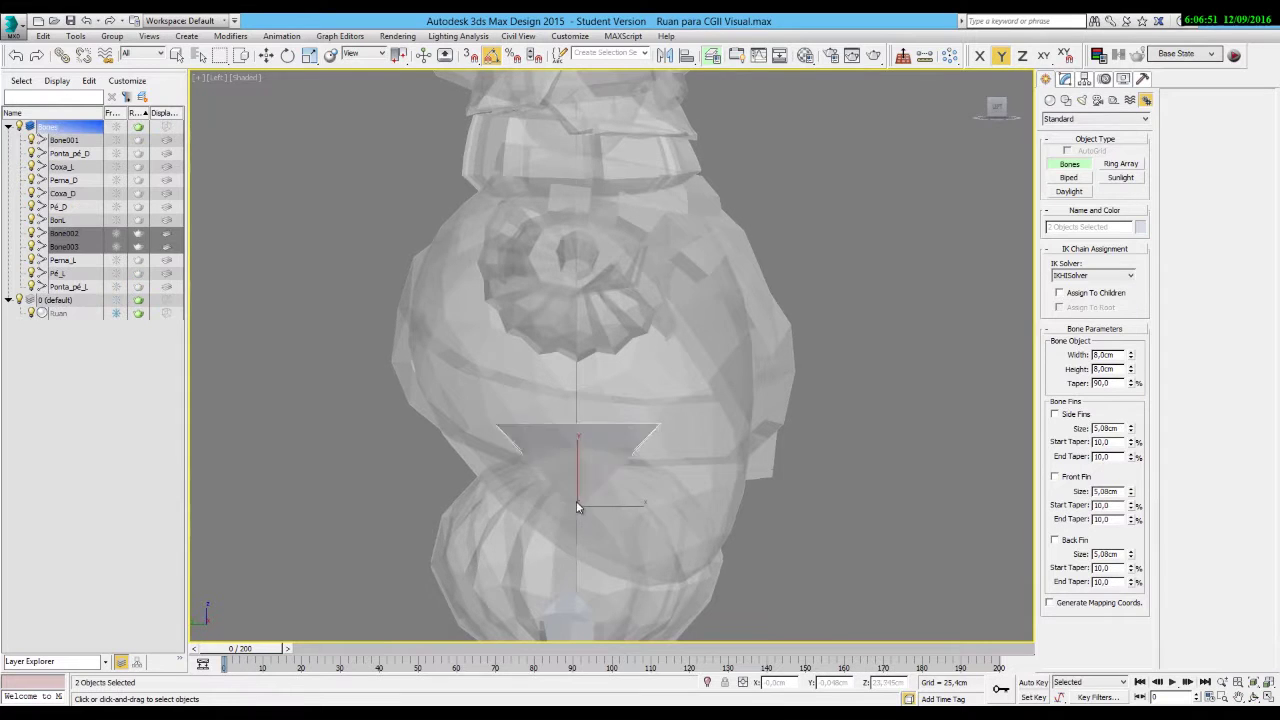
pyautogui.click(534, 357)
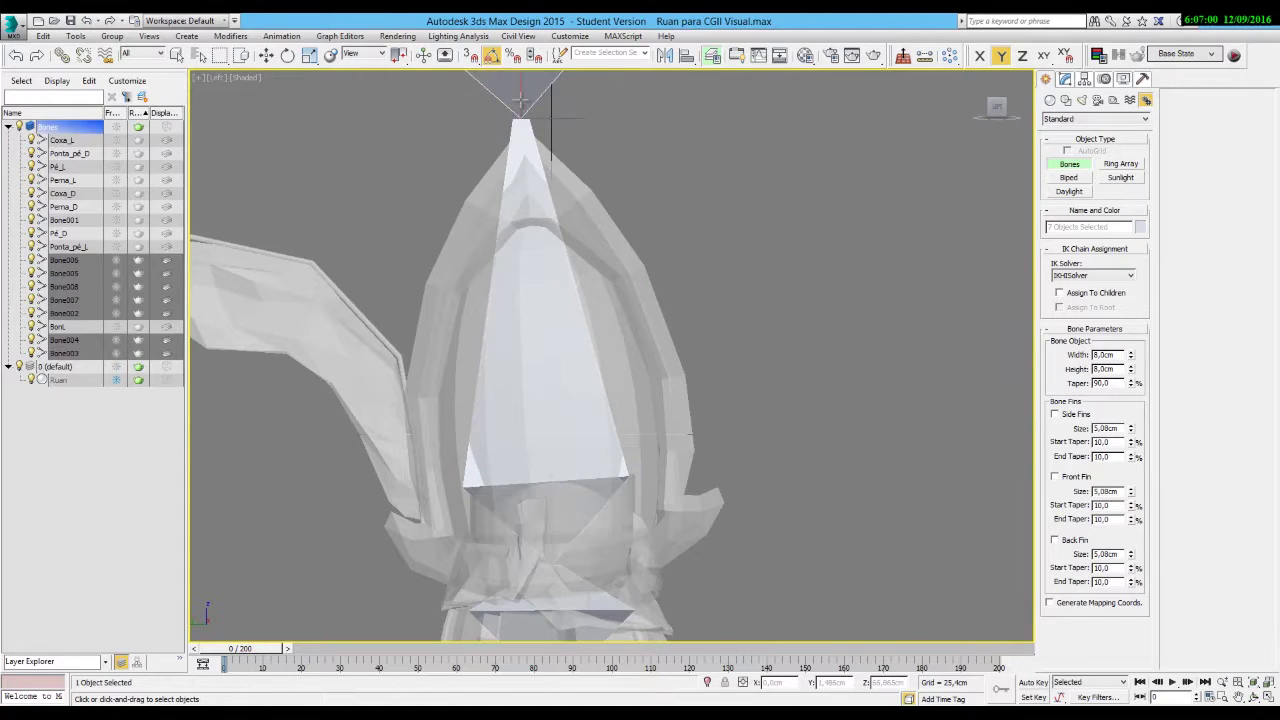
pyautogui.rightClick(555, 160)
# Open Bone Tools and slim the new spine and head bones with the Fin Adjustment Tools, entering 1 as the bone size.
pyautogui.press('w')
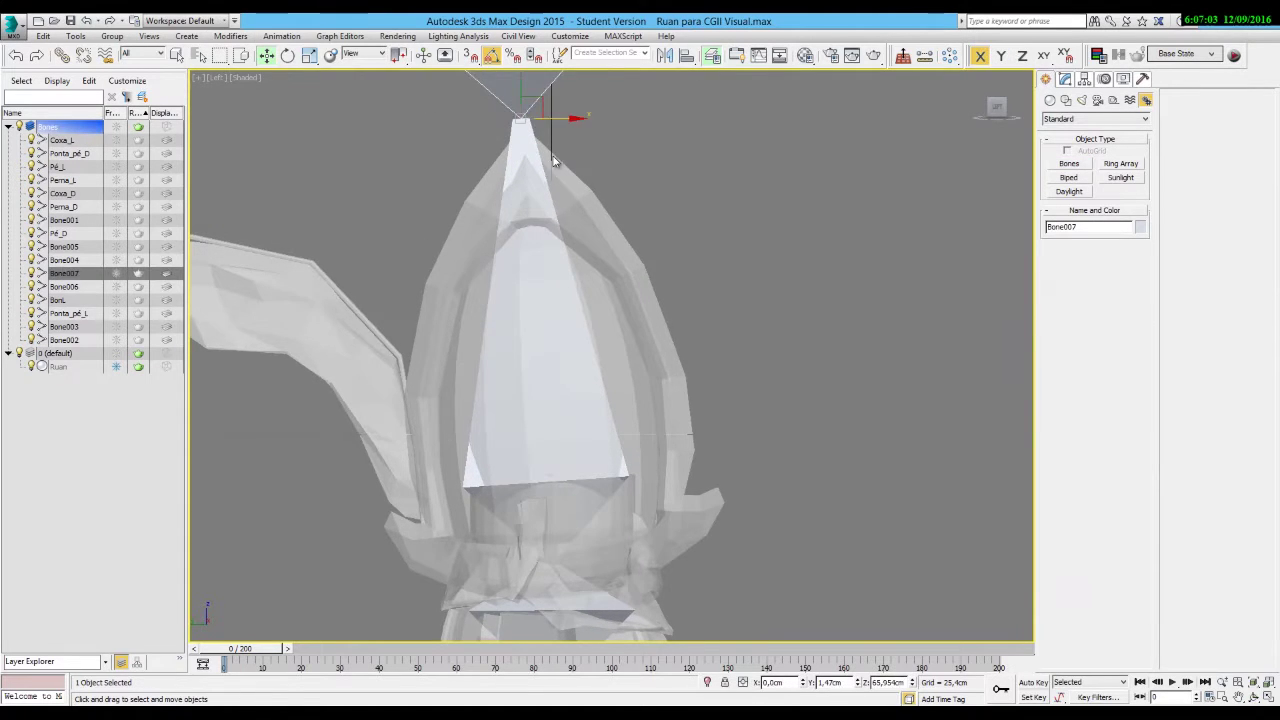
pyautogui.click(605, 160)
pyautogui.scroll(-5, 680, 317)
pyautogui.click(281, 36)
pyautogui.click(300, 309)
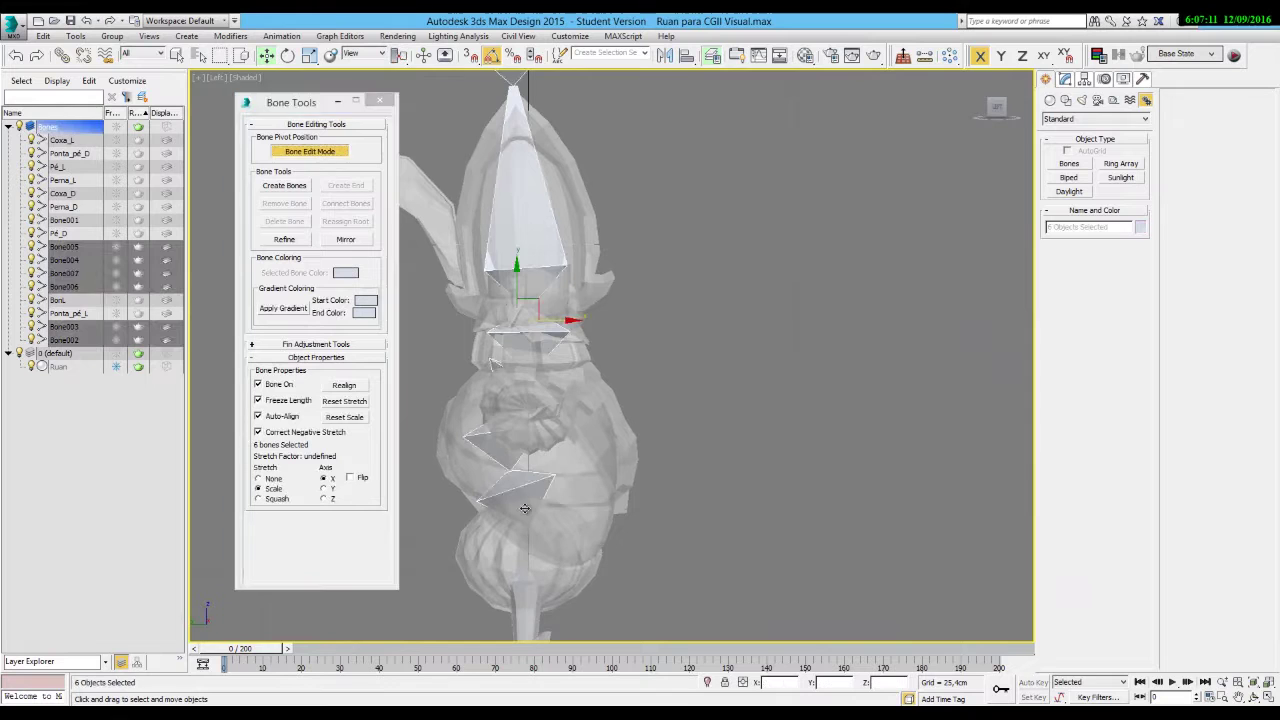
pyautogui.click(316, 344)
pyautogui.scroll(-5, 316, 450)
pyautogui.write('1')
pyautogui.press('Tab')
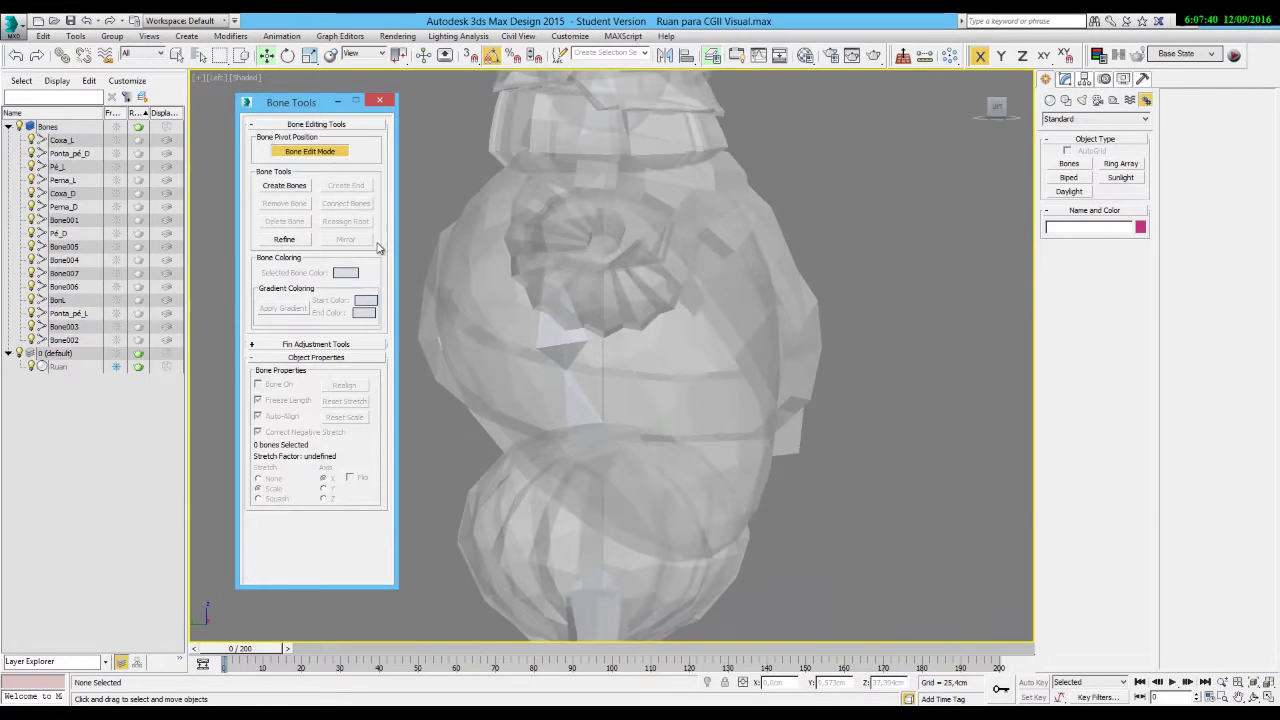
# Reposition the spine, neck and head joints in Bone Edit Mode so they fit inside the character's torso and head.
pyautogui.click(600, 463)
pyautogui.click(567, 362)
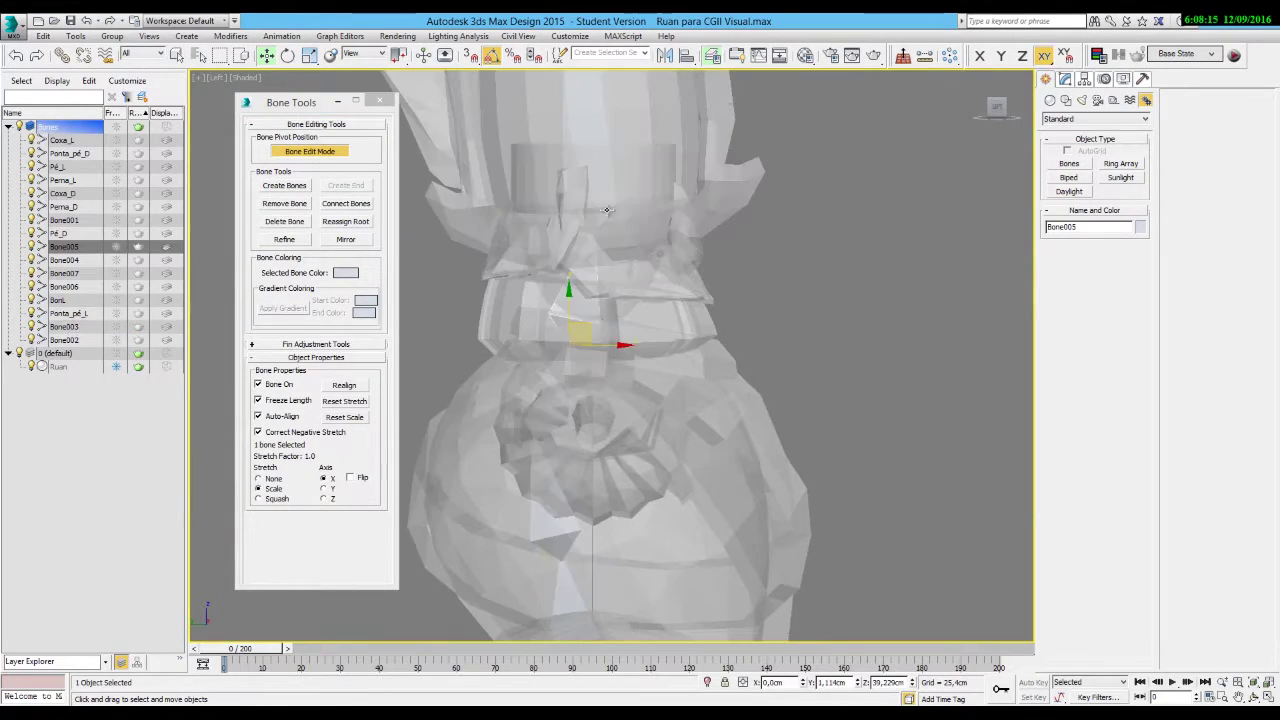
pyautogui.click(603, 277)
pyautogui.moveTo(603, 277); pyautogui.dragTo(572, 232)
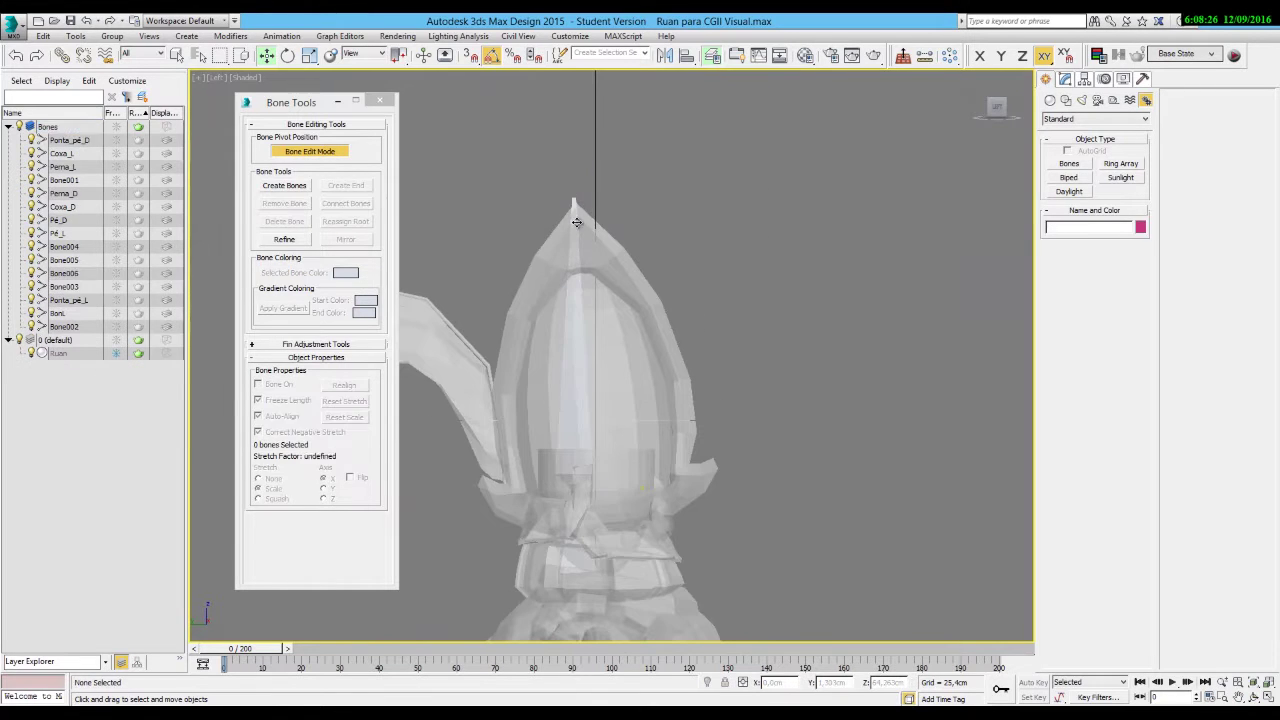
pyautogui.click(574, 180)
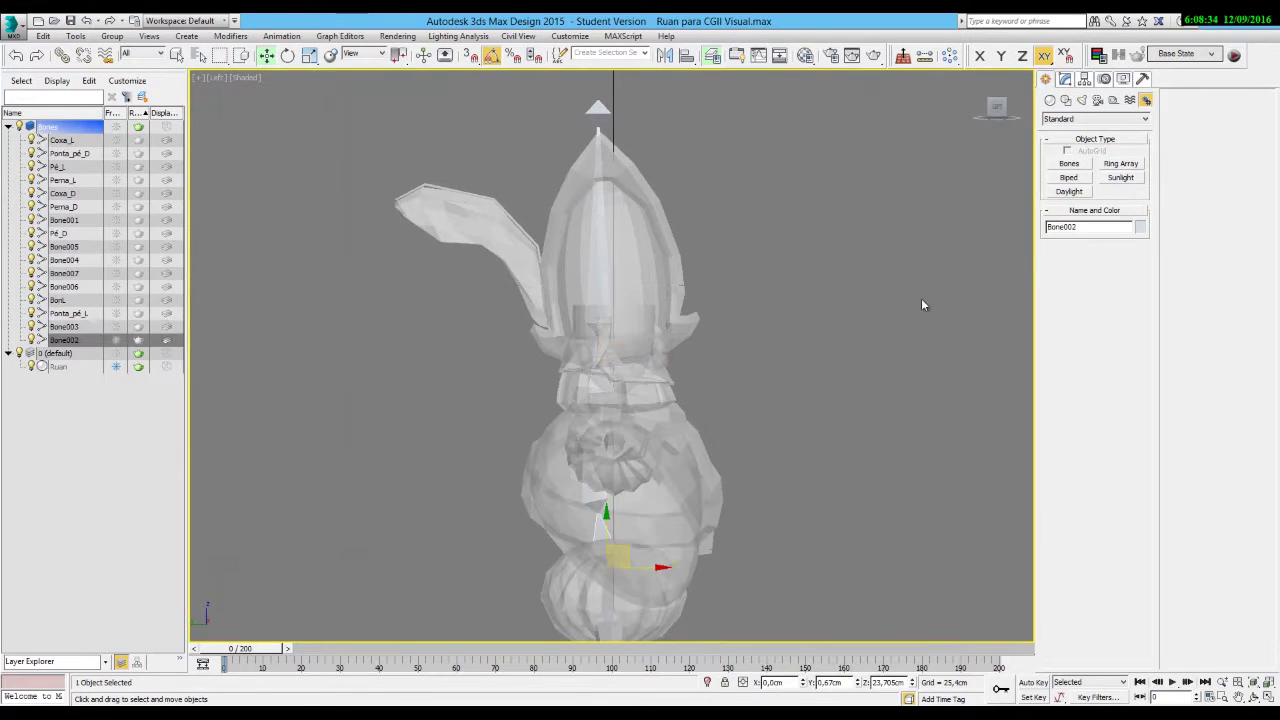
# Rename the chain's bones from the base up as Espinha_01, Espinha_02, Espinha_03, Pescoço, Cabeça and Ponta_cabeça.
pyautogui.doubleClick(1062, 226)
pyautogui.write('Espinha_01')
pyautogui.press('Return')
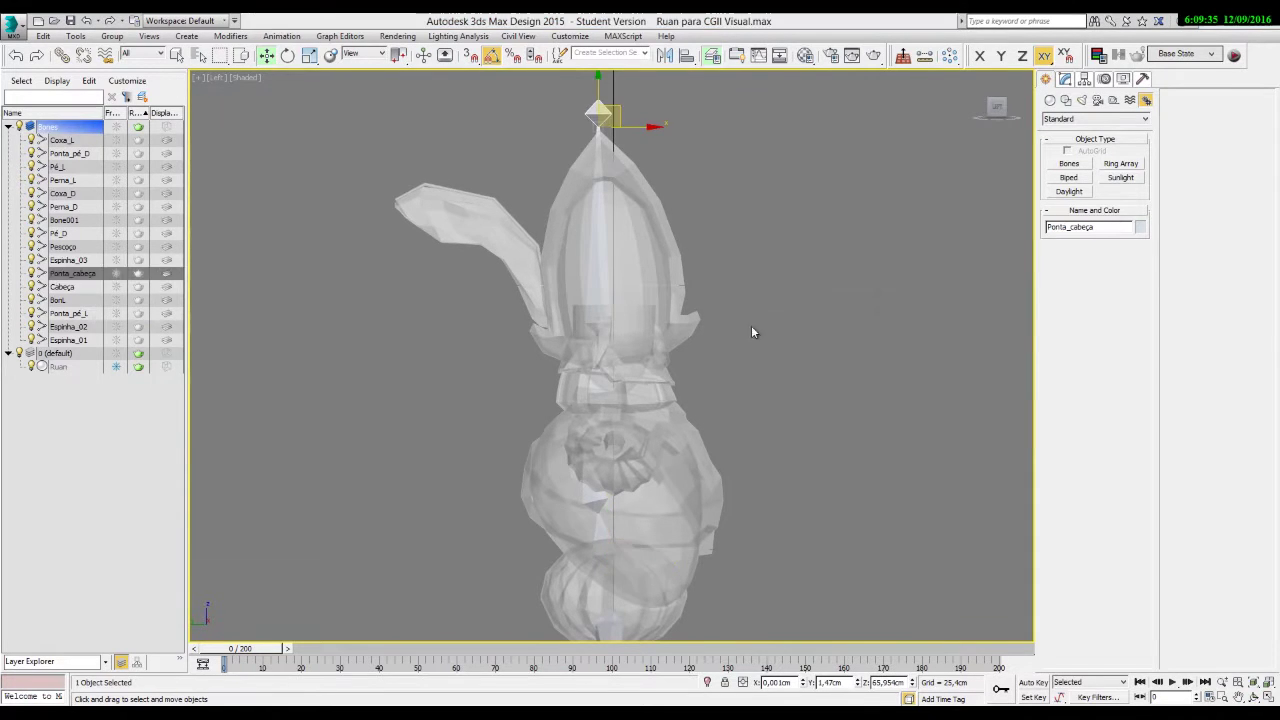
# Draw a single bone downward through the lower belly, offset from the leg chain, and finish it with an end bone.
pyautogui.click(839, 512)
pyautogui.moveTo(839, 512); pyautogui.dragTo(766, 323, button='middle')
pyautogui.scroll(5, 766, 385)
pyautogui.moveTo(664, 379); pyautogui.dragTo(926, 350, button='middle')
pyautogui.click(1070, 165)
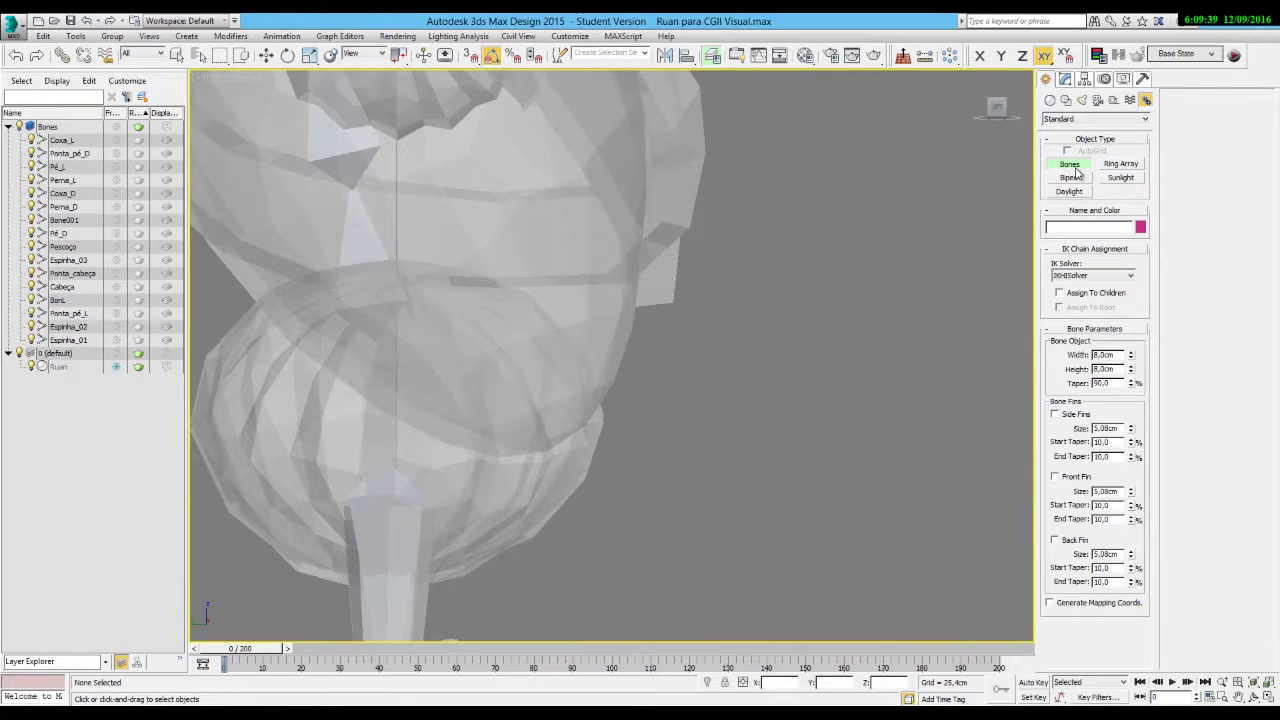
pyautogui.click(520, 328)
pyautogui.click(521, 535)
pyautogui.rightClick(524, 564)
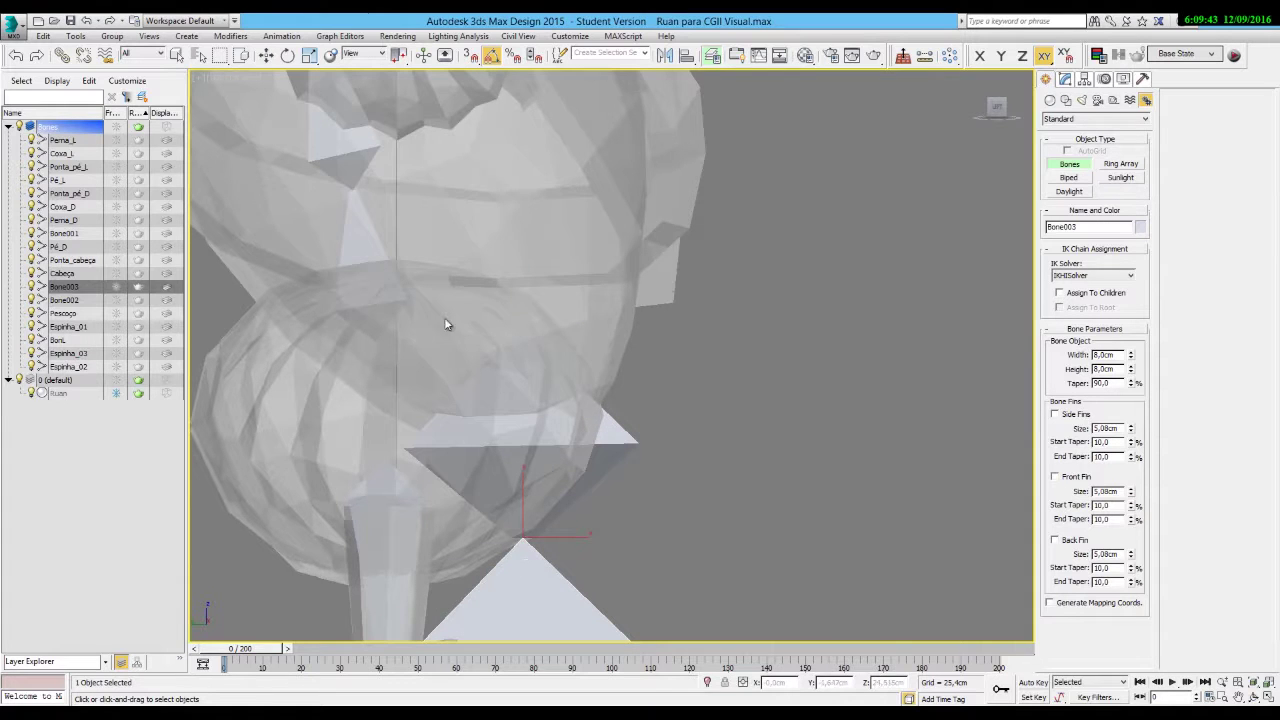
# Open Bone Tools and delete the extra end bone at the tip of the new lower-belly bone.
pyautogui.click(272, 56)
pyautogui.click(272, 37)
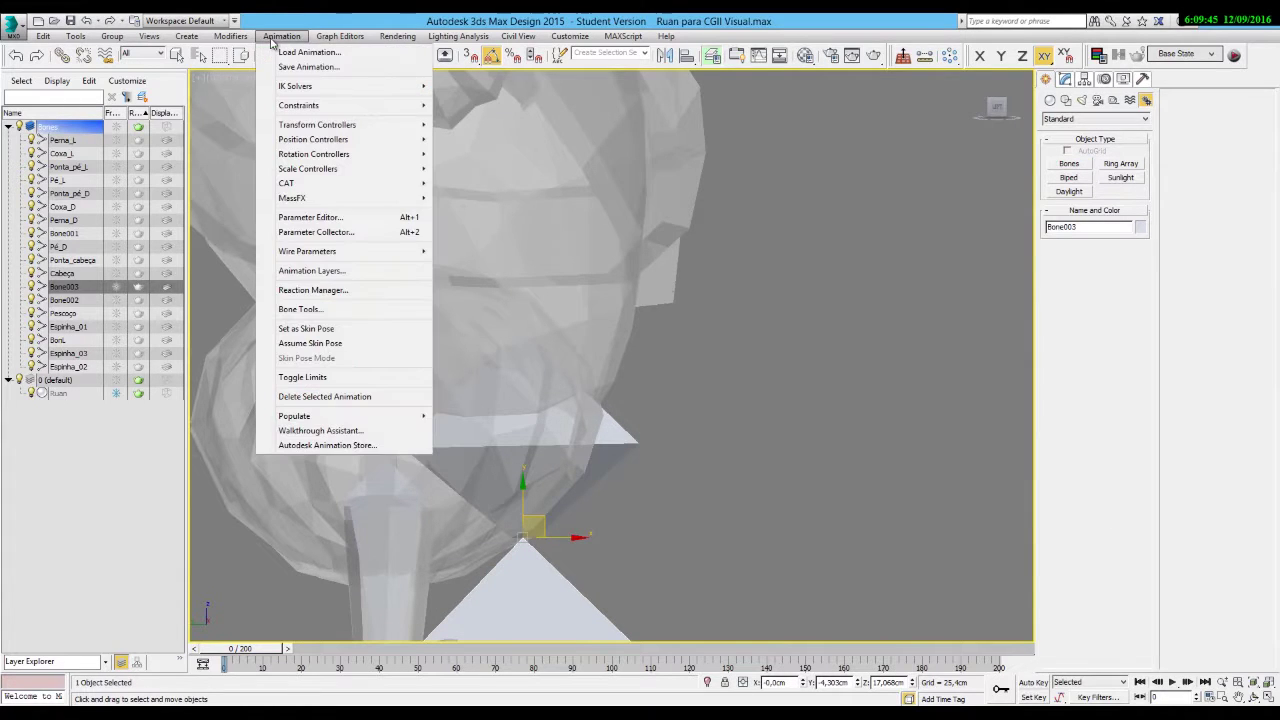
pyautogui.click(300, 308)
pyautogui.click(325, 151)
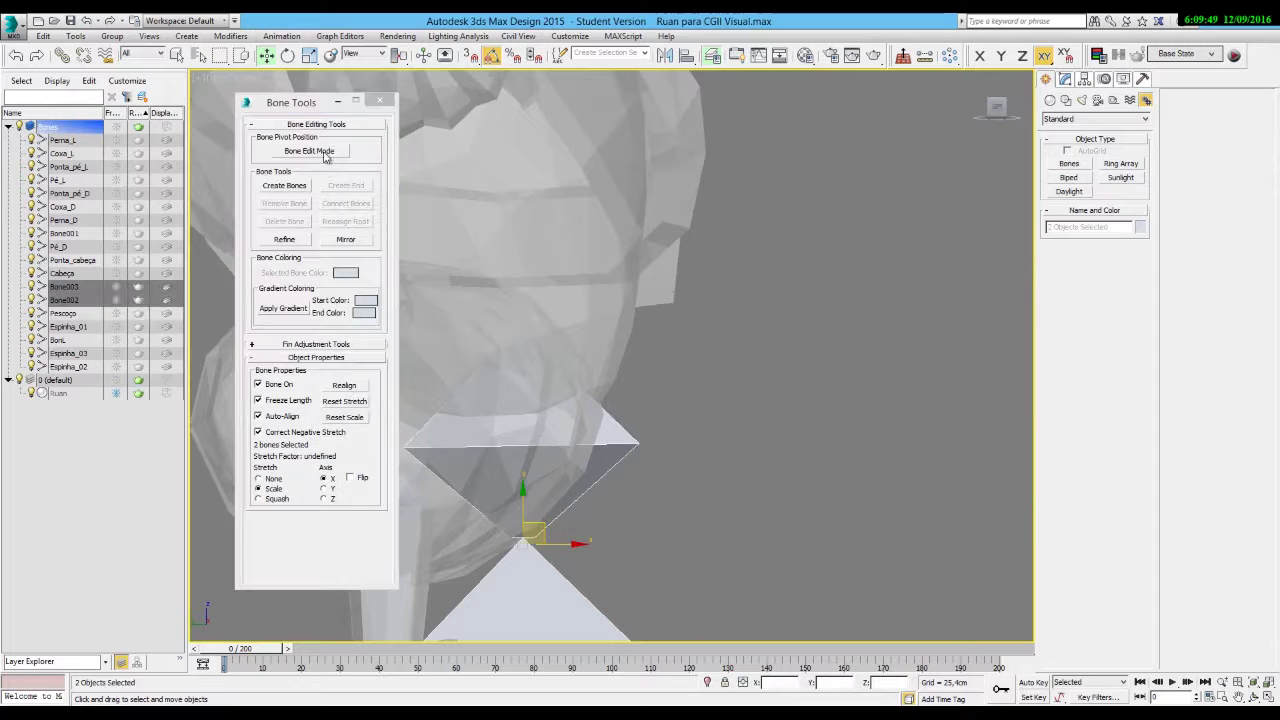
pyautogui.click(316, 344)
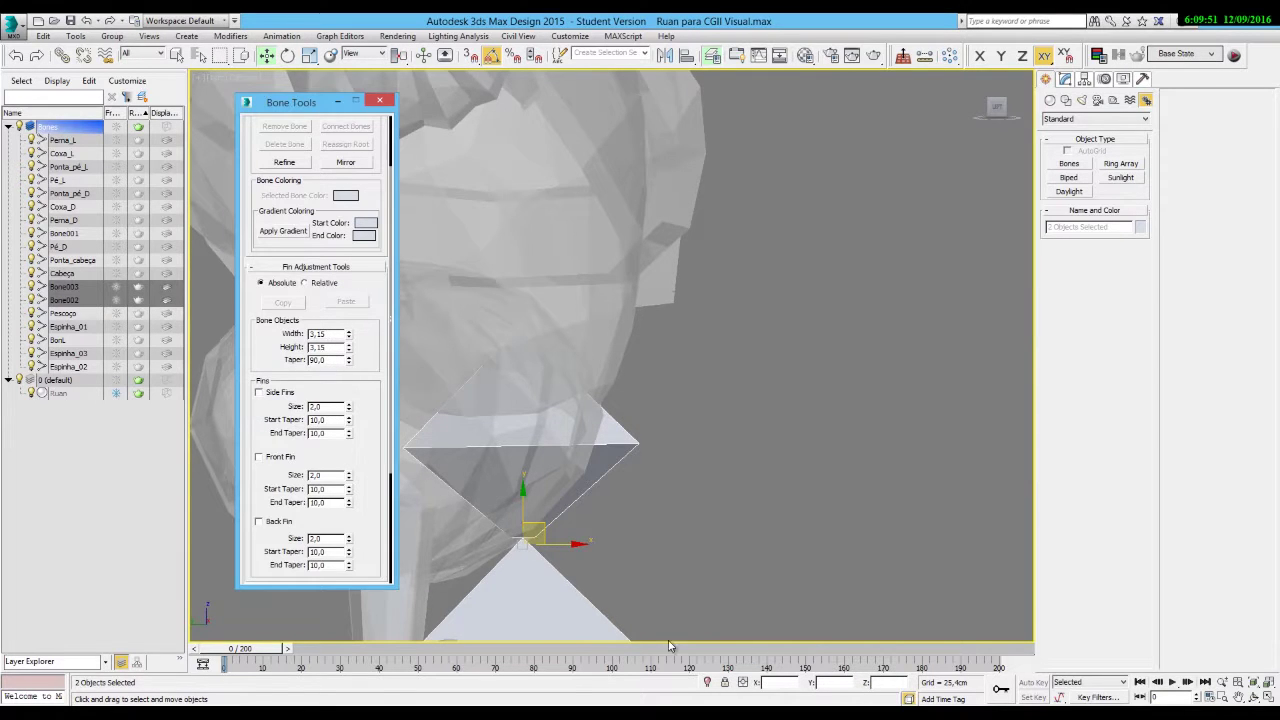
pyautogui.click(568, 602)
pyautogui.press('Delete')
# Set the lower-belly bone's width and height to 2 and its taper to 0, and close Bone Tools.
pyautogui.click(525, 460)
pyautogui.doubleClick(318, 333)
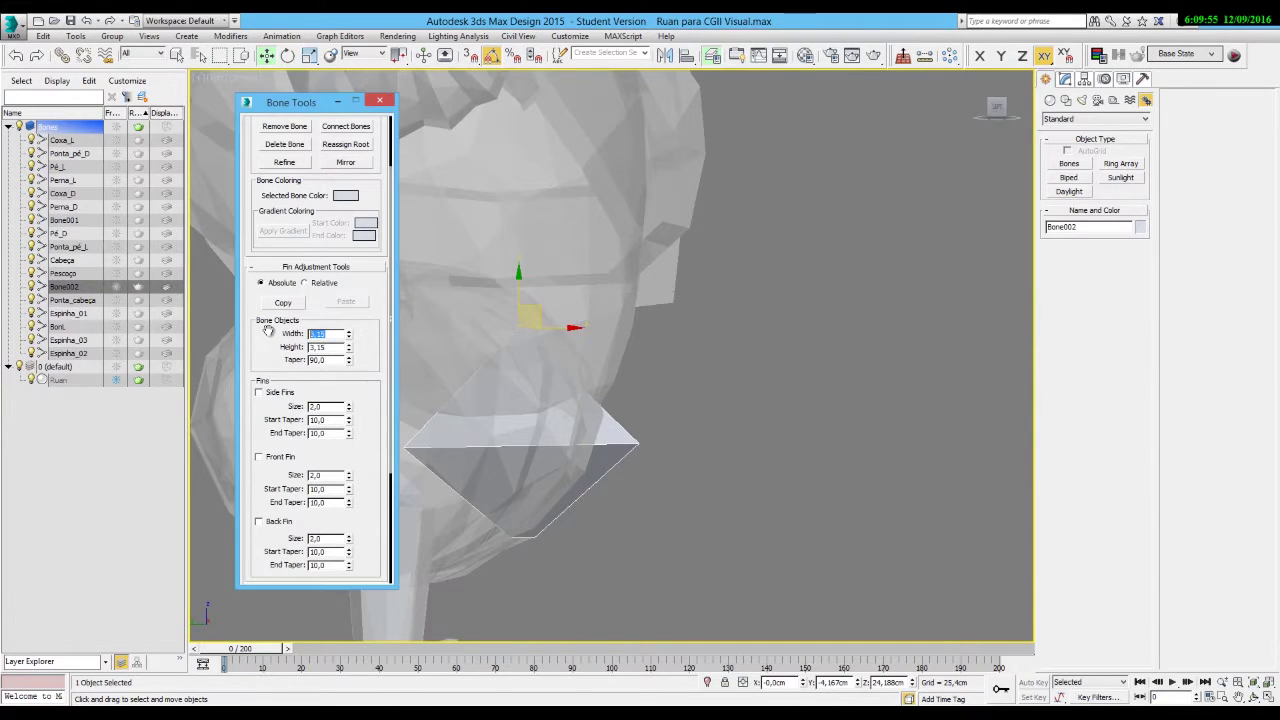
pyautogui.write('2')
pyautogui.press('Tab')
pyautogui.write('2')
pyautogui.press('Return')
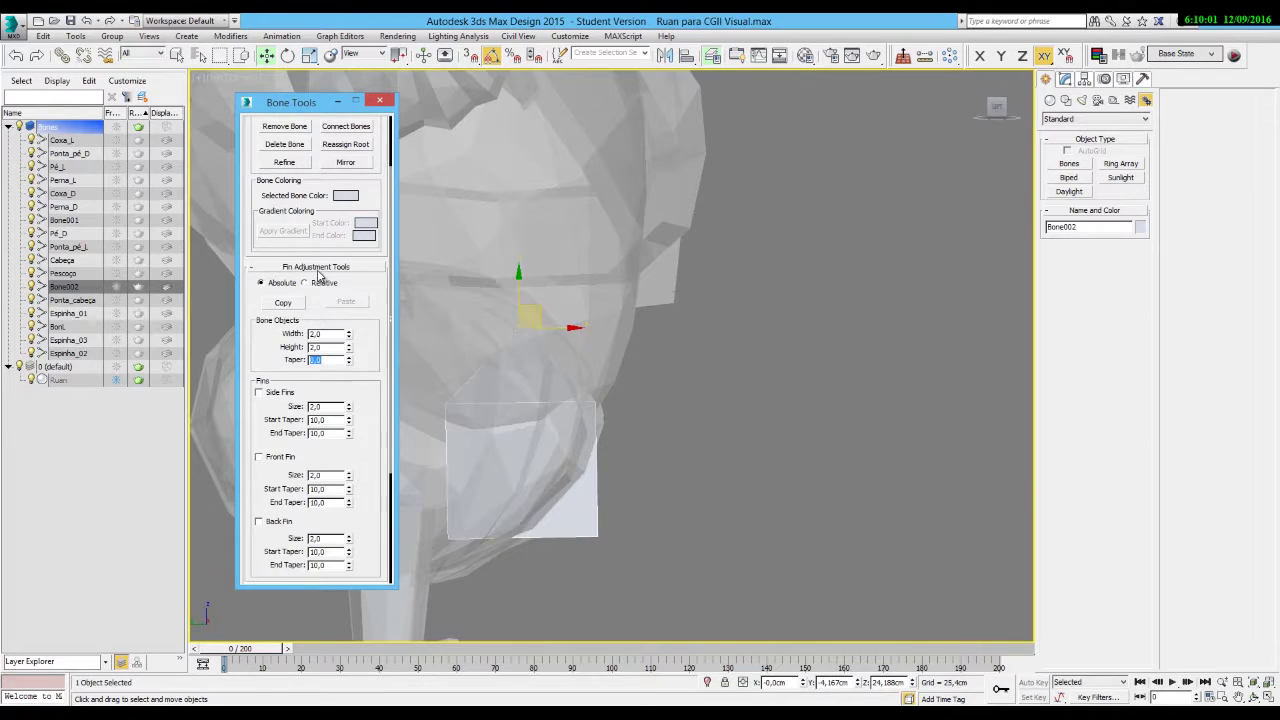
pyautogui.click(316, 268)
pyautogui.click(358, 417)
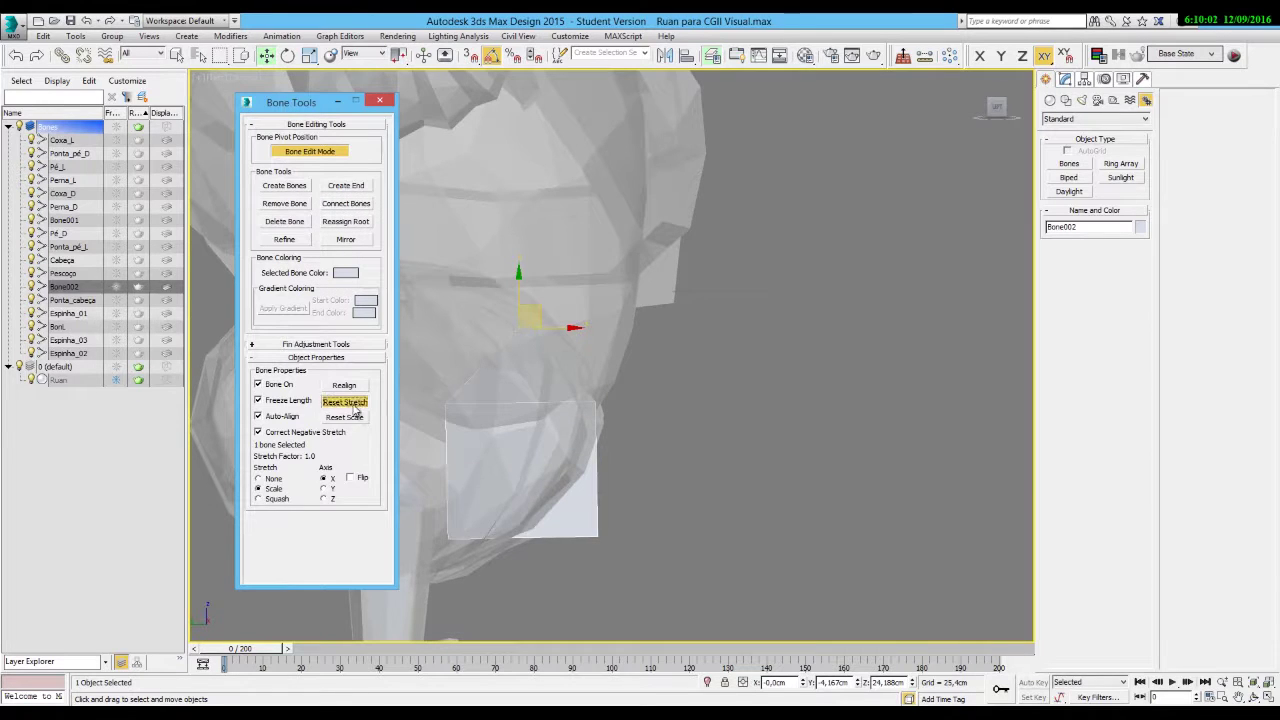
pyautogui.click(380, 101)
pyautogui.click(676, 366)
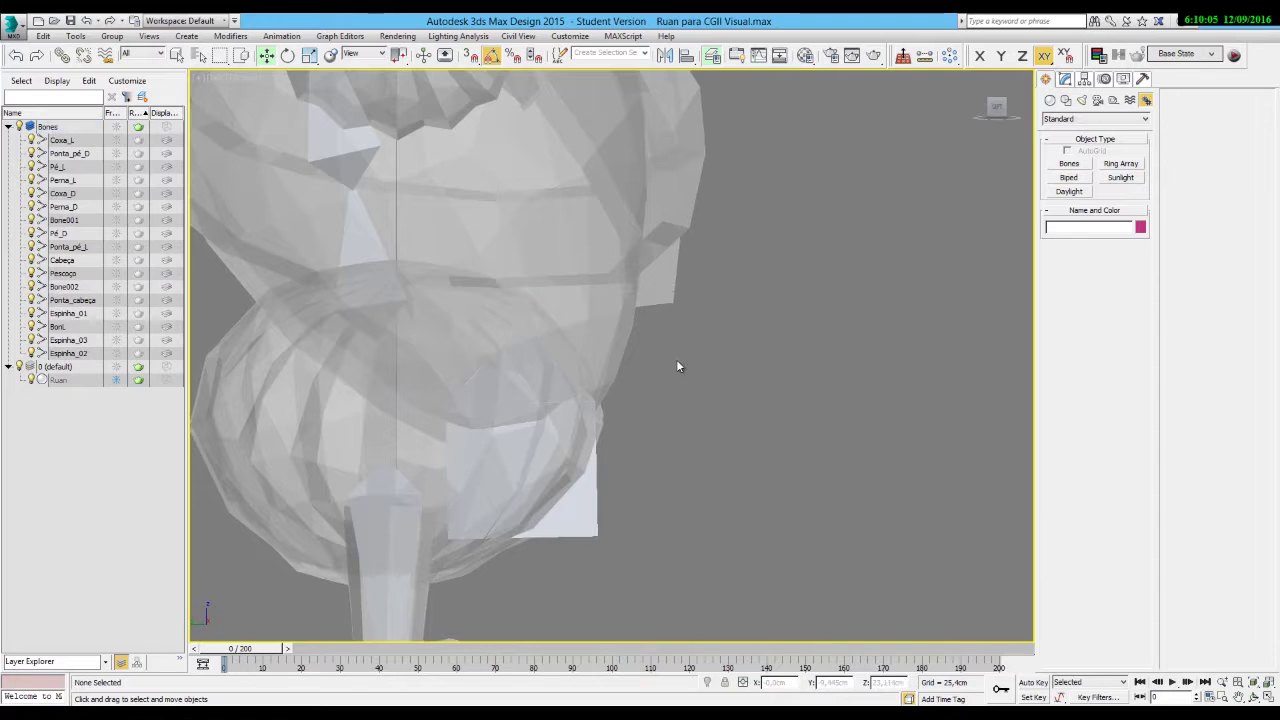
# Hide the character mesh and rename the box-shaped lower-belly bone as Pelvis.
pyautogui.click(575, 371)
pyautogui.keyDown('alt'); pyautogui.moveTo(575, 371); pyautogui.dragTo(478, 414, button='middle'); pyautogui.keyUp('alt')
pyautogui.hotkey('shift', 'g')
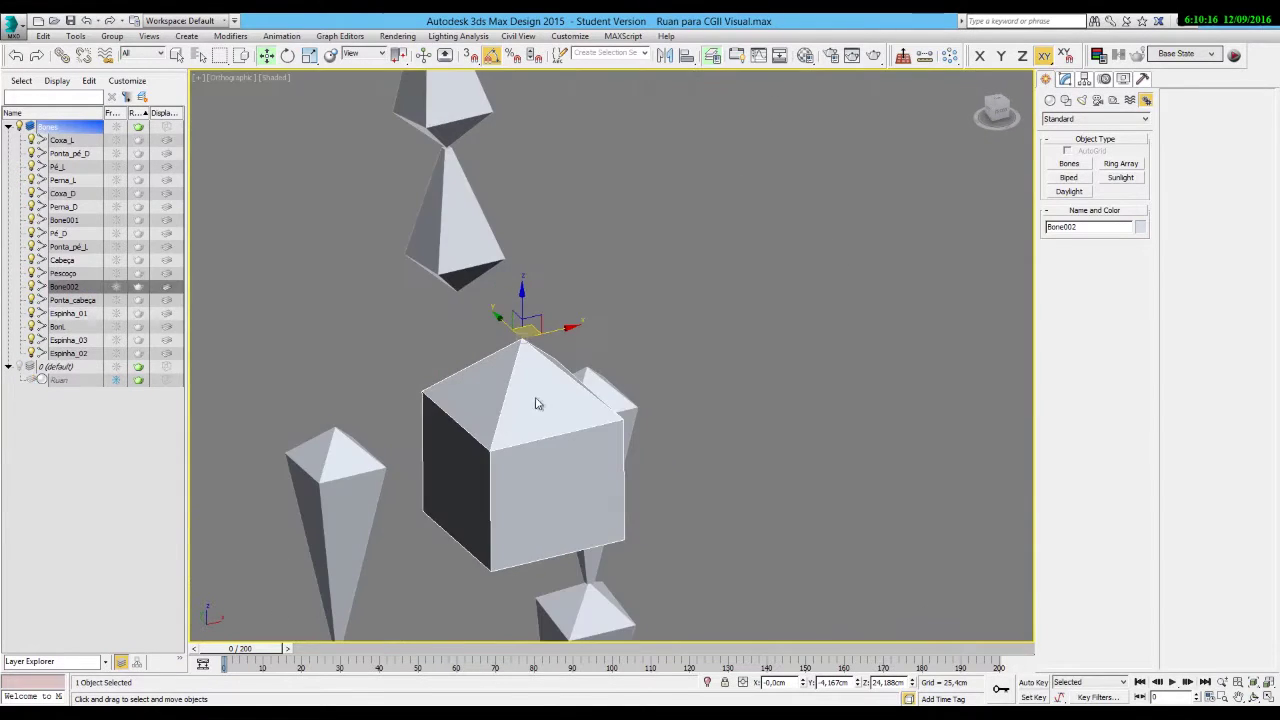
pyautogui.moveTo(1092, 228); pyautogui.dragTo(1040, 230)
pyautogui.write('Pelvis')
# Align the Pelvis bone to Espinha_01 in X, Y and Z position, pivot point to pivot point.
pyautogui.click(686, 55)
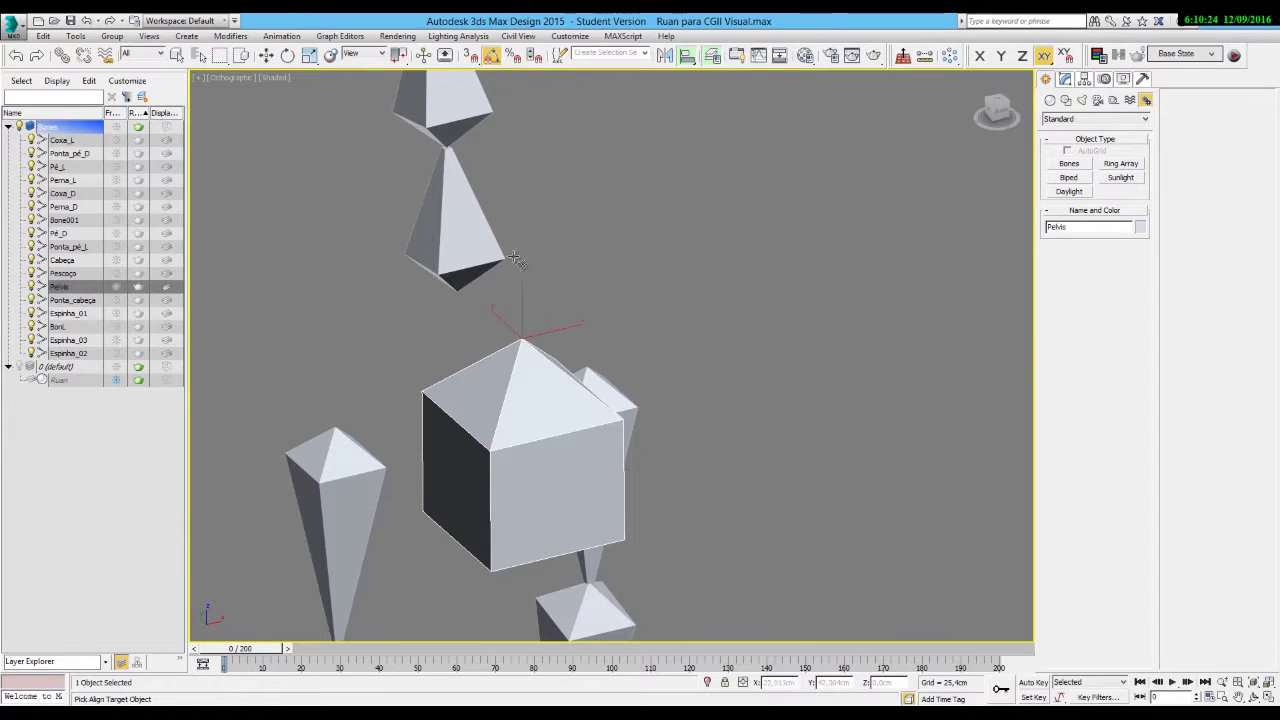
pyautogui.click(463, 246)
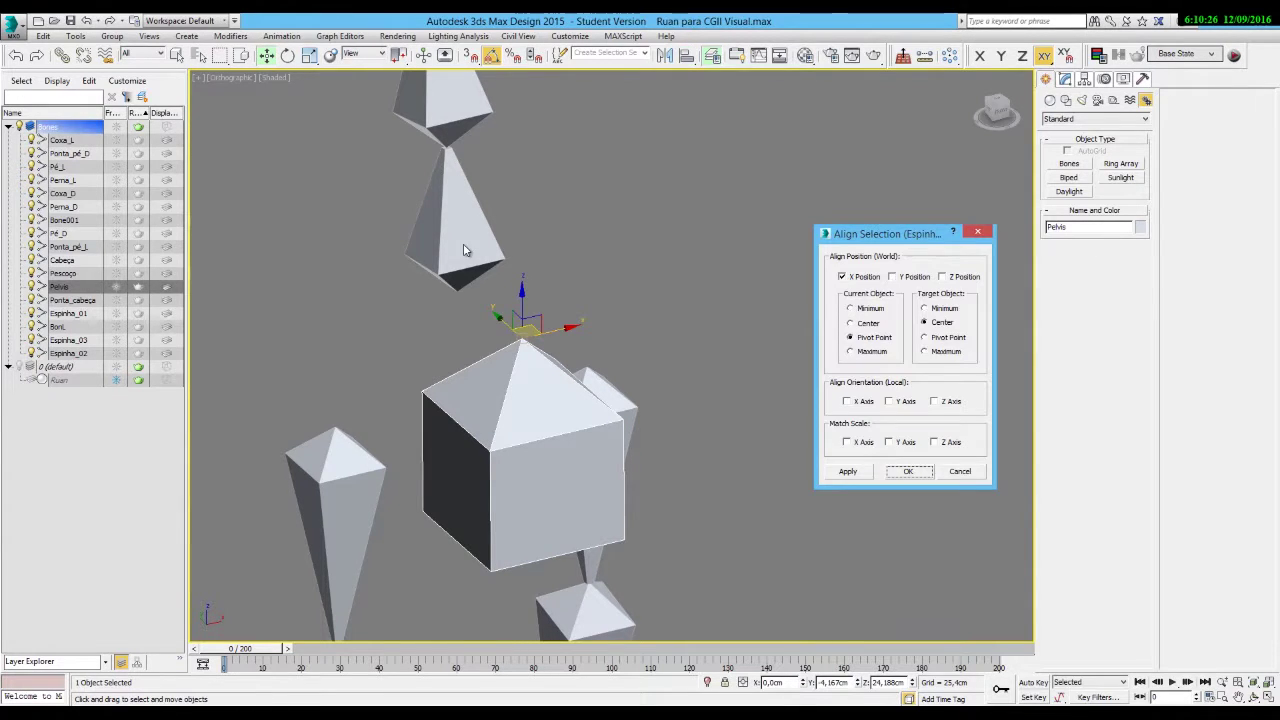
pyautogui.click(912, 280)
pyautogui.click(951, 281)
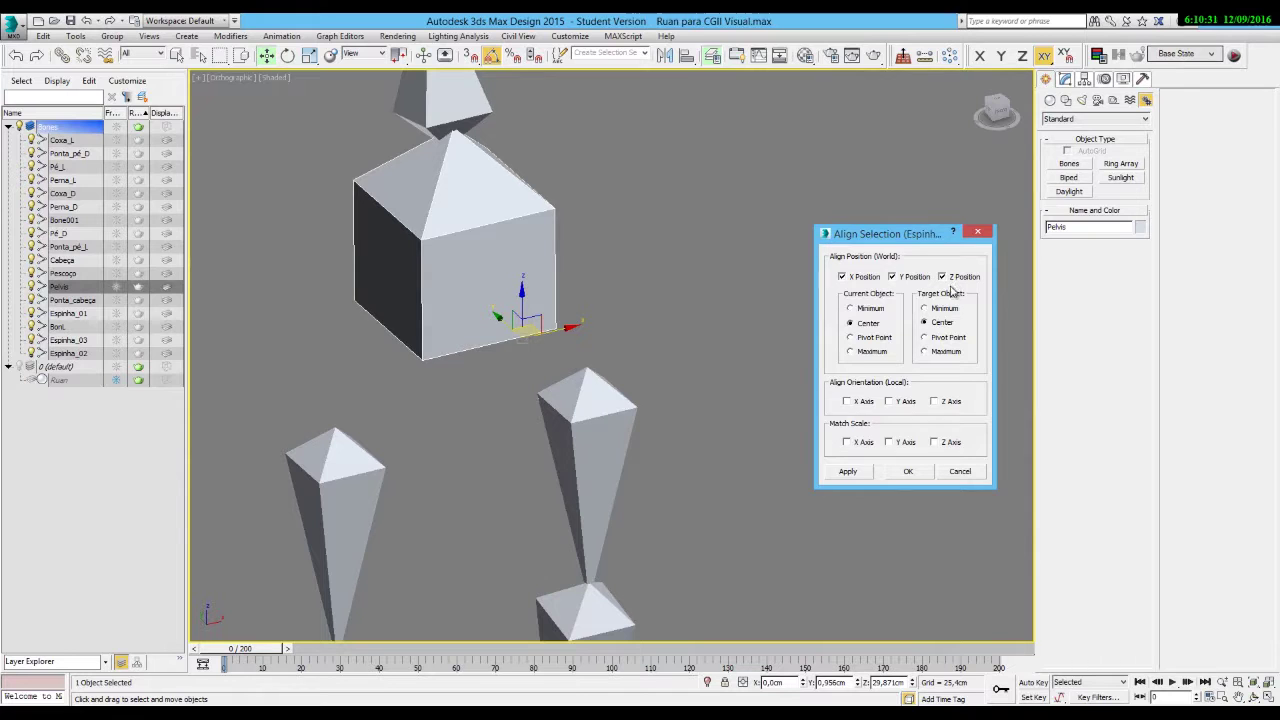
pyautogui.click(930, 337)
pyautogui.click(875, 339)
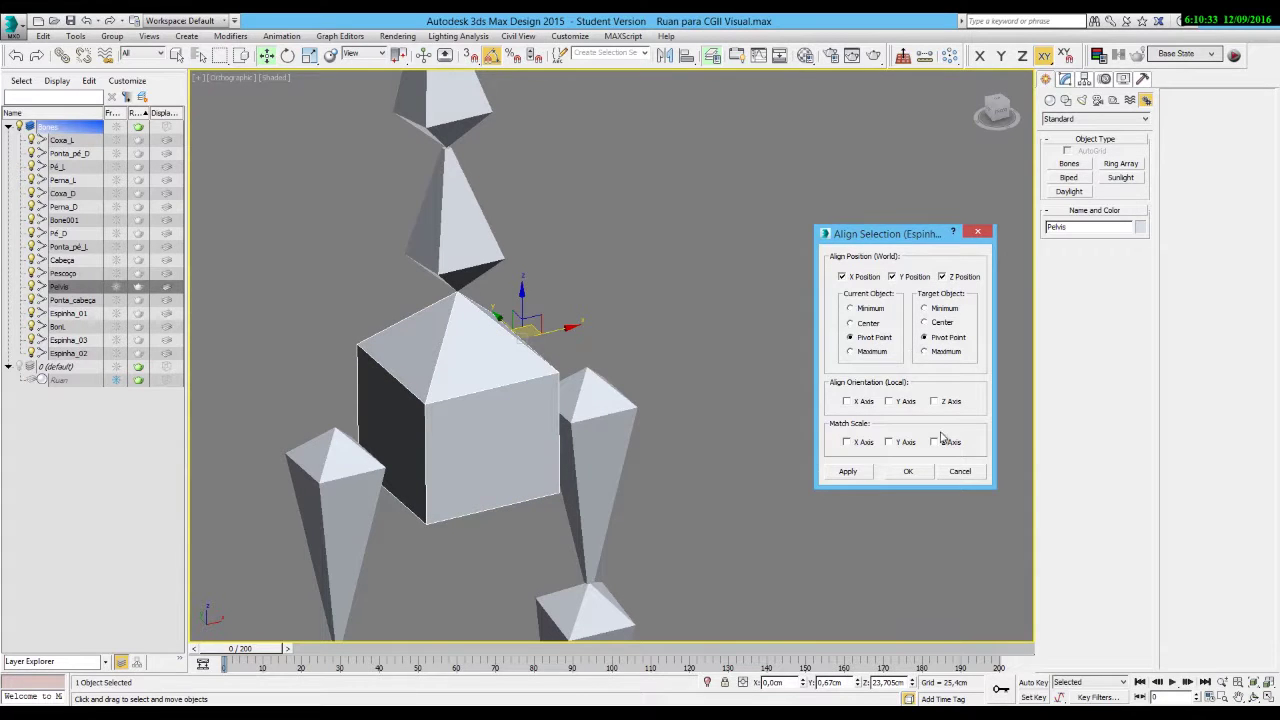
pyautogui.click(908, 471)
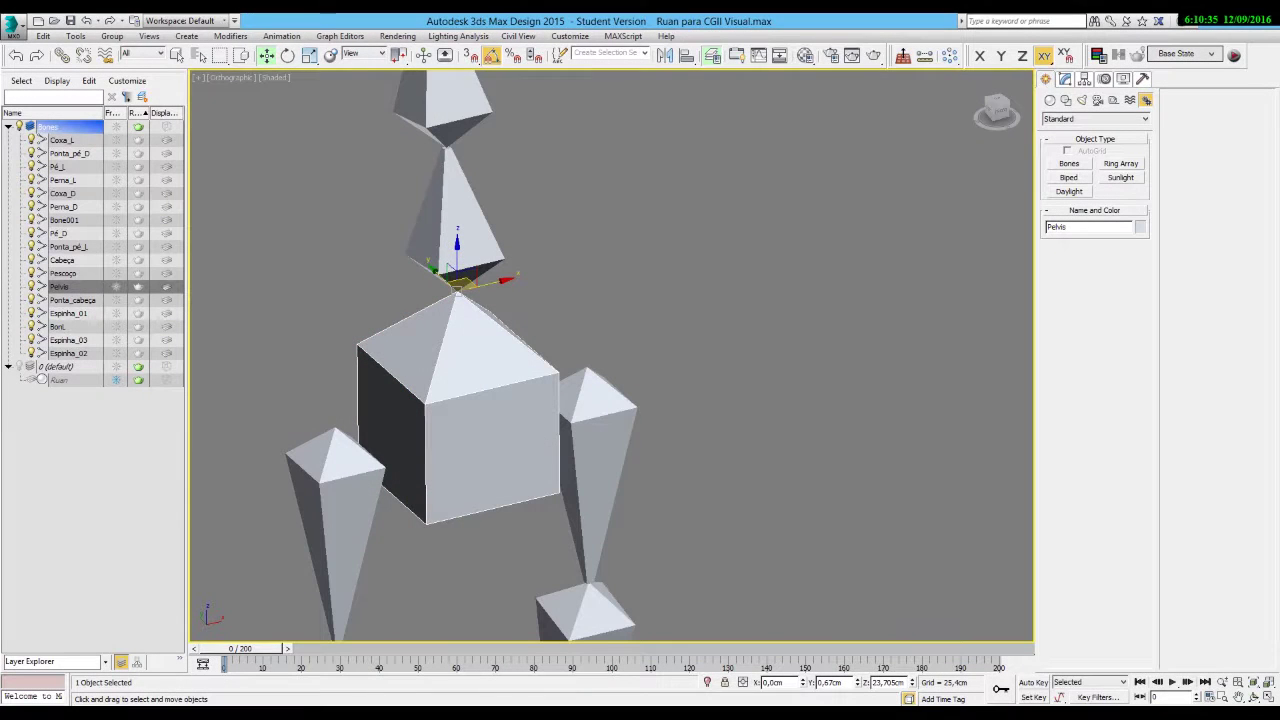
# Bring the pelvis and both thigh bones into view and open a new Schematic View placed below them.
pyautogui.click(767, 400)
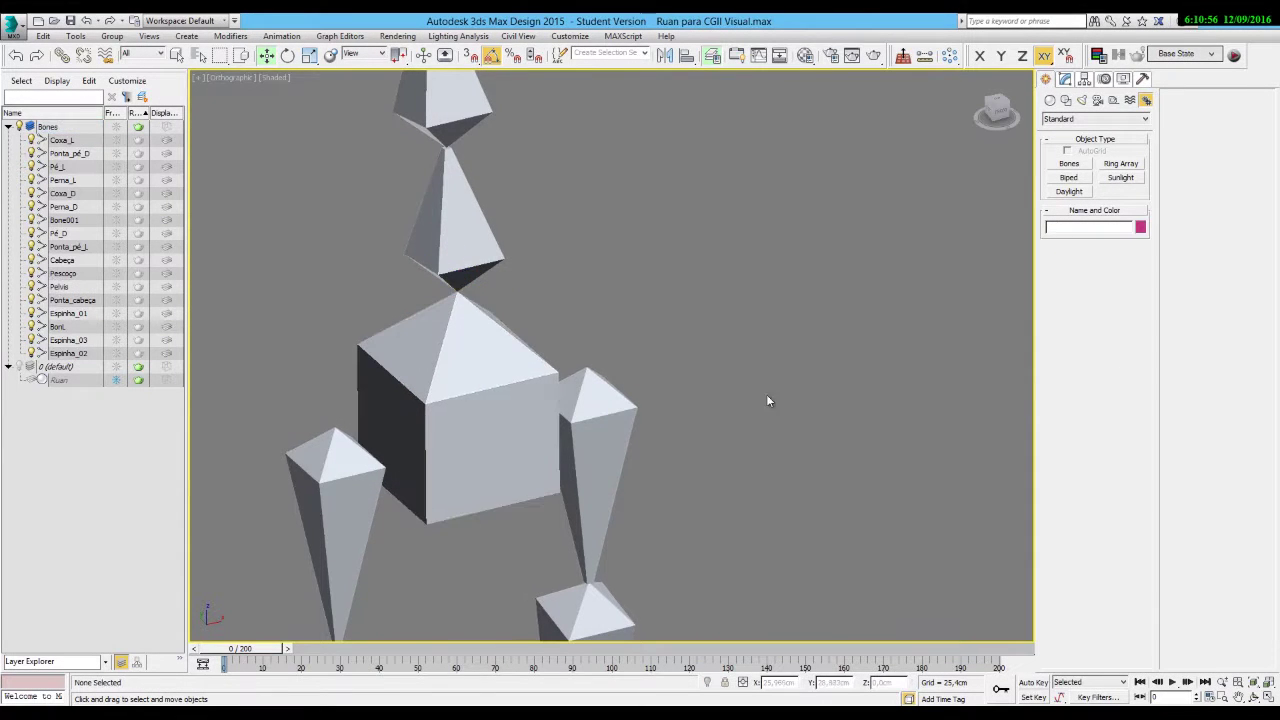
pyautogui.moveTo(636, 394); pyautogui.dragTo(613, 384, button='middle')
pyautogui.click(250, 240)
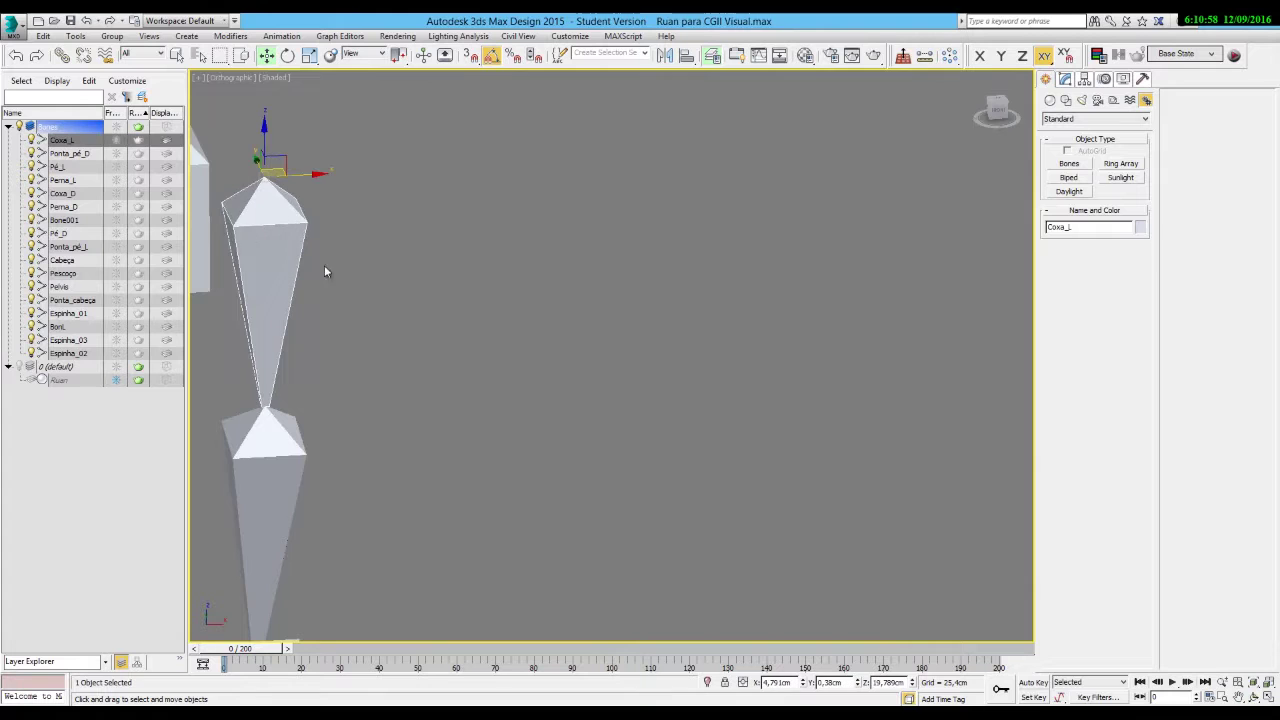
pyautogui.moveTo(513, 300); pyautogui.dragTo(946, 409, button='middle')
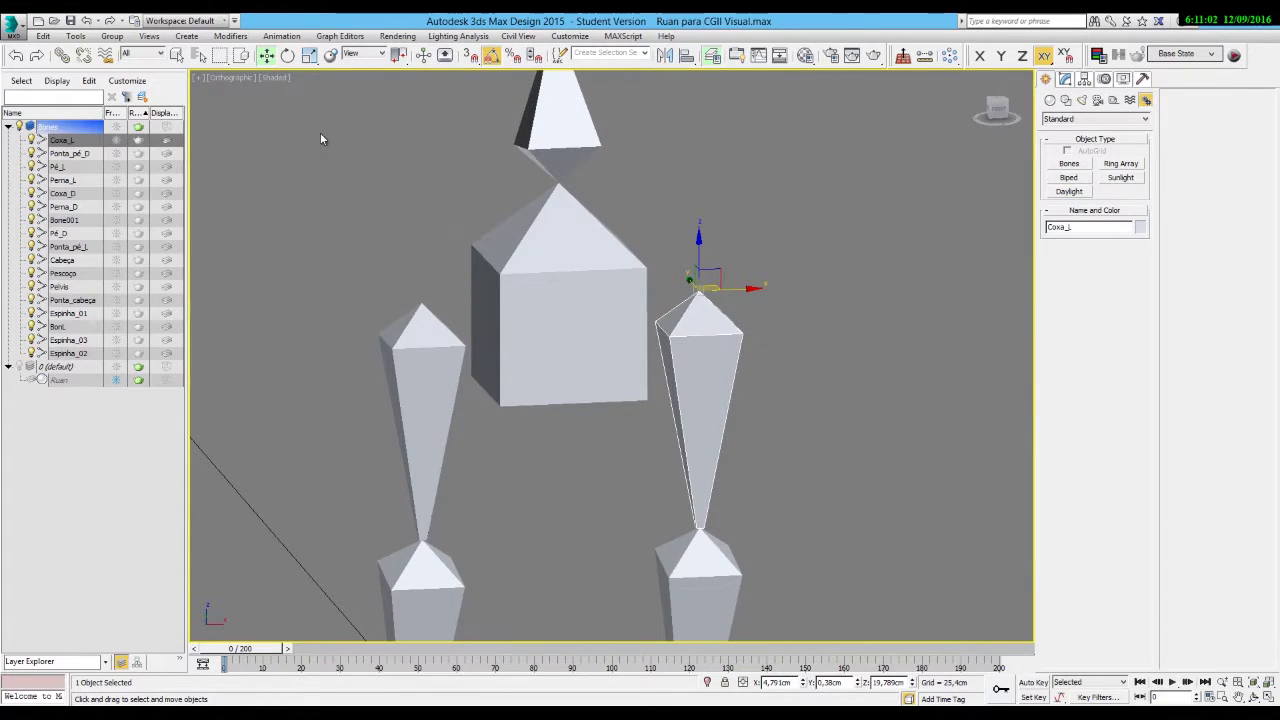
pyautogui.click(345, 36)
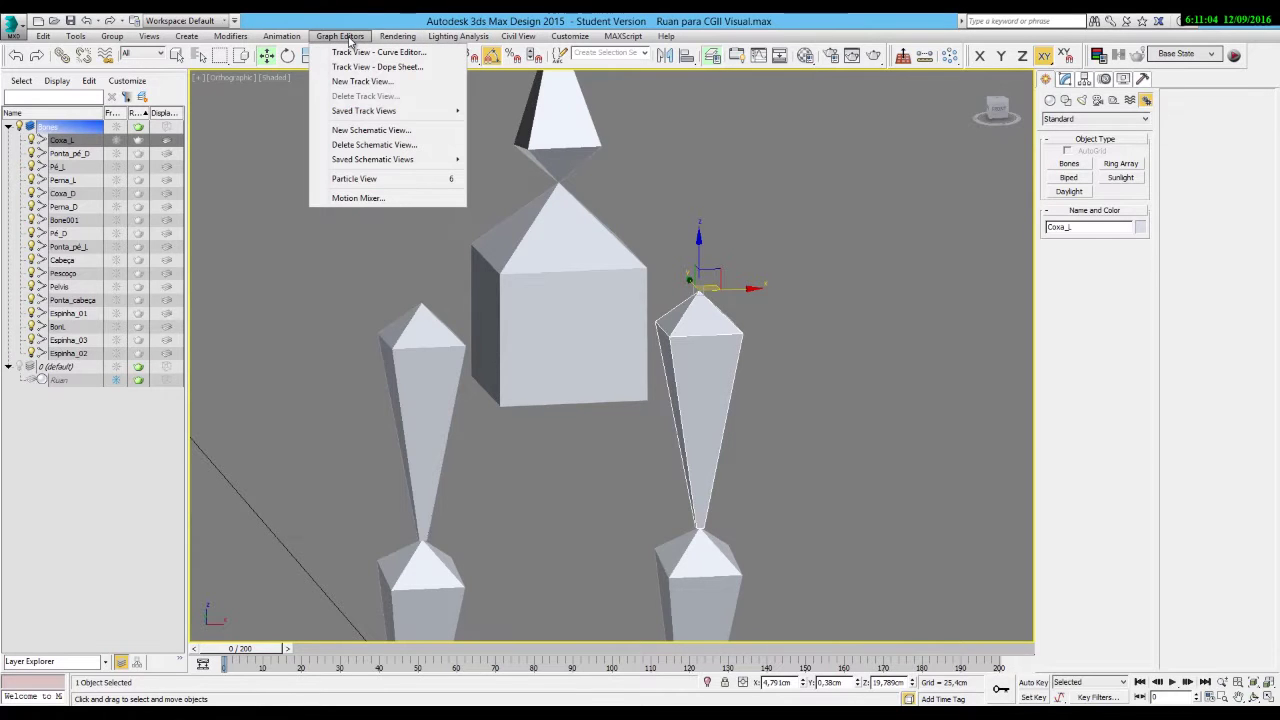
pyautogui.click(355, 130)
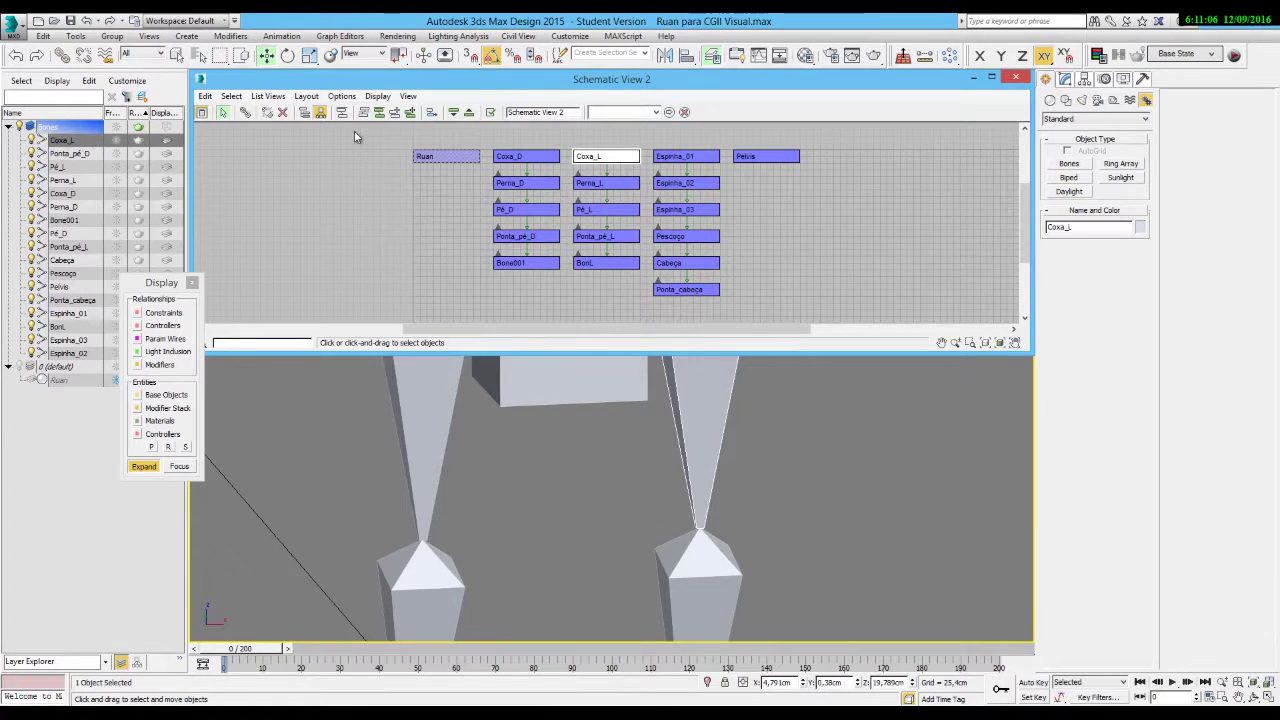
pyautogui.moveTo(524, 84); pyautogui.dragTo(505, 452)
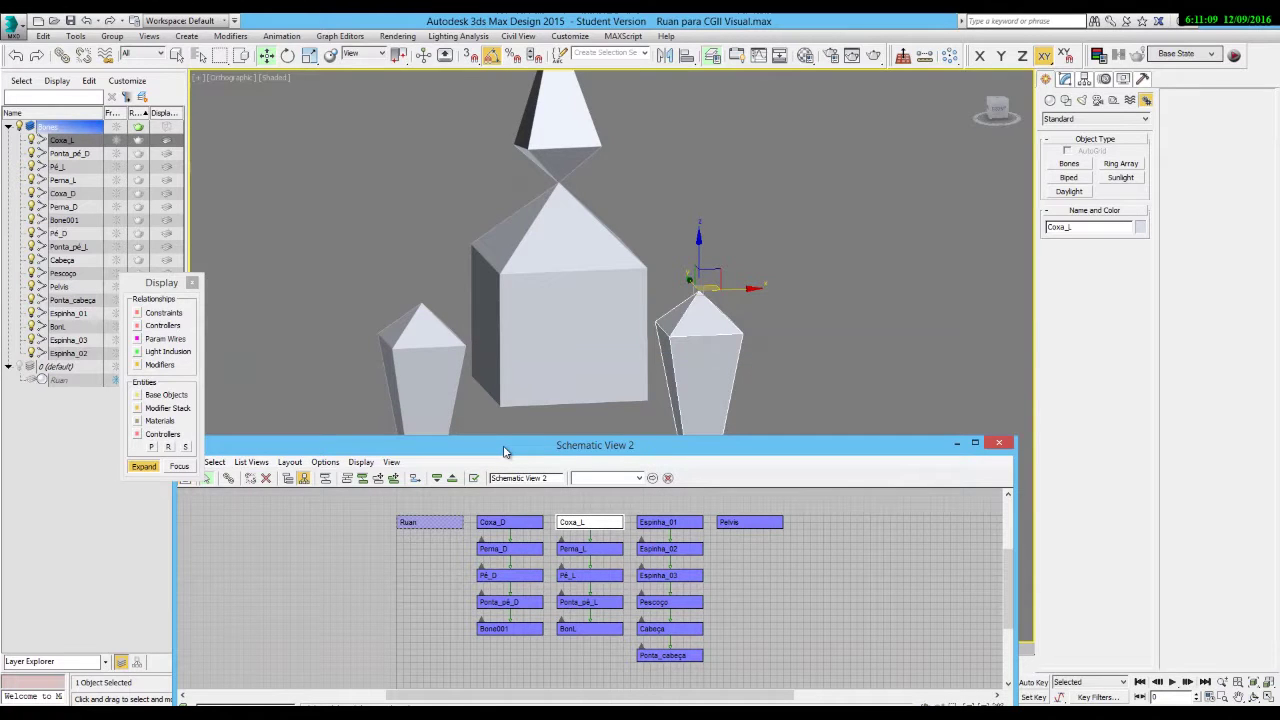
# Link Espinha_01, Coxa_D and Coxa_L as children of the Pelvis bone.
pyautogui.click(558, 148)
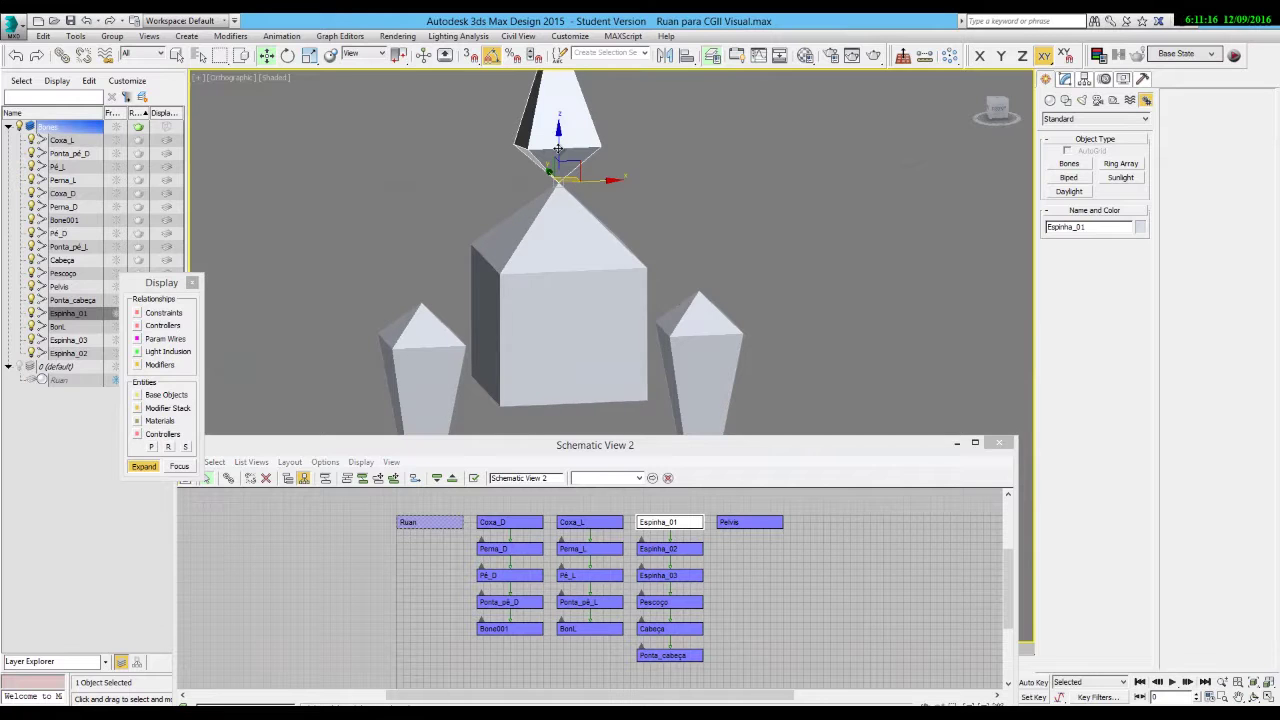
pyautogui.keyDown('ctrl'); pyautogui.click(430, 338); pyautogui.keyUp('ctrl')
pyautogui.keyDown('ctrl'); pyautogui.click(697, 347); pyautogui.keyUp('ctrl')
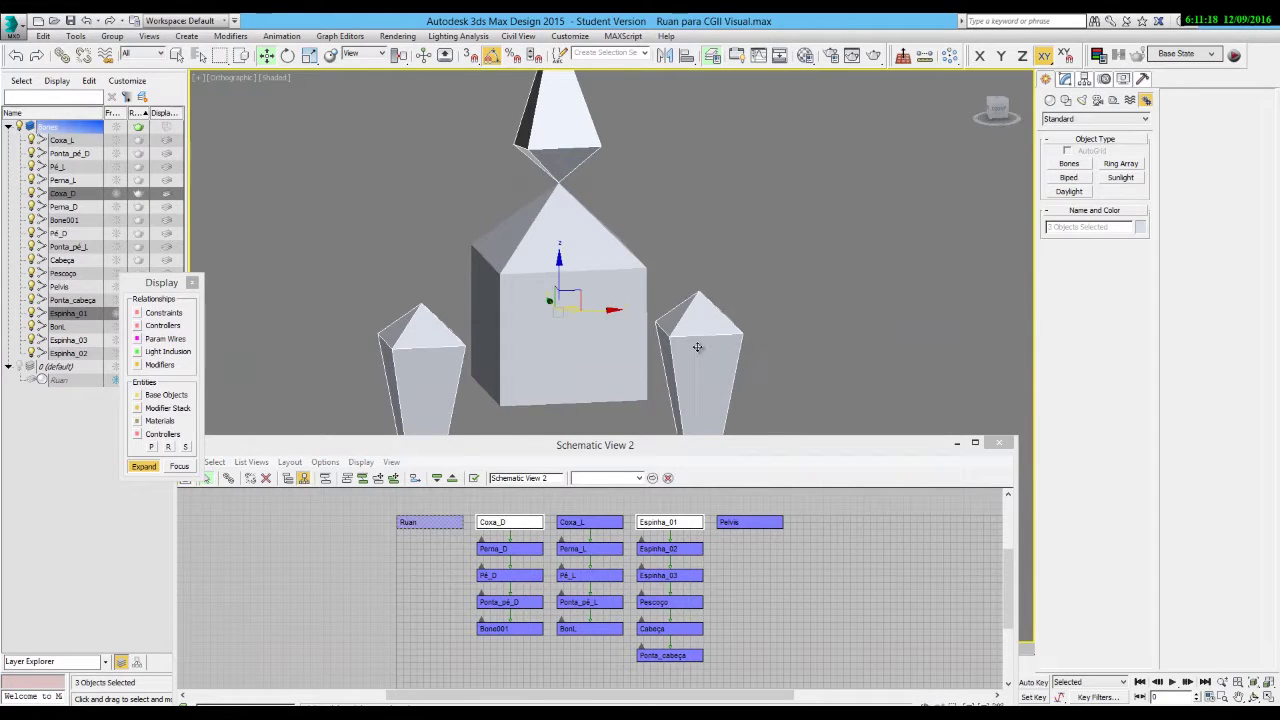
pyautogui.click(62, 54)
pyautogui.moveTo(572, 114)
pyautogui.mouseDown()
pyautogui.moveTo(606, 216)
pyautogui.moveTo(577, 263)
pyautogui.mouseUp()
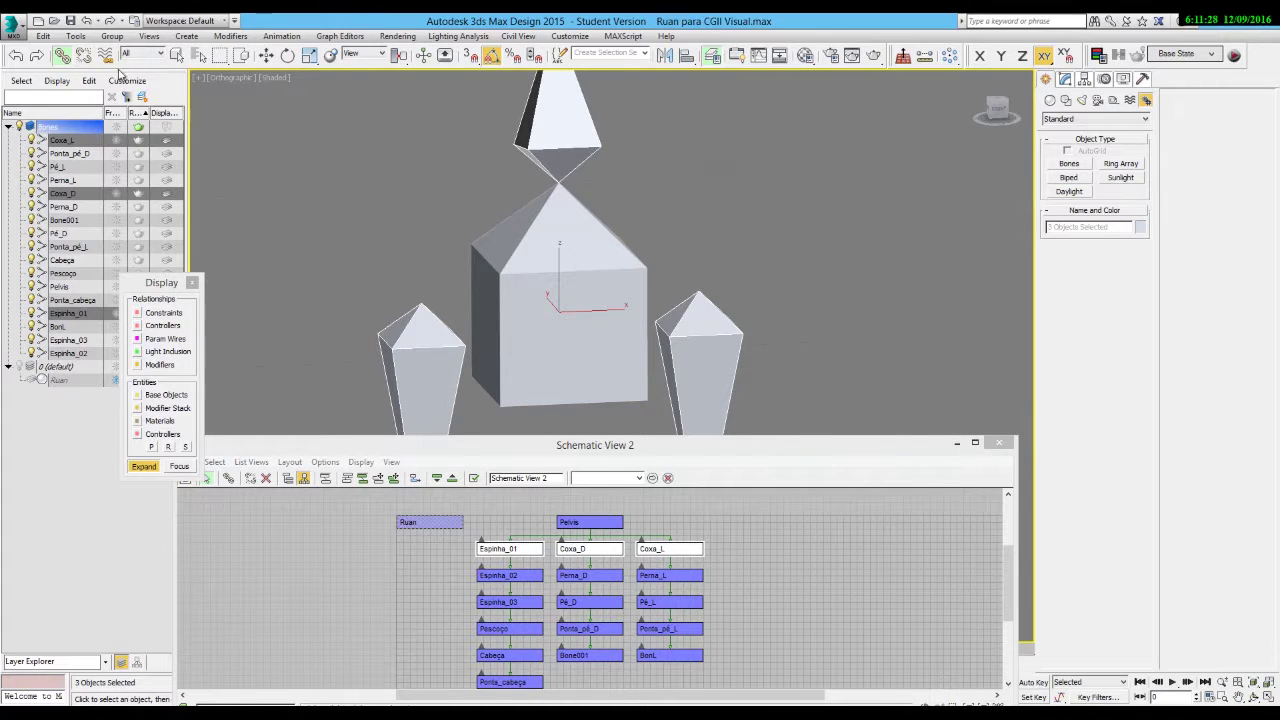
pyautogui.click(267, 56)
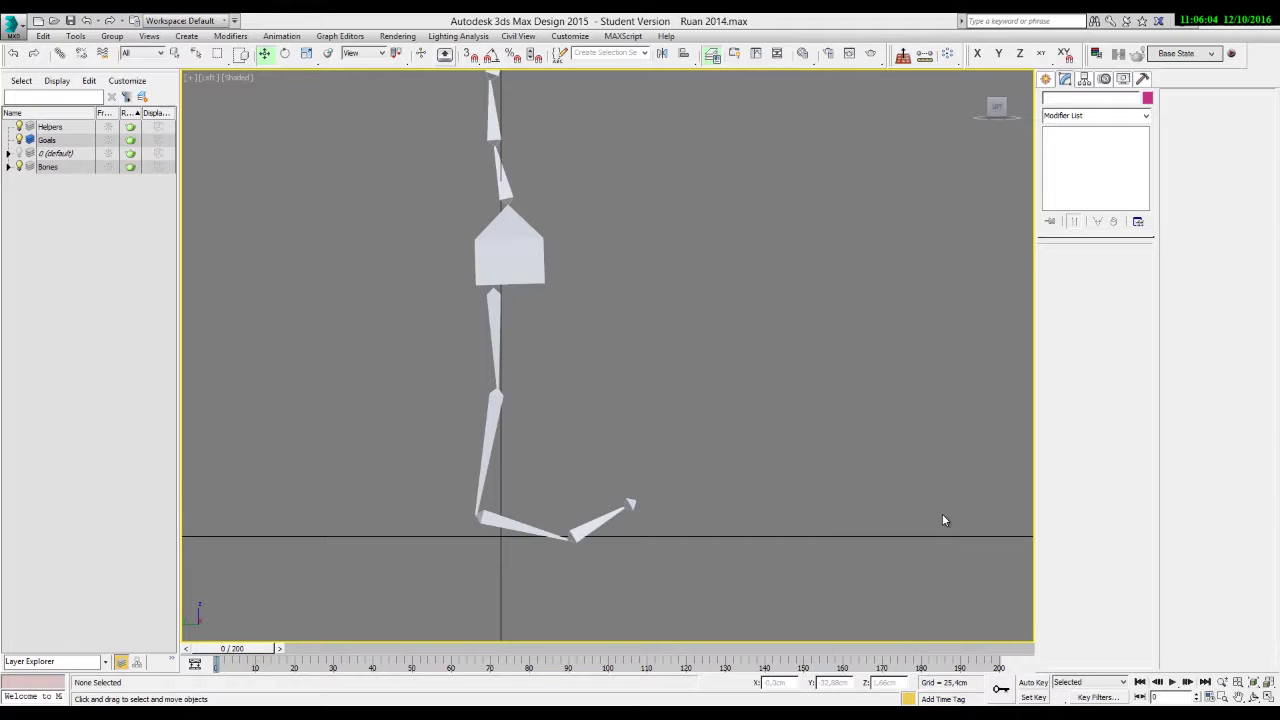
# Play the timeline of the Ruan 2014 scene and stop the playback.
pyautogui.click(1172, 684)
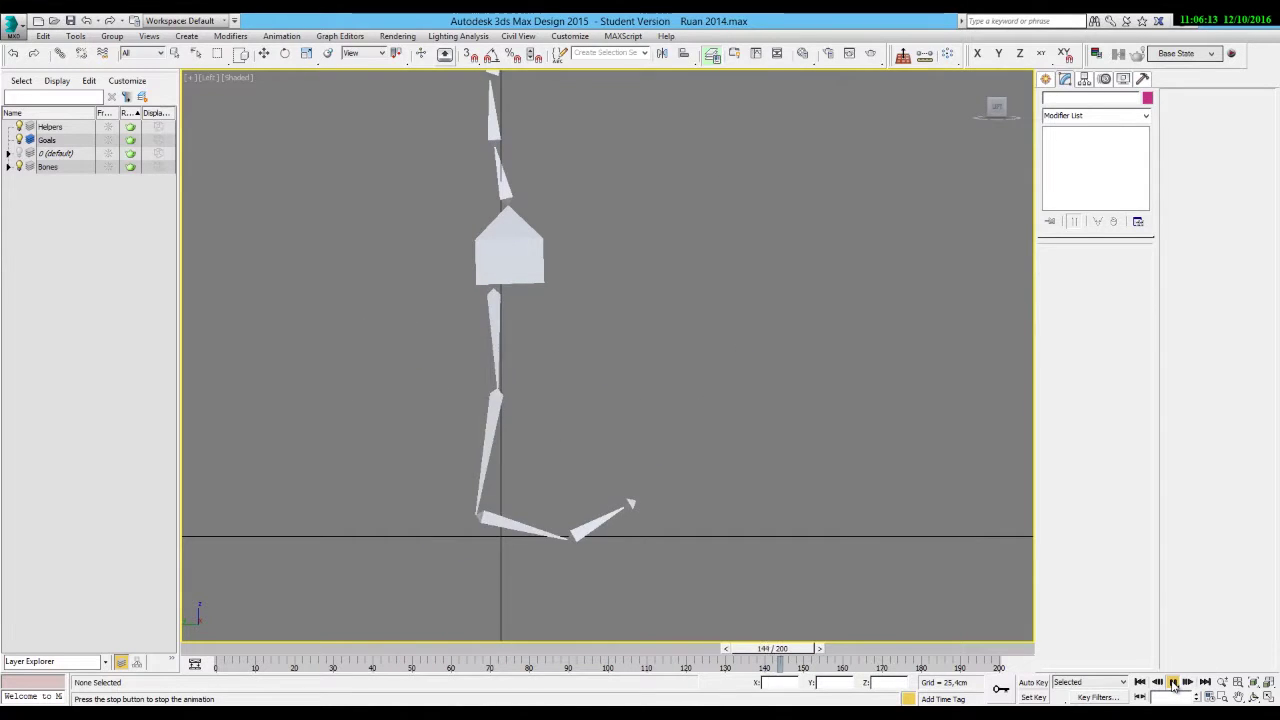
pyautogui.click(1173, 682)
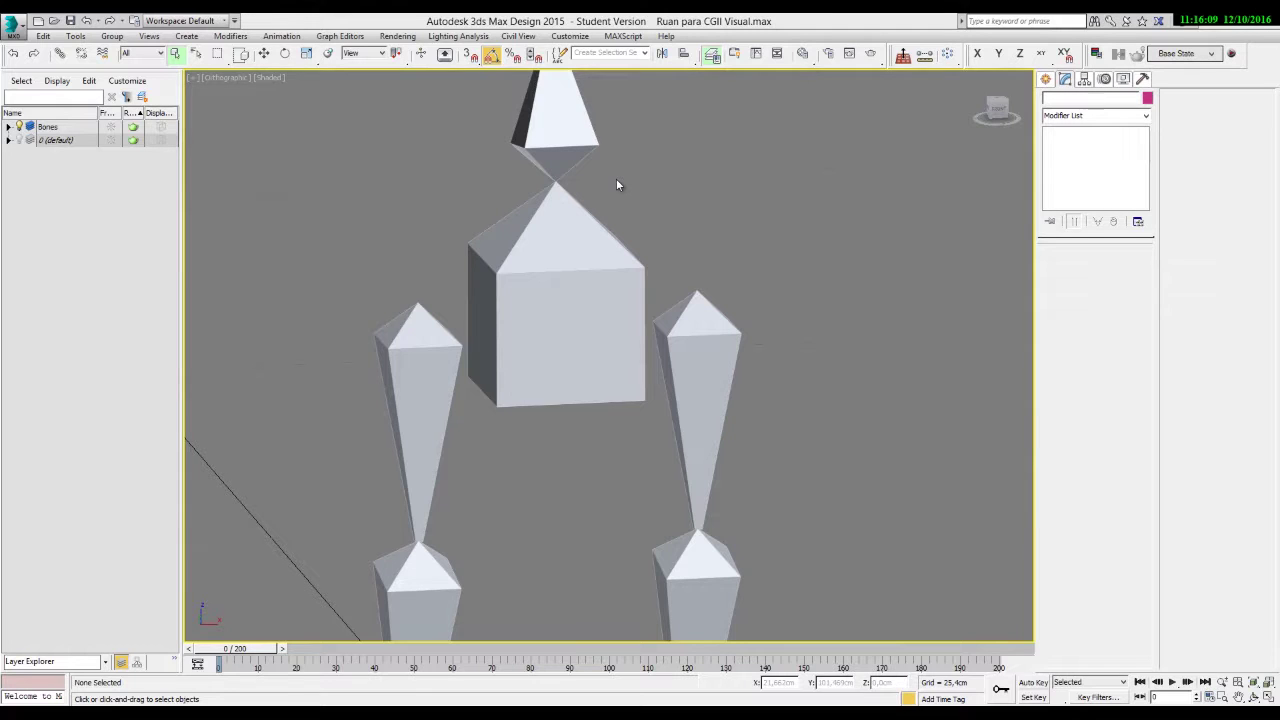
# Create a new layer named Animação teste and hide the Bones layer.
pyautogui.click(110, 235)
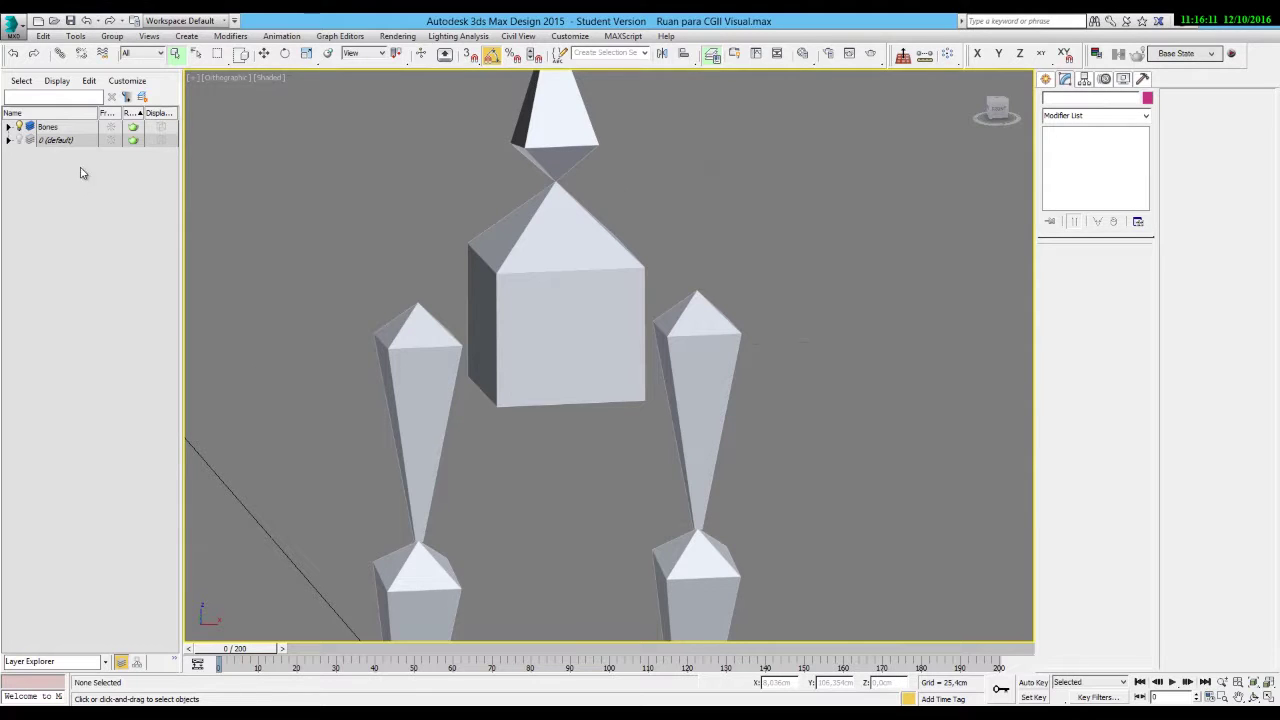
pyautogui.click(142, 96)
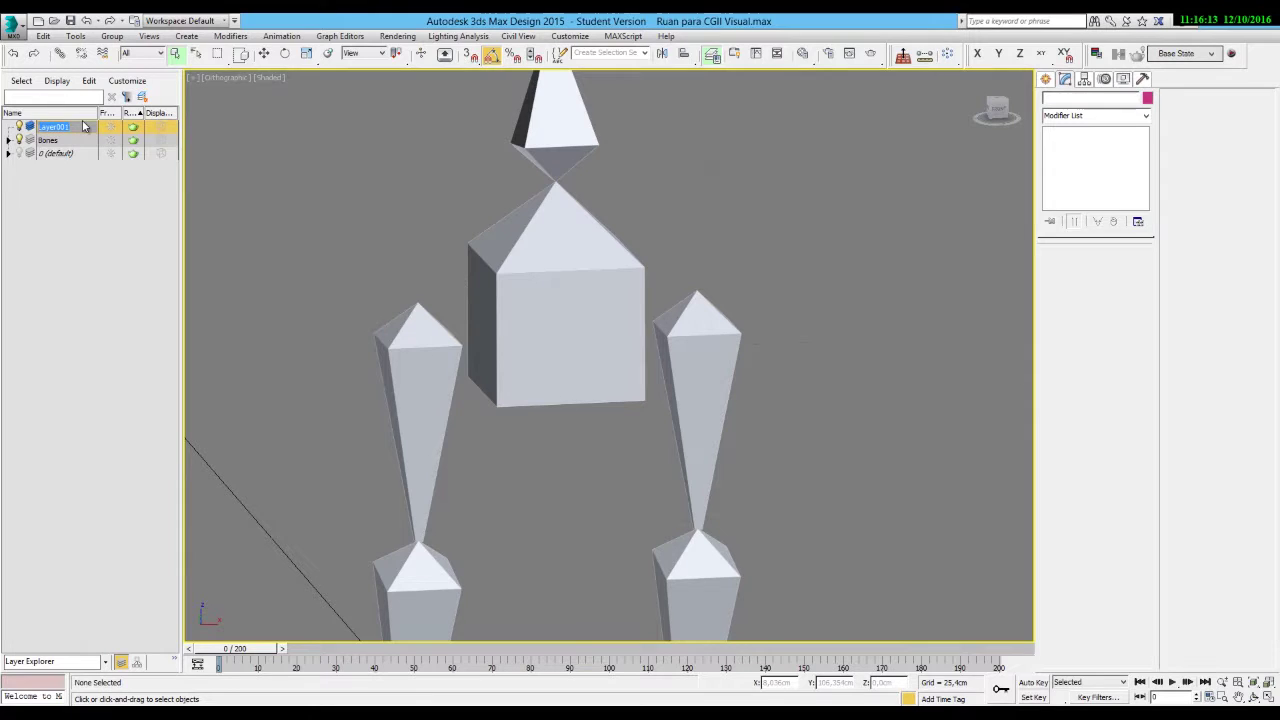
pyautogui.write('Animação teste')
pyautogui.click(34, 211)
pyautogui.click(19, 140)
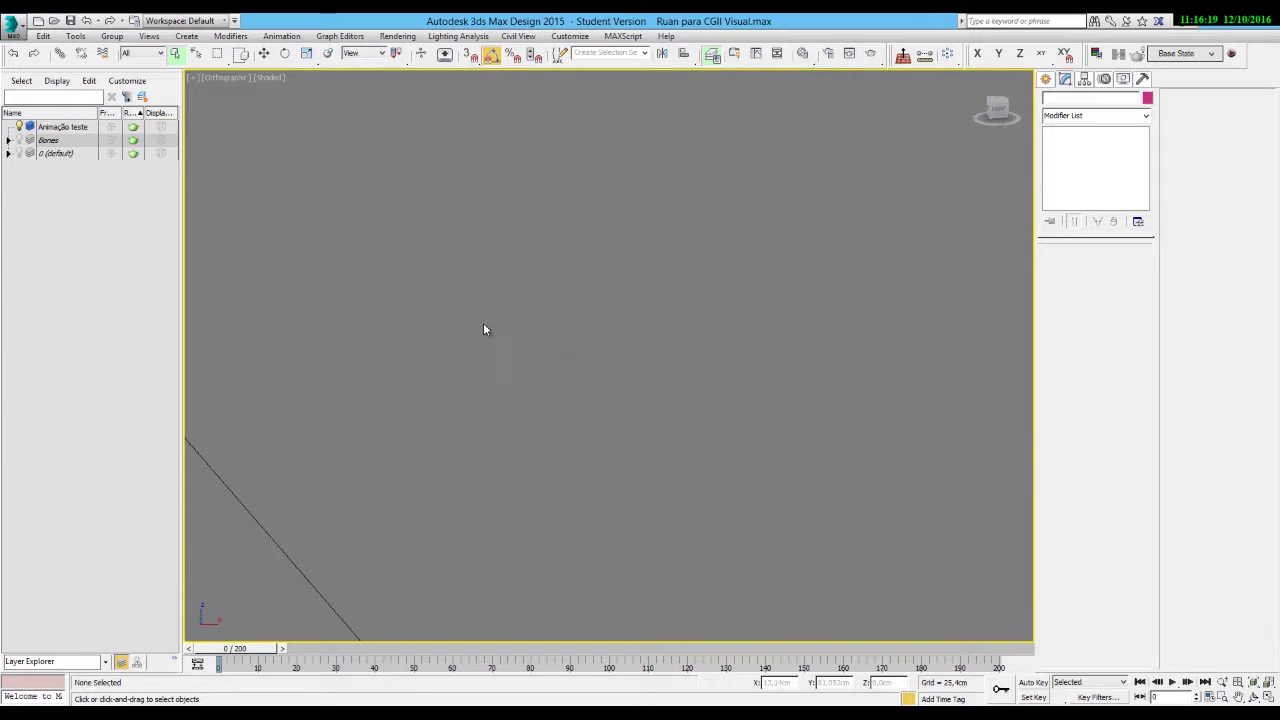
# In the Front view, draw a box about 41 cm long, 85 cm wide and 22 cm high, with one corner at the origin.
pyautogui.scroll(-3, 483, 329)
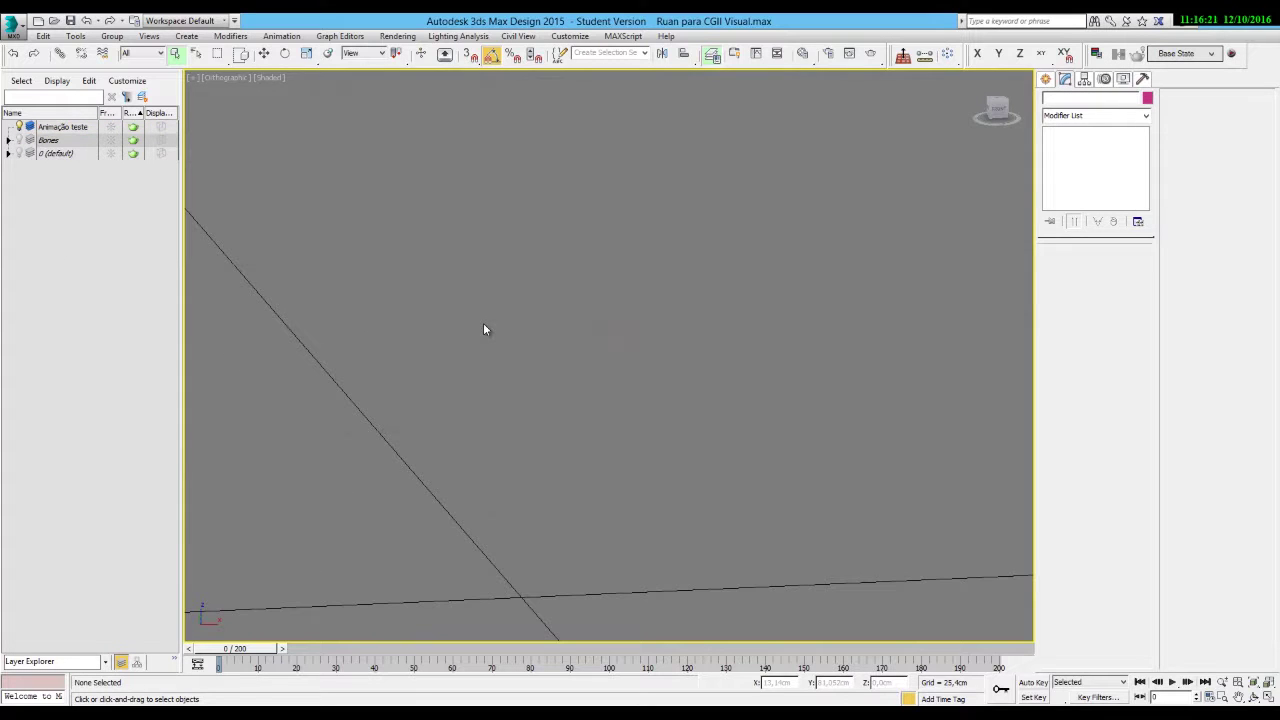
pyautogui.click(224, 77)
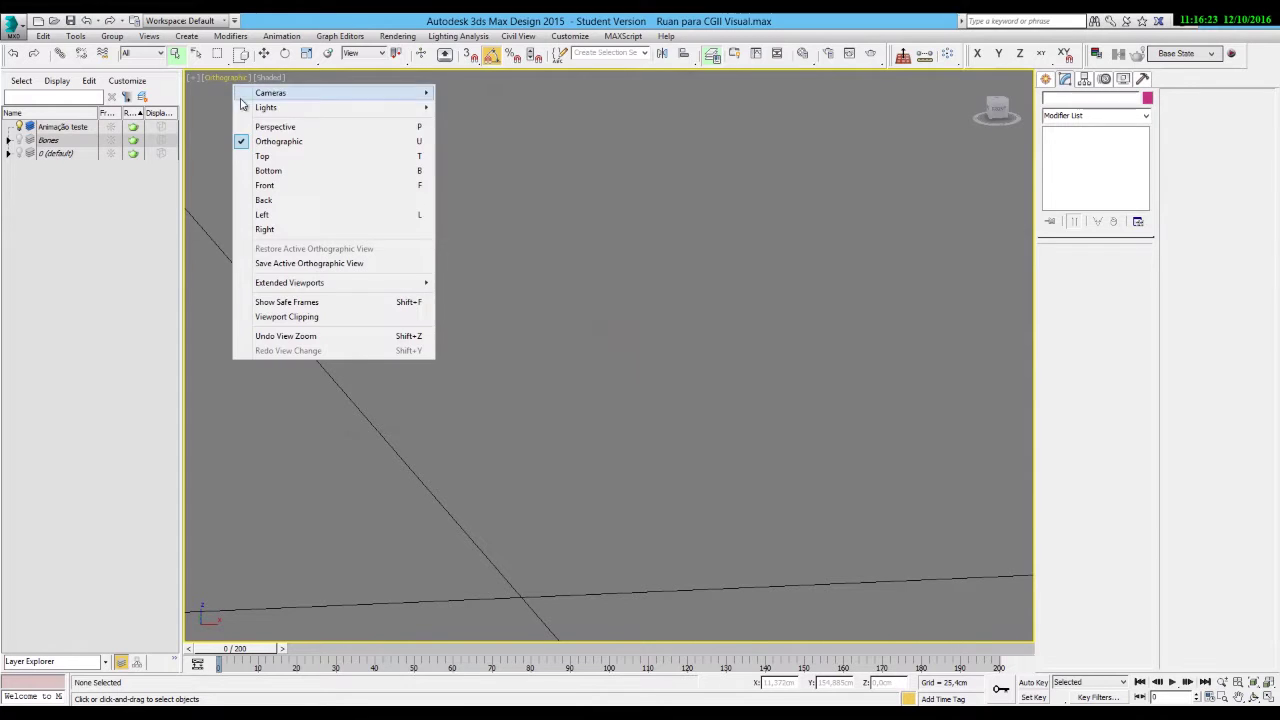
pyautogui.click(272, 190)
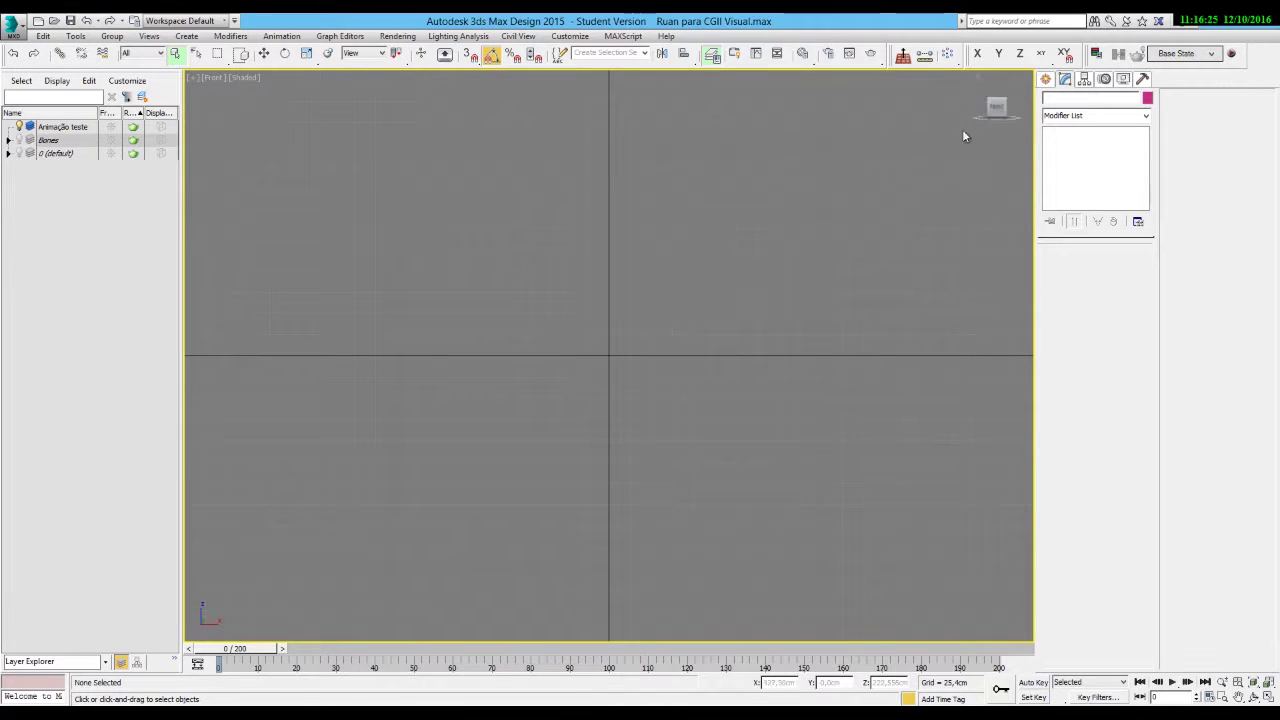
pyautogui.click(1046, 80)
pyautogui.click(1068, 163)
pyautogui.moveTo(538, 320); pyautogui.dragTo(609, 355)
pyautogui.click(613, 333)
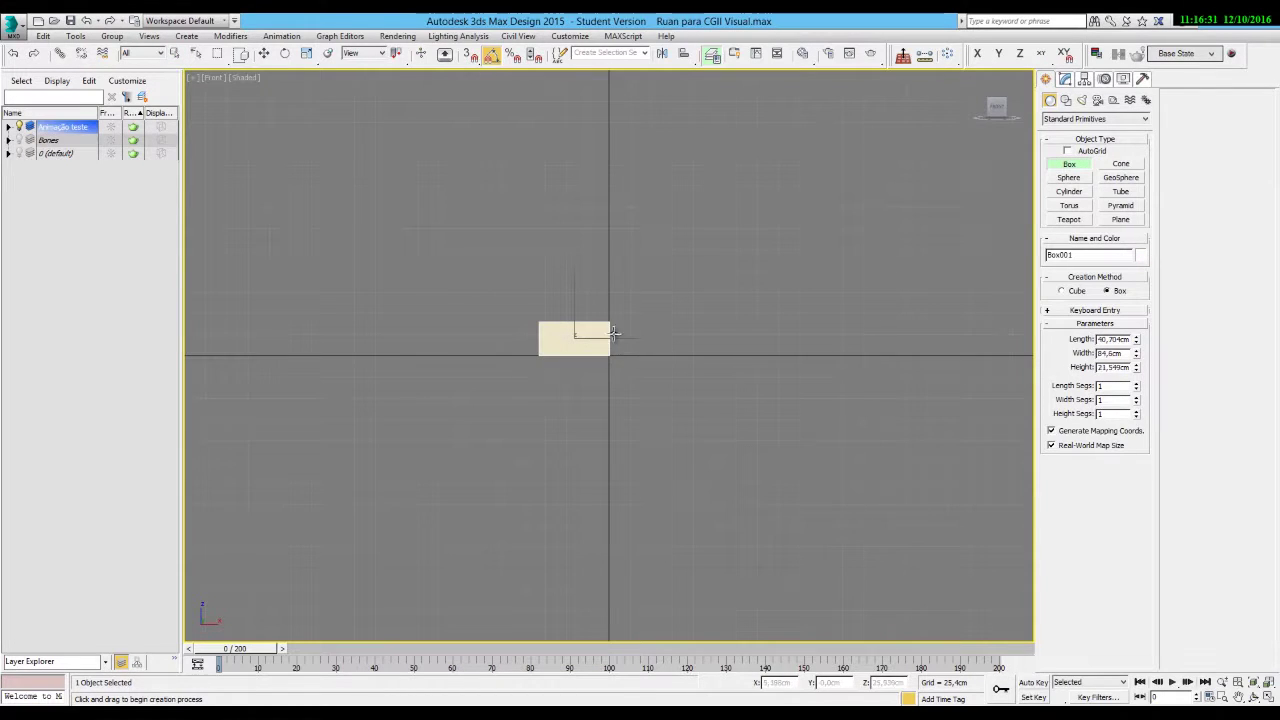
pyautogui.click(1069, 177)
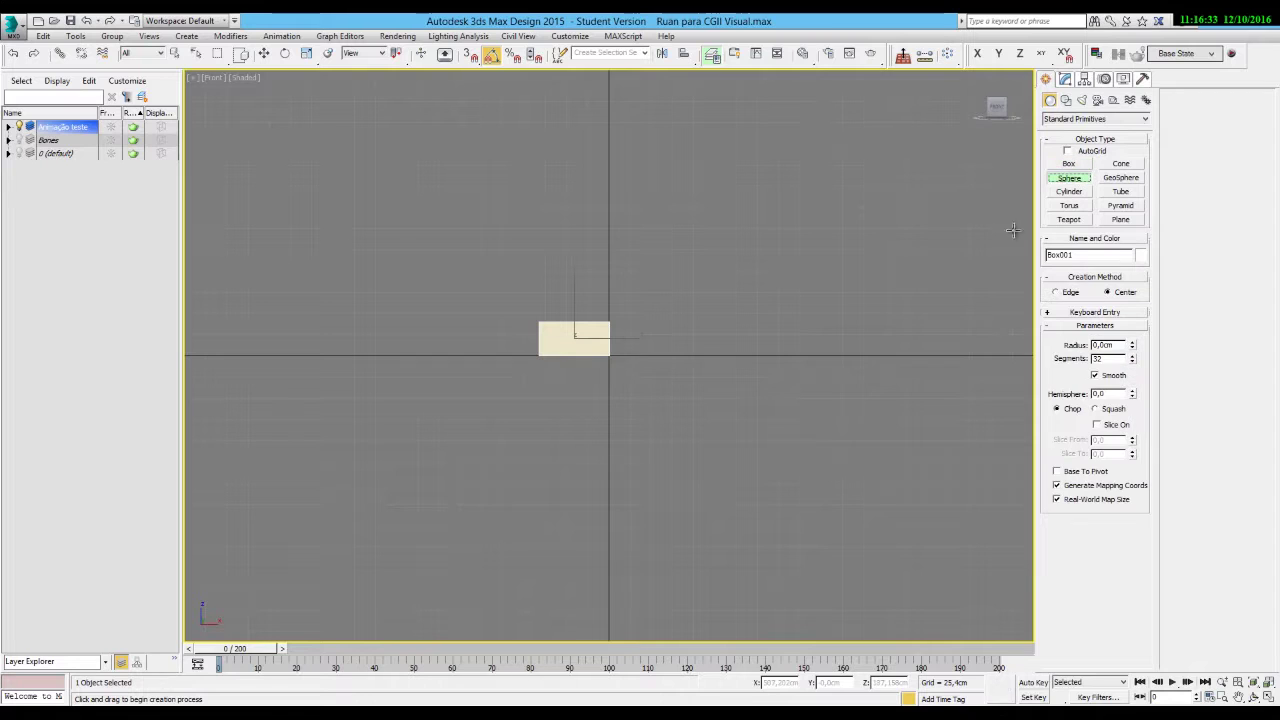
pyautogui.moveTo(655, 320); pyautogui.dragTo(677, 341)
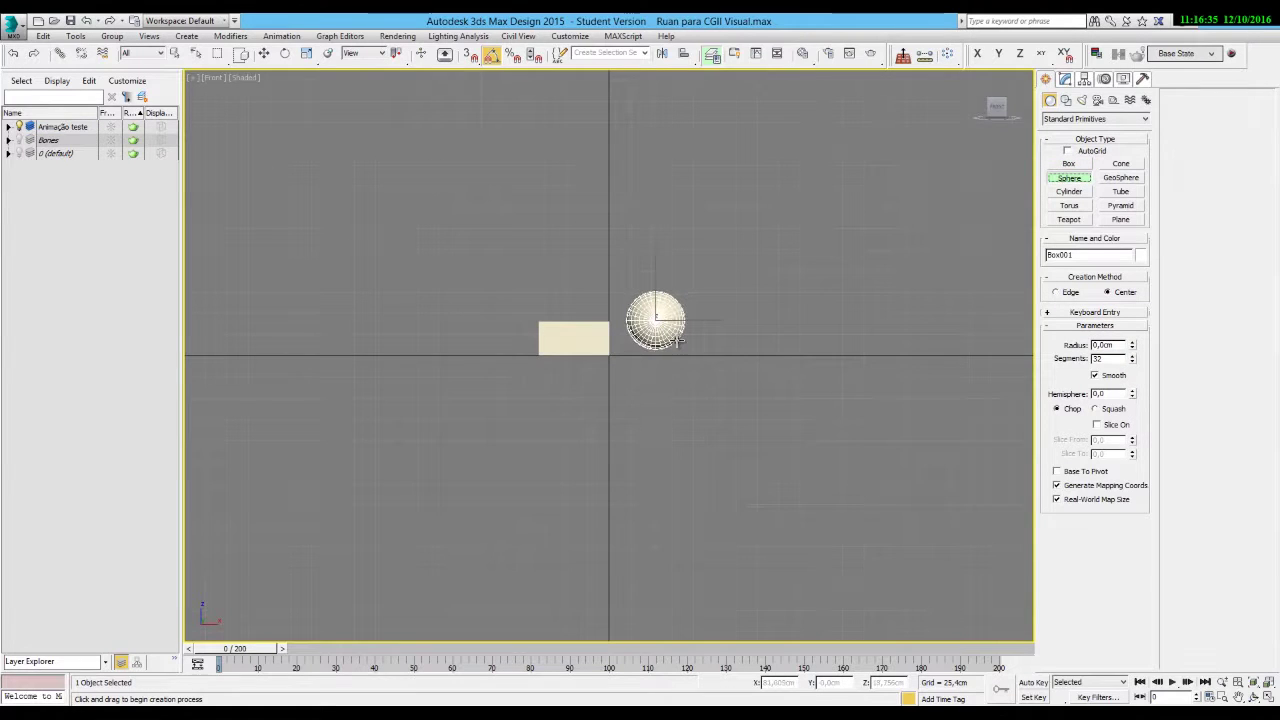
pyautogui.rightClick(677, 341)
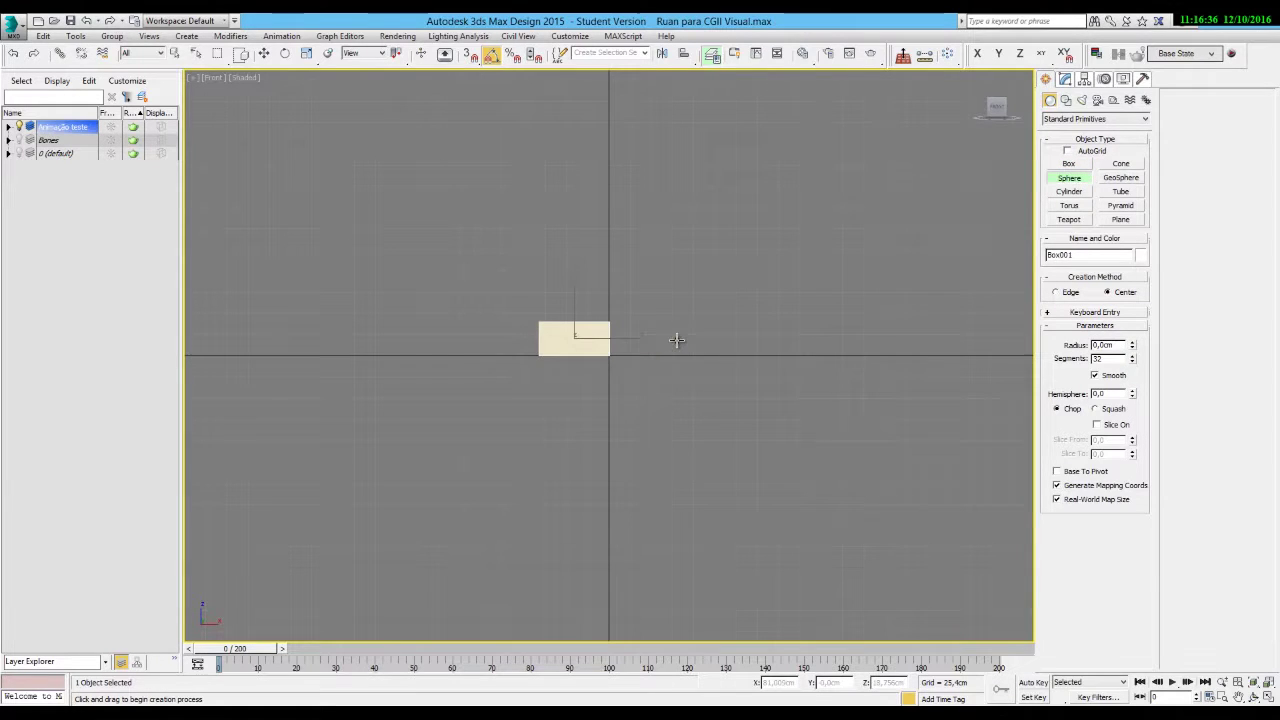
# In the Top view, draw a sphere next to the end of the box that touches the origin.
pyautogui.click(212, 78)
pyautogui.click(248, 156)
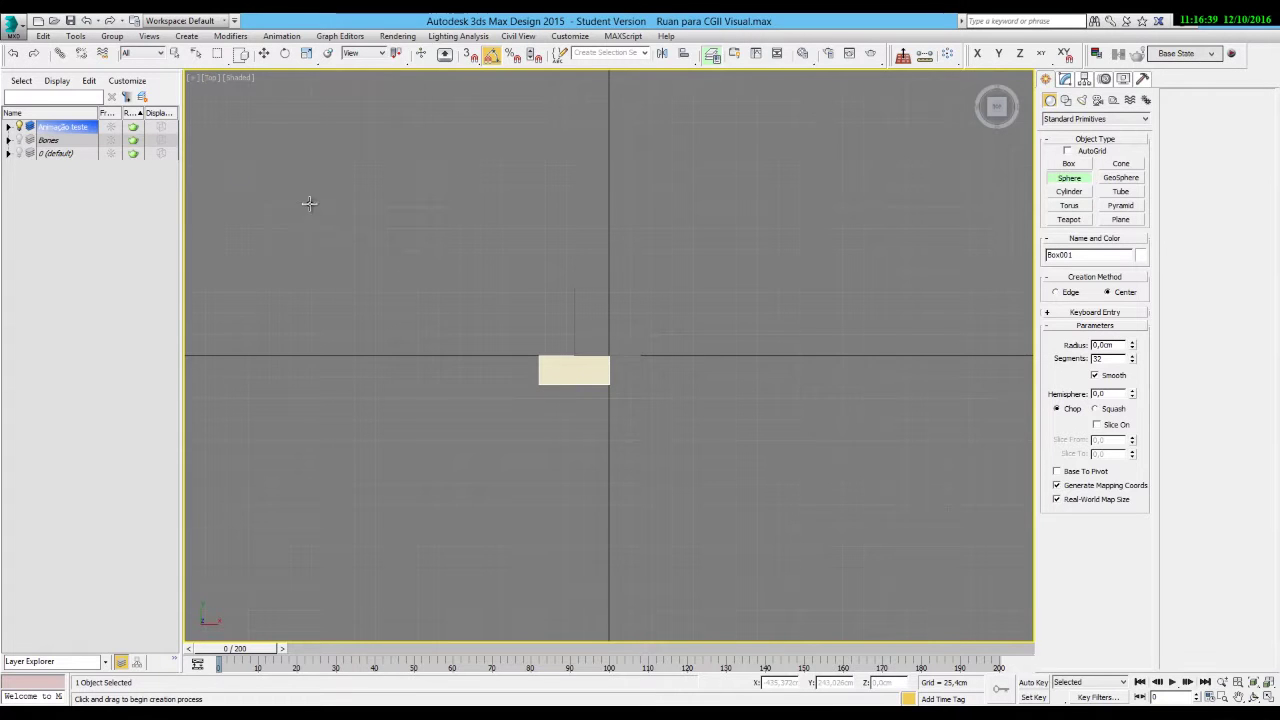
pyautogui.moveTo(628, 373); pyautogui.dragTo(652, 378)
pyautogui.rightClick(652, 378)
pyautogui.keyDown('alt'); pyautogui.moveTo(652, 378); pyautogui.dragTo(704, 337, button='middle'); pyautogui.keyUp('alt')
pyautogui.scroll(5, 672, 400)
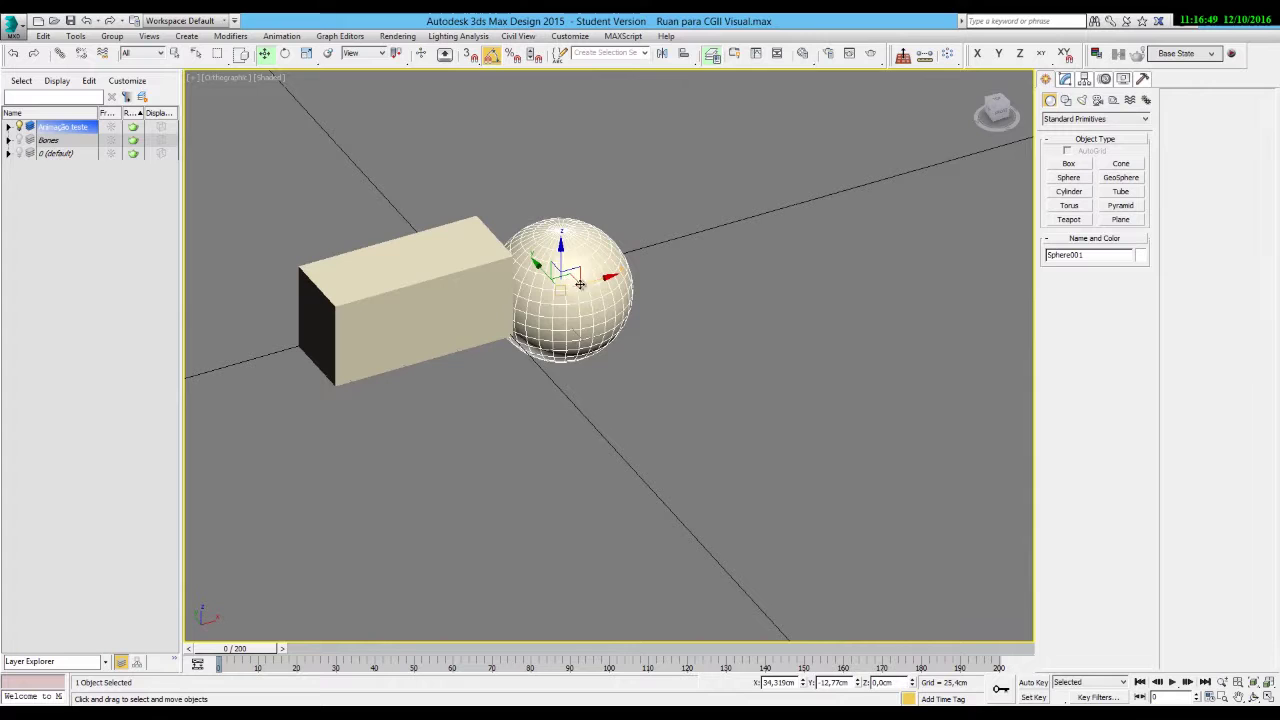
# Move the sphere to the world origin, with X and Y at 0.
pyautogui.moveTo(579, 271); pyautogui.dragTo(615, 195)
pyautogui.rightClick(803, 682)
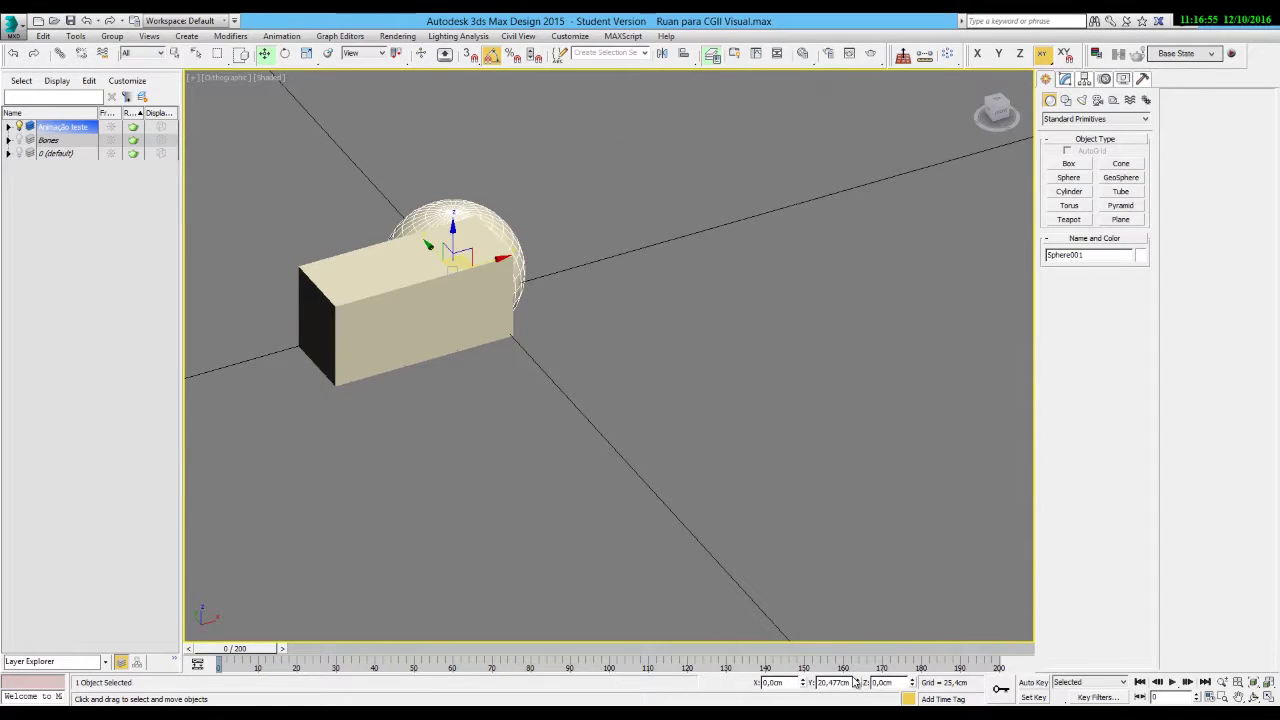
pyautogui.rightClick(858, 682)
# Set the box's Z position to 0 and move it along X to about -94 cm, clear of the sphere.
pyautogui.click(400, 300)
pyautogui.rightClick(912, 682)
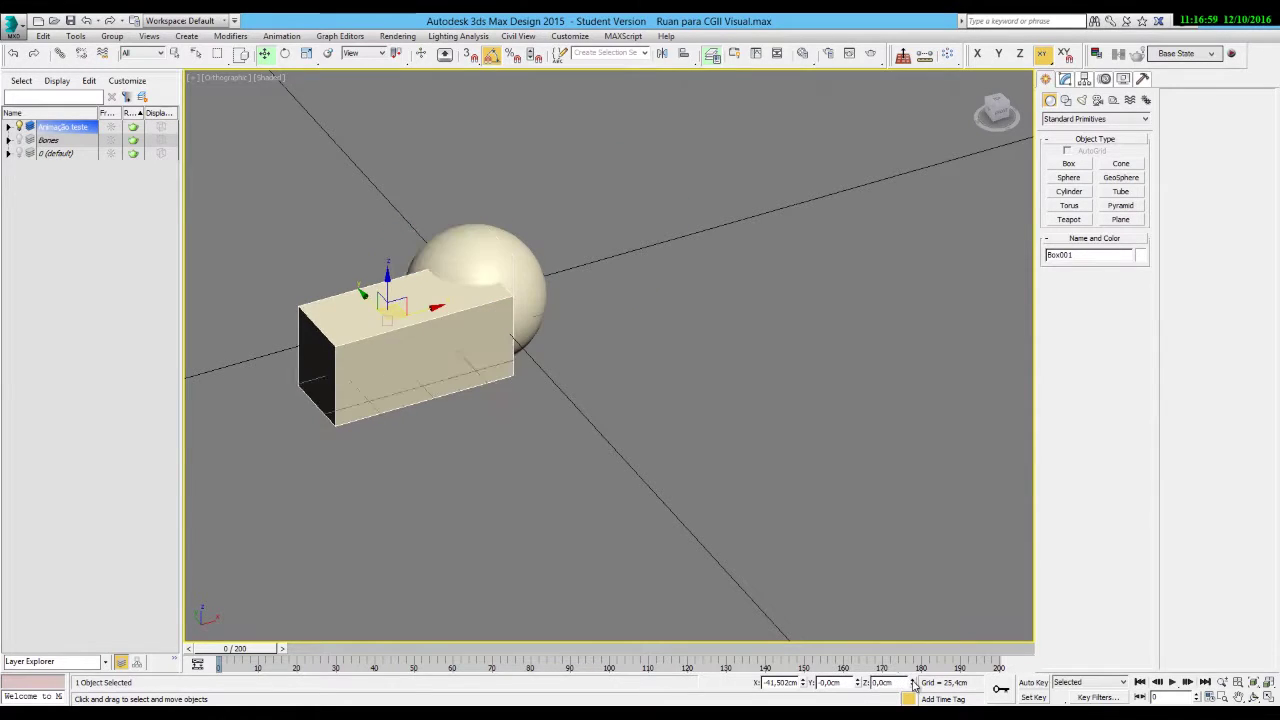
pyautogui.rightClick(803, 682)
pyautogui.moveTo(515, 280); pyautogui.dragTo(323, 327)
pyautogui.moveTo(506, 413); pyautogui.dragTo(509, 320, button='middle')
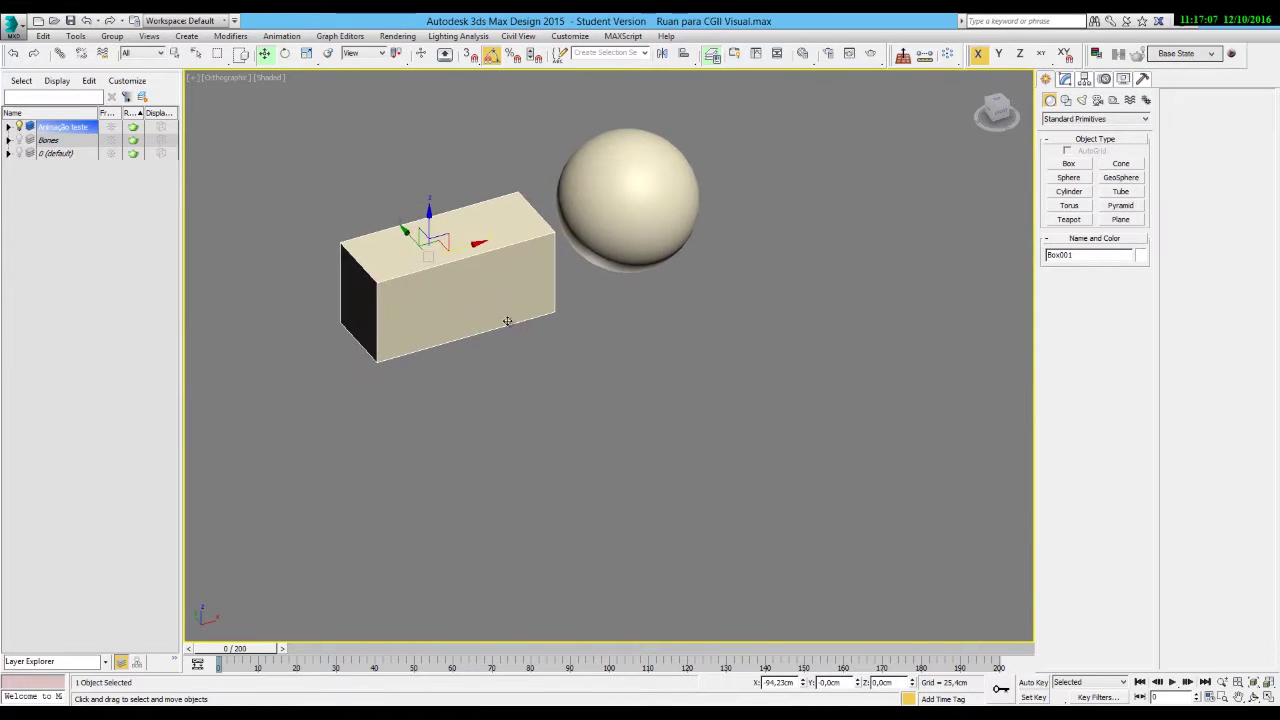
# Turn on Auto Key and set the animation's end time to frame 50.
pyautogui.click(1034, 683)
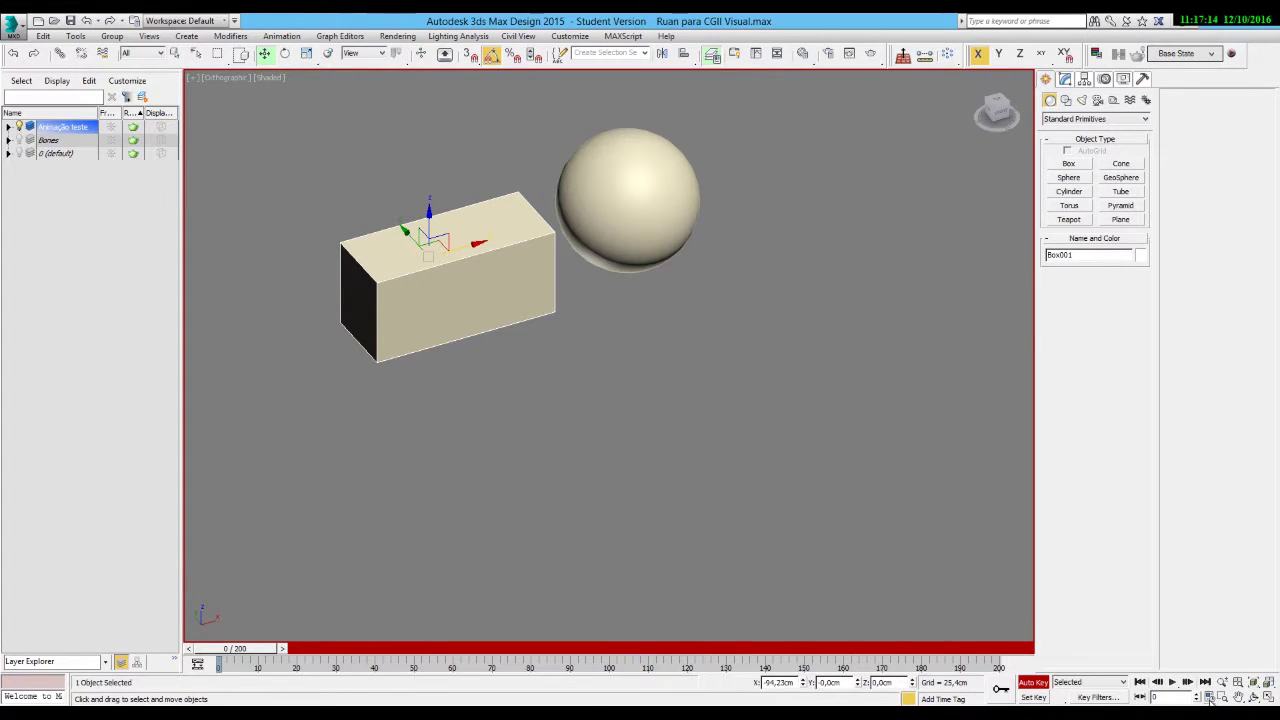
pyautogui.click(1209, 697)
pyautogui.moveTo(610, 390); pyautogui.dragTo(577, 396)
pyautogui.press('Return')
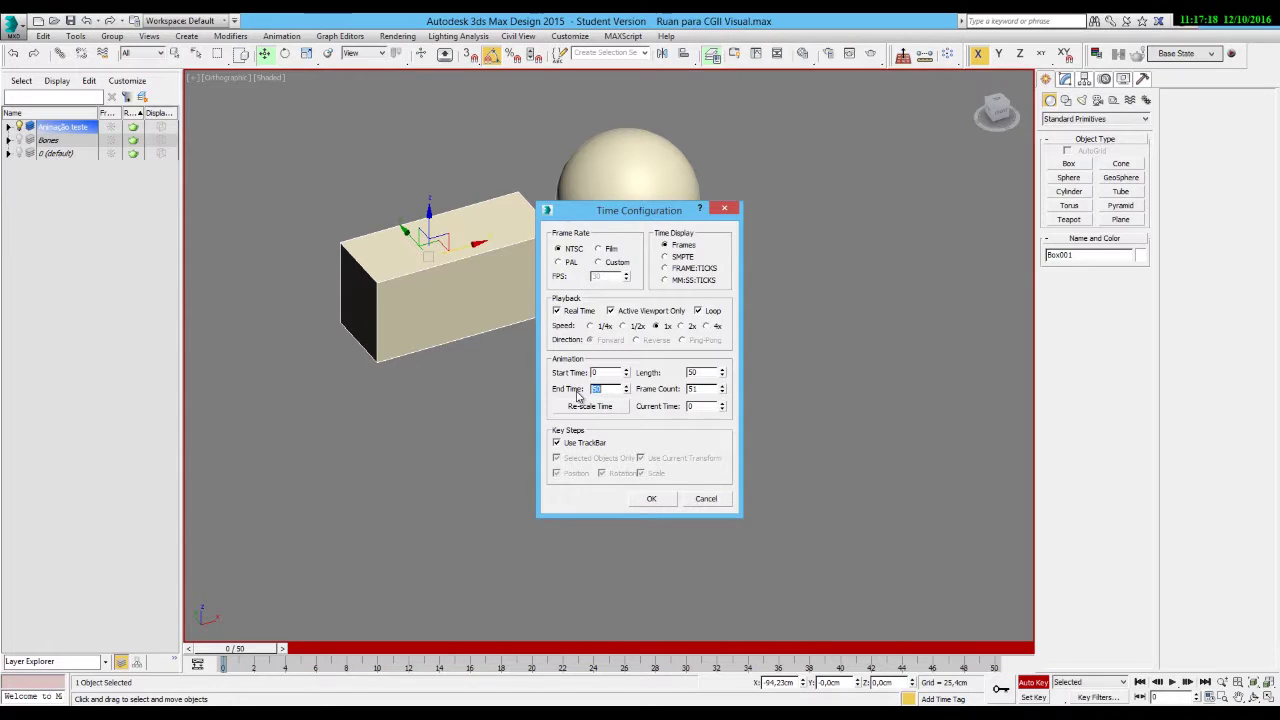
pyautogui.click(656, 500)
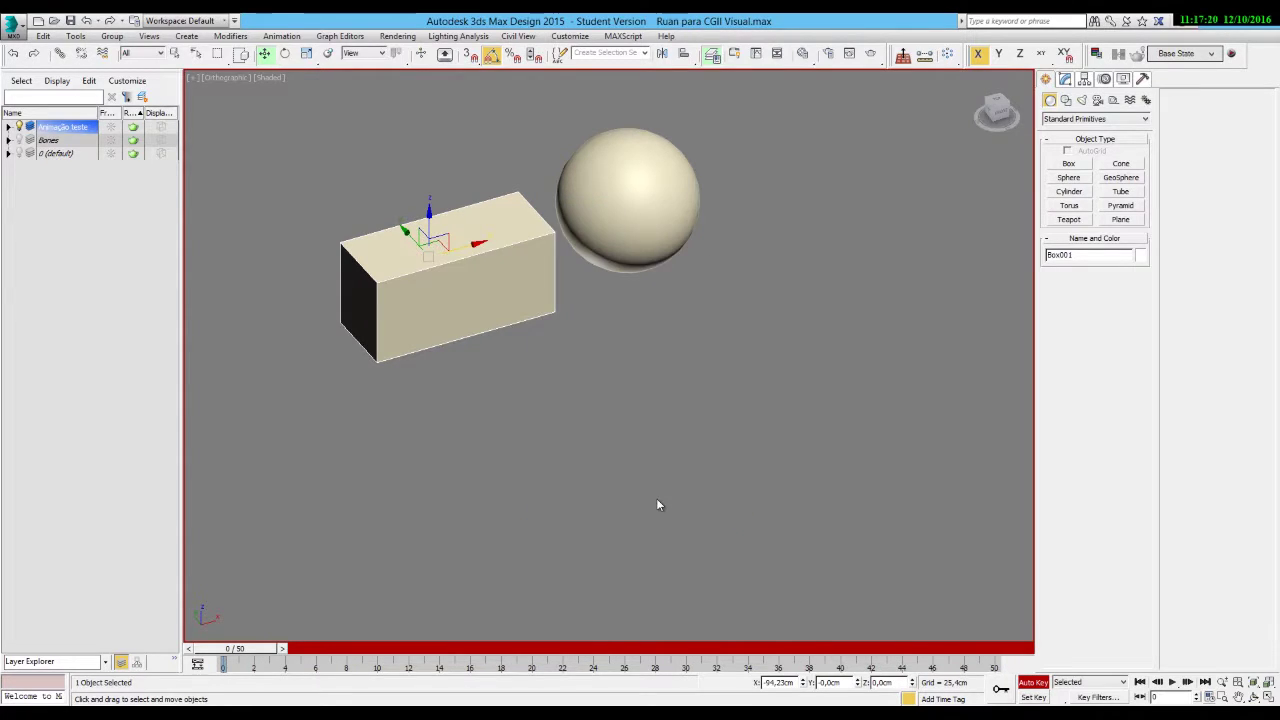
# Animate the box's rotation by turning it about X at frame 20 and standing it upright at frame 40.
pyautogui.click(286, 55)
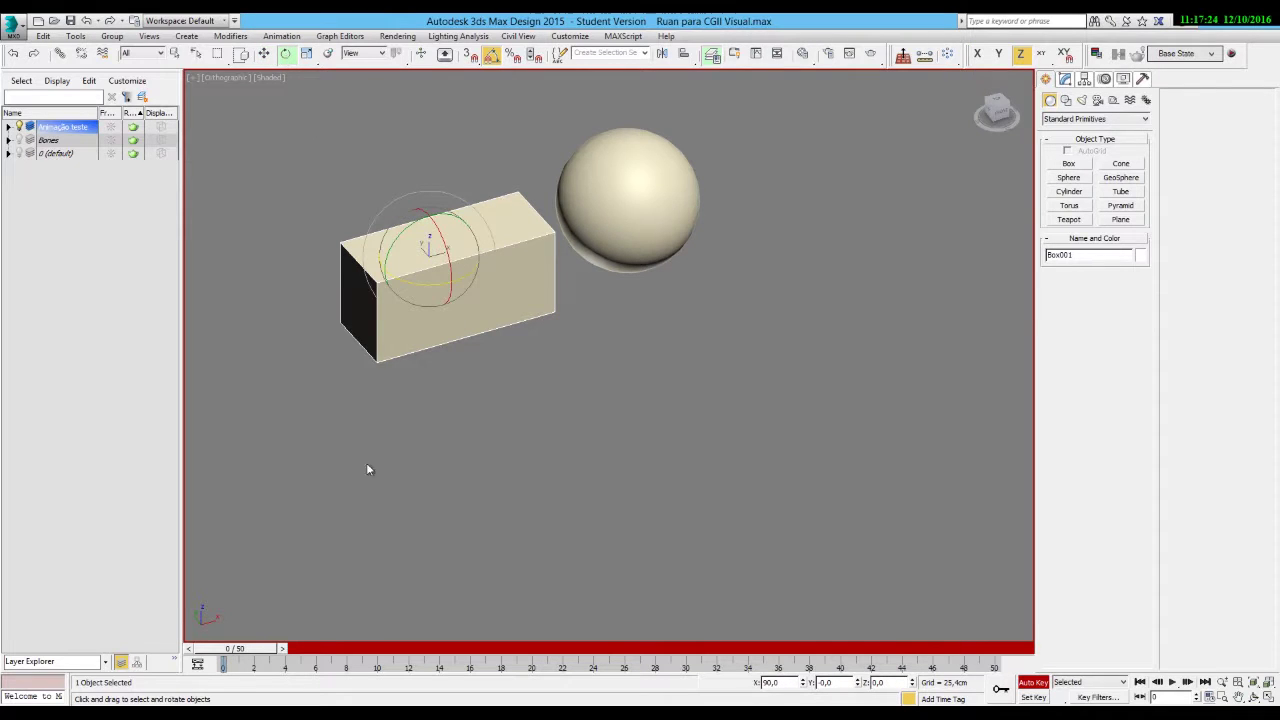
pyautogui.moveTo(260, 651); pyautogui.dragTo(553, 656)
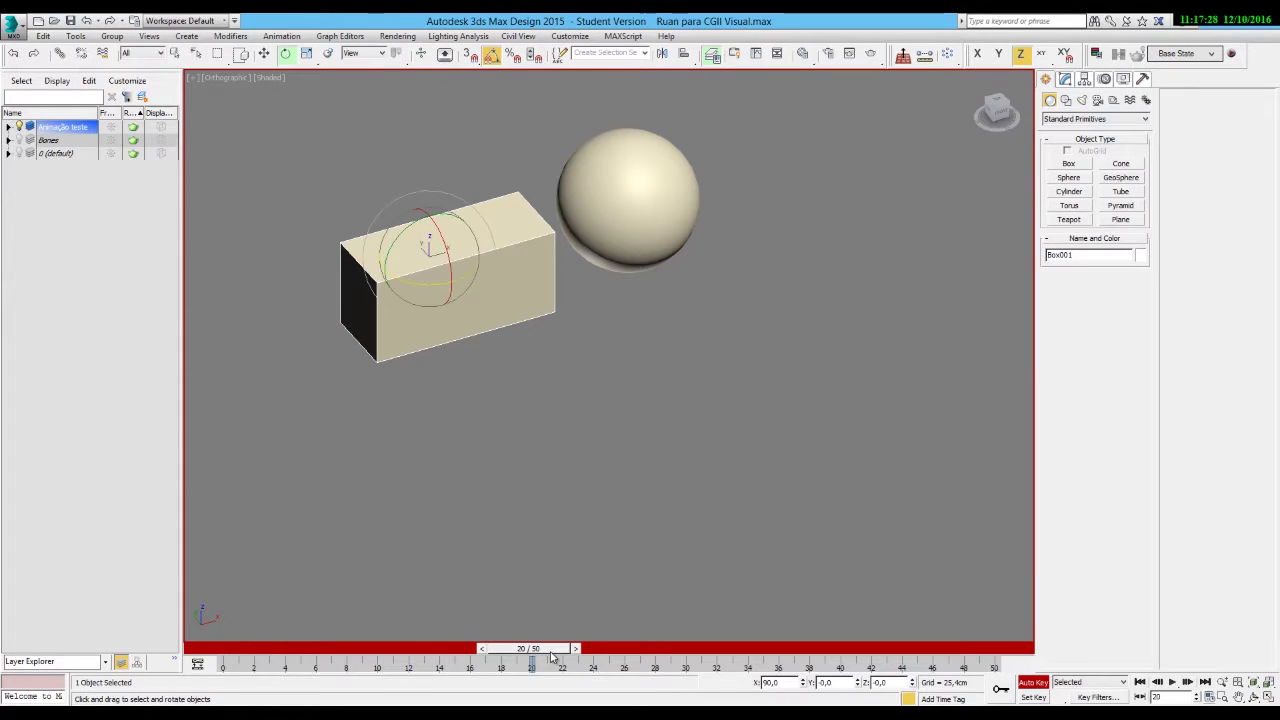
pyautogui.moveTo(430, 225); pyautogui.dragTo(448, 284)
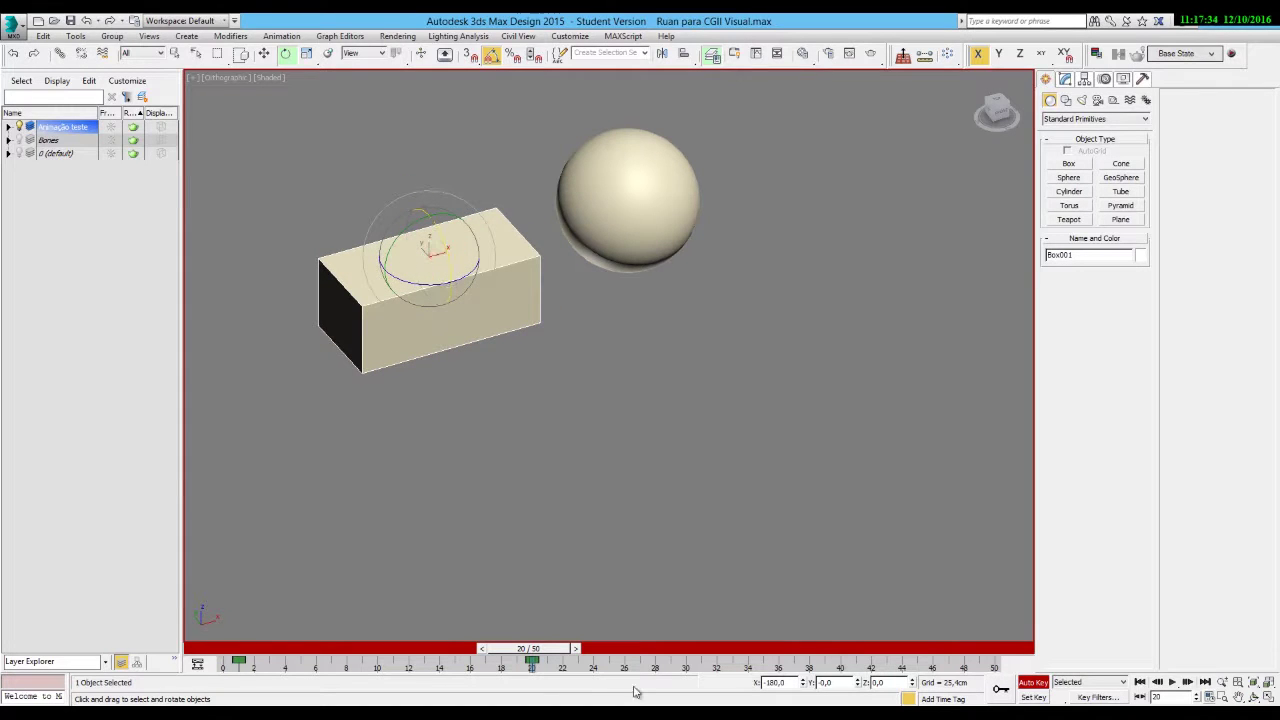
pyautogui.moveTo(540, 649); pyautogui.dragTo(822, 651)
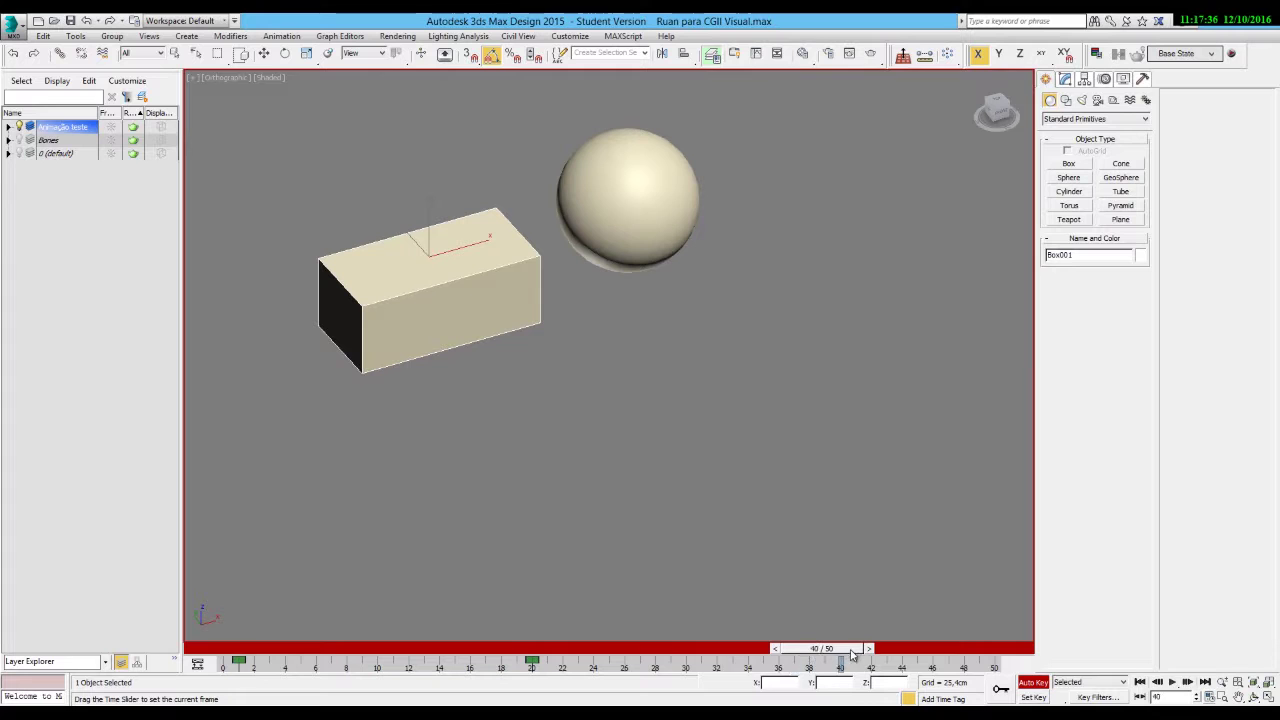
pyautogui.moveTo(449, 218); pyautogui.dragTo(367, 283)
# Play the box's rotation animation from the first frame and stop the playback.
pyautogui.click(265, 55)
pyautogui.click(1142, 683)
pyautogui.click(1172, 682)
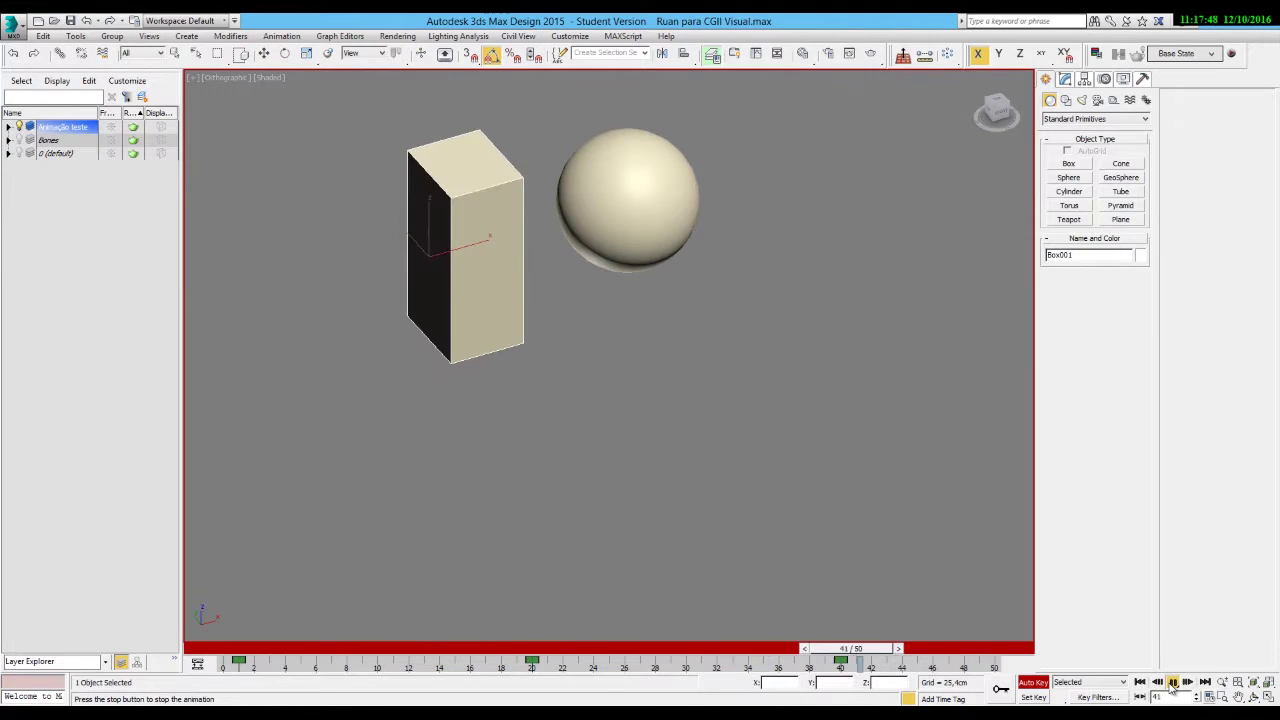
pyautogui.click(1172, 682)
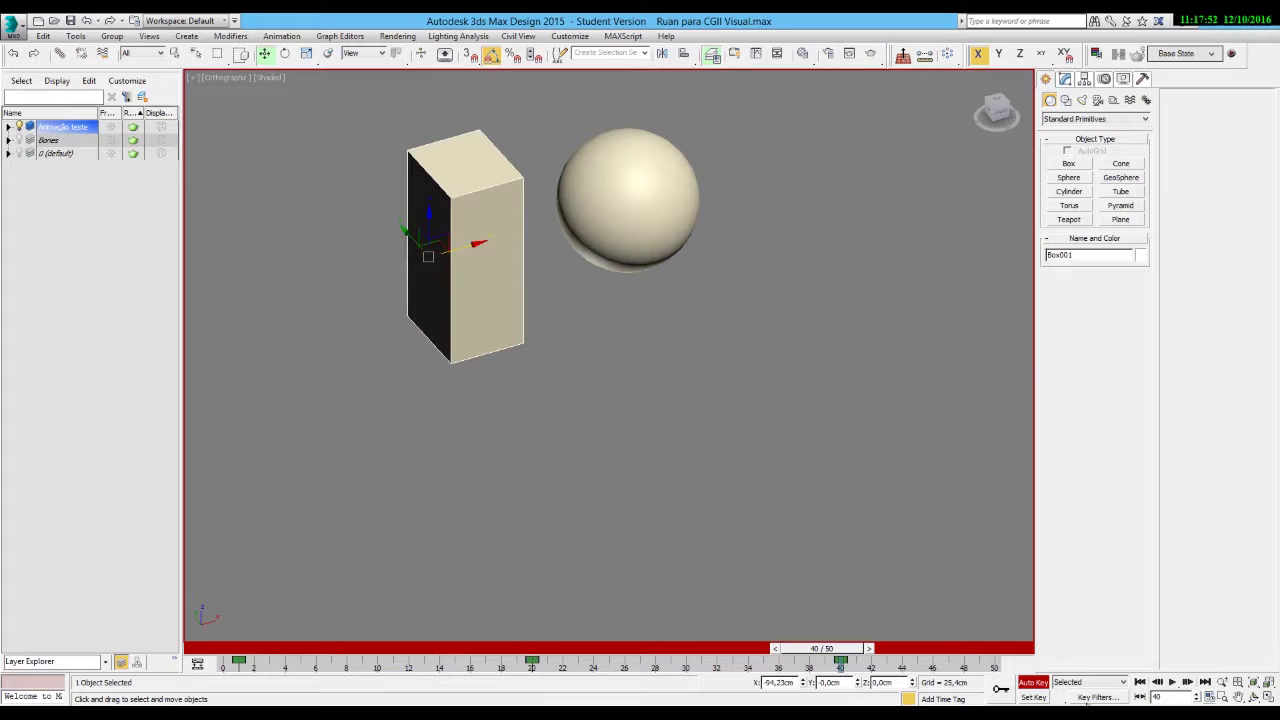
# Animate the sphere along Y, moving it to about -175 cm at frame 25 and back to 0 at frame 49.
pyautogui.click(1140, 682)
pyautogui.click(629, 196)
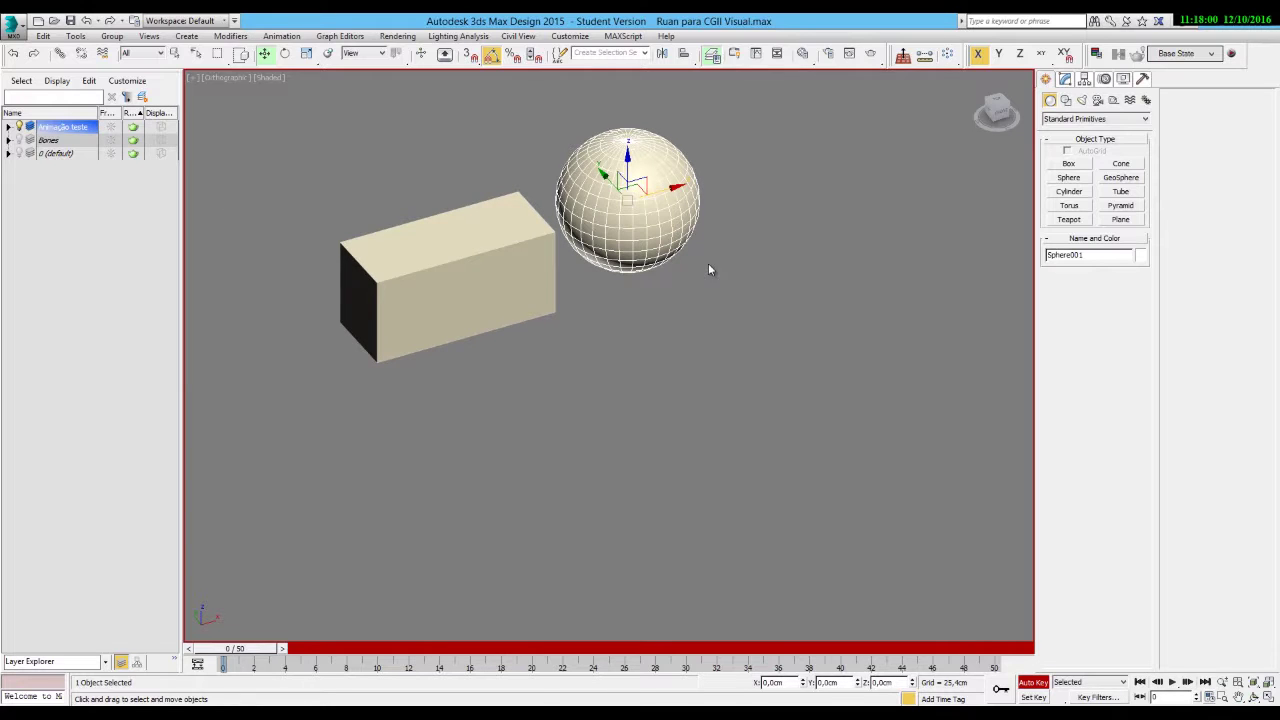
pyautogui.press('q')
pyautogui.moveTo(259, 652); pyautogui.dragTo(634, 654)
pyautogui.press('w')
pyautogui.moveTo(605, 177); pyautogui.dragTo(792, 387)
pyautogui.moveTo(640, 648); pyautogui.dragTo(978, 652)
pyautogui.press('w')
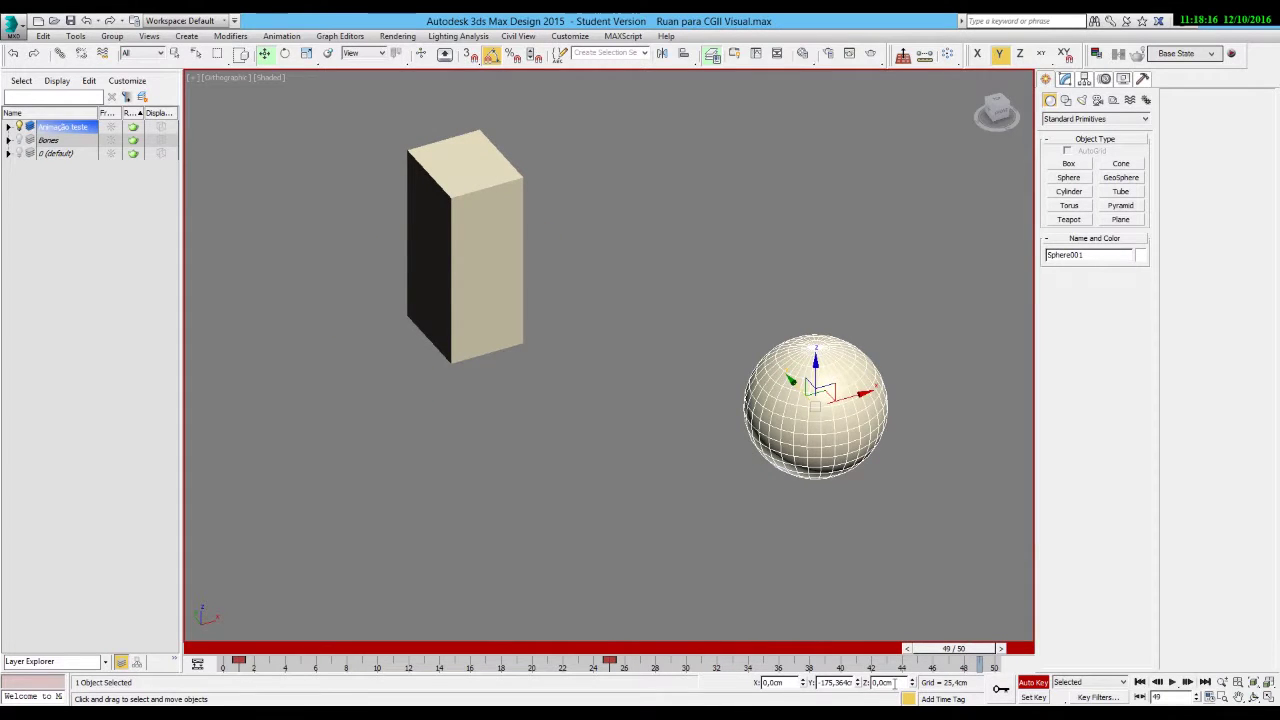
pyautogui.rightClick(858, 683)
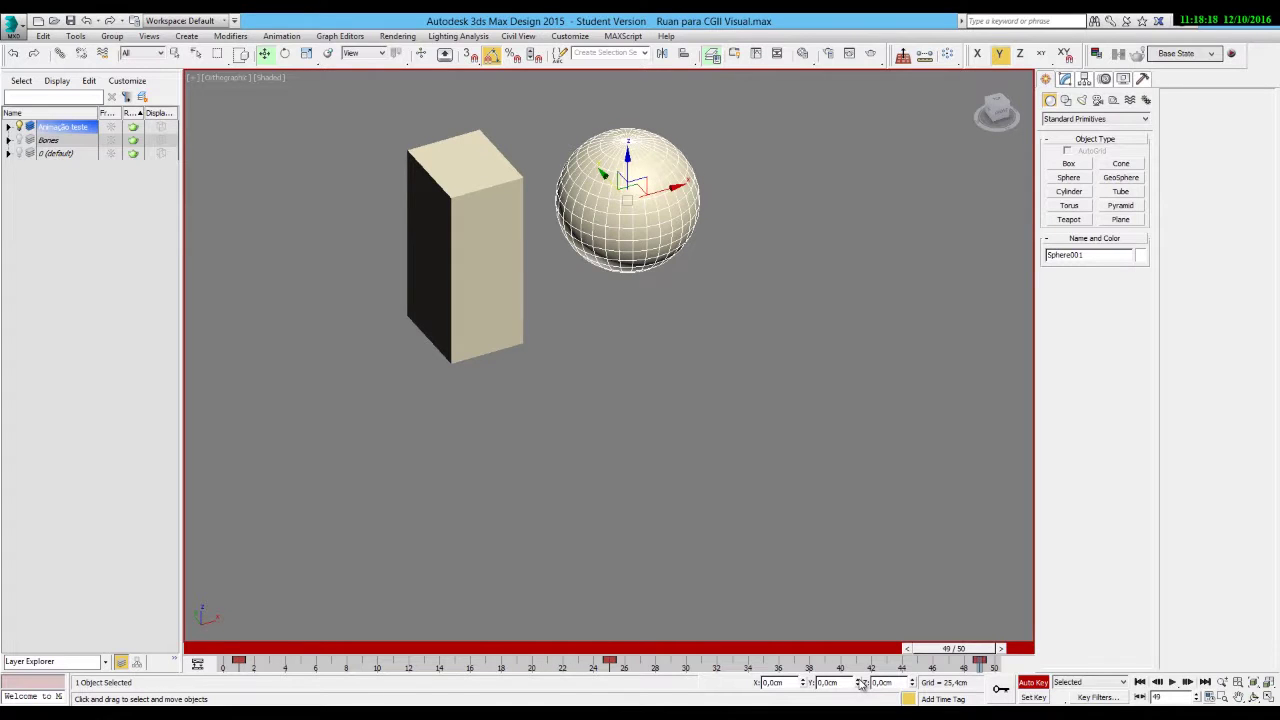
# Play the combined animation of the box and sphere, stop it and clear the selection.
pyautogui.click(1172, 682)
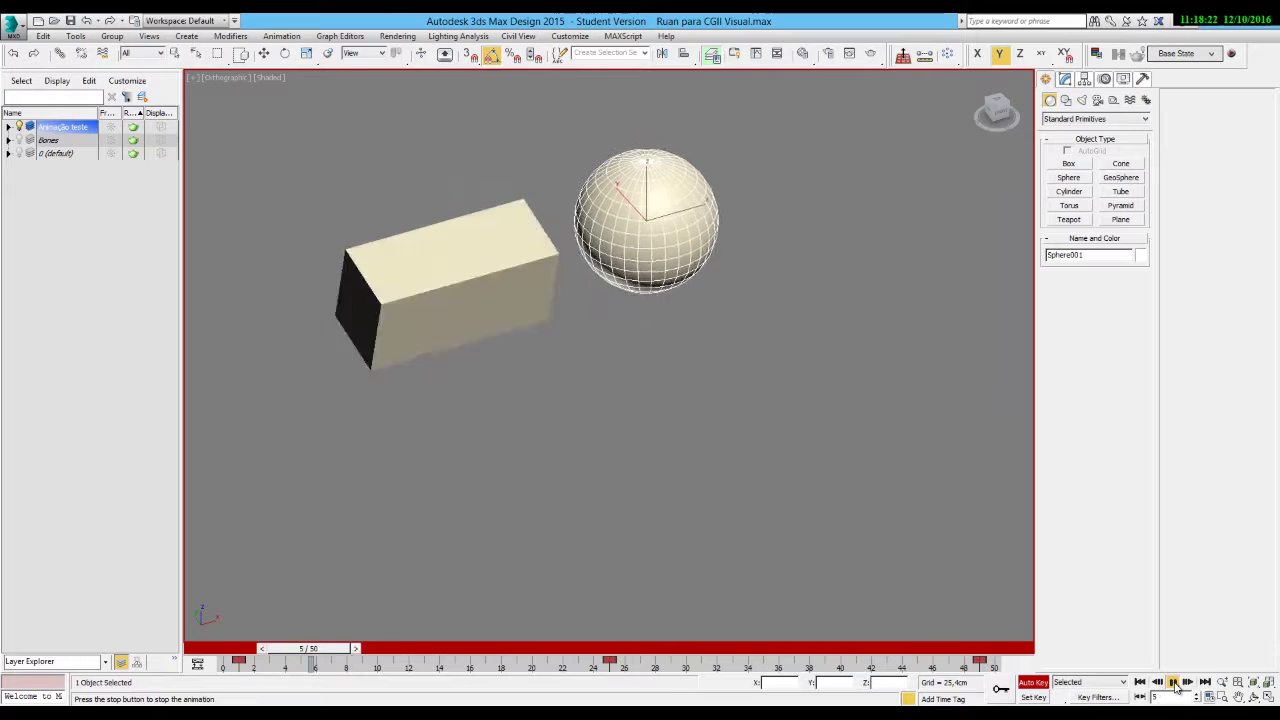
pyautogui.click(1173, 682)
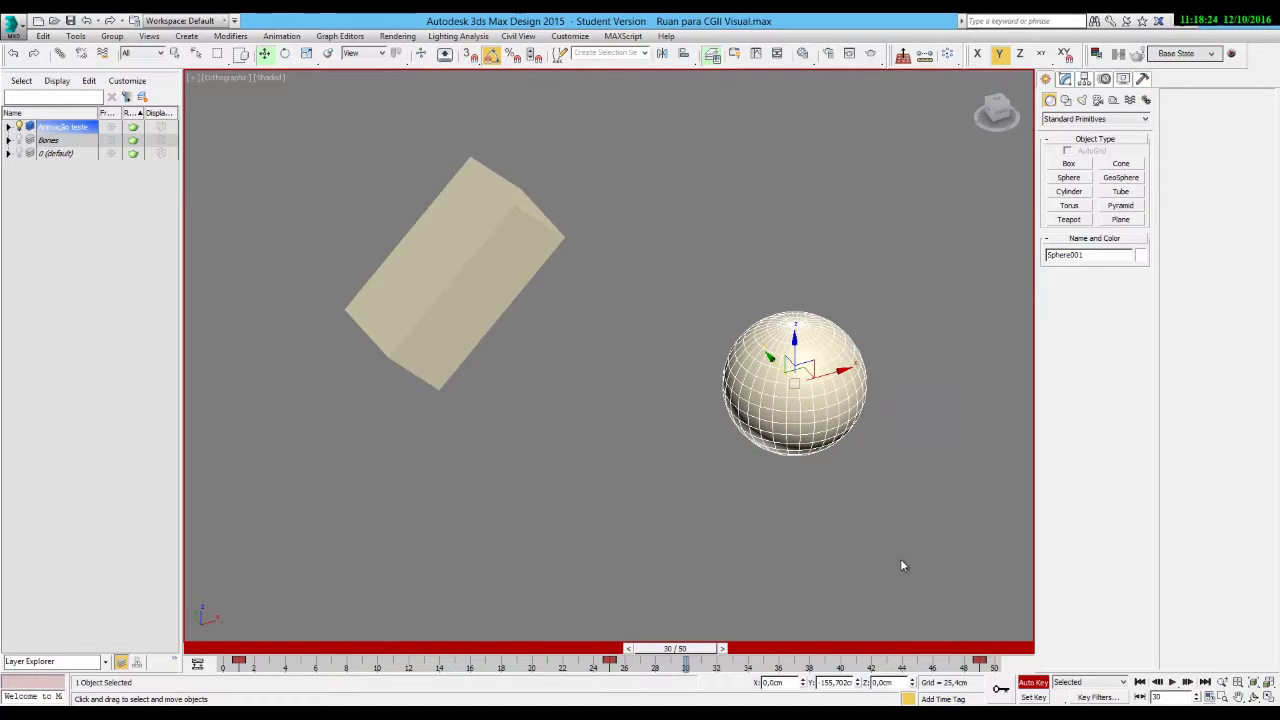
pyautogui.click(819, 575)
# Delete the animated box and sphere.
pyautogui.moveTo(922, 531); pyautogui.dragTo(333, 212)
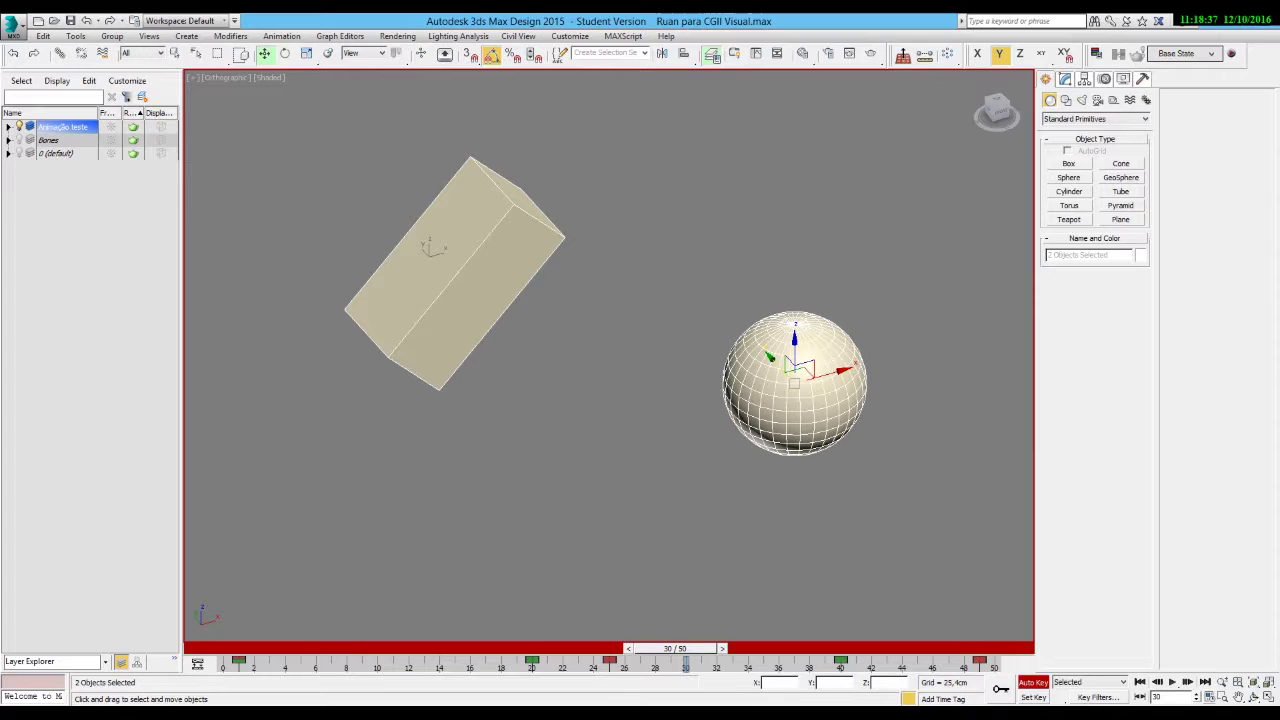
pyautogui.moveTo(311, 155); pyautogui.dragTo(888, 484)
pyautogui.press('Delete')
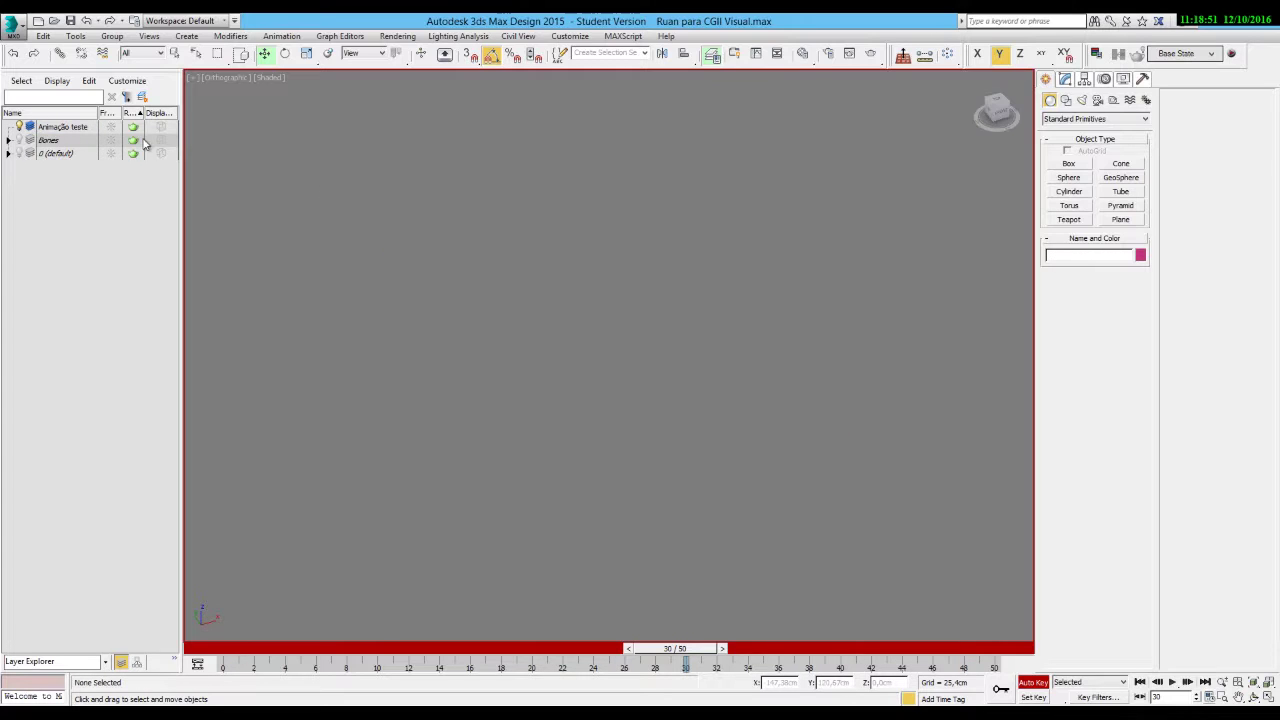
# Make the Bones layer active and visible again, and delete the Animação teste layer.
pyautogui.click(29, 140)
pyautogui.click(19, 140)
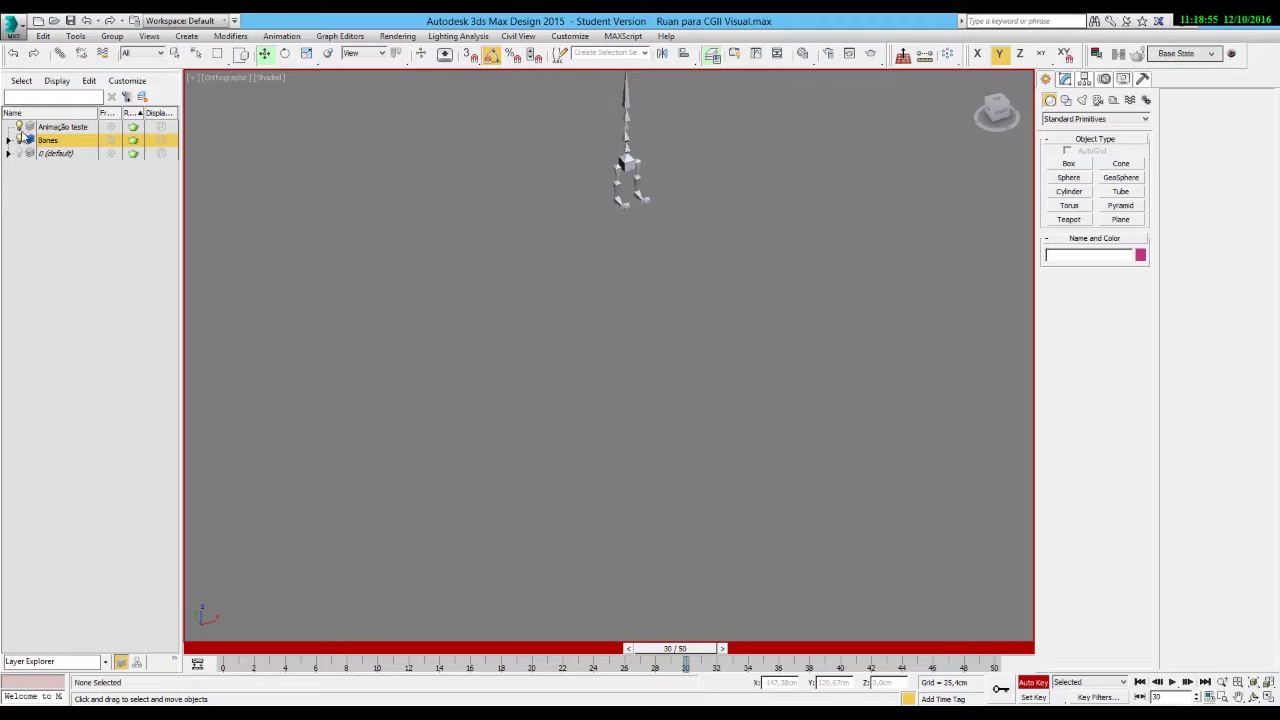
pyautogui.click(19, 127)
pyautogui.click(71, 128)
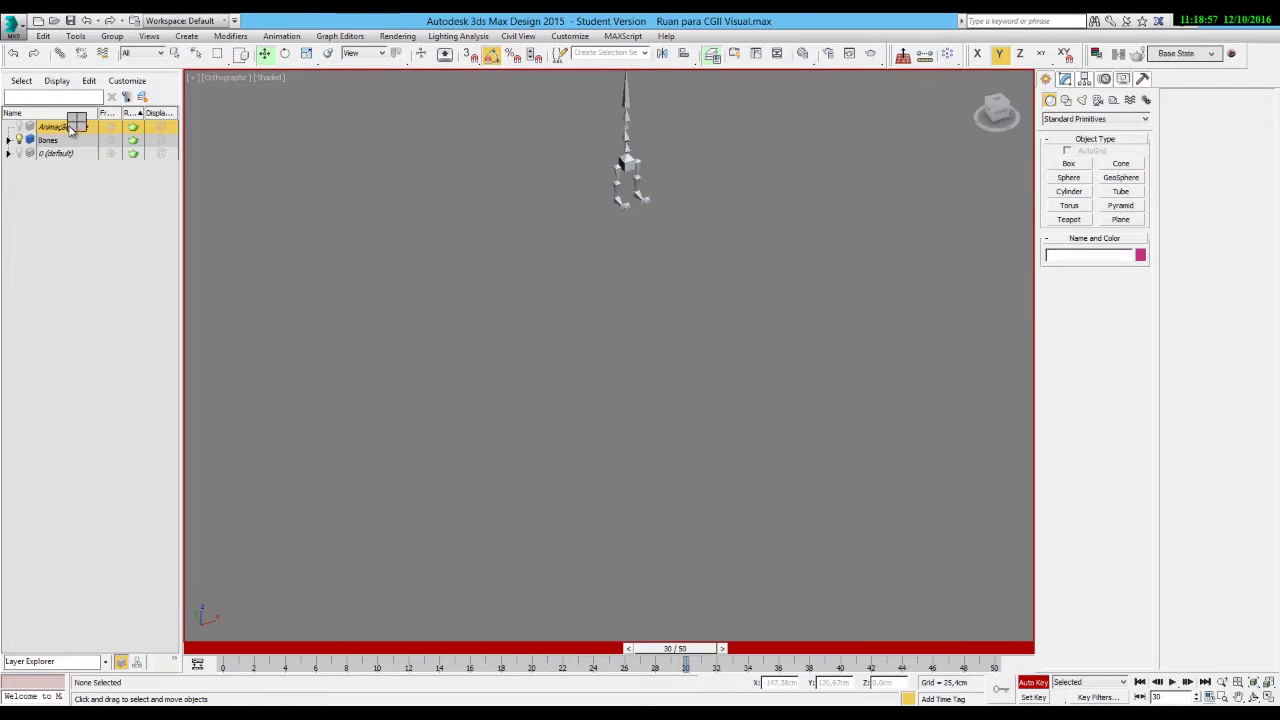
pyautogui.rightClick(71, 129)
pyautogui.click(100, 192)
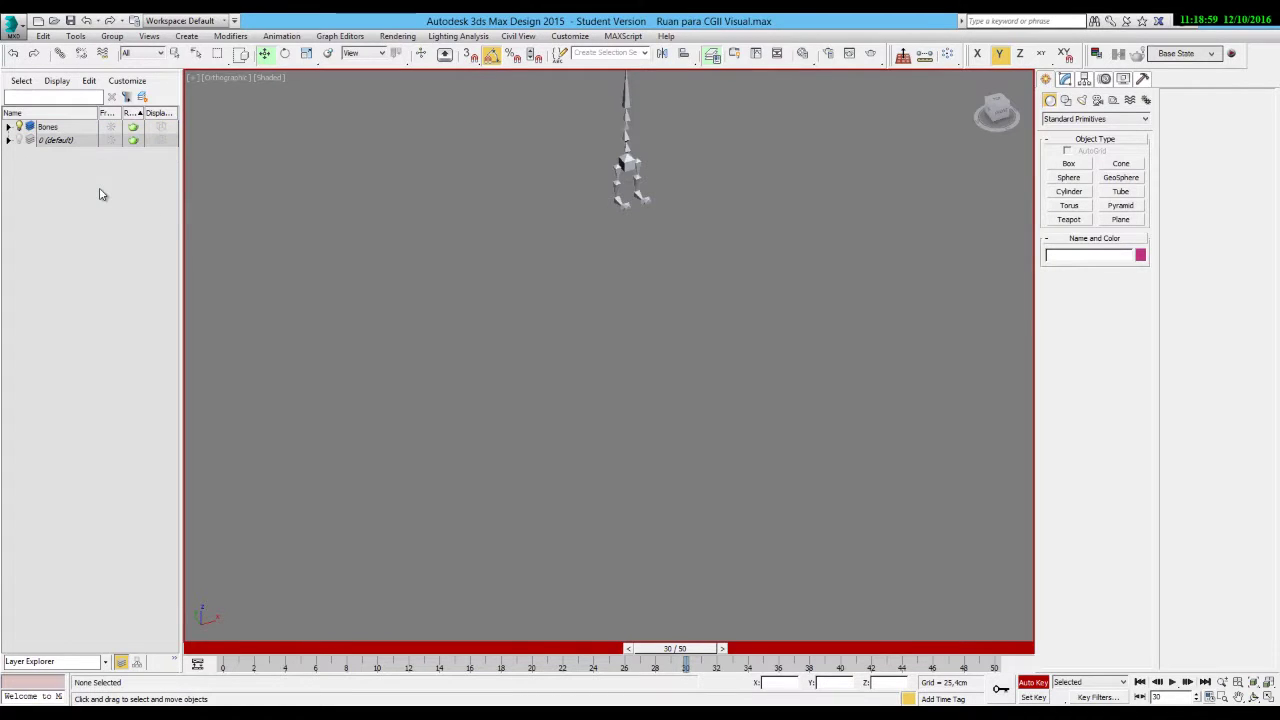
# Hide the Coxa_L bone together with all its child bones.
pyautogui.click(628, 160)
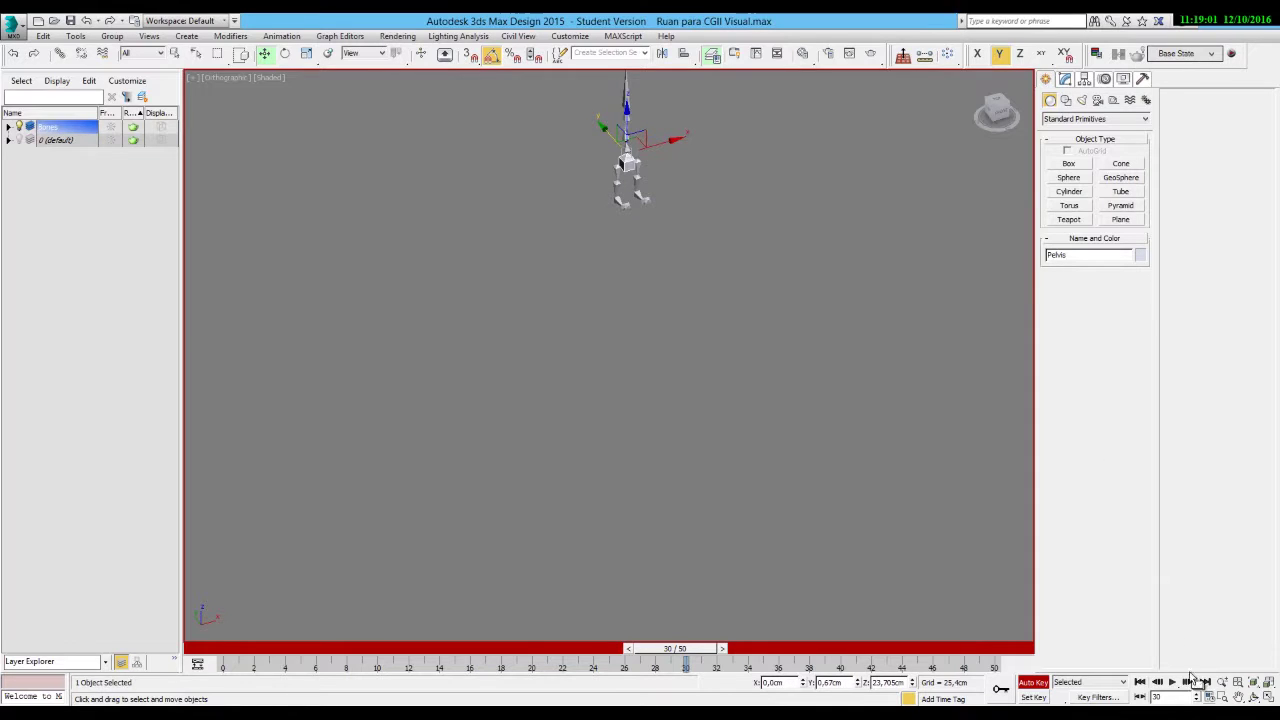
pyautogui.click(1252, 688)
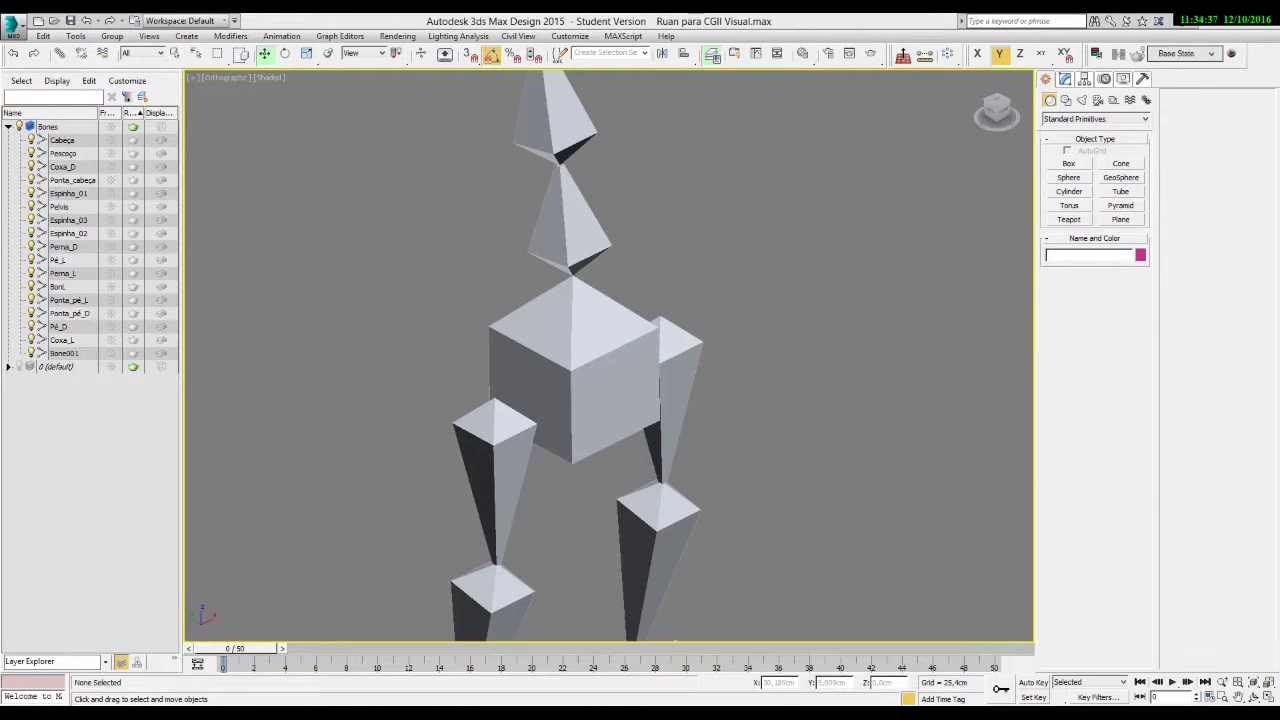
pyautogui.click(600, 408)
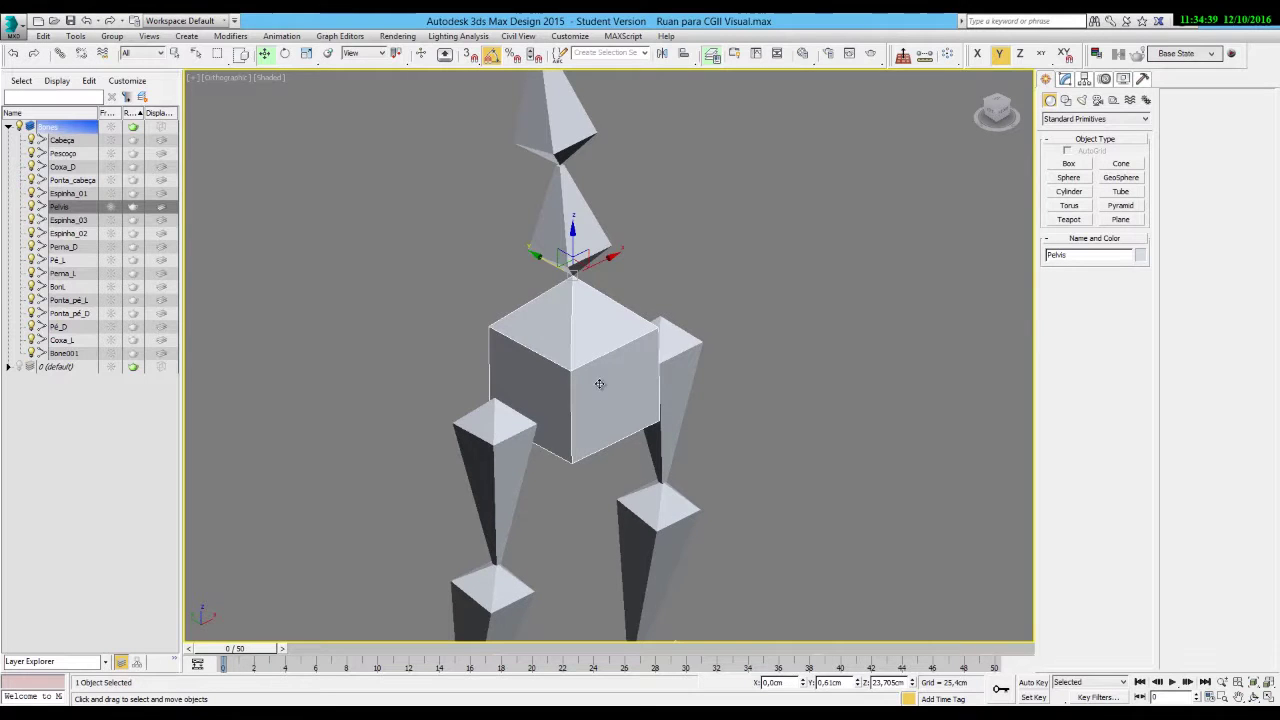
pyautogui.keyDown('alt'); pyautogui.moveTo(606, 405); pyautogui.dragTo(601, 236, button='middle'); pyautogui.keyUp('alt')
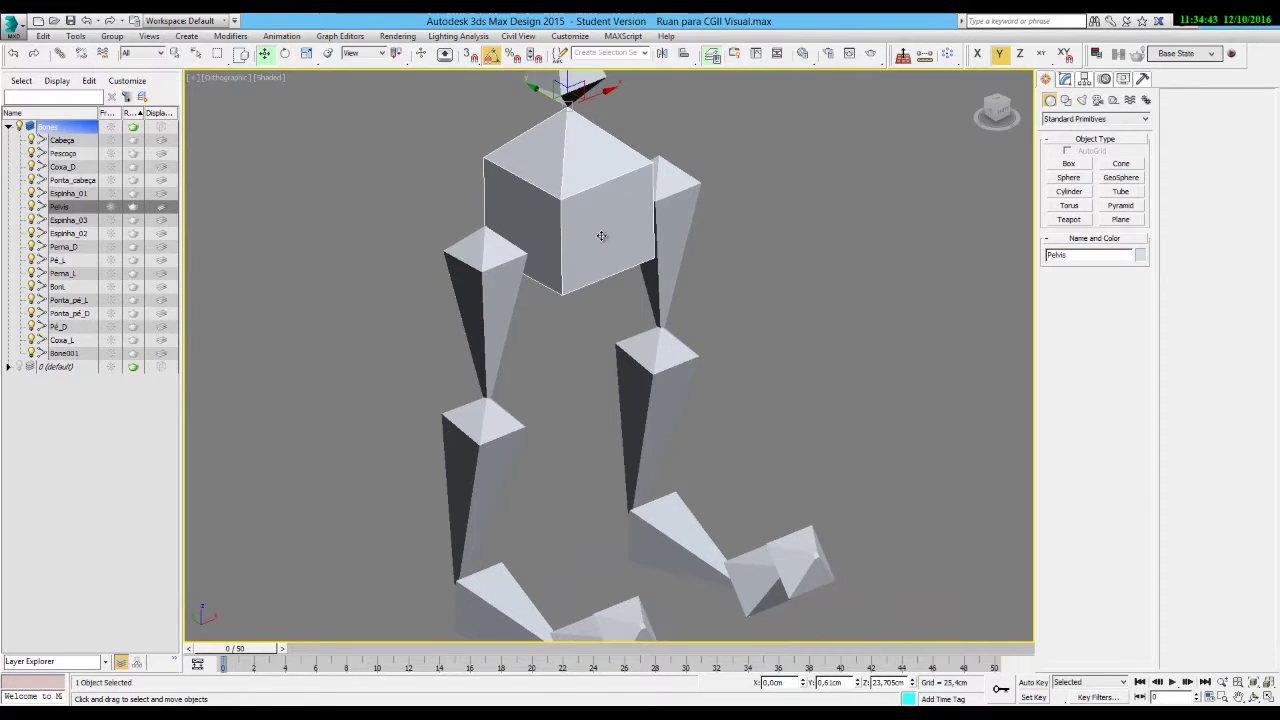
pyautogui.doubleClick(680, 212)
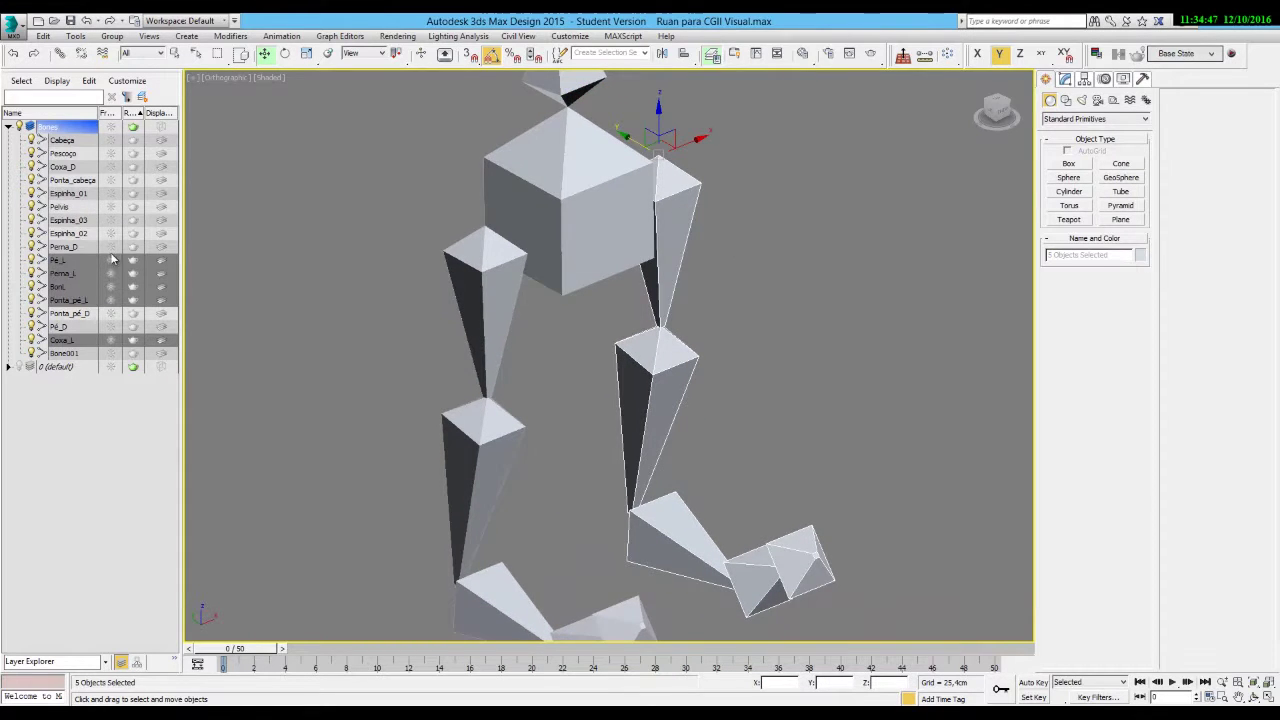
pyautogui.click(31, 260)
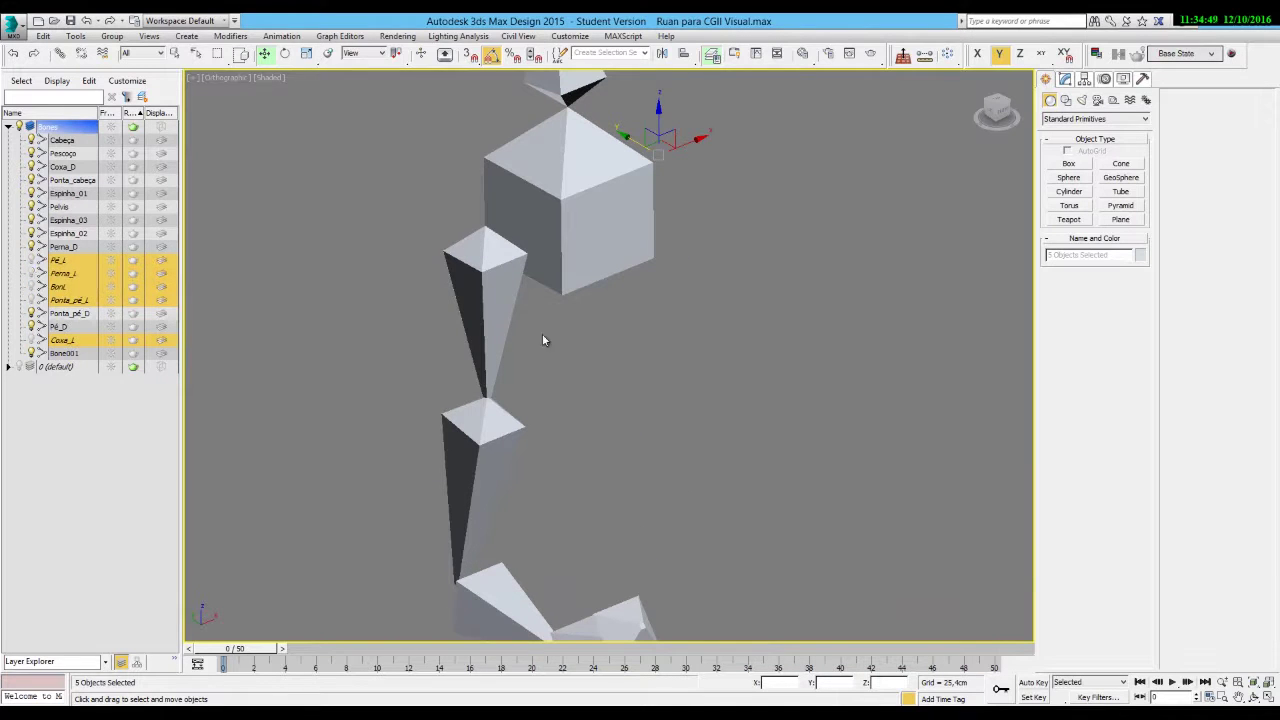
# Apply Freeze Transform to the Coxa_D bone and all its child bones.
pyautogui.click(661, 348)
pyautogui.click(490, 292)
pyautogui.keyDown('alt'); pyautogui.moveTo(537, 362); pyautogui.dragTo(582, 368, button='middle'); pyautogui.keyUp('alt')
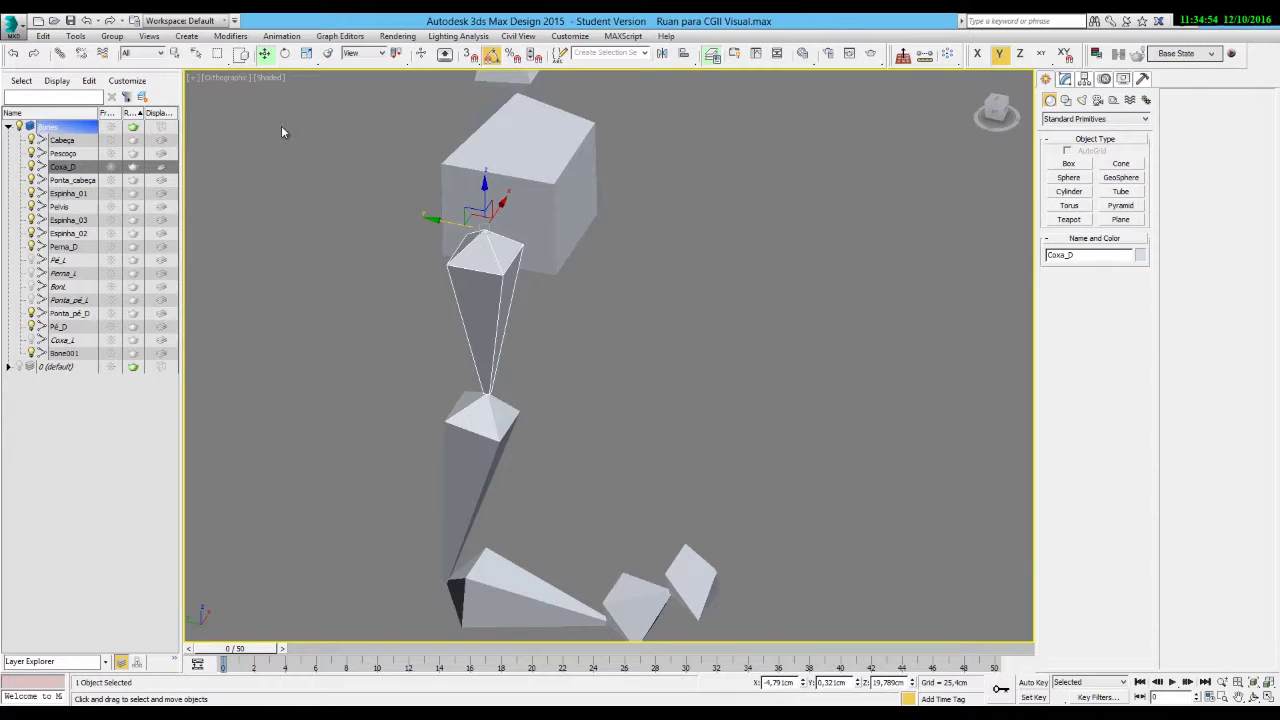
pyautogui.doubleClick(477, 289)
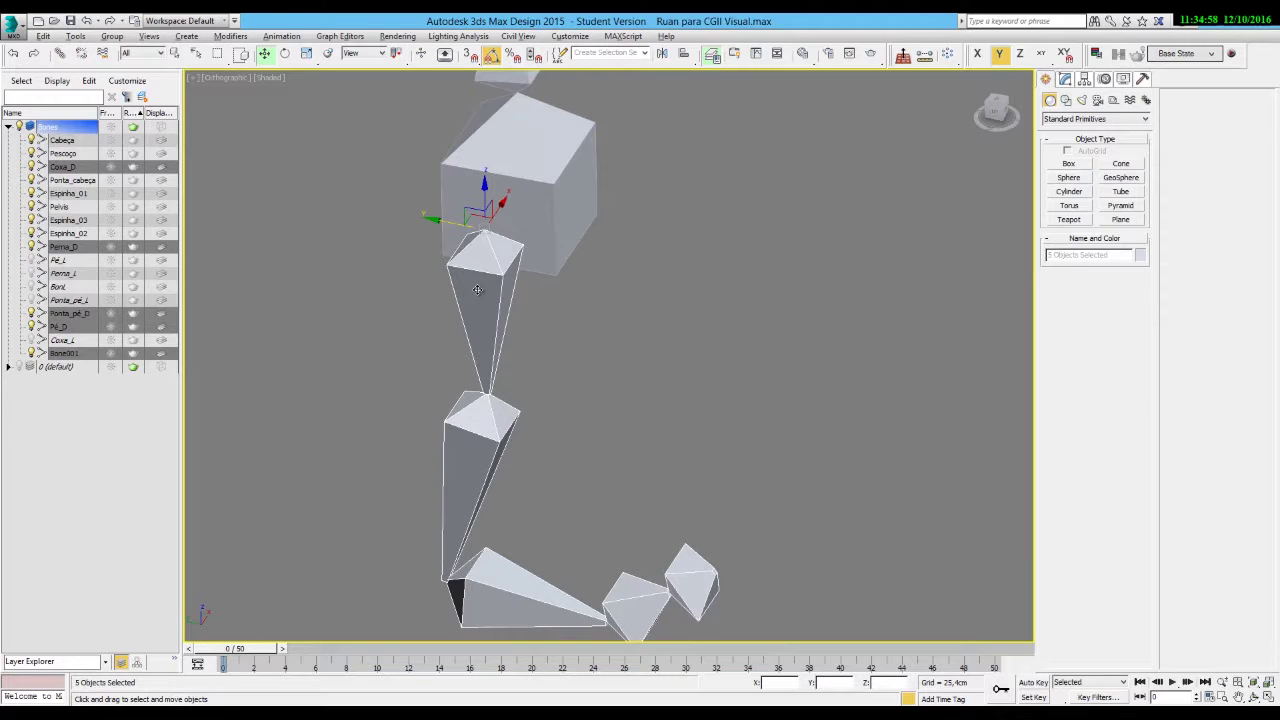
pyautogui.rightClick(477, 289)
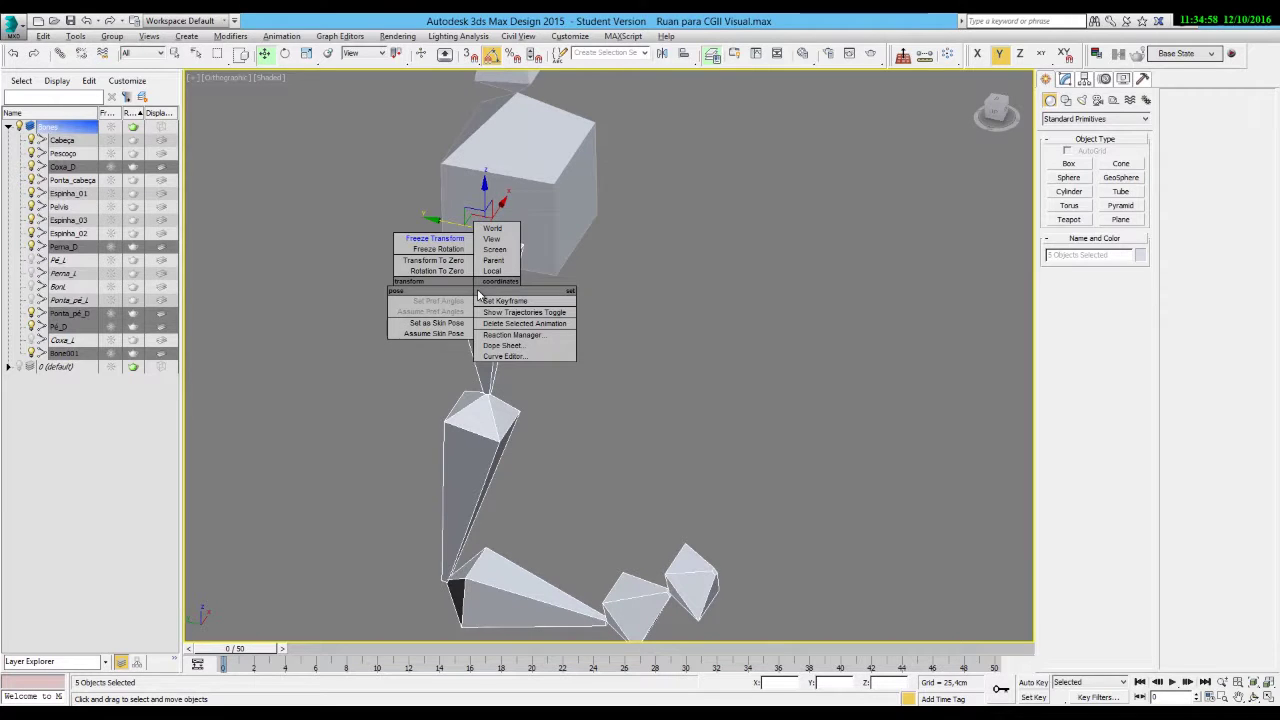
pyautogui.click(436, 239)
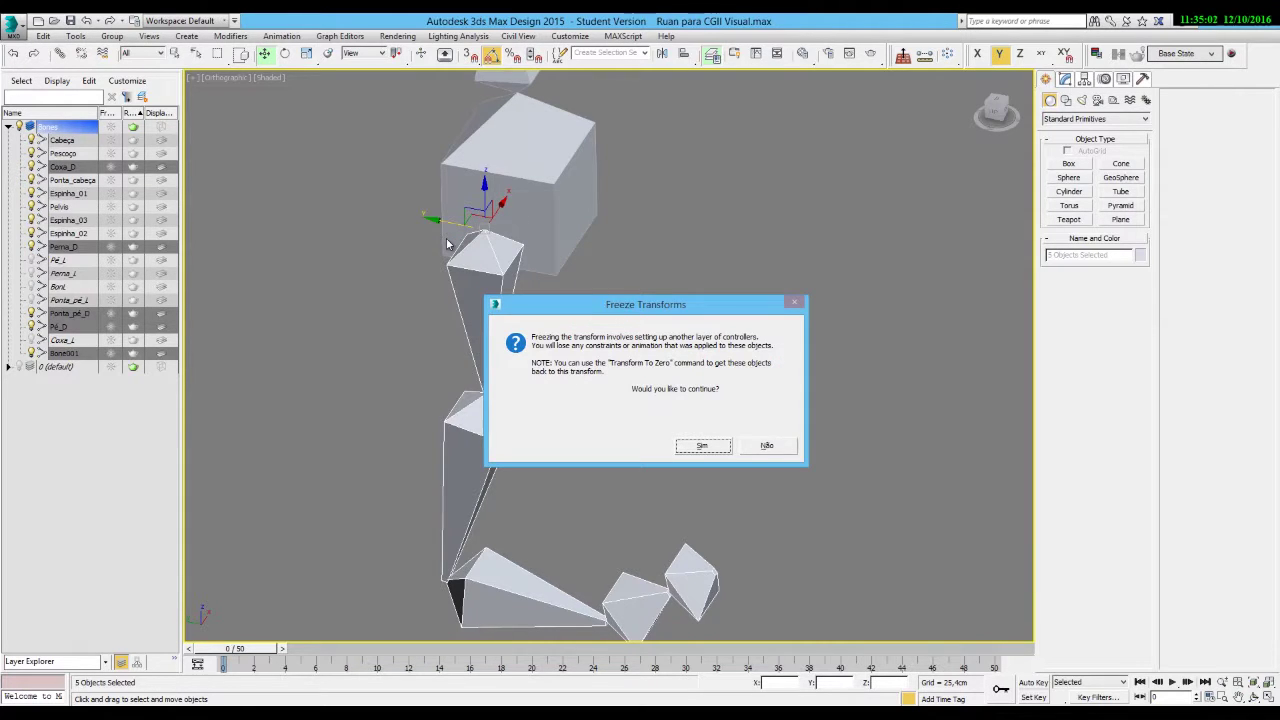
pyautogui.click(702, 448)
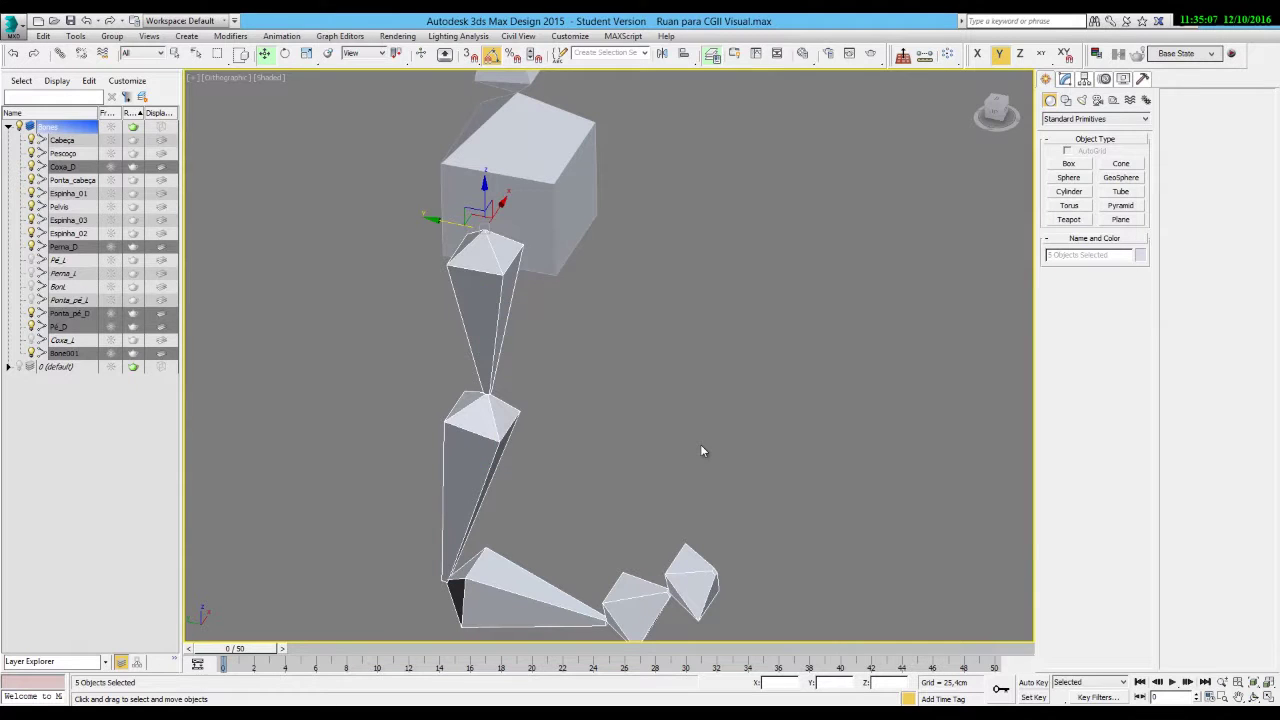
# Rotate the Coxa_D thigh bone to test the frozen leg chain, and return the bone to its zeroed rotation.
pyautogui.click(700, 448)
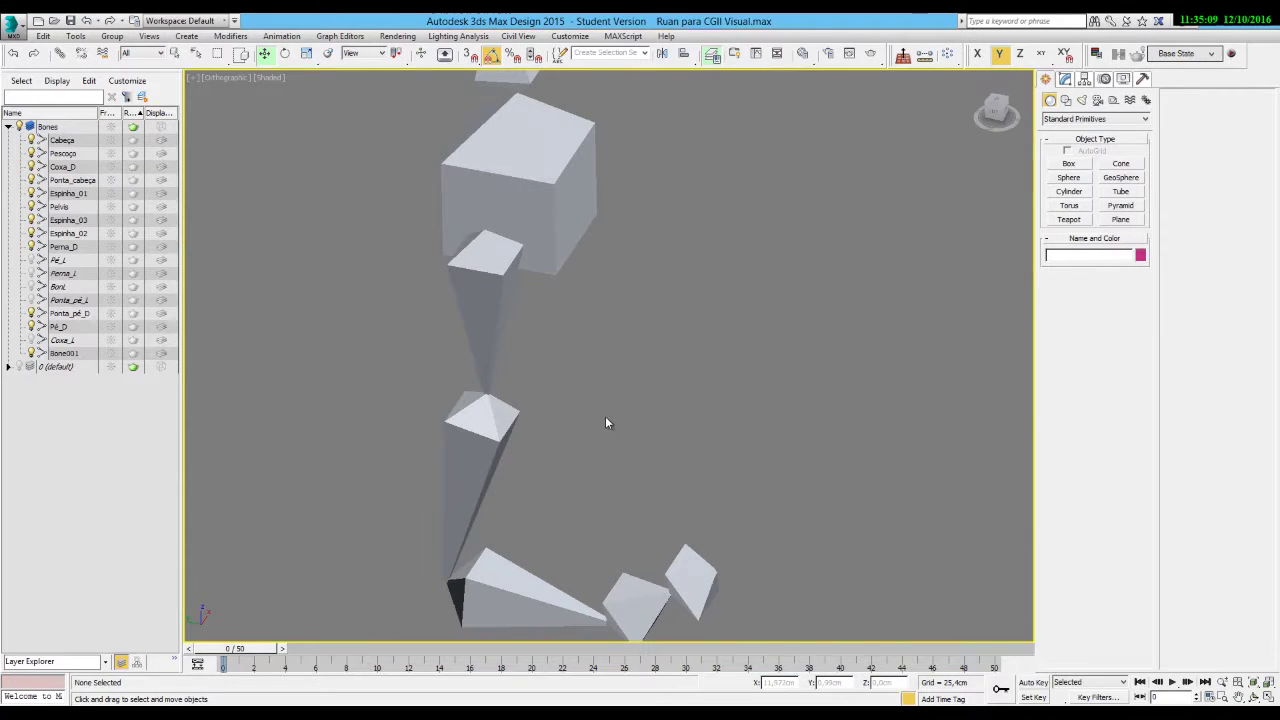
pyautogui.moveTo(605, 416); pyautogui.dragTo(614, 380, button='middle')
pyautogui.click(524, 257)
pyautogui.keyDown('alt'); pyautogui.moveTo(557, 298); pyautogui.dragTo(557, 264, button='middle'); pyautogui.keyUp('alt')
pyautogui.click(285, 53)
pyautogui.moveTo(545, 163)
pyautogui.mouseDown()
pyautogui.moveTo(560, 229)
pyautogui.moveTo(538, 163)
pyautogui.mouseUp()
pyautogui.click(264, 53)
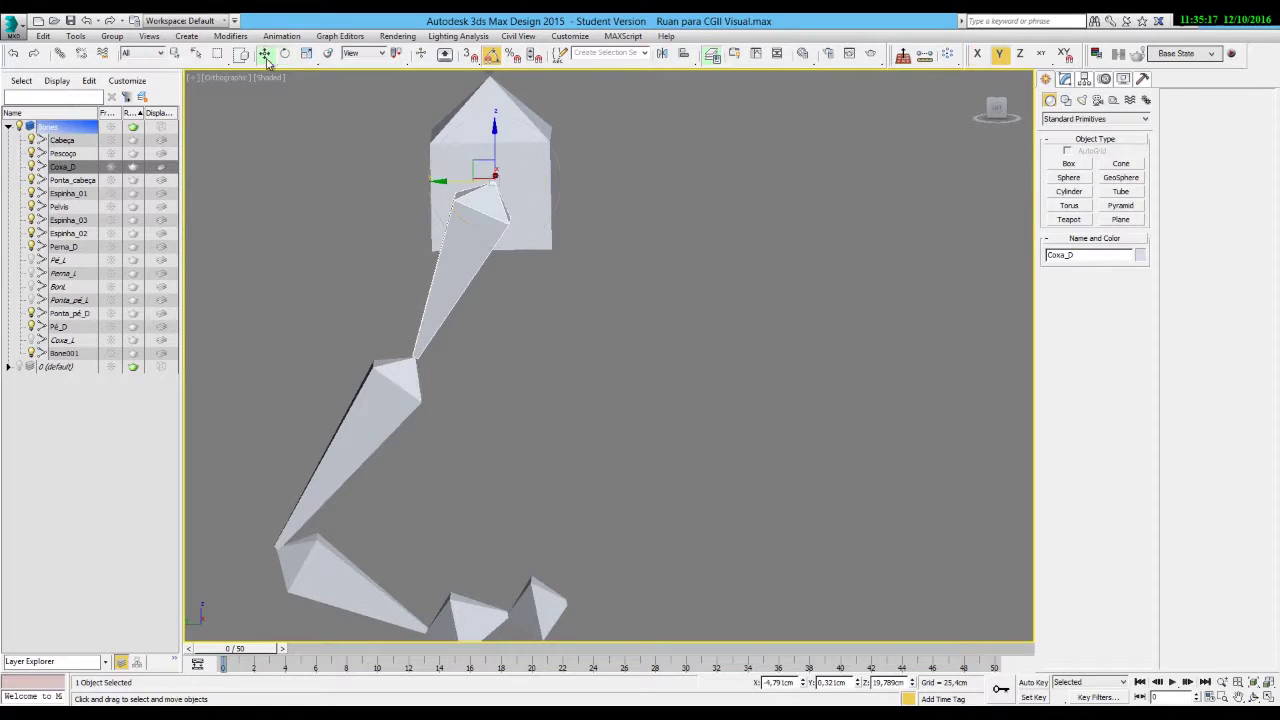
pyautogui.rightClick(460, 251)
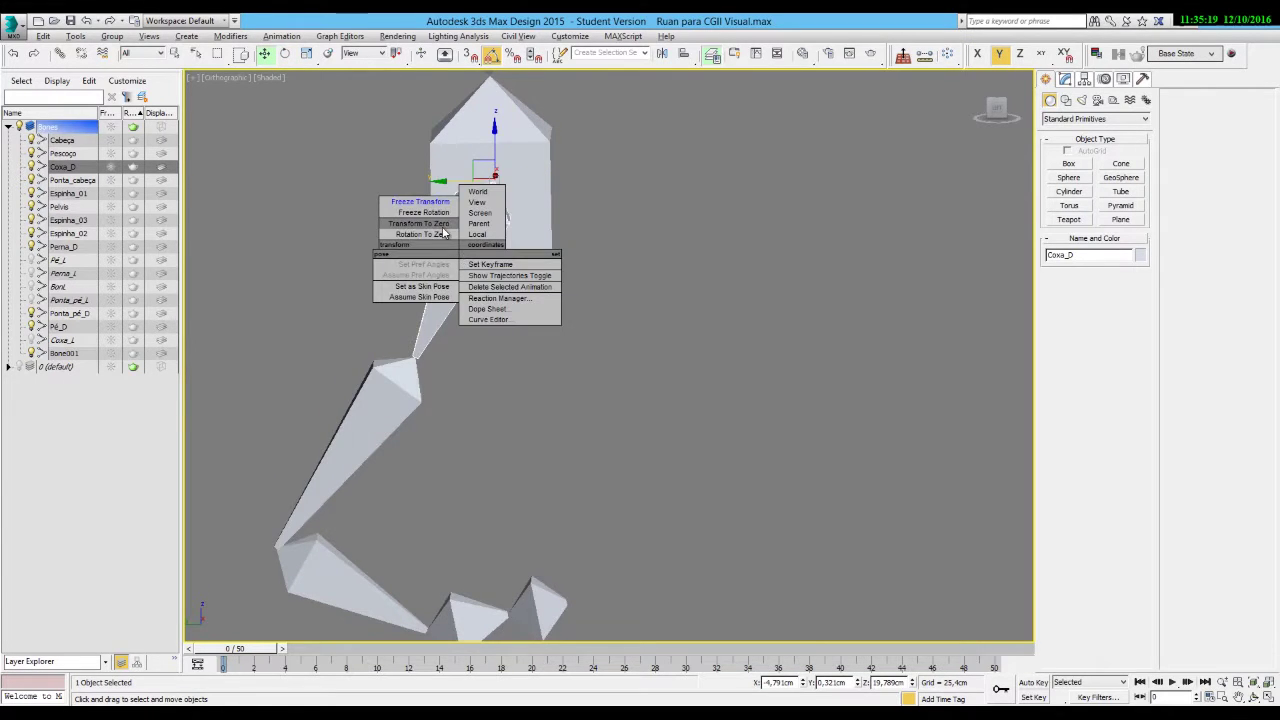
pyautogui.click(447, 235)
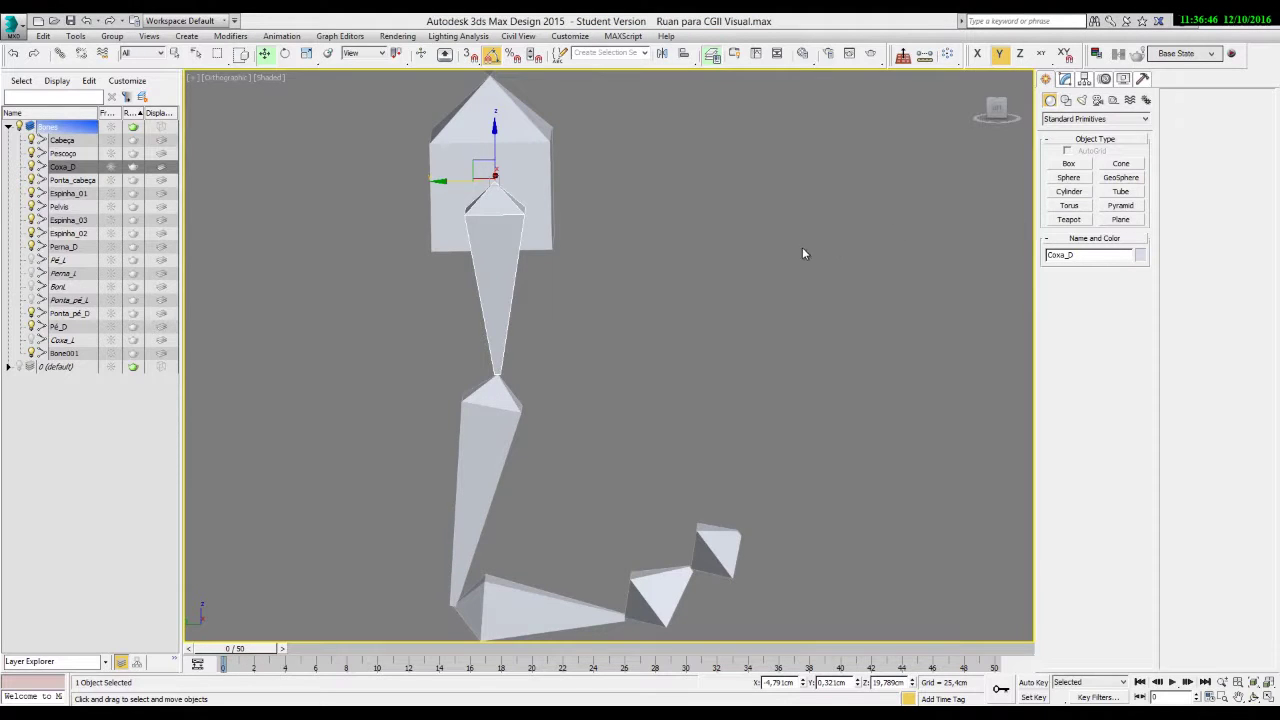
# Switch the viewport to the Left view and frame all visible bones of the skeleton.
pyautogui.click(653, 406)
pyautogui.moveTo(653, 404); pyautogui.dragTo(649, 349, button='middle')
pyautogui.click(225, 79)
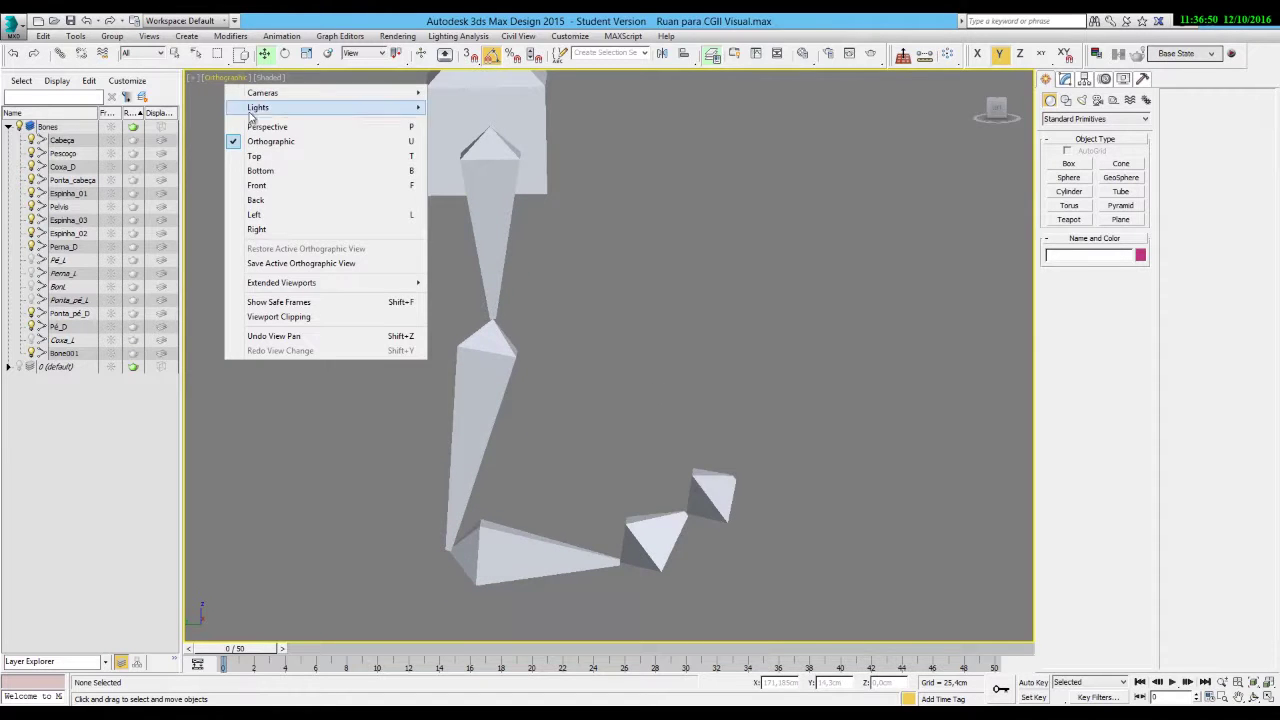
pyautogui.click(269, 214)
pyautogui.moveTo(571, 294); pyautogui.dragTo(680, 406)
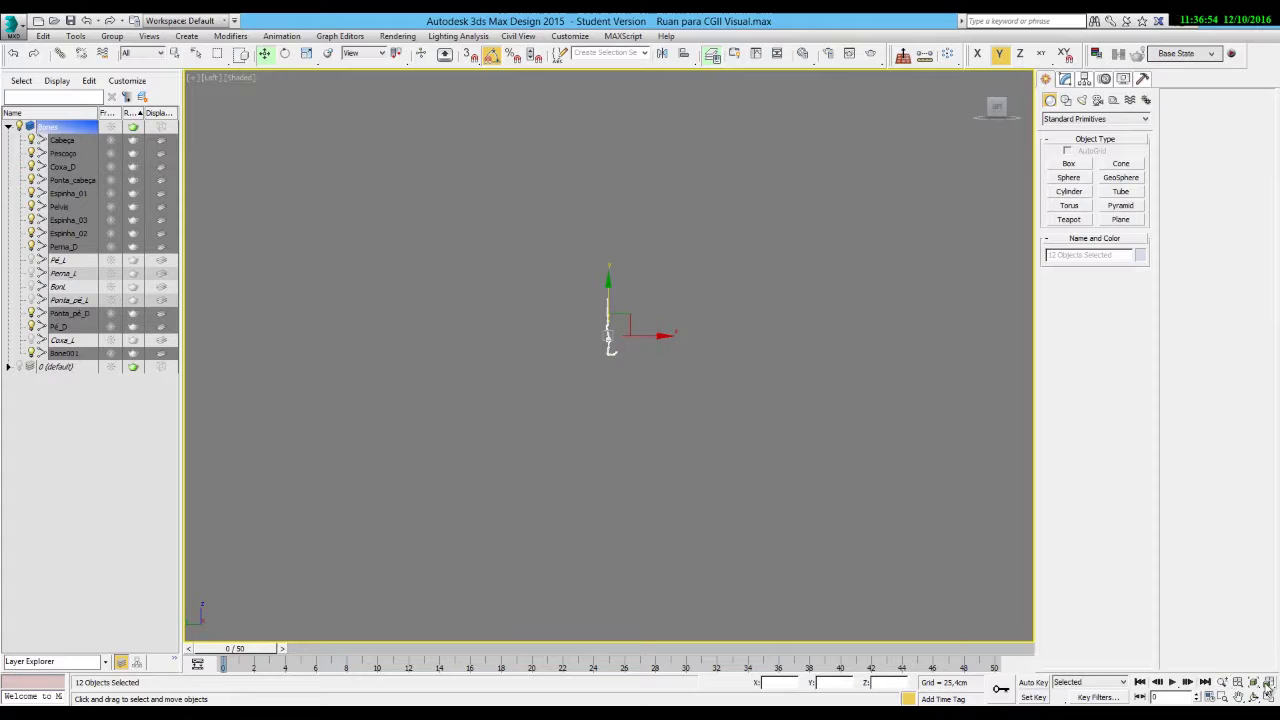
pyautogui.click(1252, 682)
pyautogui.click(719, 495)
# Enable Auto Key and rotate the Ponta_pé_D bone 40° about its Z axis at frame 10.
pyautogui.click(640, 582)
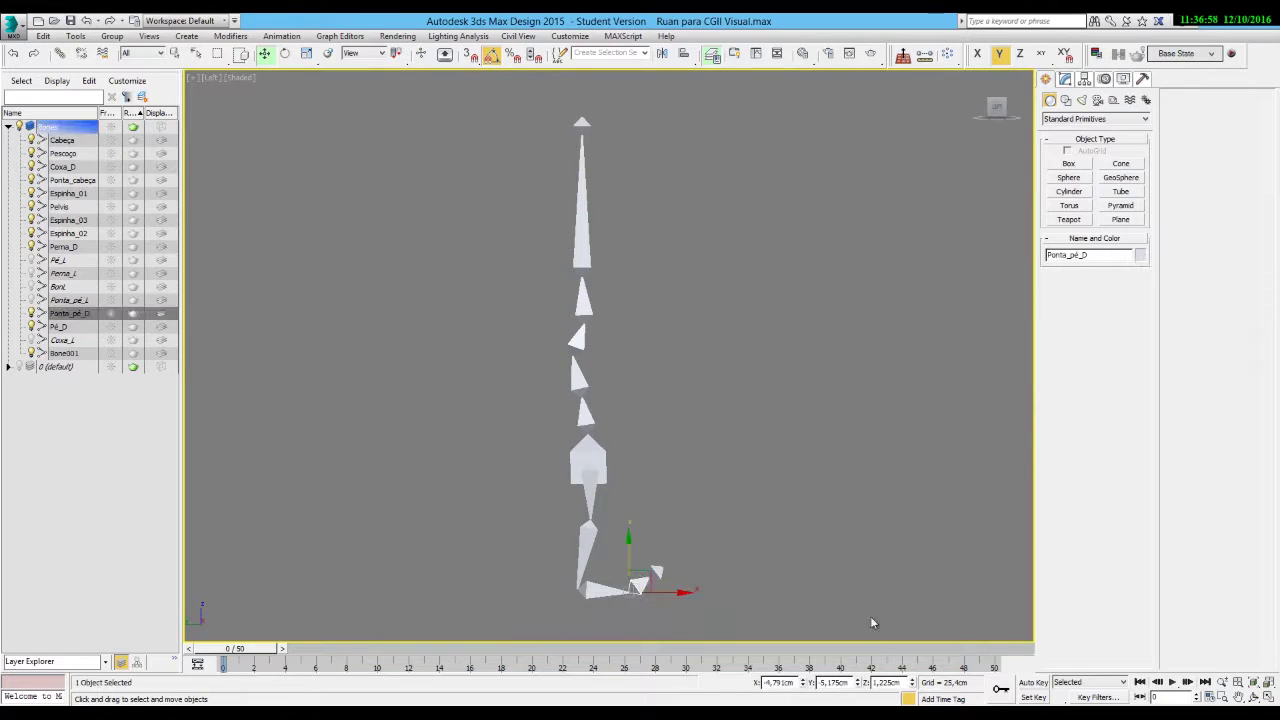
pyautogui.click(1034, 683)
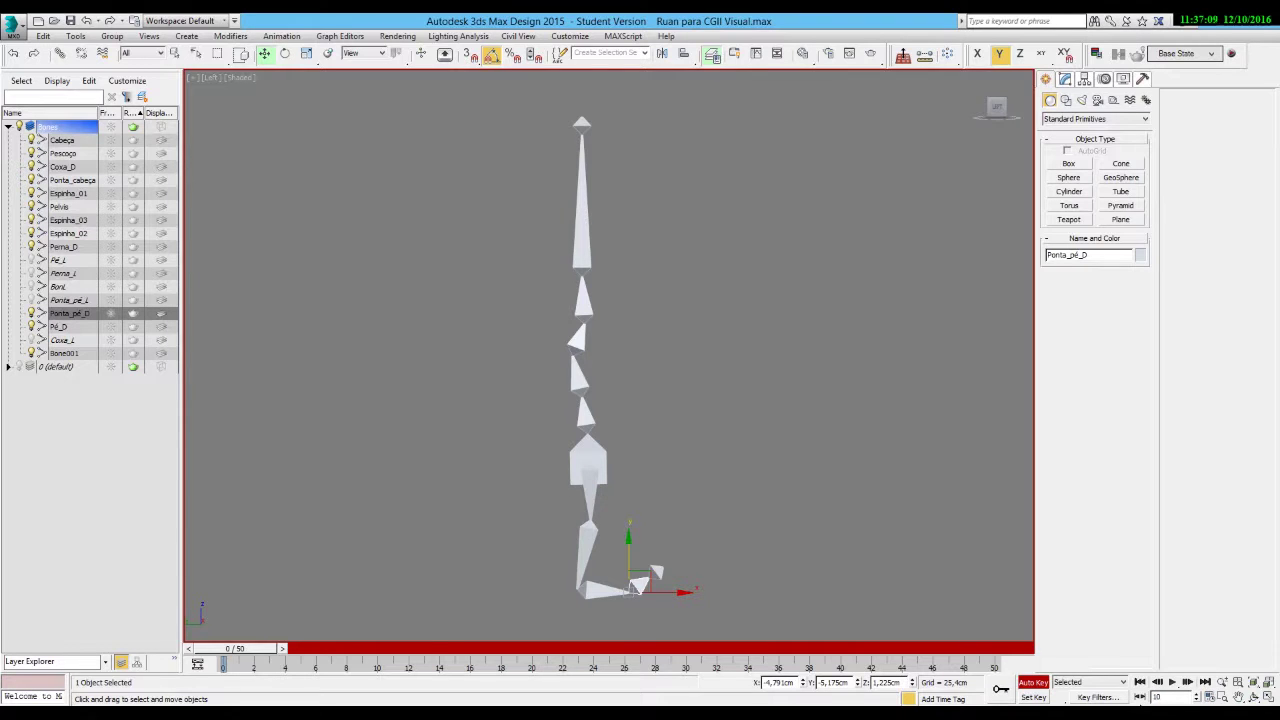
pyautogui.press('Return')
pyautogui.press('e')
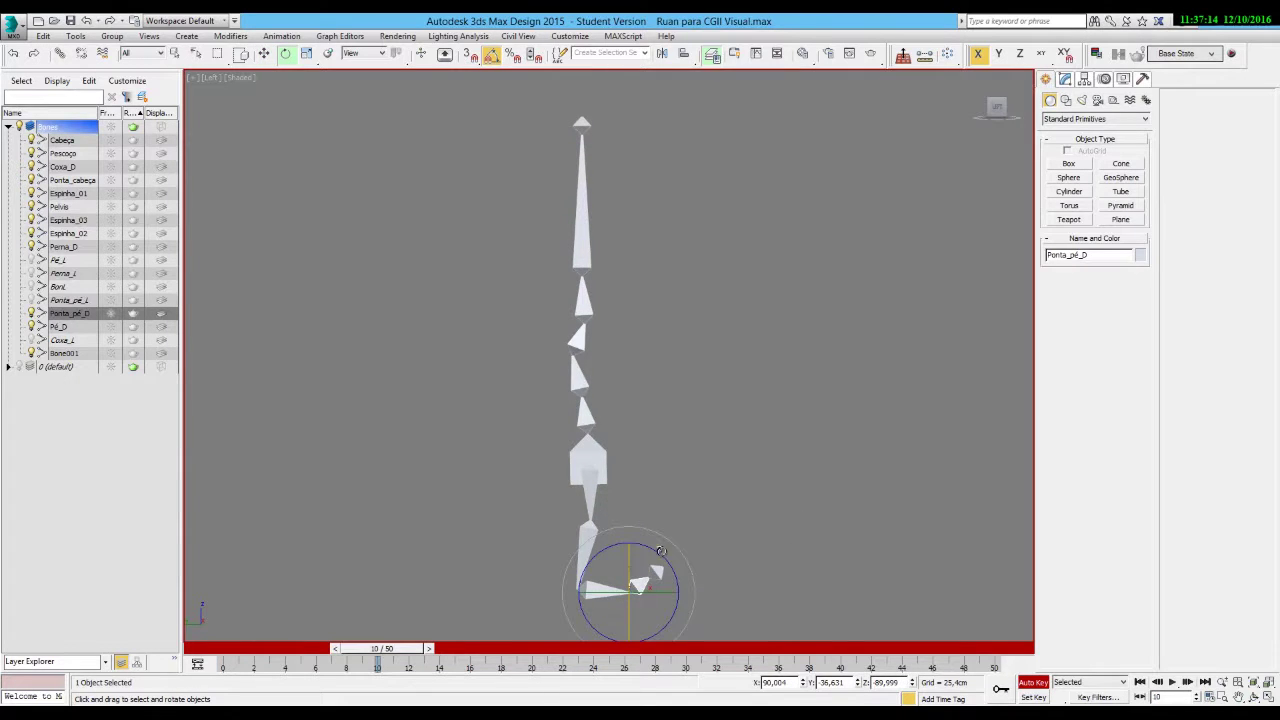
pyautogui.moveTo(660, 551); pyautogui.dragTo(640, 537)
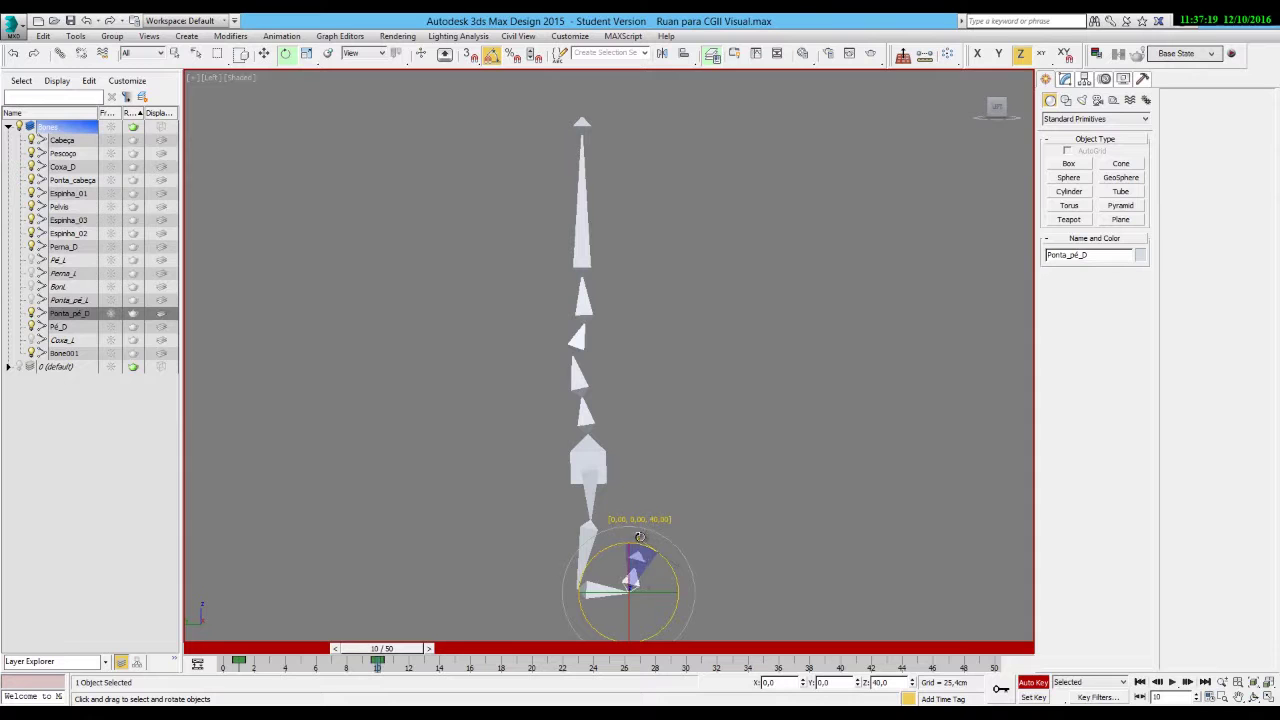
# At frame 20, return the Ponta_pé_D bone to its frozen pose with Transform To Zero, and play the animation.
pyautogui.doubleClick(1157, 697)
pyautogui.write('20')
pyautogui.press('Return')
pyautogui.rightClick(640, 581)
pyautogui.click(590, 551)
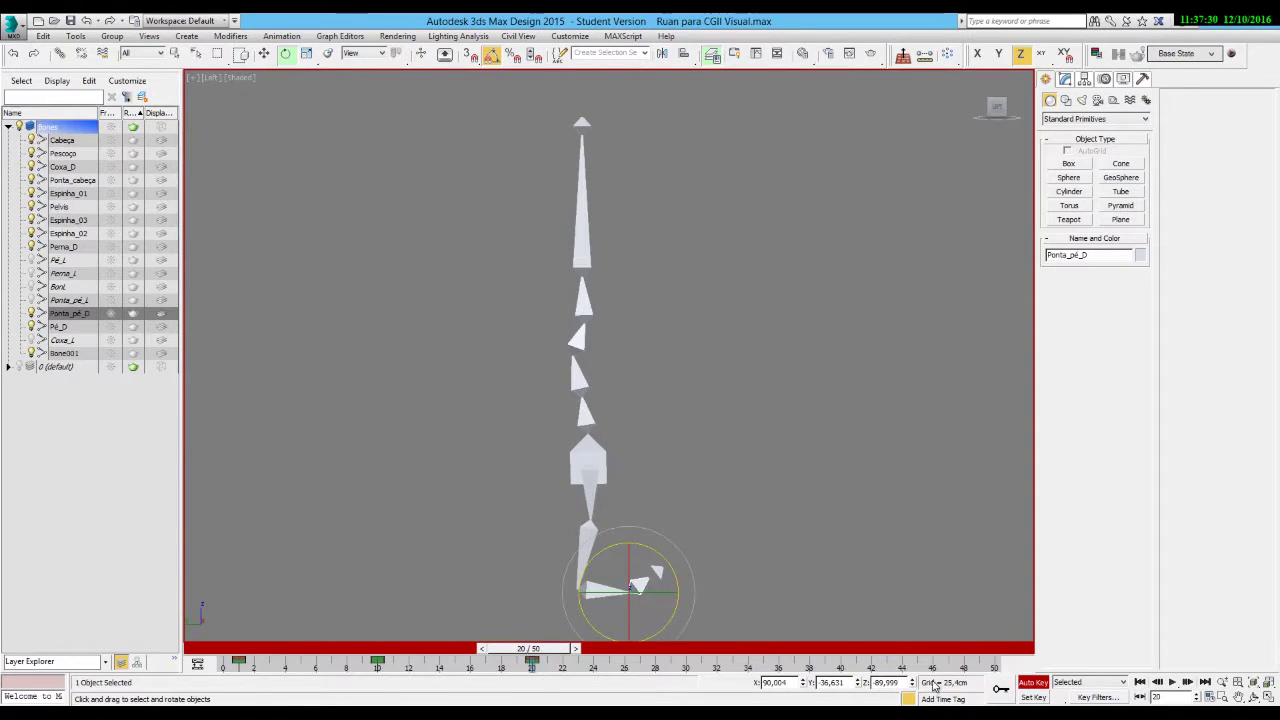
pyautogui.click(1172, 682)
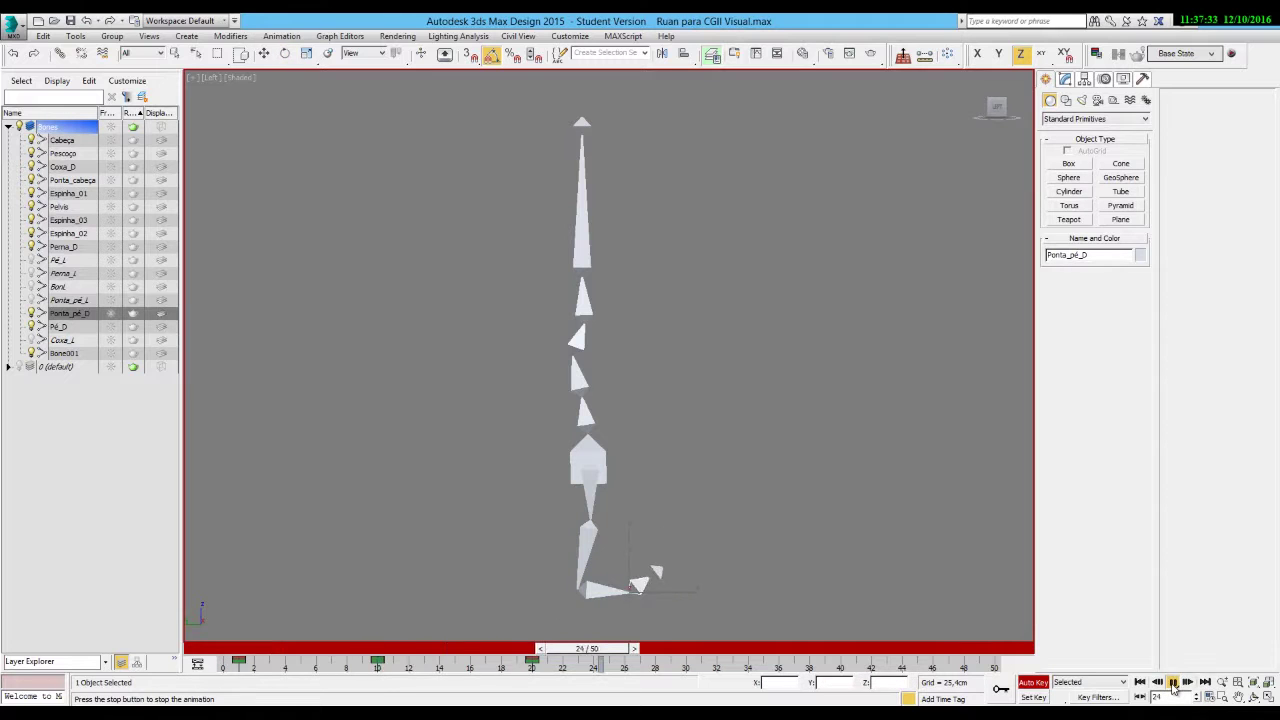
pyautogui.click(1173, 682)
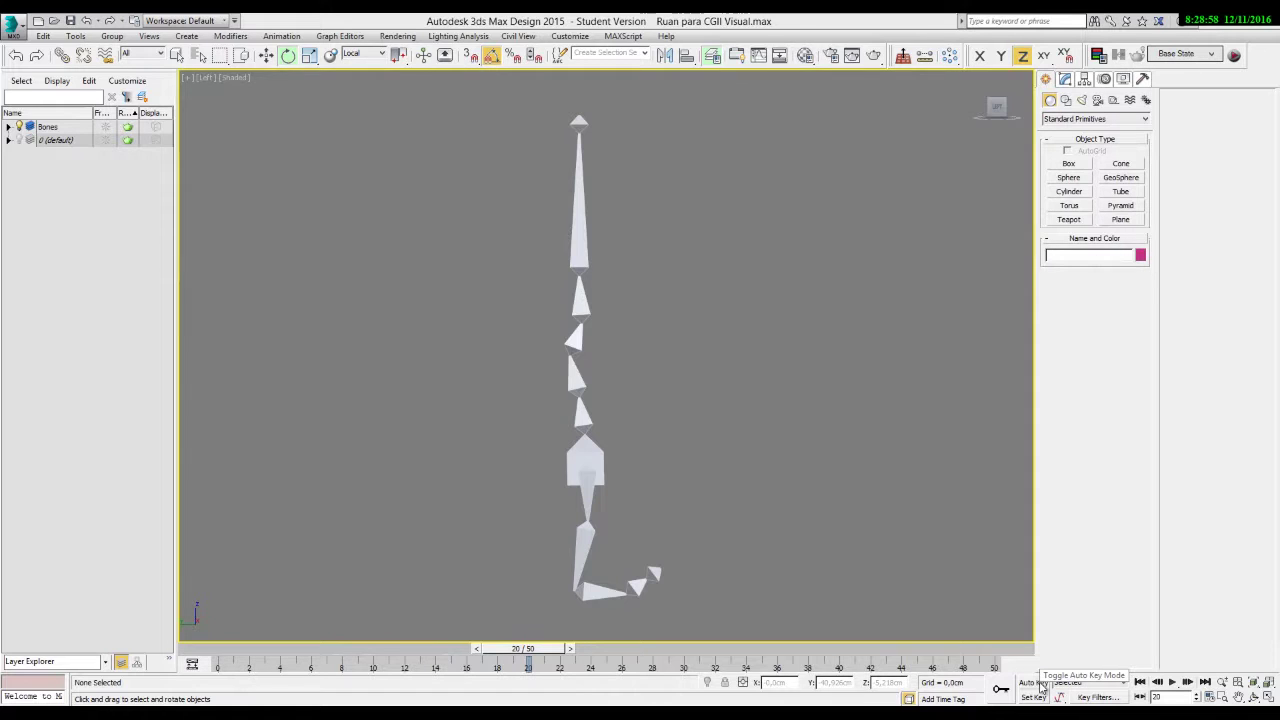
# Enable Auto Key and rotate the Pé_D foot bone upward around its ankle at frame 30.
pyautogui.click(1034, 683)
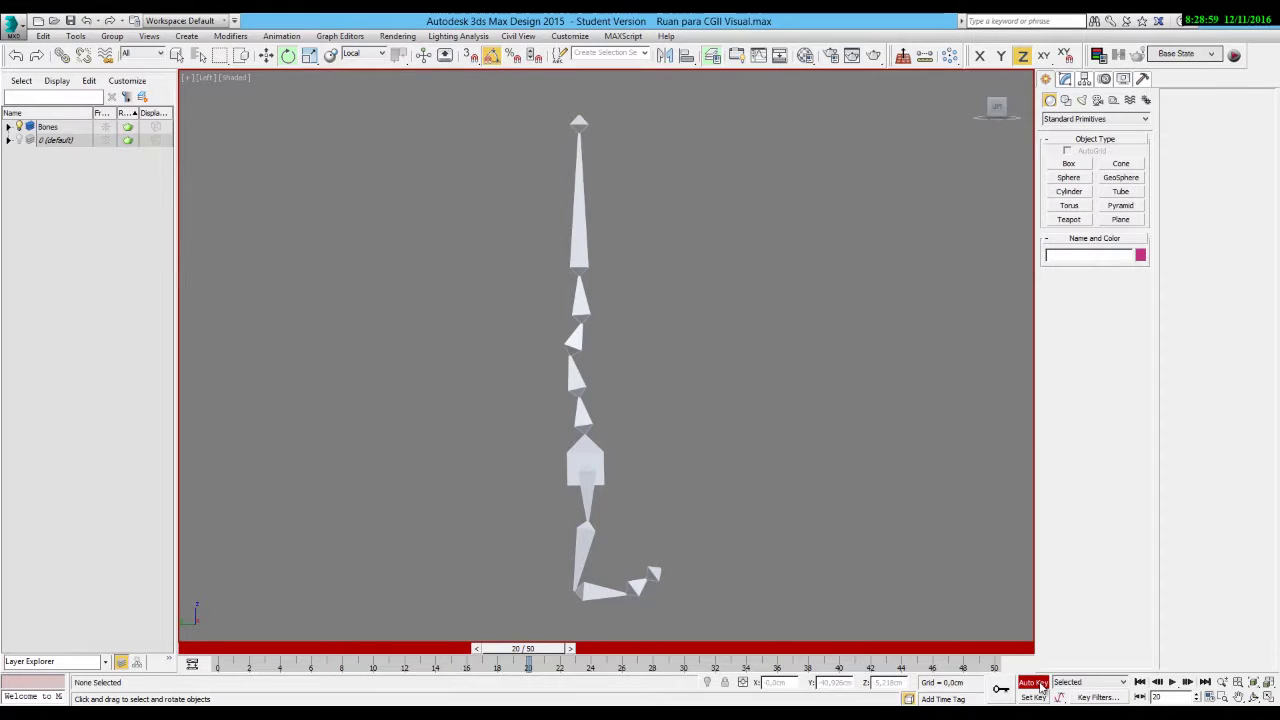
pyautogui.click(1157, 697)
pyautogui.write('30')
pyautogui.press('Return')
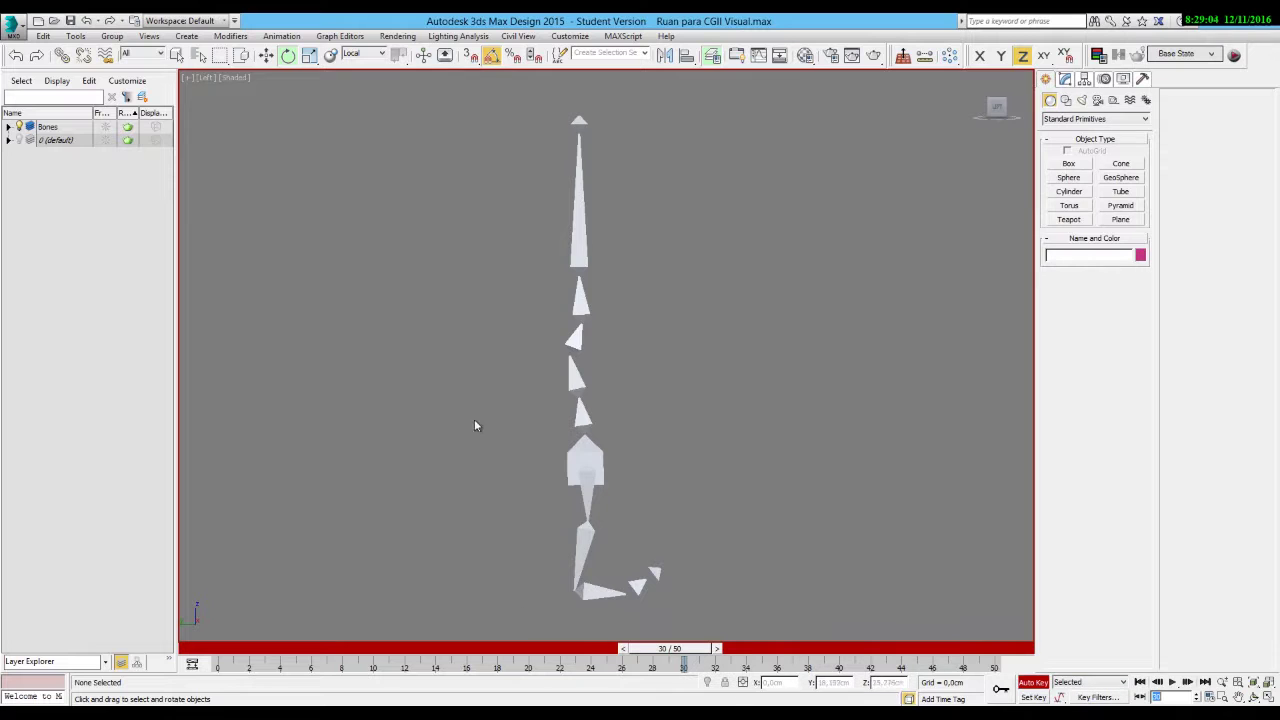
pyautogui.click(599, 586)
pyautogui.moveTo(600, 582); pyautogui.dragTo(594, 532)
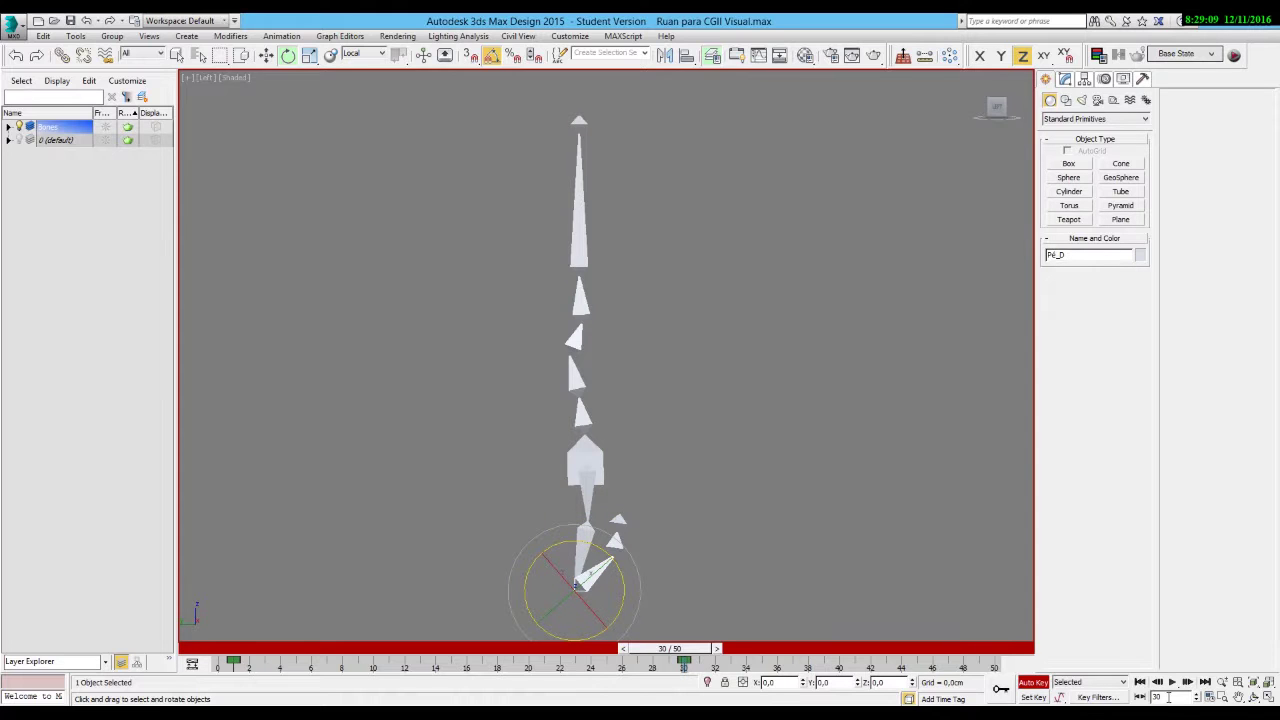
# Return the Pé_D foot bone to its zero pose at frame 40.
pyautogui.press('.')
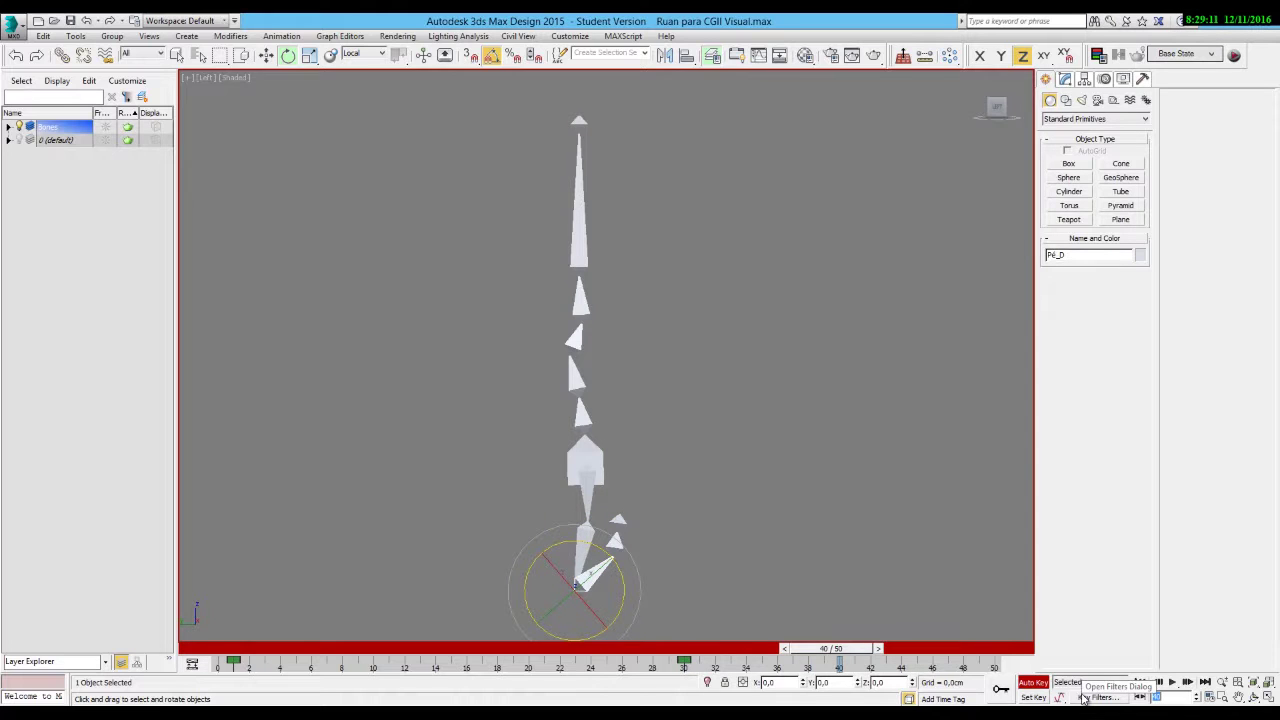
pyautogui.rightClick(595, 575)
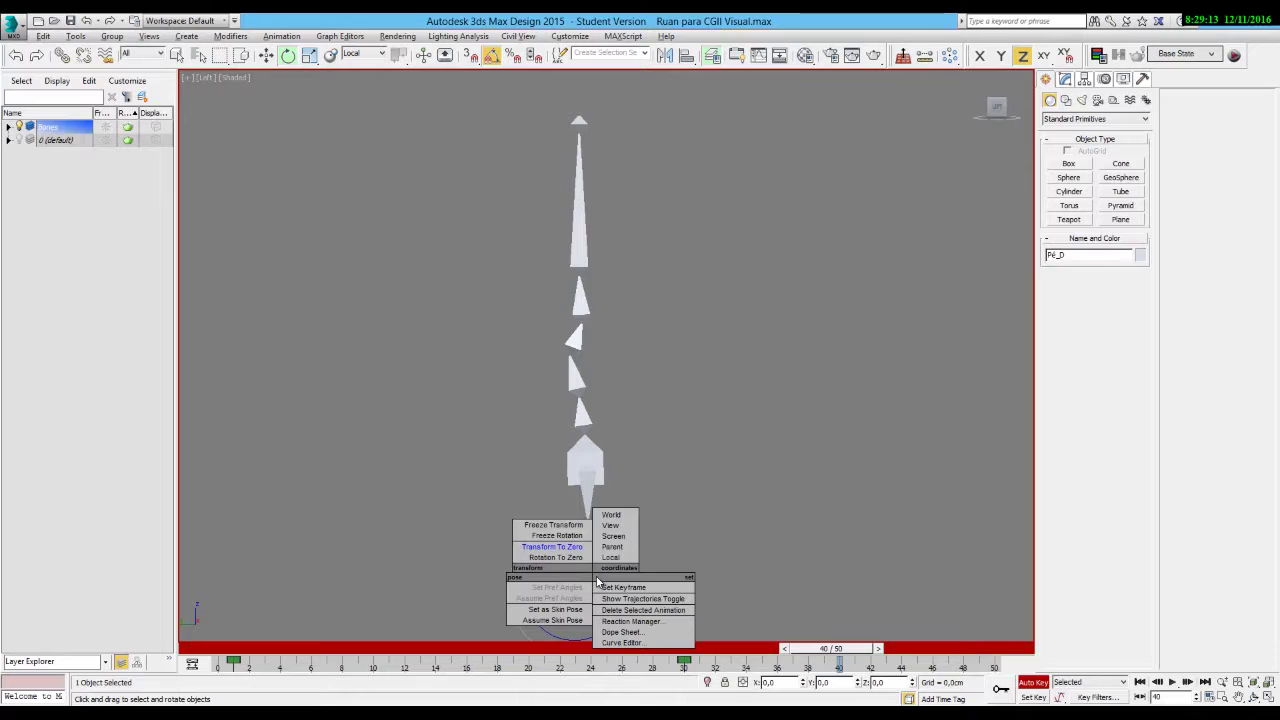
pyautogui.click(606, 606)
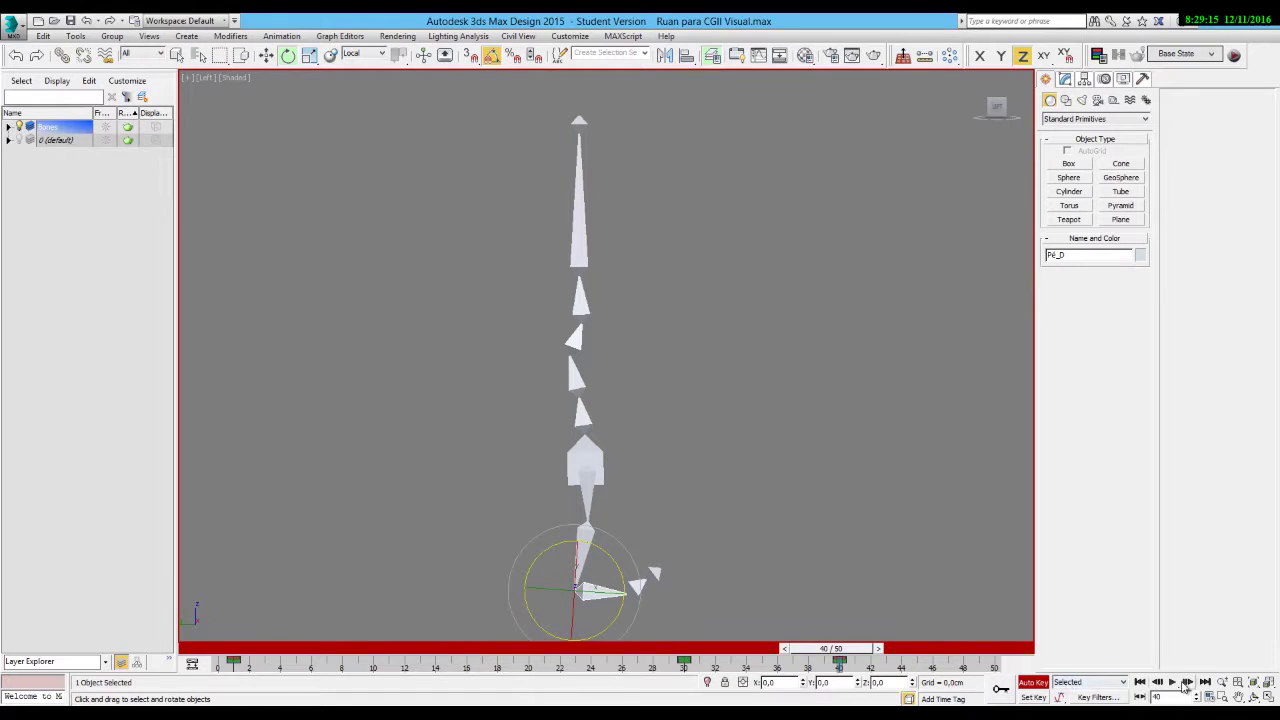
# Play the foot animation and examine its movement frame by frame from the start past frame 40.
pyautogui.click(1139, 684)
pyautogui.click(1172, 682)
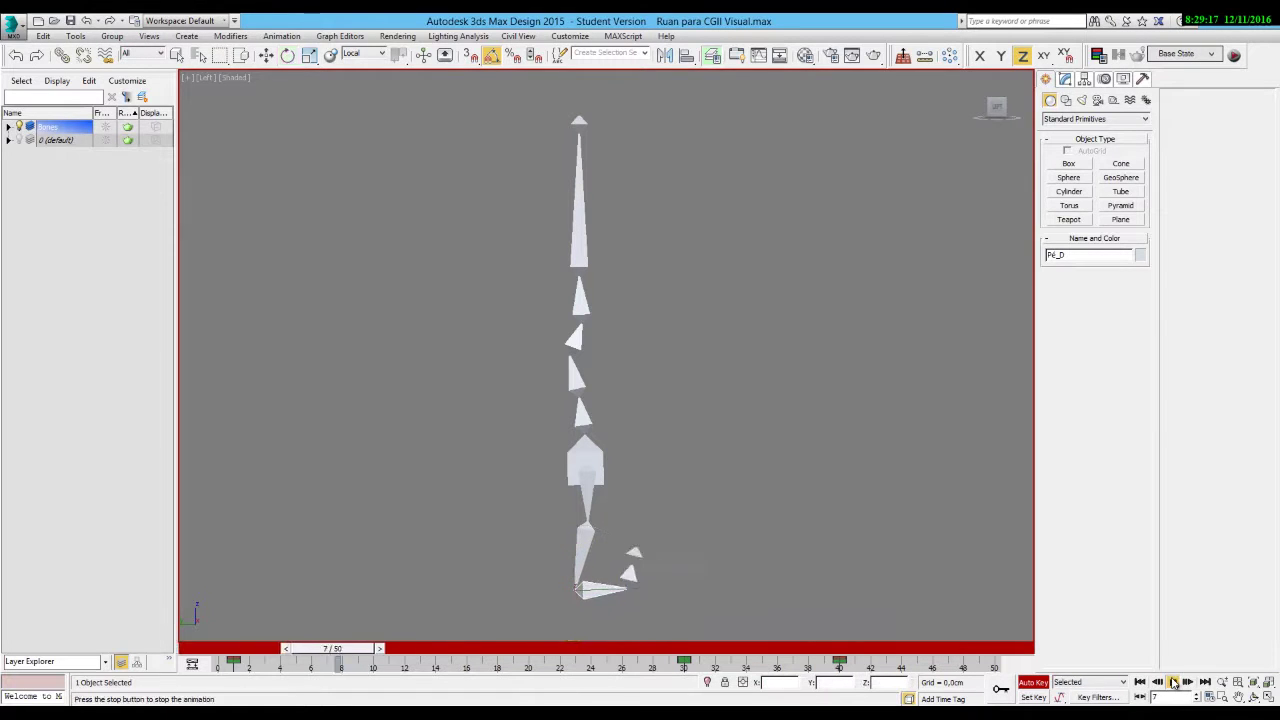
pyautogui.click(1172, 682)
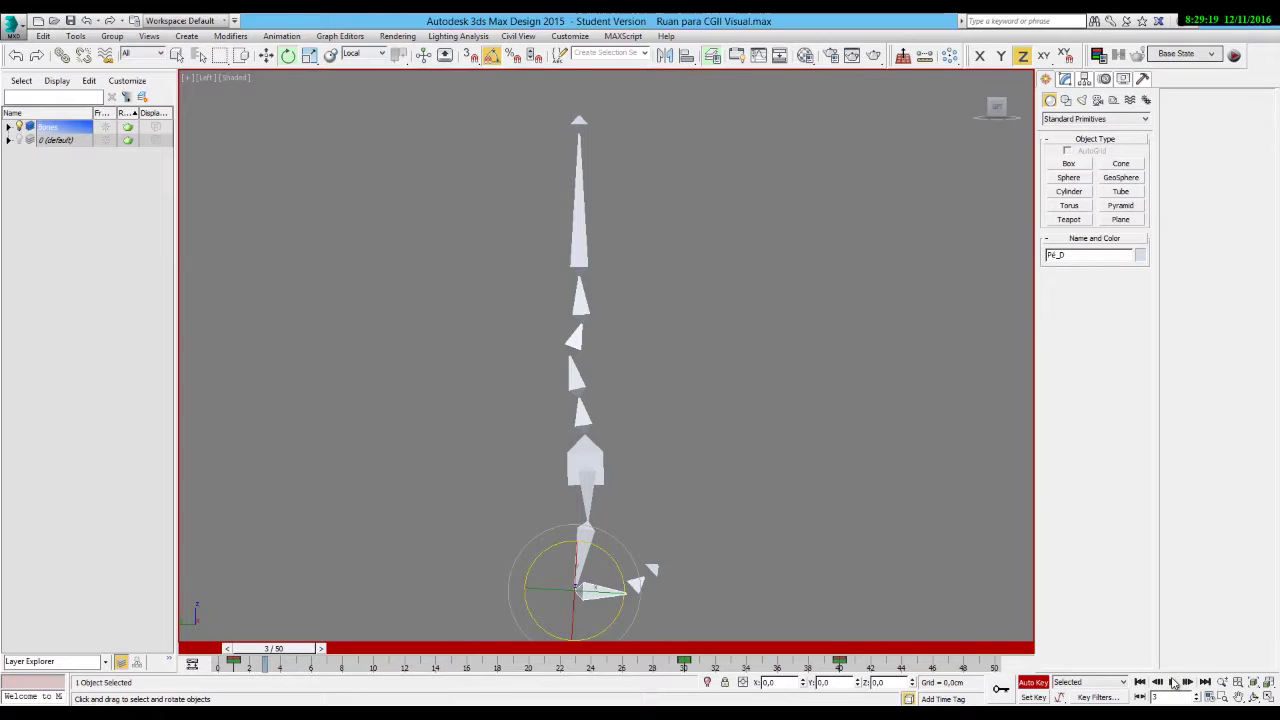
pyautogui.click(1157, 682)
pyautogui.click(1157, 682)
pyautogui.click(1157, 682)
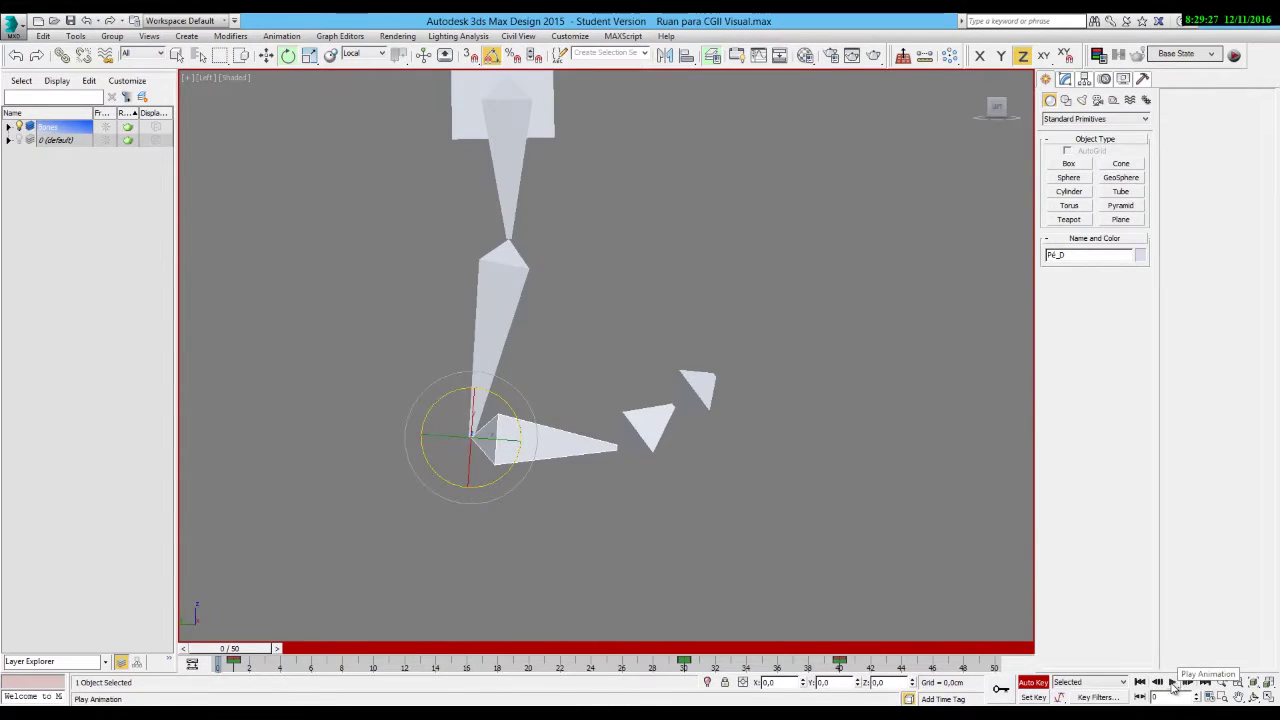
pyautogui.click(1188, 682)
pyautogui.click(1188, 682)
pyautogui.click(1188, 682)
pyautogui.click(1188, 682)
pyautogui.click(1188, 682)
pyautogui.click(1188, 682)
pyautogui.click(1188, 682)
pyautogui.click(1188, 682)
pyautogui.click(1188, 682)
pyautogui.click(1188, 682)
pyautogui.click(1188, 682)
pyautogui.click(1188, 682)
pyautogui.click(1188, 682)
pyautogui.click(1188, 682)
pyautogui.click(1188, 682)
pyautogui.click(1188, 682)
pyautogui.click(1188, 682)
pyautogui.click(1188, 682)
pyautogui.click(1188, 682)
pyautogui.click(1188, 682)
pyautogui.click(1188, 682)
pyautogui.click(1188, 682)
pyautogui.click(1188, 682)
pyautogui.click(1188, 682)
pyautogui.click(1188, 682)
pyautogui.click(1188, 682)
pyautogui.click(1188, 682)
pyautogui.click(1188, 682)
pyautogui.click(1188, 682)
pyautogui.click(1188, 682)
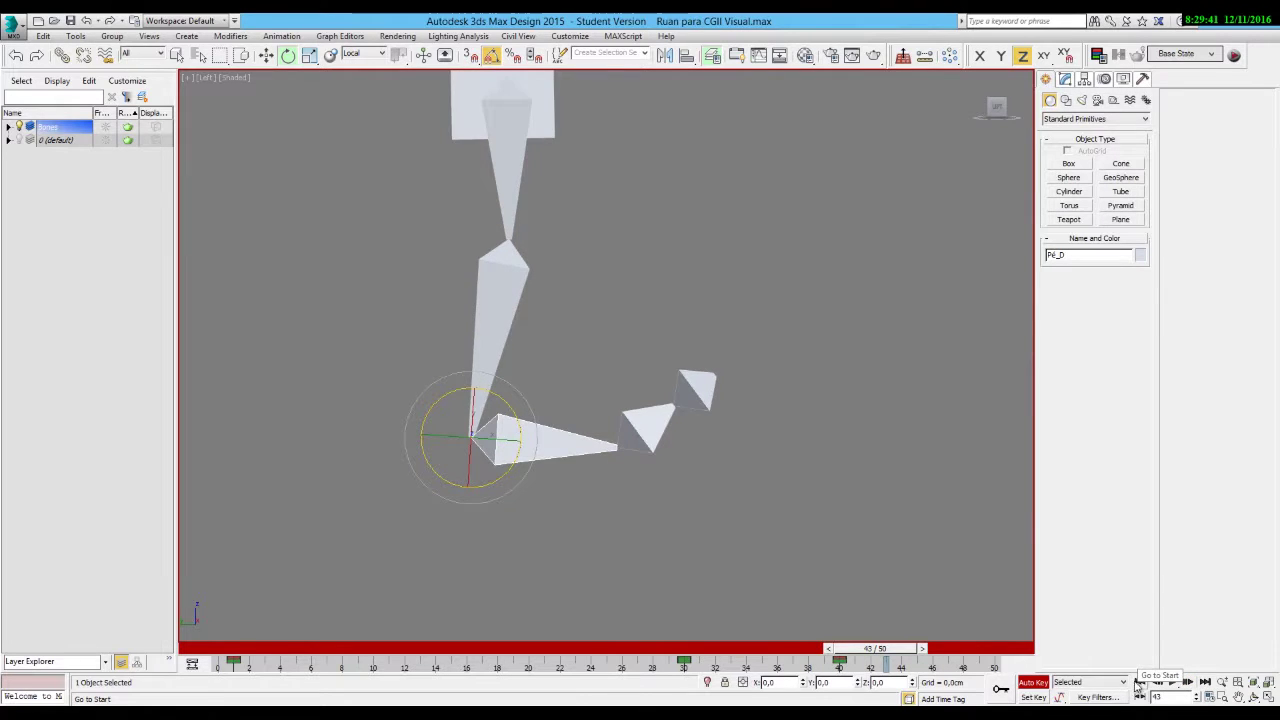
pyautogui.click(1137, 682)
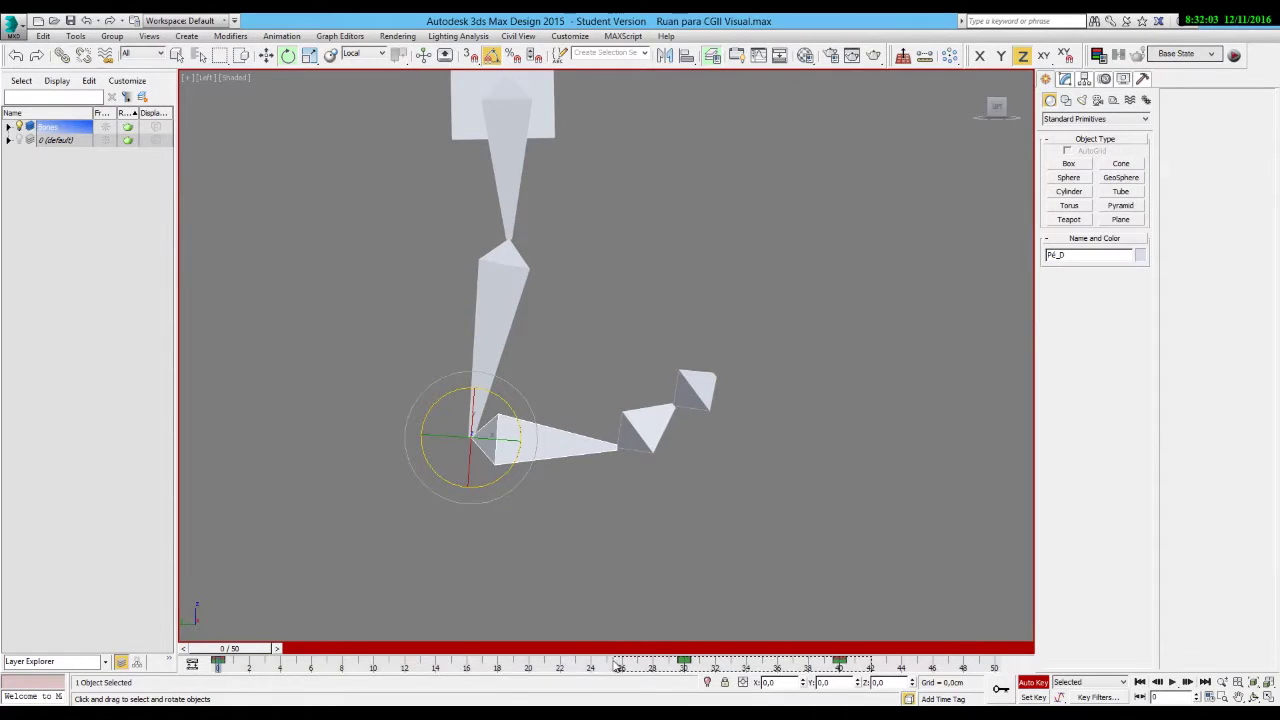
# Delete all animation keys of the Pé_D foot bone and play the timeline to check it.
pyautogui.moveTo(622, 664); pyautogui.dragTo(198, 664)
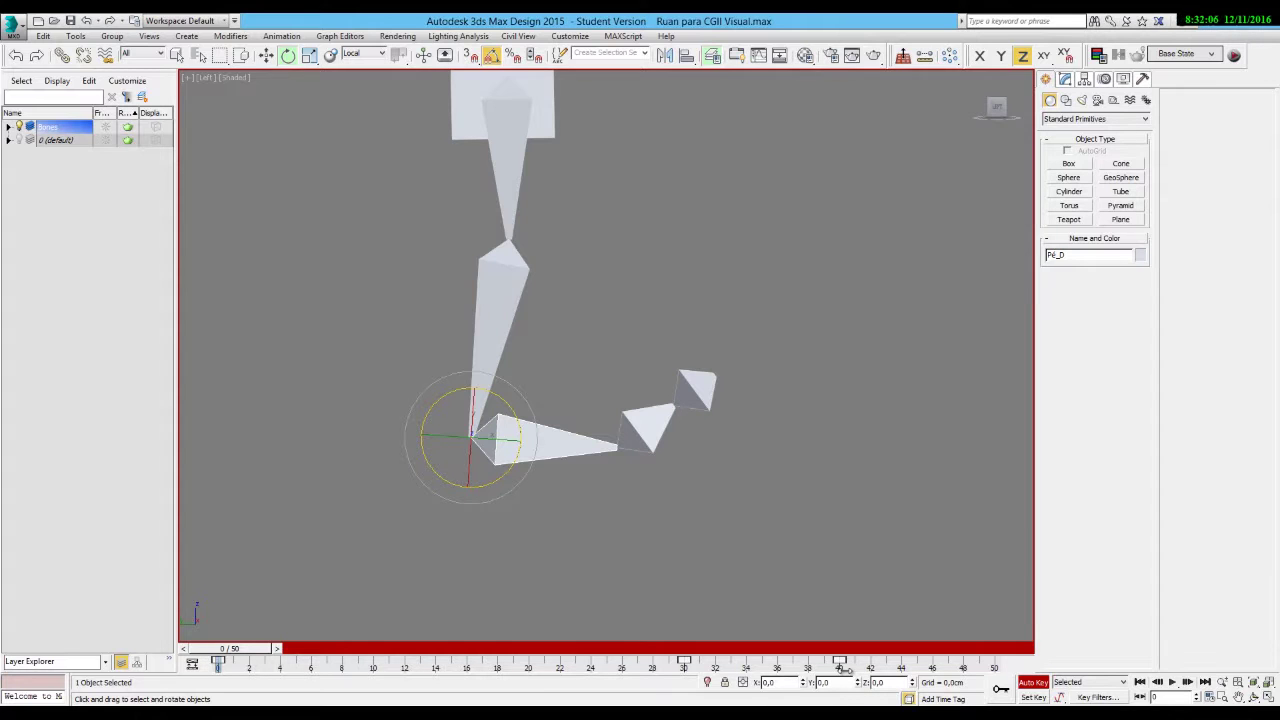
pyautogui.click(1173, 682)
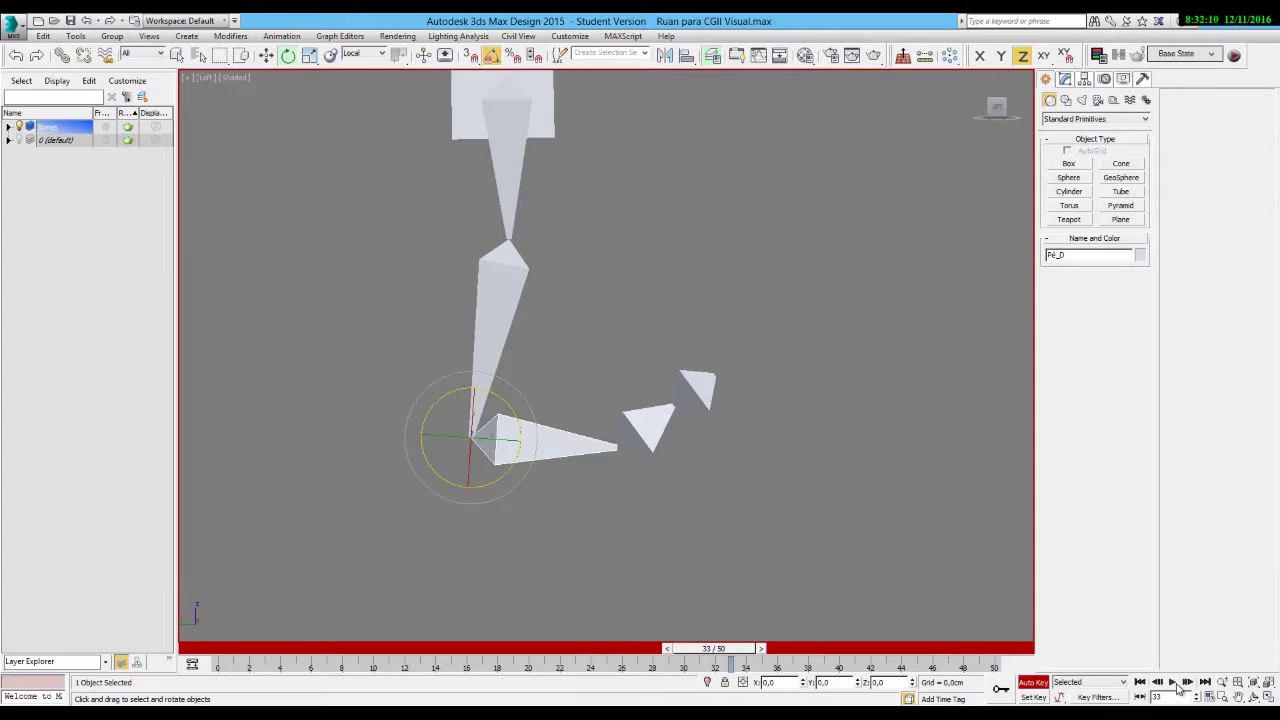
# Create a key for the Pé_D foot bone at frame 30 with Position excluded.
pyautogui.click(1157, 681)
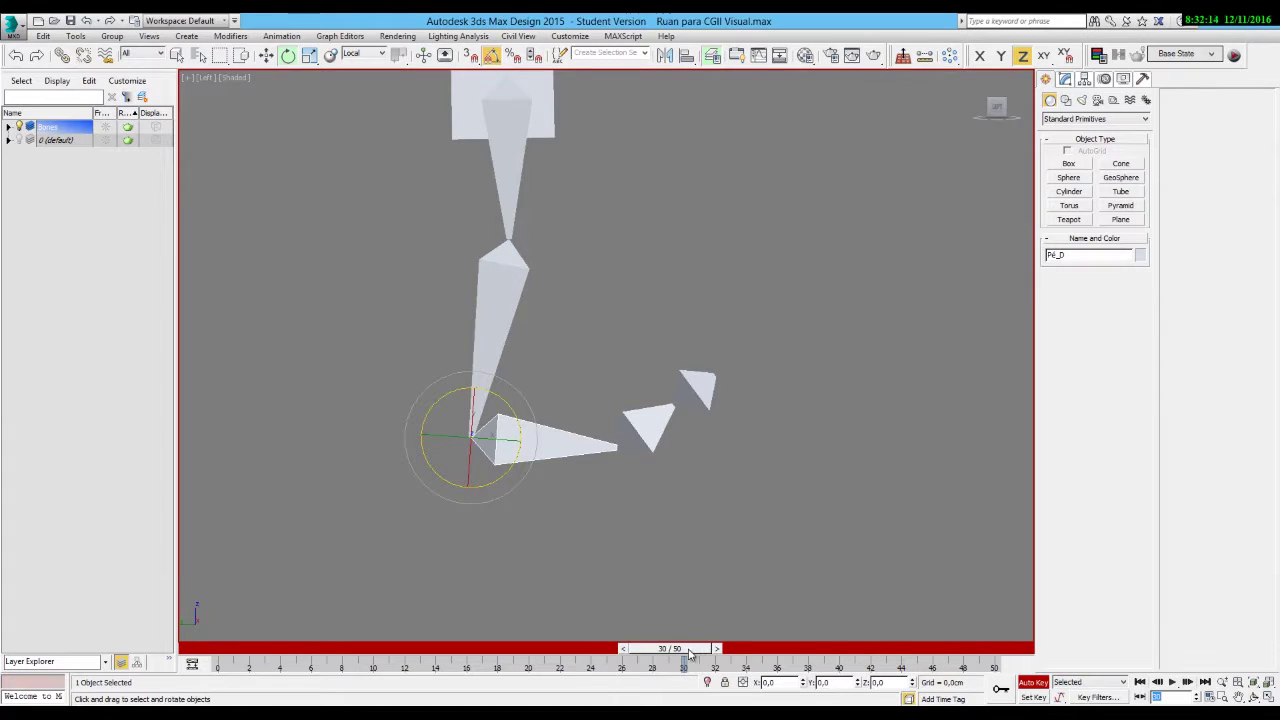
pyautogui.rightClick(688, 651)
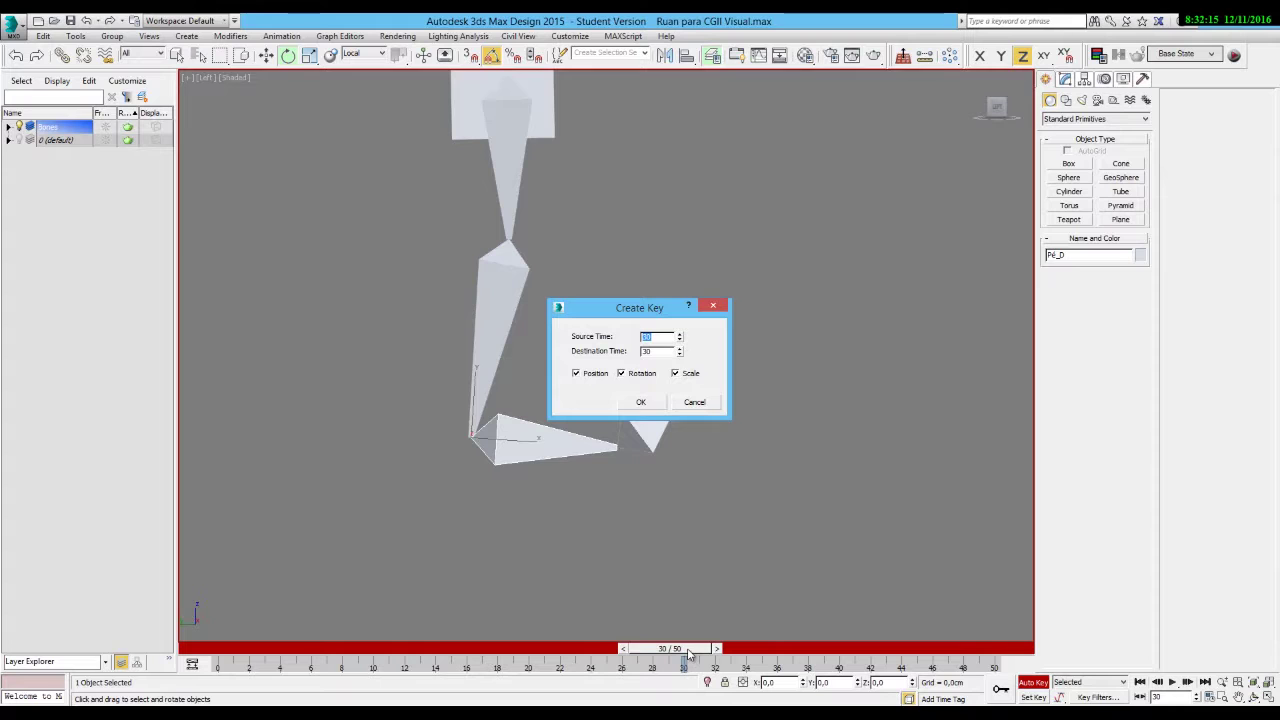
pyautogui.click(597, 374)
pyautogui.click(642, 403)
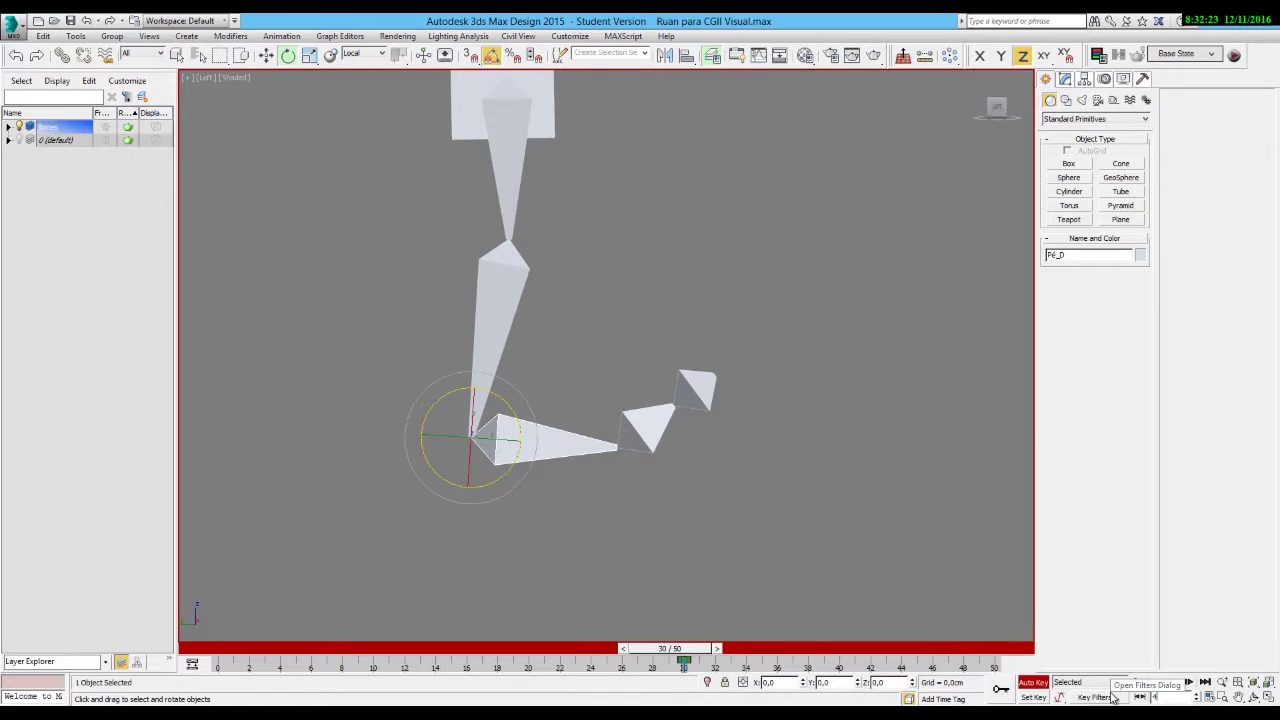
# Rotate the Pé_D foot bone upward at frame 40 and return it to its zero pose at frame 50.
pyautogui.press('Return')
pyautogui.moveTo(500, 398); pyautogui.dragTo(483, 368)
pyautogui.doubleClick(1158, 697)
pyautogui.write('50')
pyautogui.press('Return')
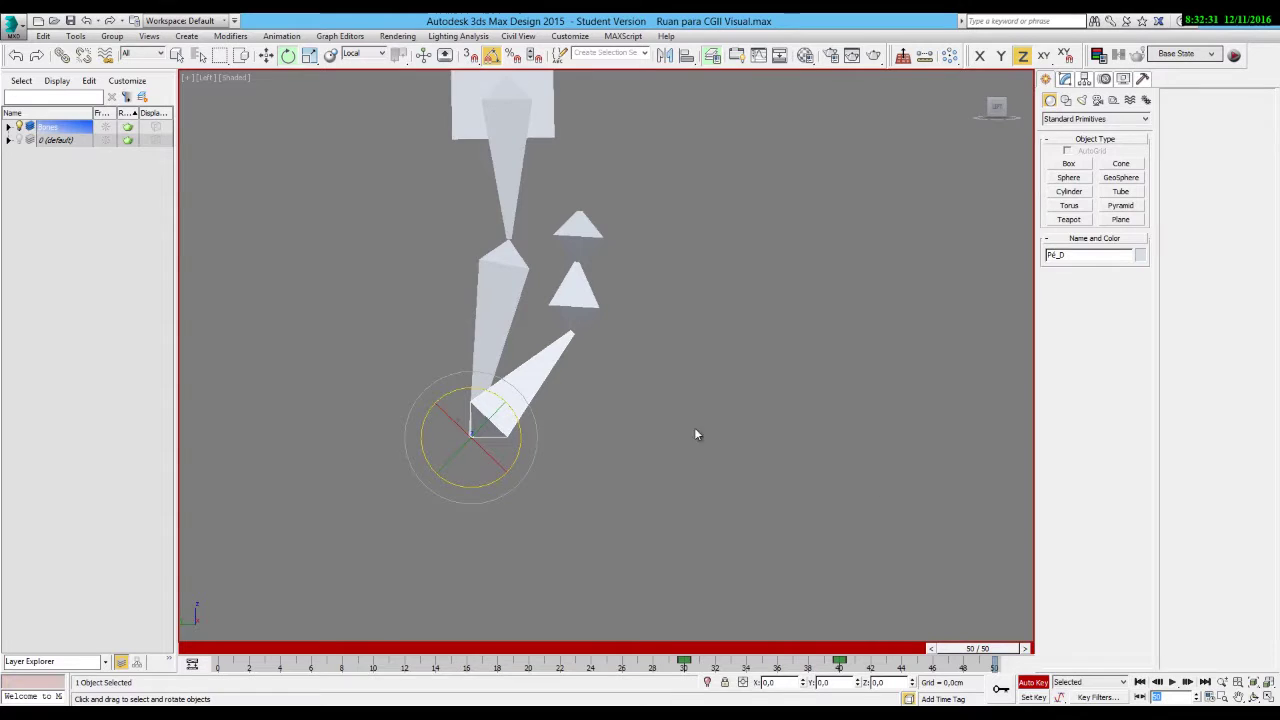
pyautogui.rightClick(546, 360)
pyautogui.click(515, 343)
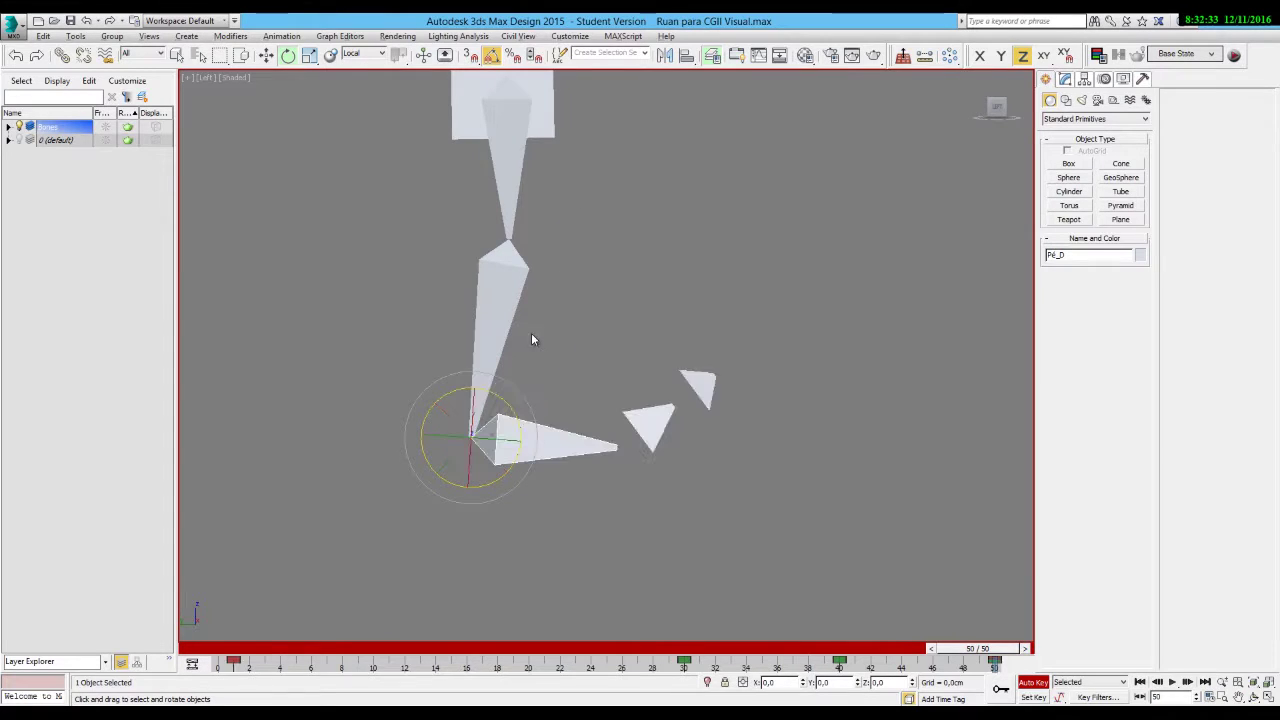
# Play the foot animation from the start to check the new keys.
pyautogui.click(1139, 684)
pyautogui.click(1172, 682)
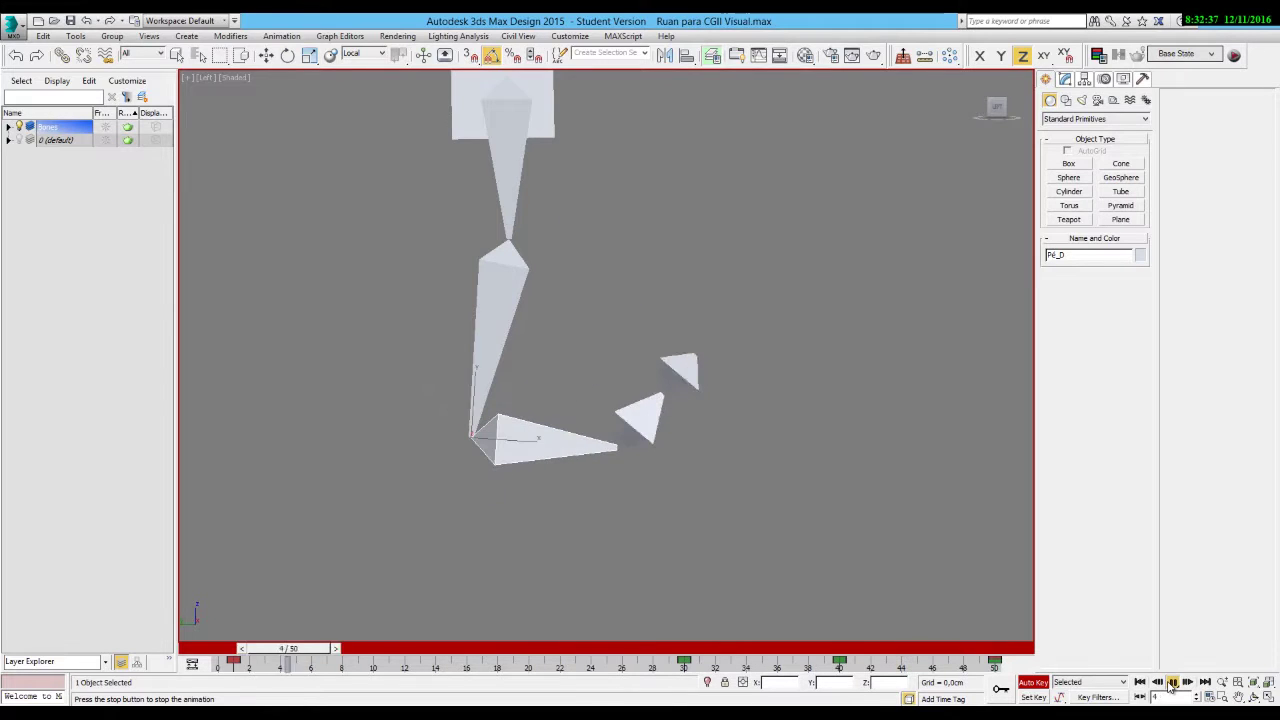
pyautogui.click(1172, 682)
pyautogui.press('e')
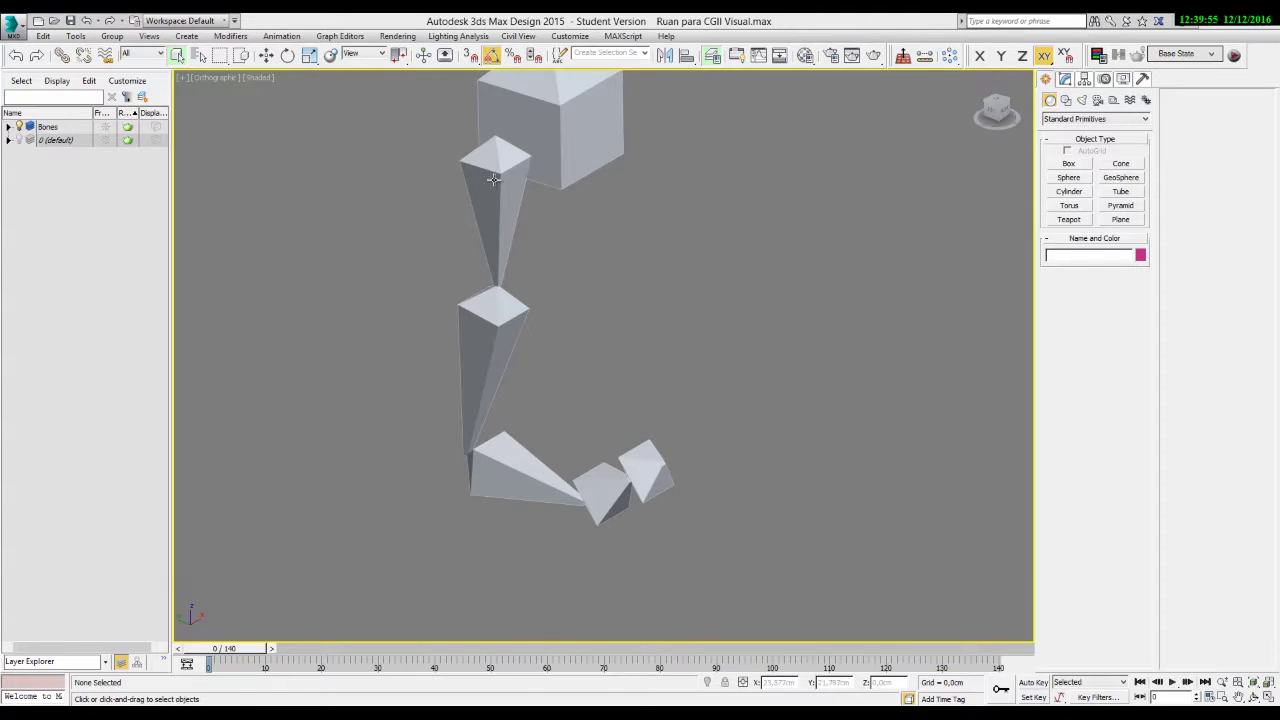
# Unhide the left leg bones in the Bones layer, including Perna_L, BonL, Ponta_pé_L and Coxa_L.
pyautogui.moveTo(525, 155); pyautogui.dragTo(573, 387, button='middle')
pyautogui.click(591, 189)
pyautogui.scroll(-3, 591, 187)
pyautogui.scroll(-2, 571, 367)
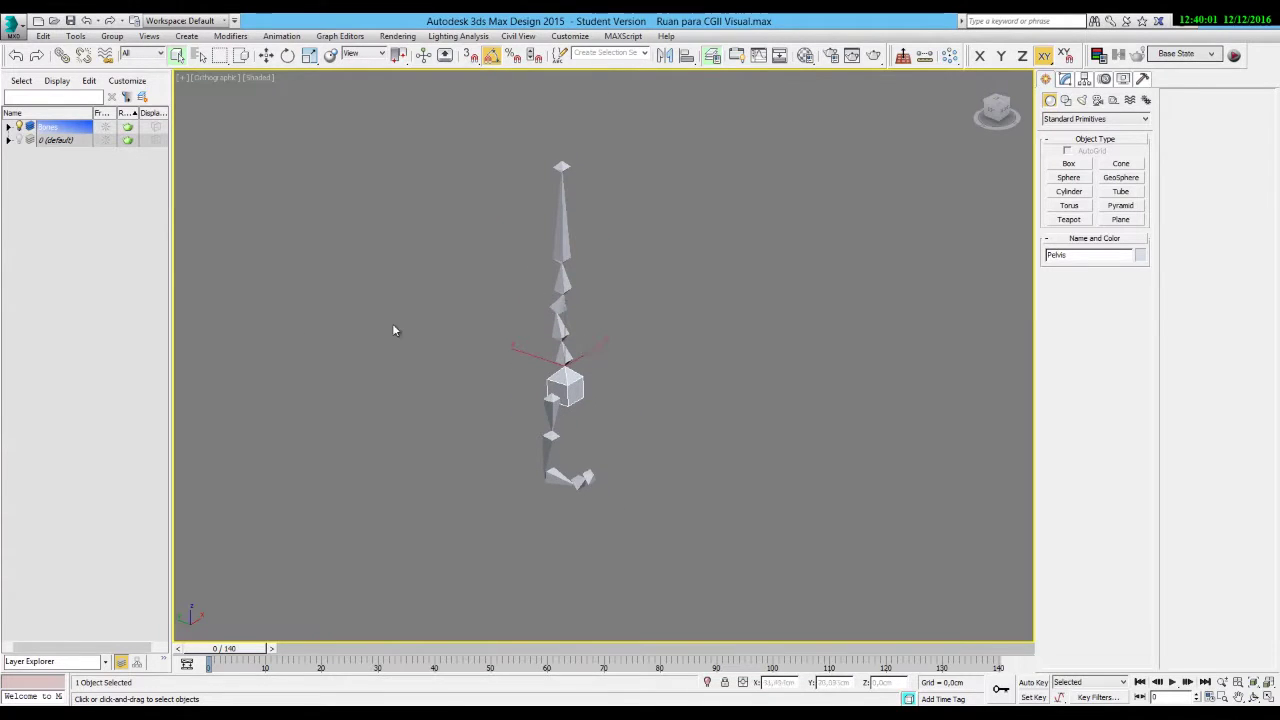
pyautogui.click(8, 127)
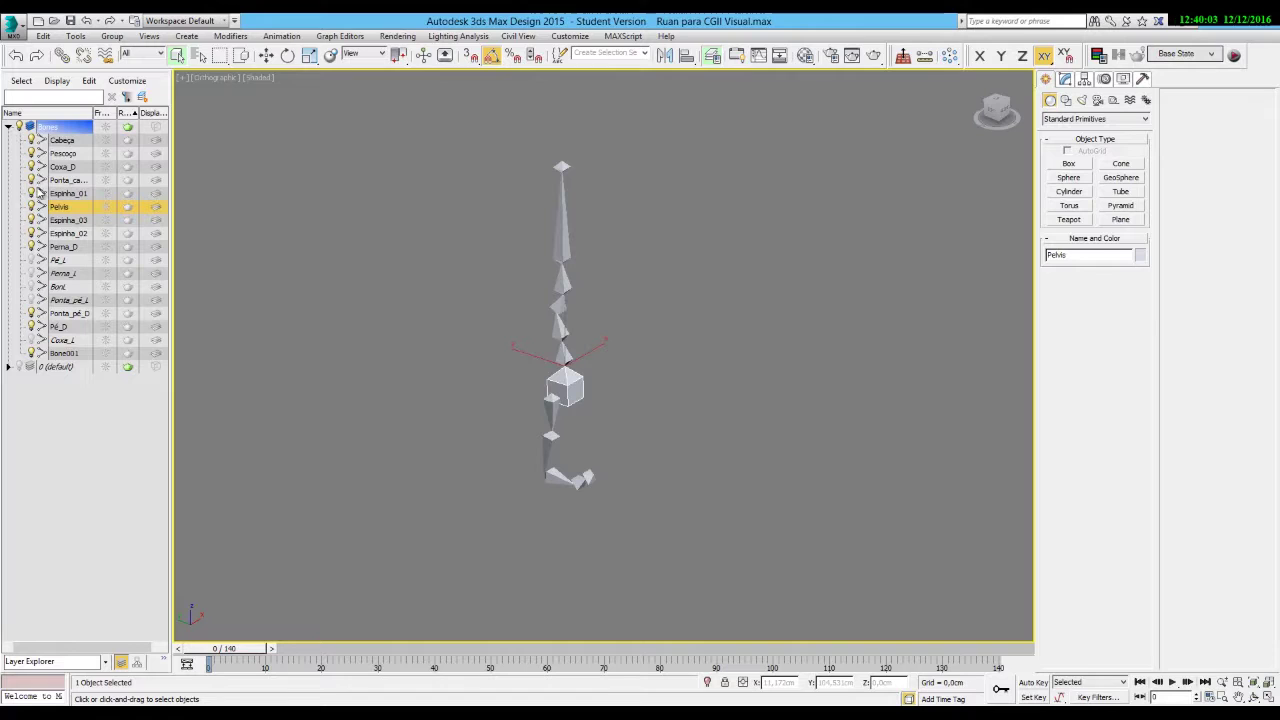
pyautogui.click(31, 273)
pyautogui.click(31, 286)
pyautogui.click(31, 300)
pyautogui.click(31, 340)
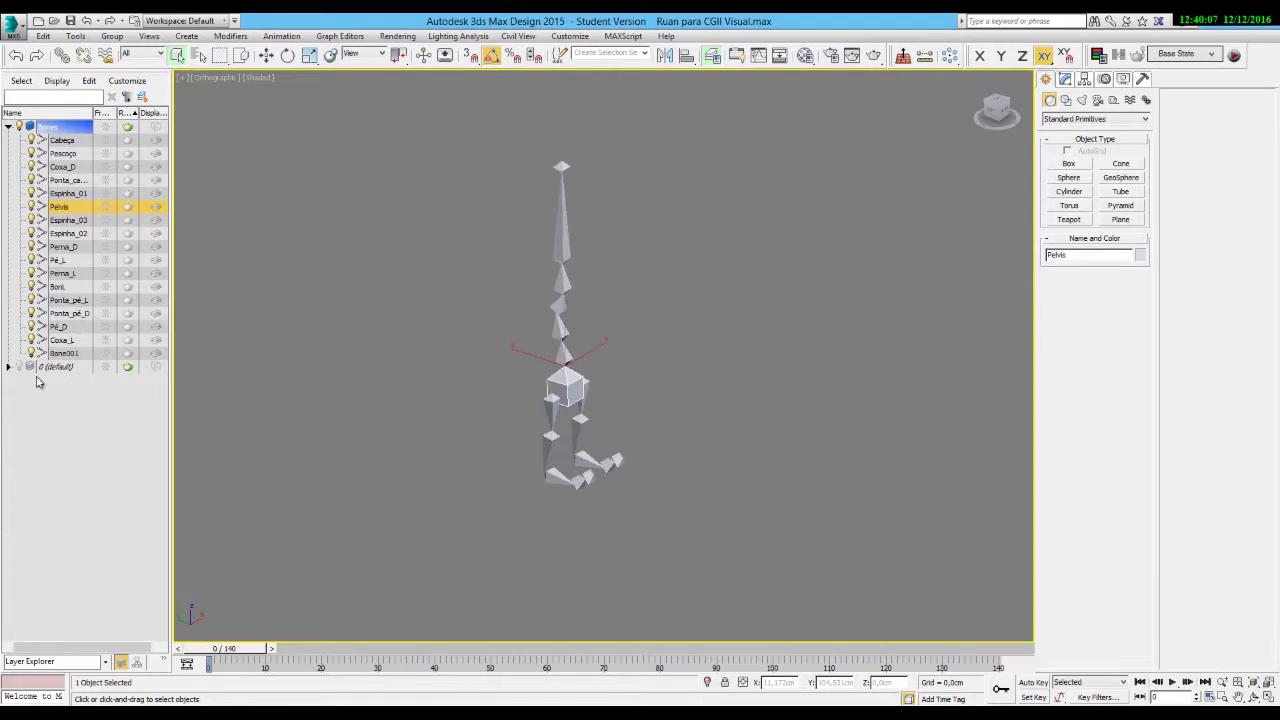
# Show the 0 (default) layer and unfreeze the Ruan mesh in it.
pyautogui.click(20, 367)
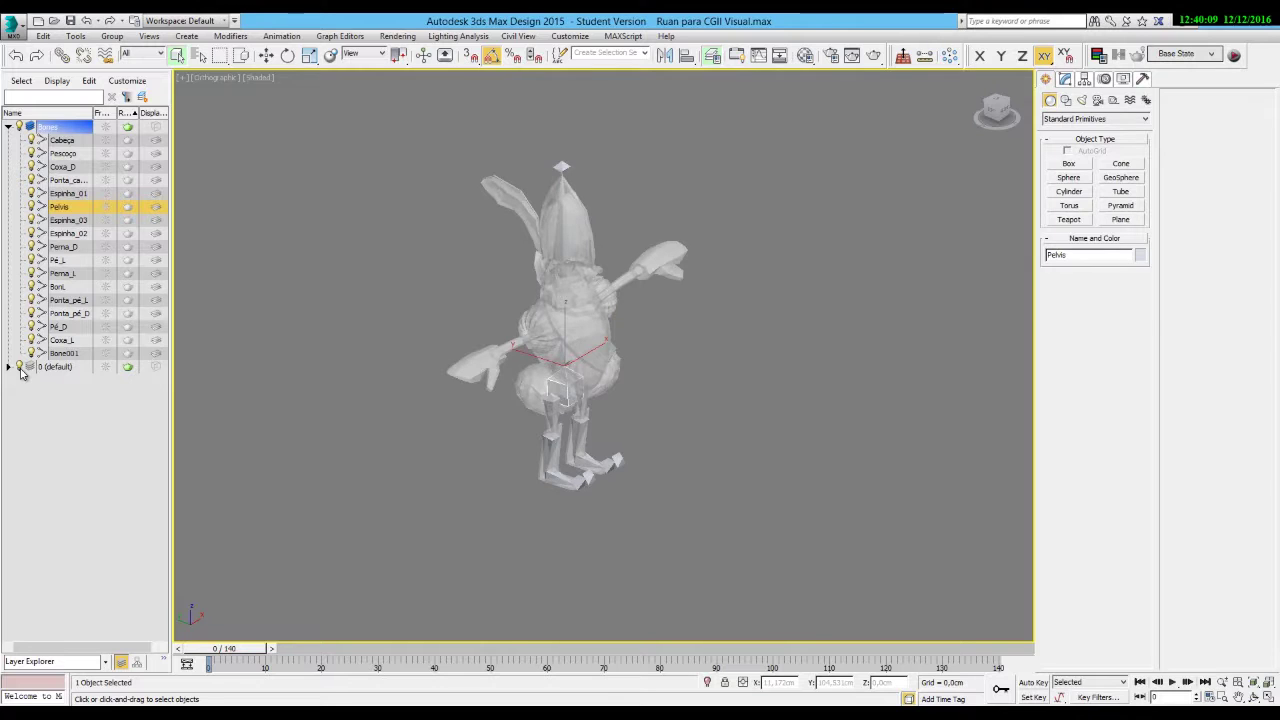
pyautogui.click(8, 367)
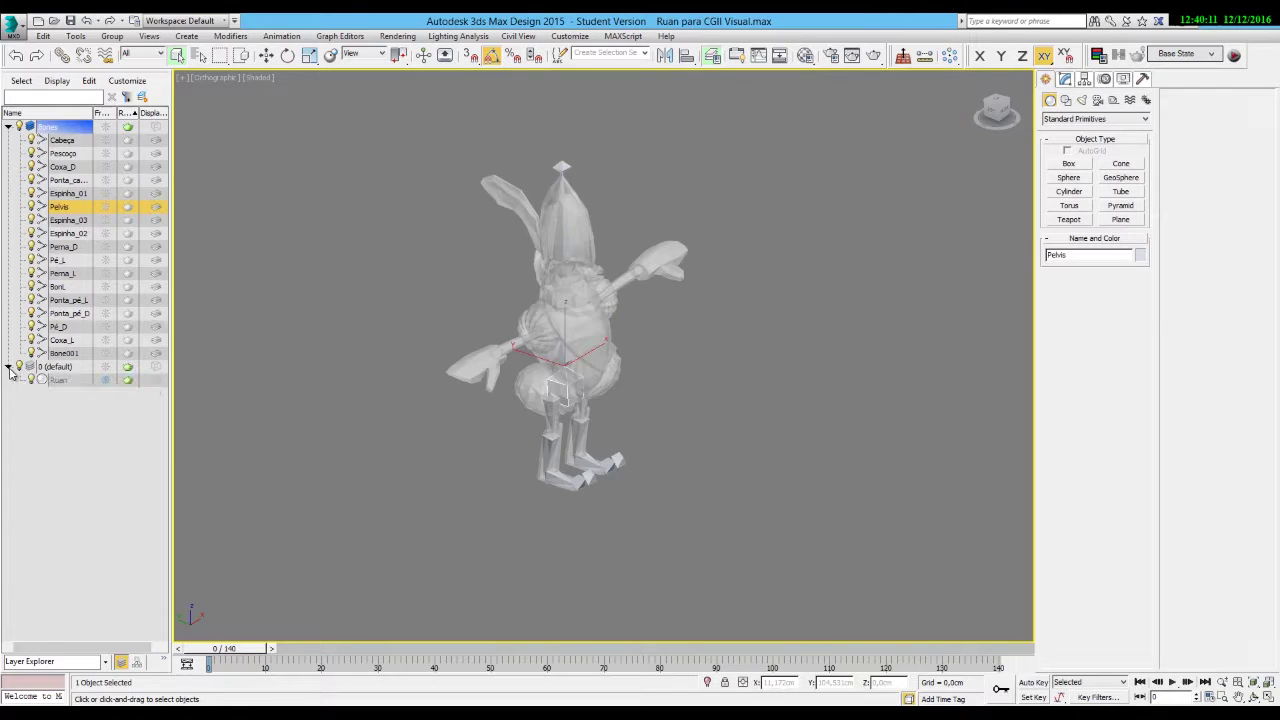
pyautogui.click(106, 382)
# Turn off See-Through in the display properties of the Ruan mesh.
pyautogui.click(572, 326)
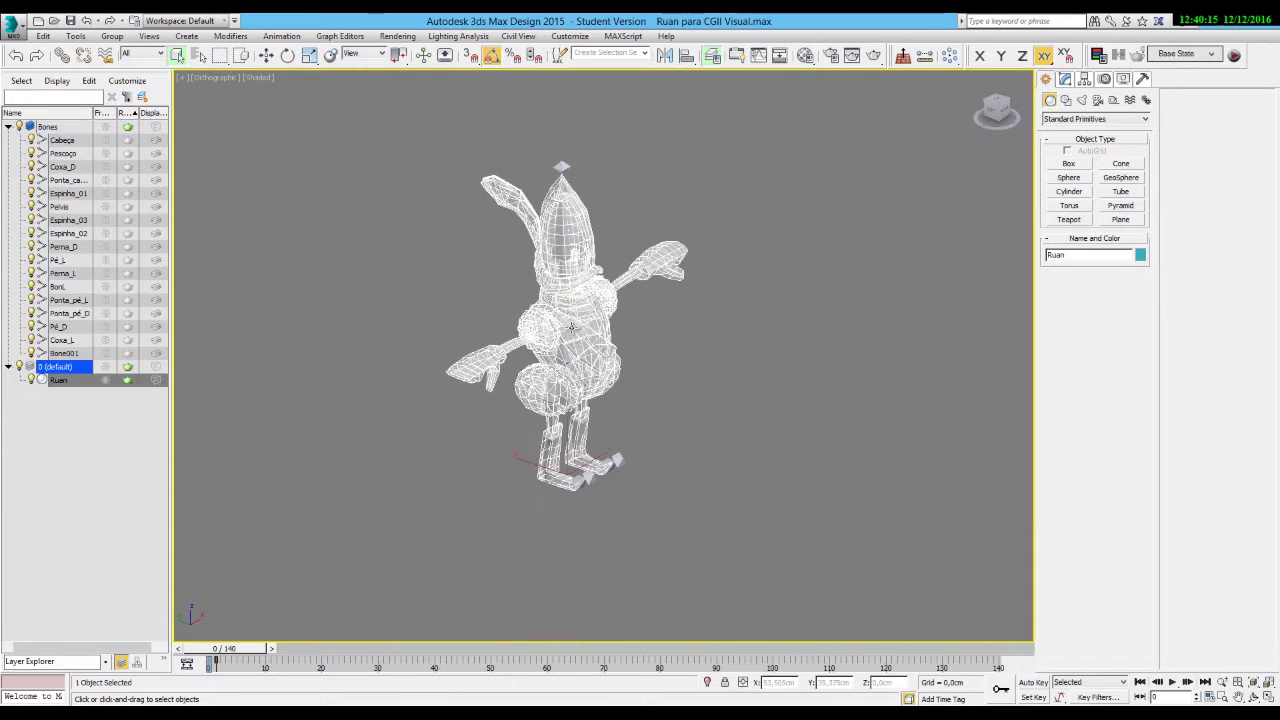
pyautogui.rightClick(568, 324)
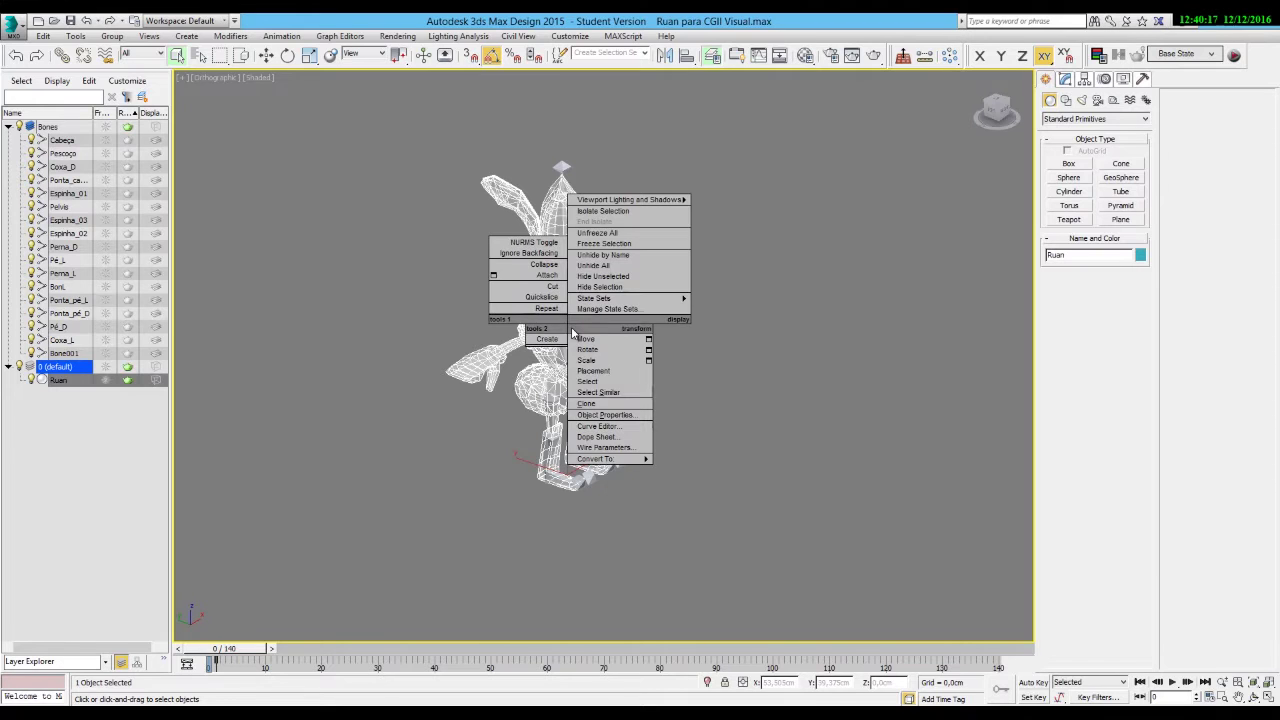
pyautogui.click(604, 414)
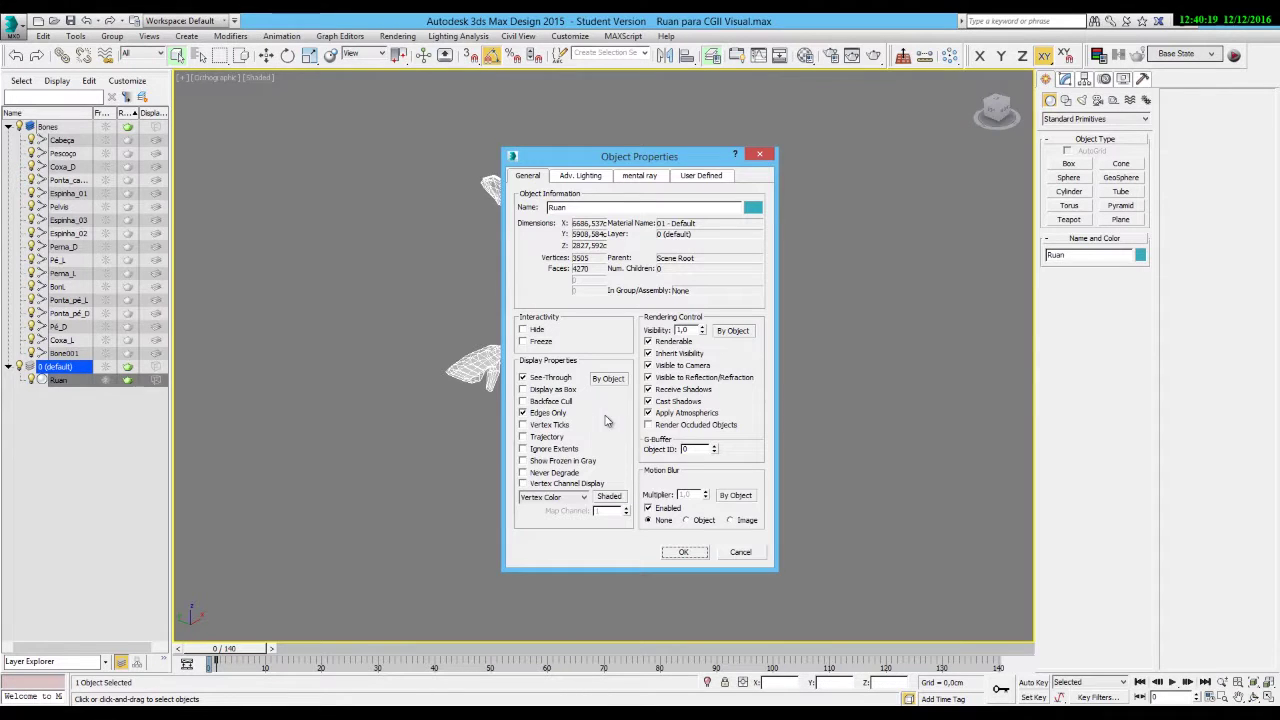
pyautogui.click(684, 552)
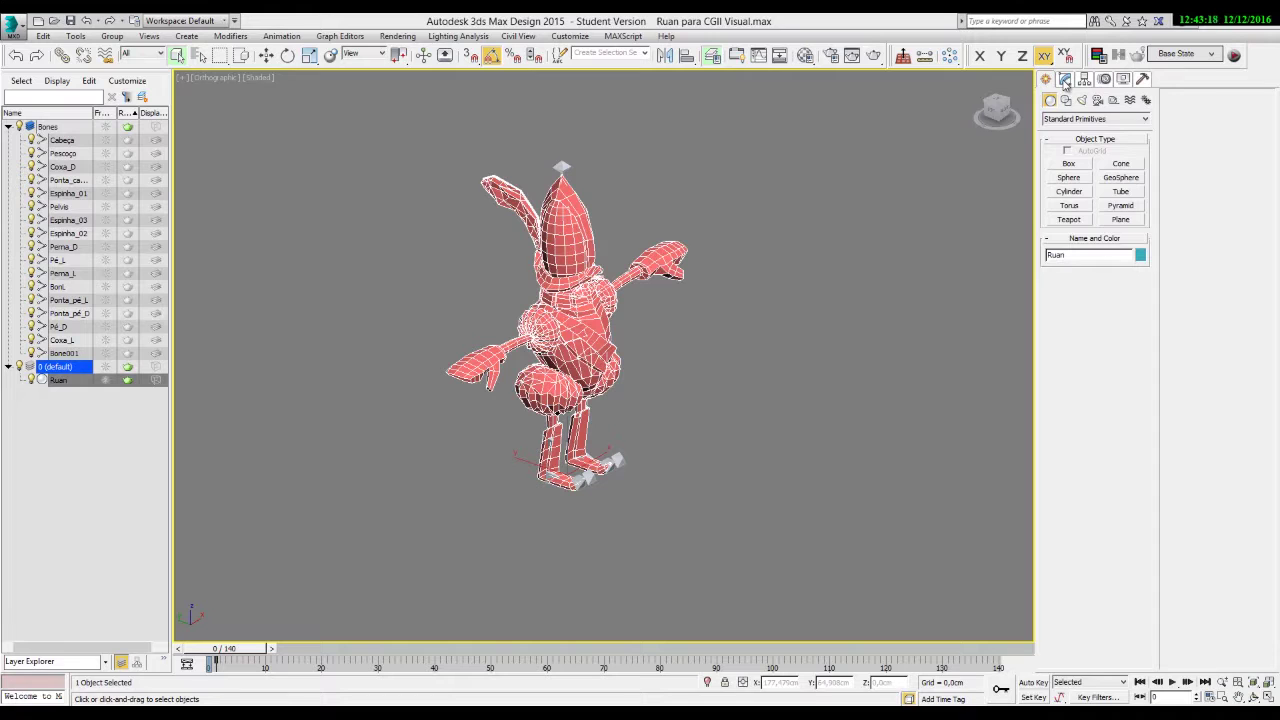
# Add a Skin modifier to the Ruan mesh.
pyautogui.click(1064, 80)
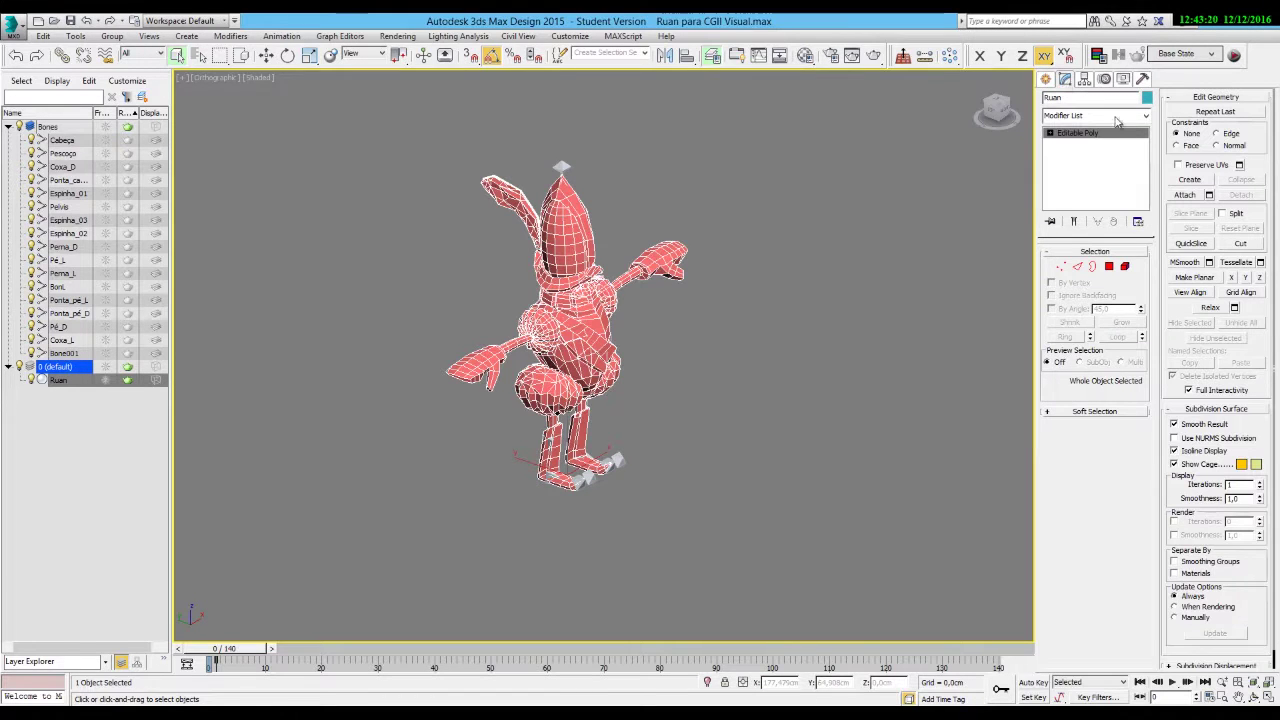
pyautogui.click(1146, 117)
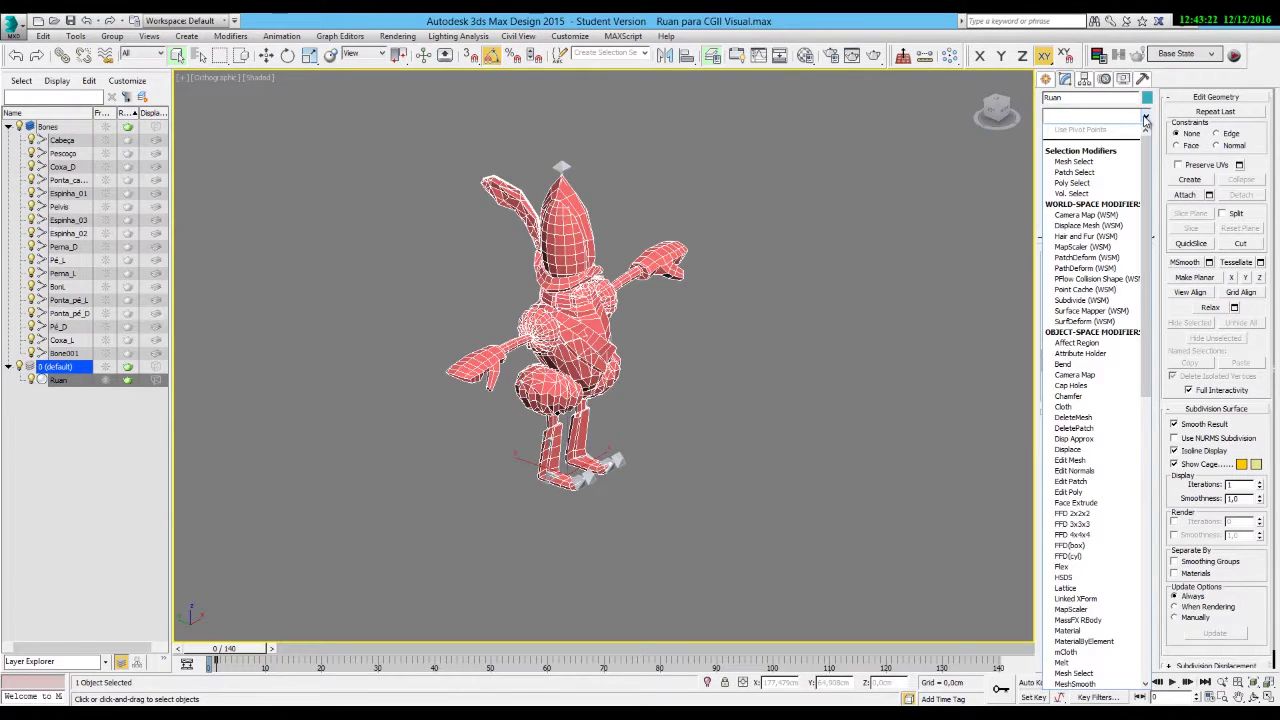
pyautogui.write('sk')
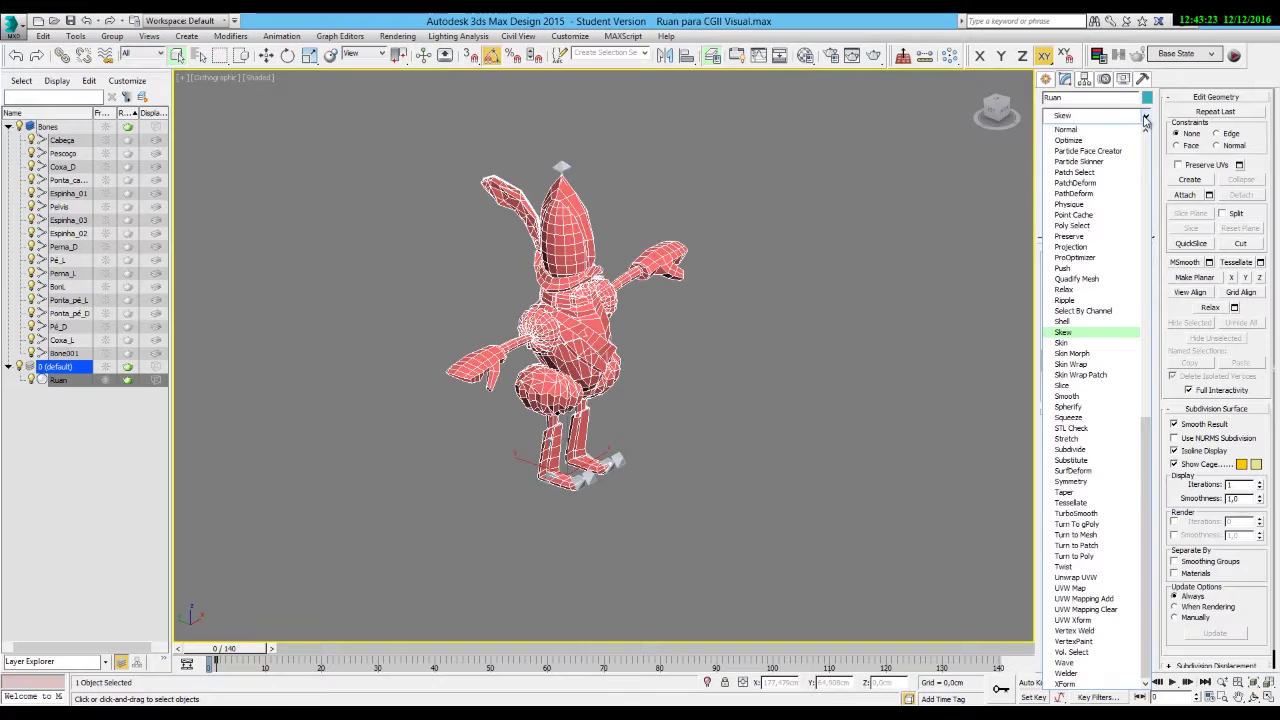
pyautogui.click(1086, 345)
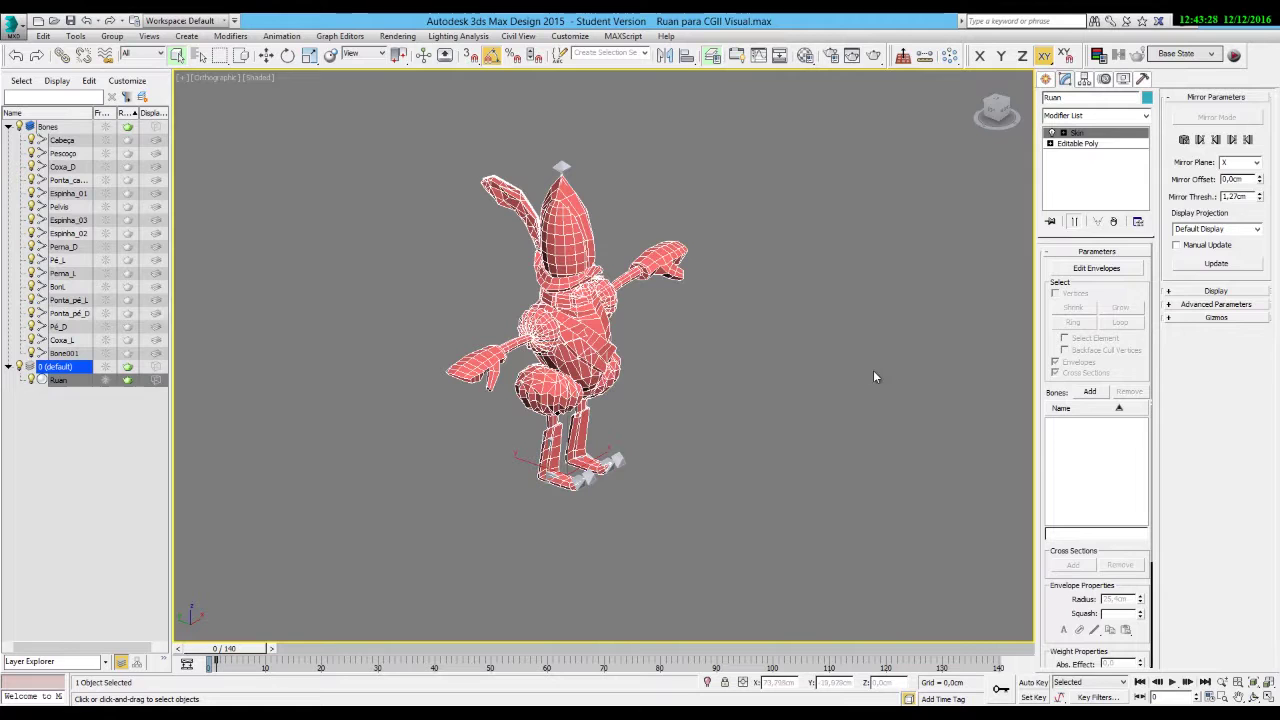
# Add all the listed bones, from Bone001 to Ponta_pé_L, to the Skin modifier of the Ruan mesh.
pyautogui.click(1090, 392)
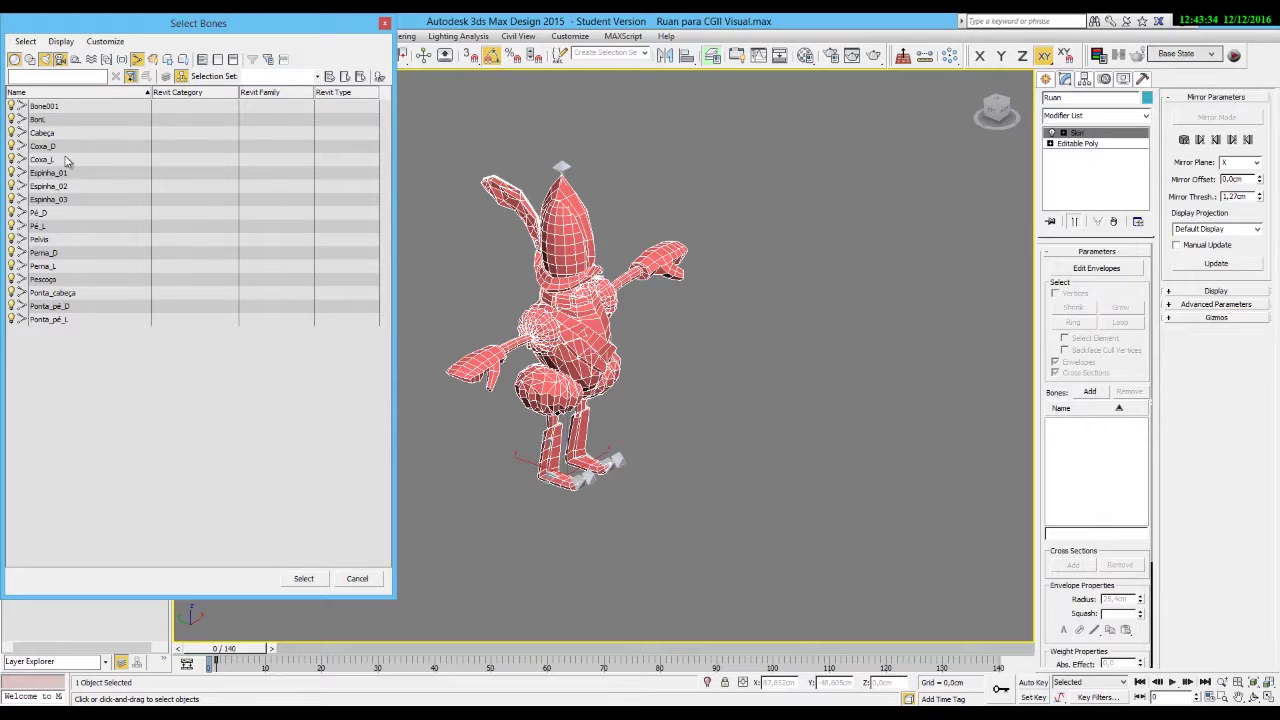
pyautogui.click(42, 106)
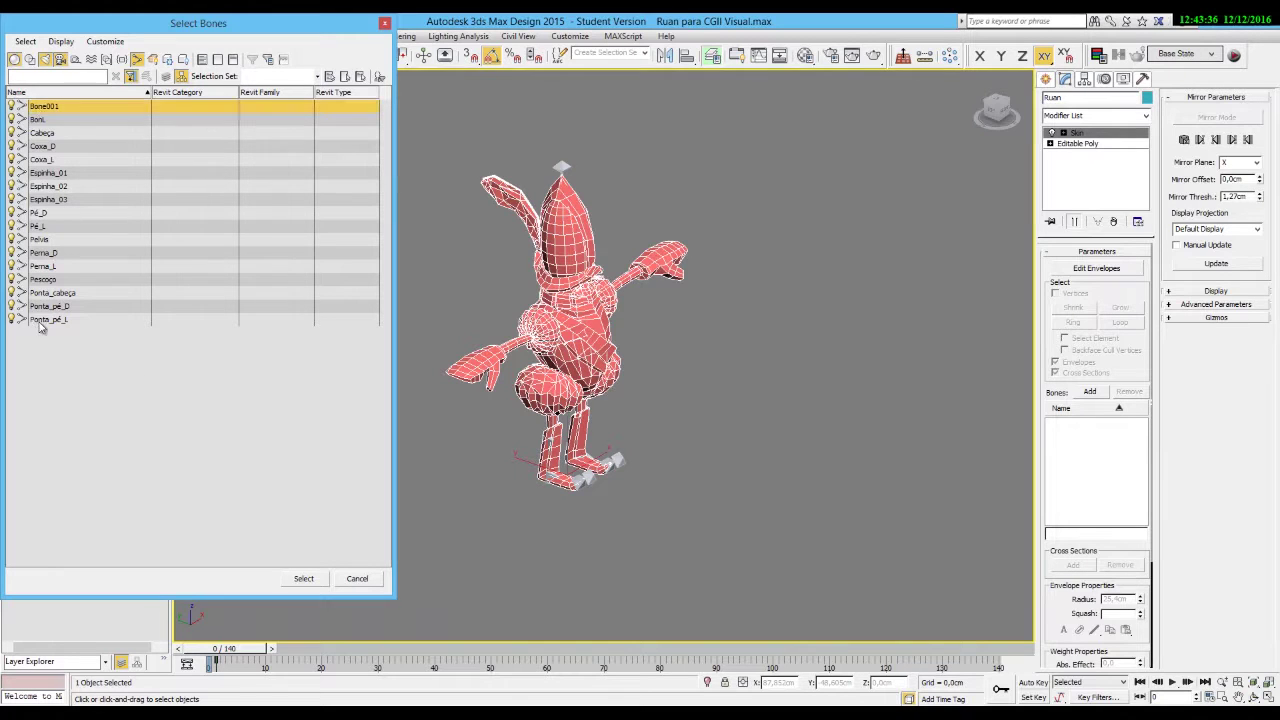
pyautogui.keyDown('shift'); pyautogui.click(43, 319); pyautogui.keyUp('shift')
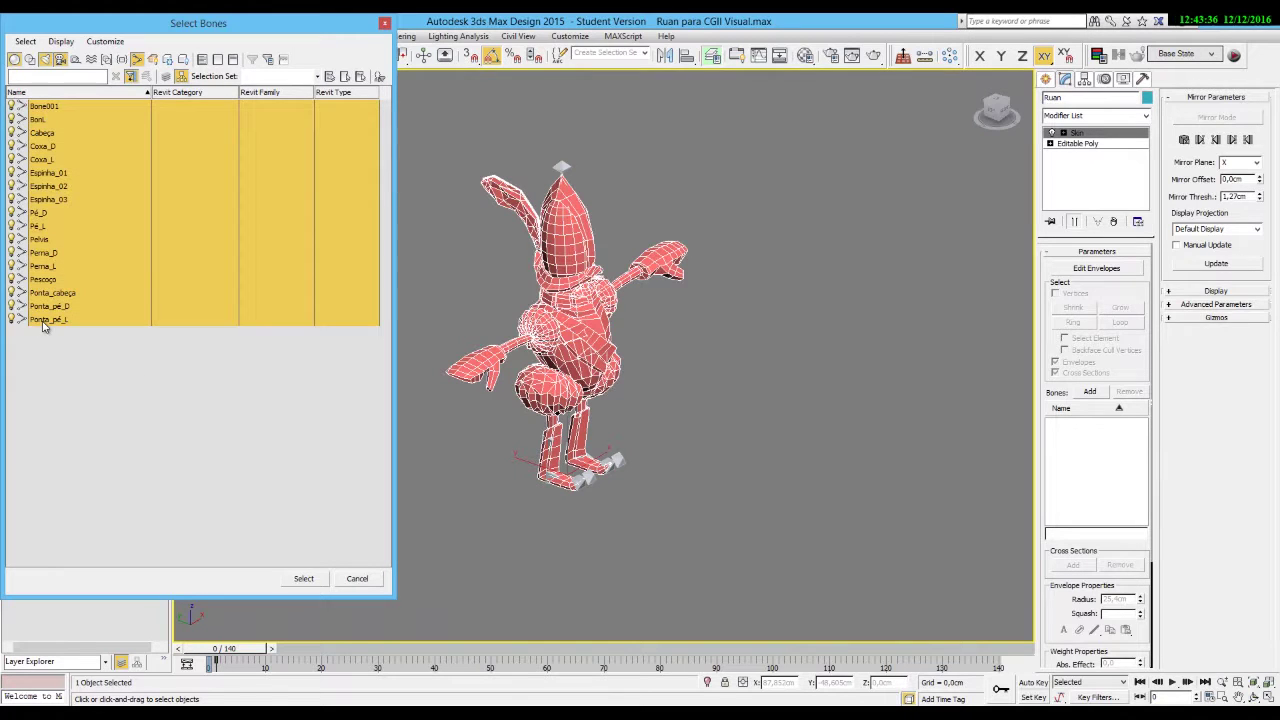
pyautogui.click(305, 582)
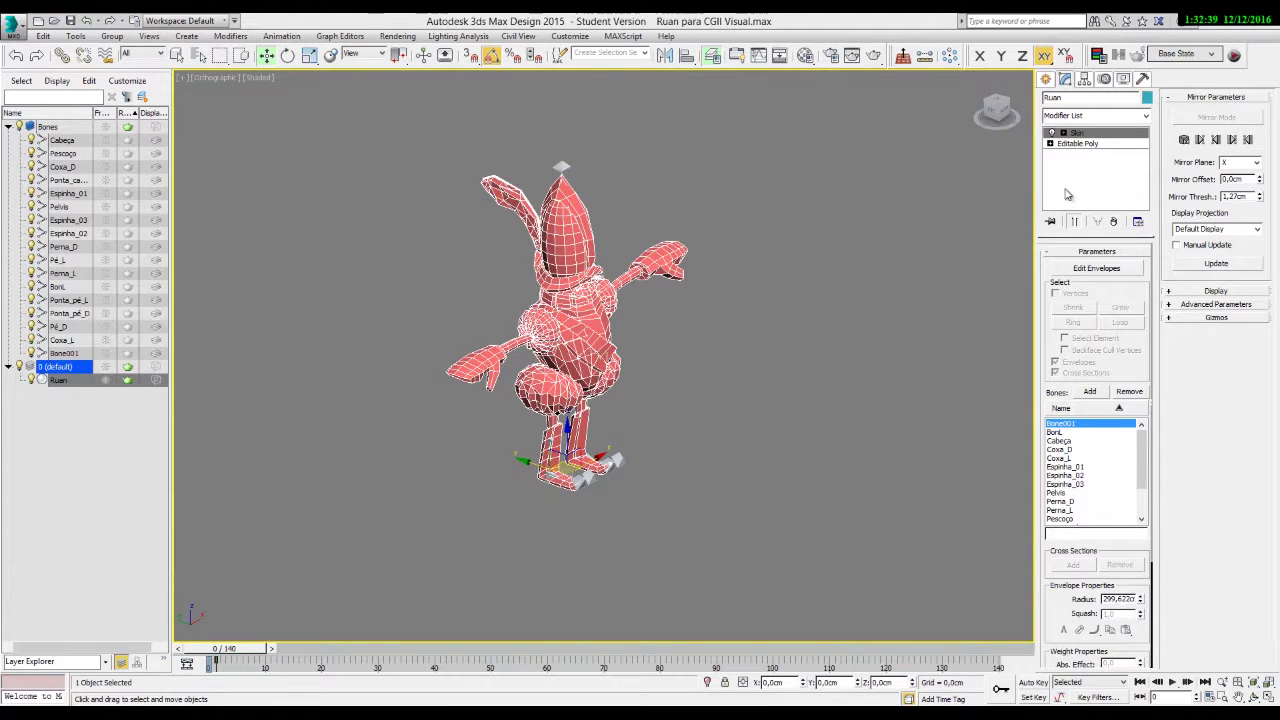
# Enter envelope editing and examine the mesh areas influenced by the Coxa_L, Coxa_D, Espinha_01 and Espinha_02 bones.
pyautogui.click(1089, 269)
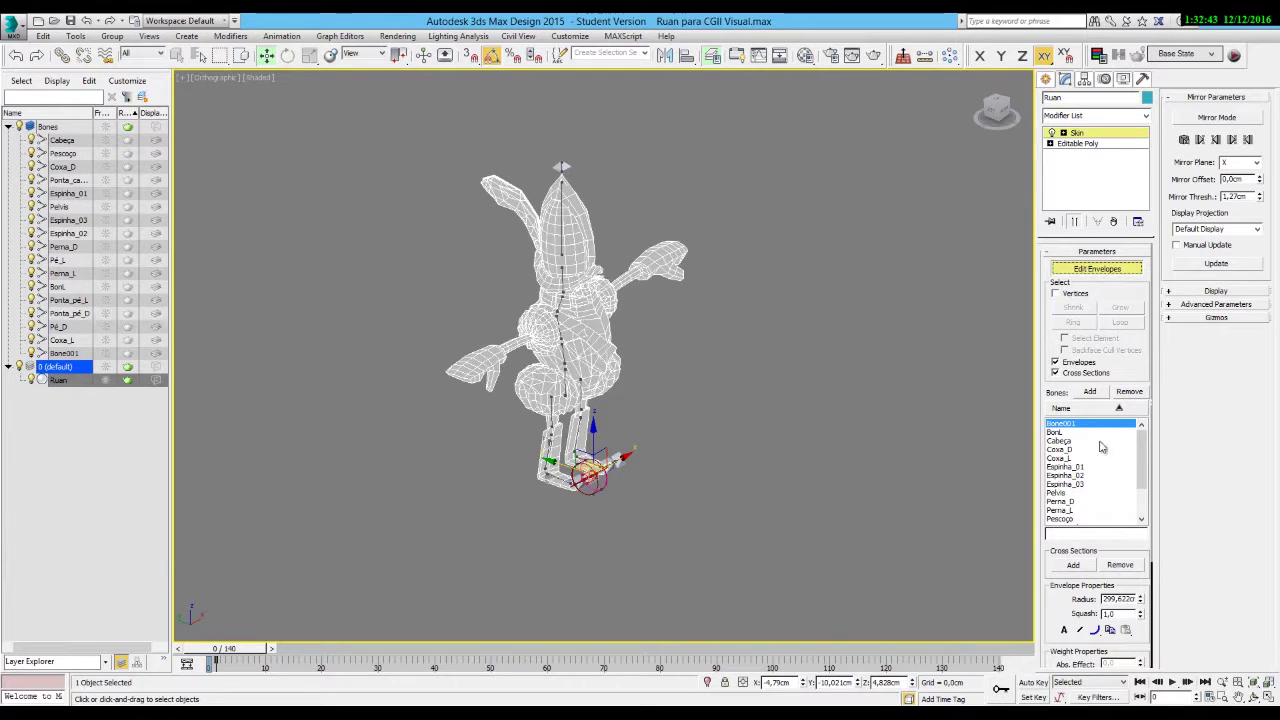
pyautogui.click(1064, 459)
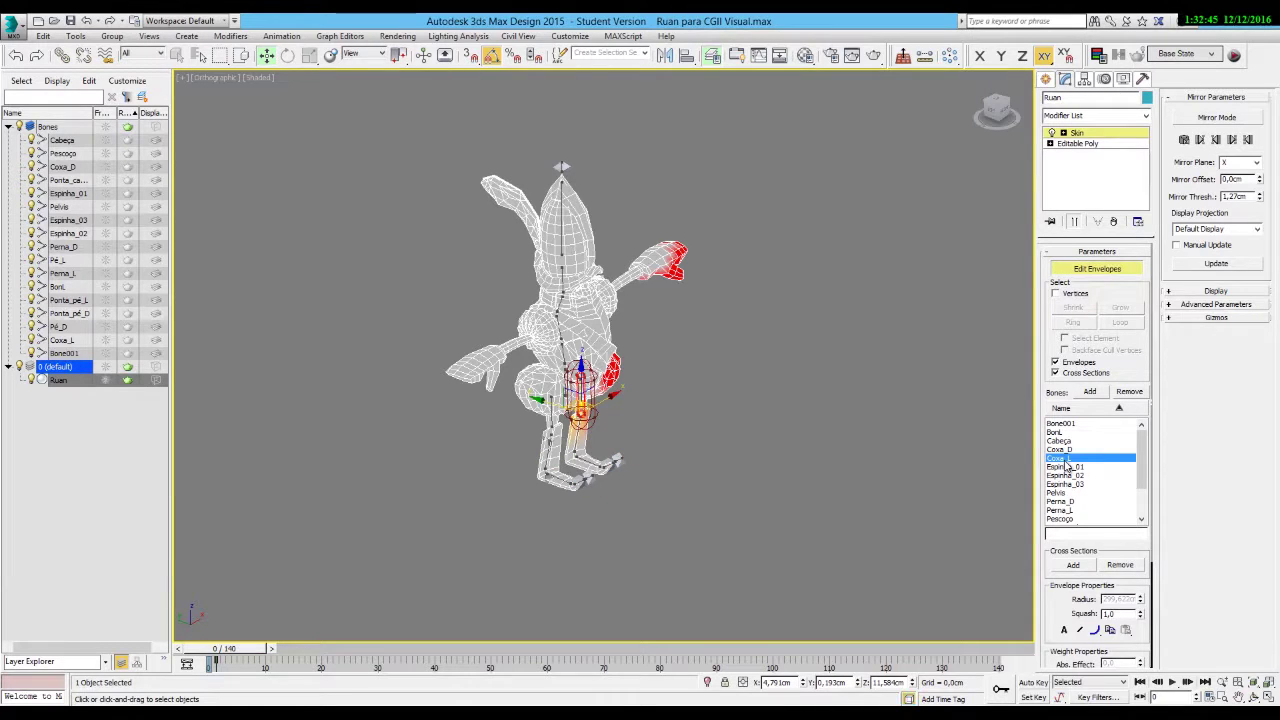
pyautogui.click(1062, 451)
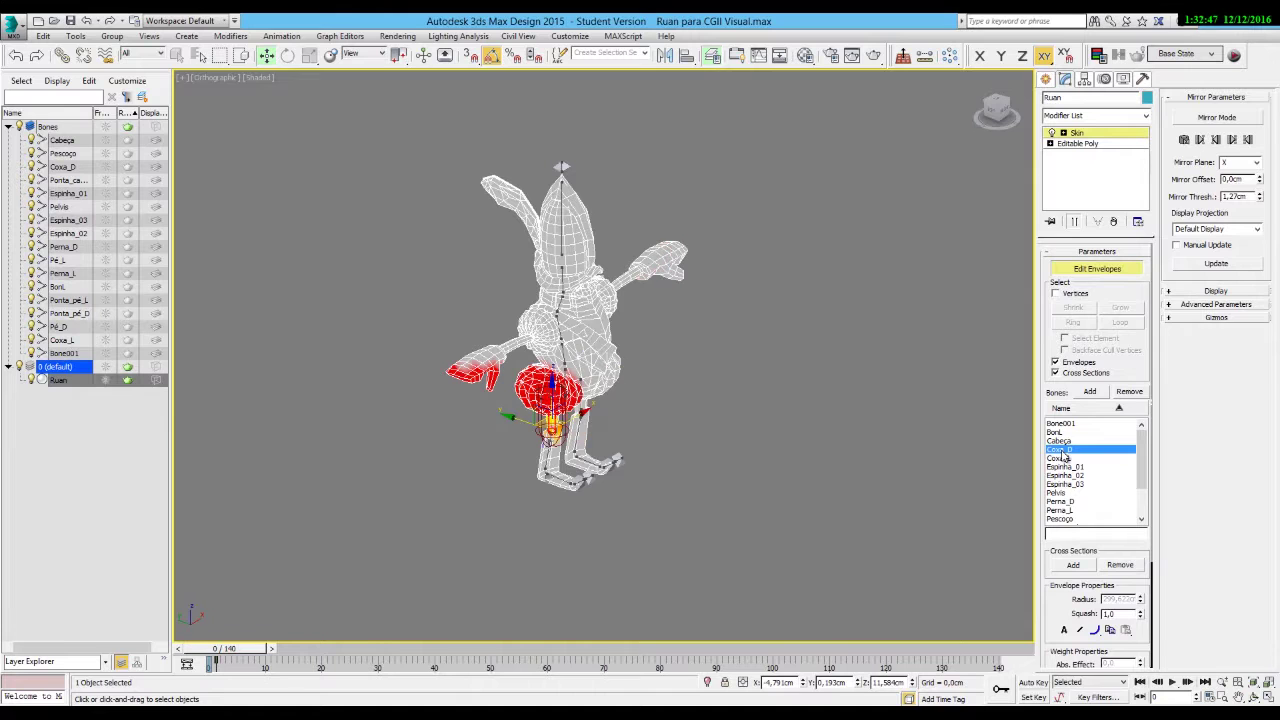
pyautogui.scroll(5, 662, 445)
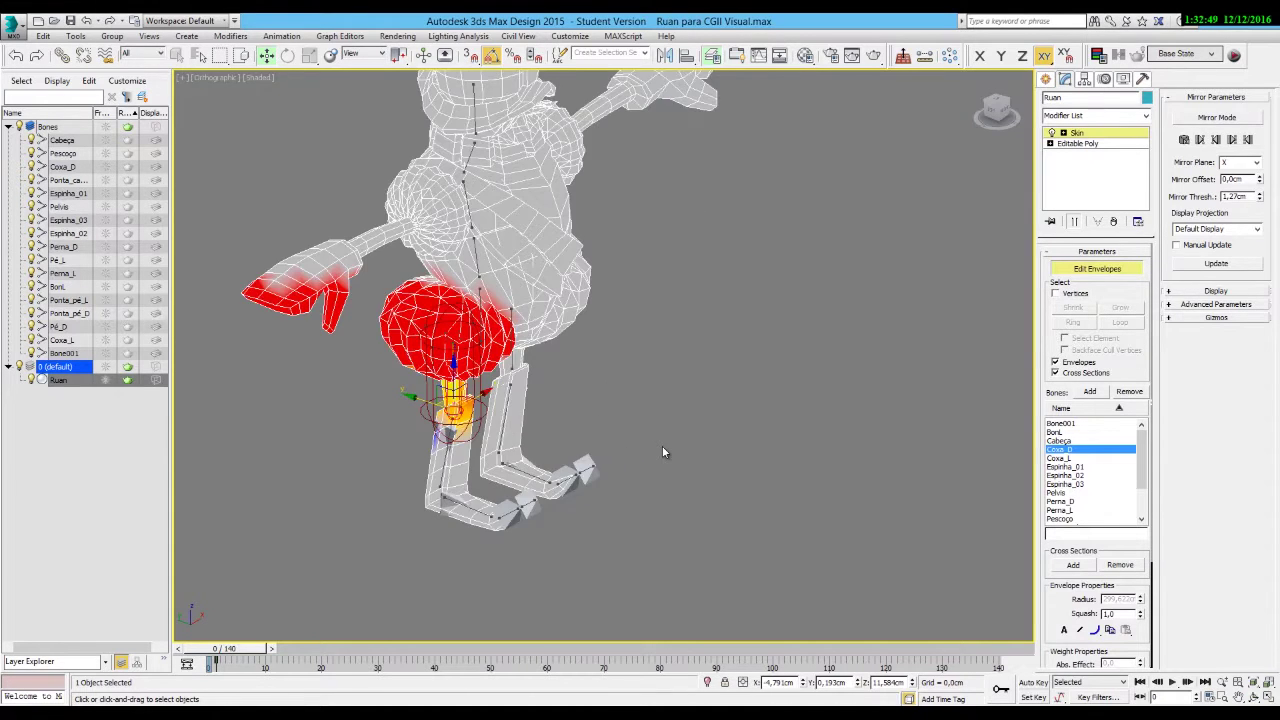
pyautogui.scroll(3, 662, 445)
pyautogui.moveTo(643, 440); pyautogui.dragTo(777, 324, button='middle')
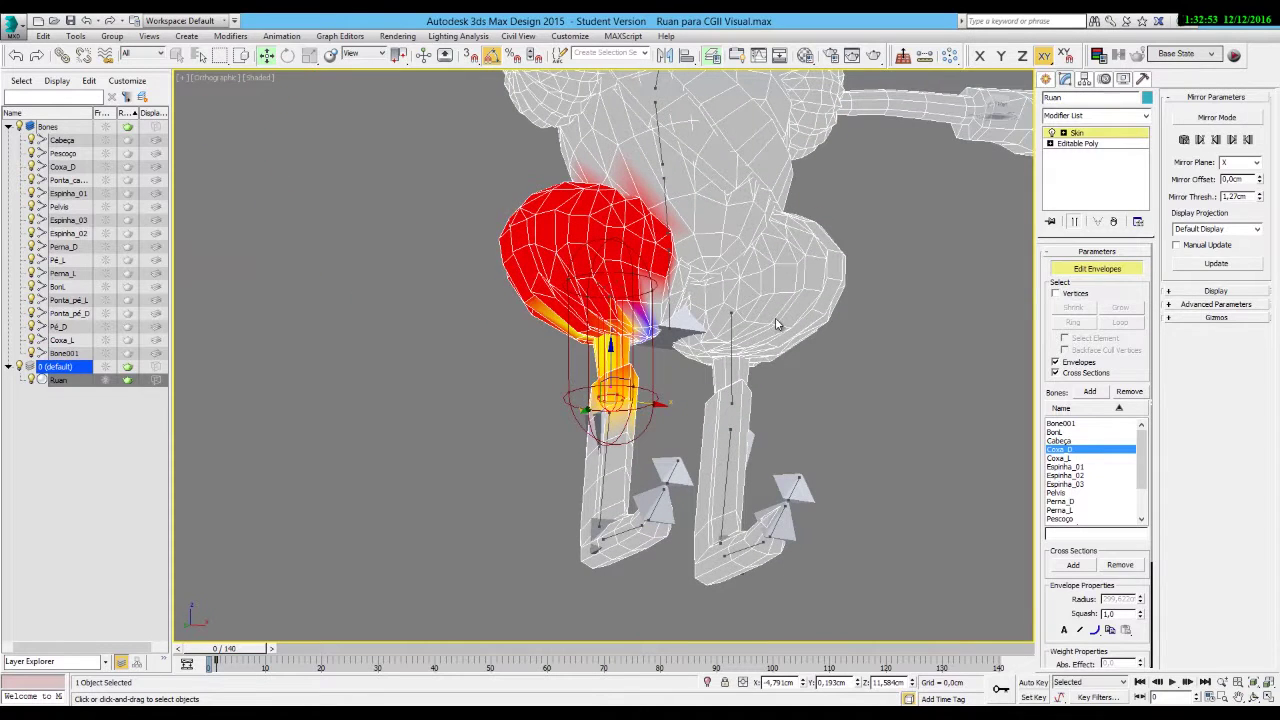
pyautogui.click(1060, 467)
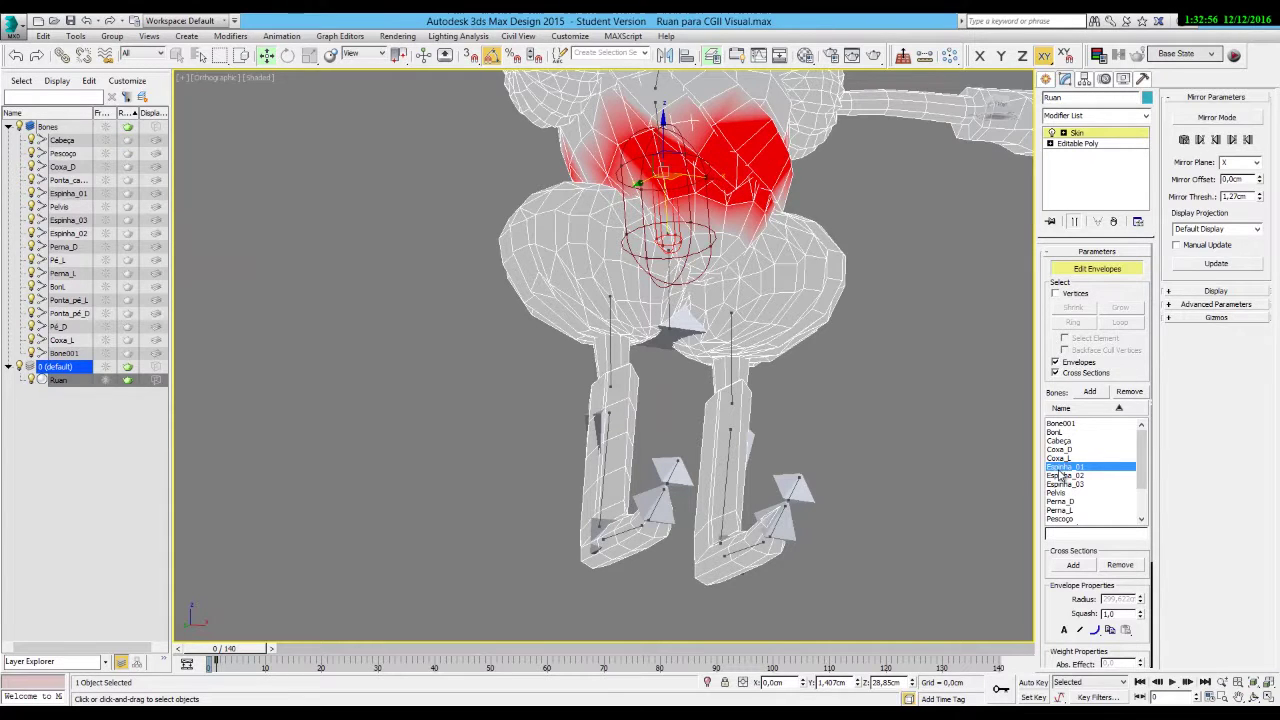
pyautogui.keyDown('alt'); pyautogui.moveTo(656, 251); pyautogui.dragTo(773, 283, button='middle'); pyautogui.keyUp('alt')
pyautogui.press('f')
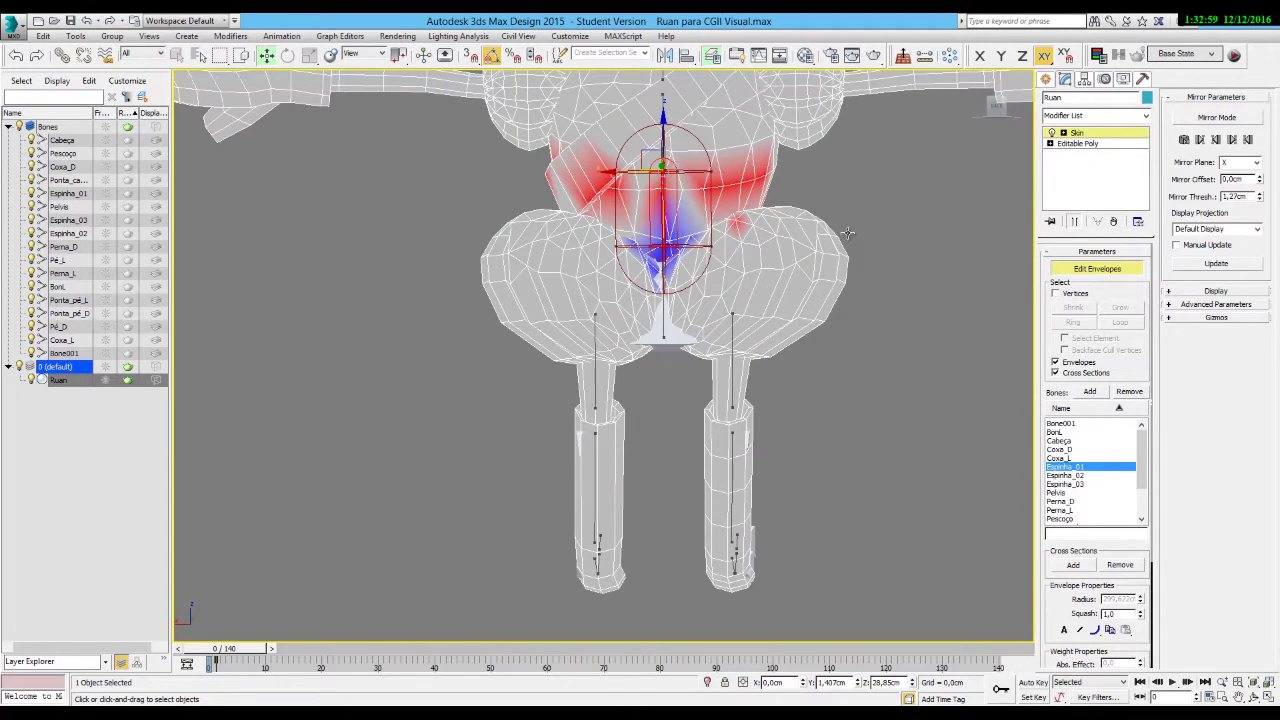
pyautogui.click(1077, 476)
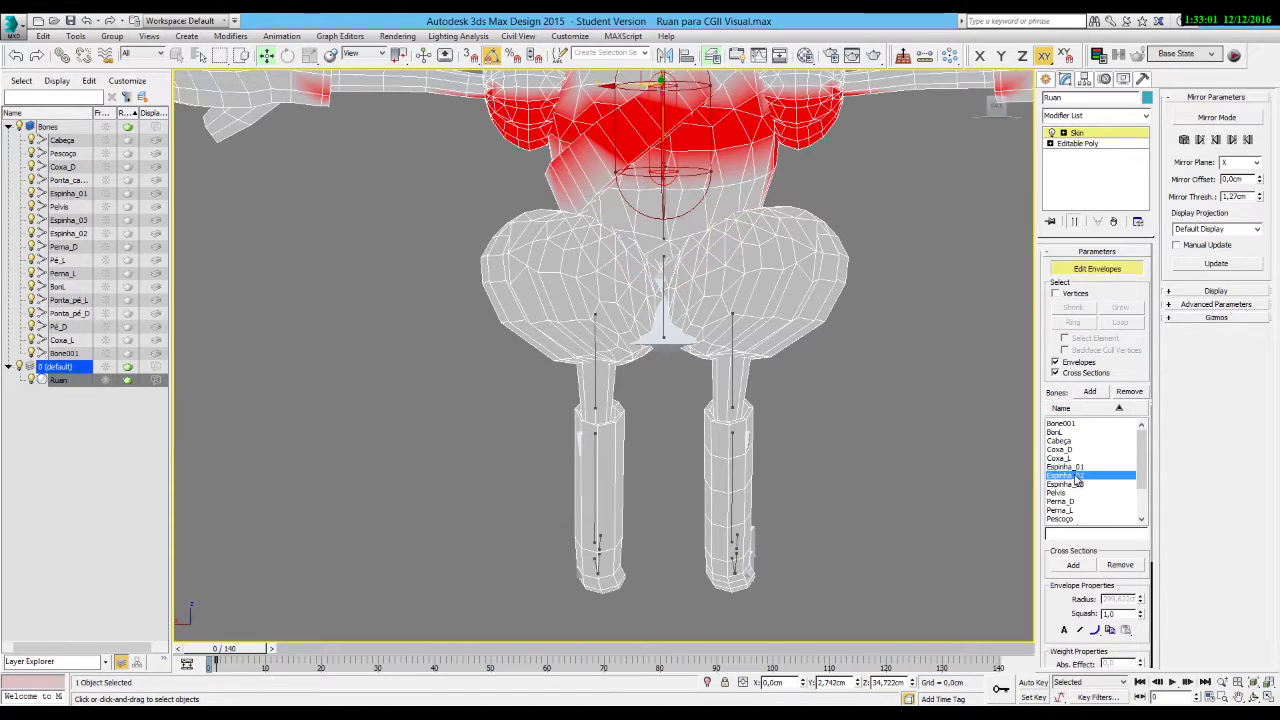
pyautogui.keyDown('alt'); pyautogui.moveTo(755, 212); pyautogui.dragTo(597, 267, button='middle'); pyautogui.keyUp('alt')
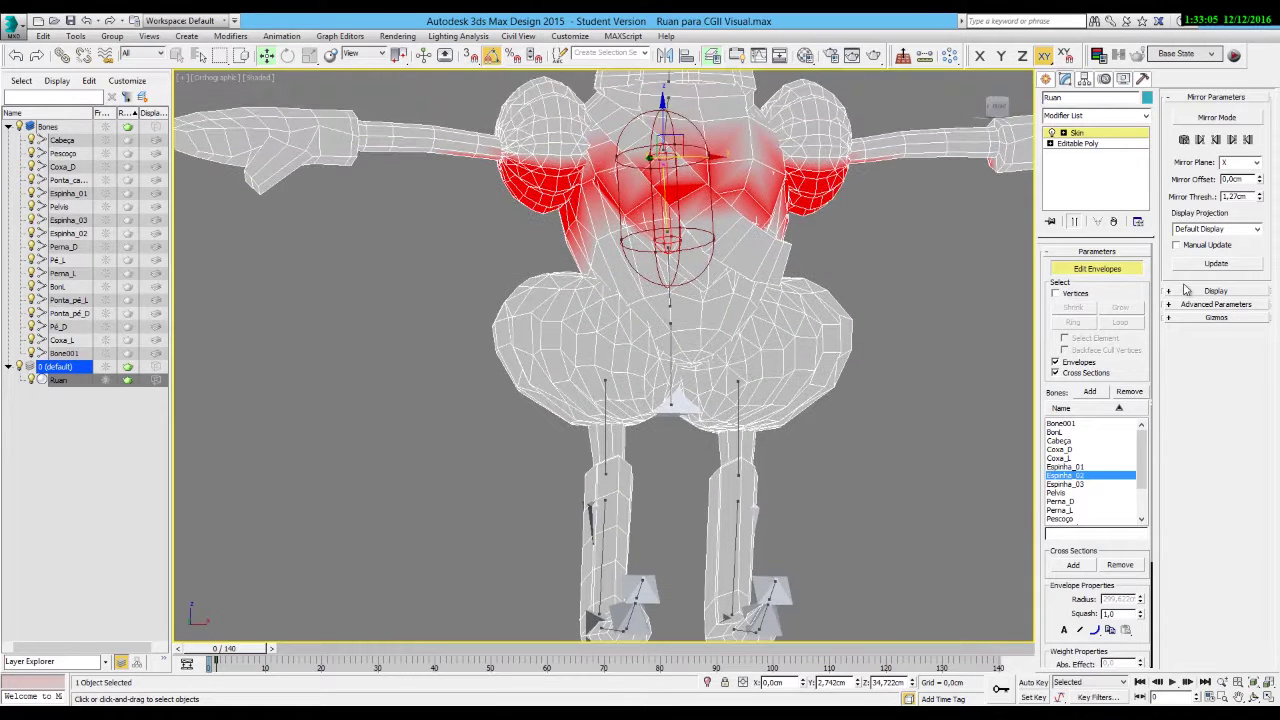
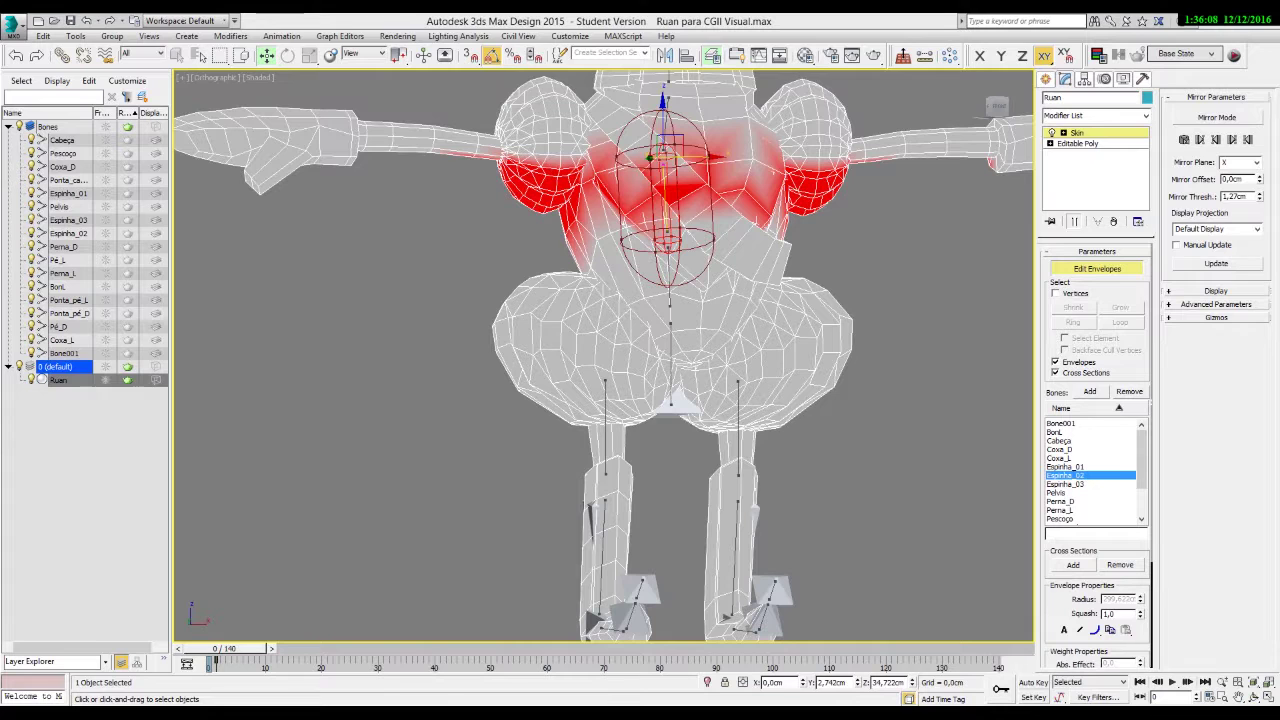
# Turn on Show No Envelopes for the Skin modifier and check the weight colours of Perna_D, Espinha_03 and Espinha_02.
pyautogui.click(1188, 292)
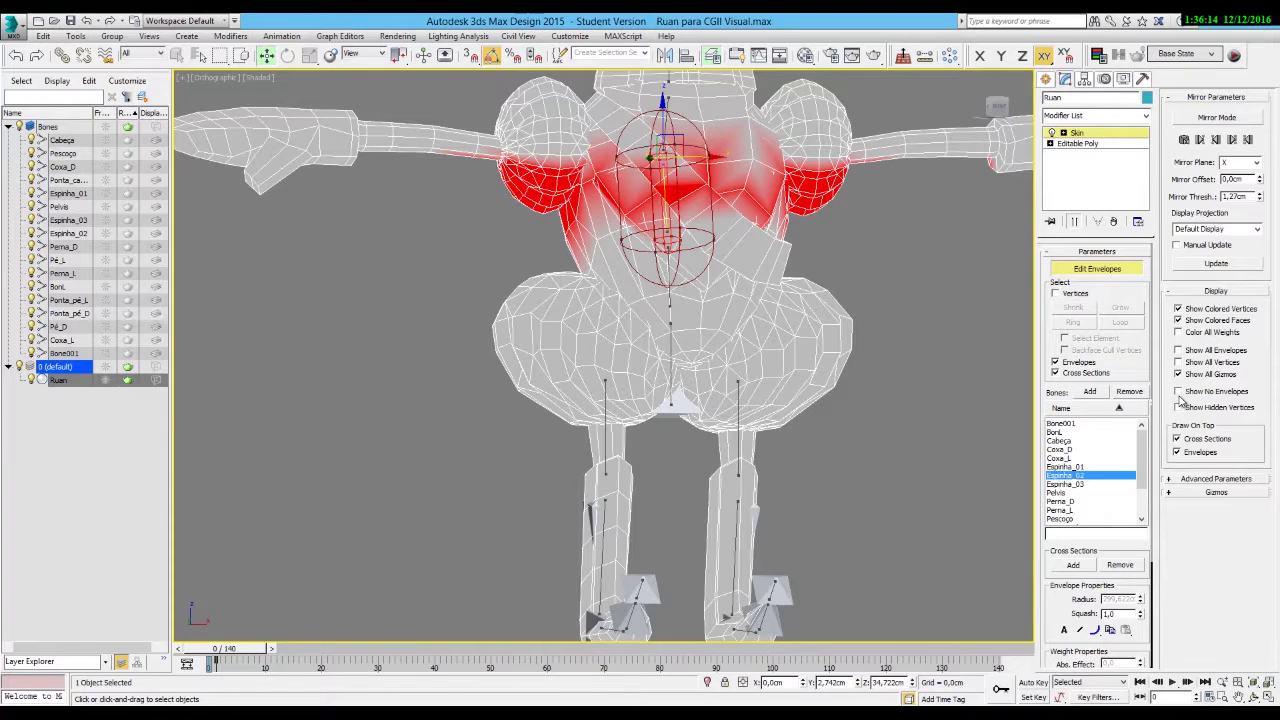
pyautogui.click(1178, 392)
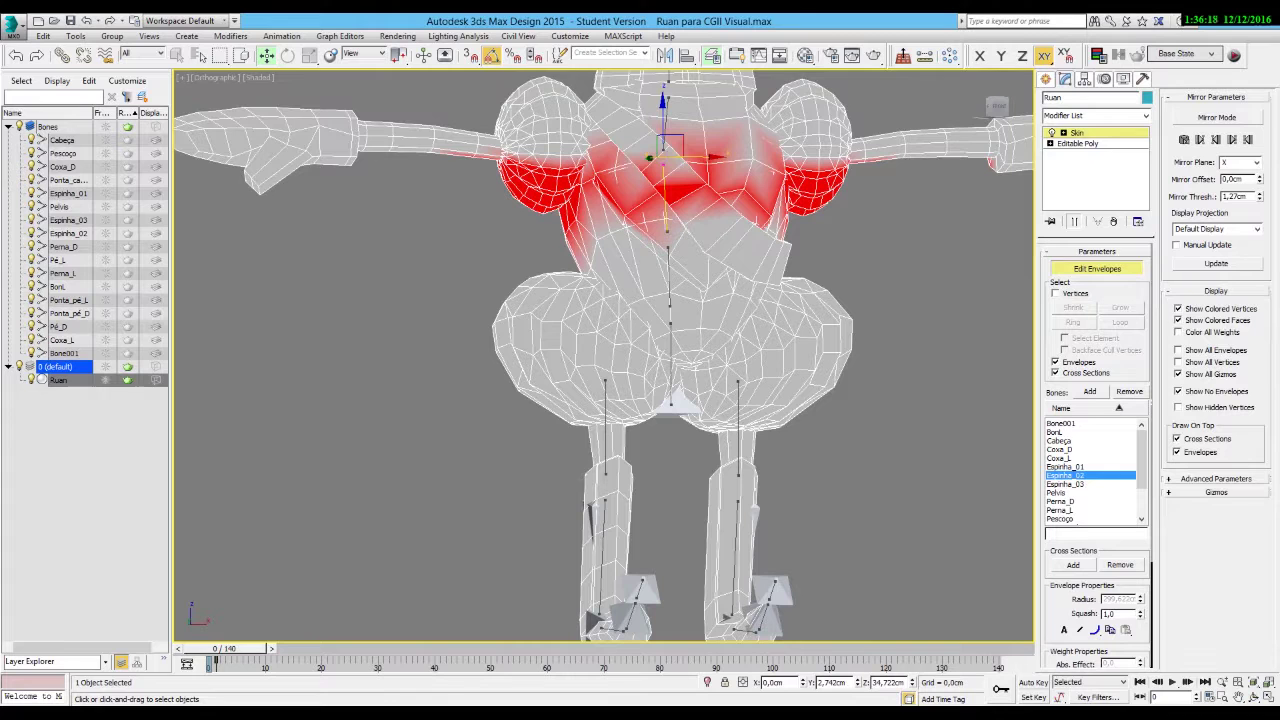
pyautogui.click(1064, 502)
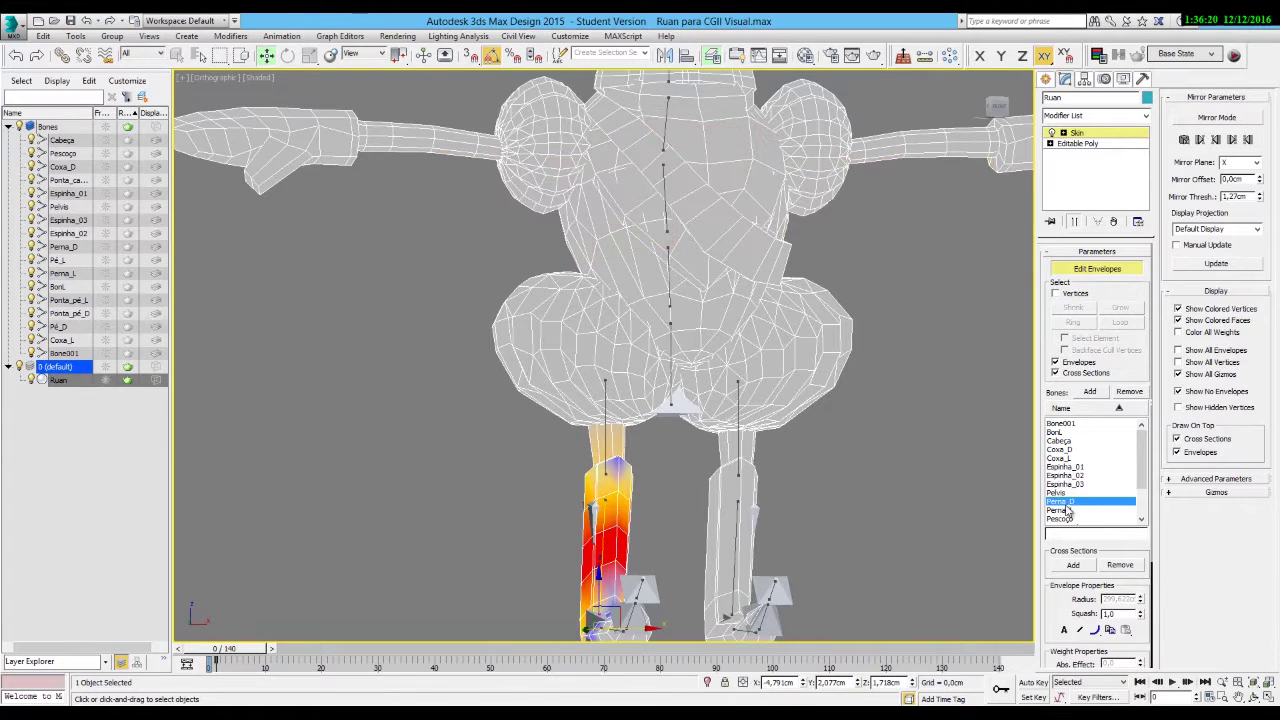
pyautogui.click(1064, 484)
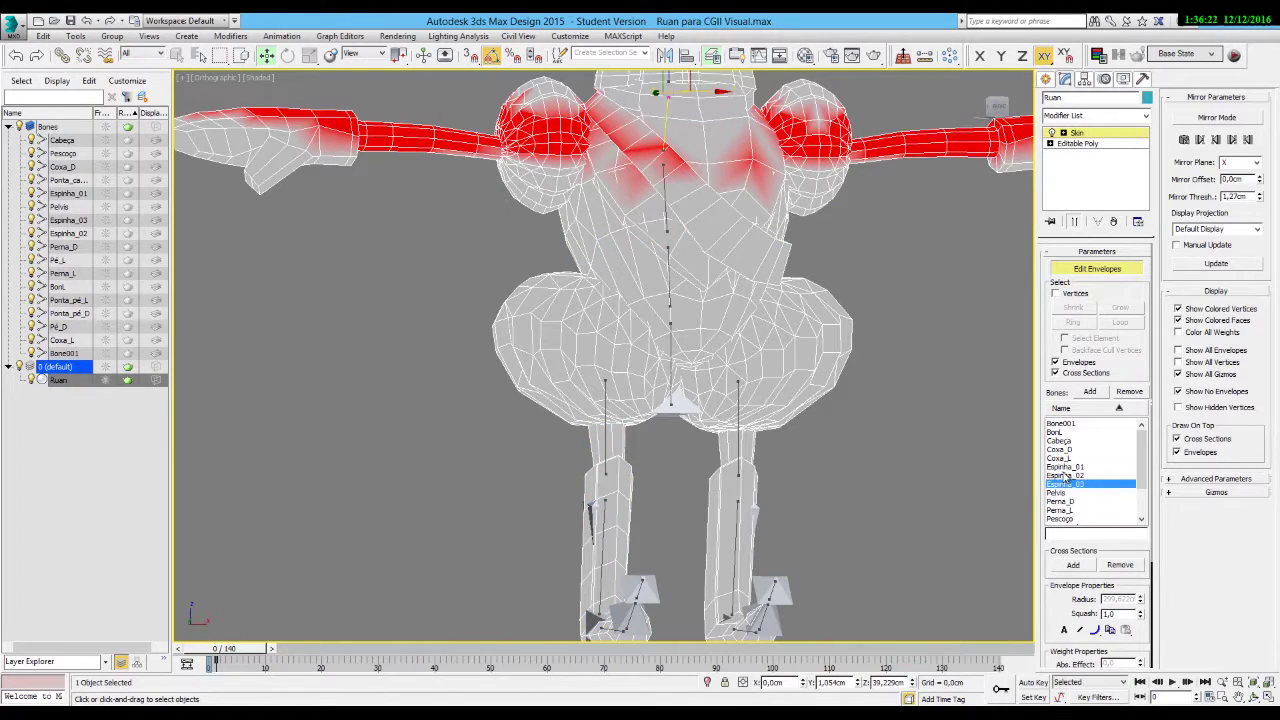
pyautogui.click(1065, 476)
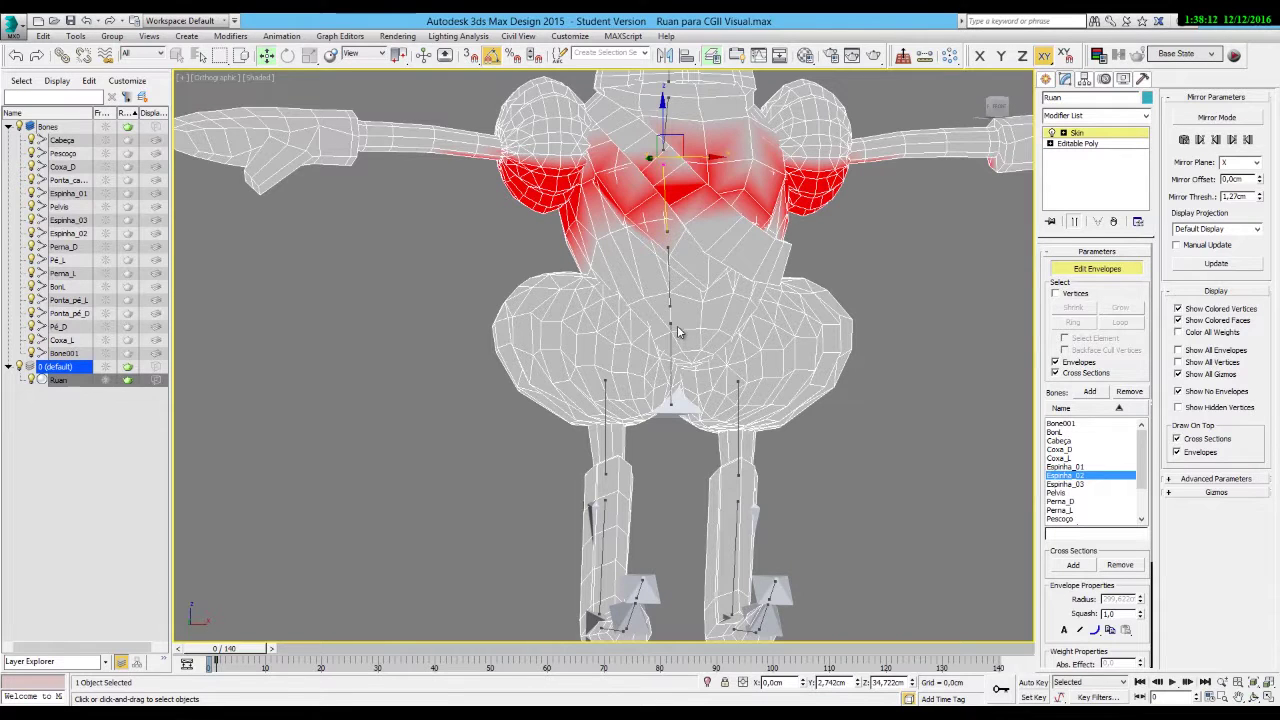
# Leave envelope editing and go to frame 68 to inspect how the mesh deforms around the bent leg.
pyautogui.keyDown('alt'); pyautogui.moveTo(680, 347); pyautogui.dragTo(722, 356, button='middle'); pyautogui.keyUp('alt')
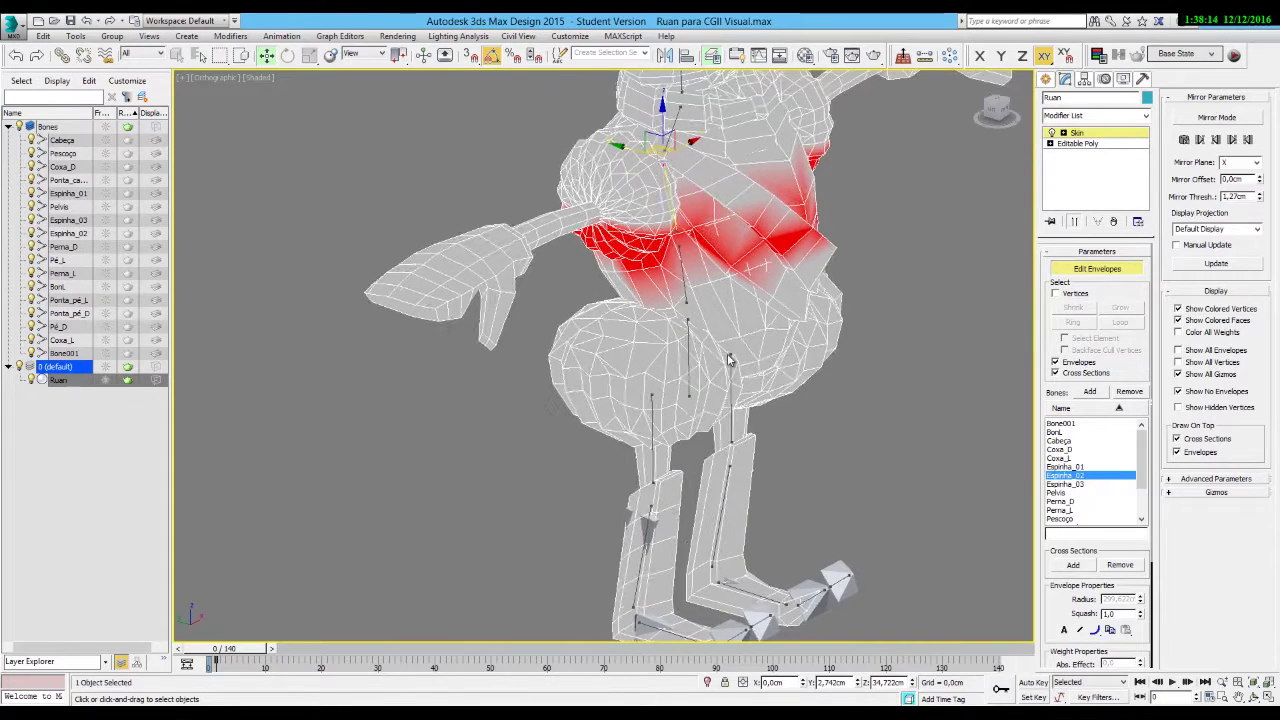
pyautogui.press('.')
pyautogui.press('.')
pyautogui.press('.')
pyautogui.press('.')
pyautogui.press('.')
pyautogui.press('.')
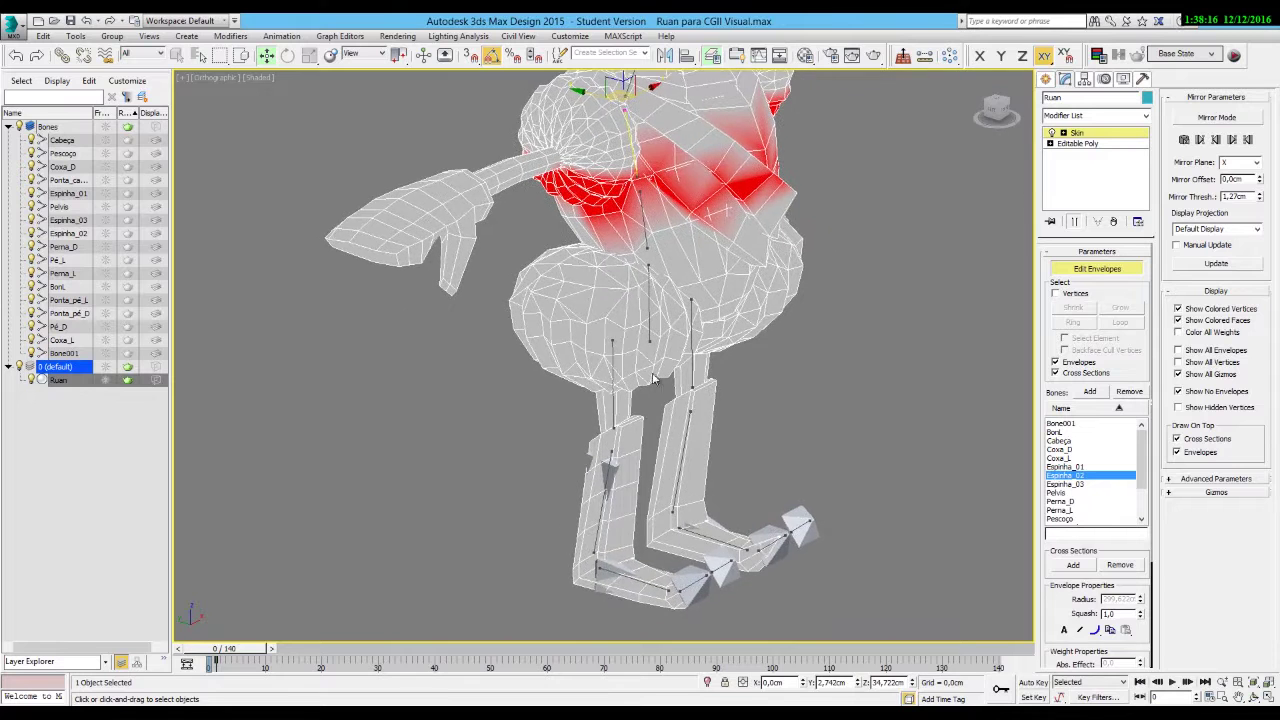
pyautogui.click(1092, 270)
pyautogui.moveTo(270, 650); pyautogui.dragTo(592, 663)
pyautogui.press('w')
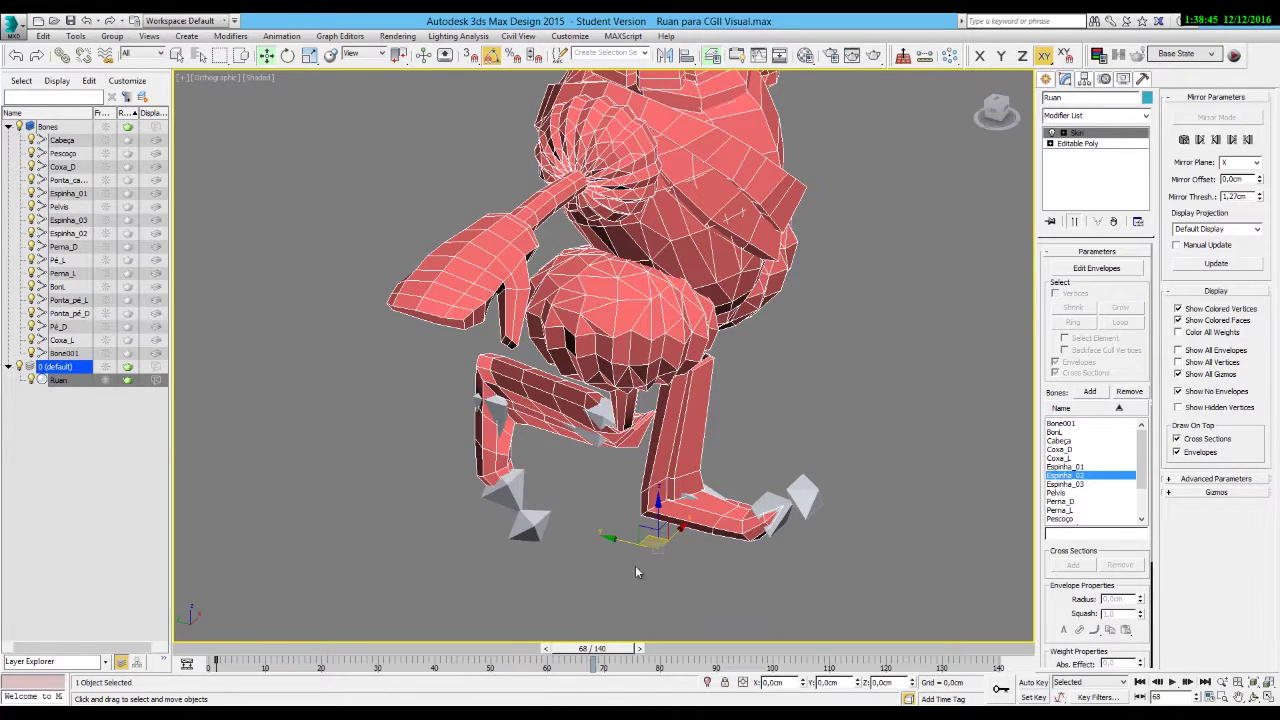
pyautogui.keyDown('alt'); pyautogui.moveTo(642, 557); pyautogui.dragTo(492, 540, button='middle'); pyautogui.keyUp('alt')
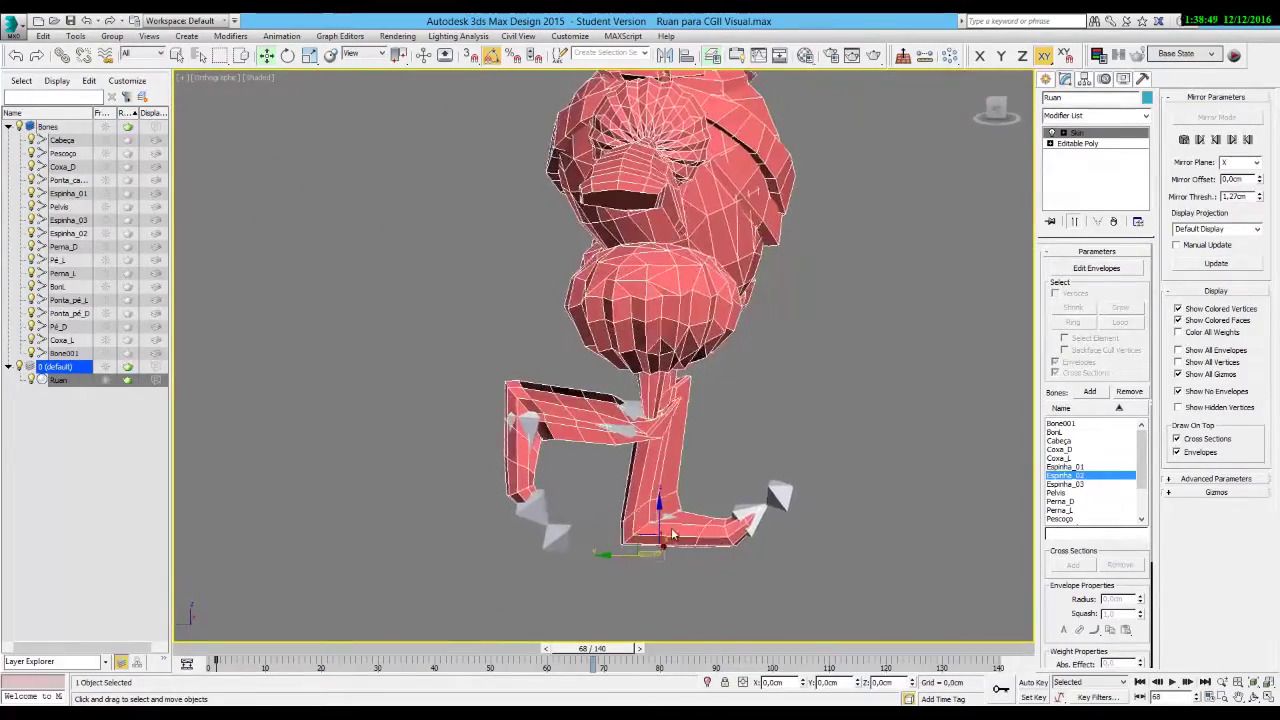
# Resume envelope editing on the bent leg, check the Perna_D weights, and select the Coxa_D bone.
pyautogui.click(1096, 268)
pyautogui.moveTo(769, 394)
pyautogui.keyDown('alt'); pyautogui.mouseDown(button='middle')
pyautogui.moveTo(736, 375)
pyautogui.moveTo(765, 399)
pyautogui.mouseUp(button='middle'); pyautogui.keyUp('alt')
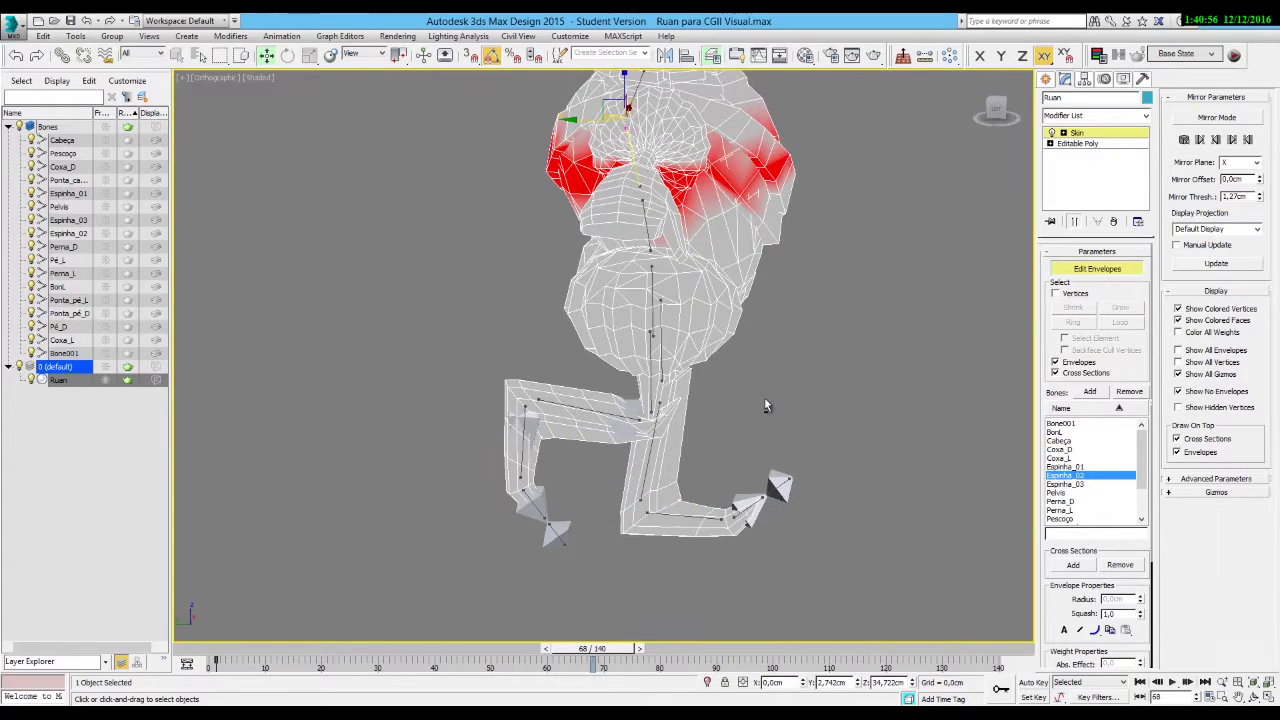
pyautogui.click(587, 409)
pyautogui.keyDown('alt'); pyautogui.moveTo(697, 430); pyautogui.dragTo(678, 405, button='middle'); pyautogui.keyUp('alt')
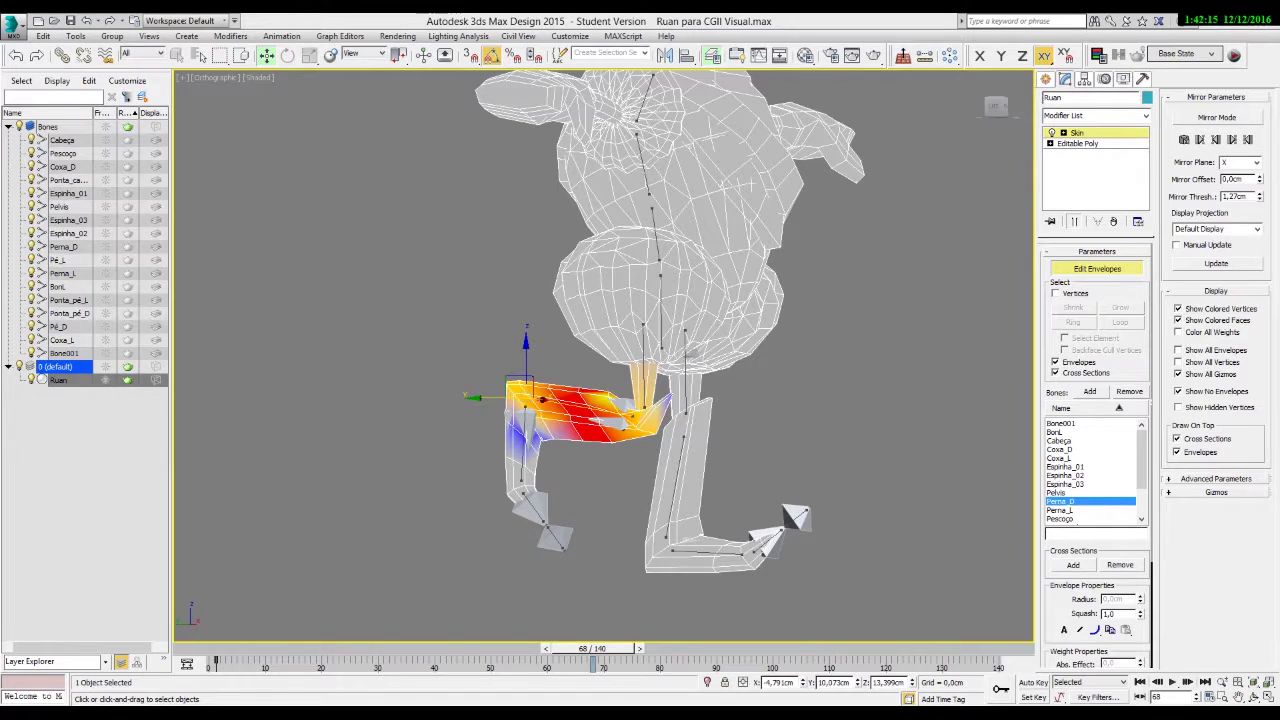
pyautogui.click(644, 380)
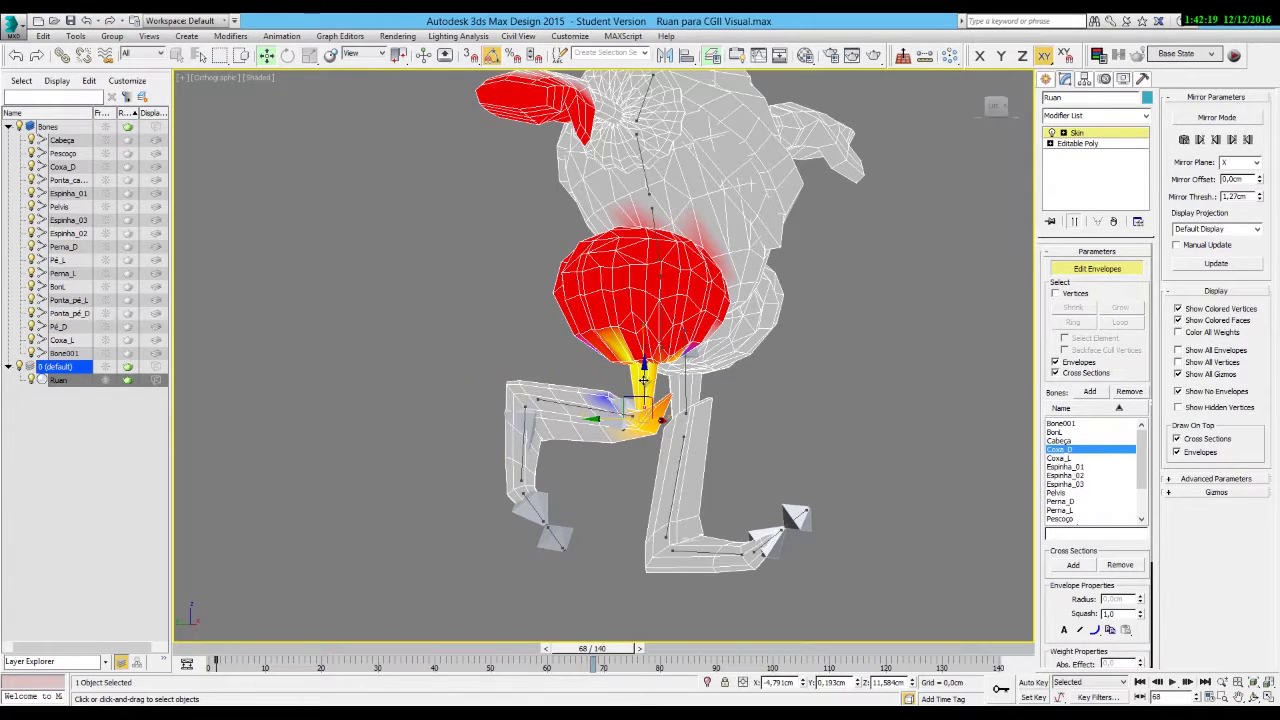
pyautogui.keyDown('alt'); pyautogui.moveTo(644, 380); pyautogui.dragTo(700, 382, button='middle'); pyautogui.keyUp('alt')
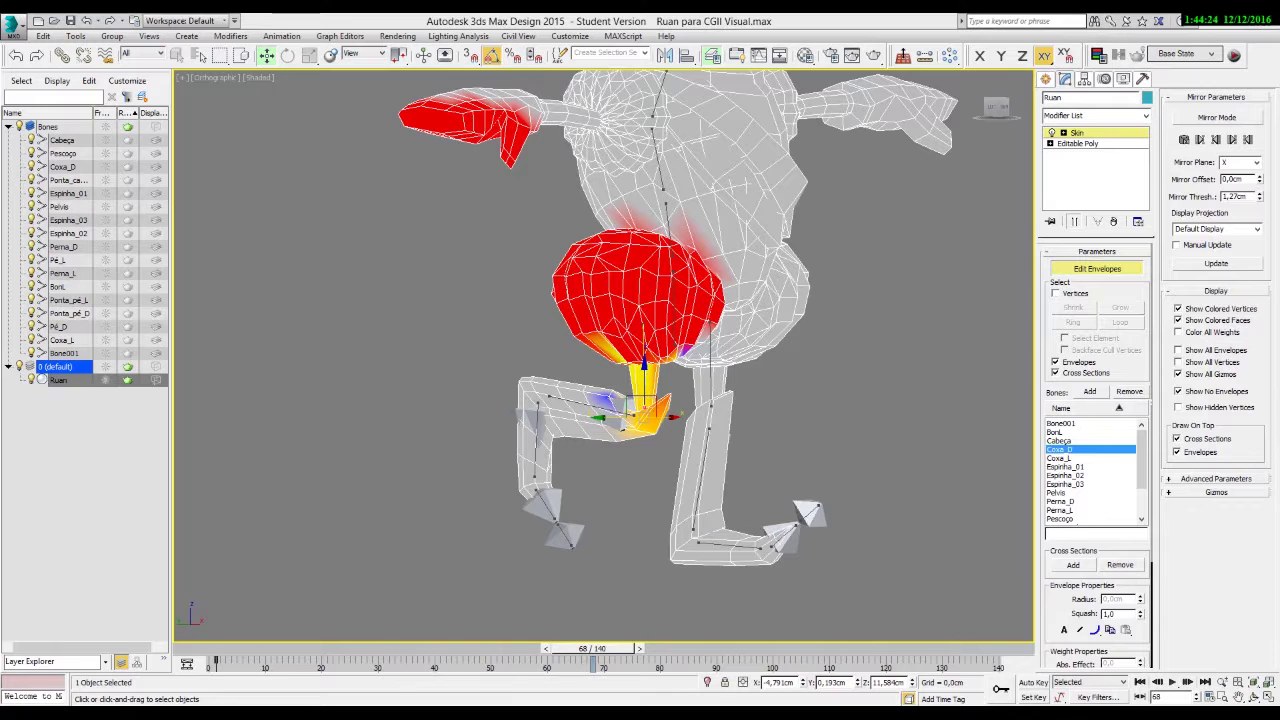
# Enable vertex selection in the Skin modifier and select the knee vertices below the Coxa_D bone.
pyautogui.click(1056, 294)
pyautogui.scroll(4, 642, 418)
pyautogui.moveTo(225, 64); pyautogui.dragTo(224, 146)
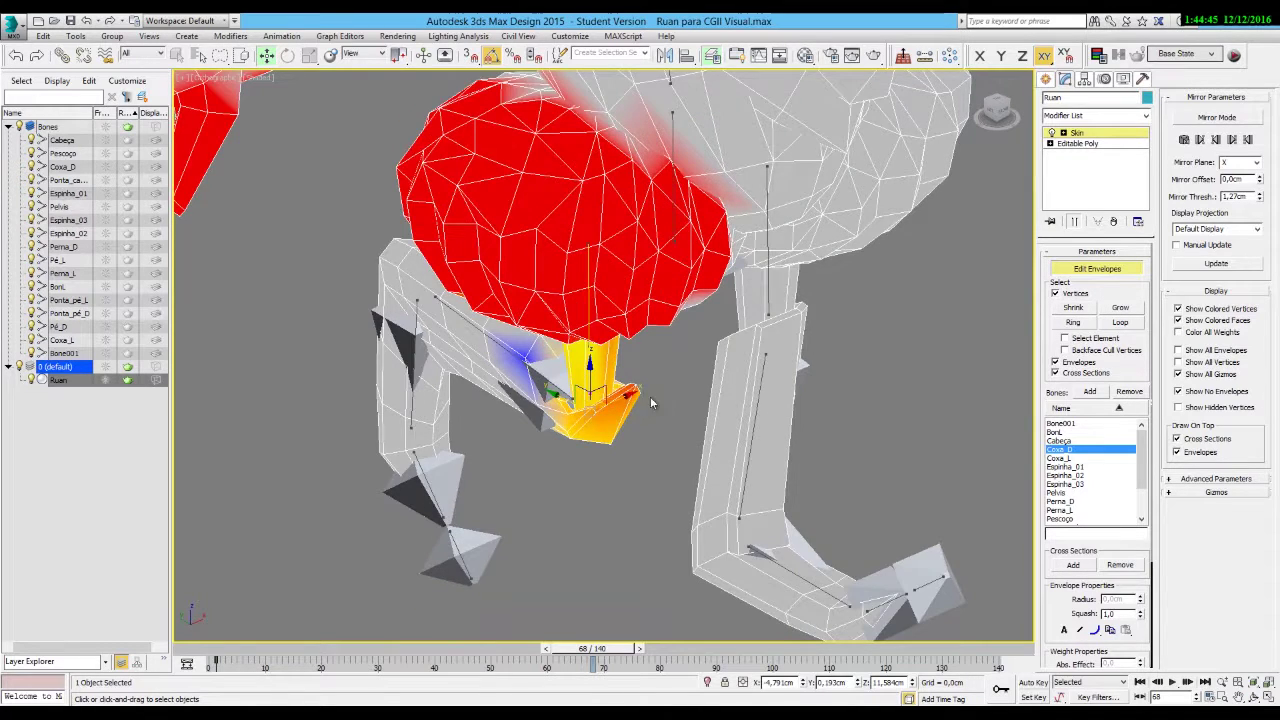
pyautogui.scroll(3, 650, 403)
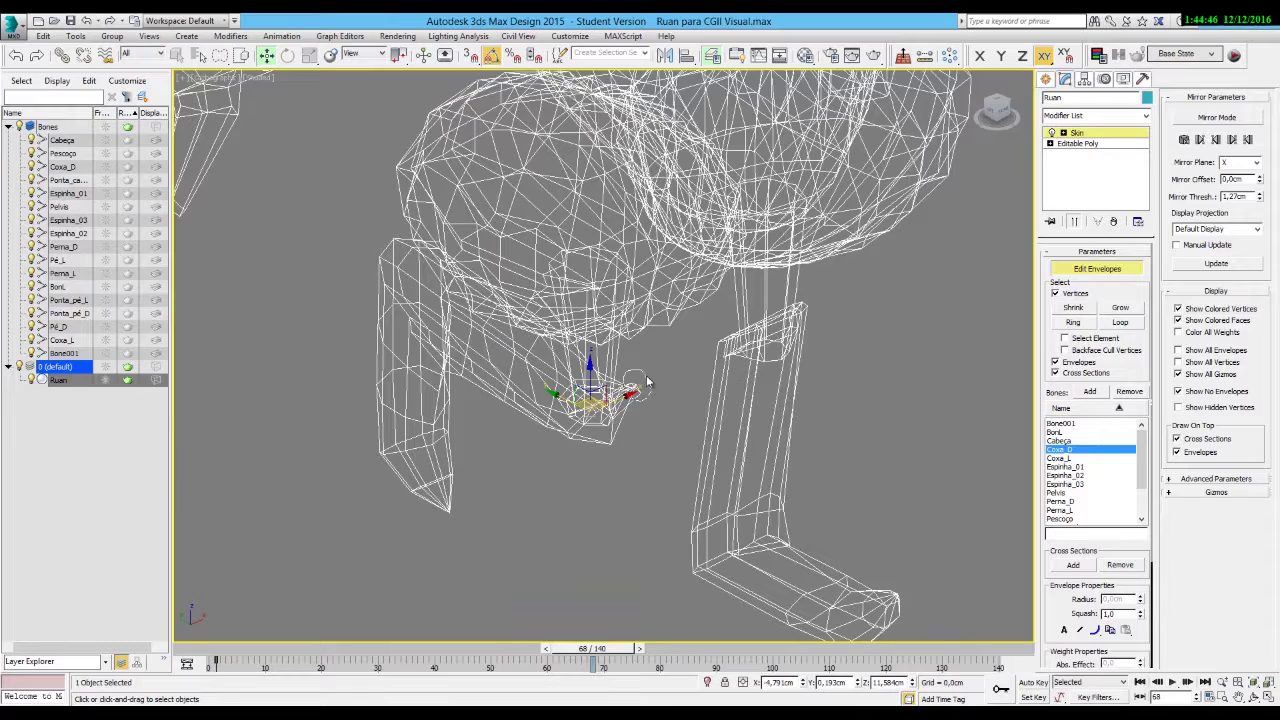
pyautogui.keyDown('alt'); pyautogui.moveTo(622, 439); pyautogui.dragTo(586, 447, button='middle'); pyautogui.keyUp('alt')
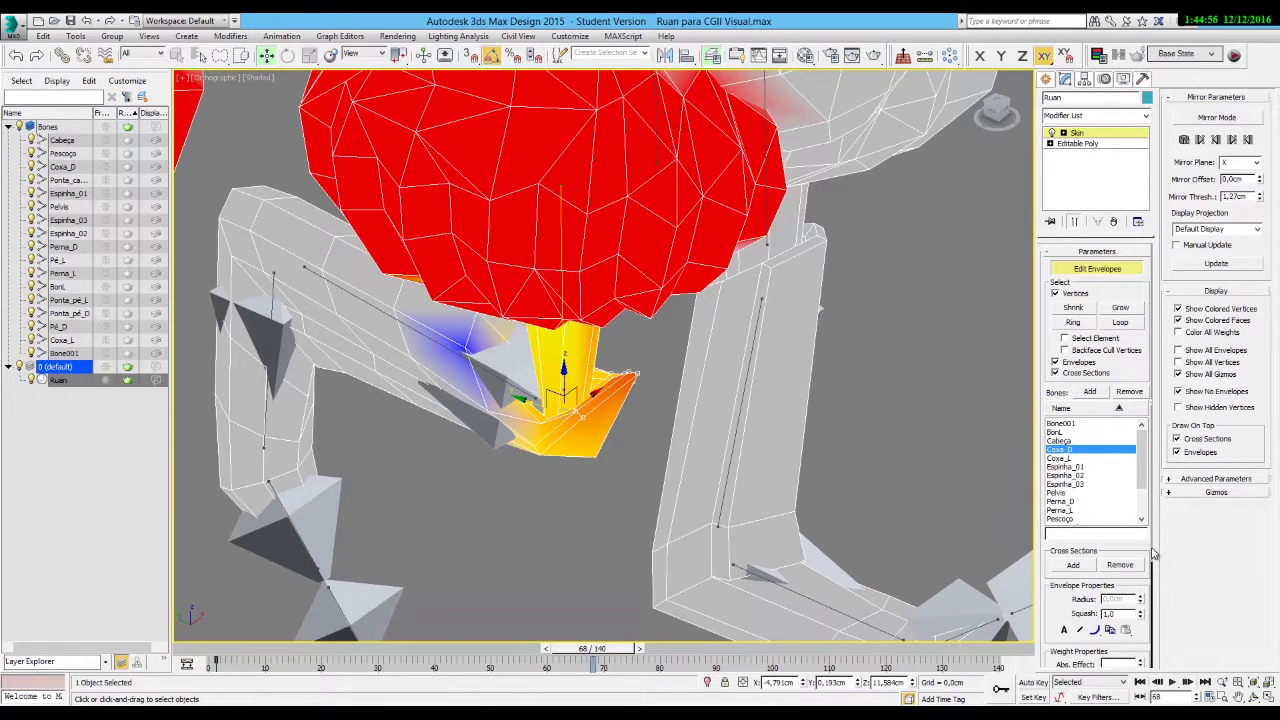
# Open the Weight Tool beside the knee and set the selected vertices' Coxa_D weight to 0.1.
pyautogui.scroll(-3, 1145, 547)
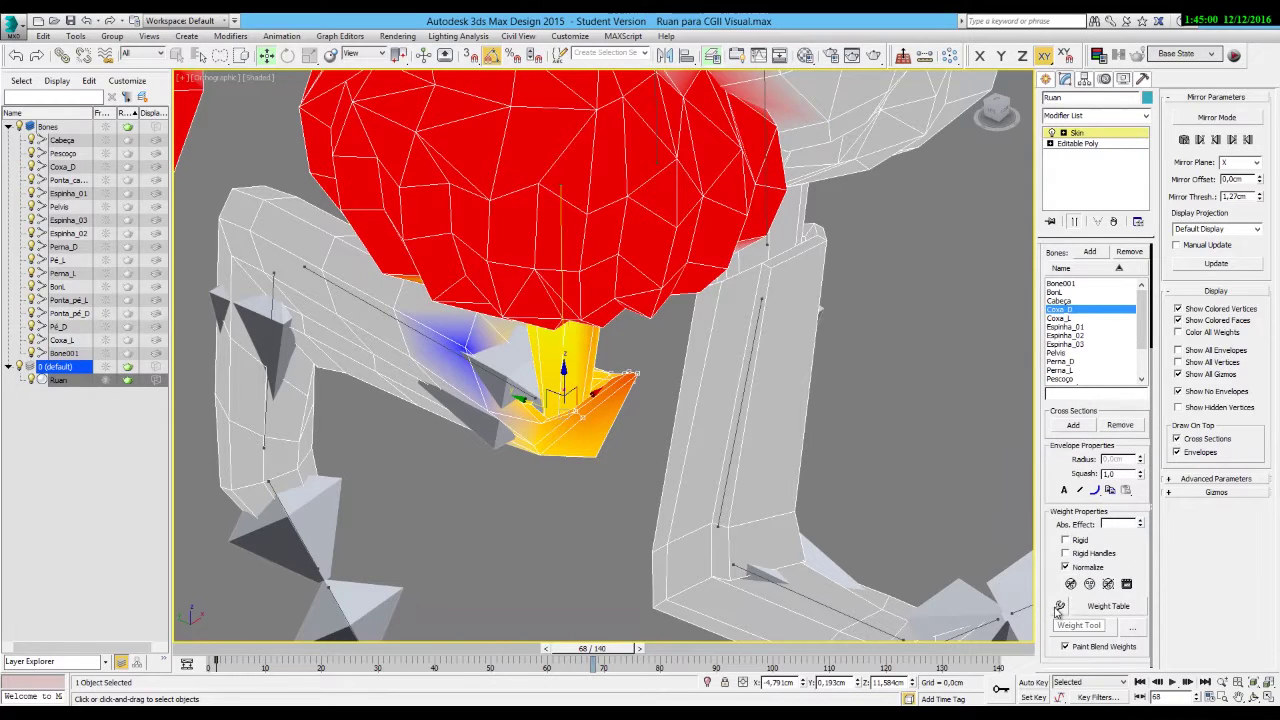
pyautogui.click(1059, 606)
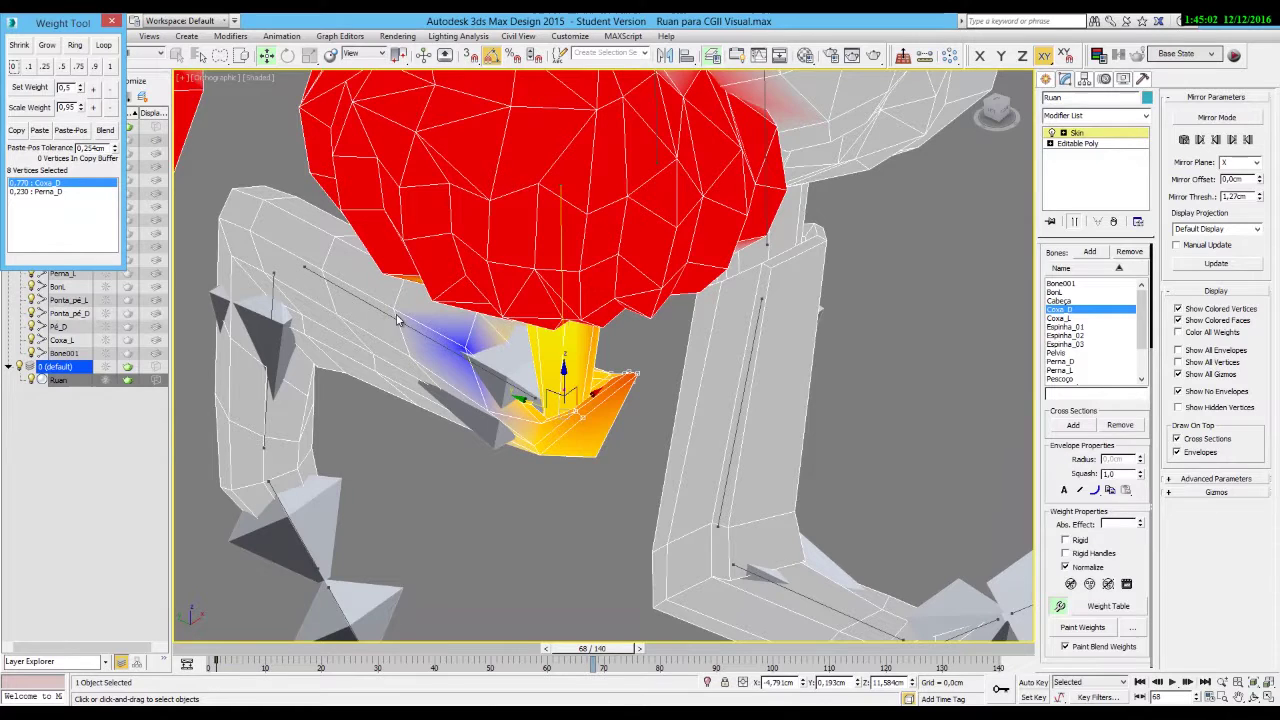
pyautogui.moveTo(65, 22); pyautogui.dragTo(415, 262)
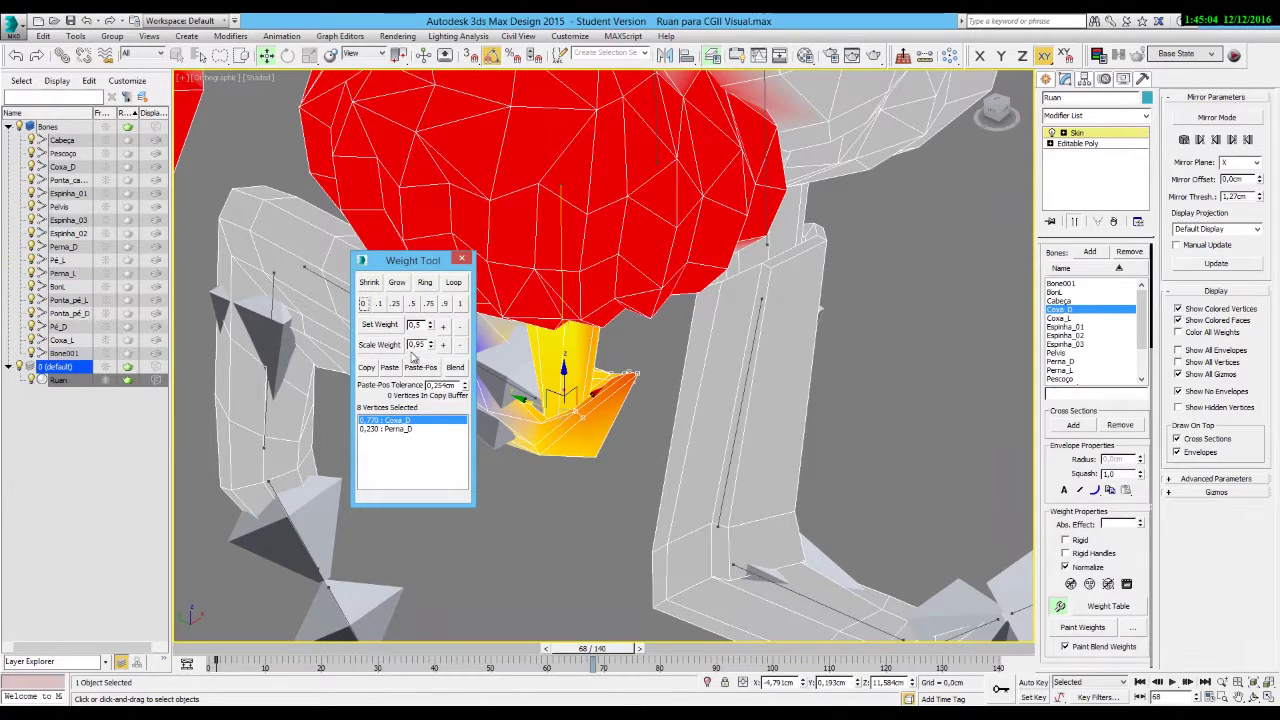
pyautogui.click(395, 304)
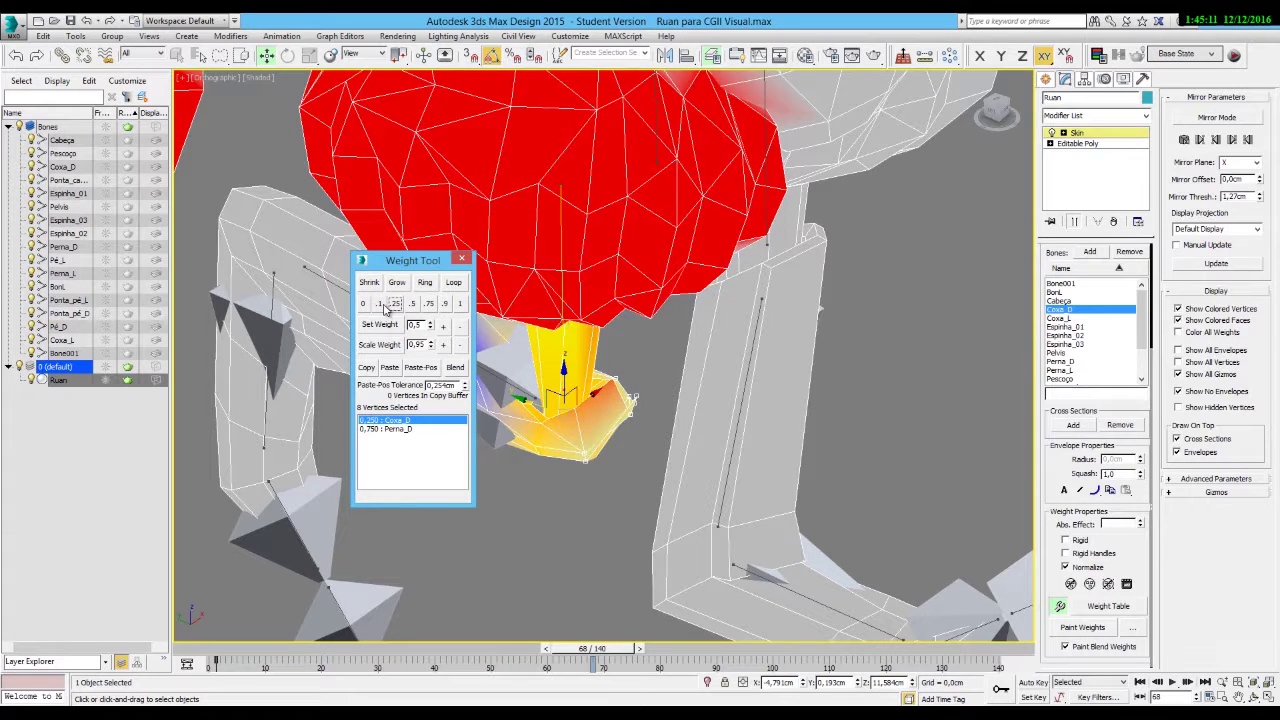
pyautogui.click(380, 304)
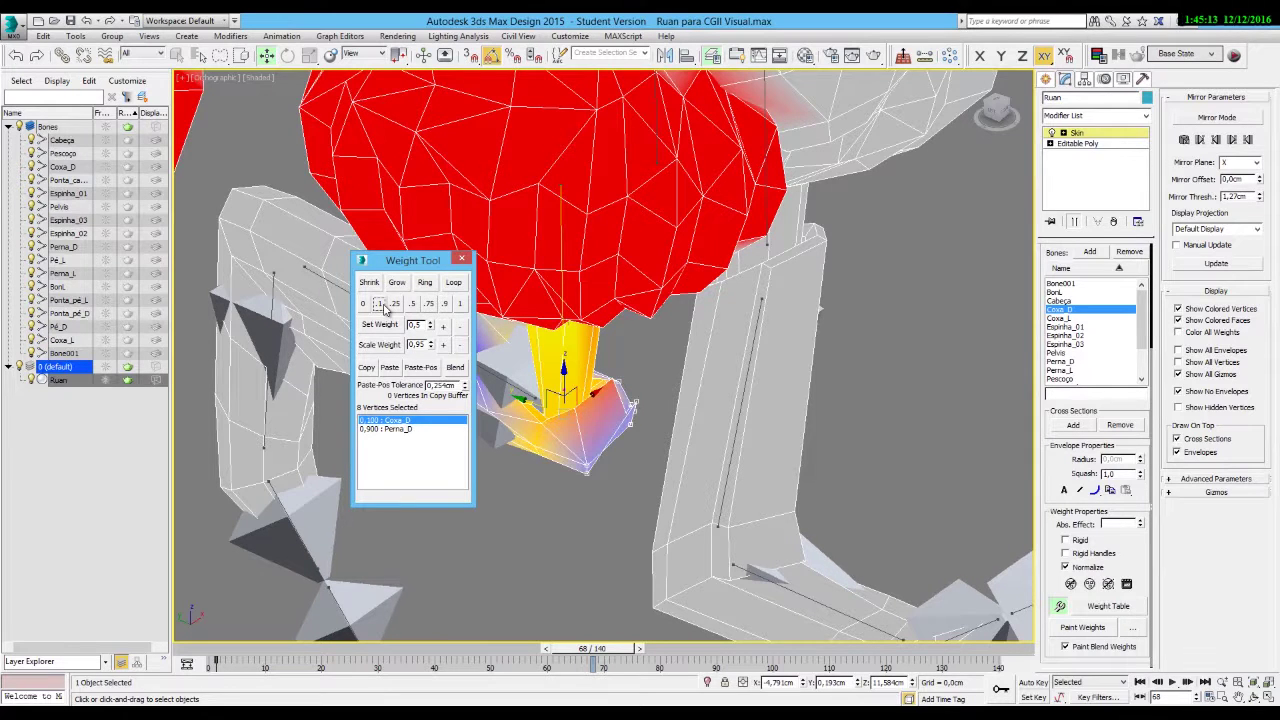
# Select the remaining vertices on the knee's rim and set their Coxa_D weight to 0.1 with the Weight Tool.
pyautogui.click(461, 259)
pyautogui.click(503, 488)
pyautogui.keyDown('alt'); pyautogui.moveTo(503, 488); pyautogui.dragTo(555, 462, button='middle'); pyautogui.keyUp('alt')
pyautogui.click(617, 397)
pyautogui.keyDown('ctrl'); pyautogui.click(617, 397); pyautogui.keyUp('ctrl')
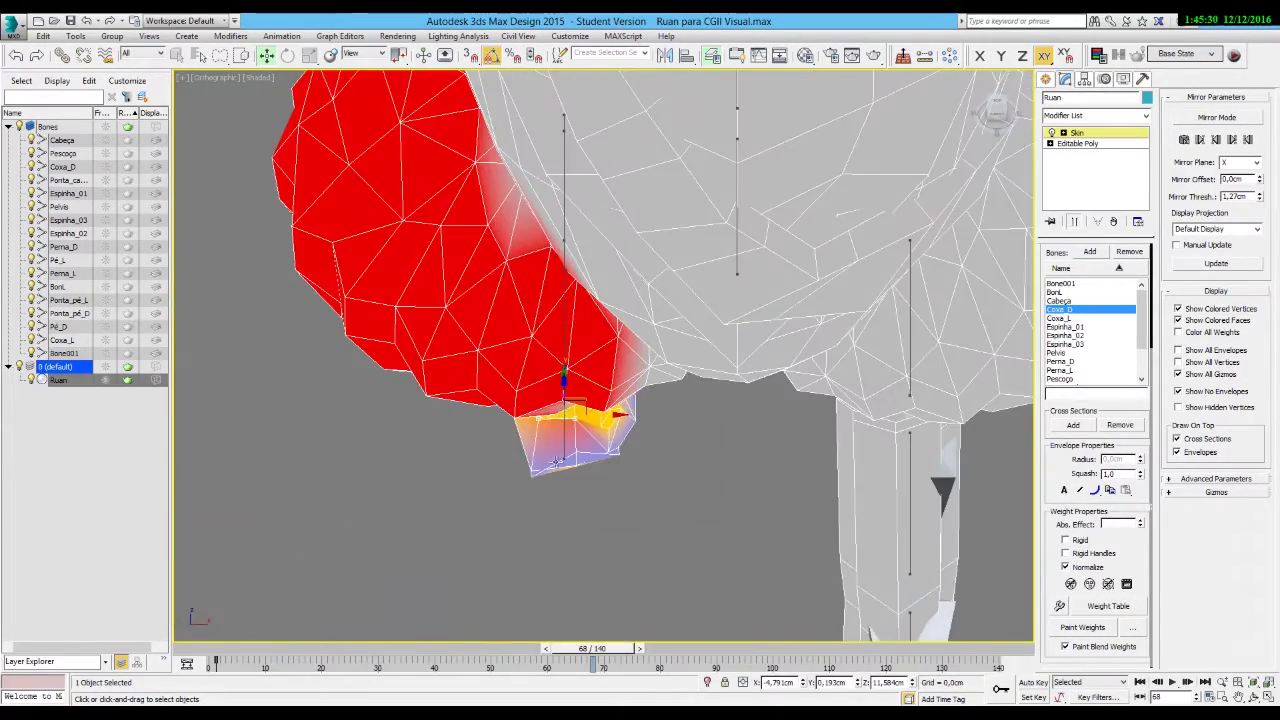
pyautogui.keyDown('ctrl'); pyautogui.click(634, 420); pyautogui.keyUp('ctrl')
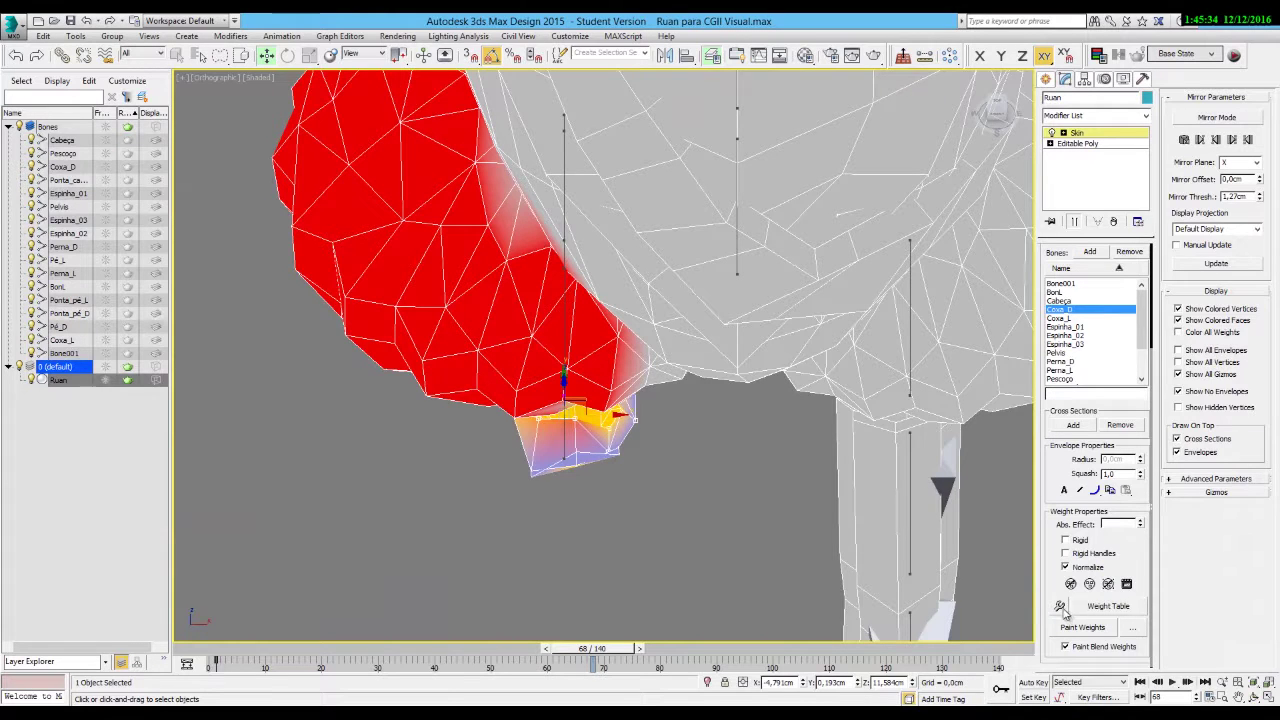
pyautogui.click(1060, 606)
# For the stray knee vertices influenced by Pelvis, set the Pelvis weight to 0 and the Coxa_D weight to 0.1.
pyautogui.click(577, 462)
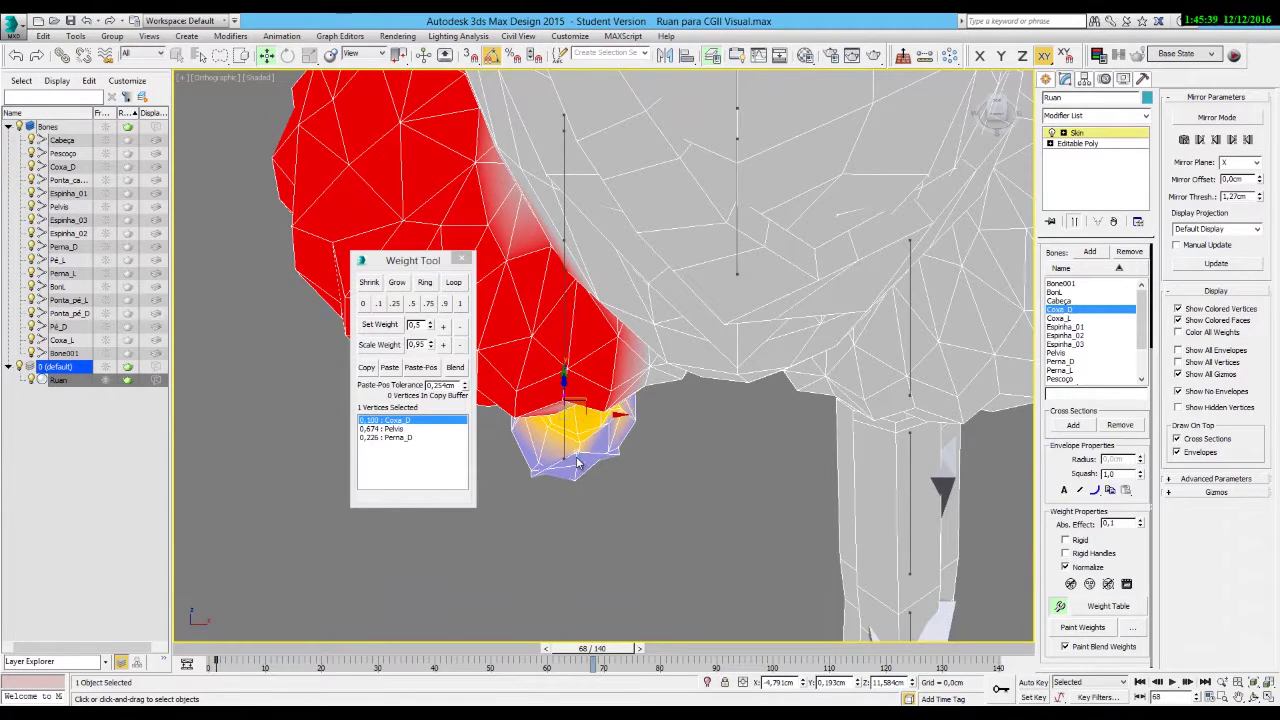
pyautogui.click(385, 428)
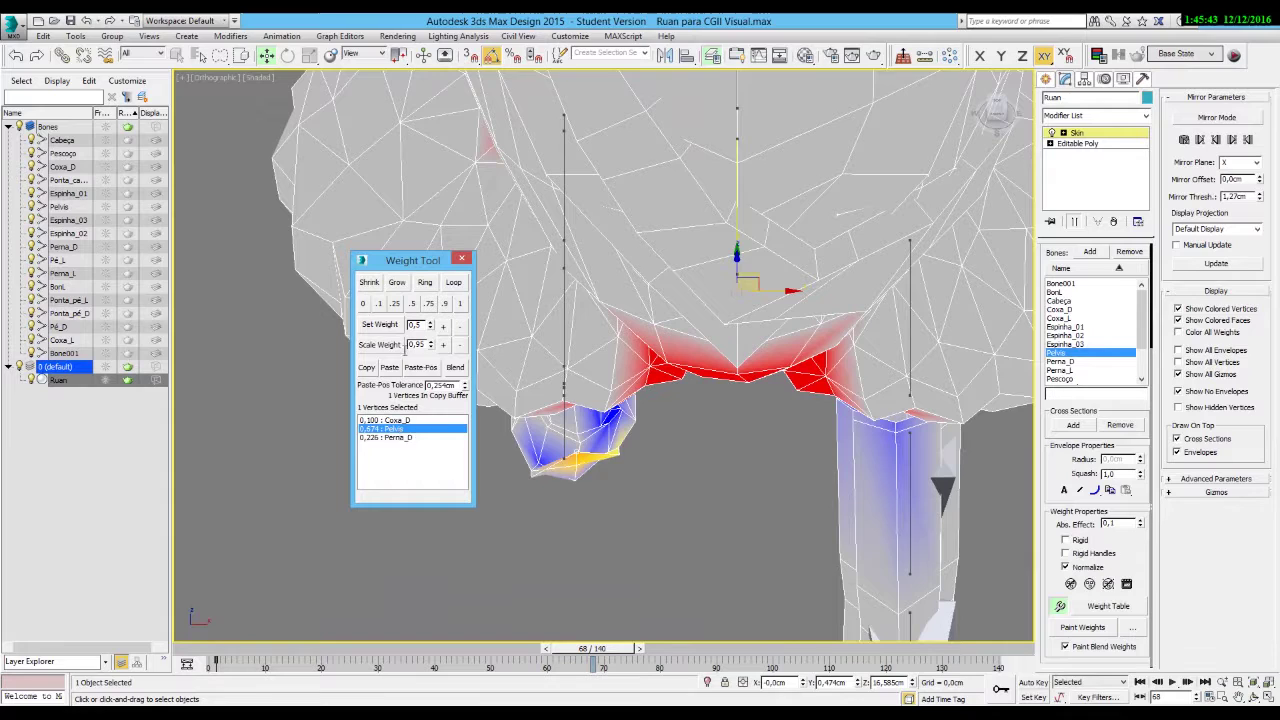
pyautogui.click(363, 303)
pyautogui.click(385, 419)
pyautogui.click(378, 303)
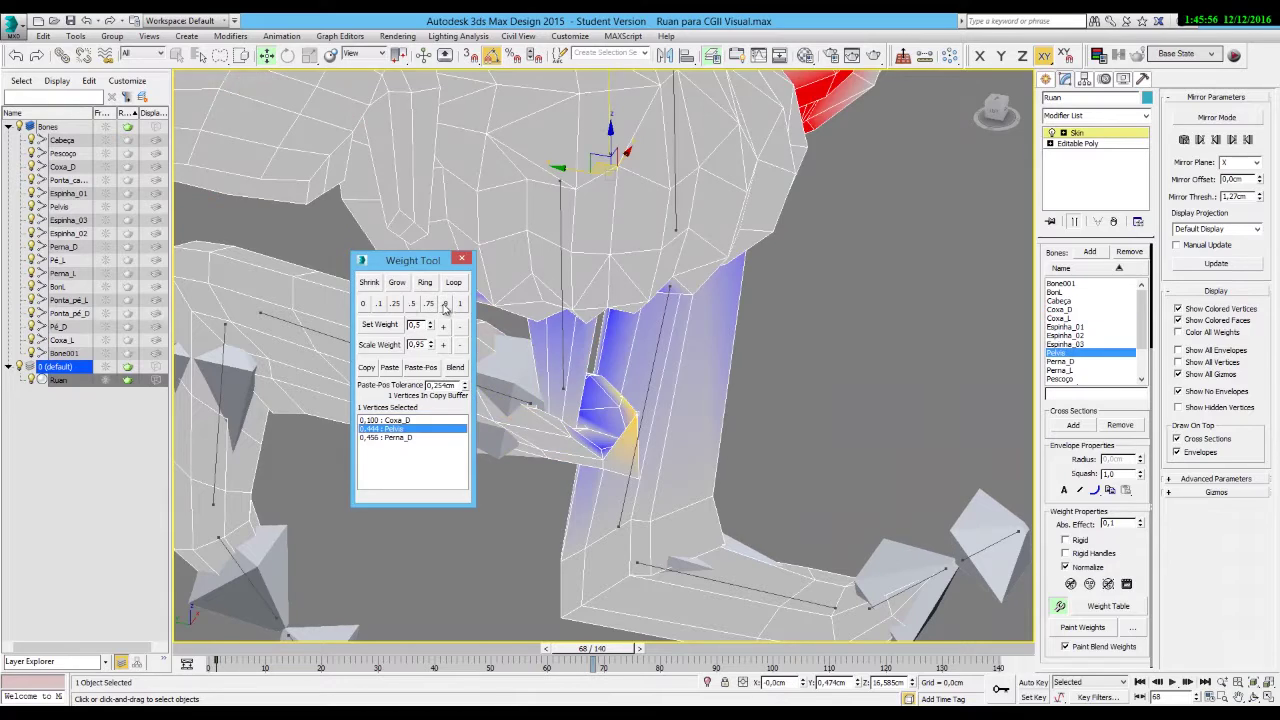
pyautogui.click(363, 303)
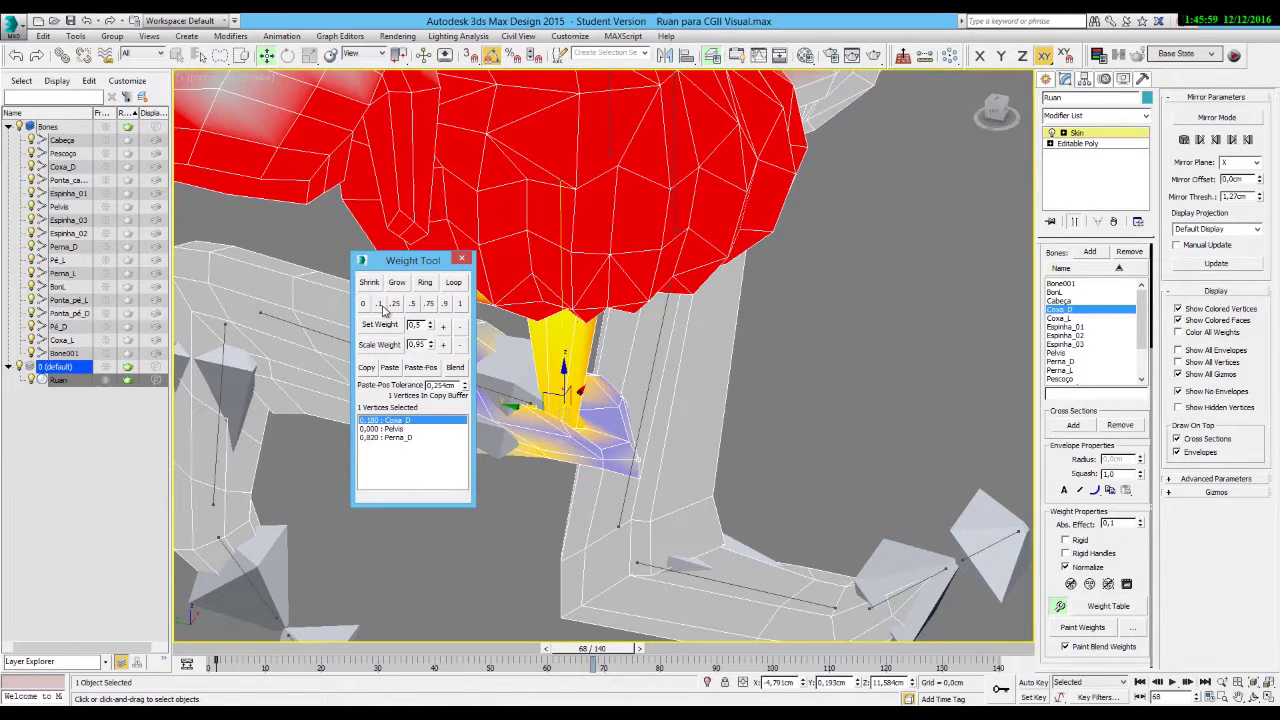
pyautogui.click(379, 303)
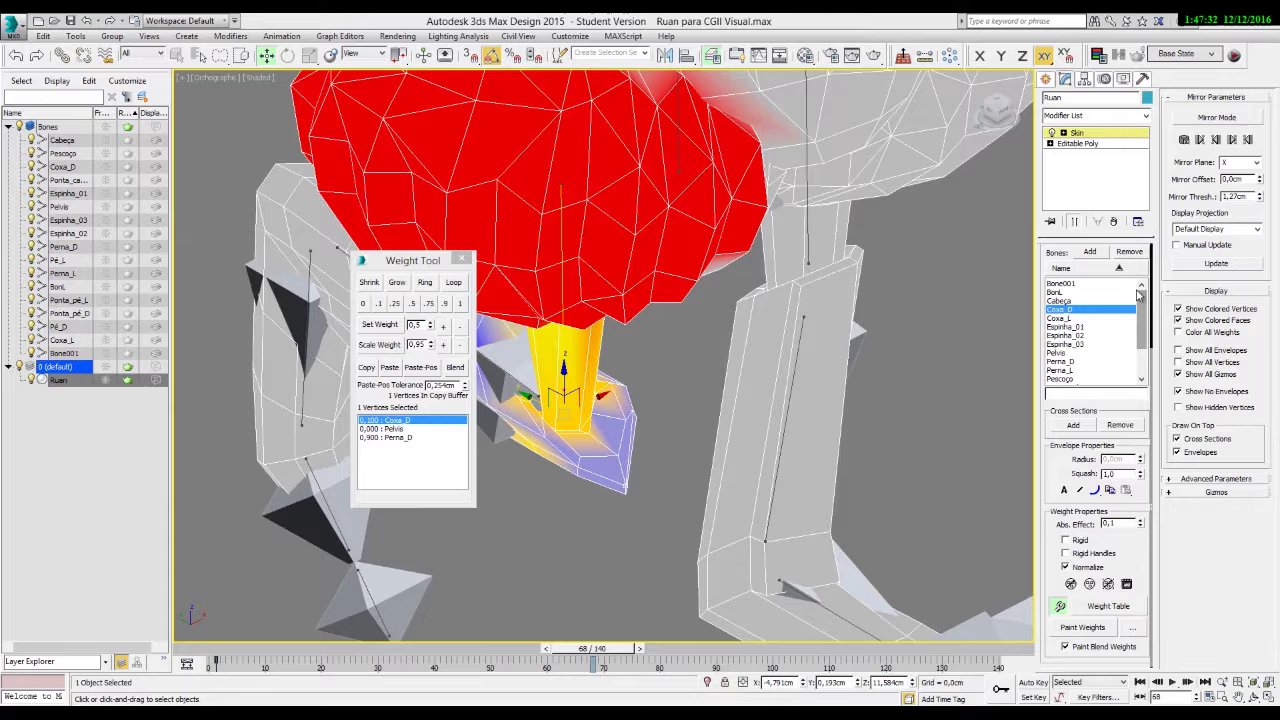
# Leave envelope editing and, at the Editable Poly's element level, hide the hip element that covers the bent leg's thigh.
pyautogui.scroll(3, 1140, 400)
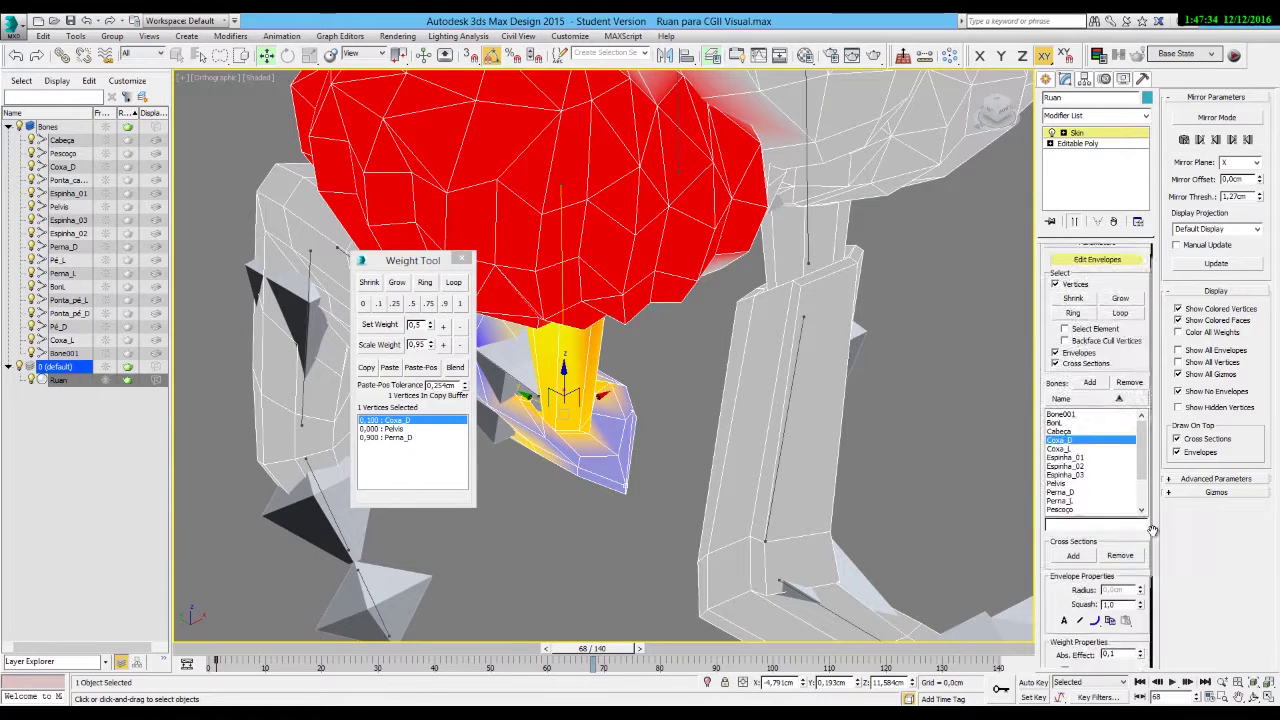
pyautogui.click(1112, 270)
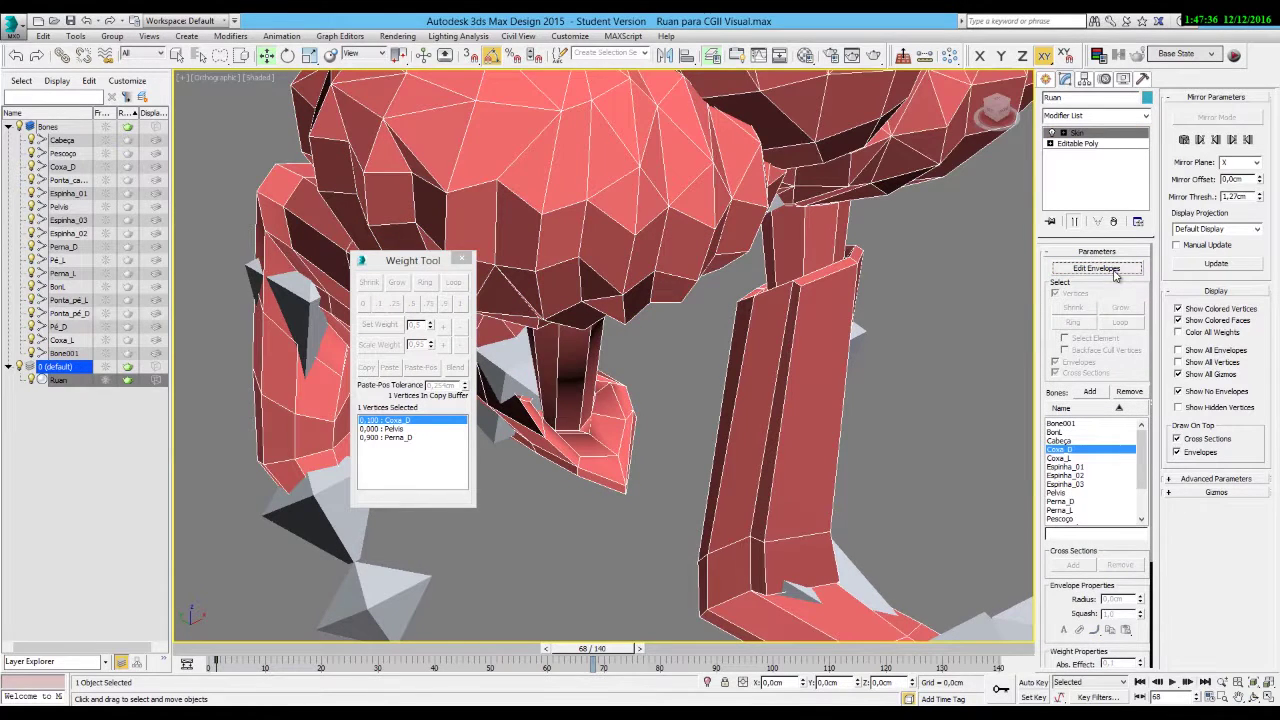
pyautogui.click(1084, 144)
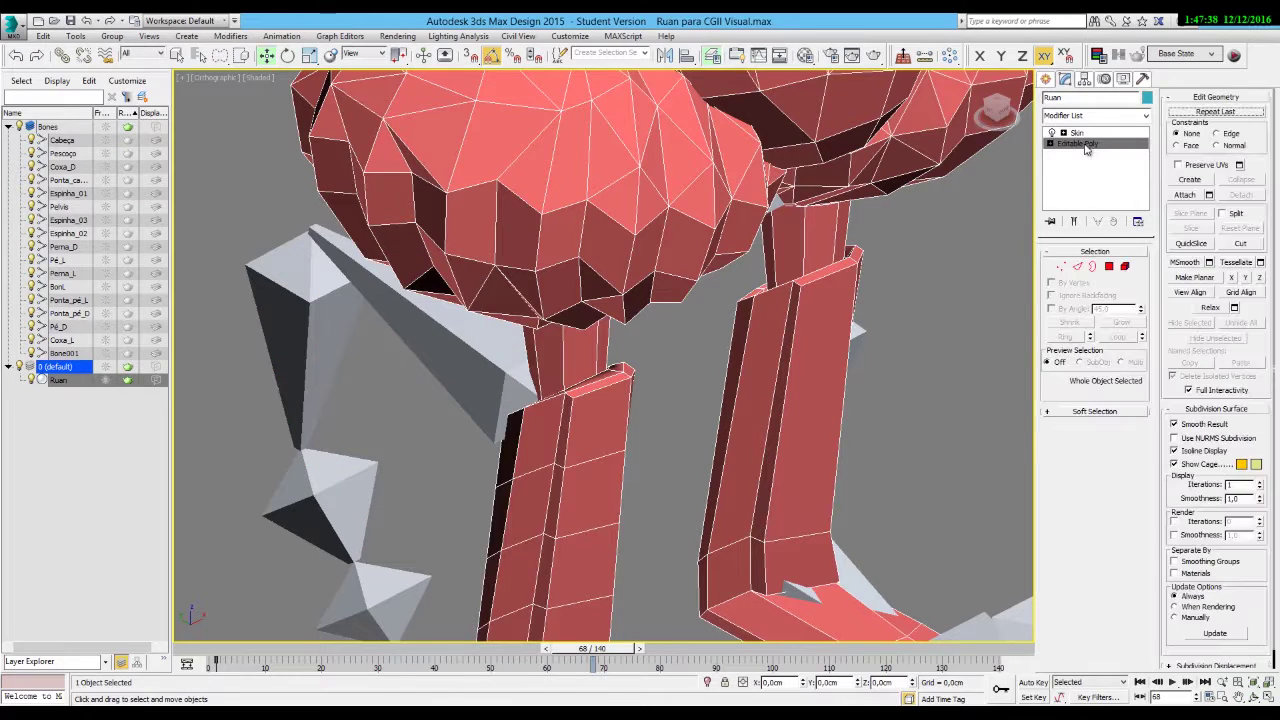
pyautogui.click(1125, 266)
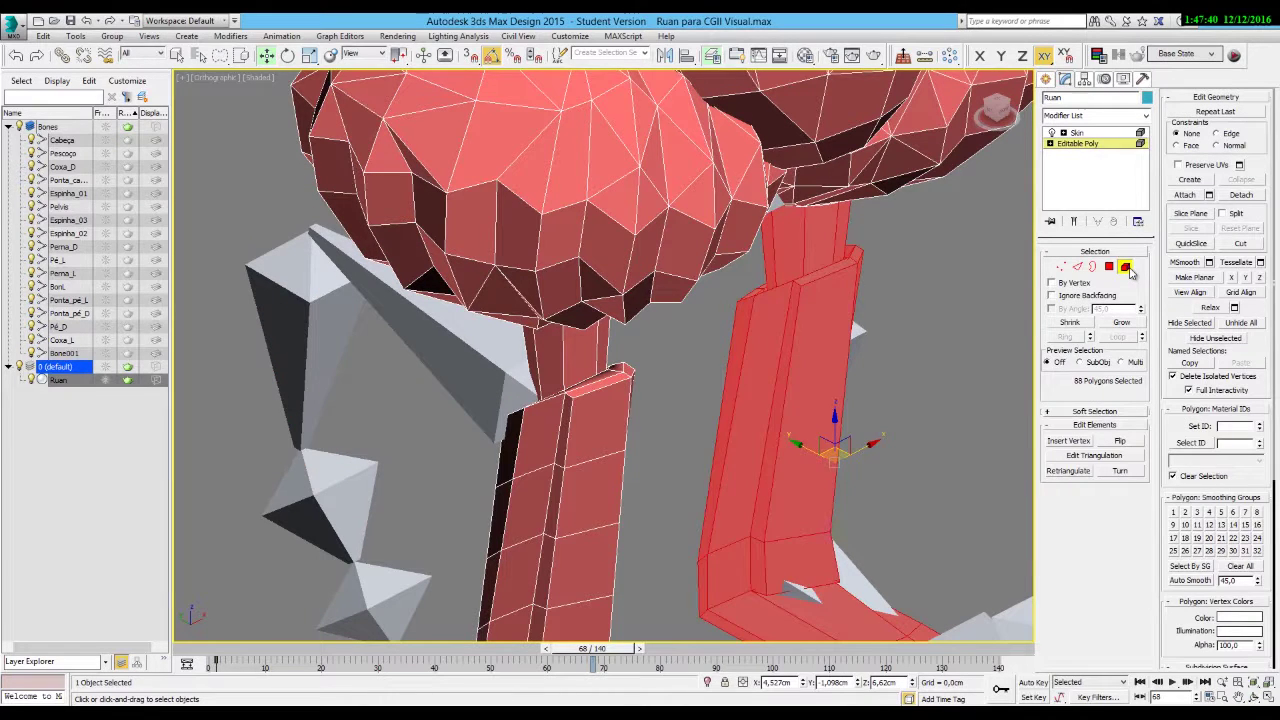
pyautogui.click(707, 222)
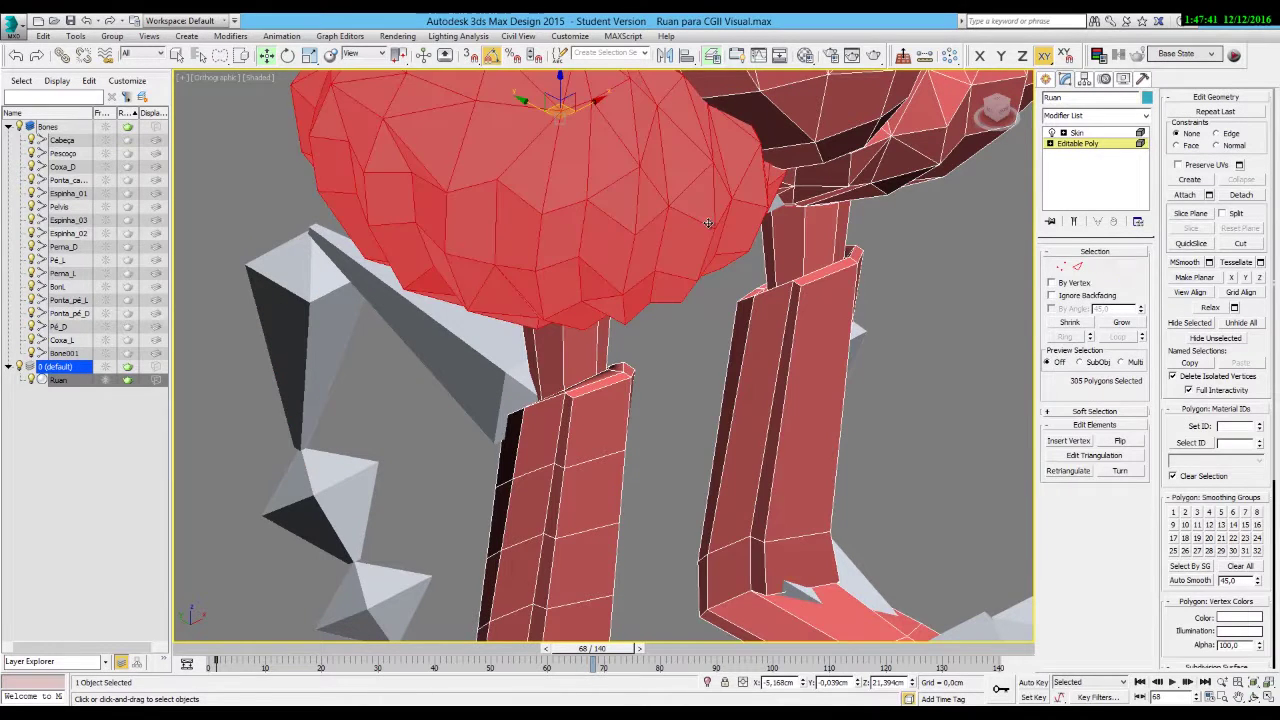
pyautogui.click(1180, 324)
# Select all the other body elements, including the opposite leg, torso, arms and head, and hide them to isolate the bent leg.
pyautogui.scroll(-6, 646, 294)
pyautogui.click(692, 335)
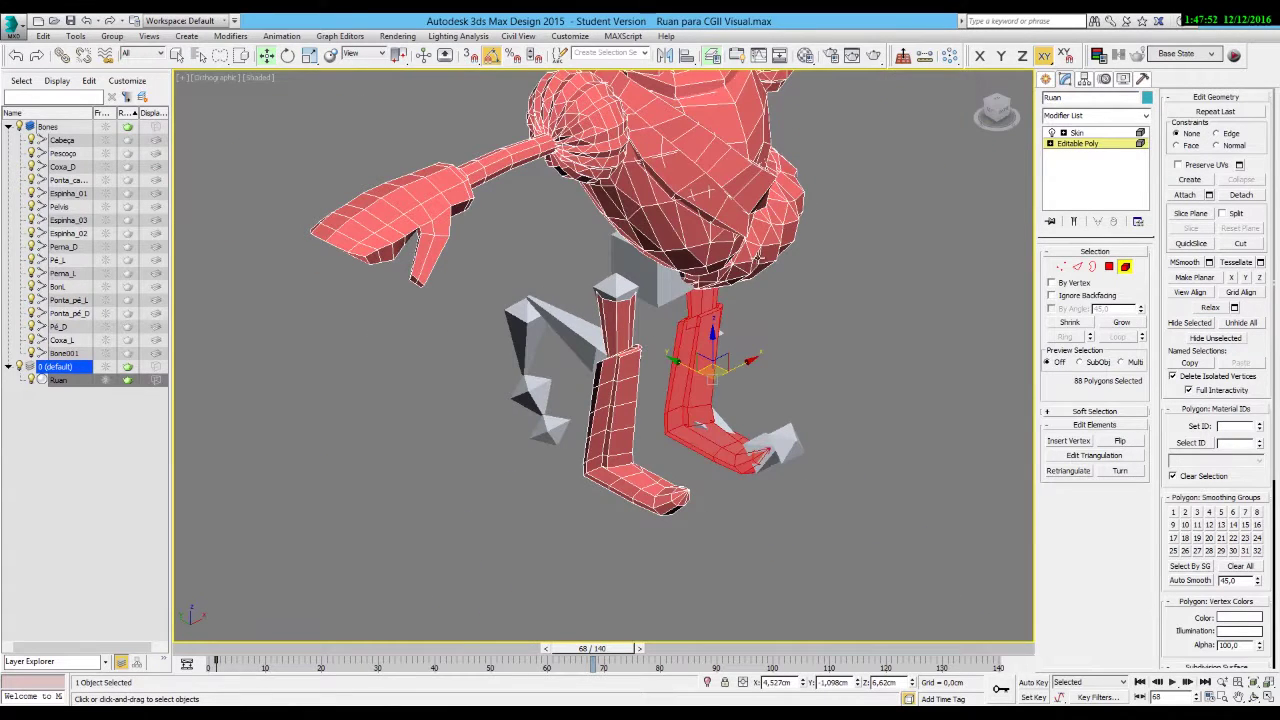
pyautogui.keyDown('ctrl'); pyautogui.click(767, 249); pyautogui.keyUp('ctrl')
pyautogui.keyDown('ctrl'); pyautogui.click(705, 140); pyautogui.keyUp('ctrl')
pyautogui.keyDown('ctrl'); pyautogui.click(430, 220); pyautogui.keyUp('ctrl')
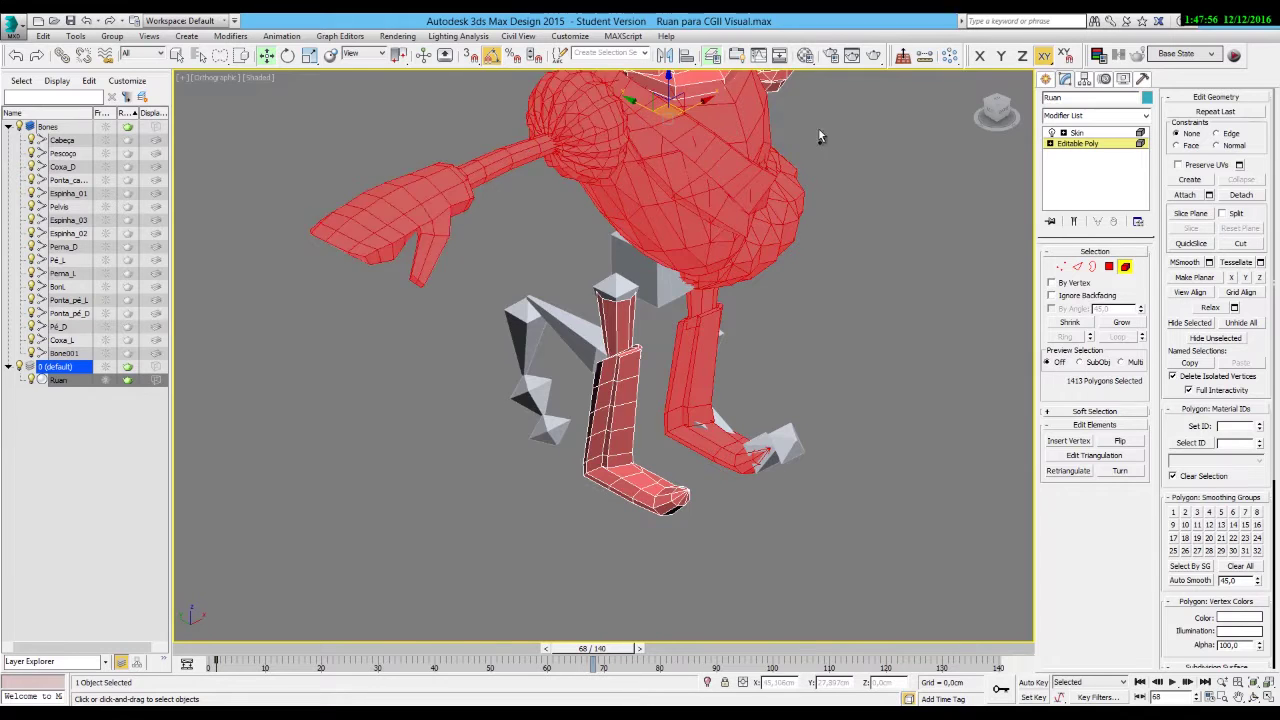
pyautogui.keyDown('alt'); pyautogui.moveTo(430, 220); pyautogui.dragTo(765, 199, button='middle'); pyautogui.keyUp('alt')
pyautogui.keyDown('ctrl'); pyautogui.click(765, 199); pyautogui.keyUp('ctrl')
pyautogui.keyDown('ctrl'); pyautogui.click(656, 141); pyautogui.keyUp('ctrl')
pyautogui.keyDown('ctrl'); pyautogui.click(714, 192); pyautogui.keyUp('ctrl')
pyautogui.keyDown('ctrl'); pyautogui.click(671, 242); pyautogui.keyUp('ctrl')
pyautogui.keyDown('alt'); pyautogui.moveTo(671, 242); pyautogui.dragTo(620, 100, button='middle'); pyautogui.keyUp('alt')
pyautogui.keyDown('ctrl'); pyautogui.click(620, 100); pyautogui.keyUp('ctrl')
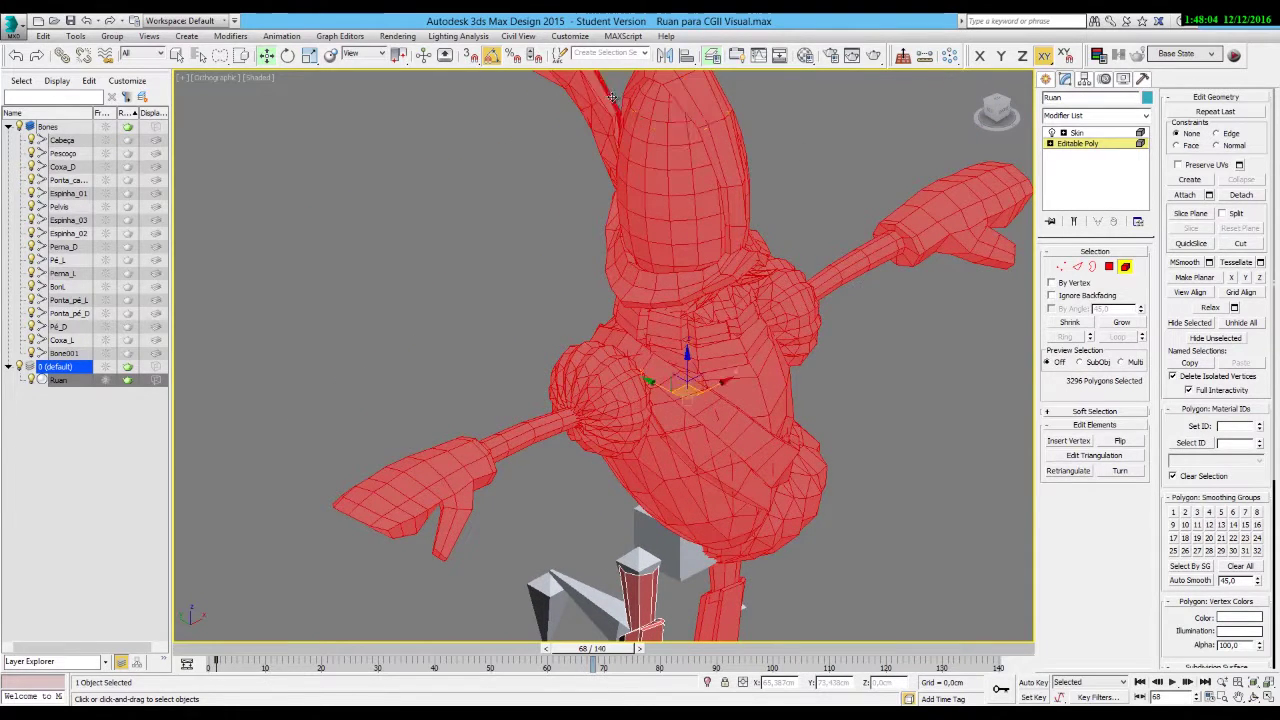
pyautogui.click(1192, 324)
pyautogui.click(1192, 324)
# Return to the Skin modifier, resume envelope editing with vertex selection enabled, and move the Weight Tool clear of the isolated leg.
pyautogui.click(634, 240)
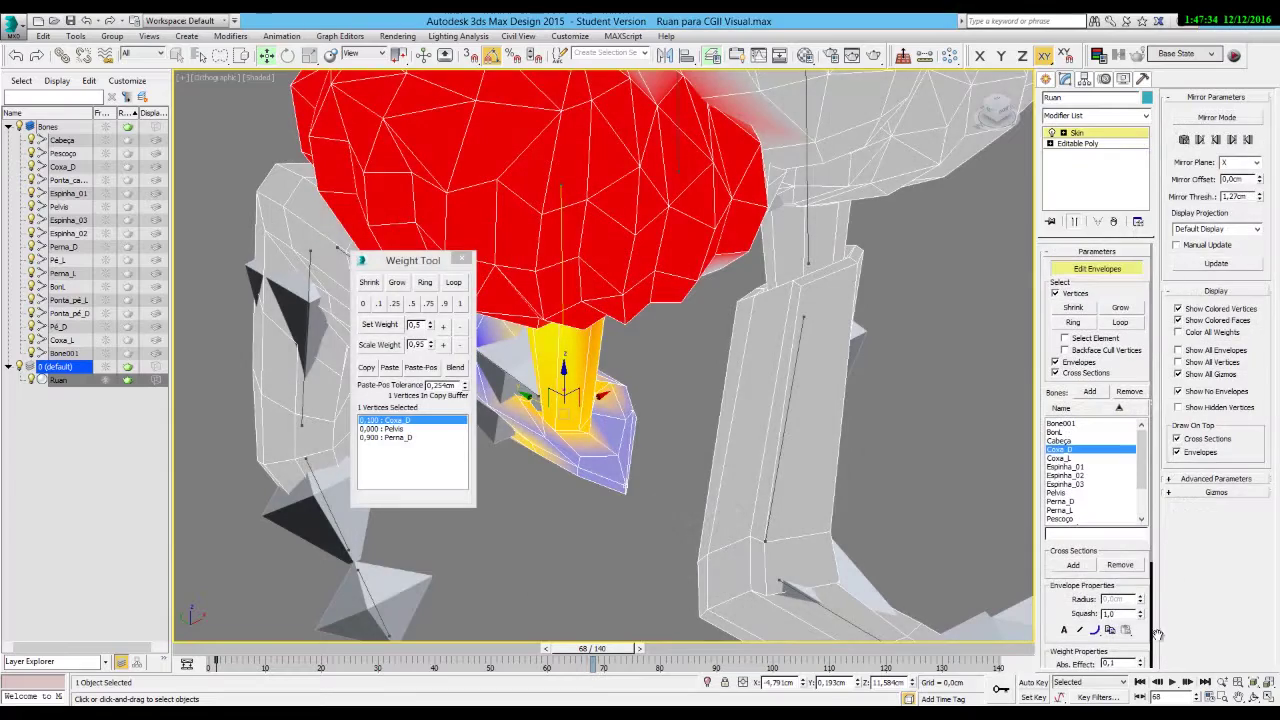
pyautogui.click(1115, 272)
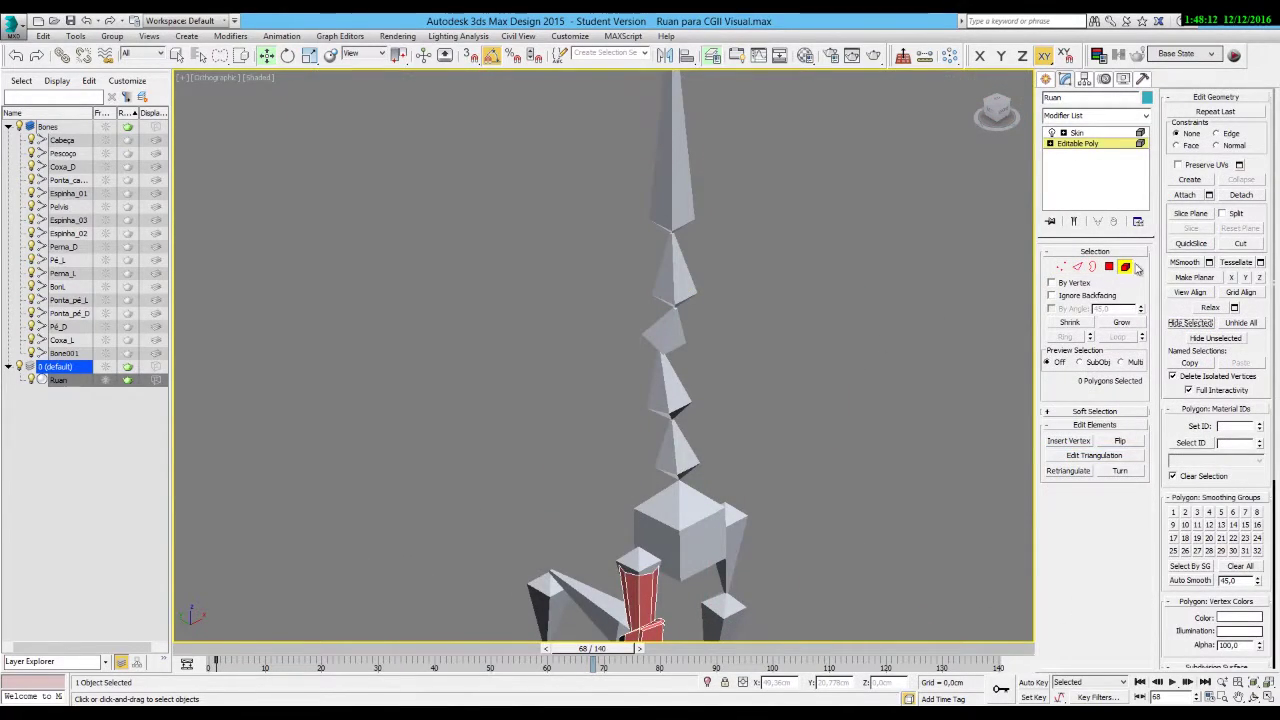
pyautogui.click(1127, 267)
pyautogui.click(1091, 134)
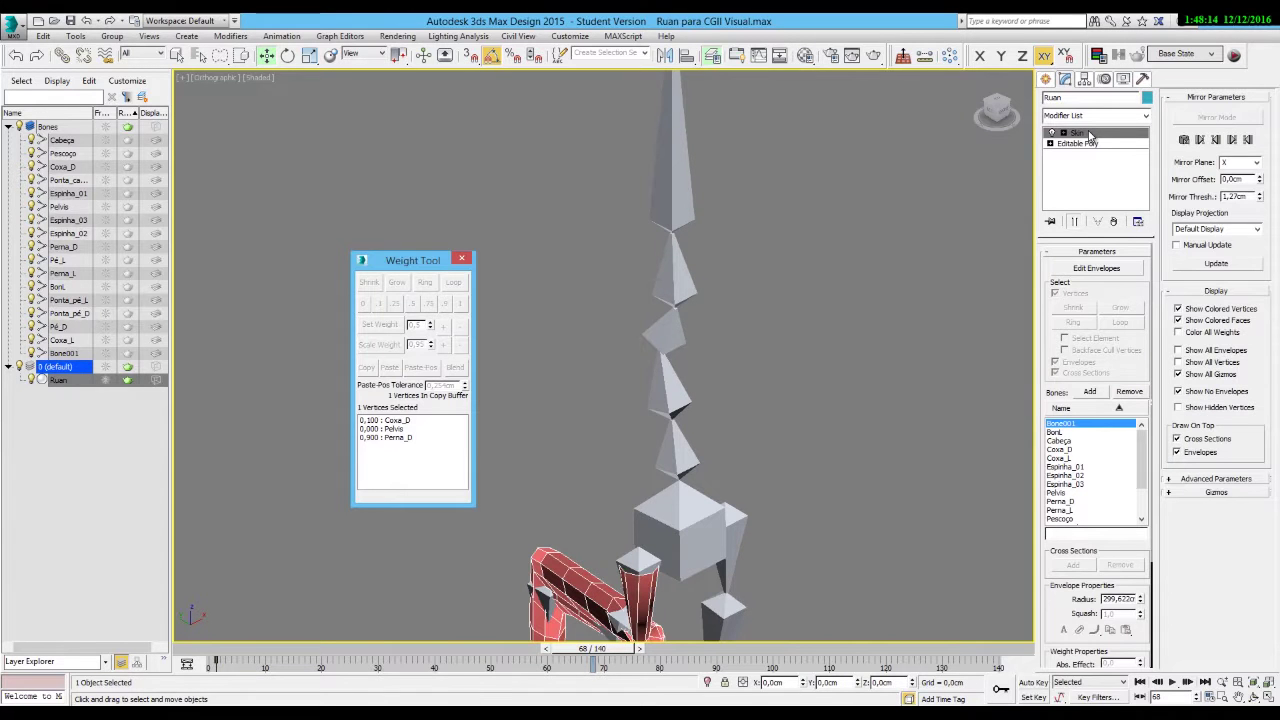
pyautogui.moveTo(930, 311); pyautogui.dragTo(912, 183, button='middle')
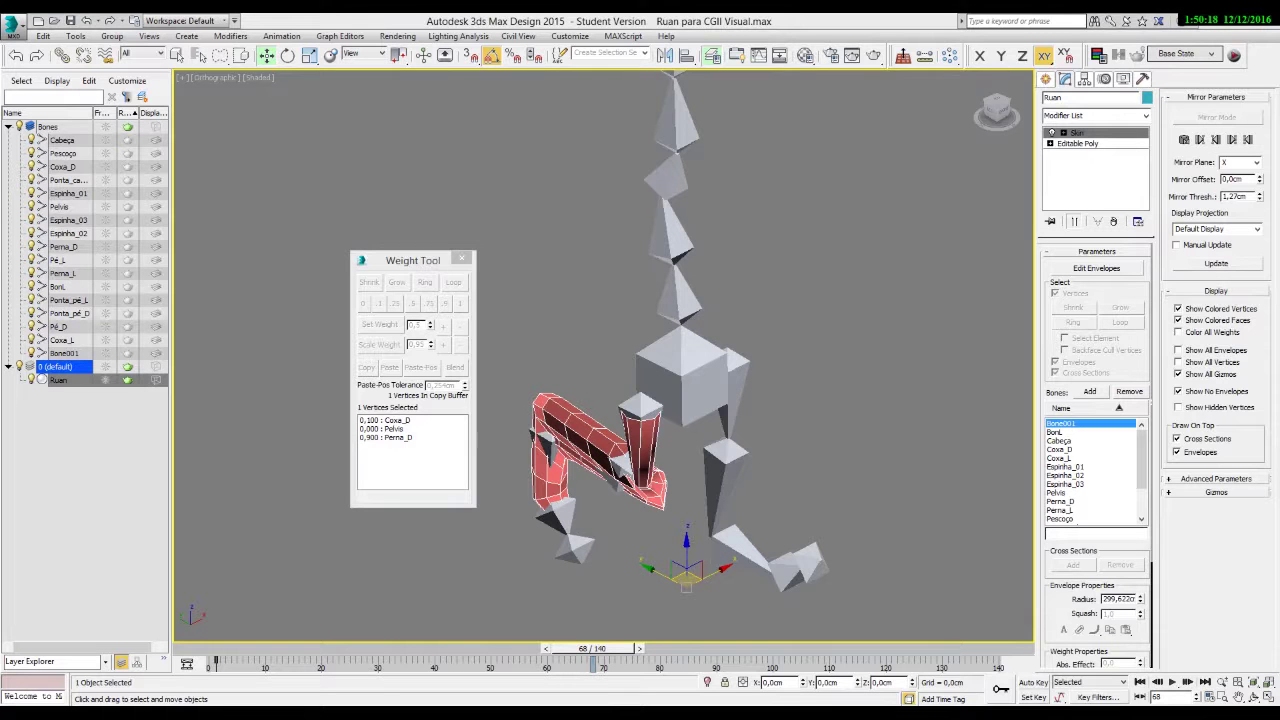
pyautogui.scroll(3, 680, 449)
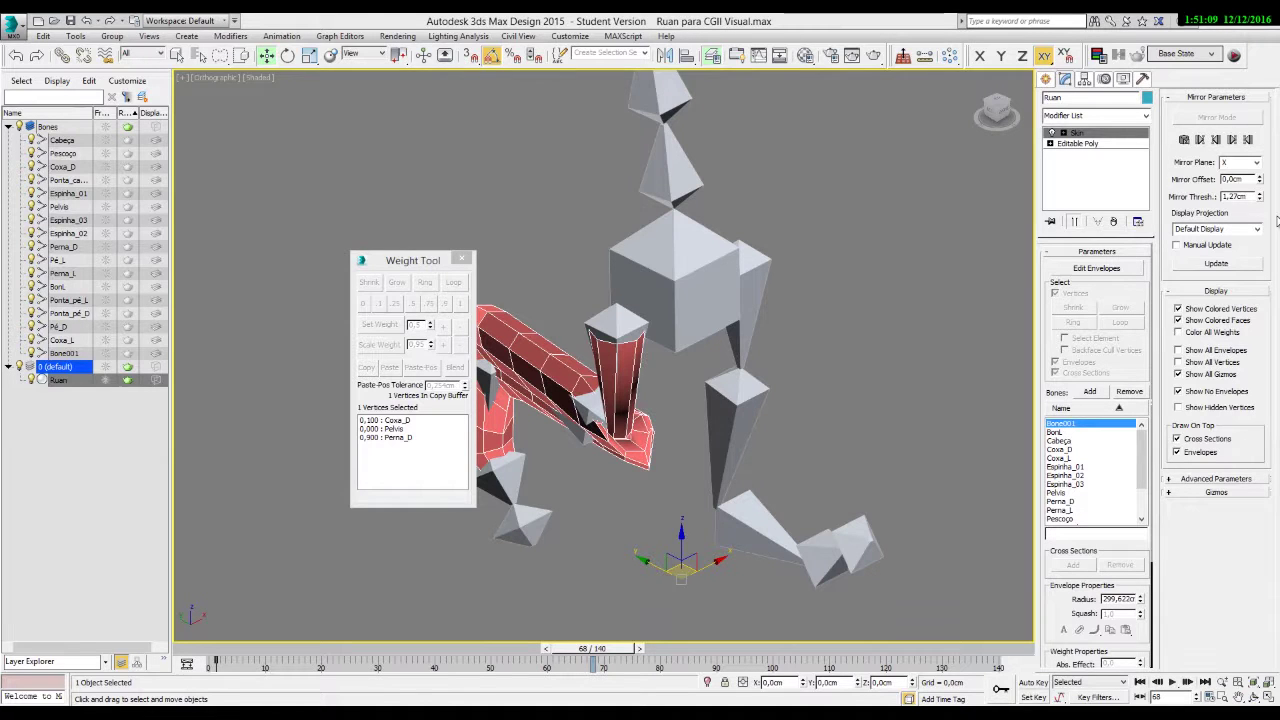
pyautogui.click(1080, 271)
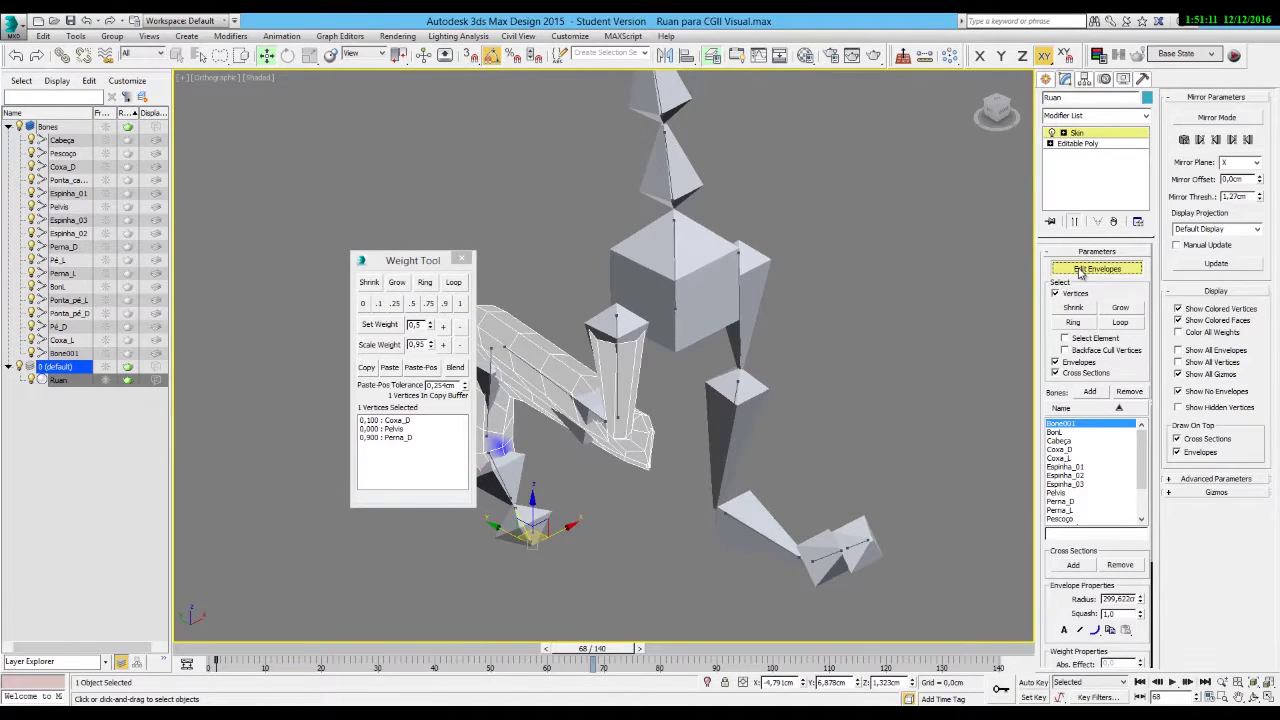
pyautogui.click(1056, 294)
pyautogui.click(1056, 294)
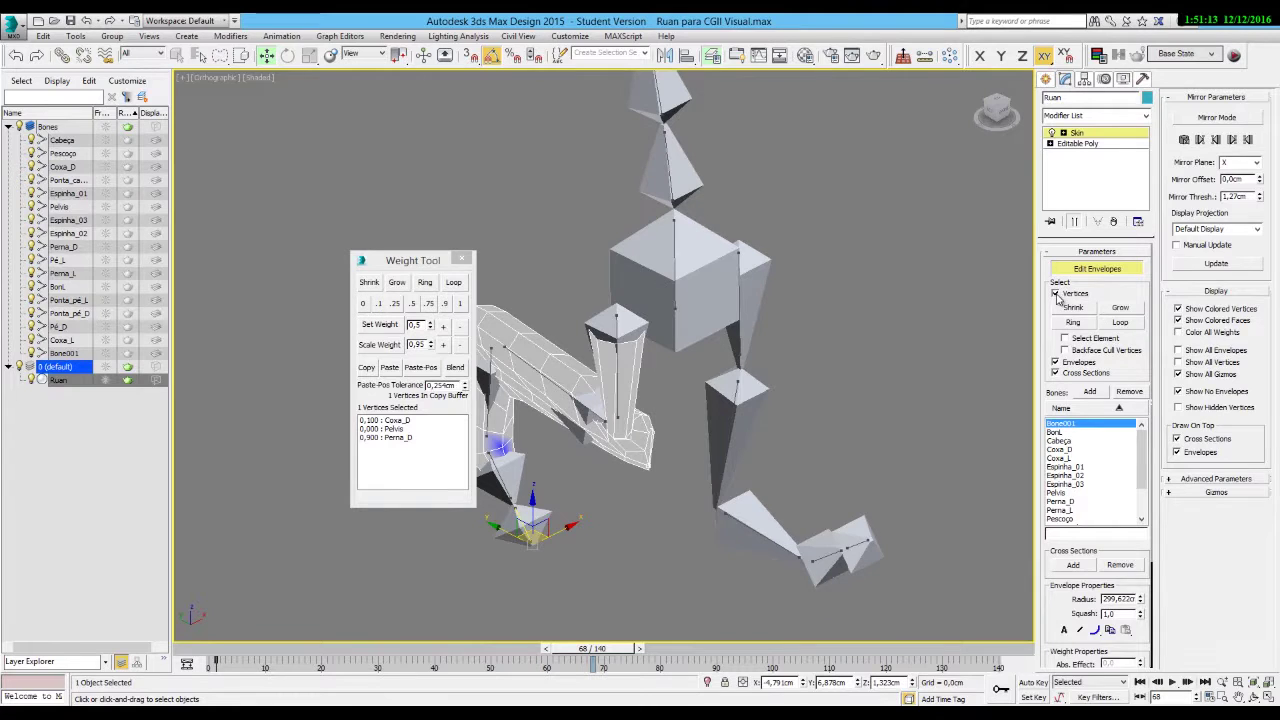
pyautogui.moveTo(371, 257); pyautogui.dragTo(345, 186)
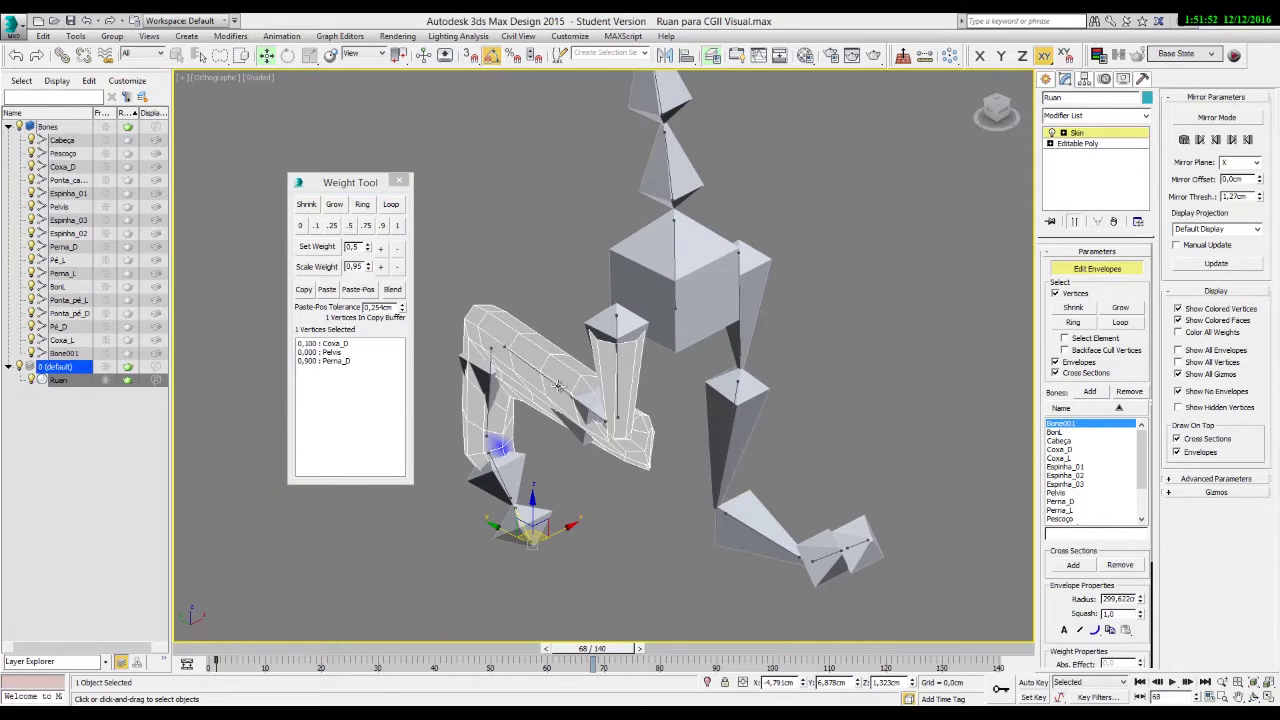
# Select the Perna_D bone and pick vertices along the rim of the lower leg's knee opening.
pyautogui.click(558, 384)
pyautogui.keyDown('alt'); pyautogui.moveTo(558, 384); pyautogui.dragTo(891, 359, button='middle'); pyautogui.keyUp('alt')
pyautogui.scroll(8, 634, 432)
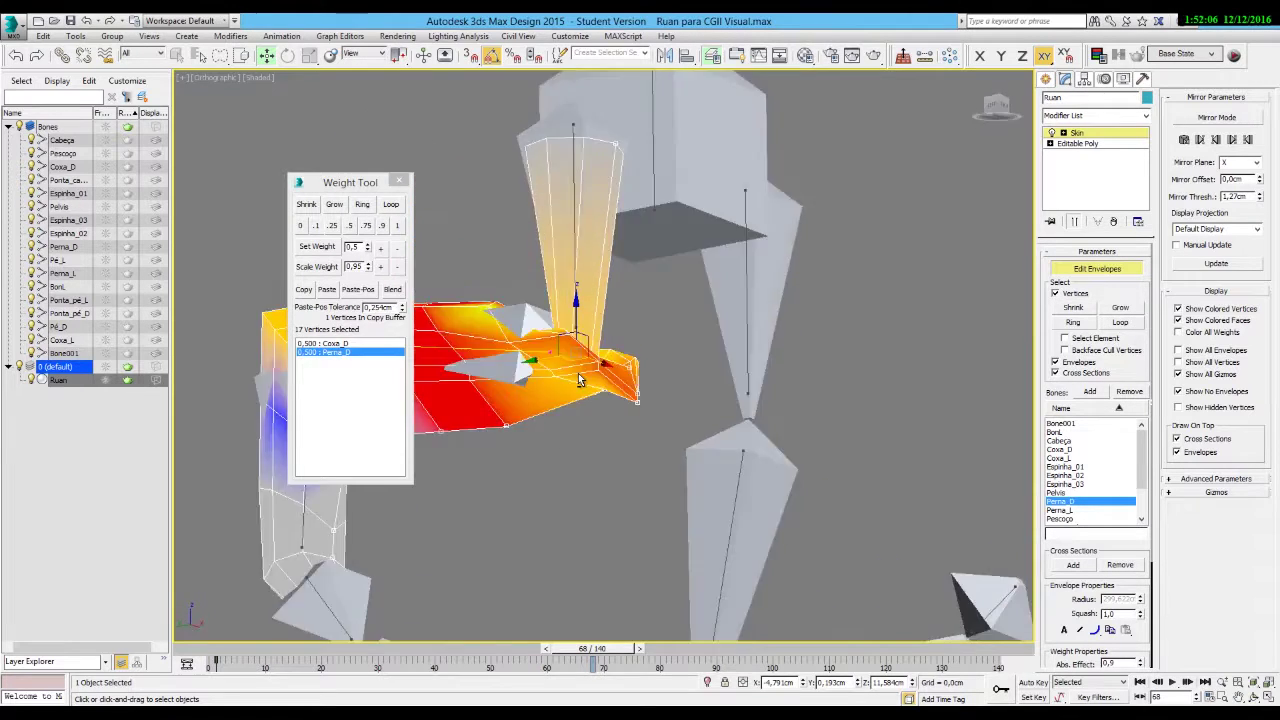
pyautogui.keyDown('alt'); pyautogui.moveTo(578, 380); pyautogui.dragTo(610, 381, button='middle'); pyautogui.keyUp('alt')
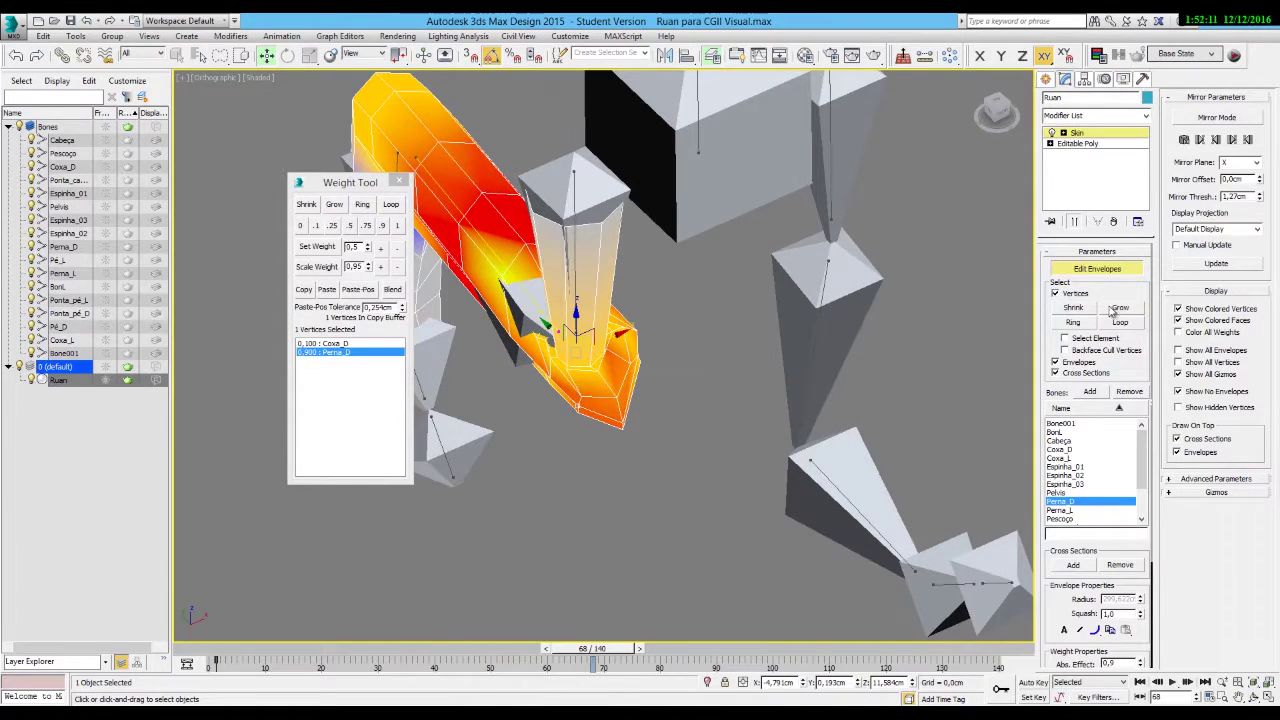
pyautogui.click(1114, 310)
pyautogui.click(1122, 326)
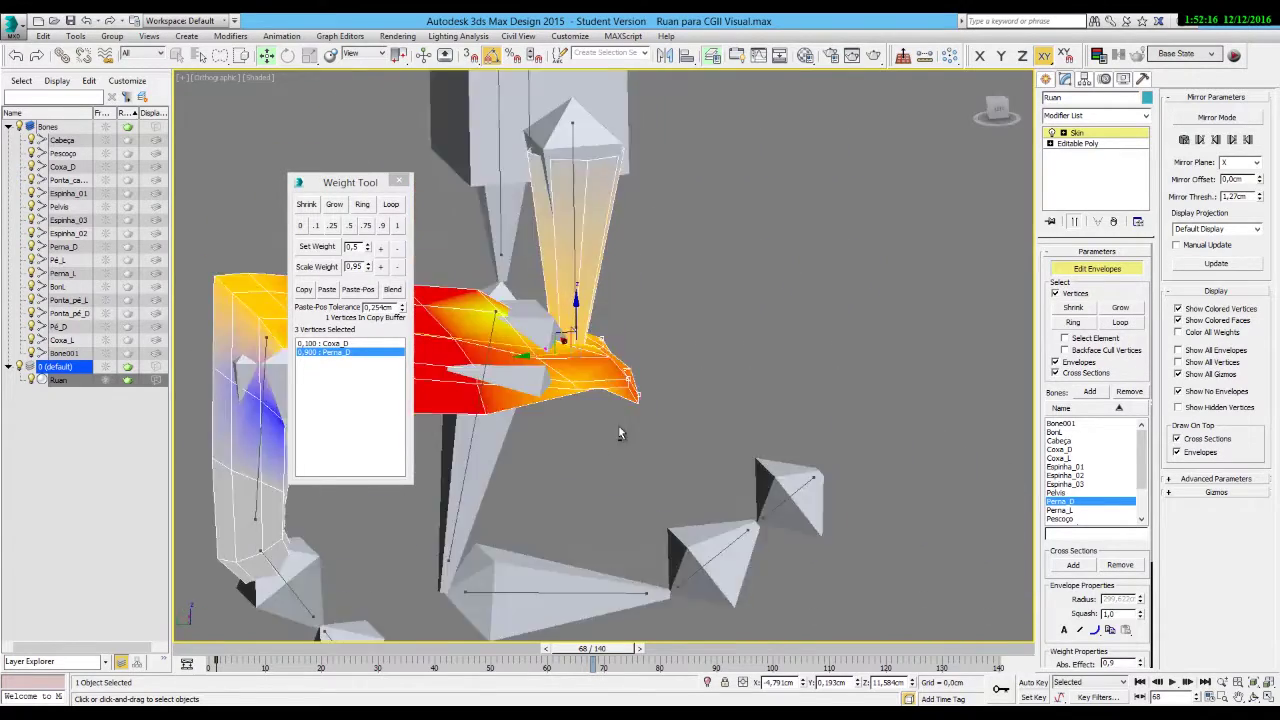
# Hide the Bones layer, go to frame 0, and reorient the view to look into the knee opening.
pyautogui.keyDown('alt'); pyautogui.moveTo(520, 440); pyautogui.dragTo(714, 510, button='middle'); pyautogui.keyUp('alt')
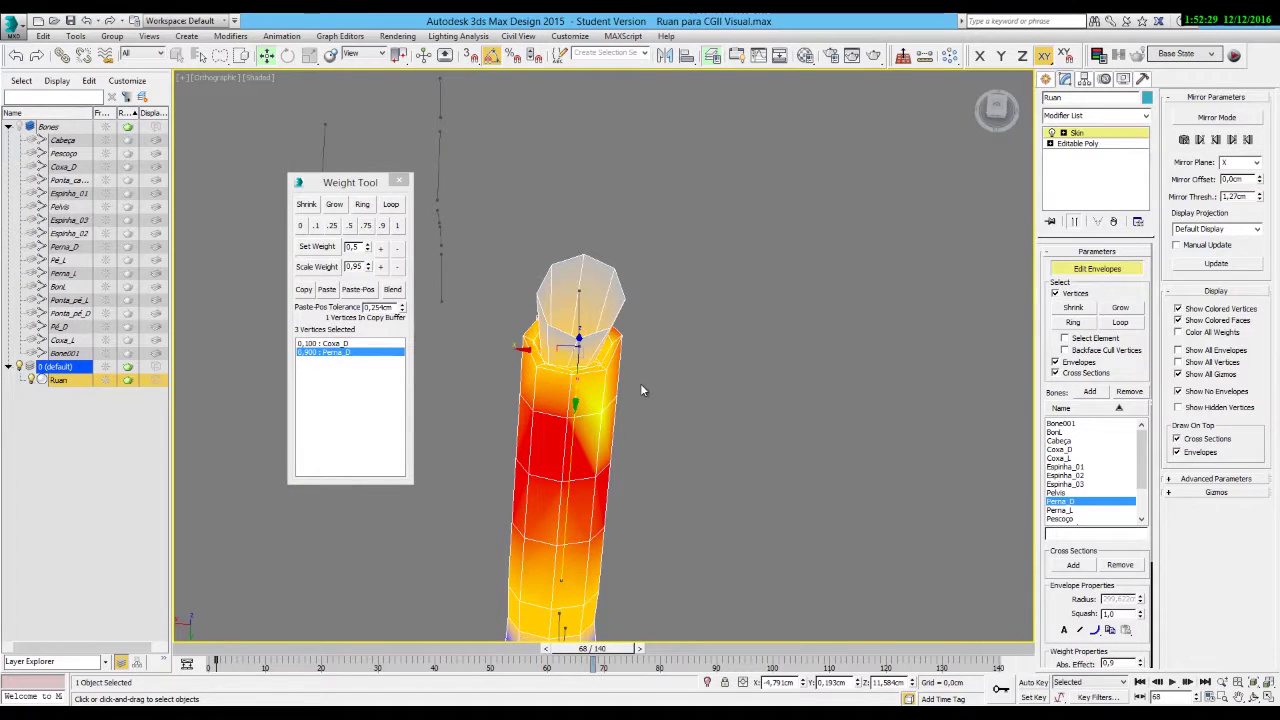
pyautogui.keyDown('alt'); pyautogui.moveTo(640, 383); pyautogui.dragTo(690, 549, button='middle'); pyautogui.keyUp('alt')
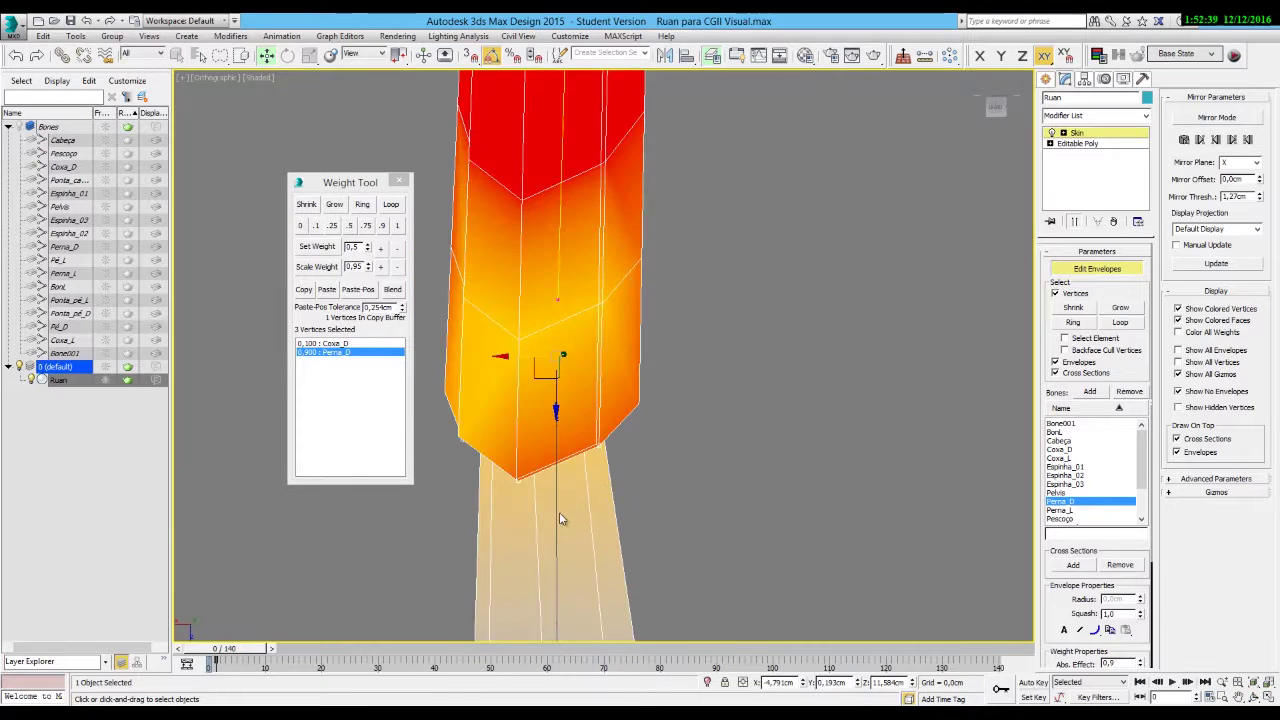
pyautogui.keyDown('alt'); pyautogui.moveTo(559, 512); pyautogui.dragTo(685, 399, button='middle'); pyautogui.keyUp('alt')
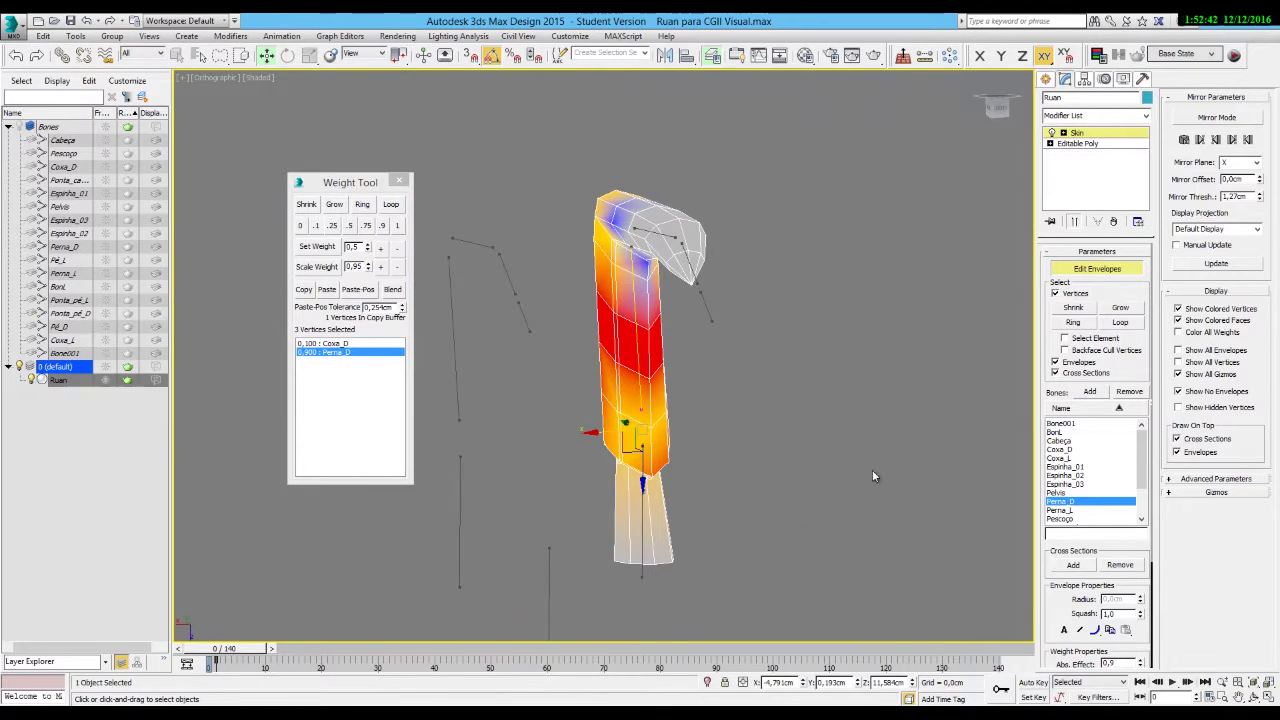
pyautogui.click(215, 77)
pyautogui.click(260, 191)
pyautogui.keyDown('alt'); pyautogui.moveTo(614, 364); pyautogui.dragTo(614, 457, button='middle'); pyautogui.keyUp('alt')
pyautogui.scroll(5, 654, 440)
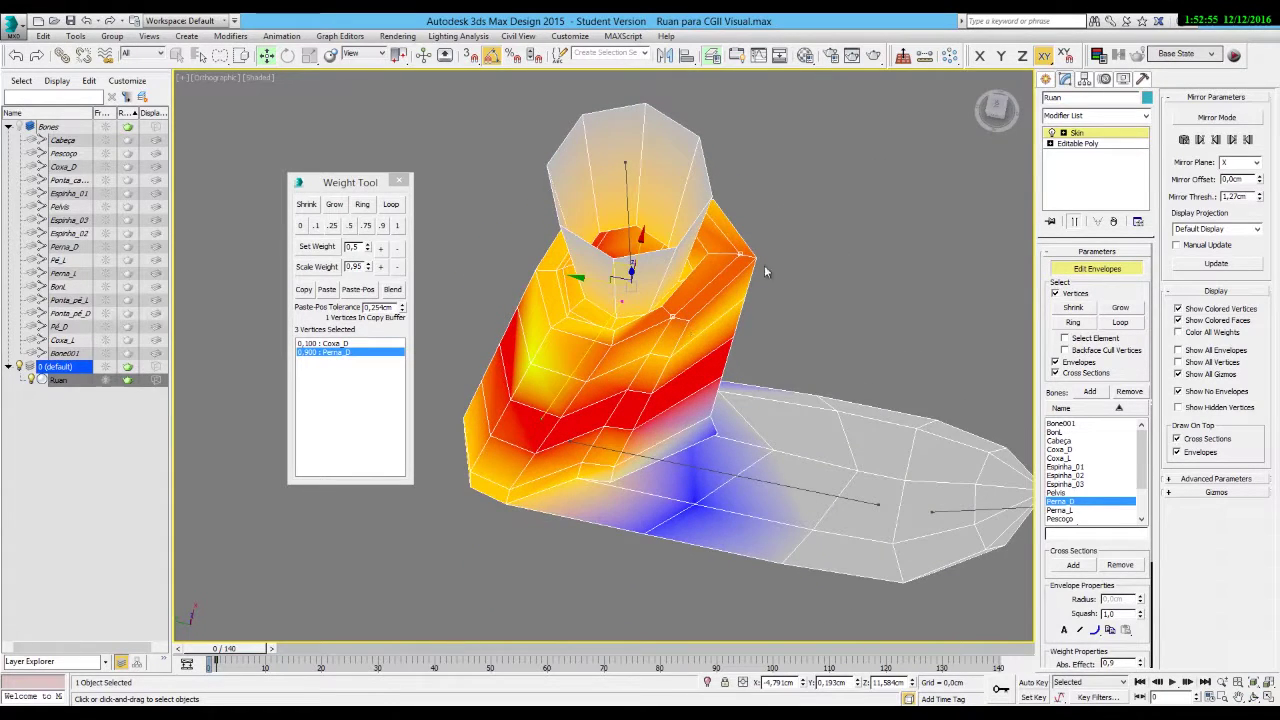
# Extend the selection to the full vertex loop around the knee opening and set its Perna_D weight to 0.9.
pyautogui.click(1122, 323)
pyautogui.click(381, 226)
pyautogui.keyDown('alt'); pyautogui.moveTo(613, 340); pyautogui.dragTo(588, 350, button='middle'); pyautogui.keyUp('alt')
pyautogui.scroll(2, 620, 340)
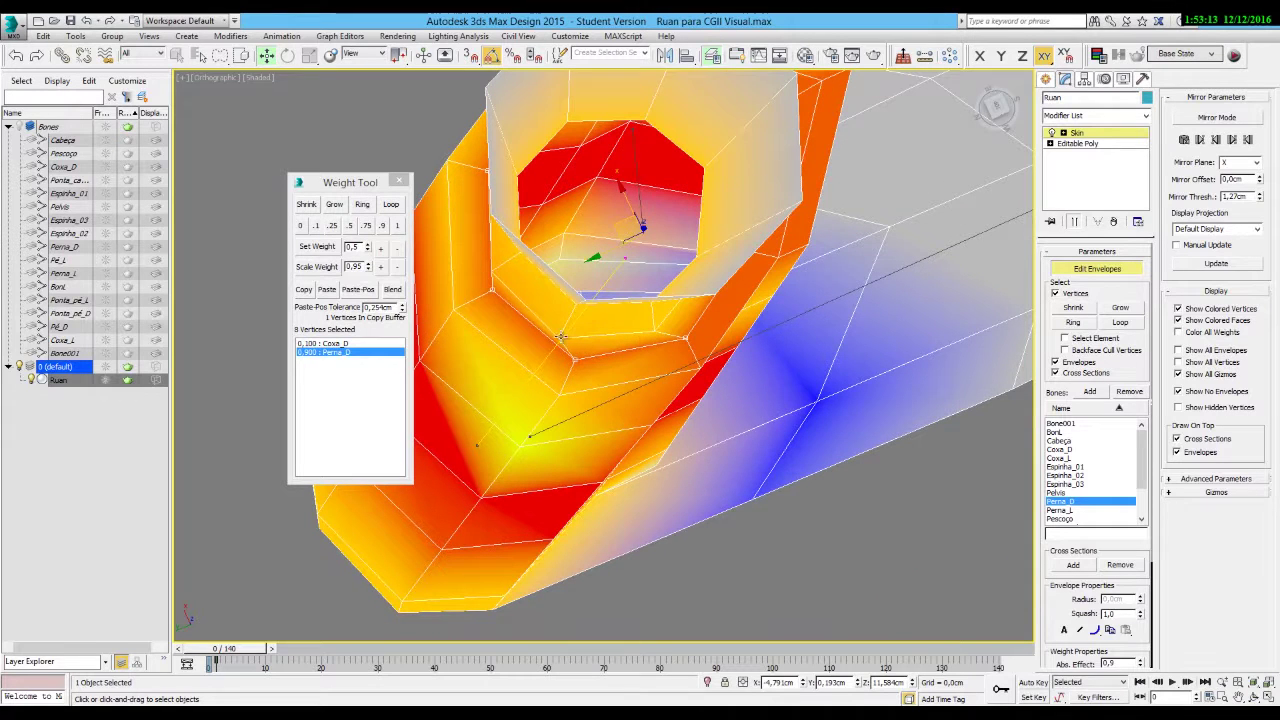
# Add the outer vertices around the knee rim to the selection and set their Perna_D weight to 0.9.
pyautogui.click(1121, 323)
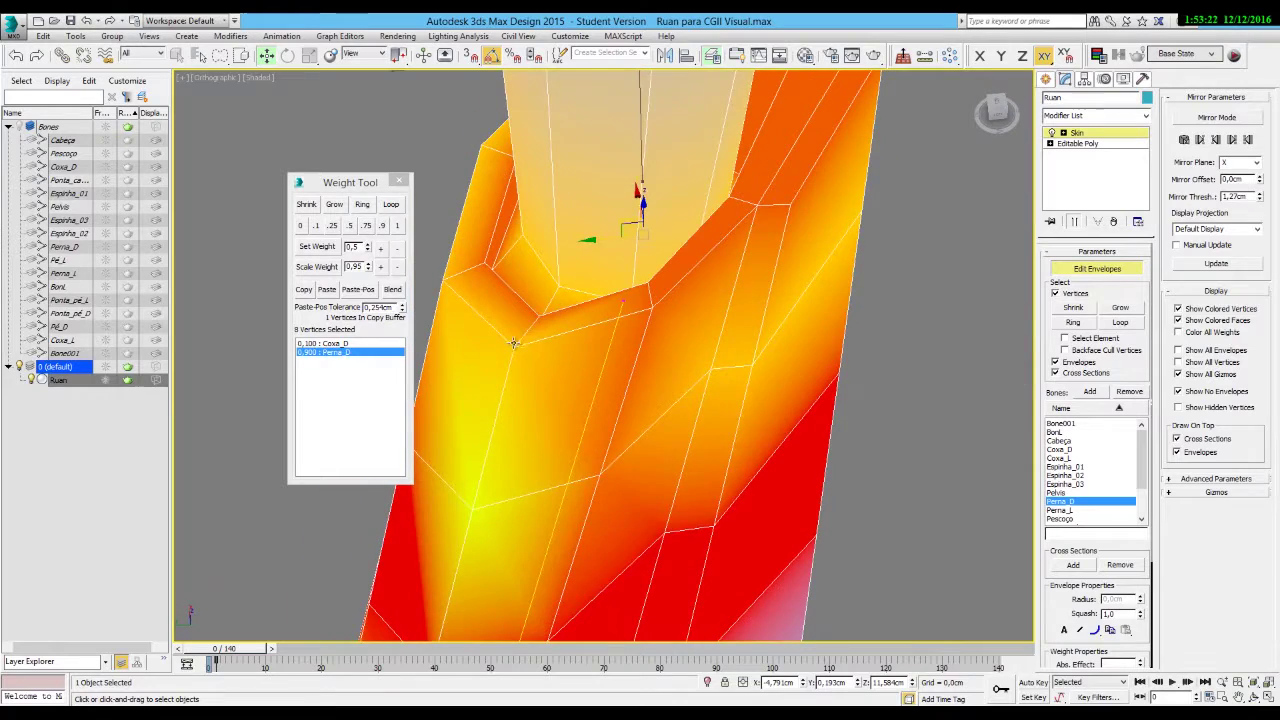
pyautogui.keyDown('ctrl'); pyautogui.click(440, 281); pyautogui.keyUp('ctrl')
pyautogui.scroll(-3, 760, 321)
pyautogui.keyDown('alt'); pyautogui.moveTo(760, 321); pyautogui.dragTo(757, 370, button='middle'); pyautogui.keyUp('alt')
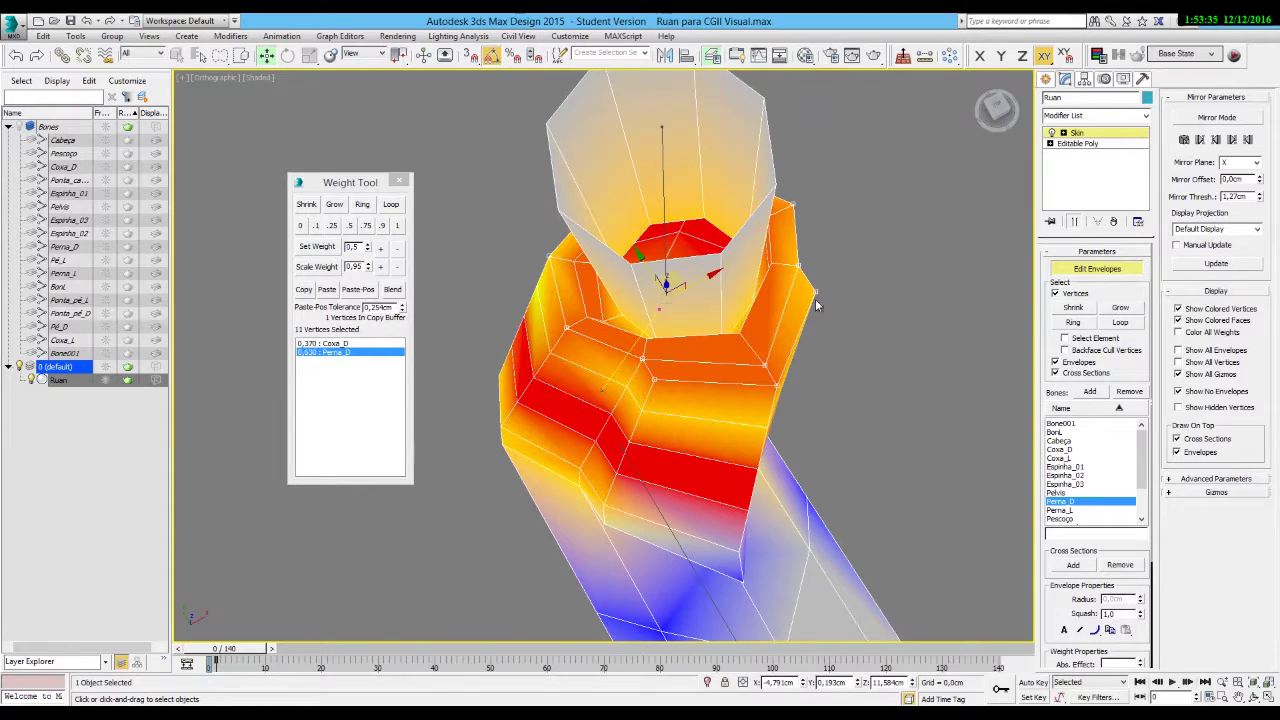
pyautogui.click(383, 226)
# Select the vertex loop just below the knee rim and set its Perna_D weight to 0.9.
pyautogui.moveTo(690, 370)
pyautogui.keyDown('alt'); pyautogui.mouseDown(button='middle')
pyautogui.moveTo(836, 289)
pyautogui.moveTo(771, 381)
pyautogui.moveTo(760, 366)
pyautogui.moveTo(674, 363)
pyautogui.mouseUp(button='middle'); pyautogui.keyUp('alt')
pyautogui.click(672, 398)
pyautogui.click(705, 411)
pyautogui.click(712, 400)
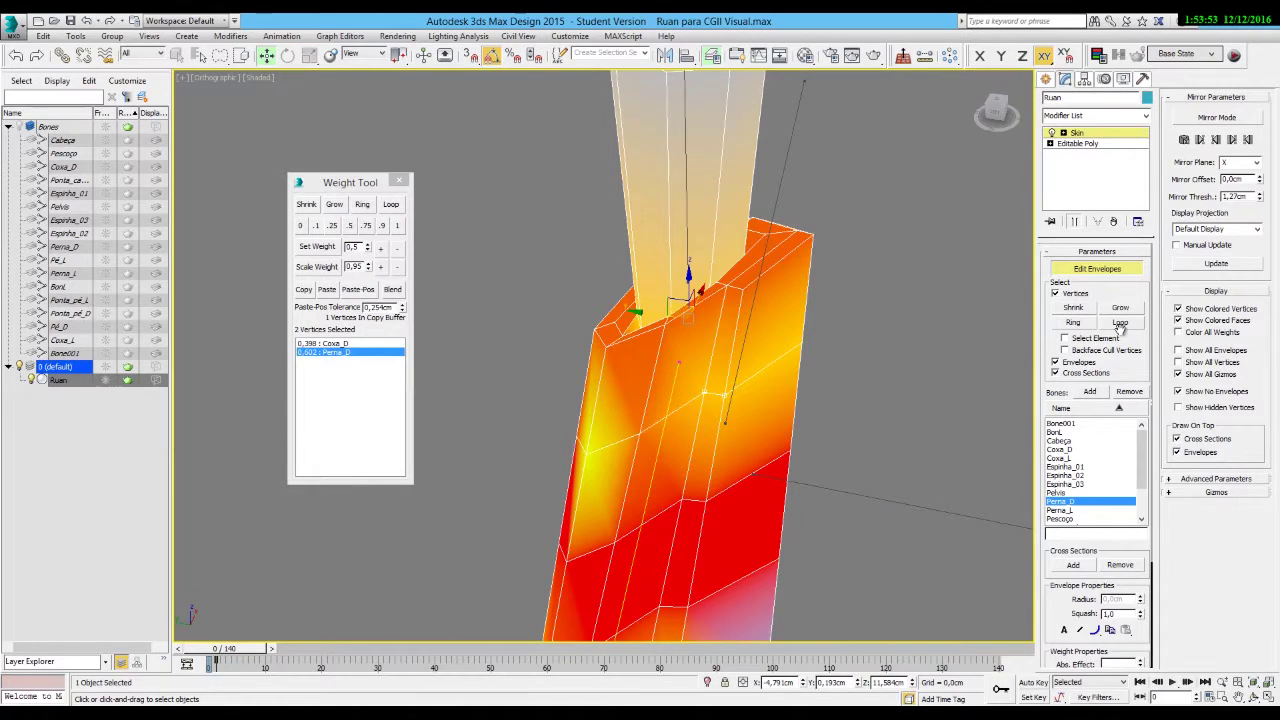
pyautogui.click(1120, 323)
pyautogui.click(383, 226)
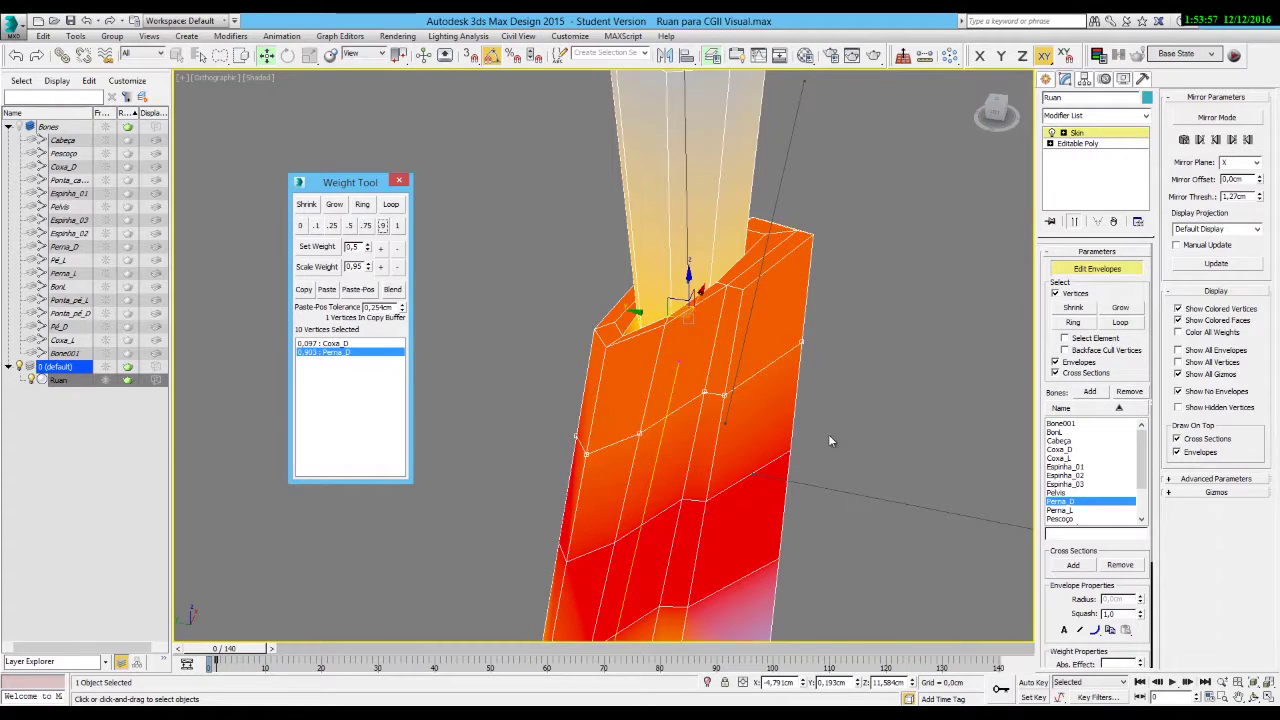
# Select the vertex loop around the lower shin just above the ankle and set its Perna_D weight to 0.9.
pyautogui.keyDown('alt'); pyautogui.moveTo(828, 434); pyautogui.dragTo(828, 403, button='middle'); pyautogui.keyUp('alt')
pyautogui.click(778, 540)
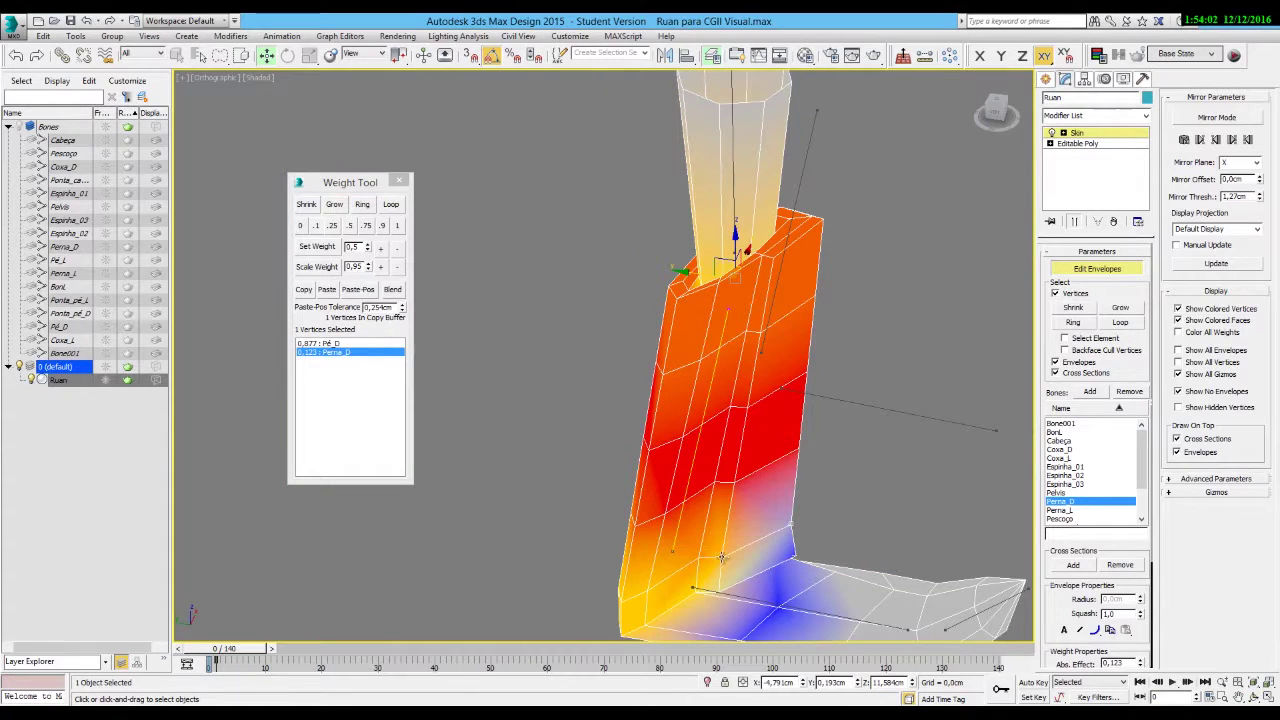
pyautogui.click(383, 226)
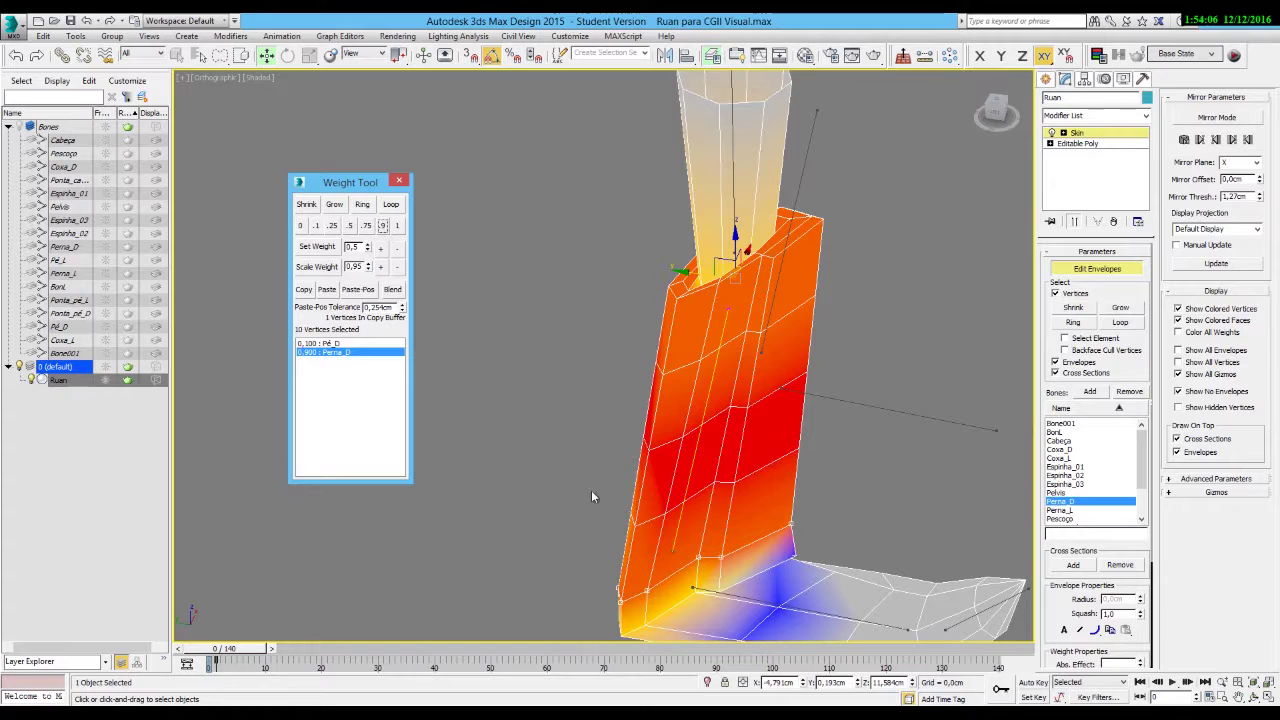
# Select the next vertex loop up the shin from the ankle loop and set its Perna_D weight to 0.9.
pyautogui.moveTo(624, 524); pyautogui.dragTo(760, 502)
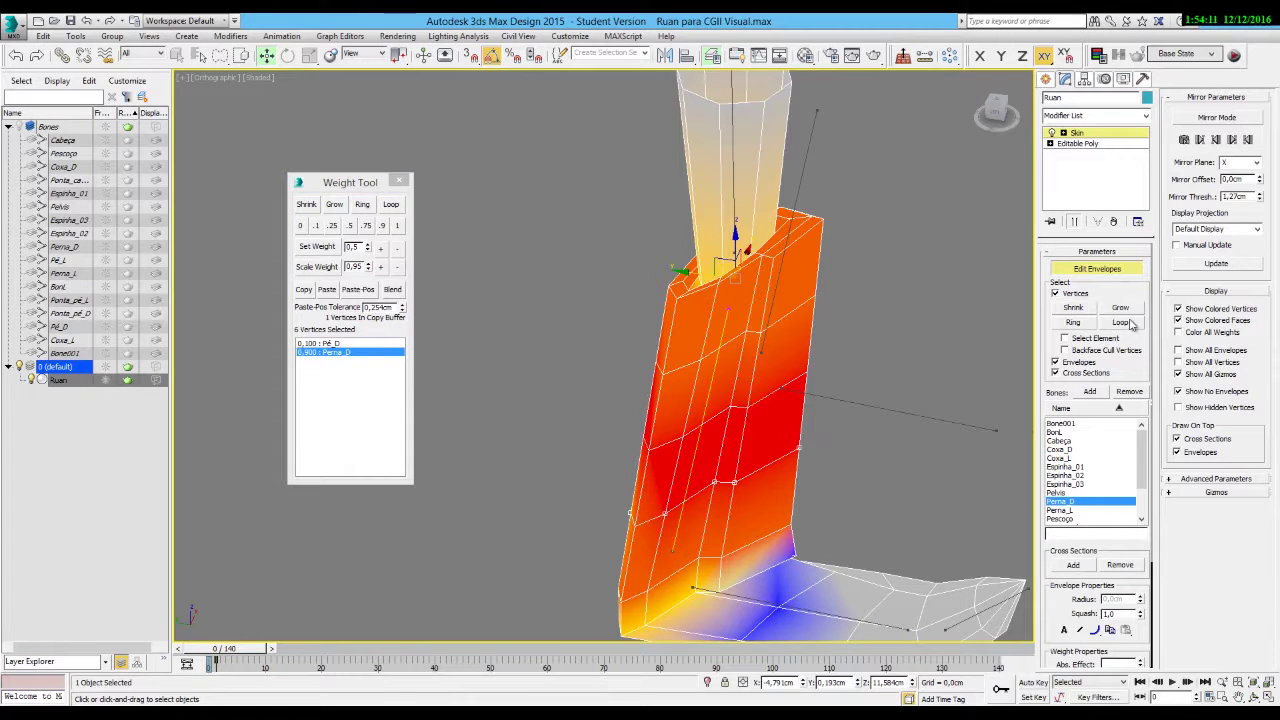
pyautogui.click(385, 226)
pyautogui.keyDown('alt'); pyautogui.moveTo(830, 425); pyautogui.dragTo(811, 451, button='middle'); pyautogui.keyUp('alt')
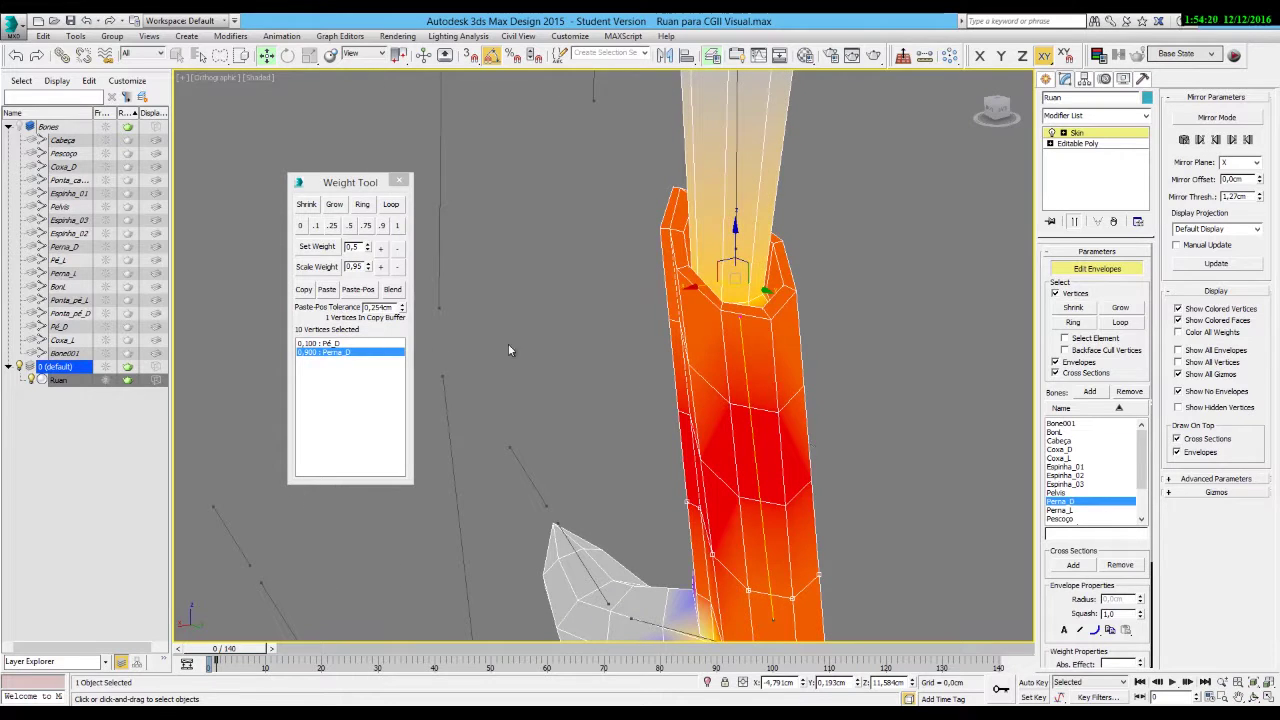
# Go to frame 48, select the Pé_D bone, and set the front ankle vertex's weight to 0.25.
pyautogui.moveTo(786, 505); pyautogui.dragTo(788, 398, button='middle')
pyautogui.keyDown('alt'); pyautogui.moveTo(365, 620); pyautogui.dragTo(692, 535, button='middle'); pyautogui.keyUp('alt')
pyautogui.moveTo(243, 652); pyautogui.dragTo(499, 663)
pyautogui.press('w')
pyautogui.keyDown('alt'); pyautogui.moveTo(657, 594); pyautogui.dragTo(738, 480, button='middle'); pyautogui.keyUp('alt')
pyautogui.click(752, 510)
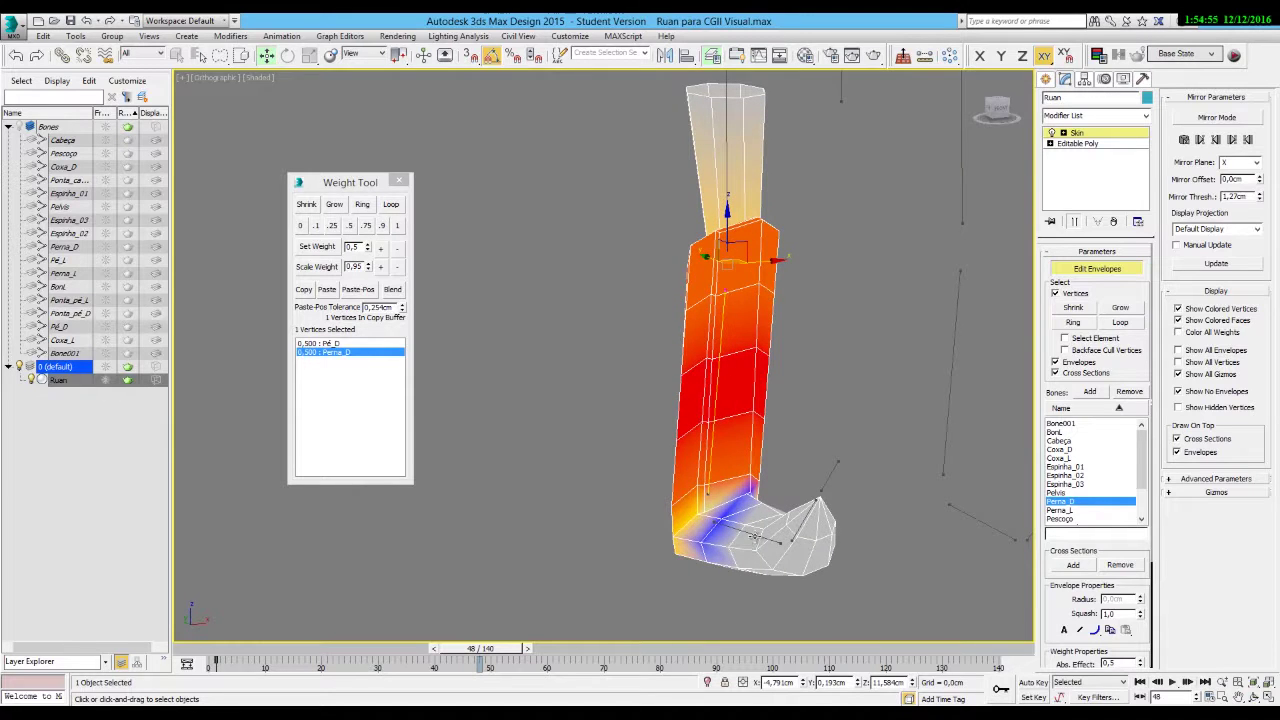
pyautogui.click(750, 475)
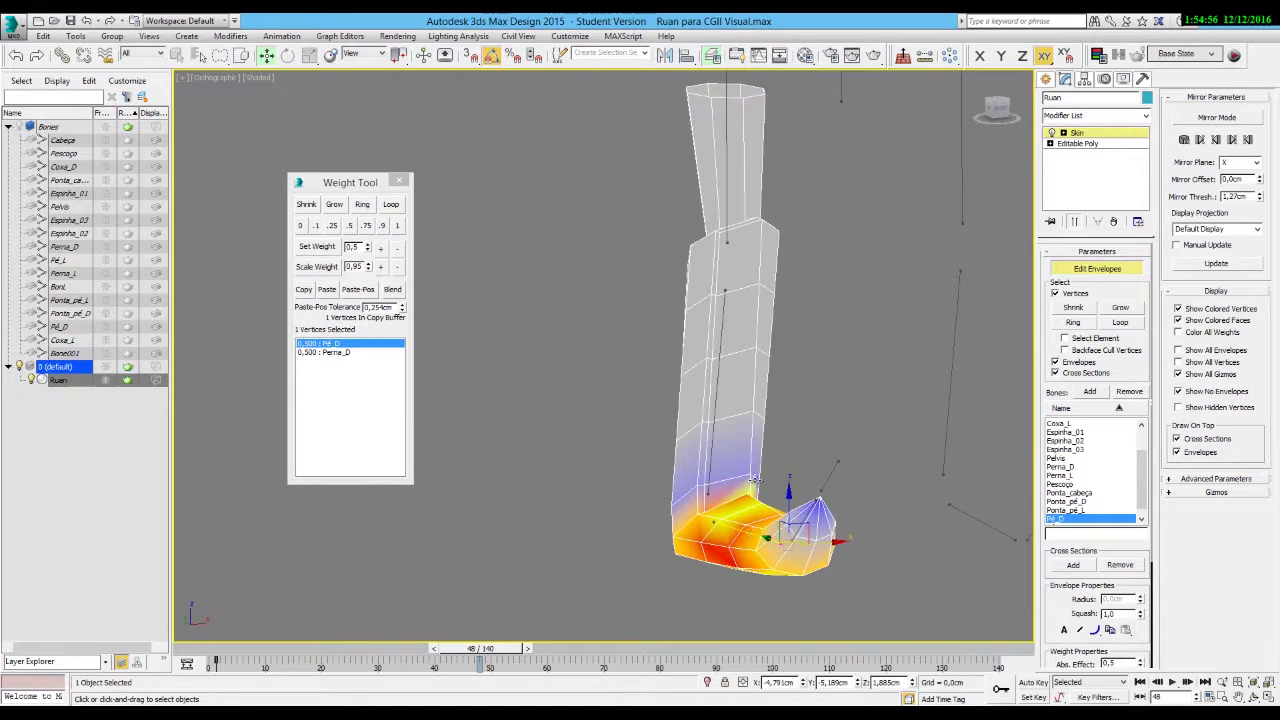
pyautogui.click(334, 226)
# Select the two vertices flanking the front of the ankle and set their Pé_D weight to 0.25.
pyautogui.keyDown('alt'); pyautogui.moveTo(770, 505); pyautogui.dragTo(750, 500, button='middle'); pyautogui.keyUp('alt')
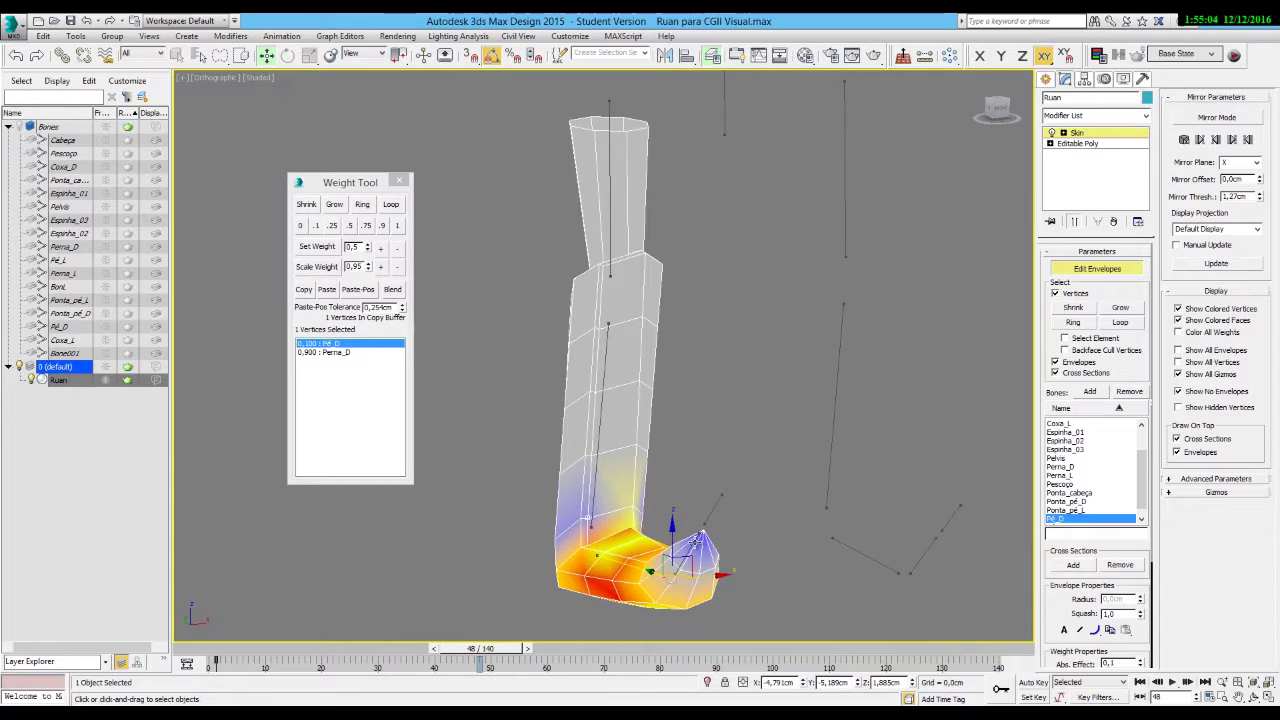
pyautogui.scroll(5, 740, 481)
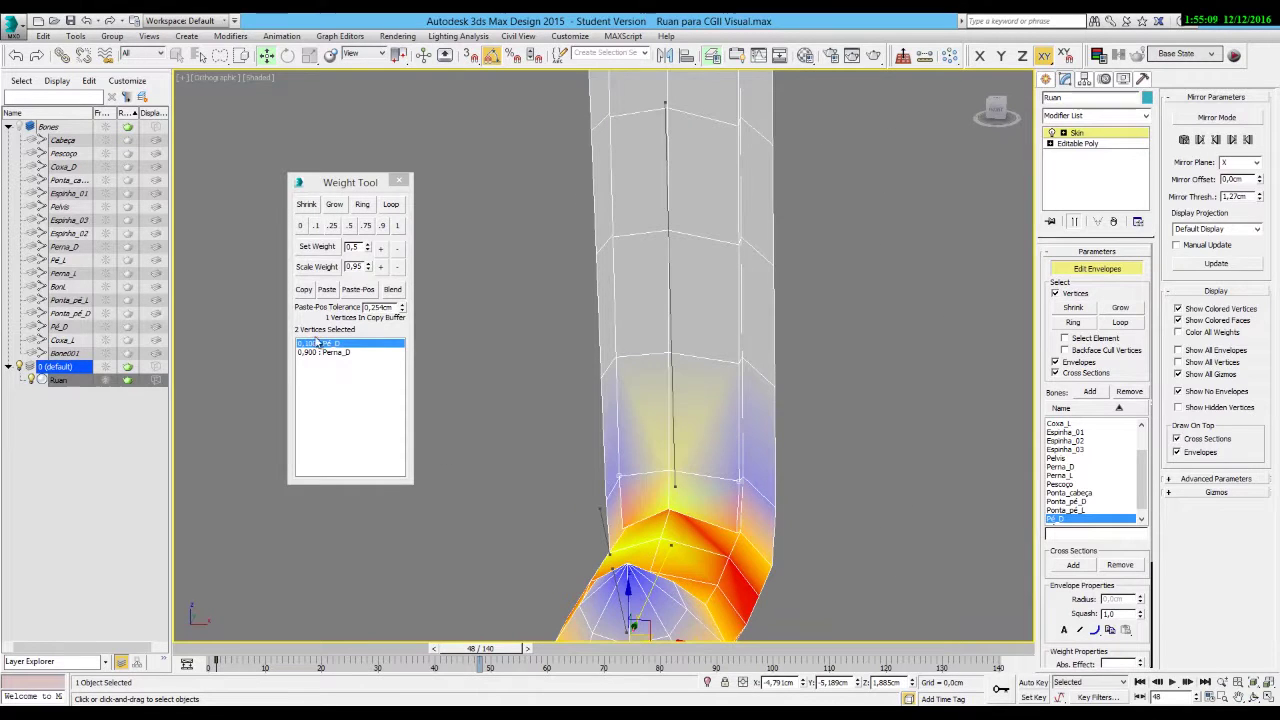
pyautogui.click(332, 226)
pyautogui.keyDown('alt'); pyautogui.moveTo(518, 528); pyautogui.dragTo(604, 561, button='middle'); pyautogui.keyUp('alt')
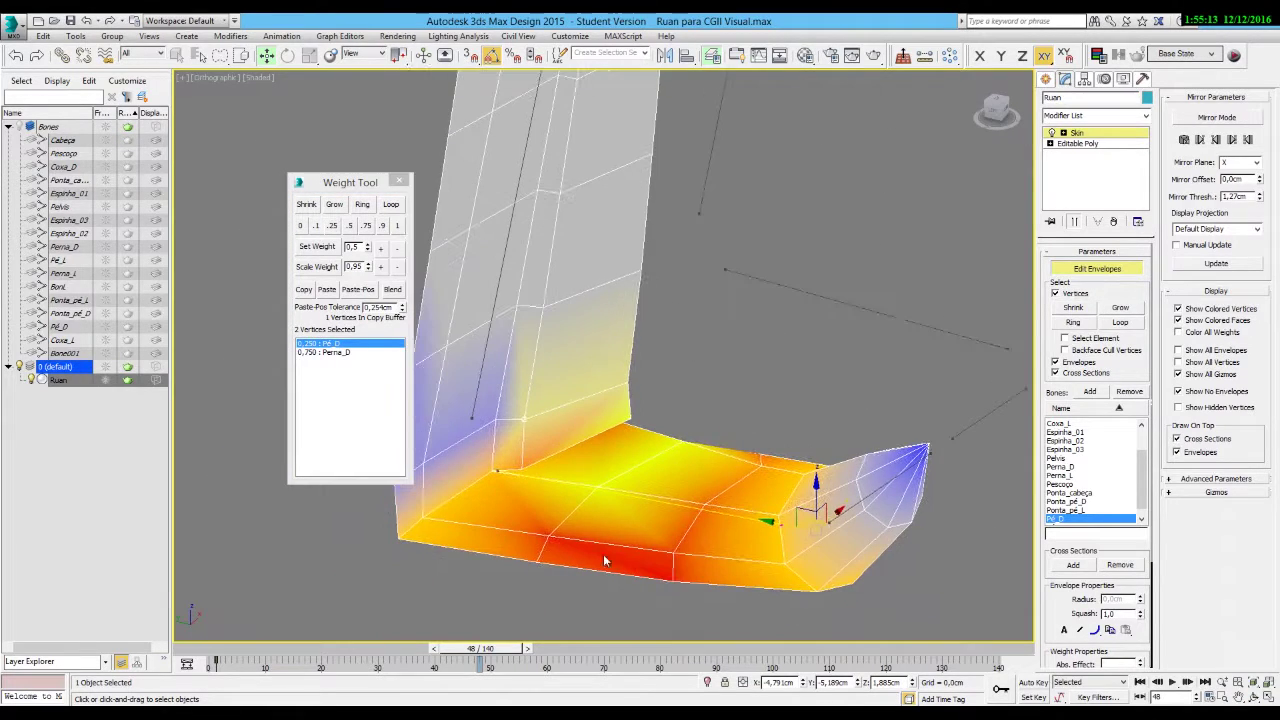
# Go to frame 49, select the Ponta_pé_D bone, and set the toe tip vertices' weight to 1.
pyautogui.moveTo(480, 650)
pyautogui.mouseDown()
pyautogui.moveTo(450, 650)
pyautogui.moveTo(486, 650)
pyautogui.mouseUp()
pyautogui.keyDown('alt'); pyautogui.moveTo(668, 395); pyautogui.dragTo(800, 420, button='middle'); pyautogui.keyUp('alt')
pyautogui.click(871, 437)
pyautogui.keyDown('alt'); pyautogui.moveTo(849, 494); pyautogui.dragTo(840, 415, button='middle'); pyautogui.keyUp('alt')
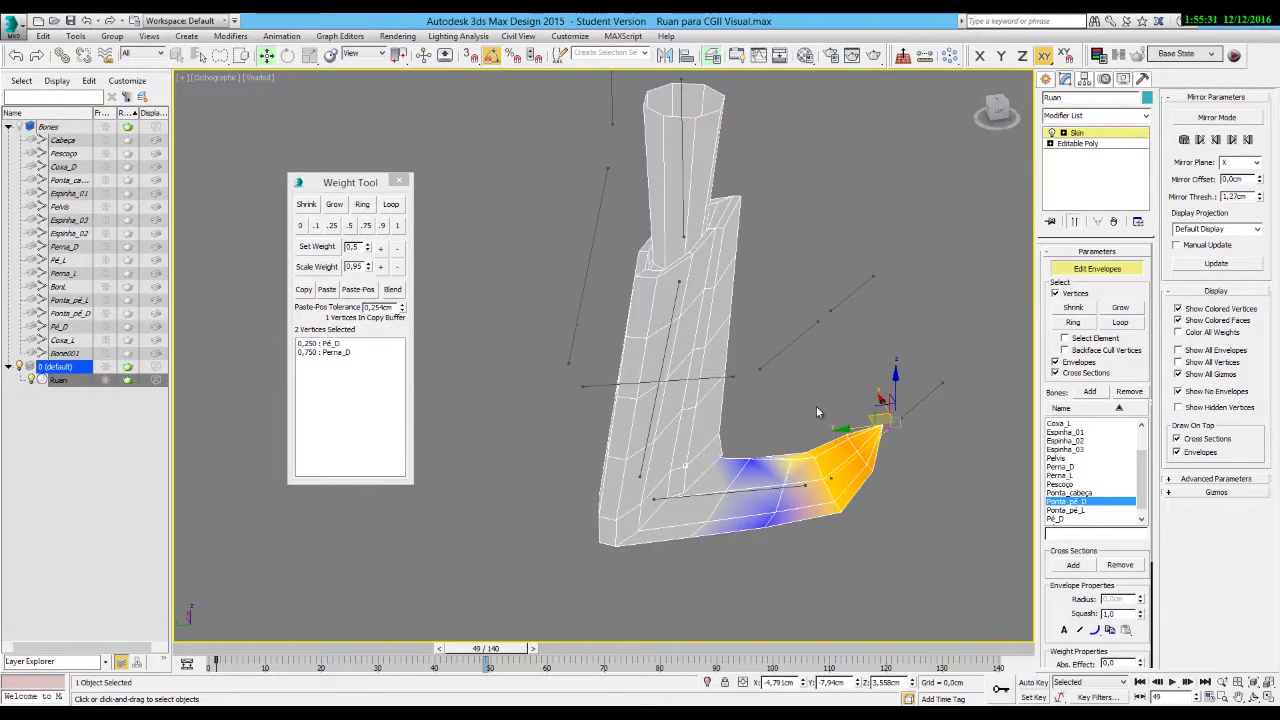
pyautogui.moveTo(896, 491); pyautogui.dragTo(800, 488)
pyautogui.click(397, 226)
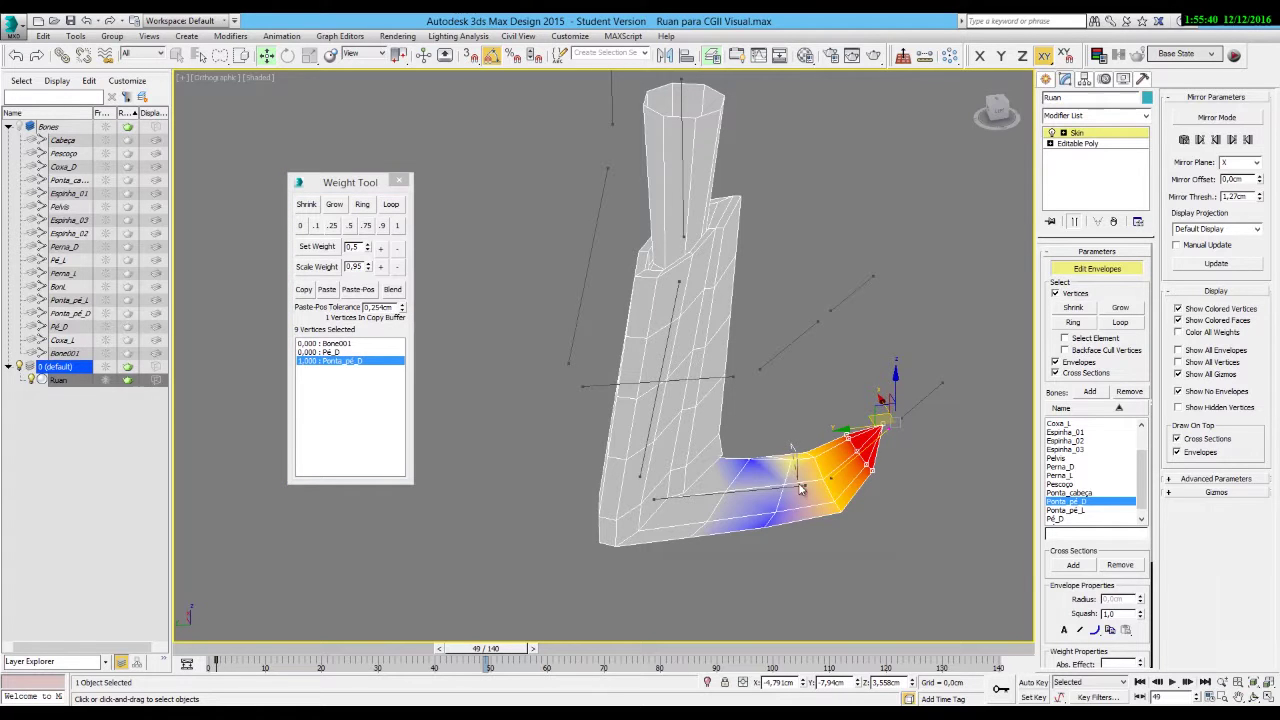
# Select the Pé_D bone and set the vertices around the middle of the foot to a weight of 1.
pyautogui.moveTo(747, 447); pyautogui.dragTo(765, 490)
pyautogui.click(765, 490)
pyautogui.moveTo(477, 409)
pyautogui.keyDown('alt'); pyautogui.mouseDown(button='middle')
pyautogui.moveTo(740, 430)
pyautogui.moveTo(490, 418)
pyautogui.mouseUp(button='middle'); pyautogui.keyUp('alt')
pyautogui.keyDown('alt'); pyautogui.moveTo(760, 470); pyautogui.dragTo(1013, 466, button='middle'); pyautogui.keyUp('alt')
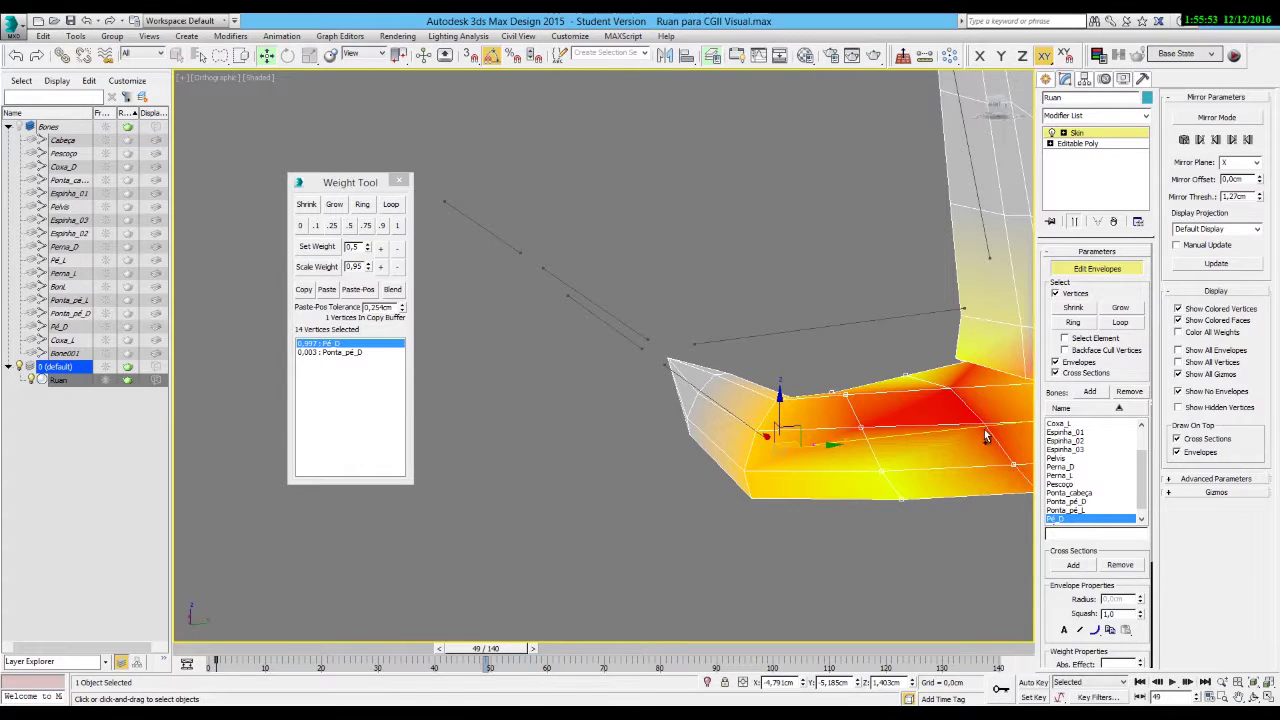
pyautogui.click(397, 225)
# Go to frame 20, select the vertex loop across the foot just behind the toe section, and set its Pé_D weight to 0.9.
pyautogui.keyDown('alt'); pyautogui.moveTo(940, 408); pyautogui.dragTo(800, 480, button='middle'); pyautogui.keyUp('alt')
pyautogui.moveTo(513, 651); pyautogui.dragTo(326, 651)
pyautogui.keyDown('alt'); pyautogui.moveTo(731, 517); pyautogui.dragTo(650, 545, button='middle'); pyautogui.keyUp('alt')
pyautogui.moveTo(320, 650)
pyautogui.mouseDown()
pyautogui.moveTo(309, 650)
pyautogui.moveTo(320, 650)
pyautogui.mouseUp()
pyautogui.press('w')
pyautogui.click(766, 529)
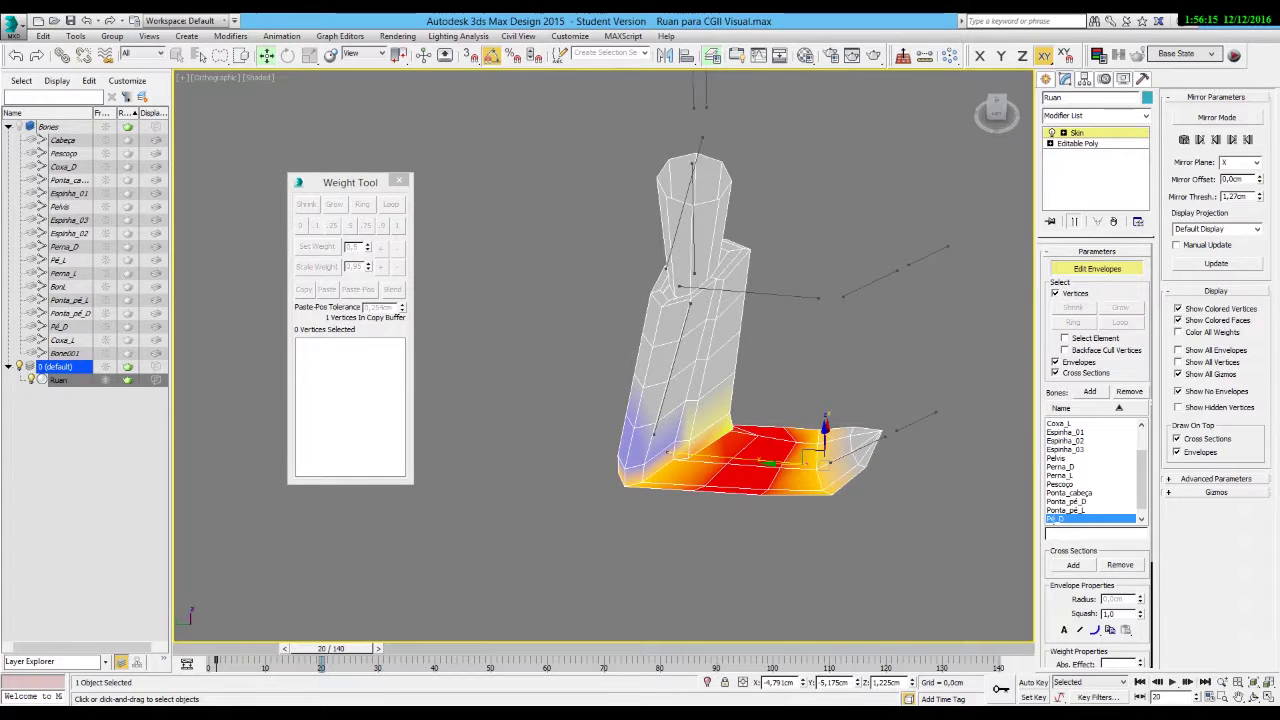
pyautogui.keyDown('alt'); pyautogui.moveTo(850, 348); pyautogui.dragTo(793, 433, button='middle'); pyautogui.keyUp('alt')
pyautogui.moveTo(795, 462); pyautogui.dragTo(760, 505)
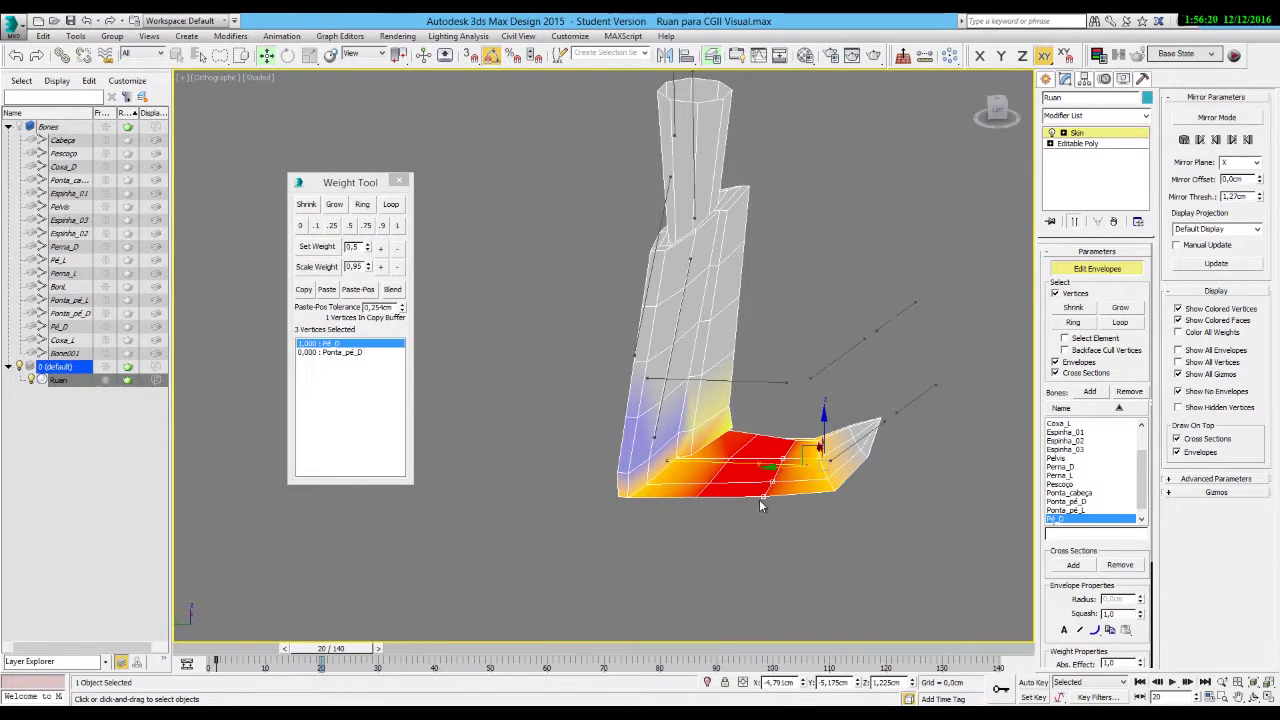
pyautogui.click(382, 226)
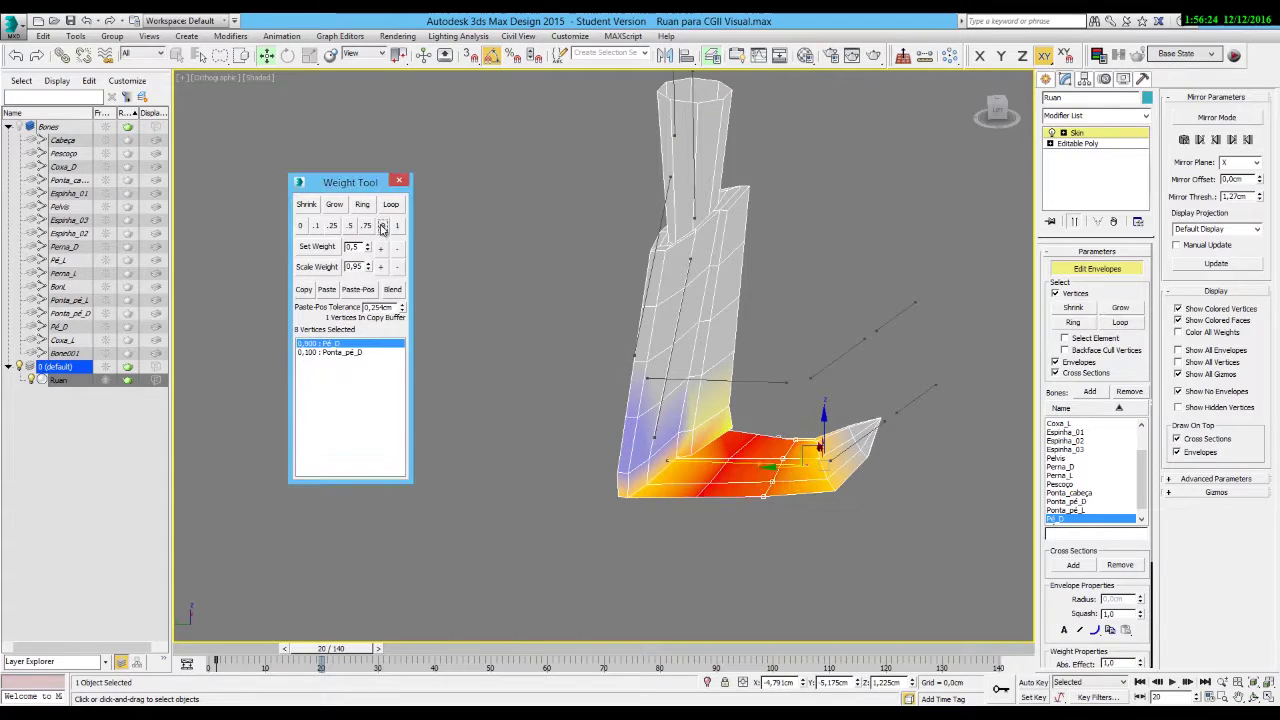
# Go to frame 63, move in on the knee opening, and select the Coxa_D thigh bone.
pyautogui.moveTo(310, 650); pyautogui.dragTo(263, 653)
pyautogui.press('w')
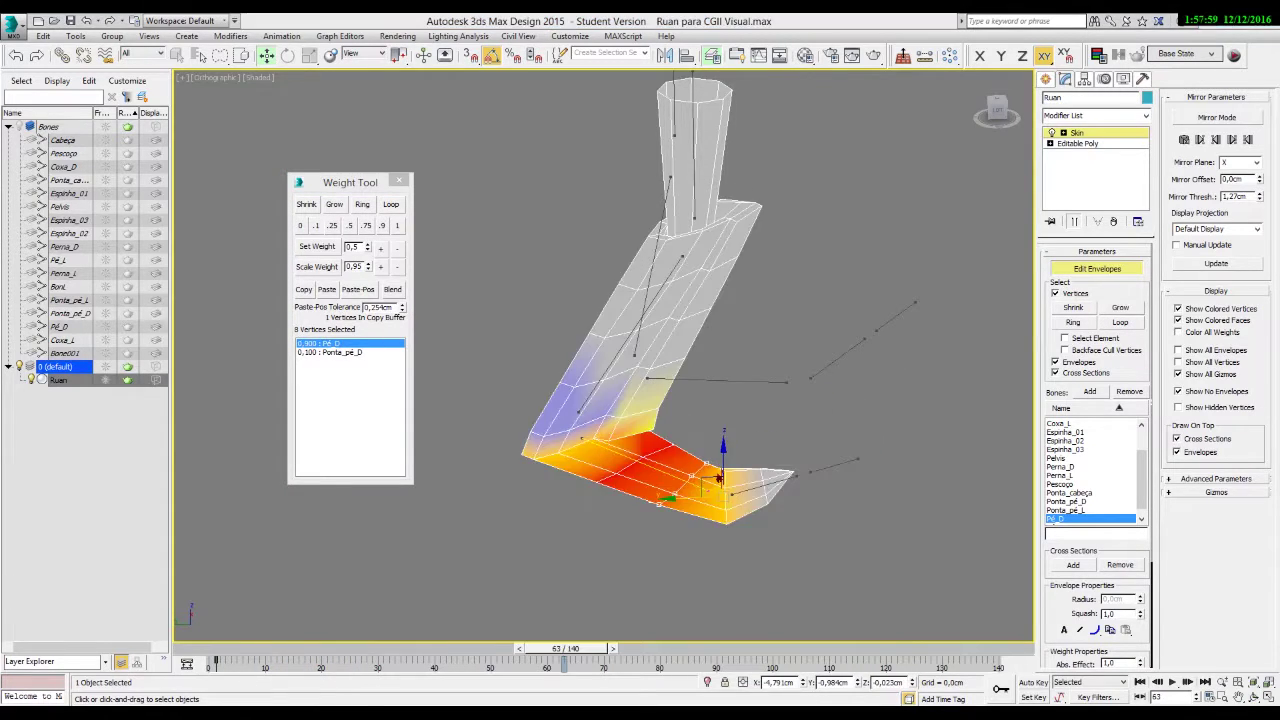
pyautogui.keyDown('alt'); pyautogui.moveTo(855, 204); pyautogui.dragTo(781, 273, button='middle'); pyautogui.keyUp('alt')
pyautogui.scroll(8, 781, 273)
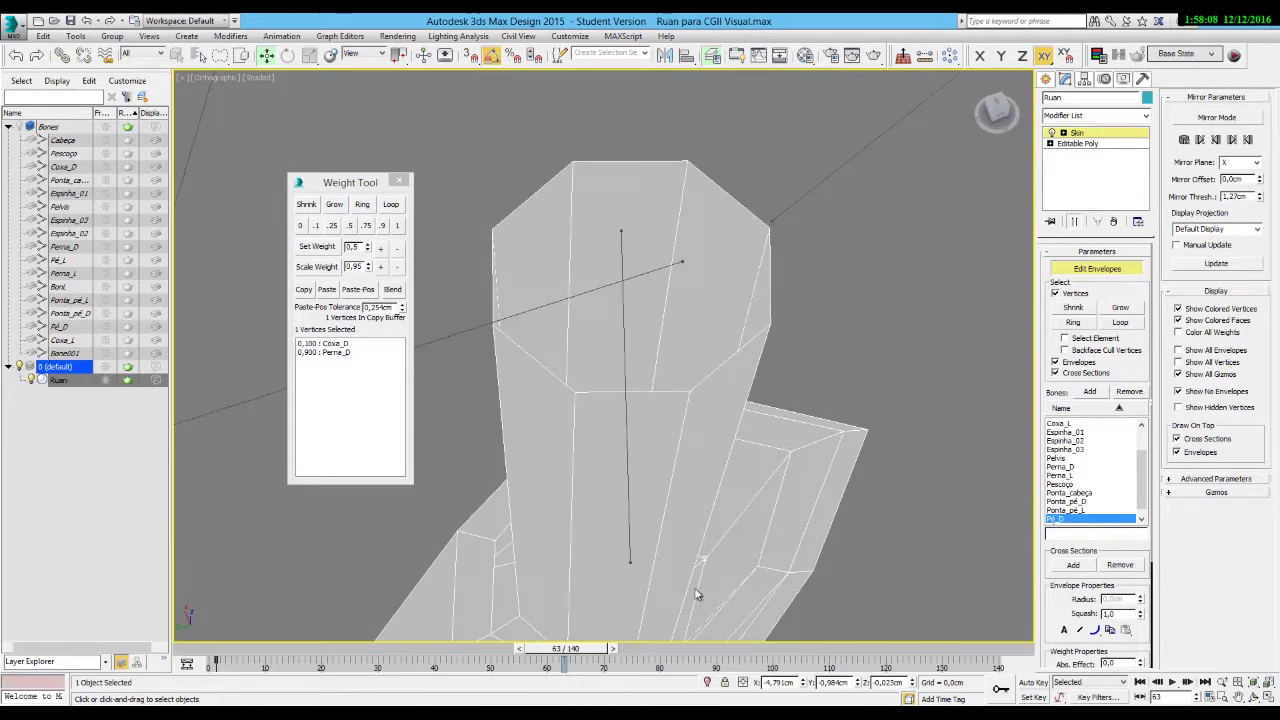
pyautogui.click(688, 549)
pyautogui.keyDown('alt'); pyautogui.moveTo(688, 549); pyautogui.dragTo(632, 363, button='middle'); pyautogui.keyUp('alt')
pyautogui.click(632, 362)
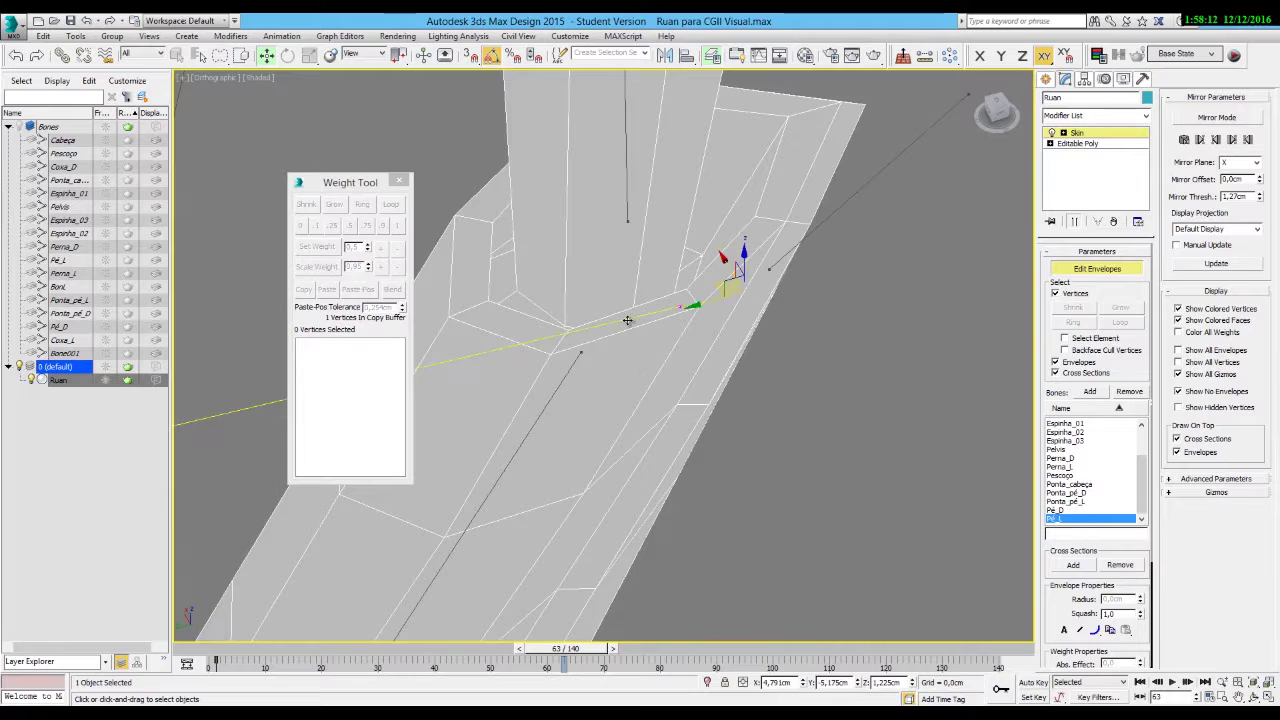
pyautogui.scroll(3, 632, 360)
pyautogui.keyDown('alt'); pyautogui.moveTo(648, 444); pyautogui.dragTo(673, 575, button='middle'); pyautogui.keyUp('alt')
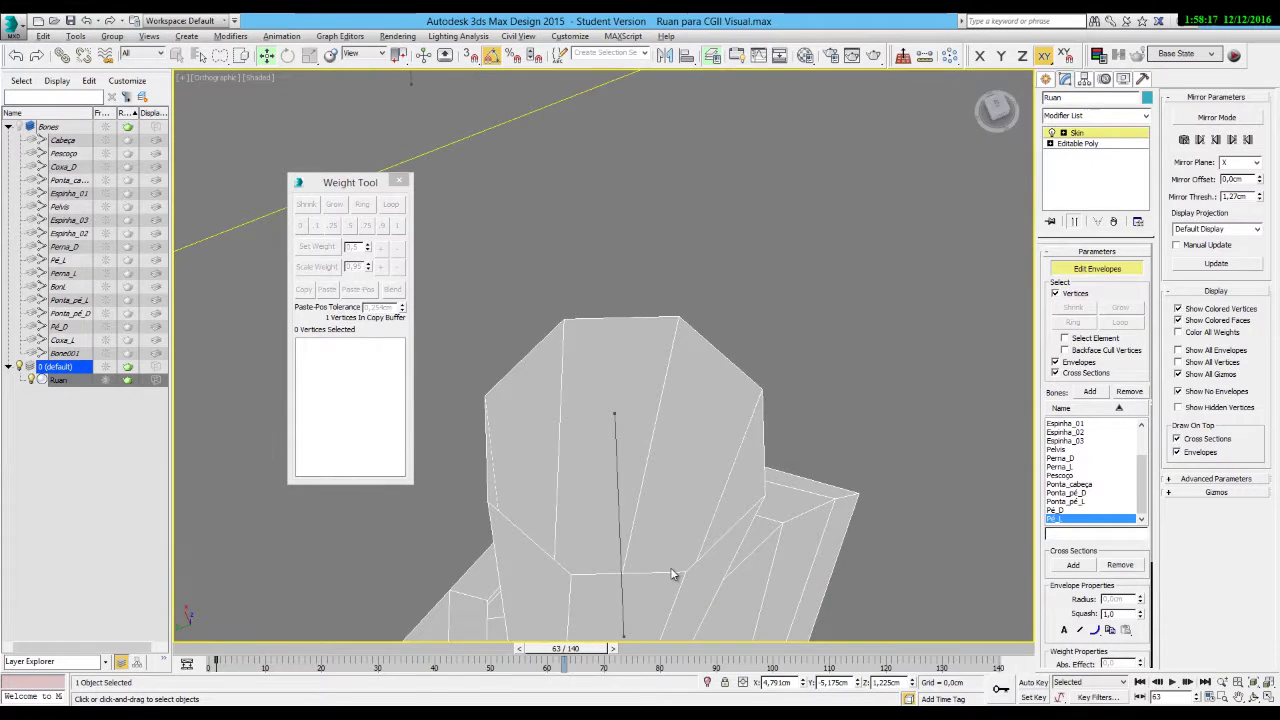
pyautogui.click(619, 528)
pyautogui.scroll(4, 640, 540)
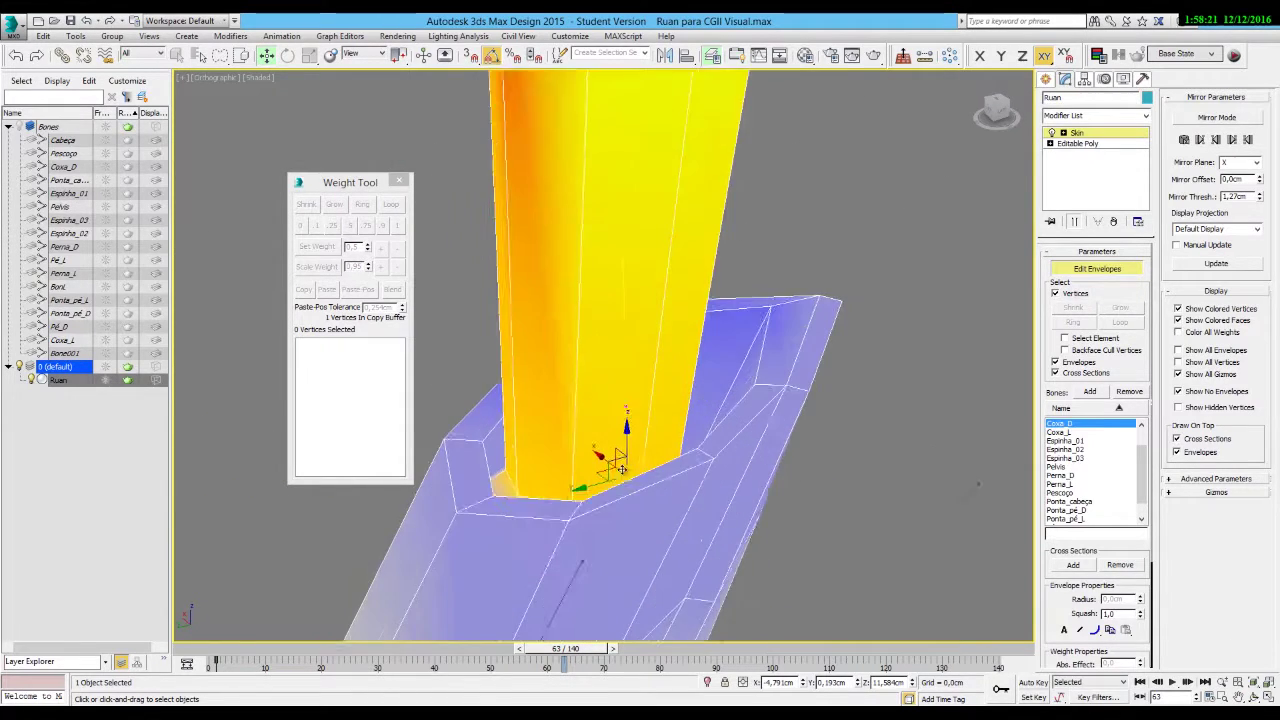
# Select vertices inside the knee opening, extend them to the full loop, and set its Coxa_D weight to 0.5.
pyautogui.keyDown('alt'); pyautogui.moveTo(626, 456); pyautogui.dragTo(720, 534, button='middle'); pyautogui.keyUp('alt')
pyautogui.click(703, 541)
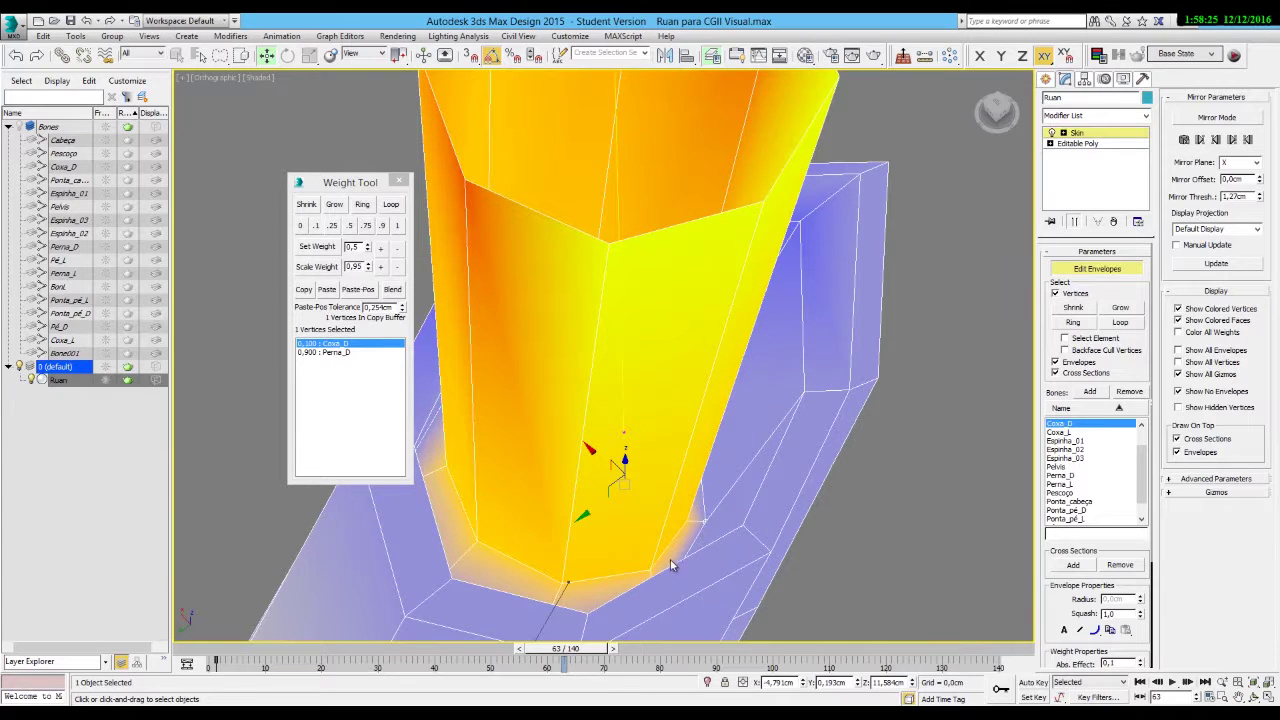
pyautogui.scroll(-2, 688, 563)
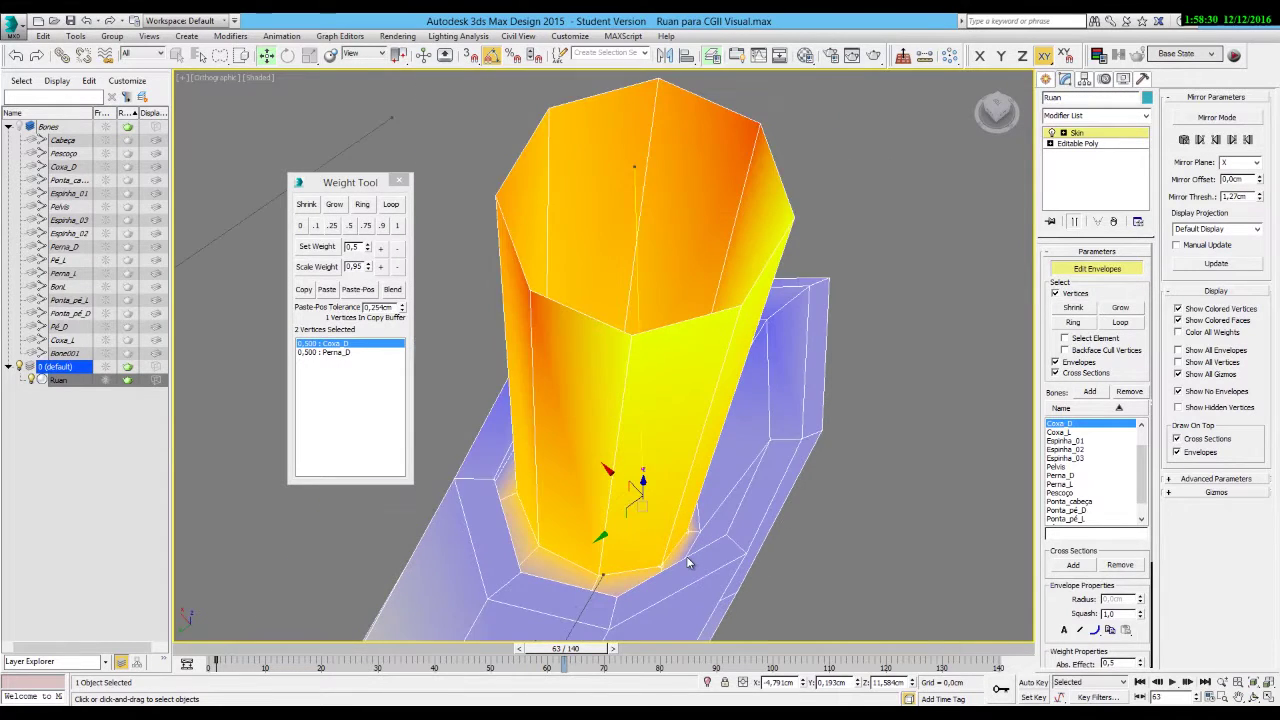
pyautogui.scroll(-2, 688, 563)
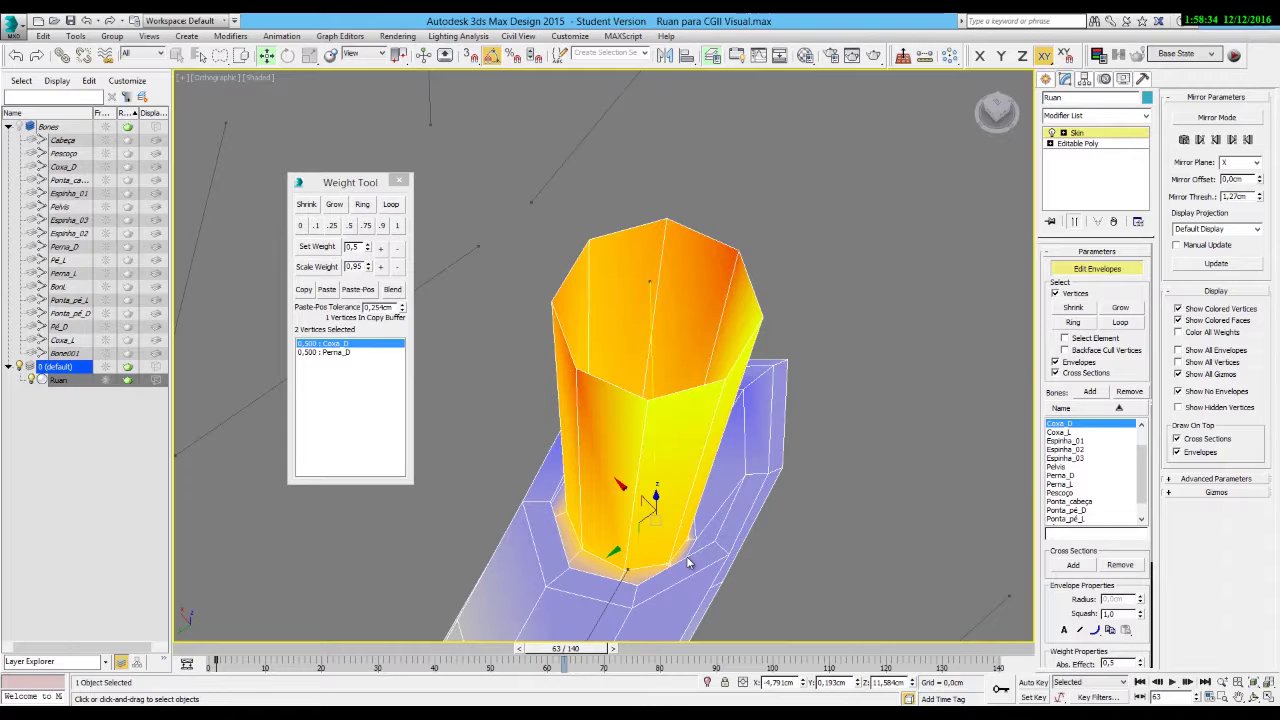
pyautogui.keyDown('alt'); pyautogui.moveTo(672, 583); pyautogui.dragTo(678, 491, button='middle'); pyautogui.keyUp('alt')
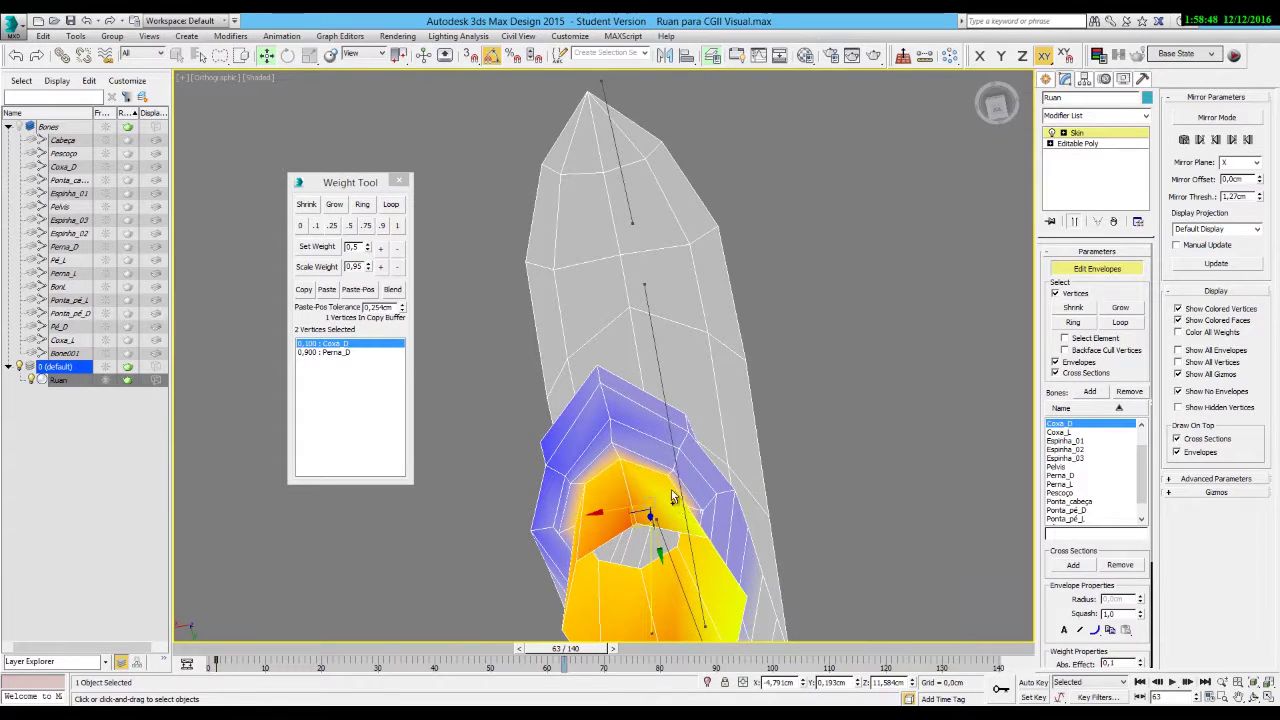
pyautogui.click(350, 226)
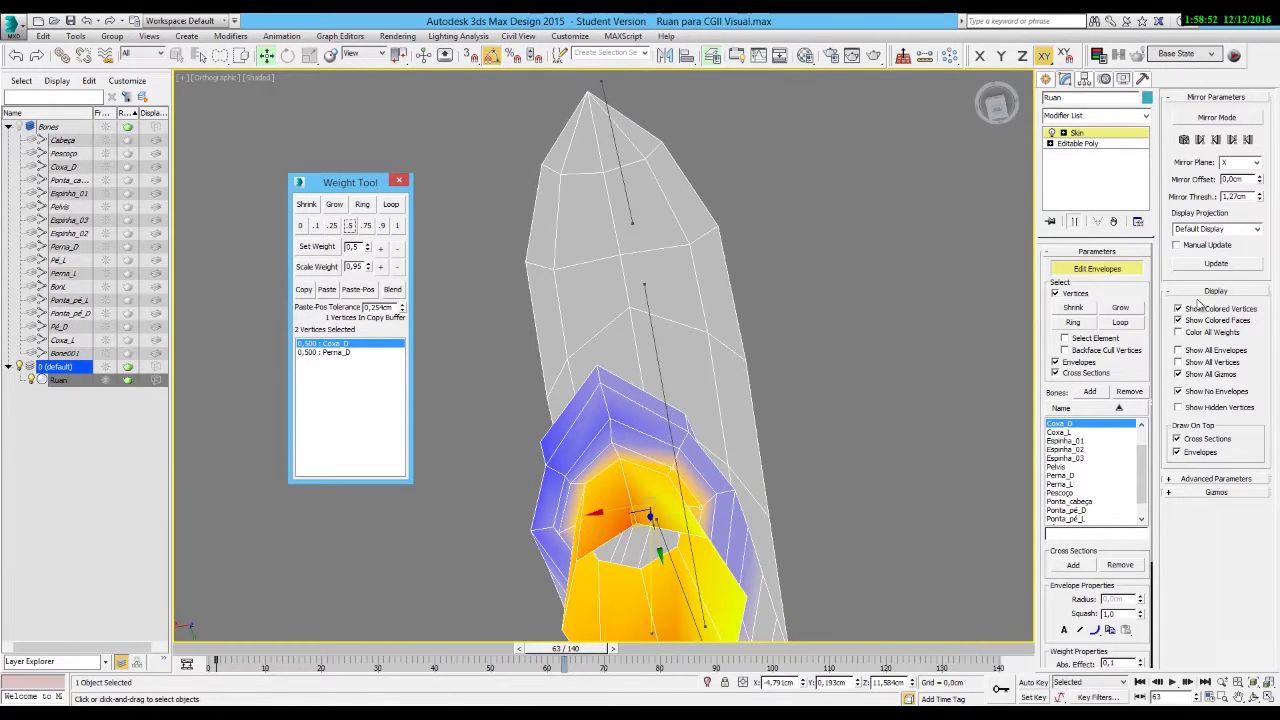
pyautogui.click(1134, 324)
pyautogui.click(350, 226)
pyautogui.keyDown('alt'); pyautogui.moveTo(460, 400); pyautogui.dragTo(600, 527, button='middle'); pyautogui.keyUp('alt')
# At frame 62, set the Coxa_D weight of the two inner vertex loops of the knee opening to 0.25.
pyautogui.moveTo(563, 660)
pyautogui.mouseDown()
pyautogui.moveTo(547, 664)
pyautogui.moveTo(595, 664)
pyautogui.moveTo(557, 664)
pyautogui.mouseUp()
pyautogui.scroll(5, 613, 590)
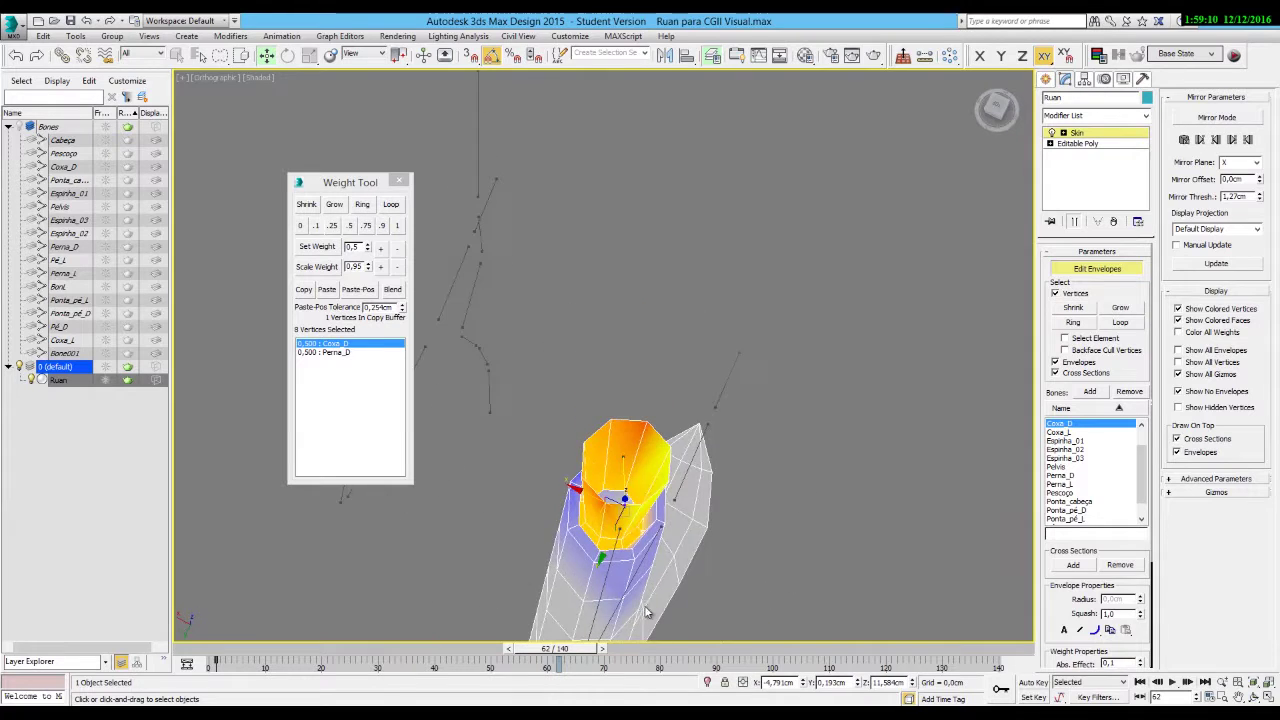
pyautogui.press('F3')
pyautogui.press('F3')
pyautogui.keyDown('ctrl'); pyautogui.click(580, 436); pyautogui.keyUp('ctrl')
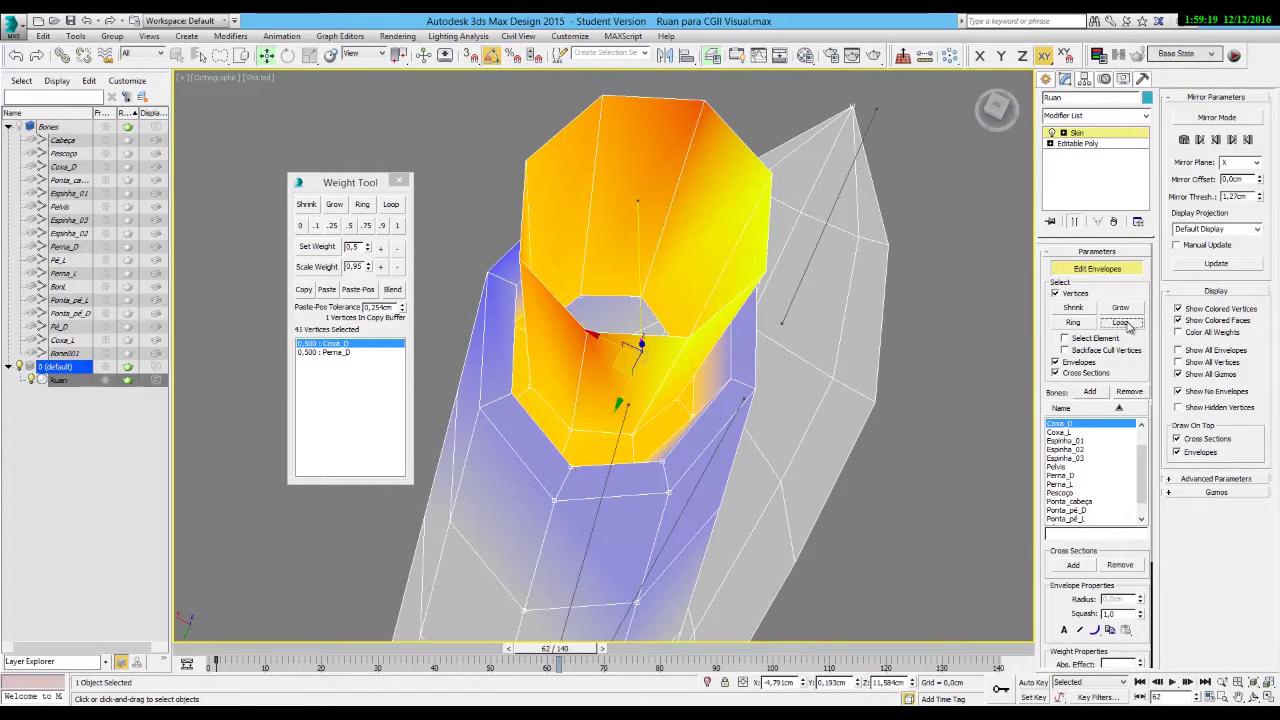
pyautogui.click(591, 452)
pyautogui.click(584, 468)
pyautogui.press('F3')
pyautogui.press('F3')
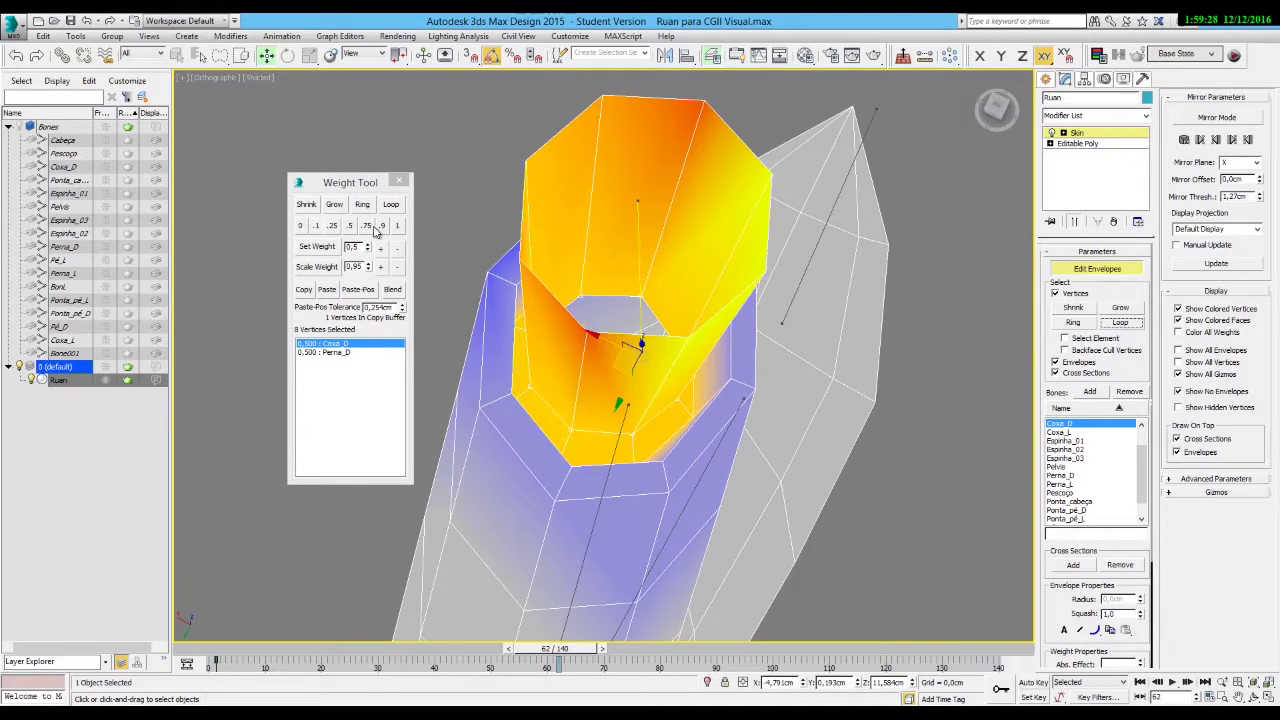
pyautogui.click(332, 226)
pyautogui.keyDown('alt'); pyautogui.moveTo(598, 455); pyautogui.dragTo(647, 308, button='middle'); pyautogui.keyUp('alt')
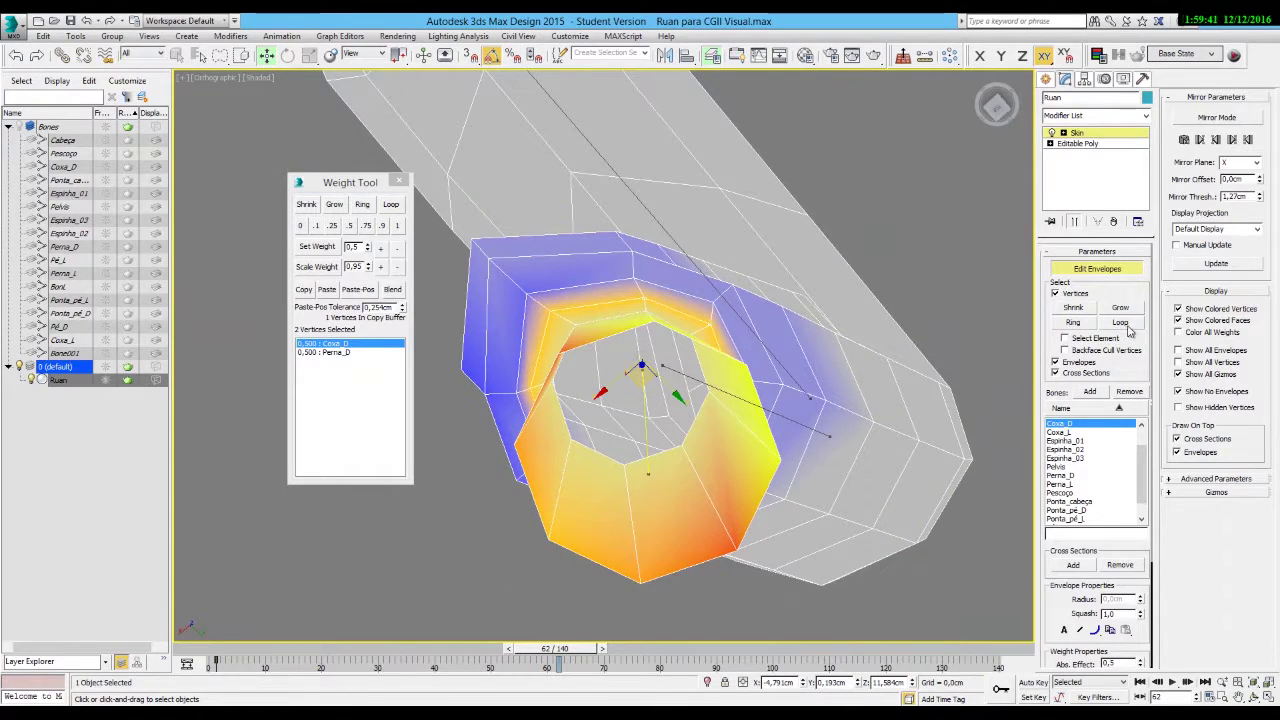
pyautogui.click(332, 226)
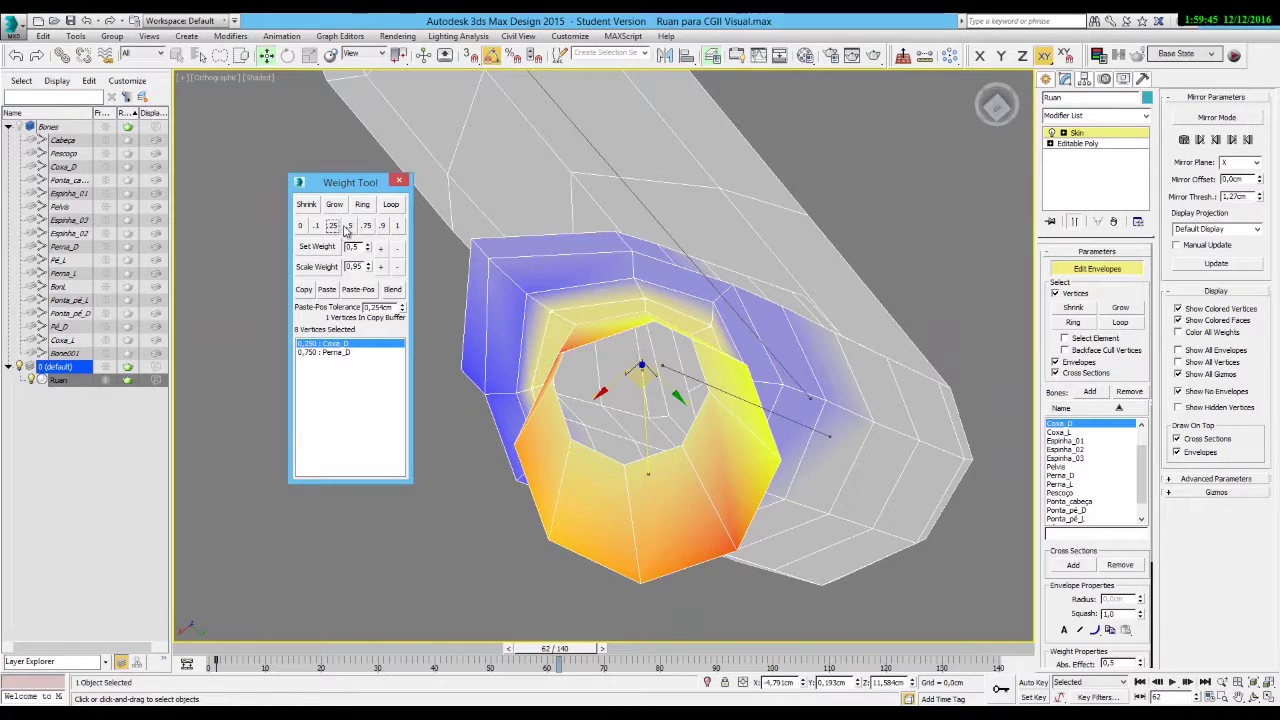
# Go to frame 61 and set the Coxa_D weight of the selected loop in the knee opening to 0.75.
pyautogui.keyDown('alt'); pyautogui.moveTo(631, 428); pyautogui.dragTo(676, 461, button='middle'); pyautogui.keyUp('alt')
pyautogui.moveTo(557, 648)
pyautogui.mouseDown()
pyautogui.moveTo(495, 655)
pyautogui.moveTo(578, 655)
pyautogui.moveTo(552, 652)
pyautogui.mouseUp()
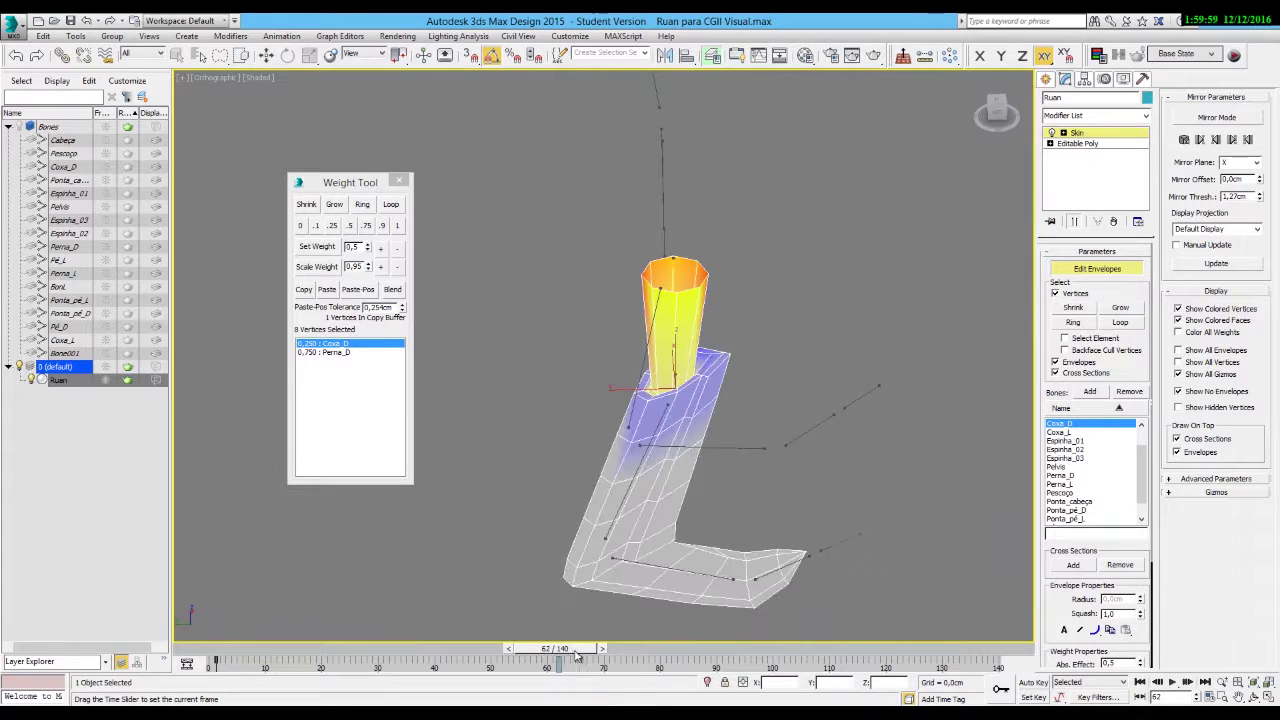
pyautogui.scroll(5, 666, 480)
pyautogui.keyDown('alt'); pyautogui.moveTo(659, 381); pyautogui.dragTo(689, 401, button='middle'); pyautogui.keyUp('alt')
pyautogui.click(367, 227)
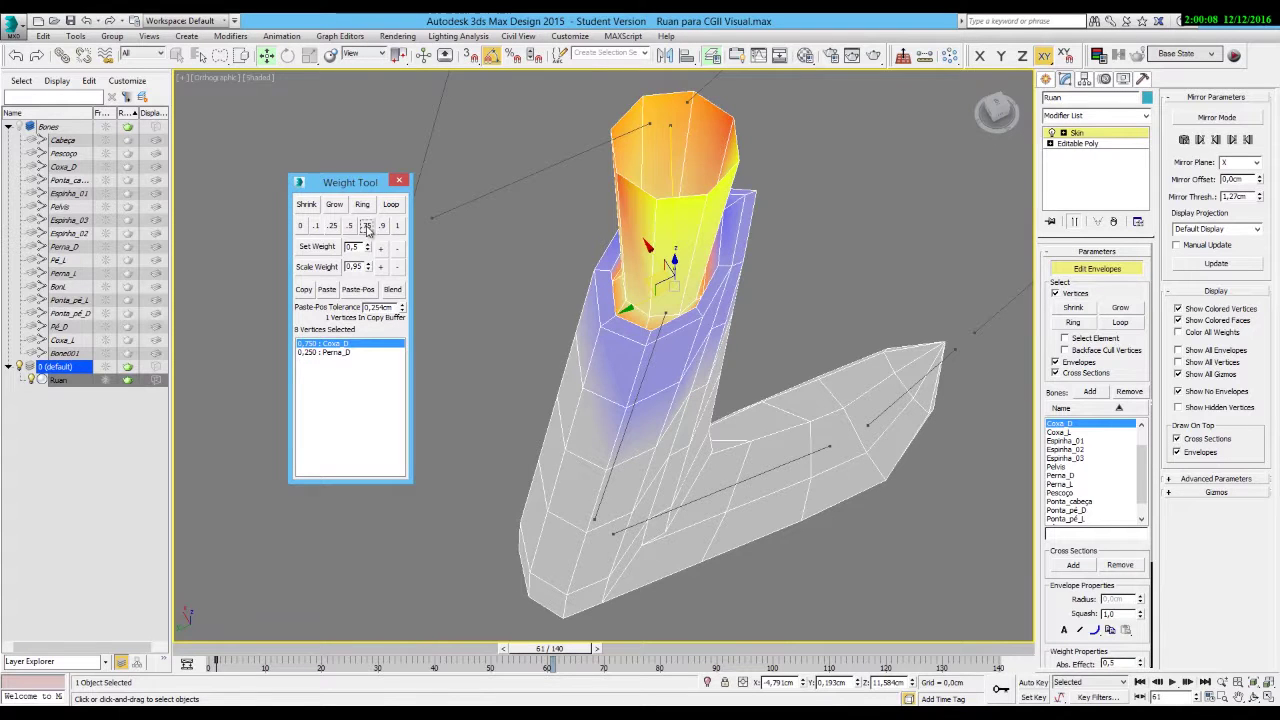
# Select the adjacent vertex loop deeper inside the knee opening and set its Coxa_D weight to 0.75.
pyautogui.keyDown('alt'); pyautogui.moveTo(557, 306); pyautogui.dragTo(661, 360, button='middle'); pyautogui.keyUp('alt')
pyautogui.scroll(4, 660, 340)
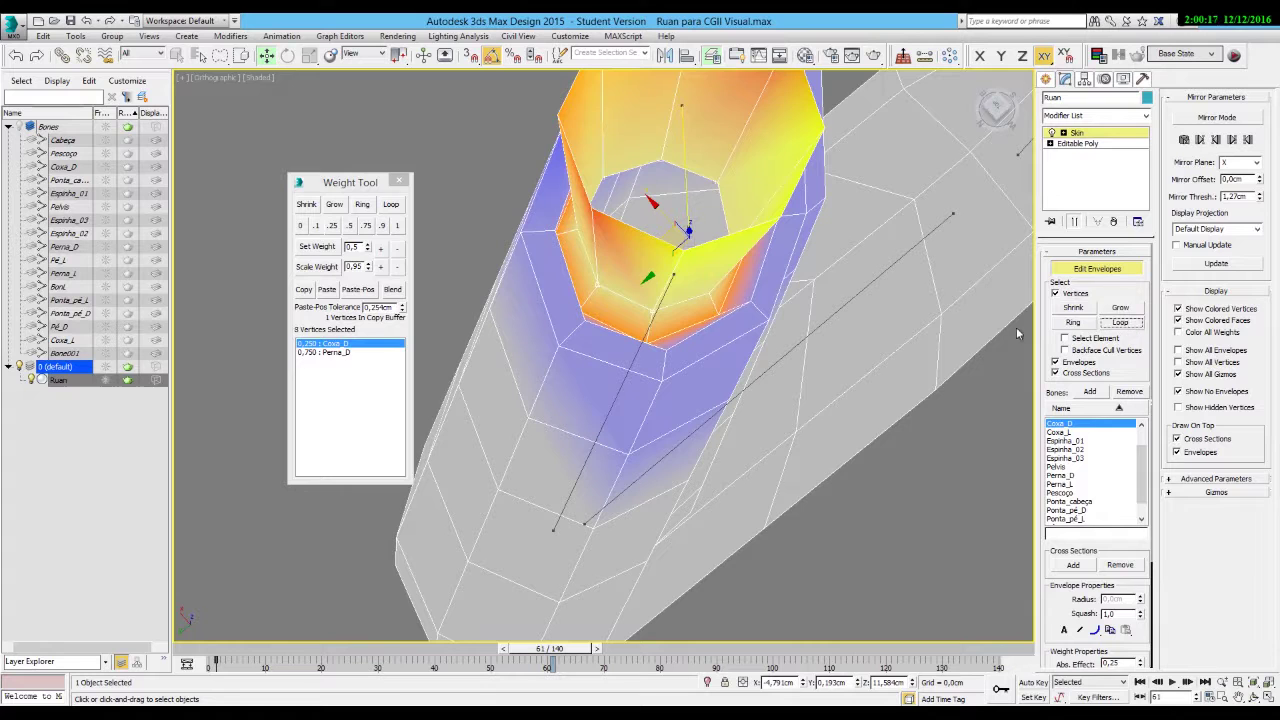
pyautogui.click(367, 226)
# Go to frame 62, select the vertex loop at the top of the thigh, and set its Coxa_D weight to 1.
pyautogui.scroll(-4, 653, 420)
pyautogui.keyDown('alt'); pyautogui.moveTo(651, 406); pyautogui.dragTo(657, 412, button='middle'); pyautogui.keyUp('alt')
pyautogui.moveTo(563, 650)
pyautogui.mouseDown()
pyautogui.moveTo(605, 650)
pyautogui.moveTo(556, 650)
pyautogui.mouseUp()
pyautogui.press('w')
pyautogui.keyDown('alt'); pyautogui.moveTo(640, 300); pyautogui.dragTo(620, 258, button='middle'); pyautogui.keyUp('alt')
pyautogui.keyDown('alt'); pyautogui.moveTo(720, 289); pyautogui.dragTo(693, 246, button='middle'); pyautogui.keyUp('alt')
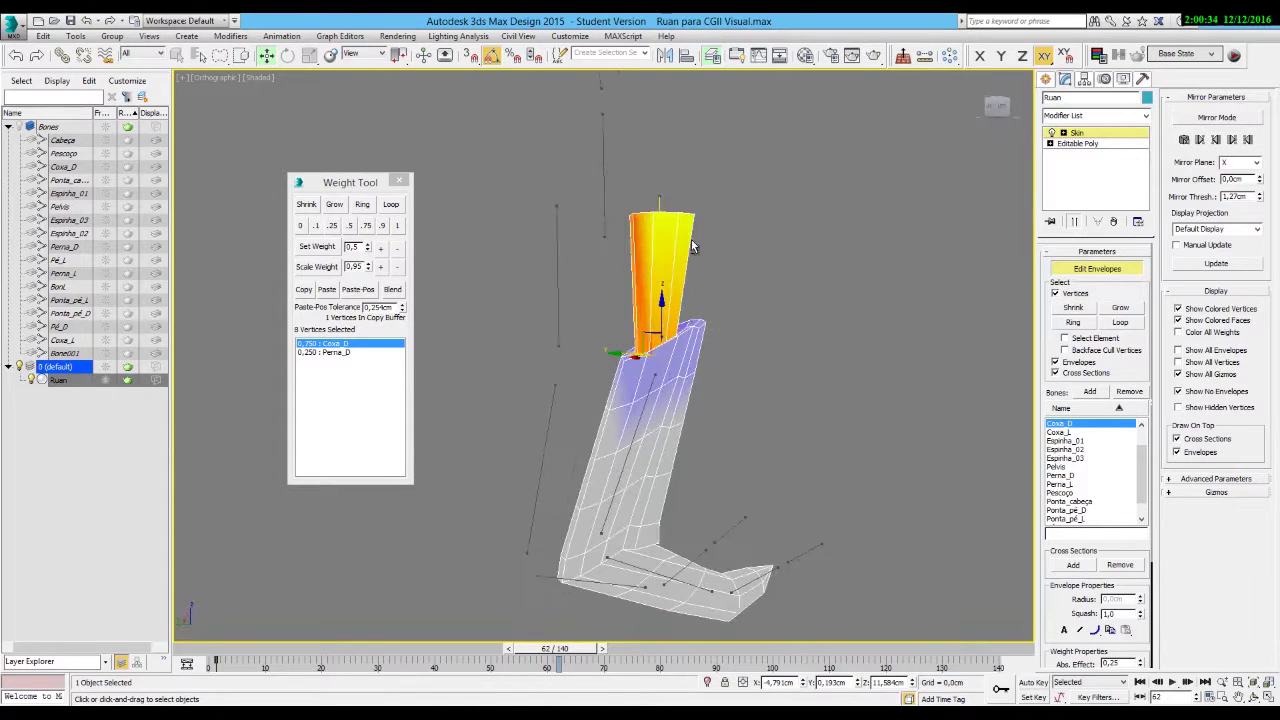
pyautogui.click(397, 226)
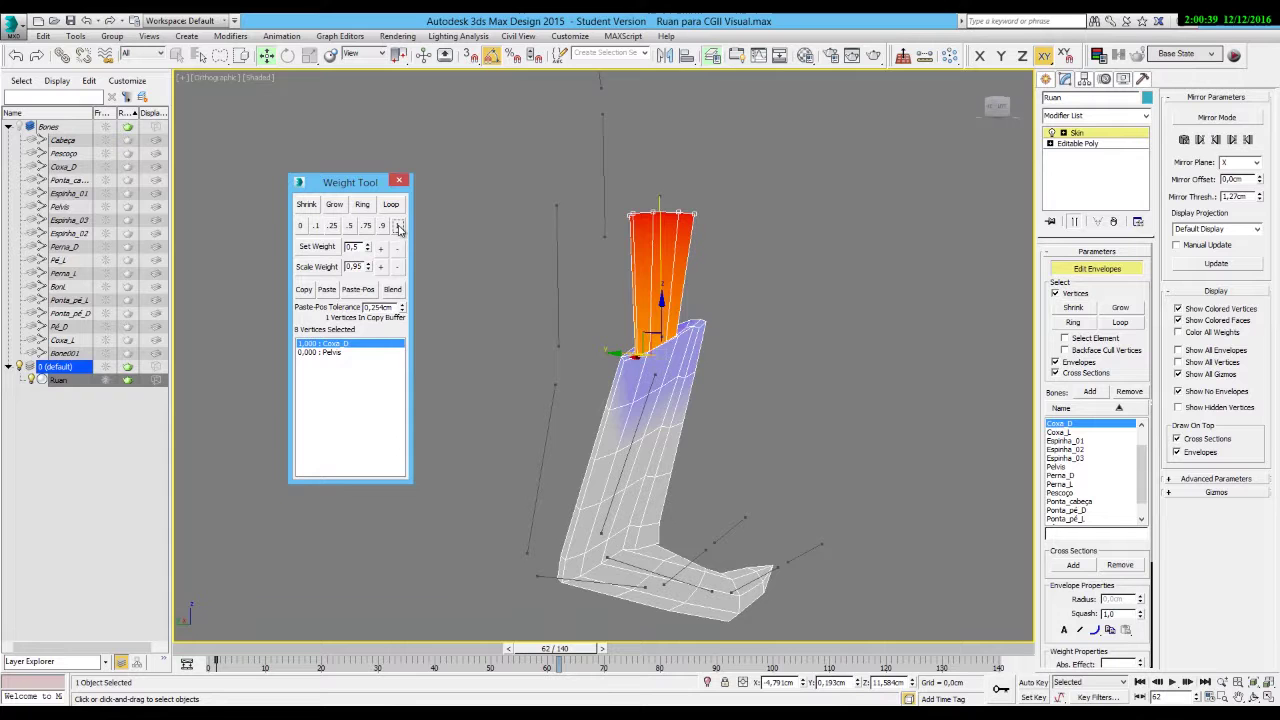
# Scrub the animation up to frame 113 to check the leg's deformation, leave envelope editing, and return to frame 0.
pyautogui.moveTo(553, 652); pyautogui.dragTo(843, 673)
pyautogui.press('w')
pyautogui.click(1090, 272)
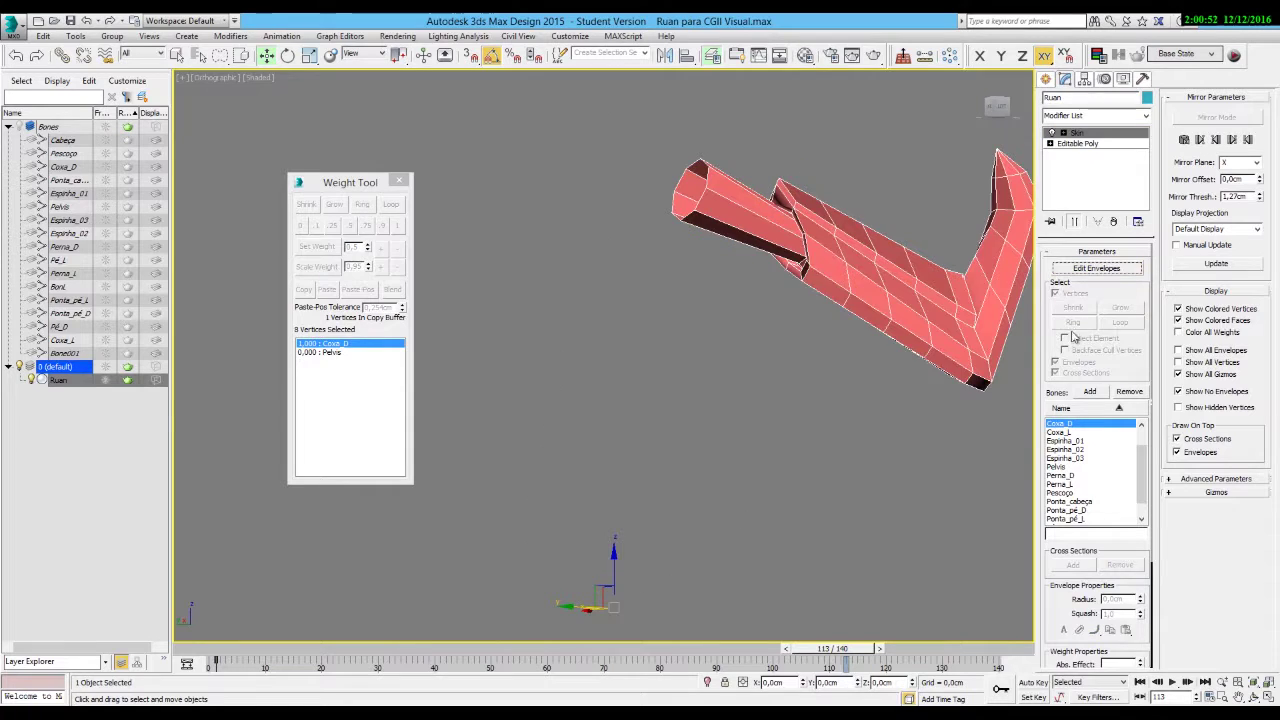
pyautogui.click(1140, 682)
# Unhide all elements of the Ruan mesh at its Editable Poly level, then return to Skin, close the Weight Tool and deselect the character.
pyautogui.click(1079, 144)
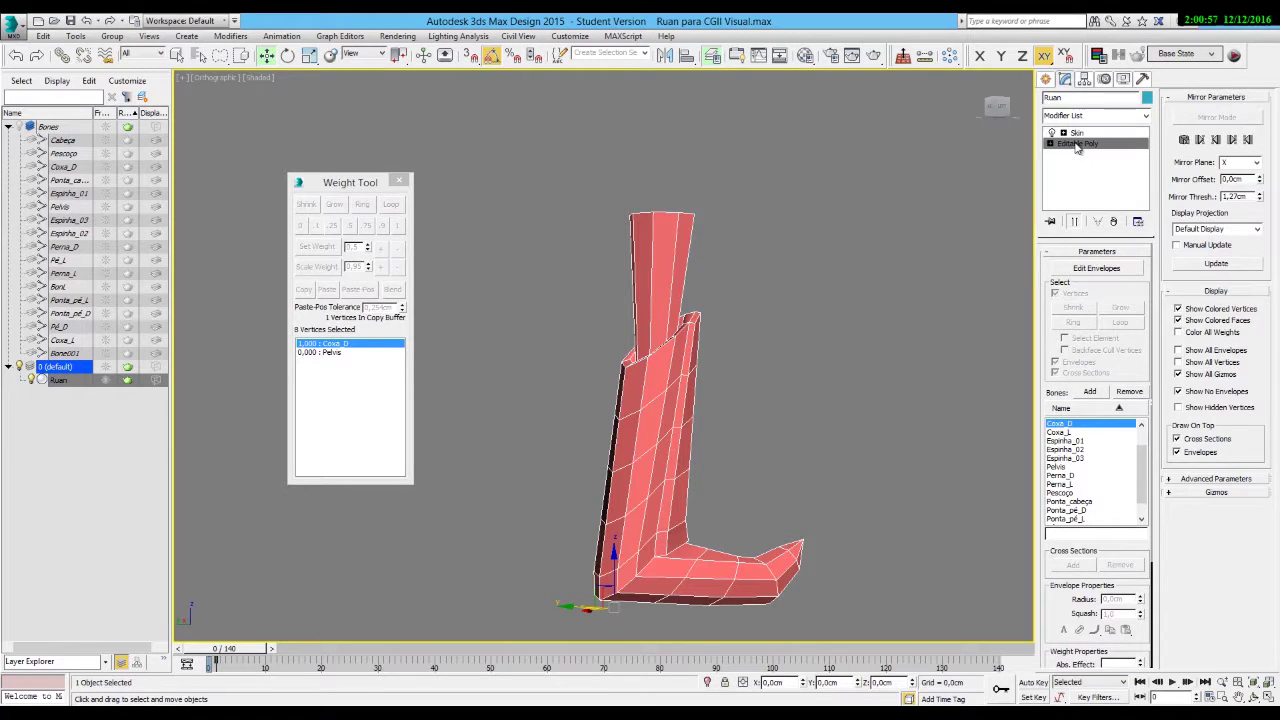
pyautogui.click(1125, 267)
pyautogui.click(1240, 323)
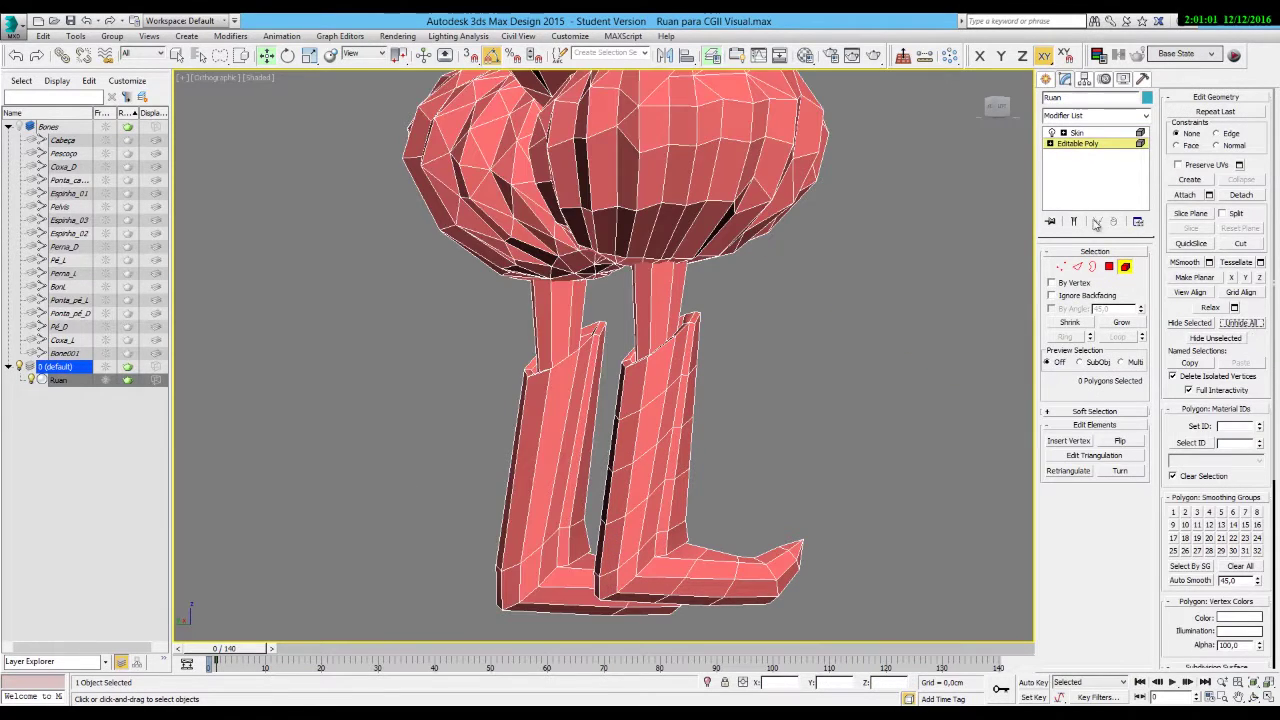
pyautogui.click(1077, 132)
pyautogui.click(398, 181)
pyautogui.click(823, 423)
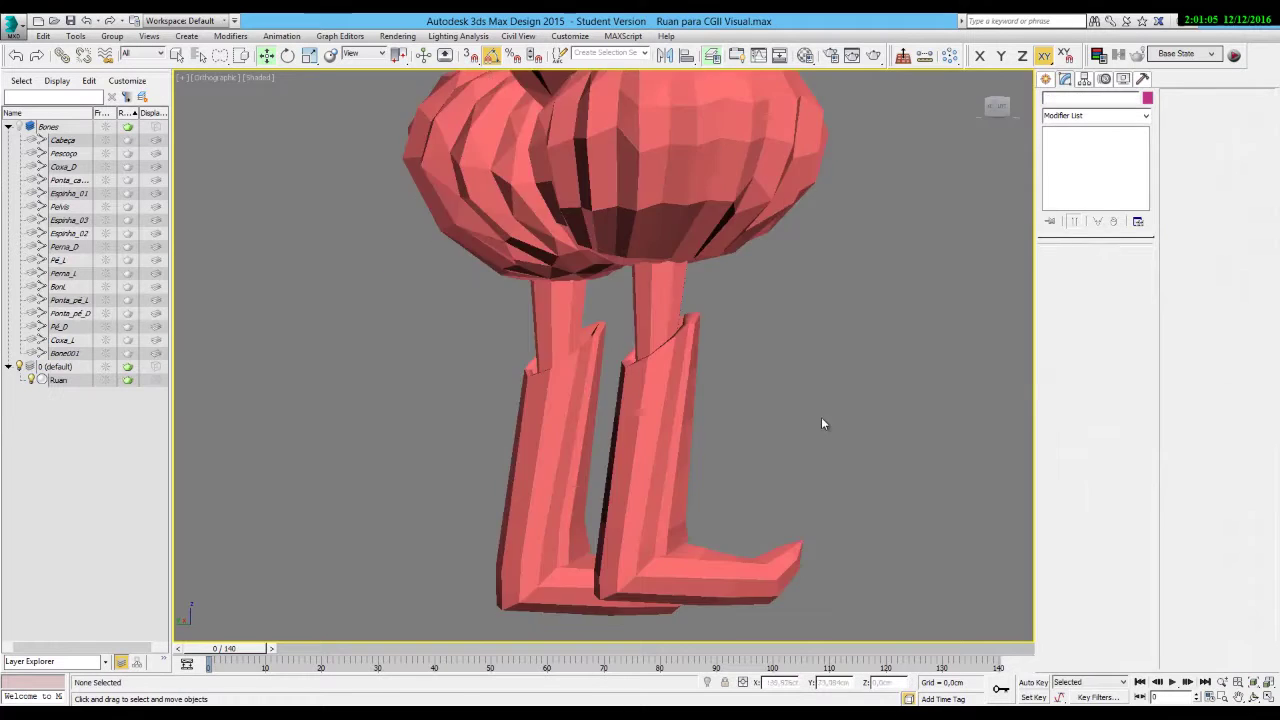
# Play the animation with the whole character in view and examine how the arms, legs and torso deform.
pyautogui.click(1253, 681)
pyautogui.click(640, 430)
pyautogui.click(760, 560)
pyautogui.scroll(5, 643, 466)
pyautogui.scroll(-1, 643, 466)
pyautogui.click(1172, 682)
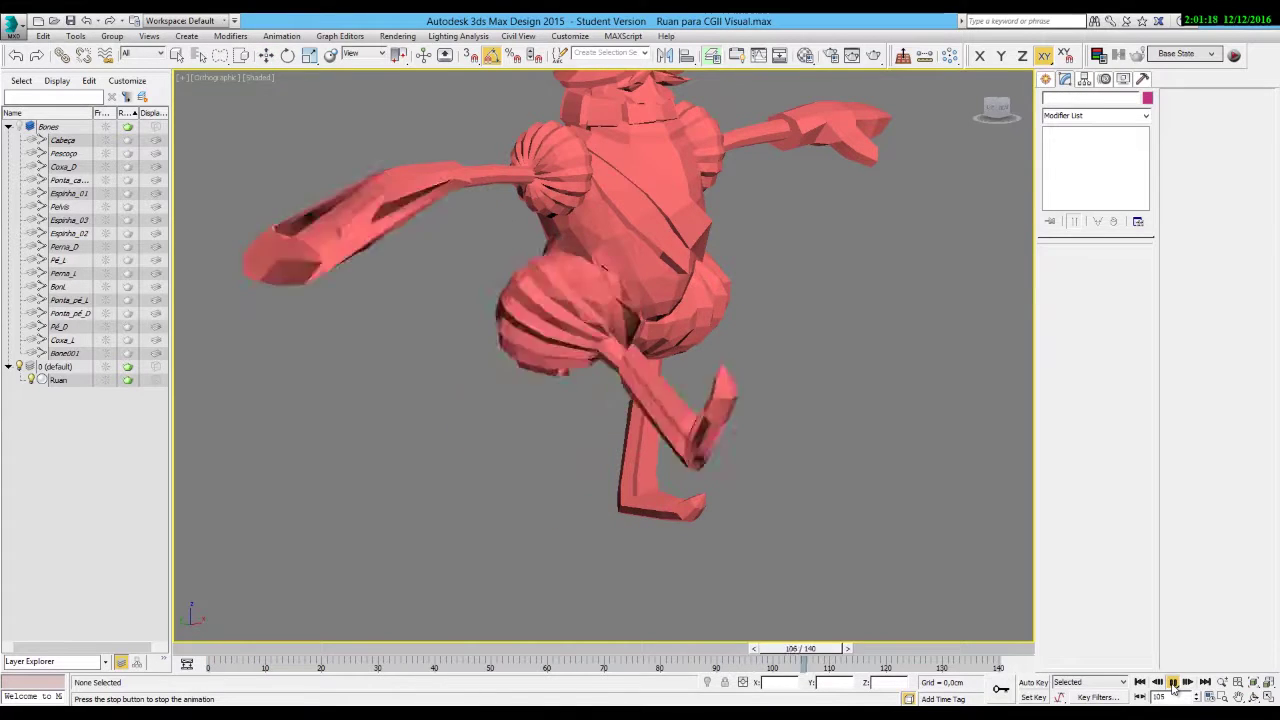
pyautogui.click(1172, 682)
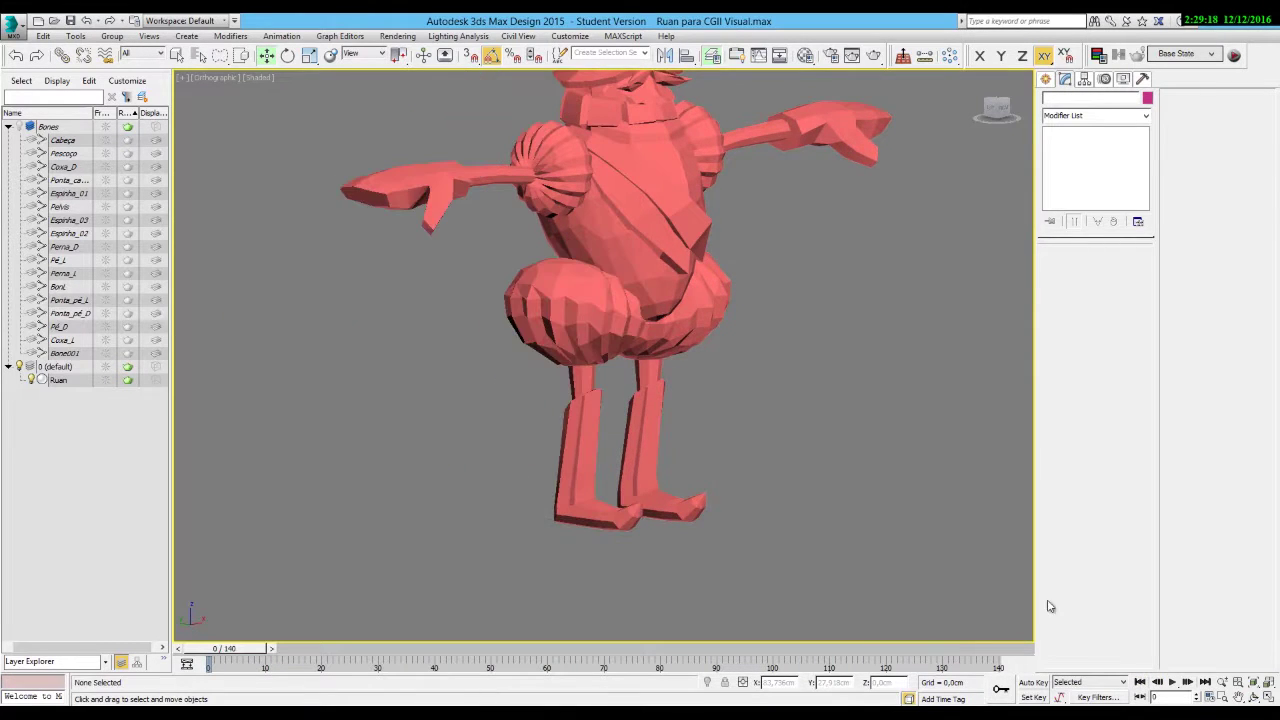
pyautogui.moveTo(931, 431); pyautogui.dragTo(900, 504, button='middle')
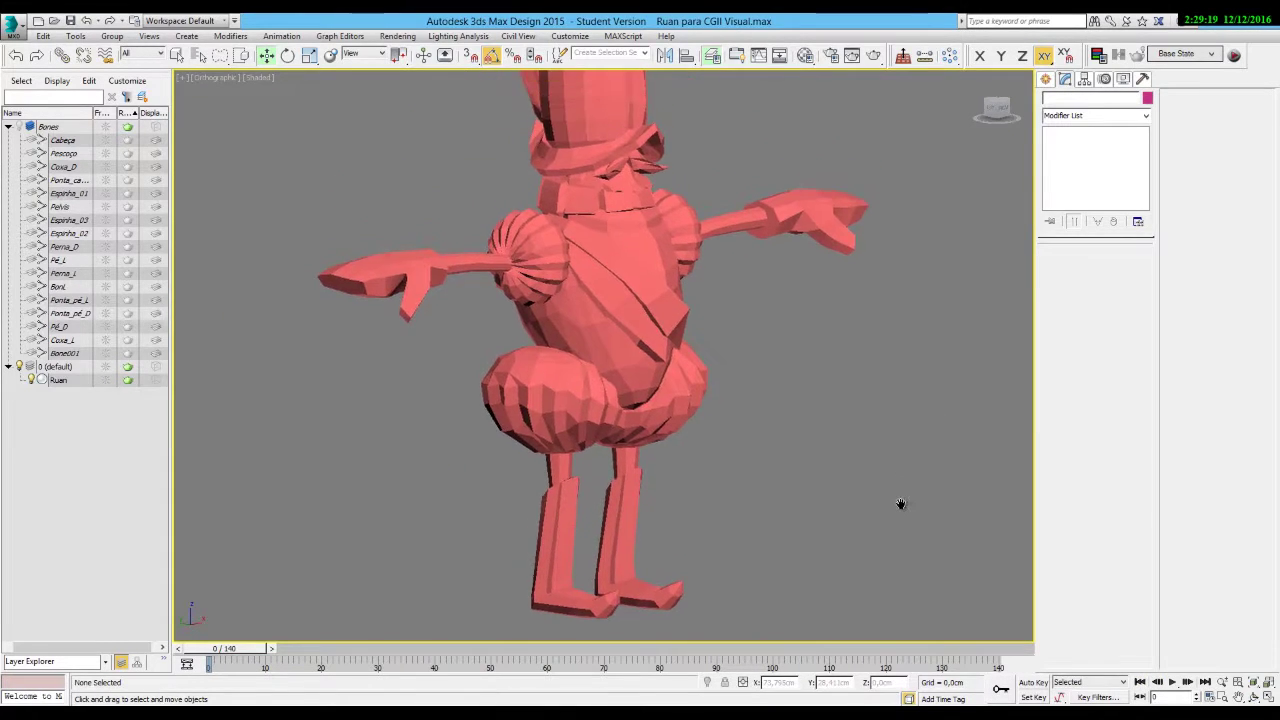
pyautogui.click(1173, 683)
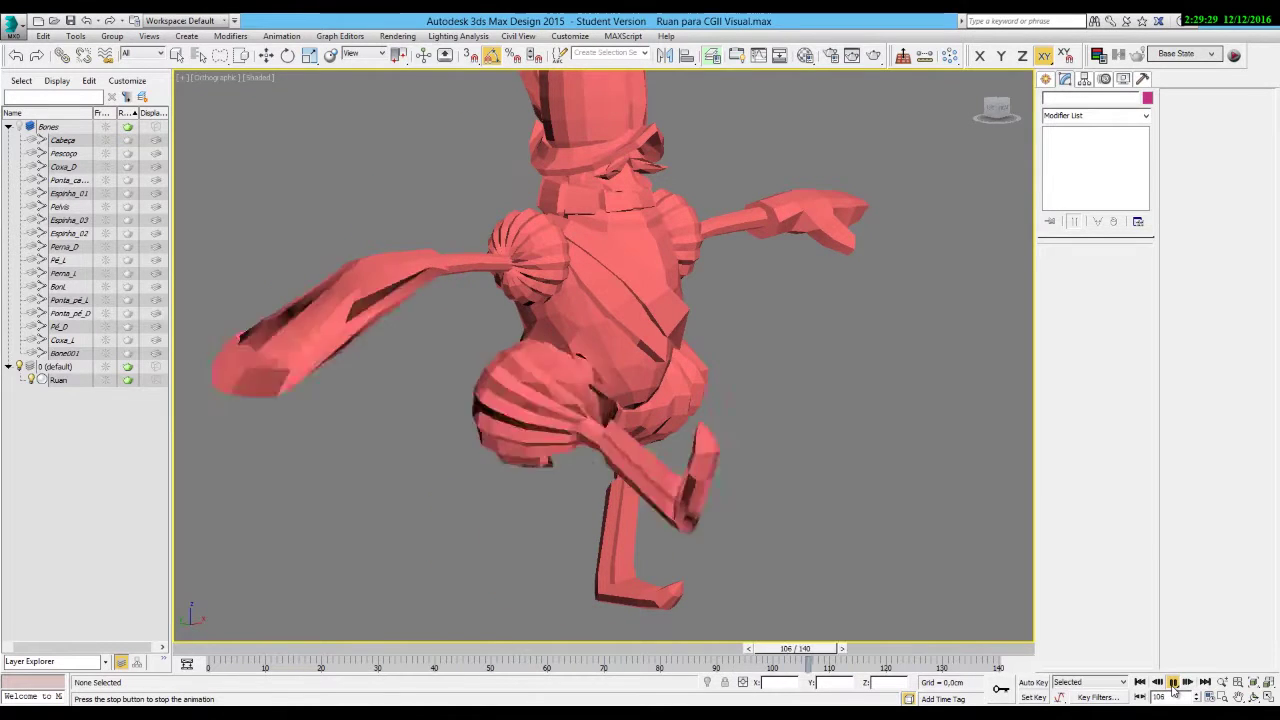
pyautogui.click(1173, 682)
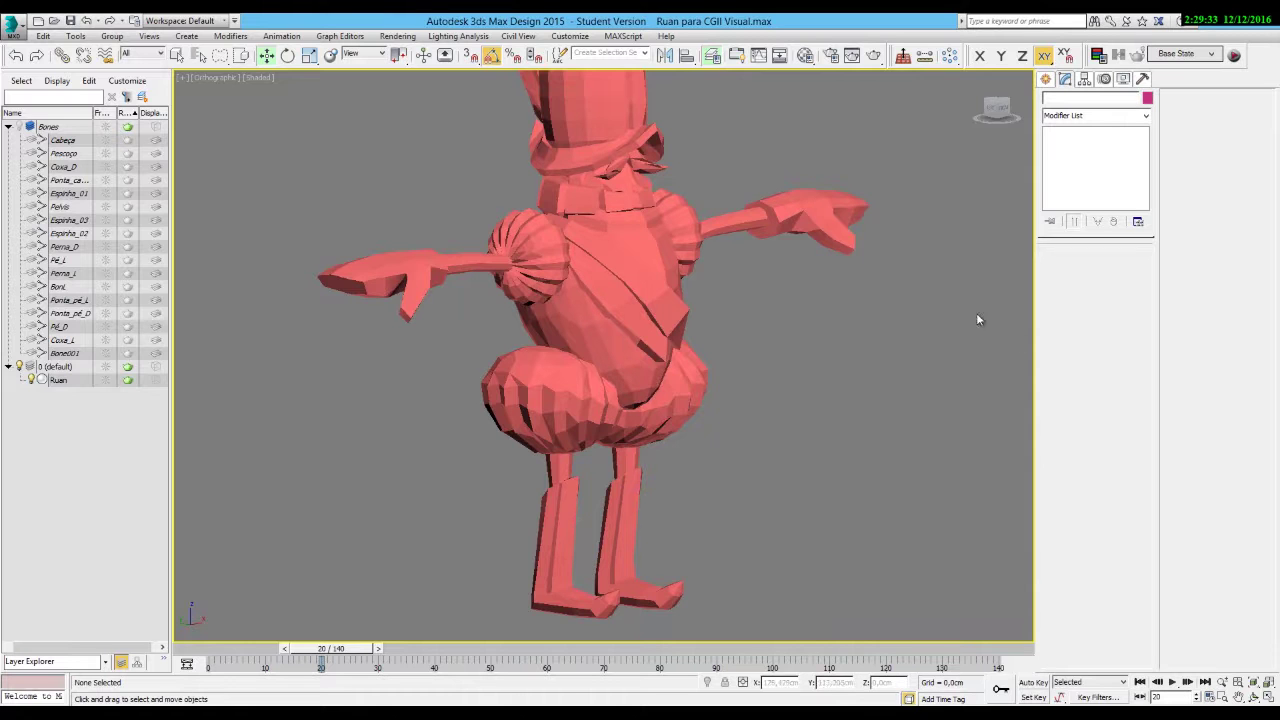
# Enable envelope editing on the Ruan mesh and inspect the influence of Bone001 and BonL on the vertices.
pyautogui.click(633, 287)
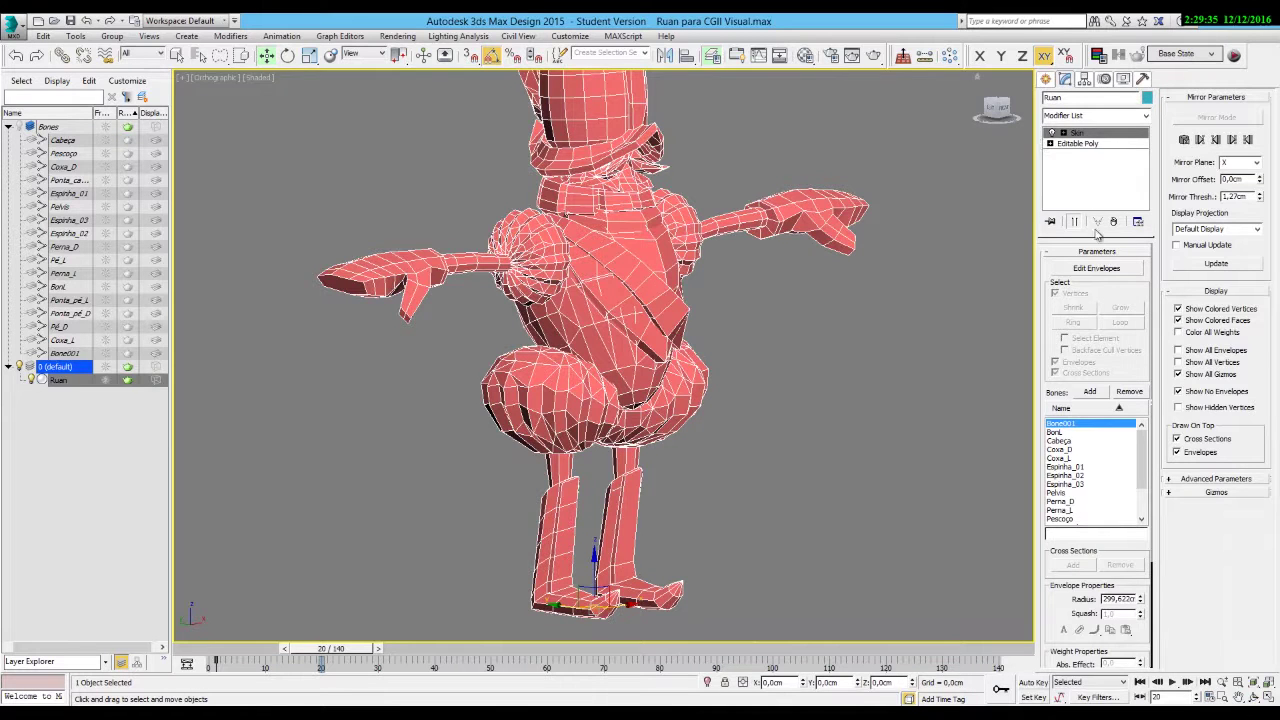
pyautogui.click(1097, 269)
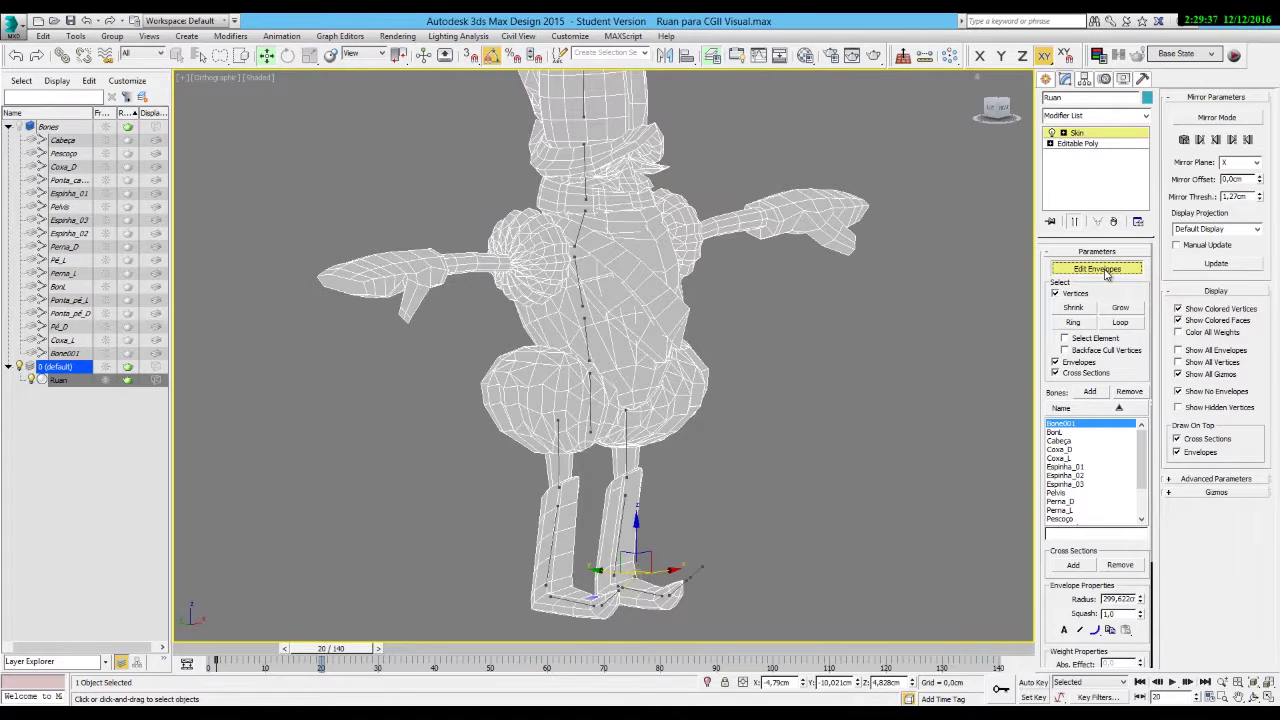
pyautogui.scroll(-4, 844, 467)
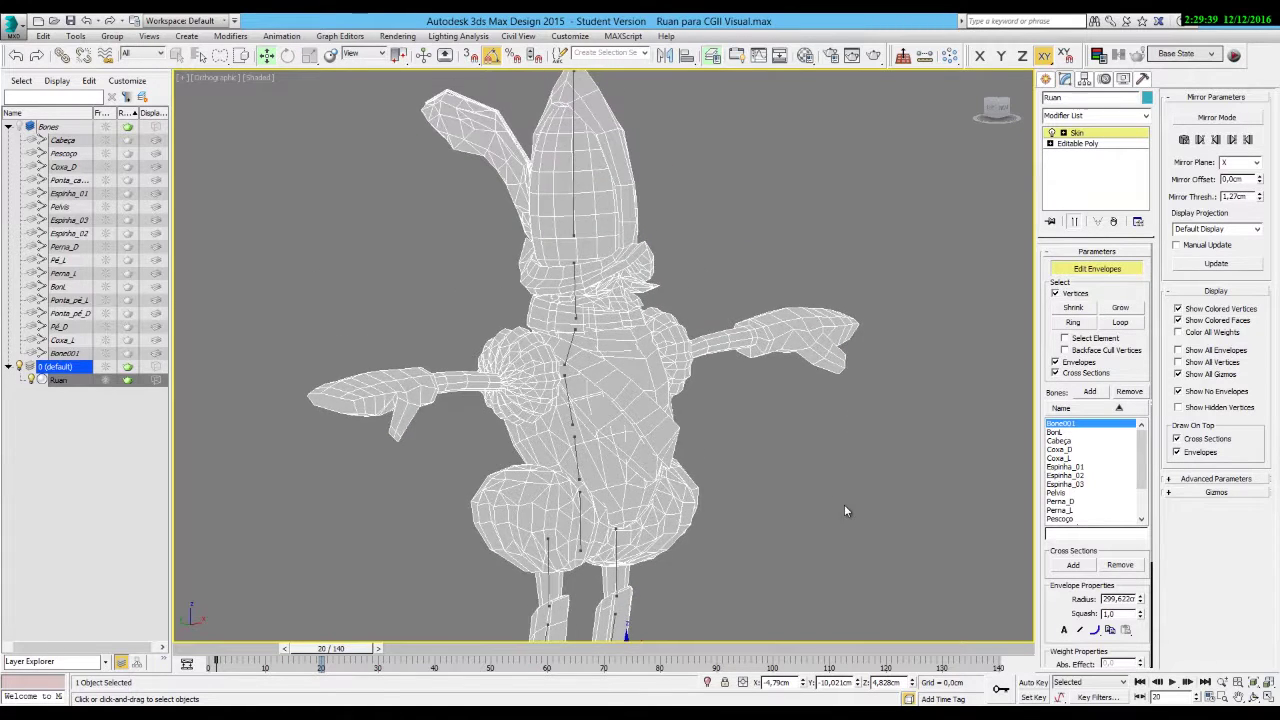
pyautogui.click(1055, 433)
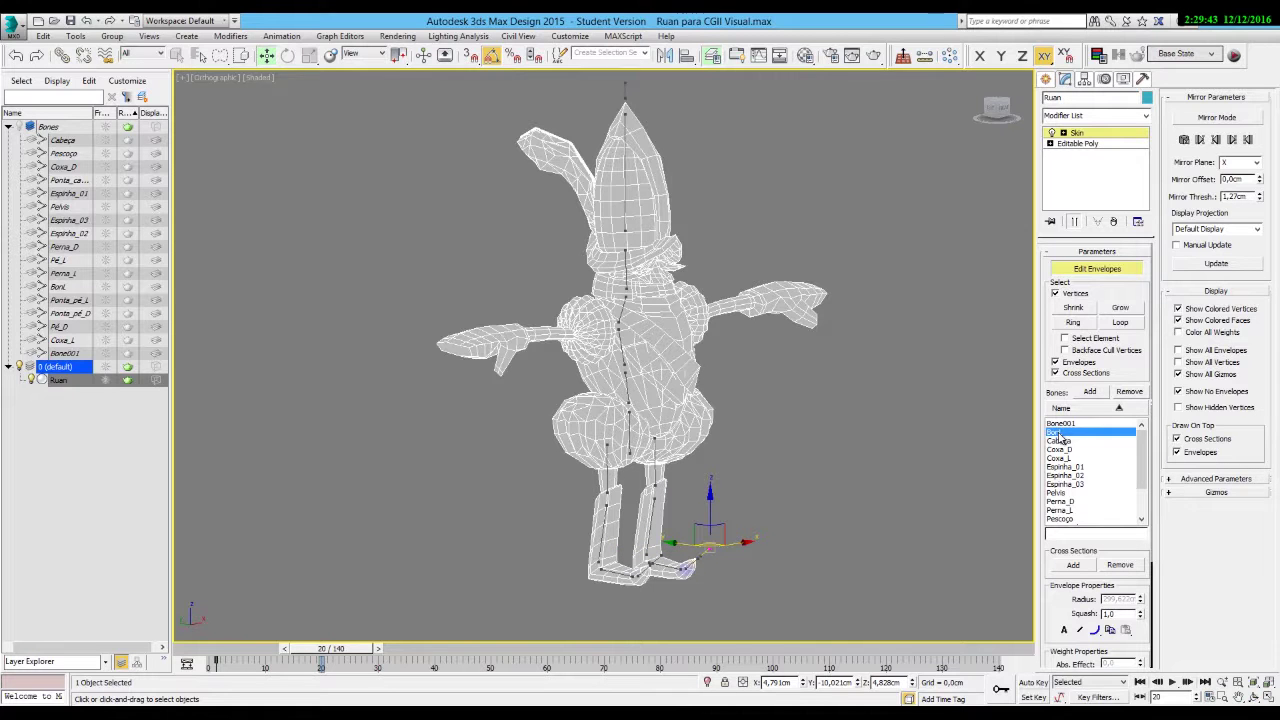
pyautogui.keyDown('alt'); pyautogui.moveTo(745, 535); pyautogui.dragTo(990, 470, button='middle'); pyautogui.keyUp('alt')
pyautogui.click(1058, 424)
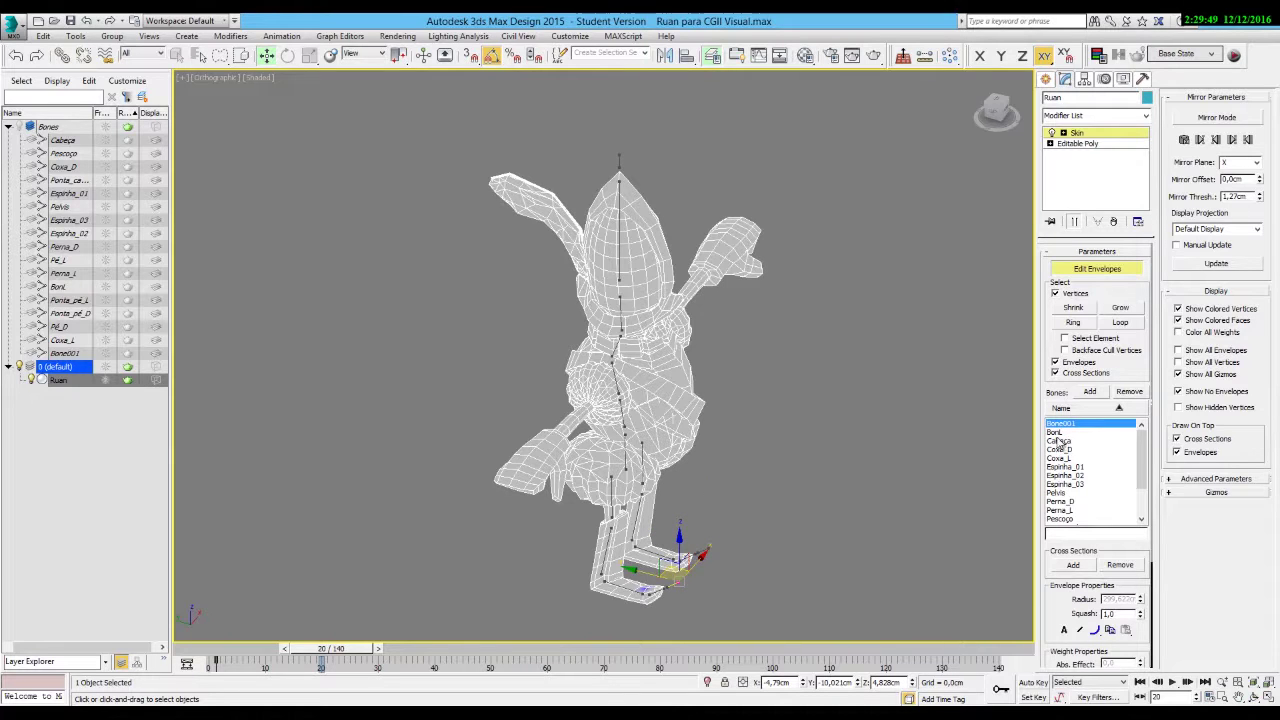
pyautogui.click(1056, 433)
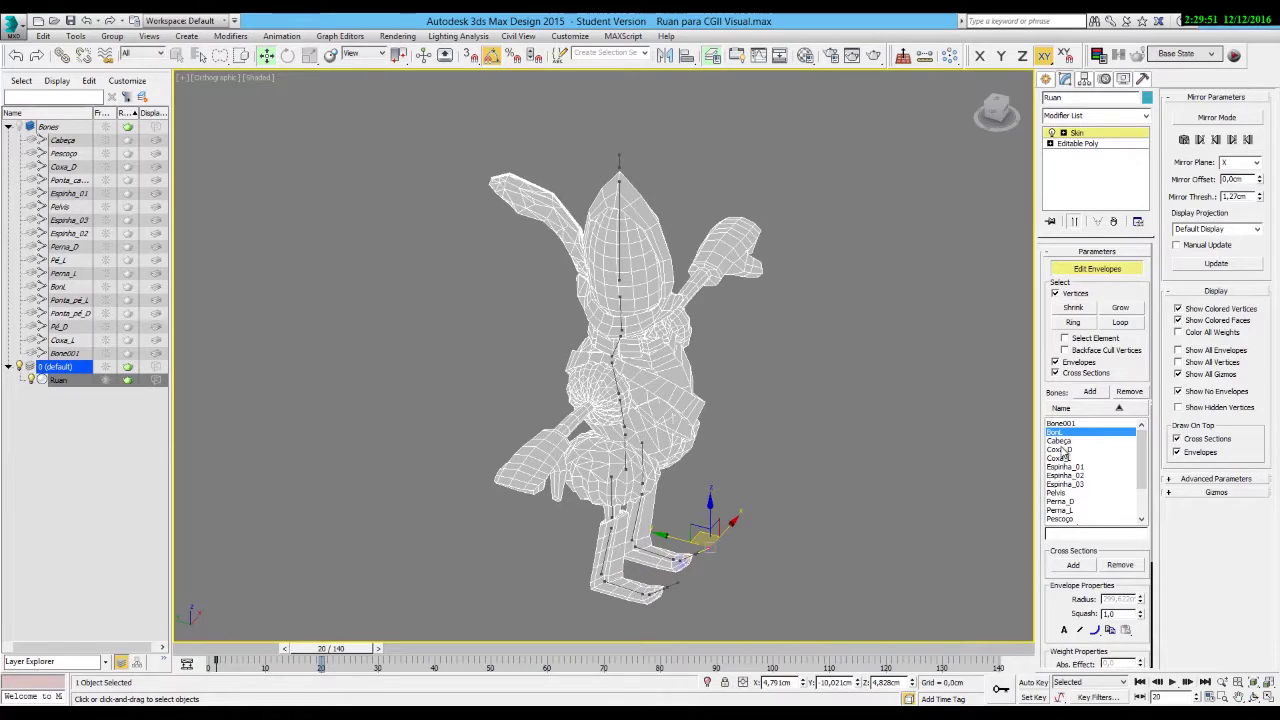
pyautogui.keyDown('alt'); pyautogui.moveTo(880, 500); pyautogui.dragTo(808, 474, button='middle'); pyautogui.keyUp('alt')
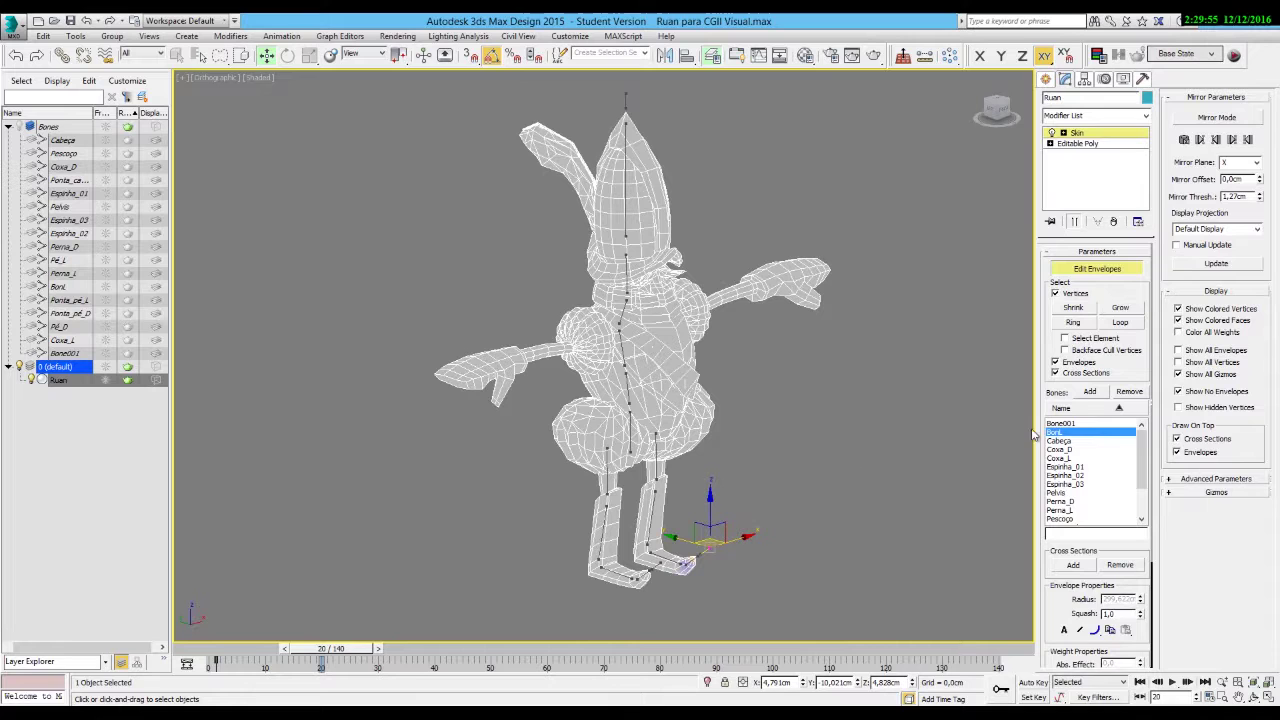
# Display Coxa_D's influence, select the affected vertices of the character's right hand, and set their Coxa_D weight to 0 with the Weight Tool.
pyautogui.click(1058, 450)
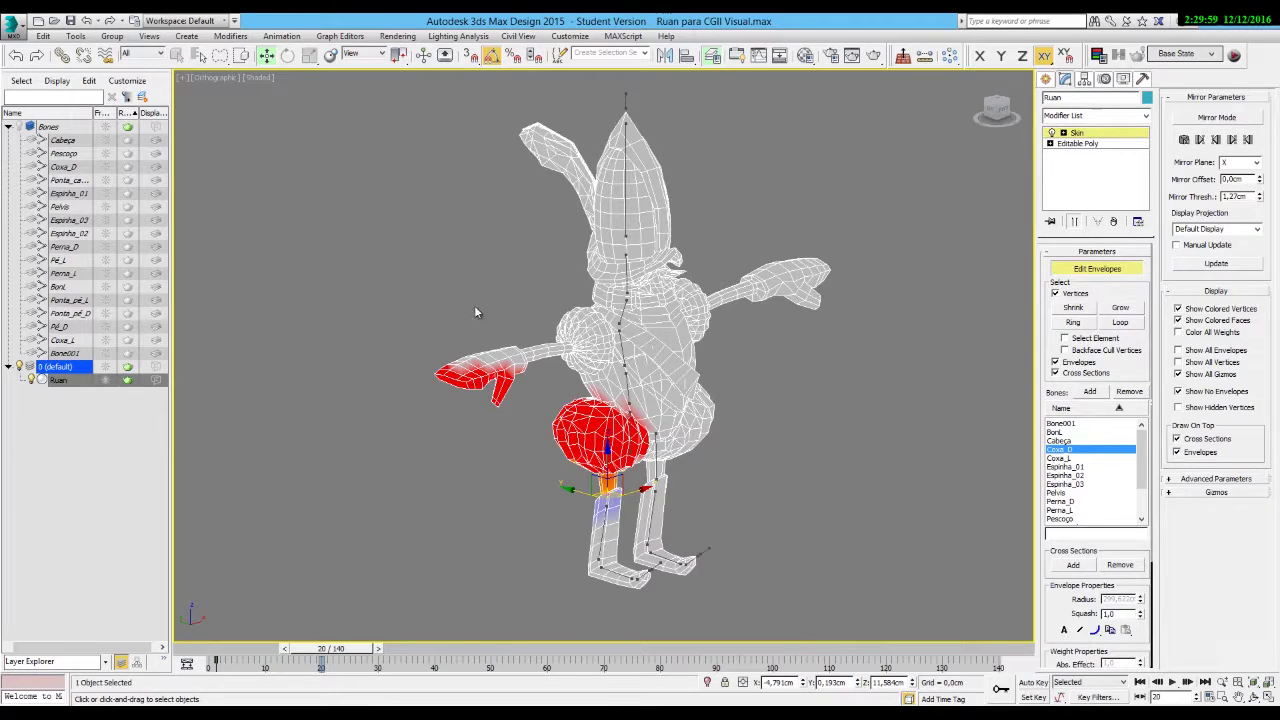
pyautogui.moveTo(447, 385)
pyautogui.keyDown('alt'); pyautogui.mouseDown(button='middle')
pyautogui.moveTo(457, 360)
pyautogui.moveTo(454, 370)
pyautogui.mouseUp(button='middle'); pyautogui.keyUp('alt')
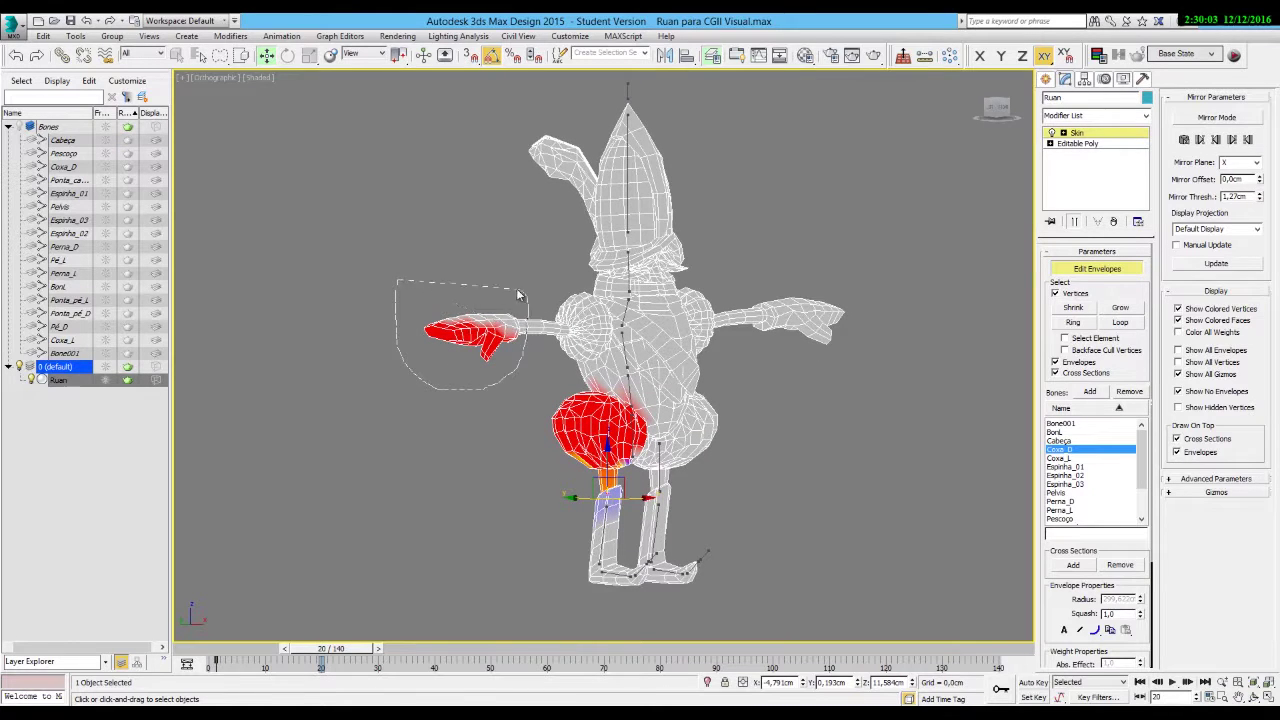
pyautogui.moveTo(363, 287); pyautogui.dragTo(363, 287)
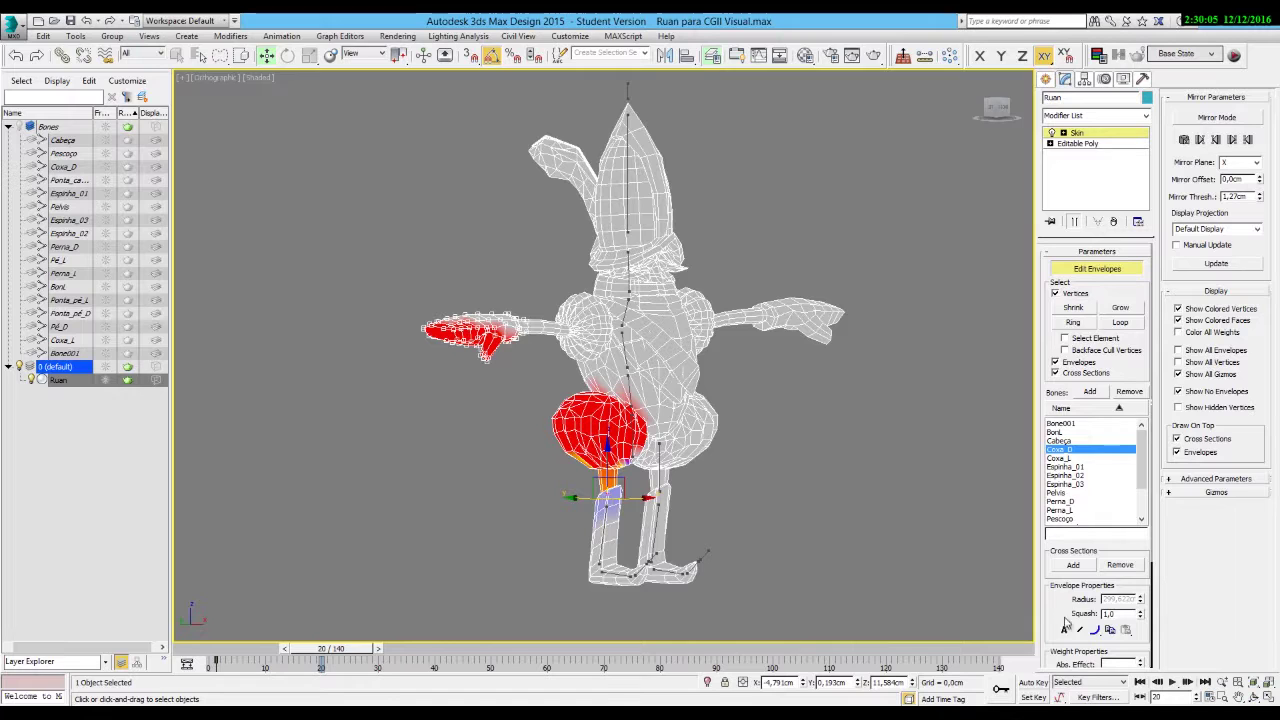
pyautogui.scroll(-4, 1052, 627)
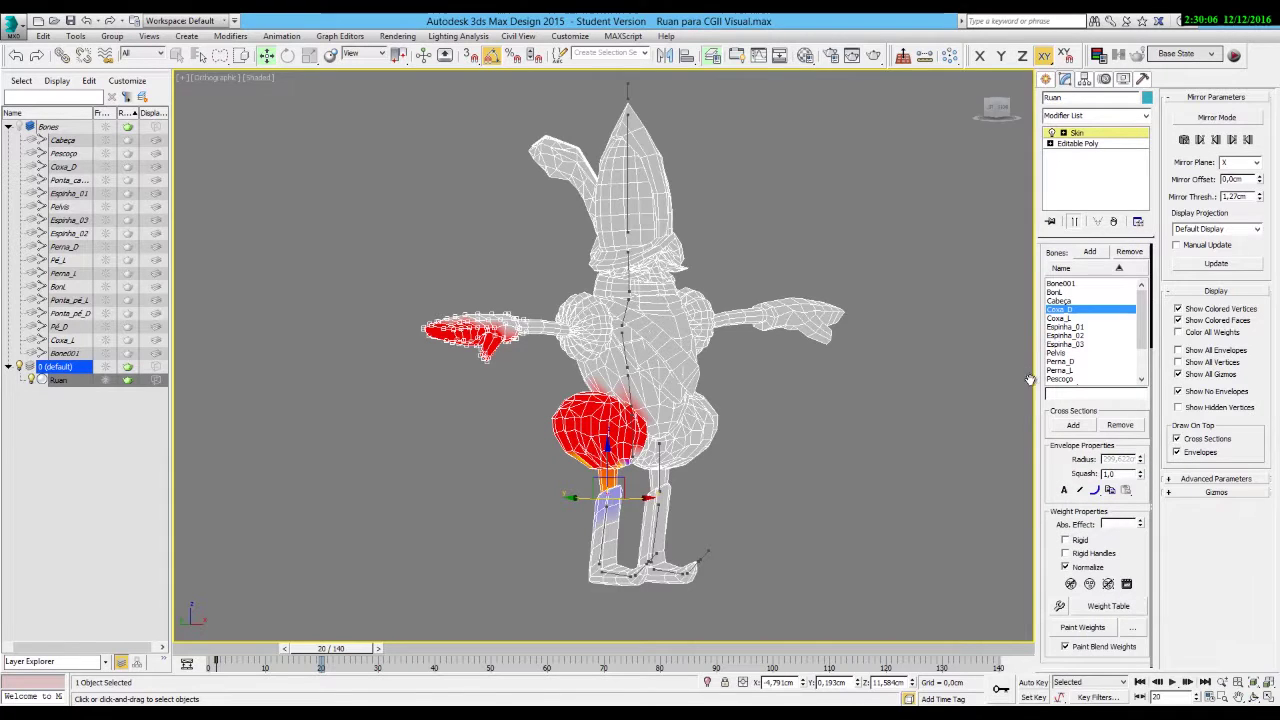
pyautogui.click(1059, 606)
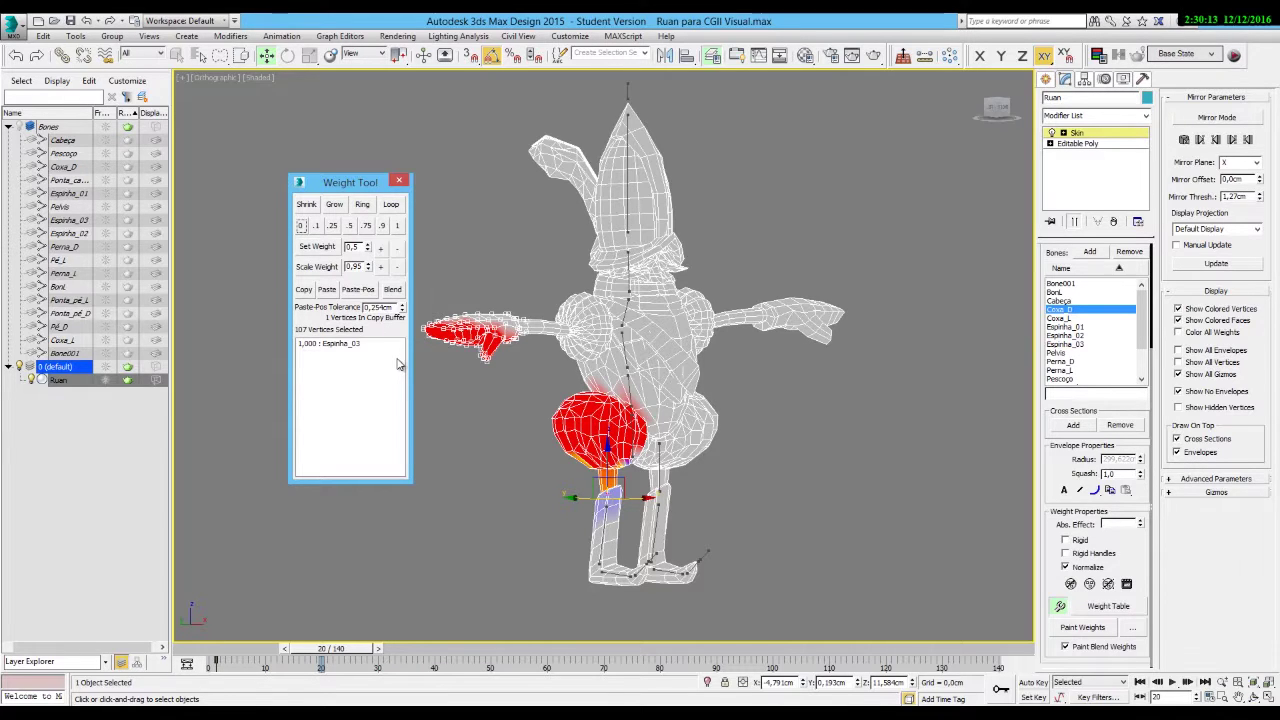
# Make Espinha_03 the active bone for the selected right-hand vertices and set their weight to 1.
pyautogui.keyDown('alt'); pyautogui.moveTo(480, 410); pyautogui.dragTo(494, 432, button='middle'); pyautogui.keyUp('alt')
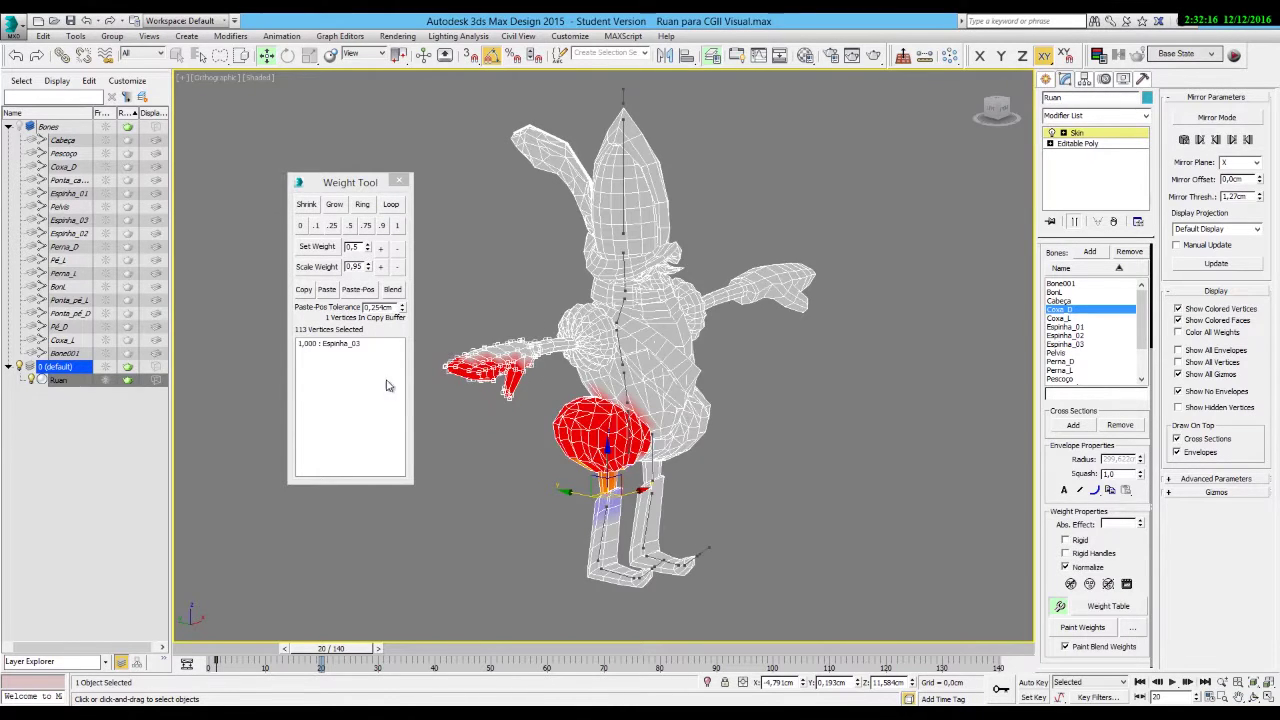
pyautogui.click(330, 343)
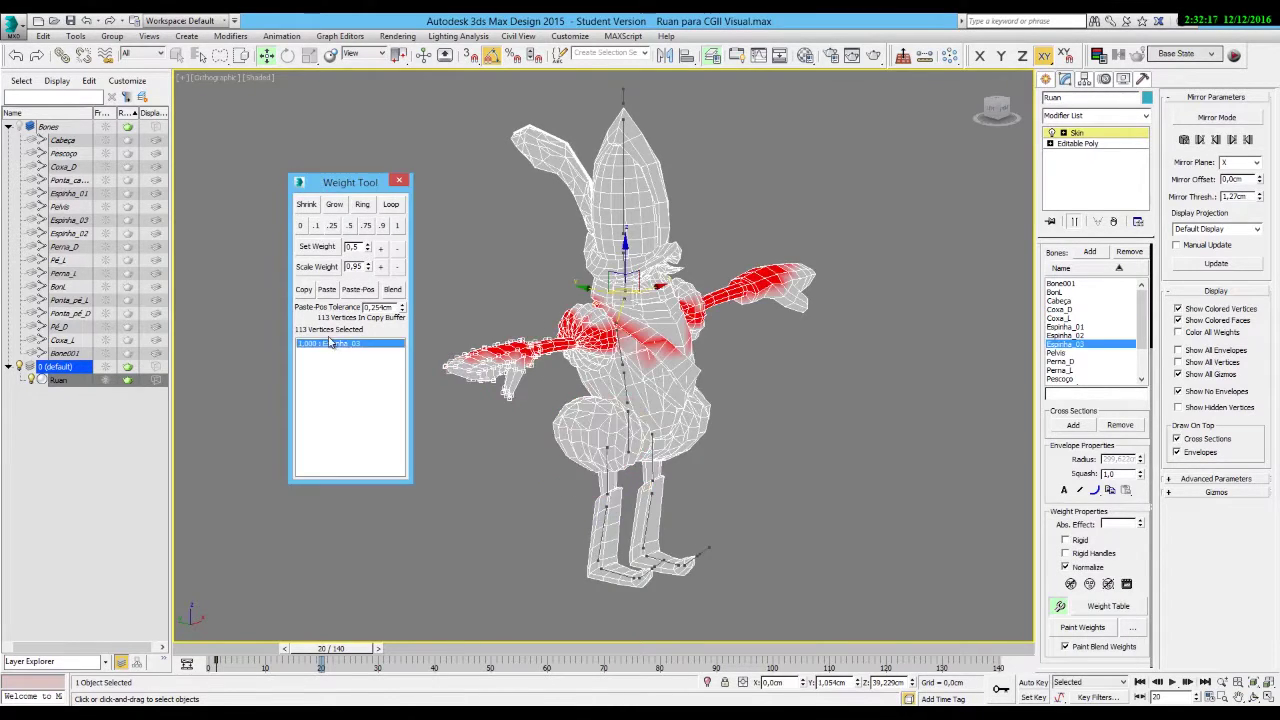
pyautogui.click(396, 225)
# Lasso the head, arms and upper chest vertices, set their Espinha_03 weight to 1, and clear the selection.
pyautogui.keyDown('alt'); pyautogui.moveTo(743, 392); pyautogui.dragTo(850, 400, button='middle'); pyautogui.keyUp('alt')
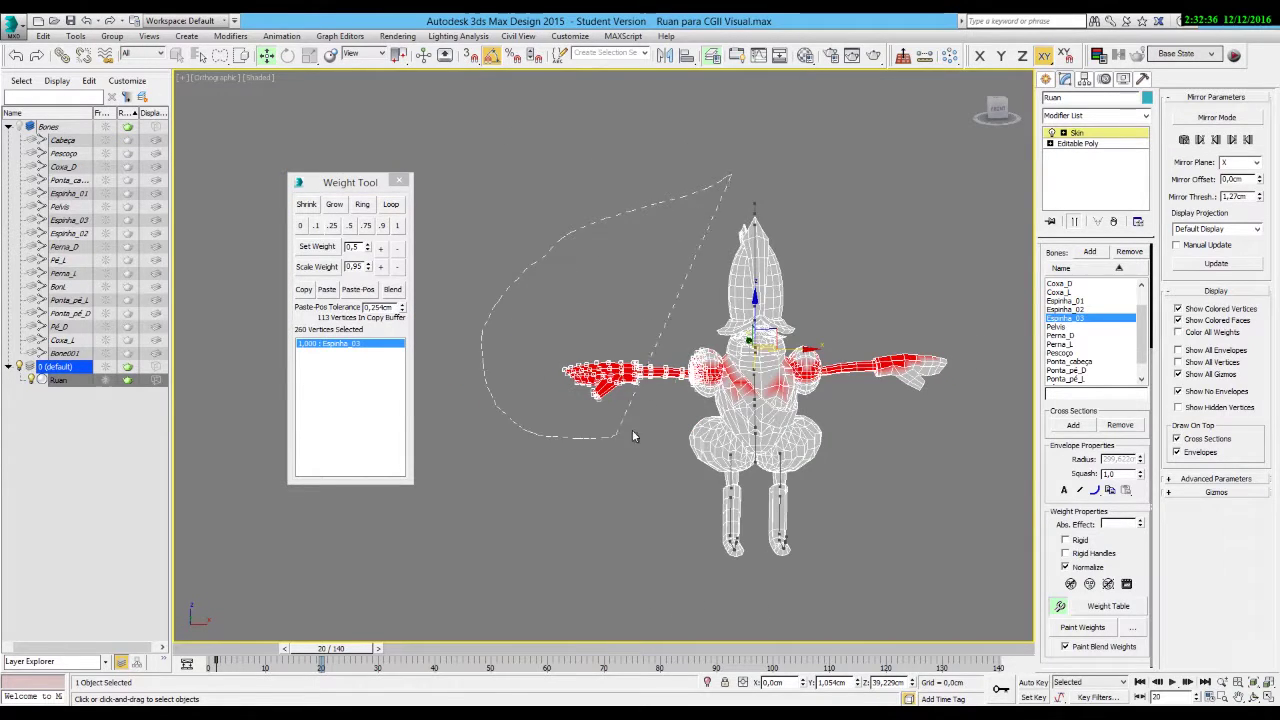
pyautogui.moveTo(636, 437)
pyautogui.mouseDown()
pyautogui.moveTo(681, 400)
pyautogui.moveTo(714, 408)
pyautogui.moveTo(750, 372)
pyautogui.moveTo(866, 410)
pyautogui.moveTo(961, 381)
pyautogui.moveTo(950, 270)
pyautogui.moveTo(722, 195)
pyautogui.mouseUp()
pyautogui.click(399, 226)
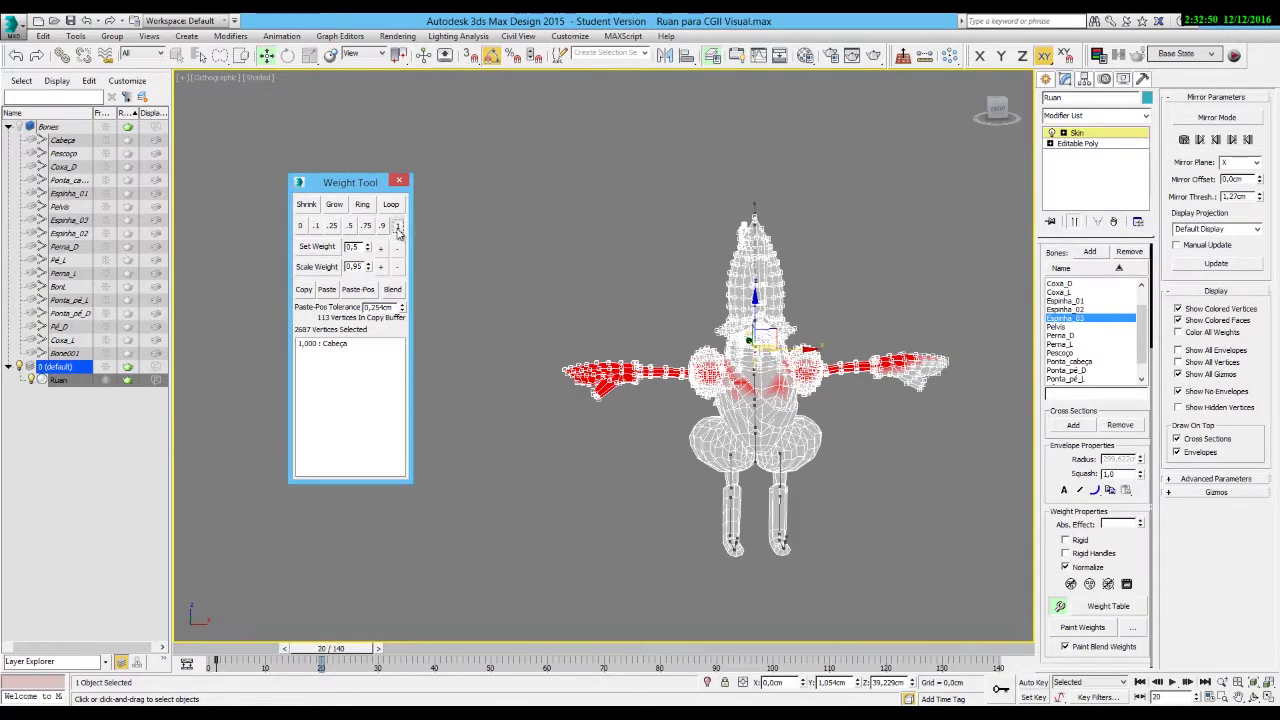
pyautogui.click(604, 282)
# Activate Espinha_02, select the band of vertices across the chest and lower shoulder puffs, and set their weight to 1.
pyautogui.click(752, 388)
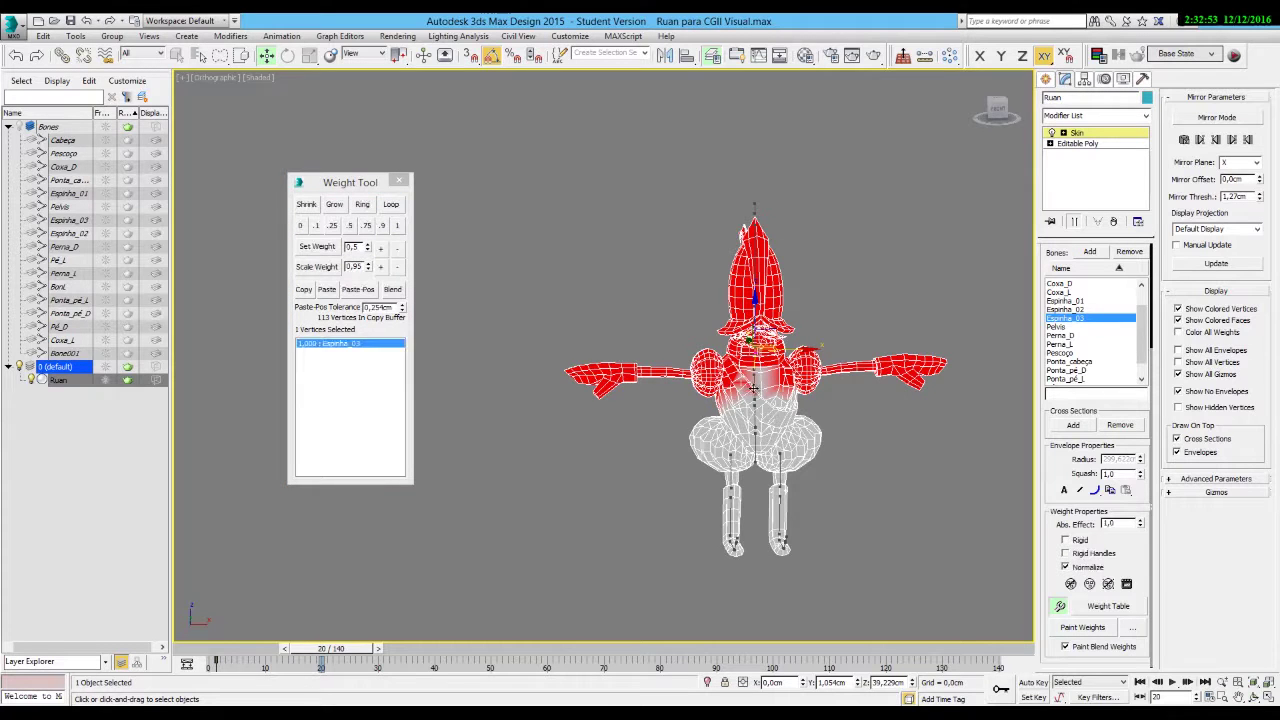
pyautogui.scroll(4, 752, 388)
pyautogui.click(742, 396)
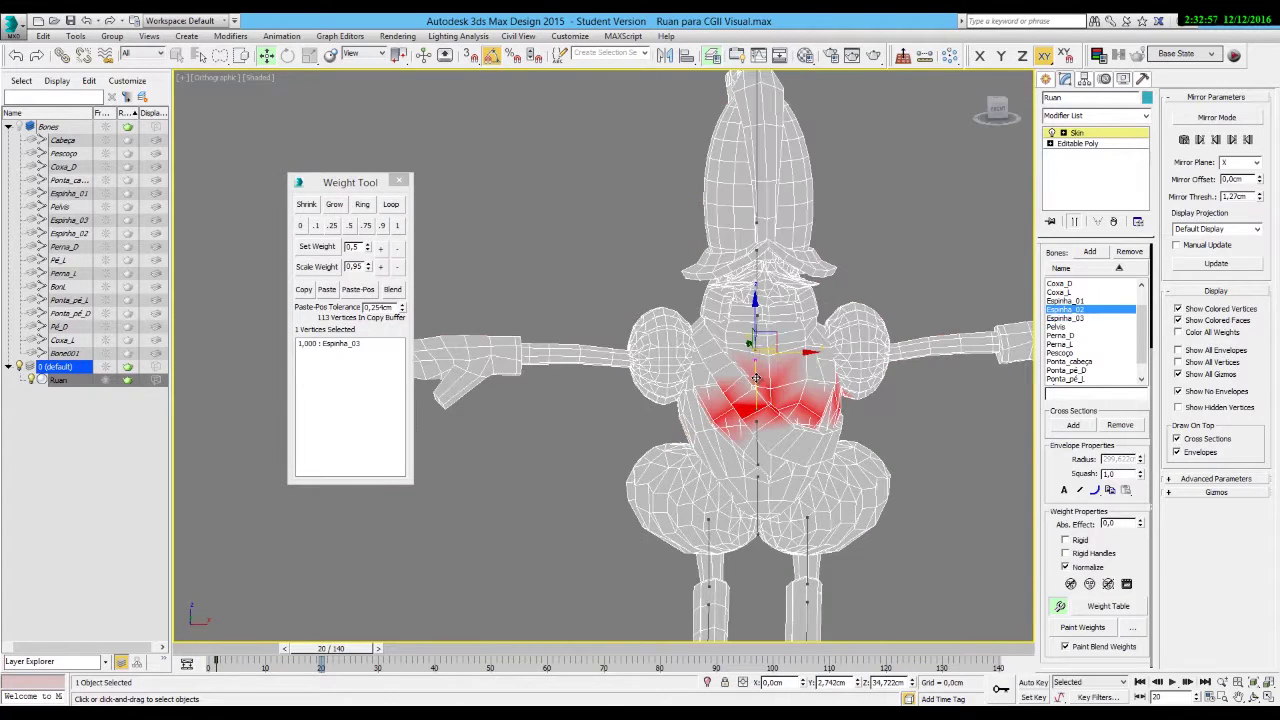
pyautogui.press('F3')
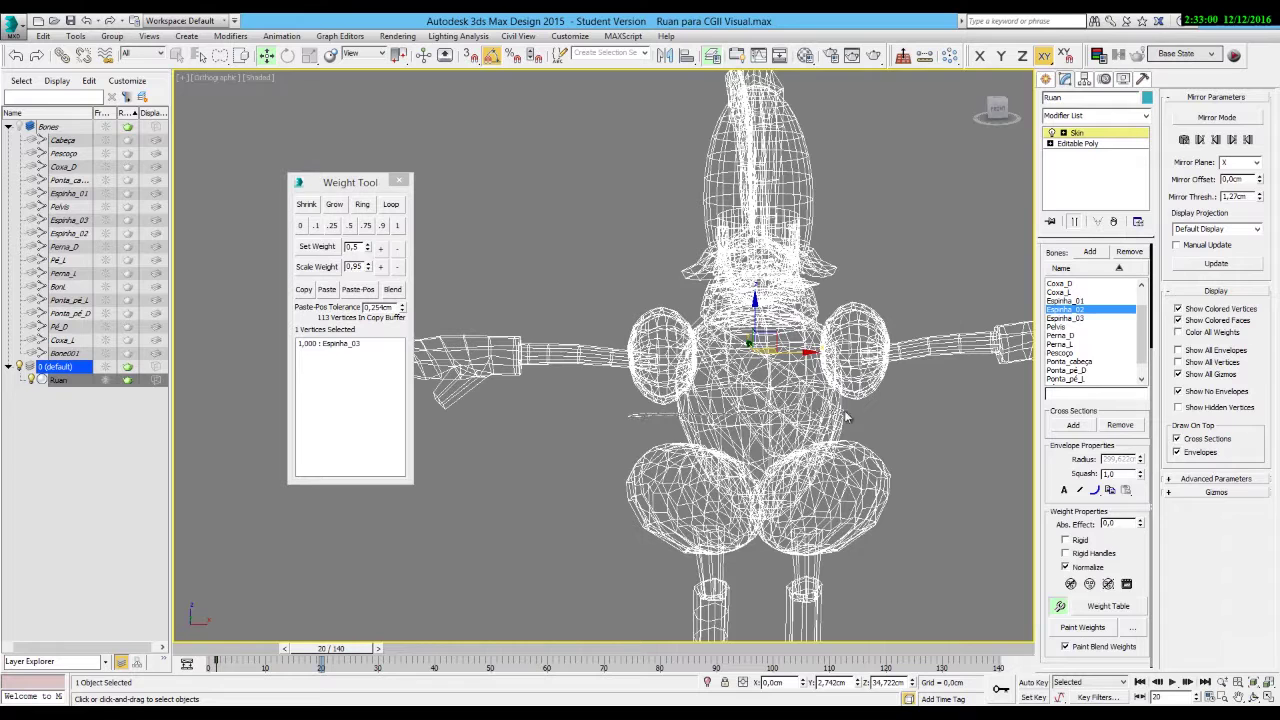
pyautogui.press('F3')
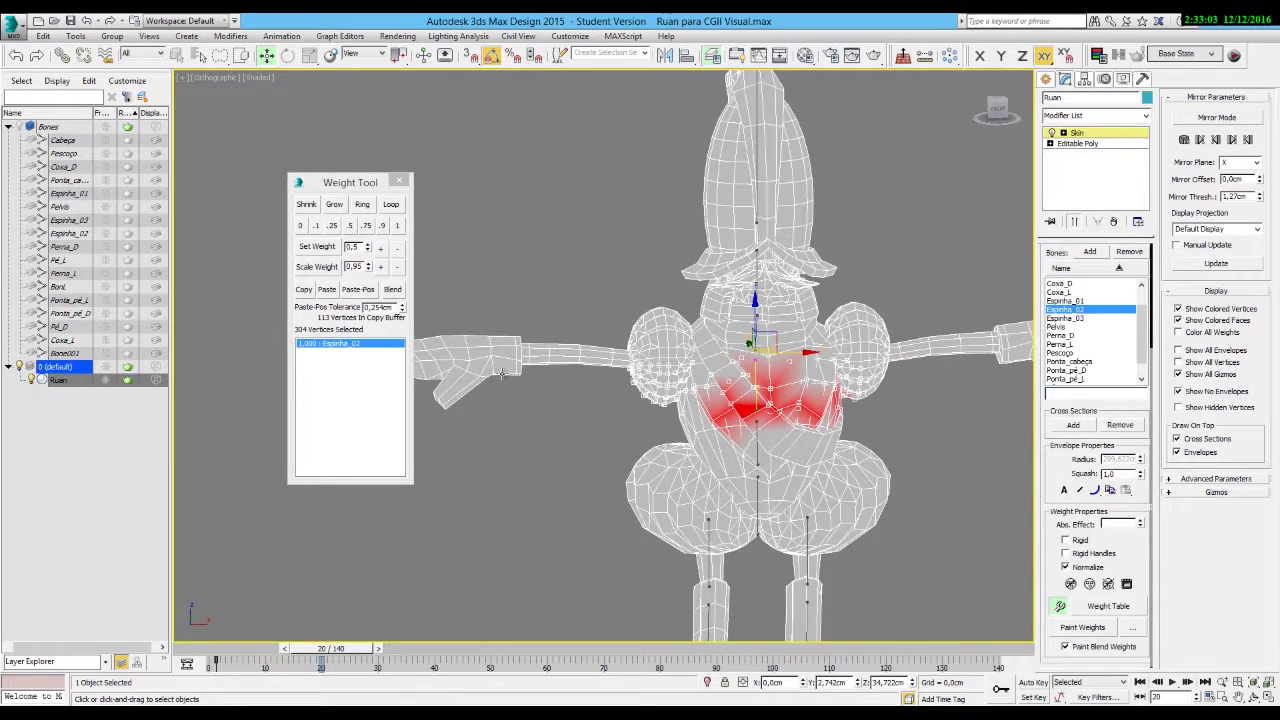
pyautogui.click(399, 227)
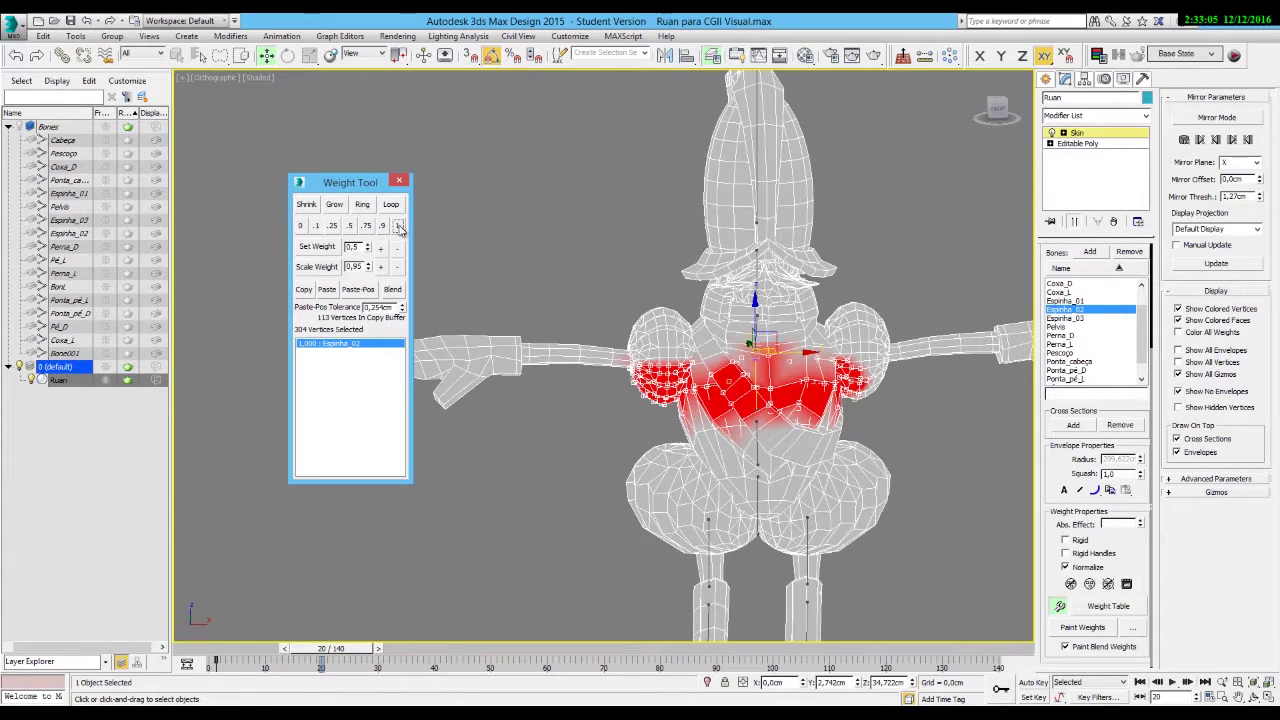
pyautogui.click(578, 468)
# Grow a vertex selection over the hat's side panels, make Cabeça the active bone, and set their weight to 1.
pyautogui.scroll(-2, 616, 234)
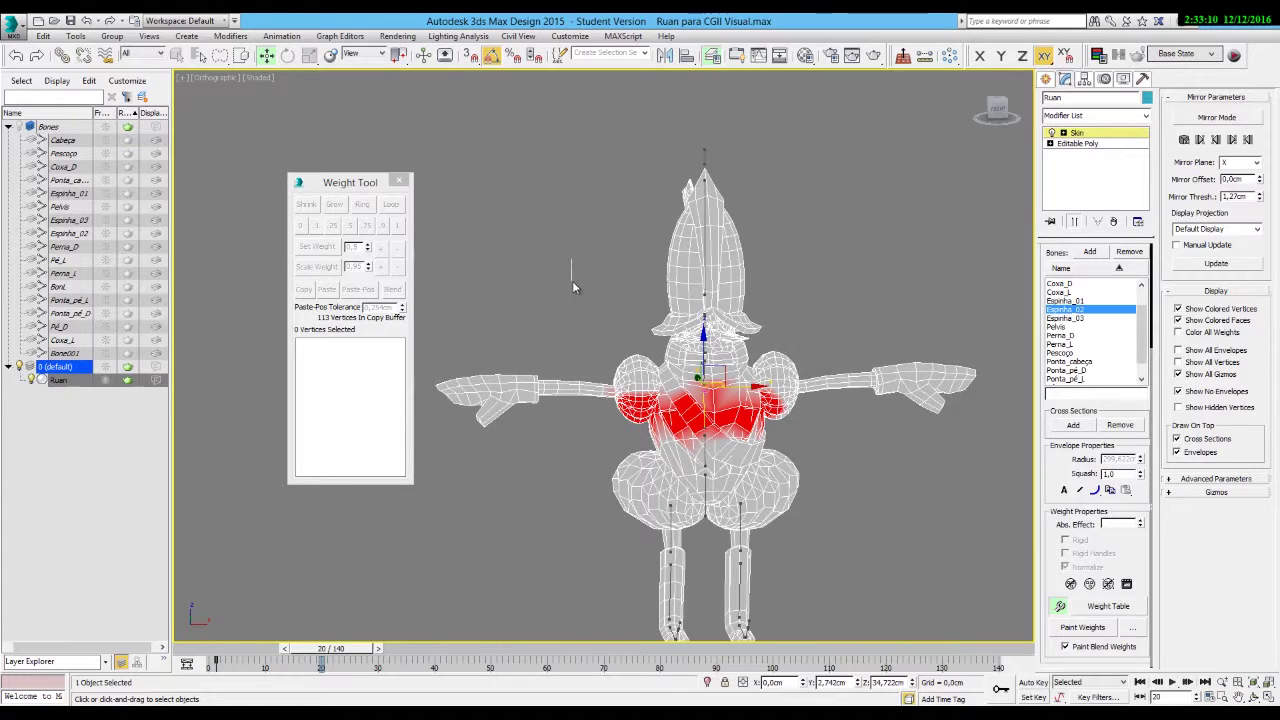
pyautogui.click(688, 254)
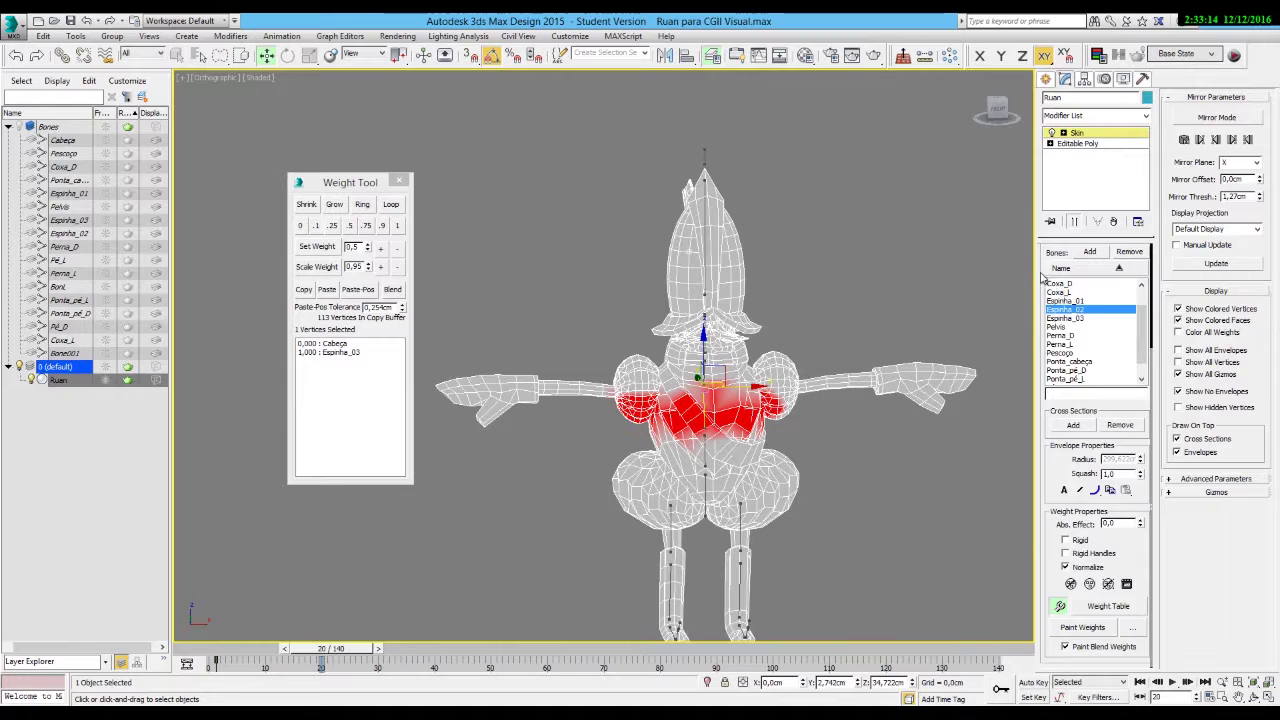
pyautogui.moveTo(1041, 315); pyautogui.dragTo(1045, 455)
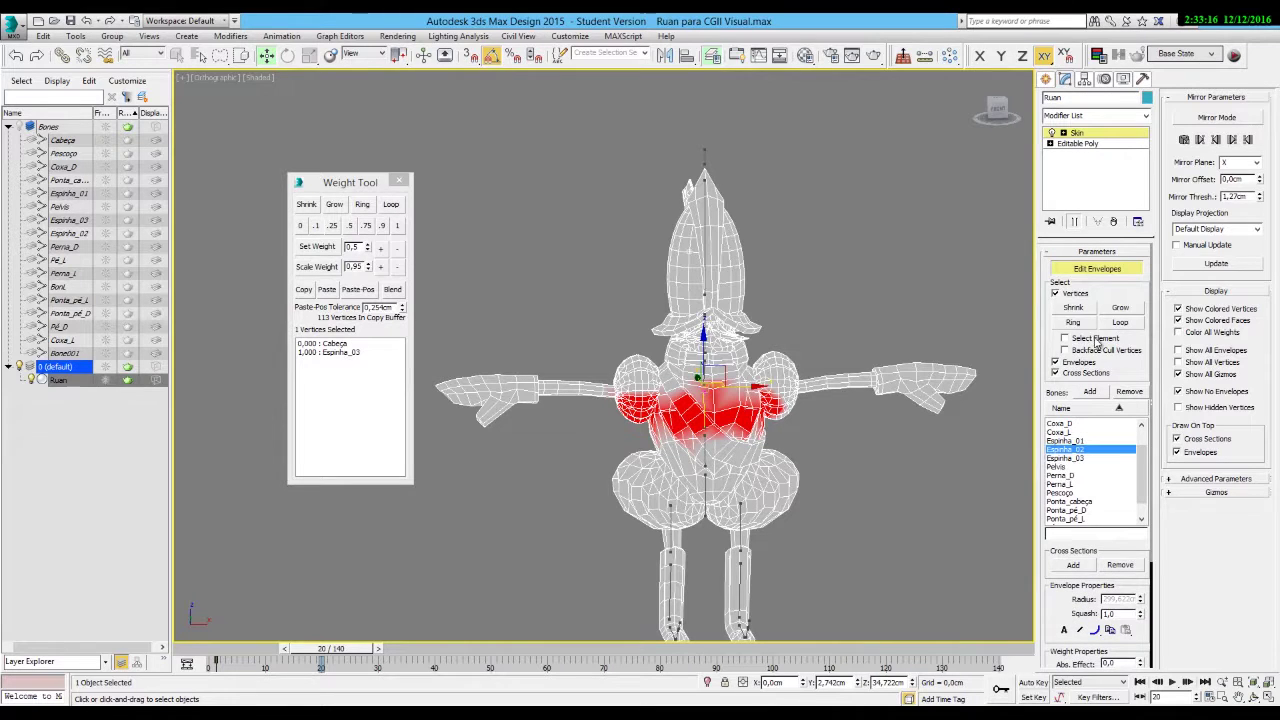
pyautogui.click(1121, 309)
pyautogui.click(1121, 309)
pyautogui.click(1121, 309)
pyautogui.click(1121, 310)
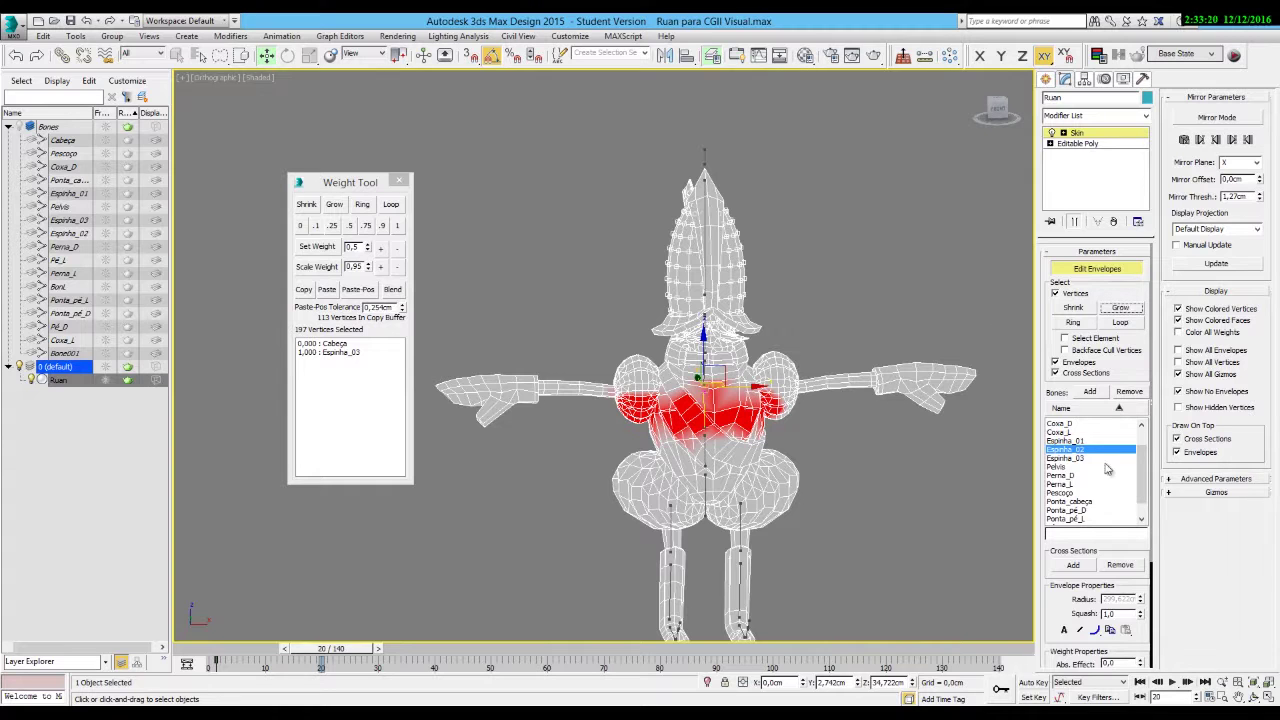
pyautogui.scroll(2, 1075, 453)
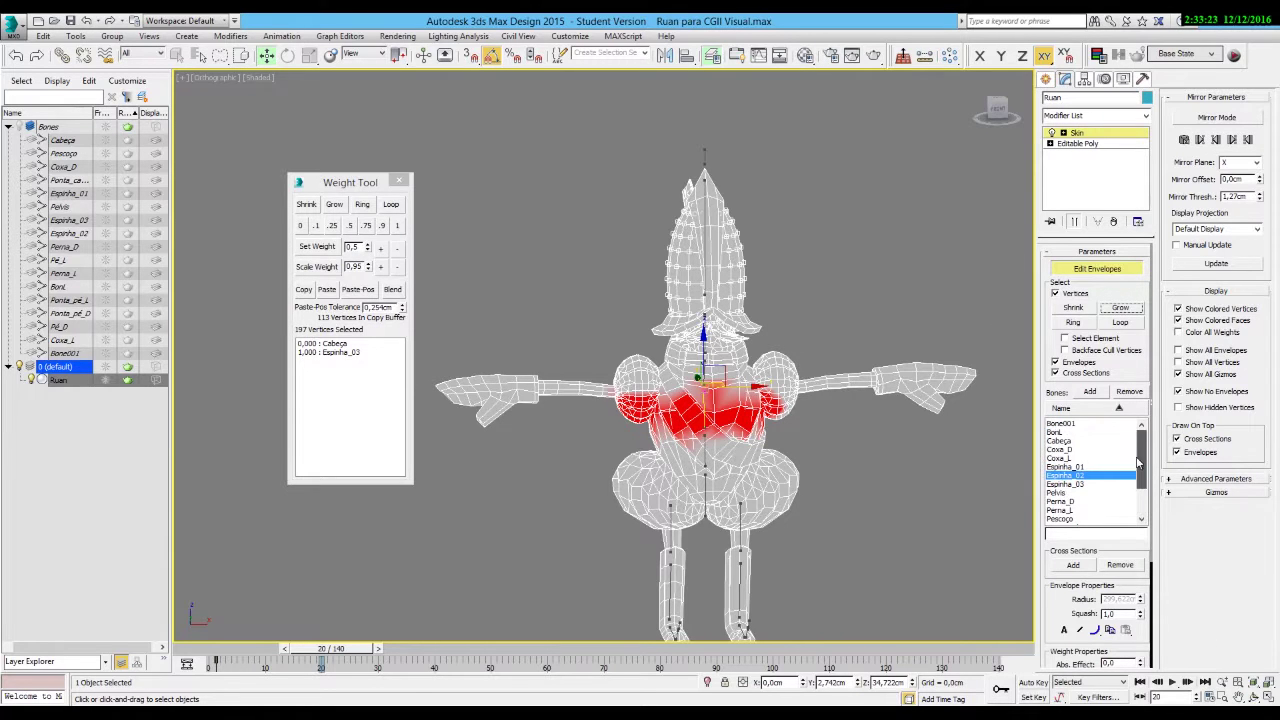
pyautogui.click(1060, 441)
pyautogui.click(397, 225)
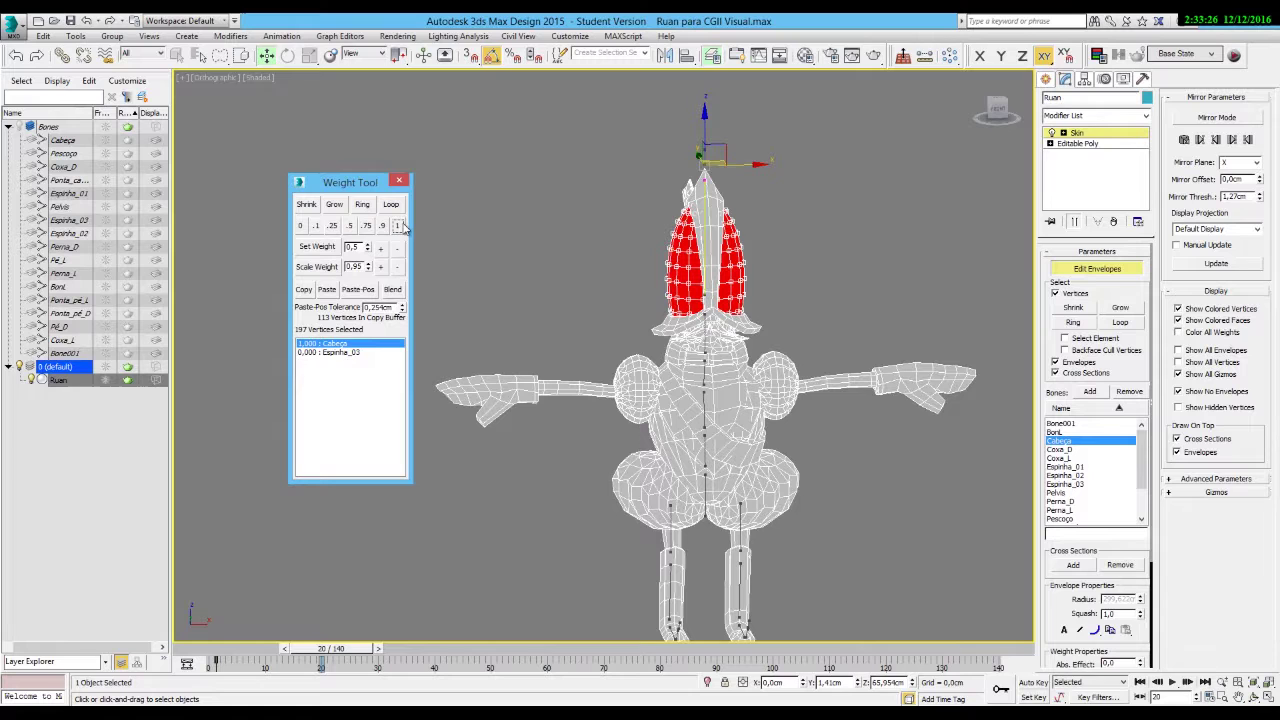
# Select the hat's remaining centre, brim and back vertices and set their Cabeça weight to 1.
pyautogui.click(1121, 308)
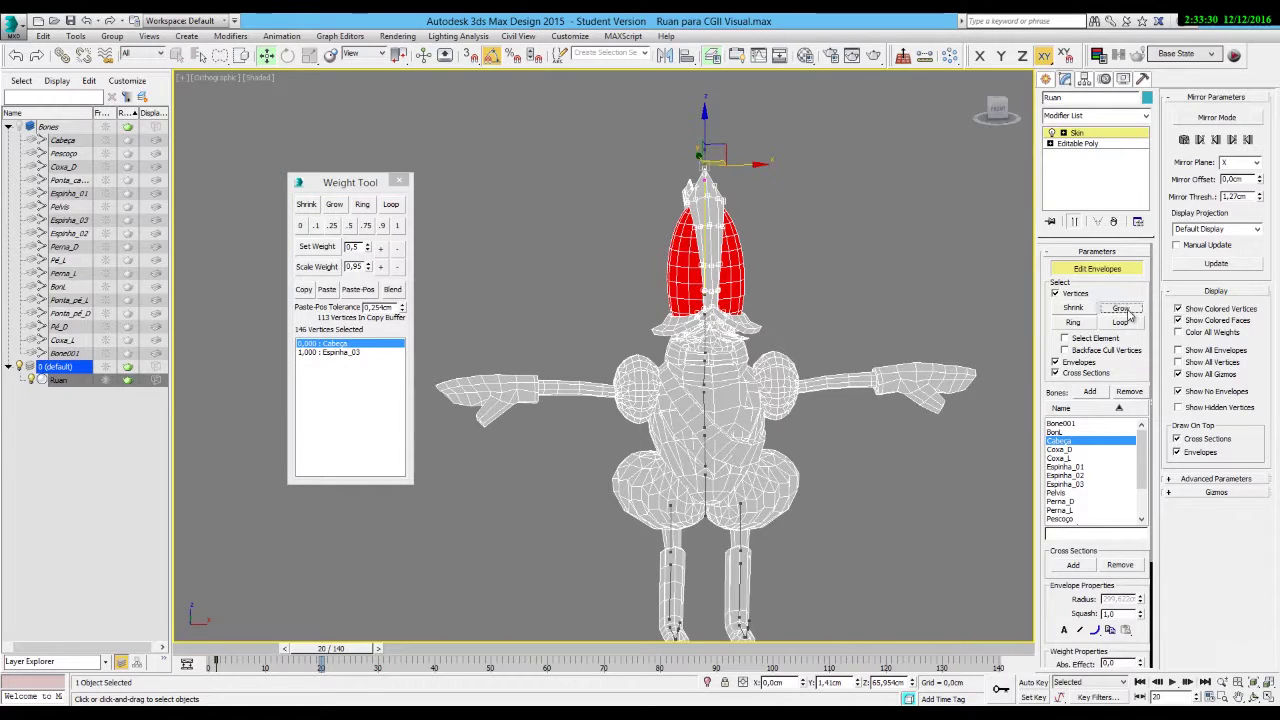
pyautogui.click(1121, 308)
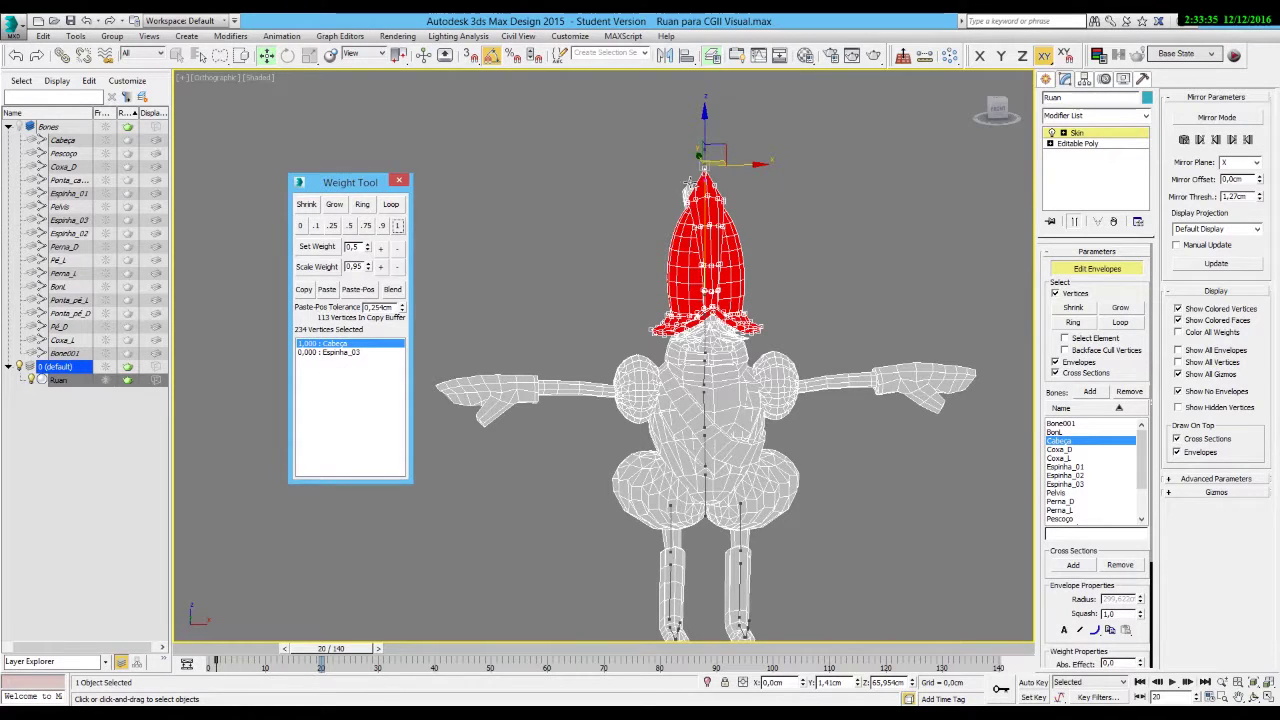
pyautogui.click(397, 225)
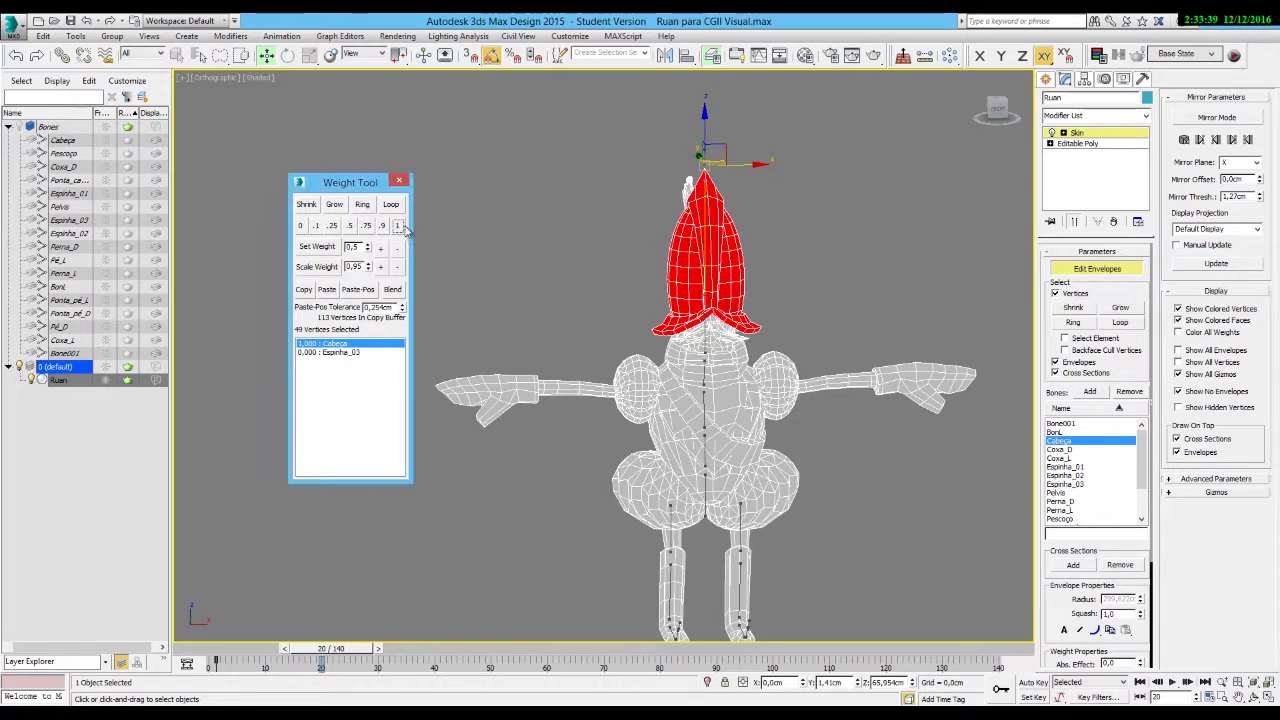
pyautogui.keyDown('alt'); pyautogui.moveTo(594, 316); pyautogui.dragTo(636, 217, button='middle'); pyautogui.keyUp('alt')
pyautogui.click(1119, 310)
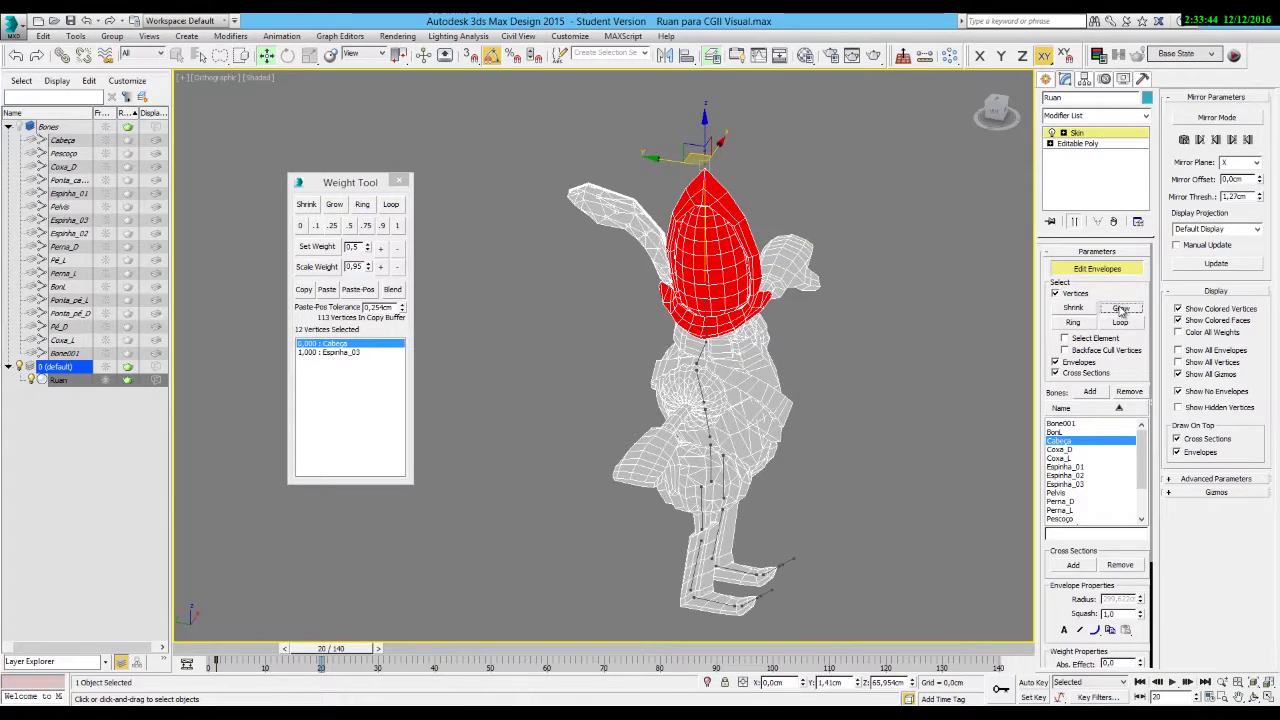
pyautogui.click(397, 225)
# Select the moustache half on the character's left, make Pescoço the active bone, and set its weight to 1.
pyautogui.keyDown('alt'); pyautogui.moveTo(834, 349); pyautogui.dragTo(760, 380, button='middle'); pyautogui.keyUp('alt')
pyautogui.click(726, 338)
pyautogui.click(1119, 308)
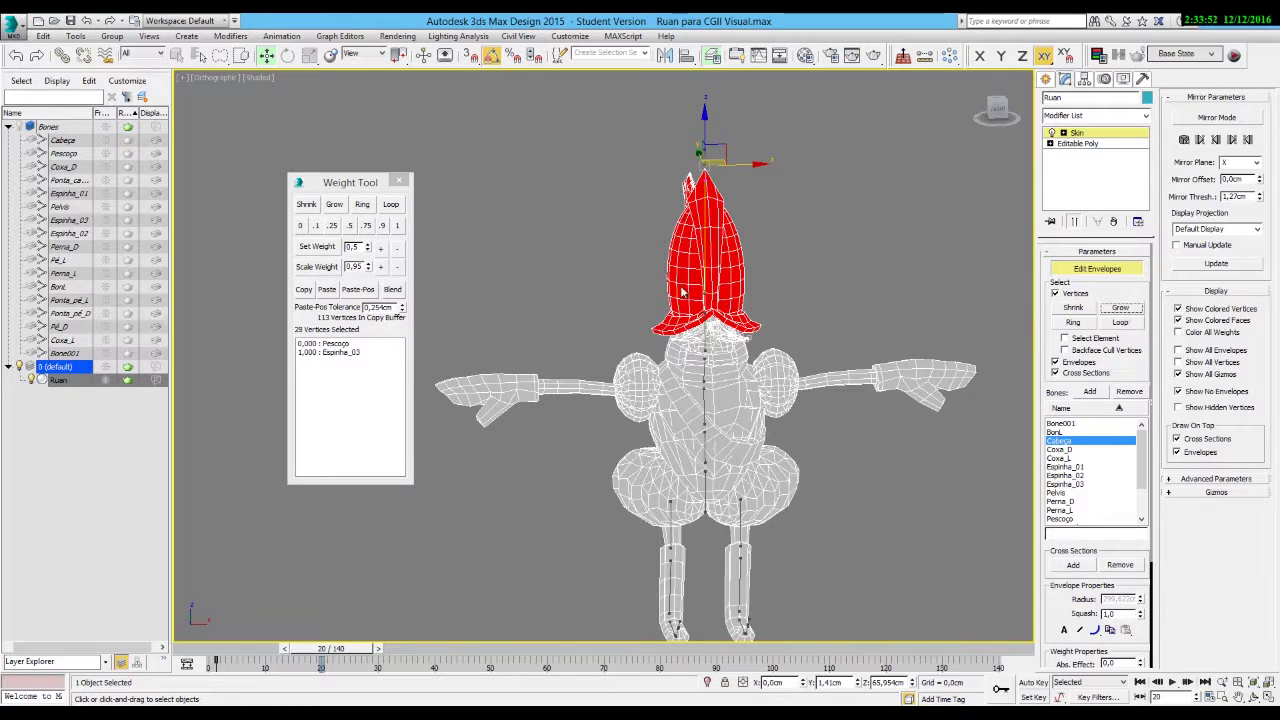
pyautogui.click(706, 335)
pyautogui.scroll(4, 704, 318)
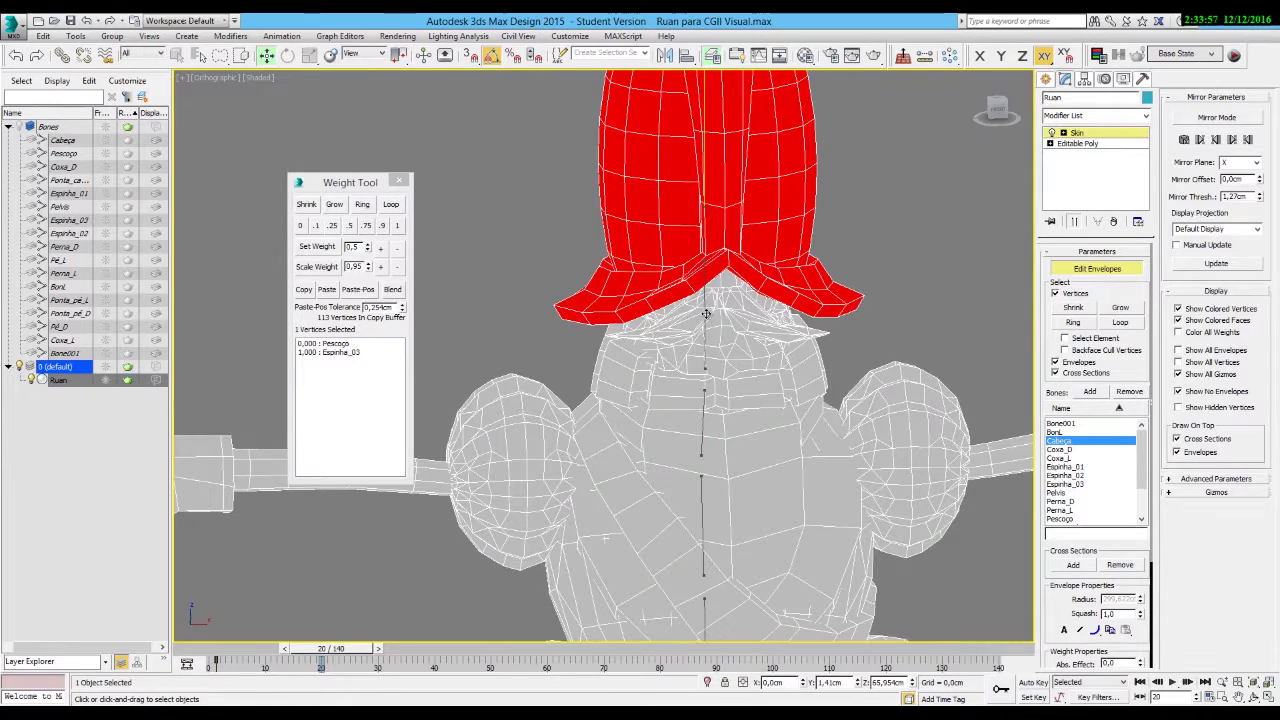
pyautogui.click(1073, 308)
pyautogui.click(1120, 308)
pyautogui.click(1122, 310)
pyautogui.click(1064, 519)
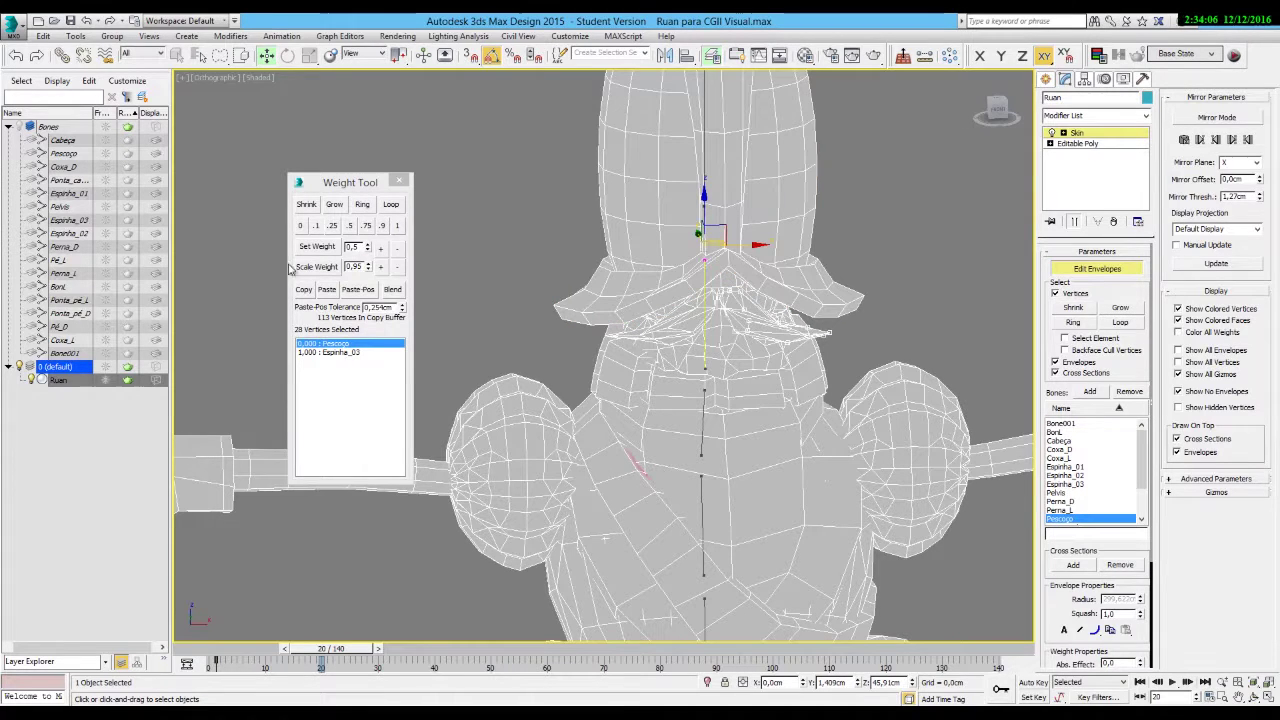
pyautogui.click(398, 226)
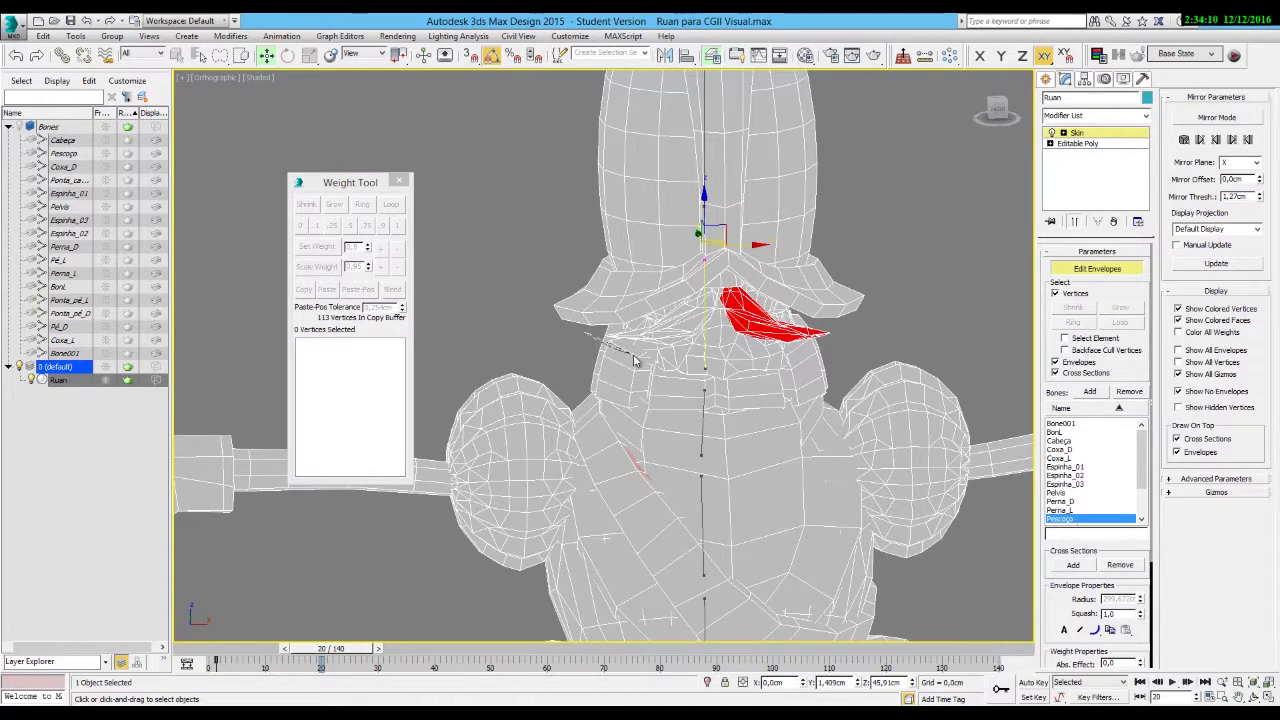
# Grow a selection over the other moustache half and the face, and set their Pescoço weight to 1.
pyautogui.keyDown('ctrl'); pyautogui.moveTo(626, 346); pyautogui.dragTo(658, 326); pyautogui.keyUp('ctrl')
pyautogui.click(1121, 310)
pyautogui.click(1121, 310)
pyautogui.click(398, 226)
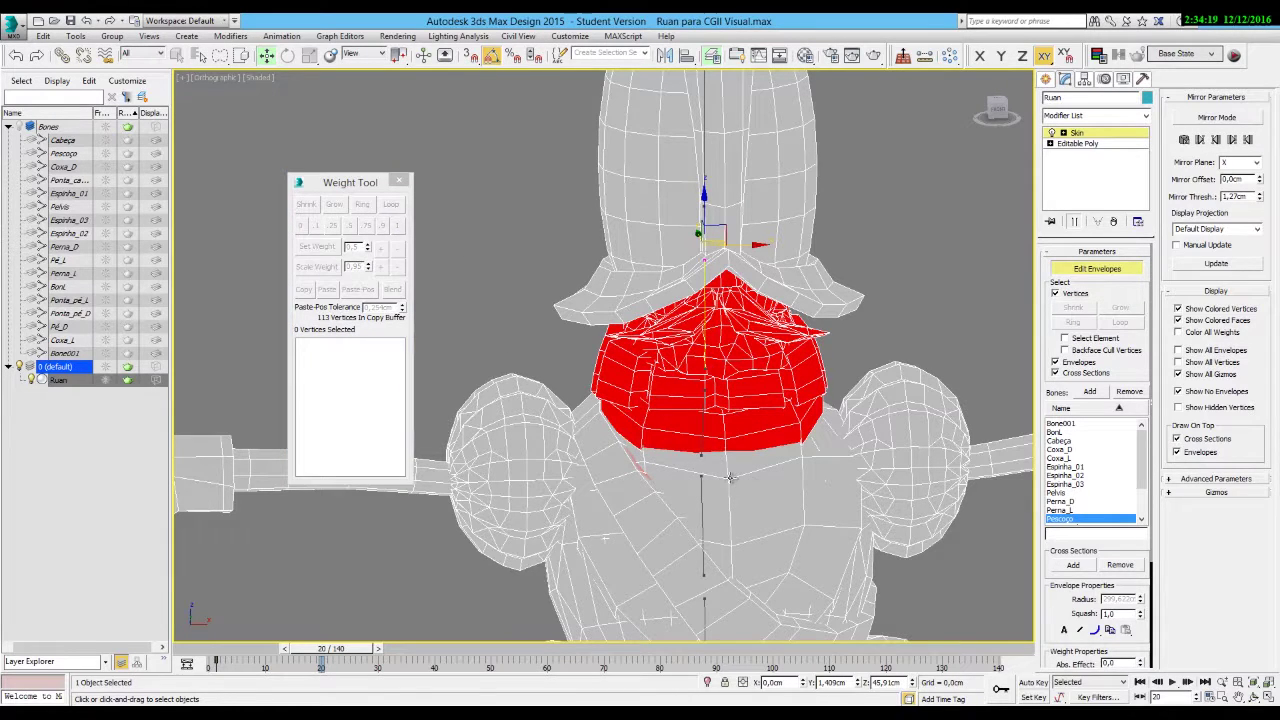
# Grow a selection over the character's left shoulder puff and arm, activate Espinha_02, and set their weight to 1.
pyautogui.click(737, 480)
pyautogui.keyDown('alt'); pyautogui.moveTo(737, 480); pyautogui.dragTo(900, 470, button='middle'); pyautogui.keyUp('alt')
pyautogui.press('F3')
pyautogui.press('F3')
pyautogui.click(1121, 308)
pyautogui.click(1121, 308)
pyautogui.click(1121, 308)
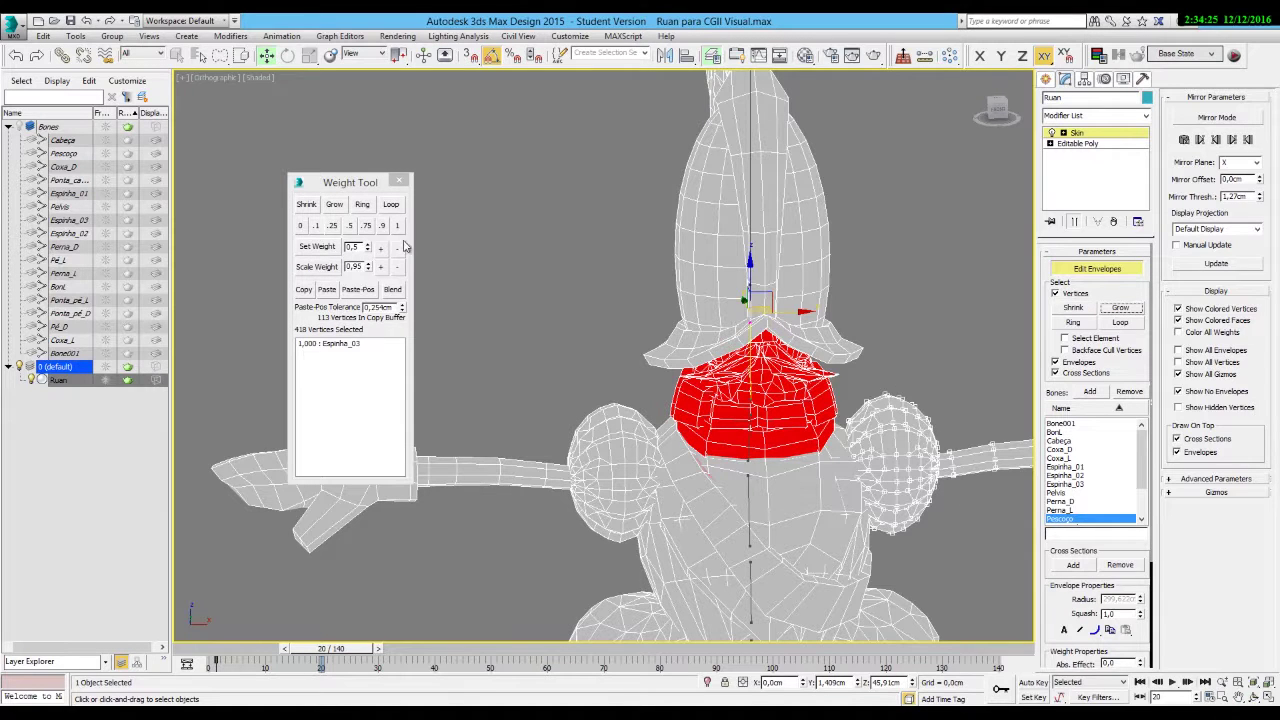
pyautogui.click(1076, 485)
pyautogui.click(1065, 475)
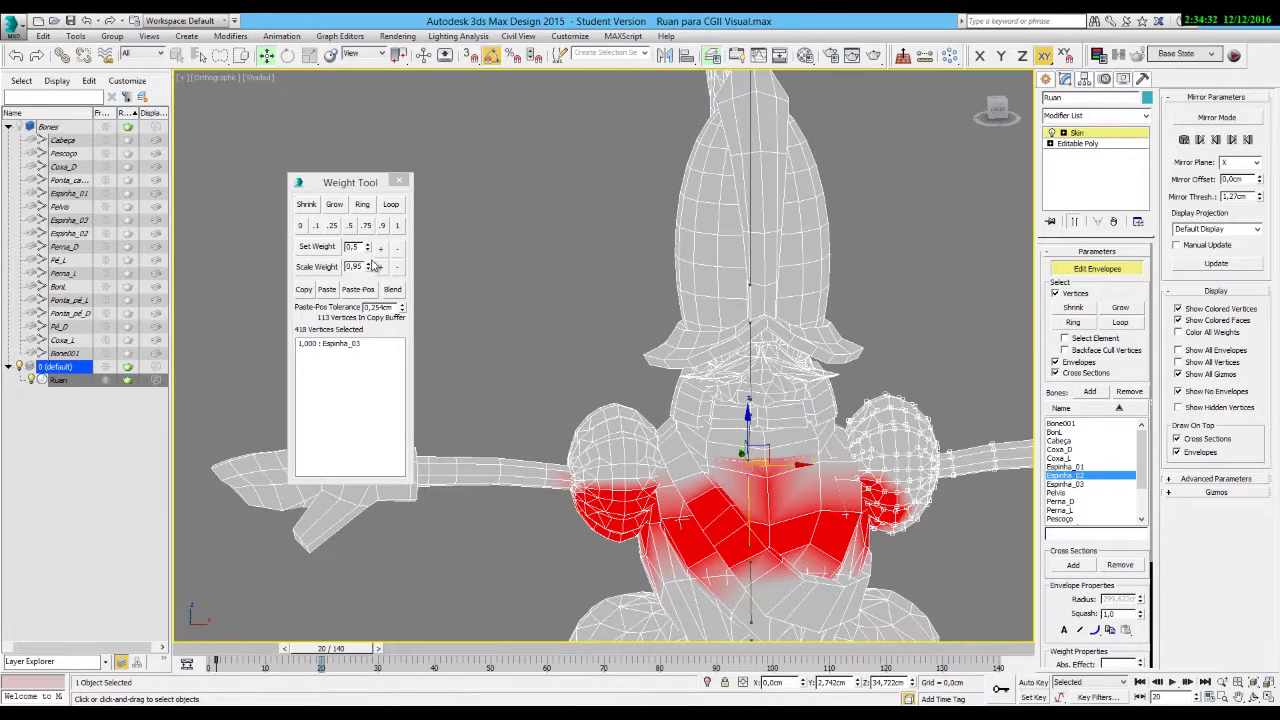
pyautogui.click(397, 225)
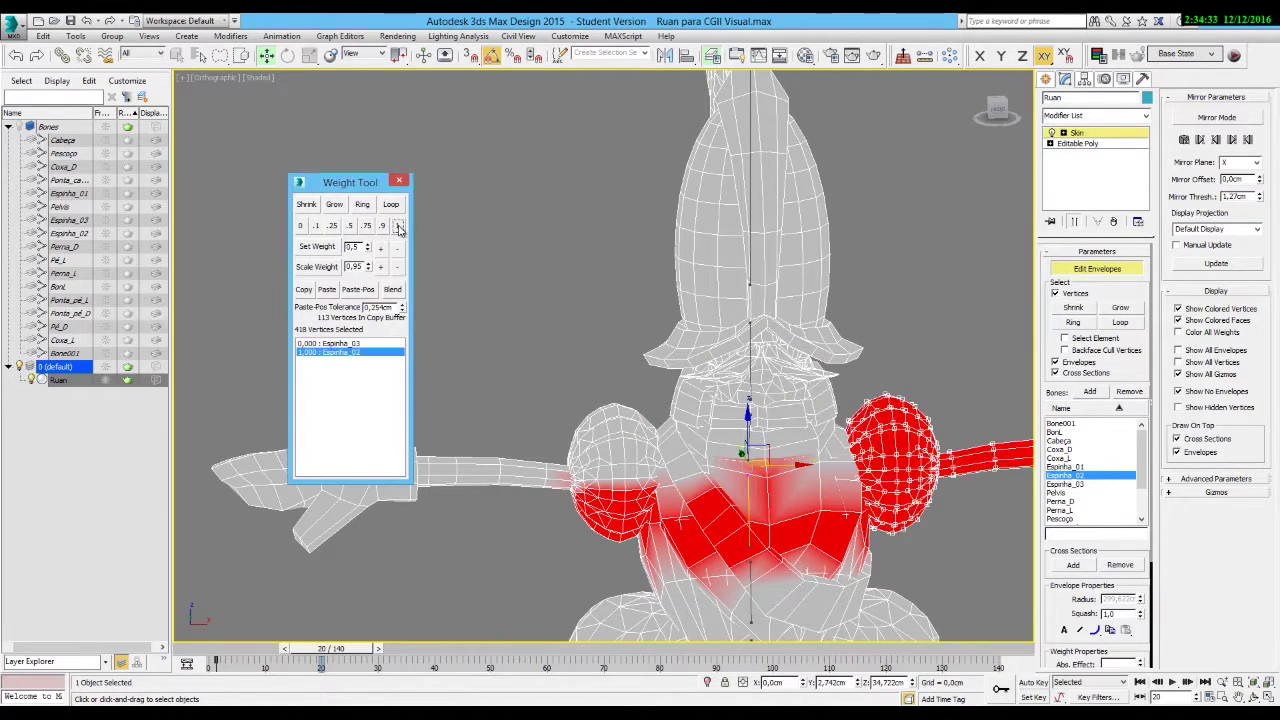
# Set the Espinha_02 weight to 1 on the character's right shoulder puff, arm and hand, and clear the selection.
pyautogui.click(1121, 308)
pyautogui.click(397, 225)
pyautogui.click(486, 206)
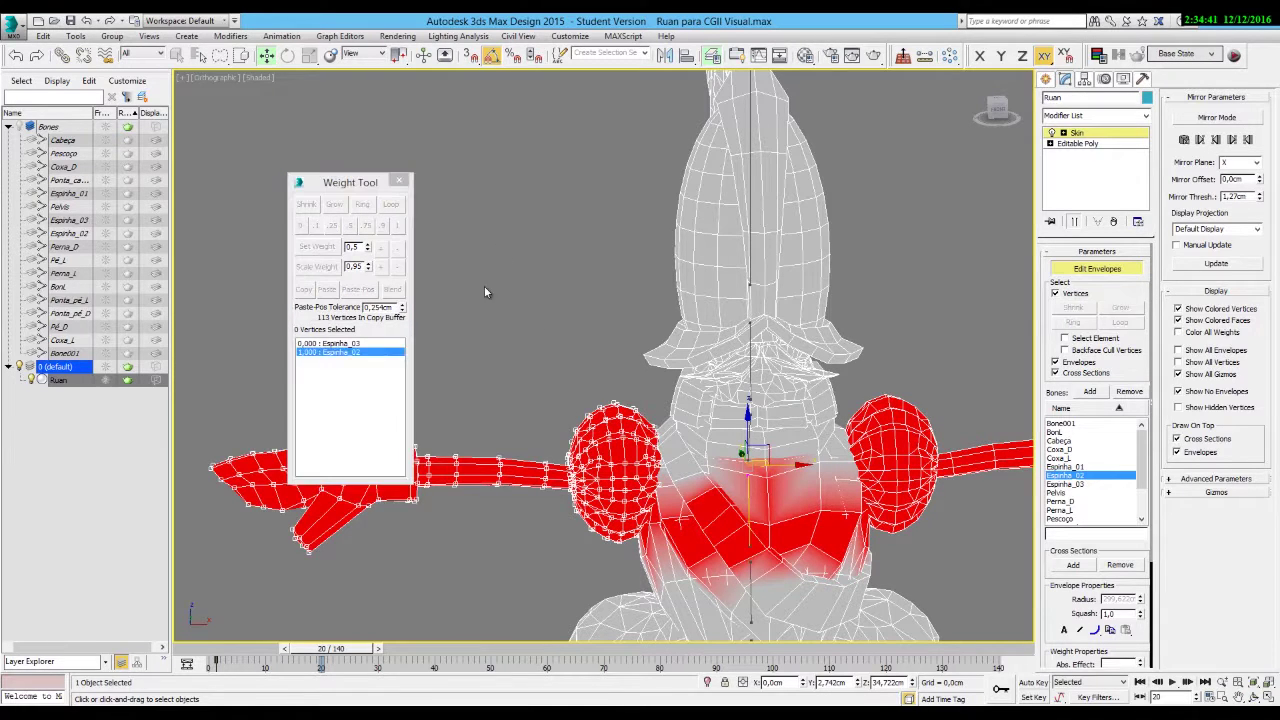
# Grow a selection across the front torso vertices, make Espinha_01 the active bone, and set their weight to 1.
pyautogui.click(745, 521)
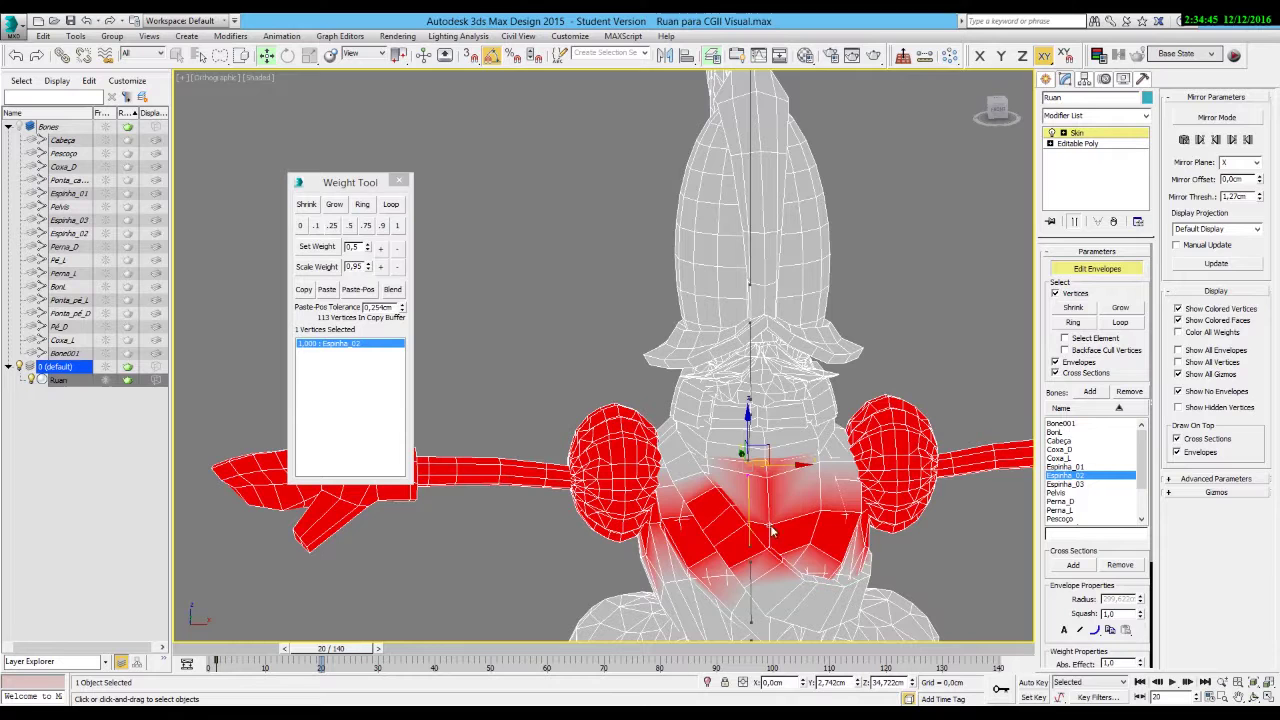
pyautogui.click(1133, 311)
pyautogui.scroll(-1, 1120, 320)
pyautogui.scroll(-3, 588, 365)
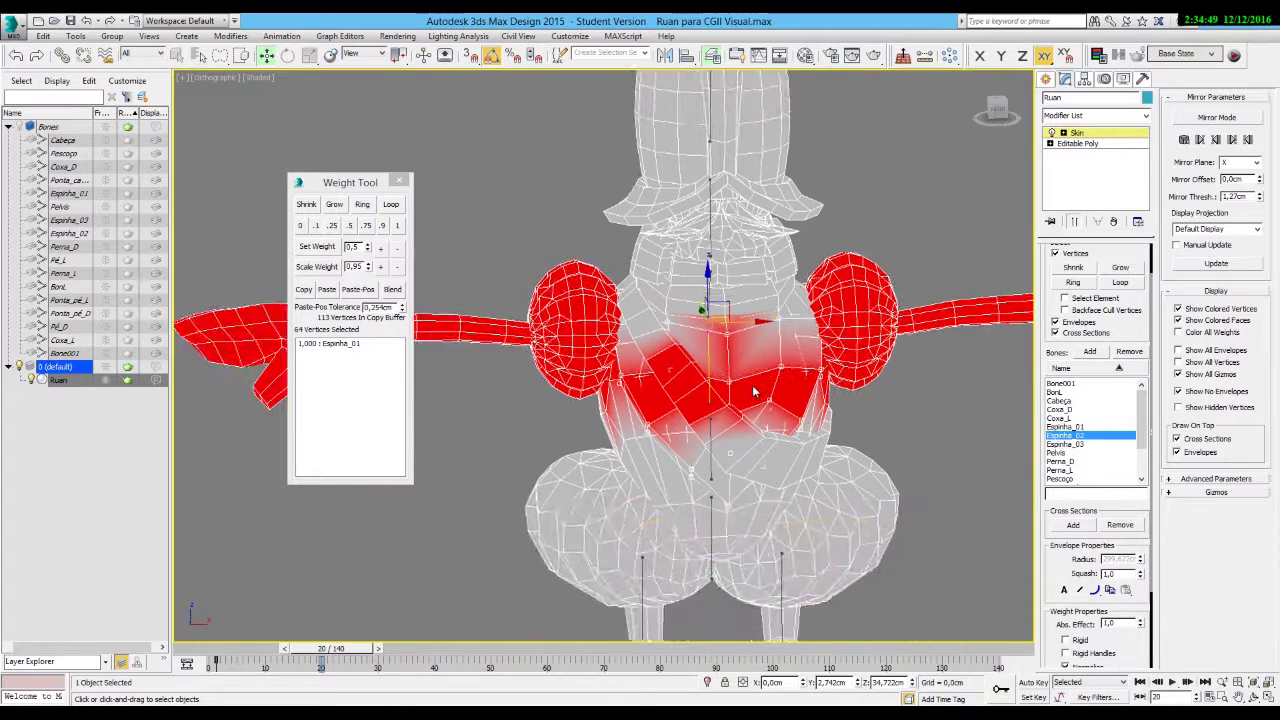
pyautogui.click(1084, 444)
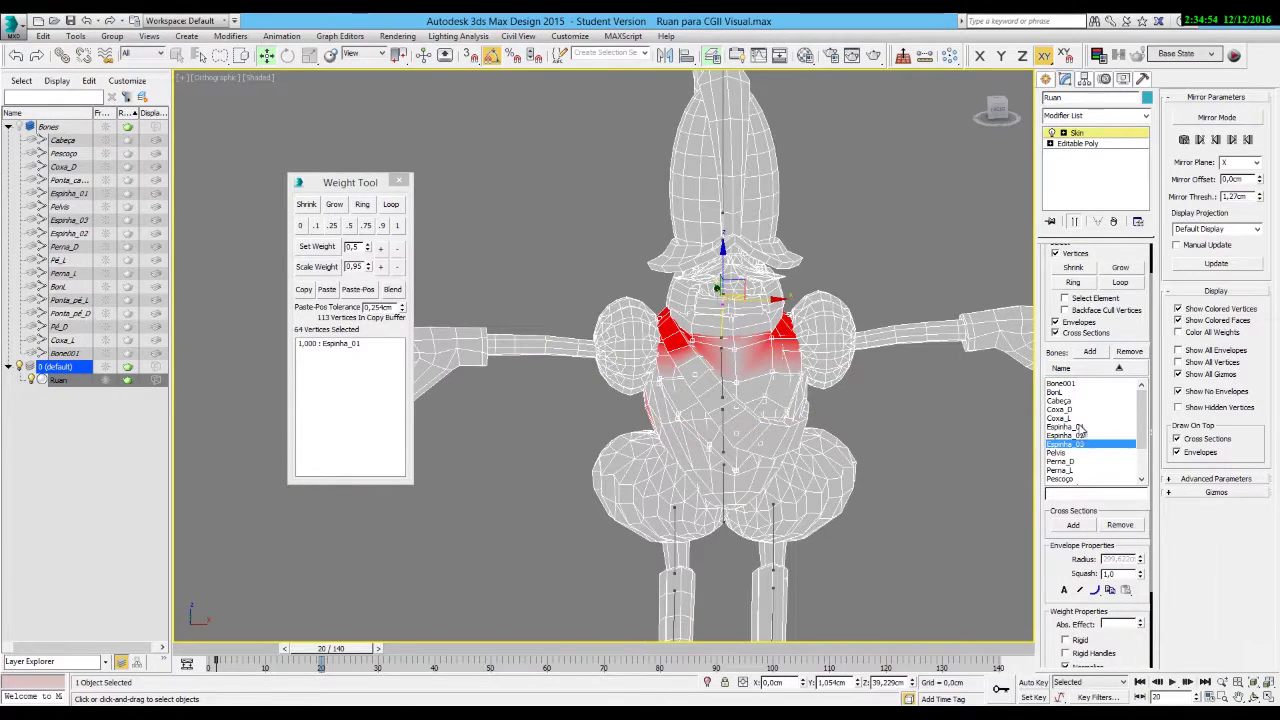
pyautogui.click(1084, 427)
pyautogui.click(397, 225)
# Grow a selection over the torso's back vertices and set their Espinha_01 weight to 1.
pyautogui.keyDown('alt'); pyautogui.moveTo(594, 451); pyautogui.dragTo(720, 430, button='middle'); pyautogui.keyUp('alt')
pyautogui.click(783, 411)
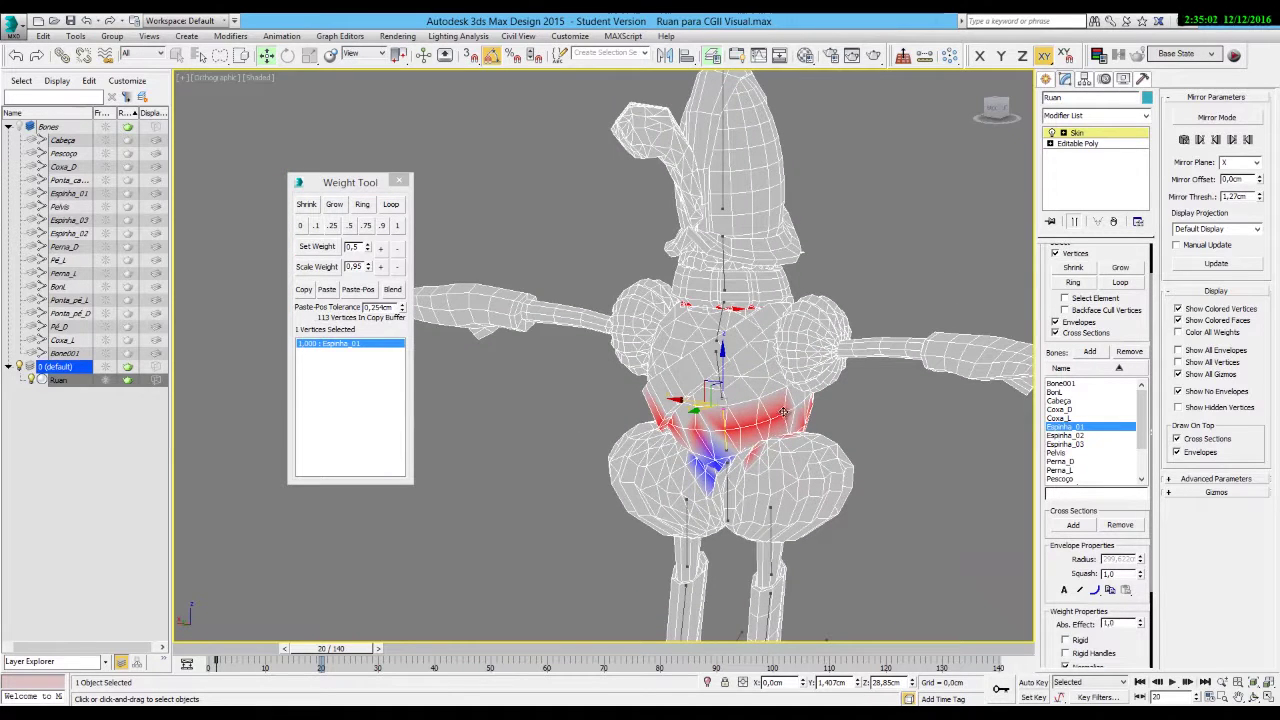
pyautogui.click(1120, 267)
pyautogui.click(1120, 267)
pyautogui.click(1120, 267)
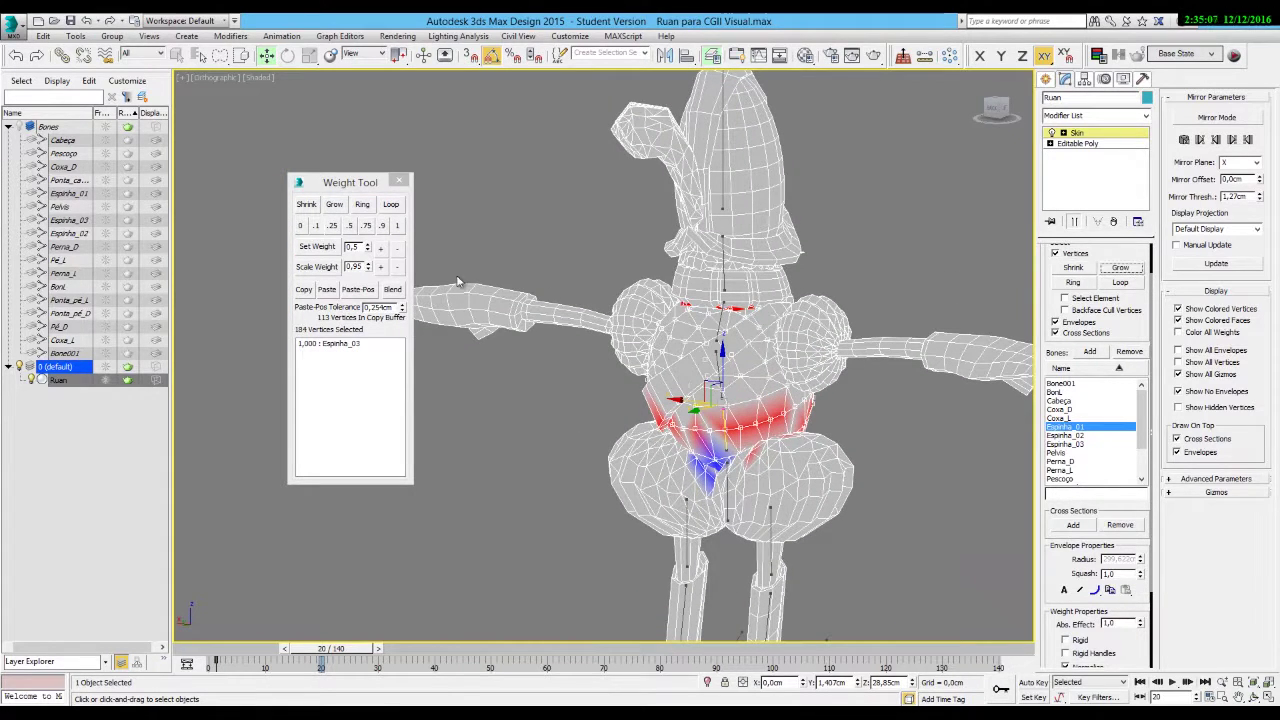
pyautogui.click(397, 225)
# Select the diagonal strap around the torso and set its Espinha_01 weight to 1.
pyautogui.click(680, 372)
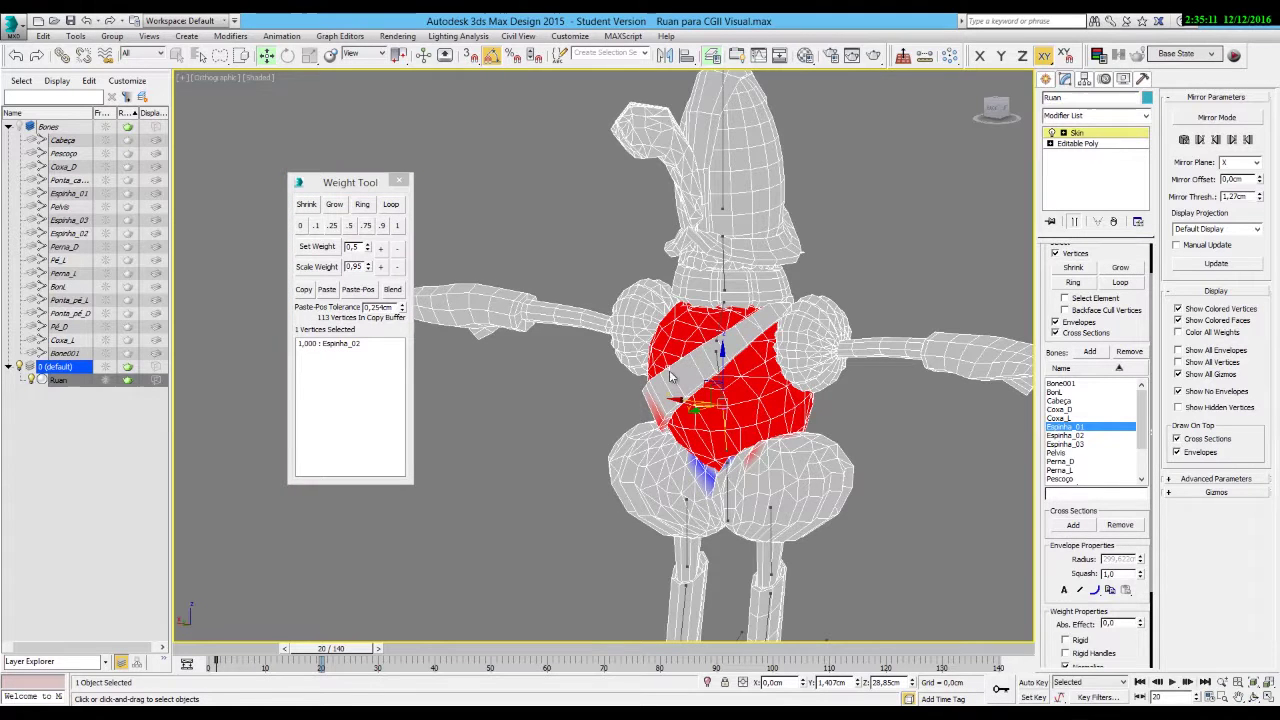
pyautogui.click(1120, 267)
pyautogui.keyDown('alt'); pyautogui.moveTo(760, 420); pyautogui.dragTo(730, 400, button='middle'); pyautogui.keyUp('alt')
pyautogui.click(1120, 267)
pyautogui.click(397, 225)
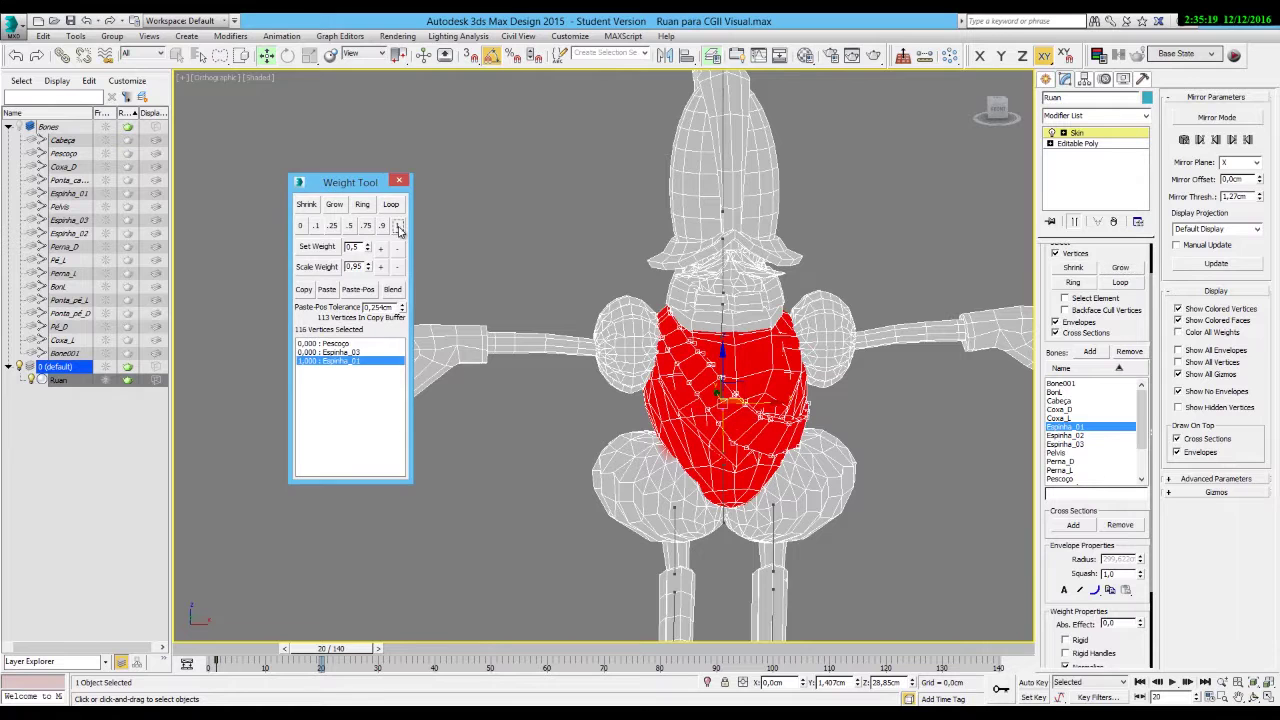
# Activate Coxa_D, select all vertices of the character's right thigh puff, and set their weight to 1.
pyautogui.click(880, 436)
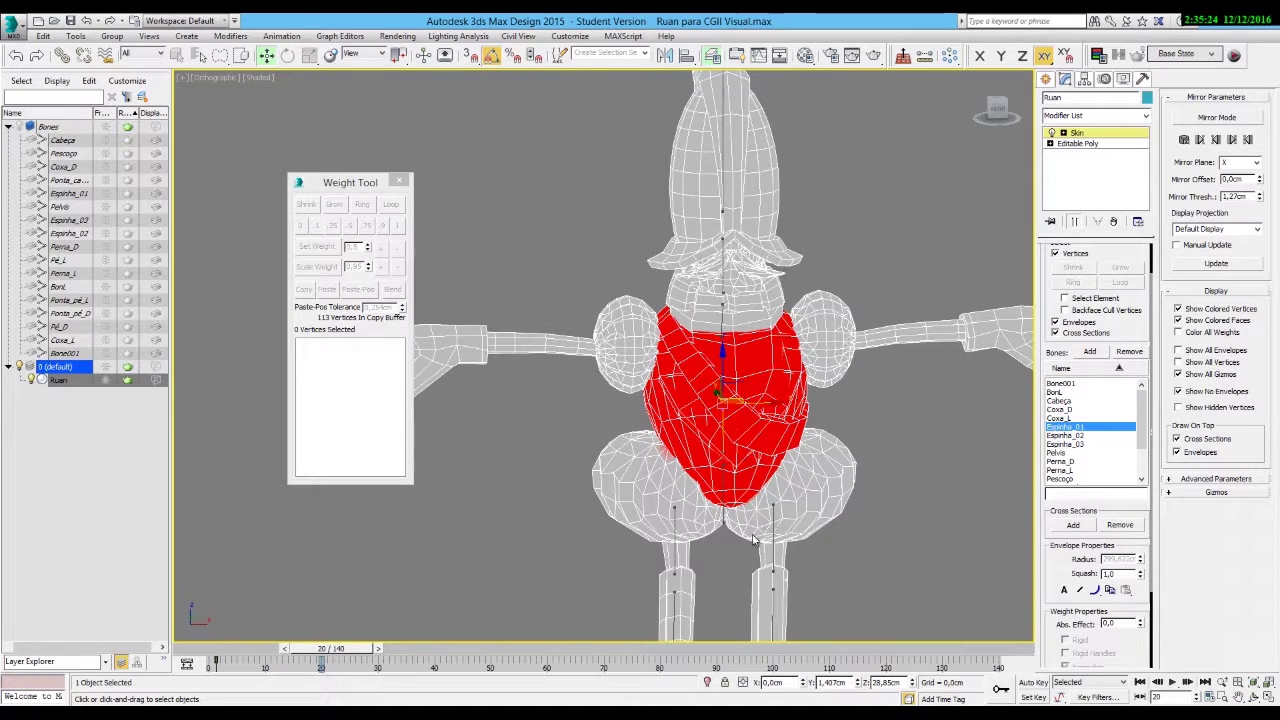
pyautogui.click(678, 540)
pyautogui.moveTo(558, 433); pyautogui.dragTo(700, 540)
pyautogui.click(1120, 267)
pyautogui.click(397, 225)
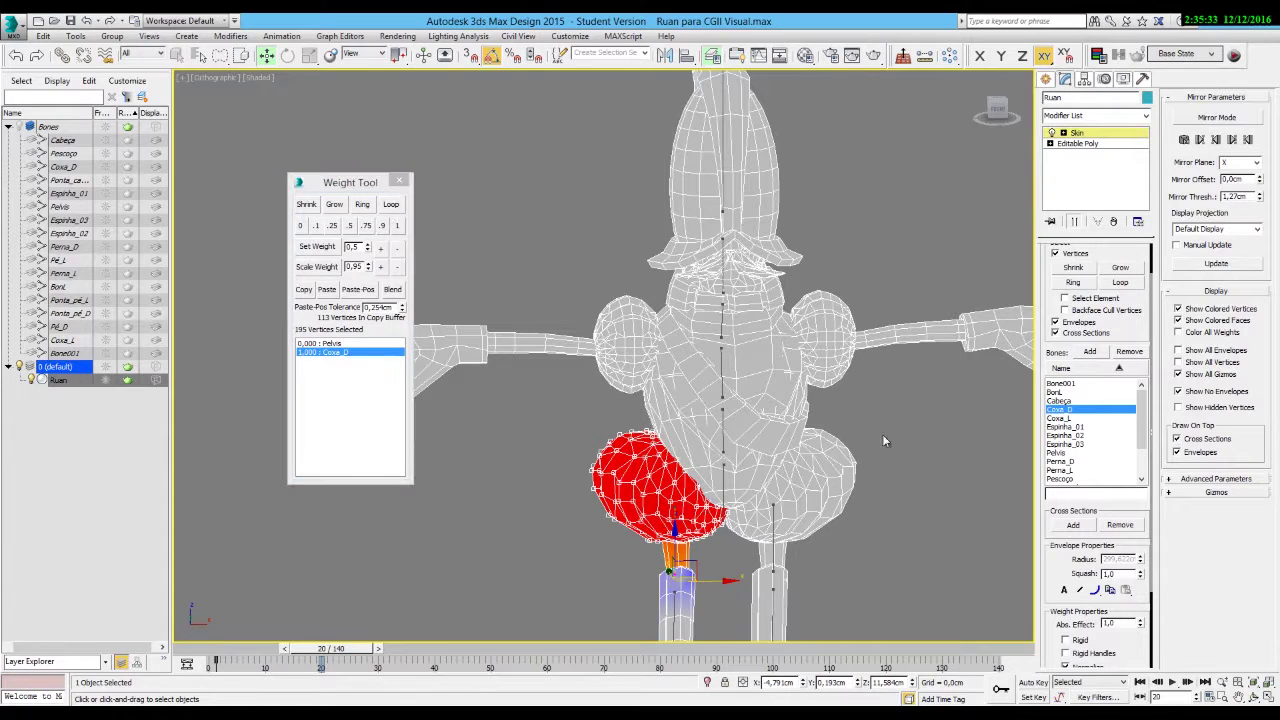
# Activate Coxa_L for the character's left thigh puff vertices and set their weight to 1.
pyautogui.hotkey('ctrl', 'z')
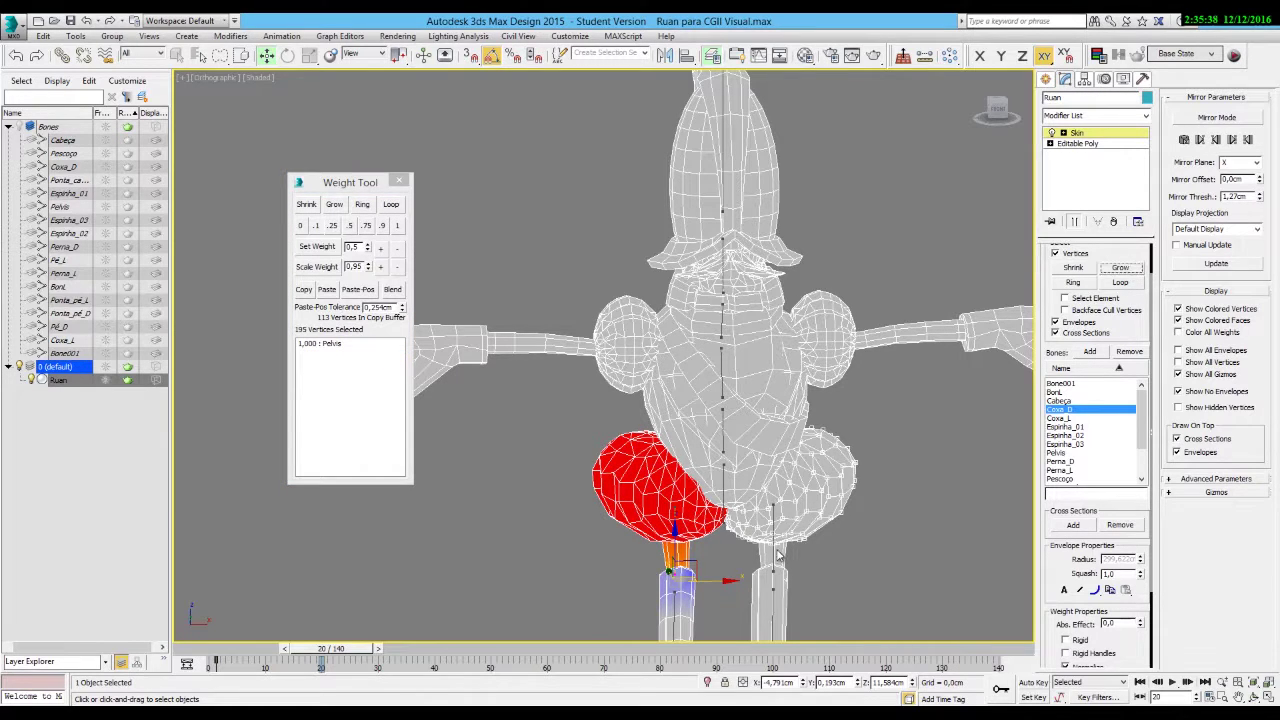
pyautogui.click(762, 512)
pyautogui.click(397, 225)
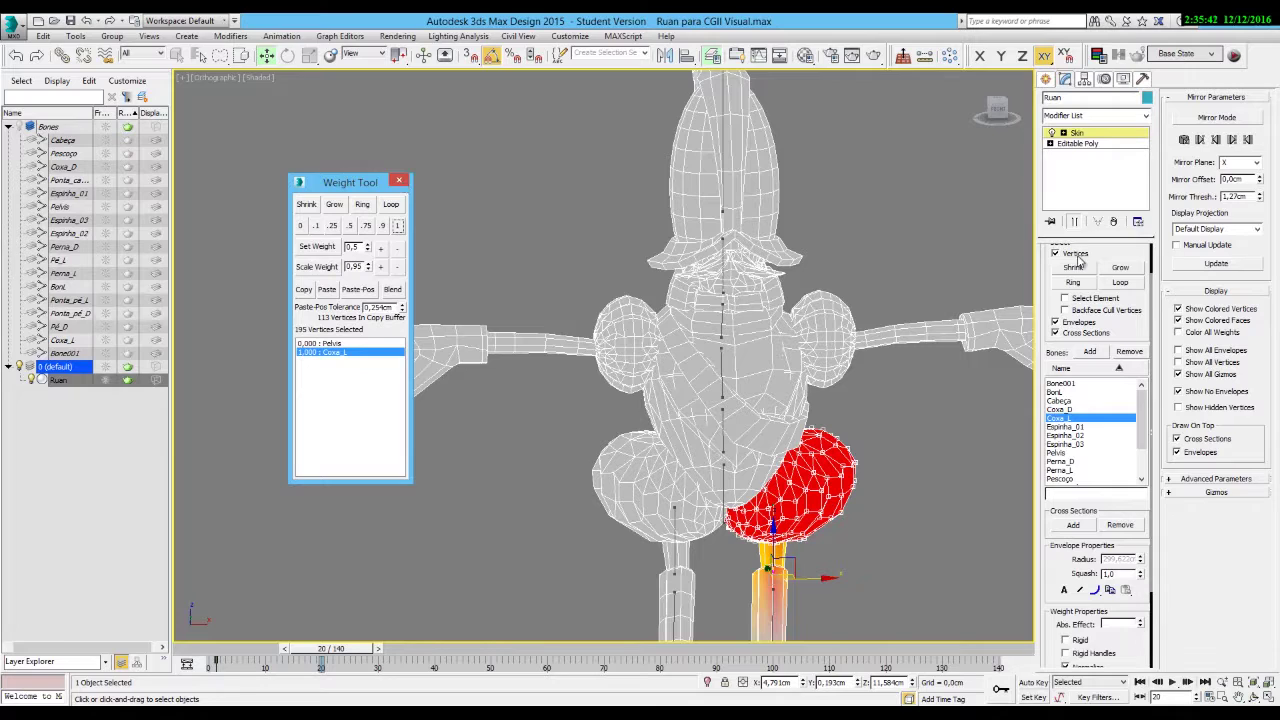
# Exit envelope editing and close the Weight Tool.
pyautogui.scroll(2, 1095, 245)
pyautogui.click(1097, 268)
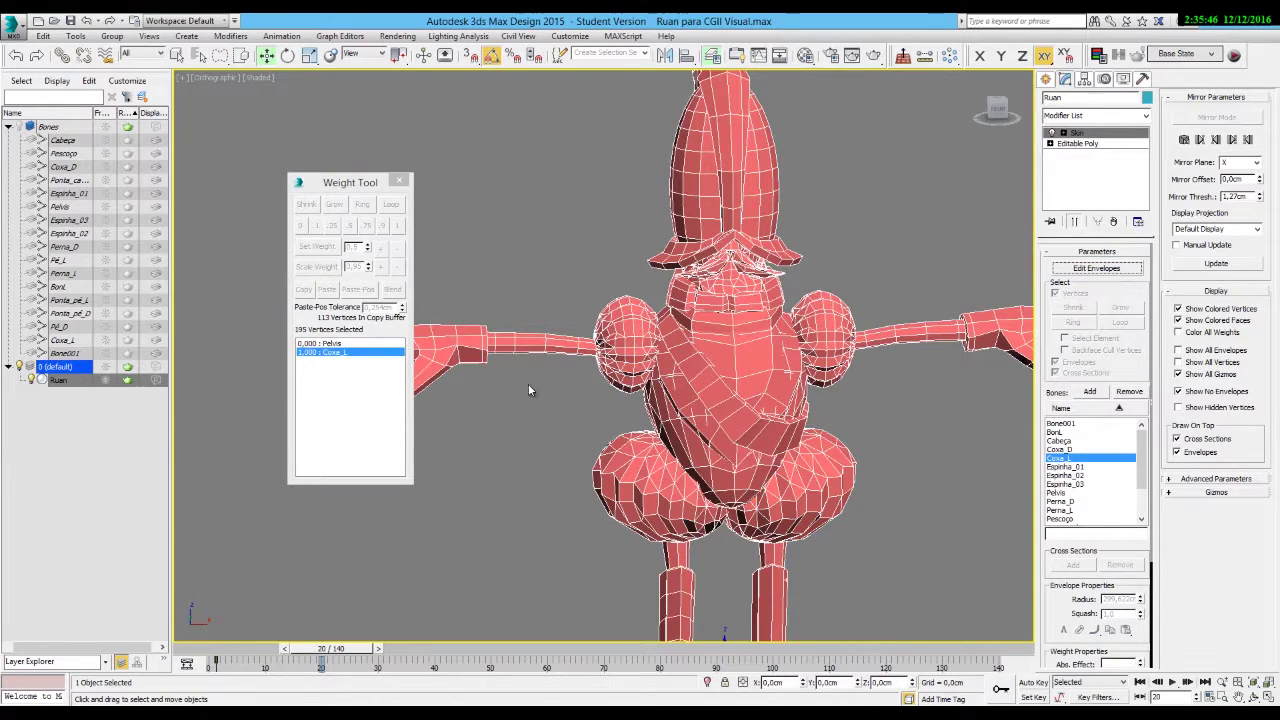
pyautogui.click(398, 183)
# Play the animation to check how the mesh deforms with the bones, and stop playback.
pyautogui.keyDown('alt'); pyautogui.moveTo(574, 438); pyautogui.dragTo(667, 395, button='middle'); pyautogui.keyUp('alt')
pyautogui.click(1172, 681)
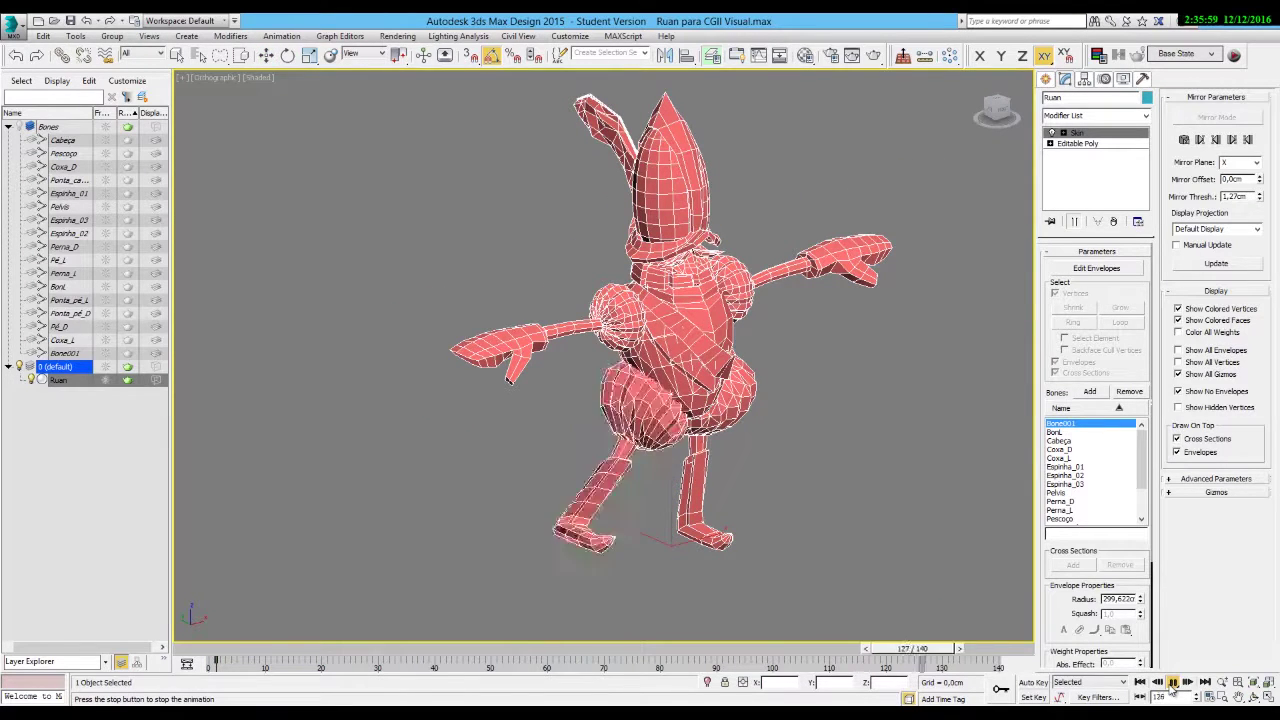
pyautogui.click(1172, 681)
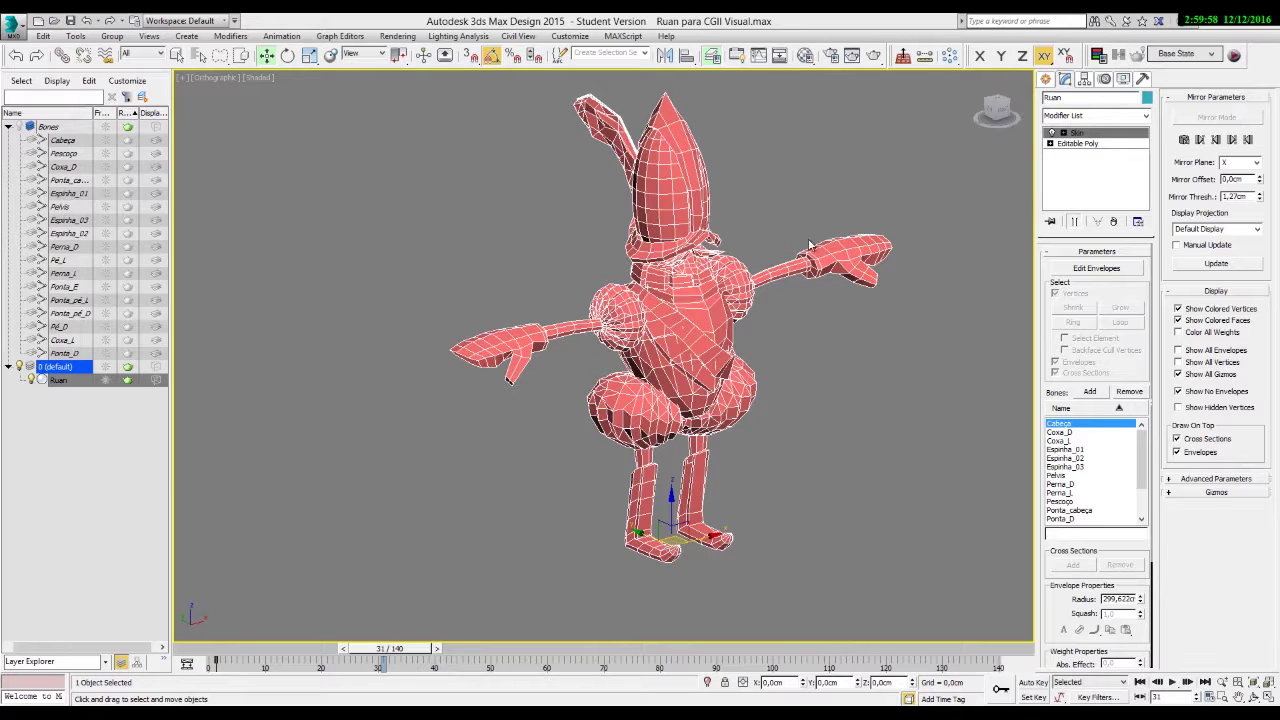
# Hide the 0 (default) layer containing the Ruan mesh and show the Bones layer.
pyautogui.click(21, 368)
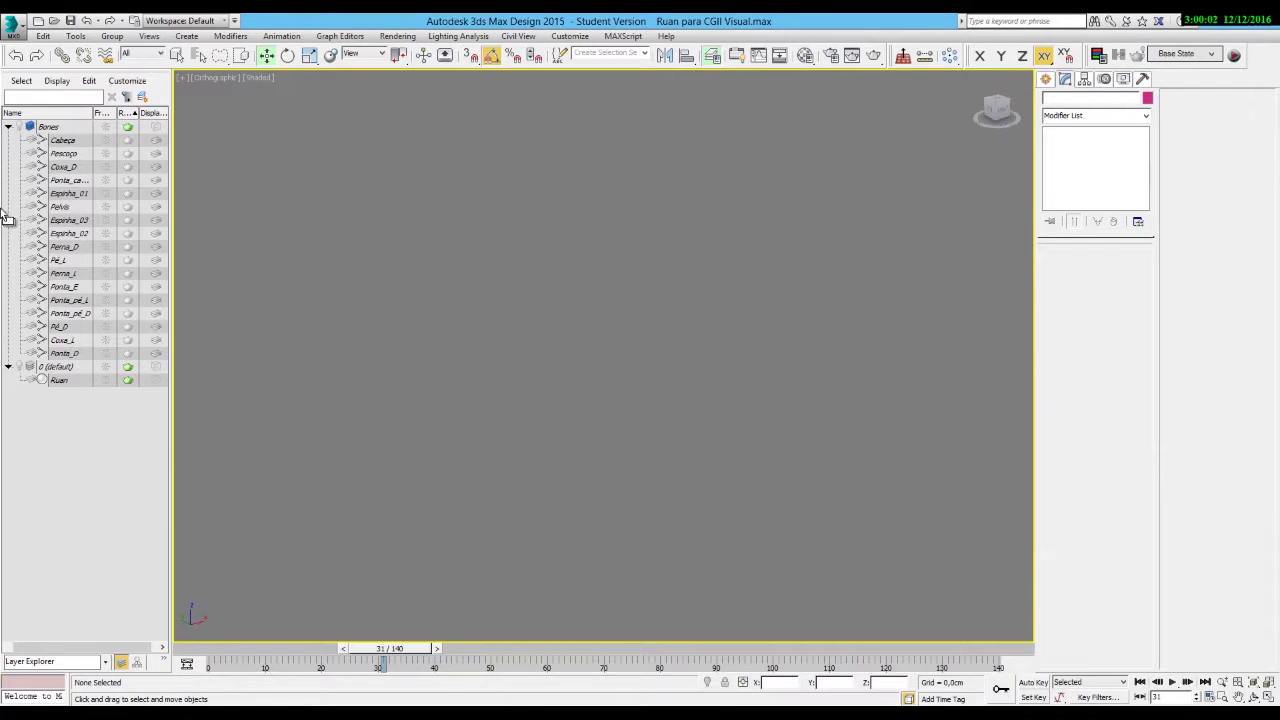
pyautogui.click(20, 128)
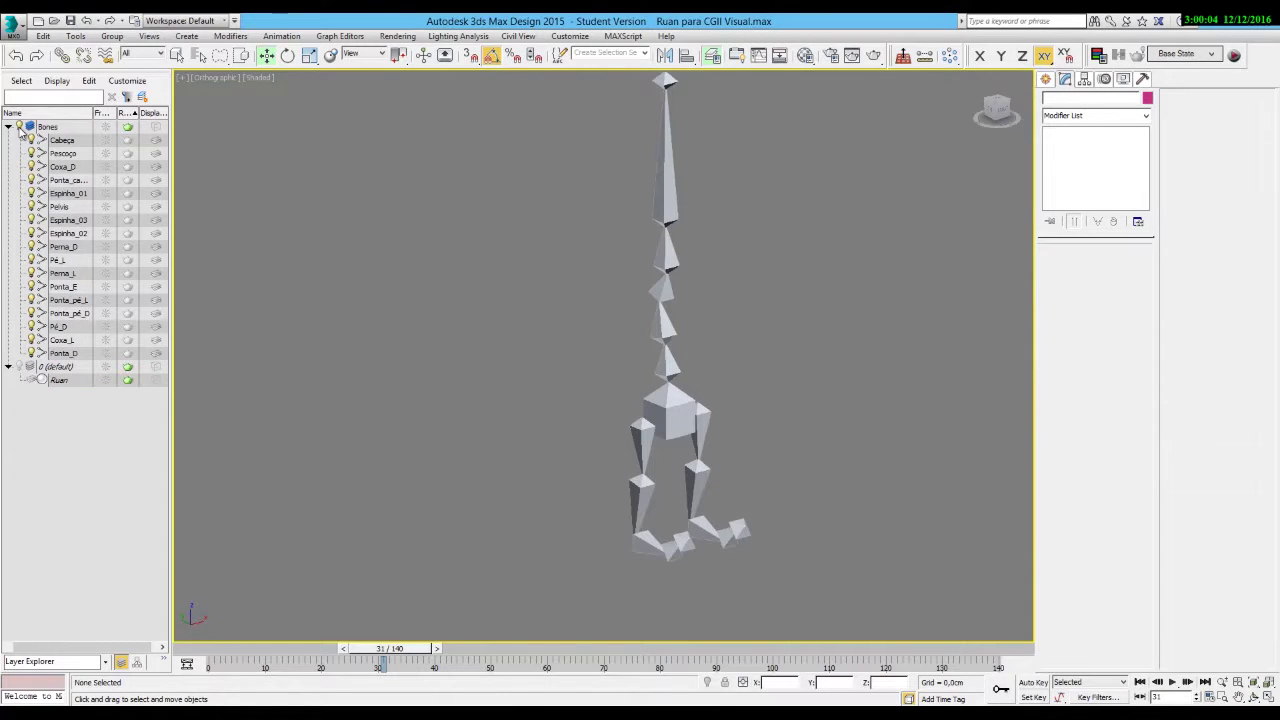
# Collapse the Bones layer and create a new layer named Helpers e Goals.
pyautogui.click(8, 127)
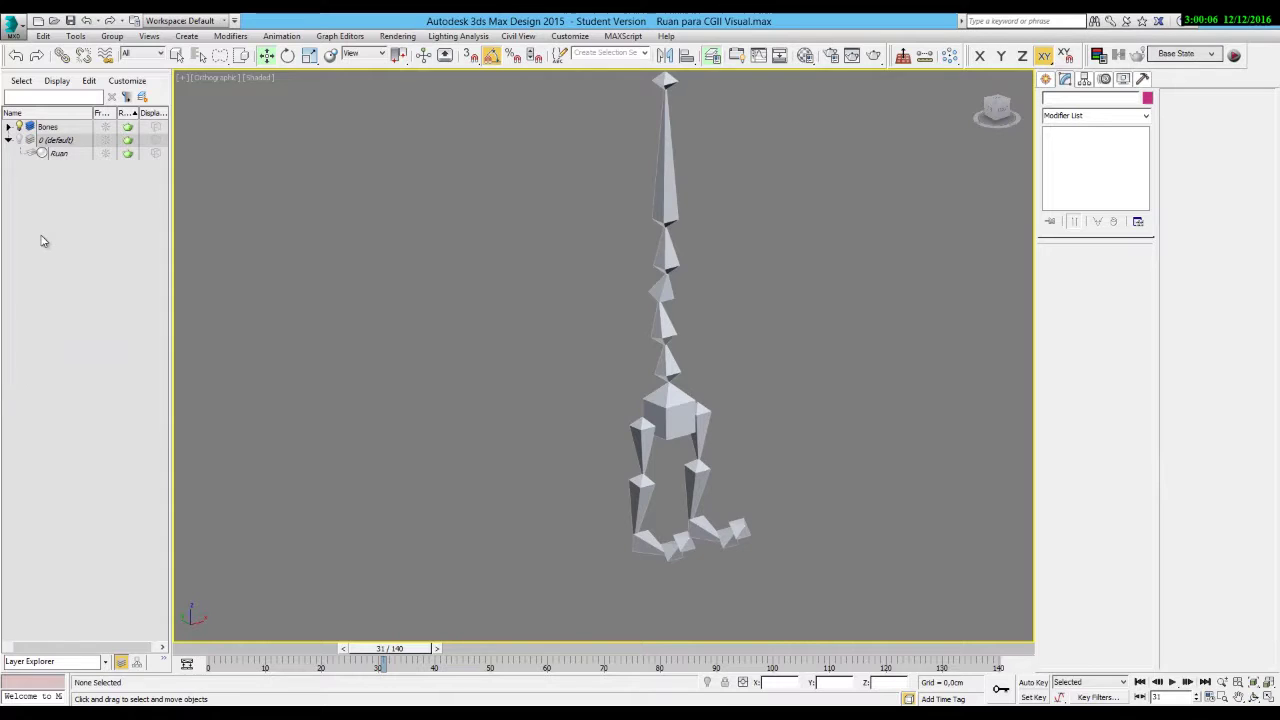
pyautogui.click(143, 97)
pyautogui.write('Help')
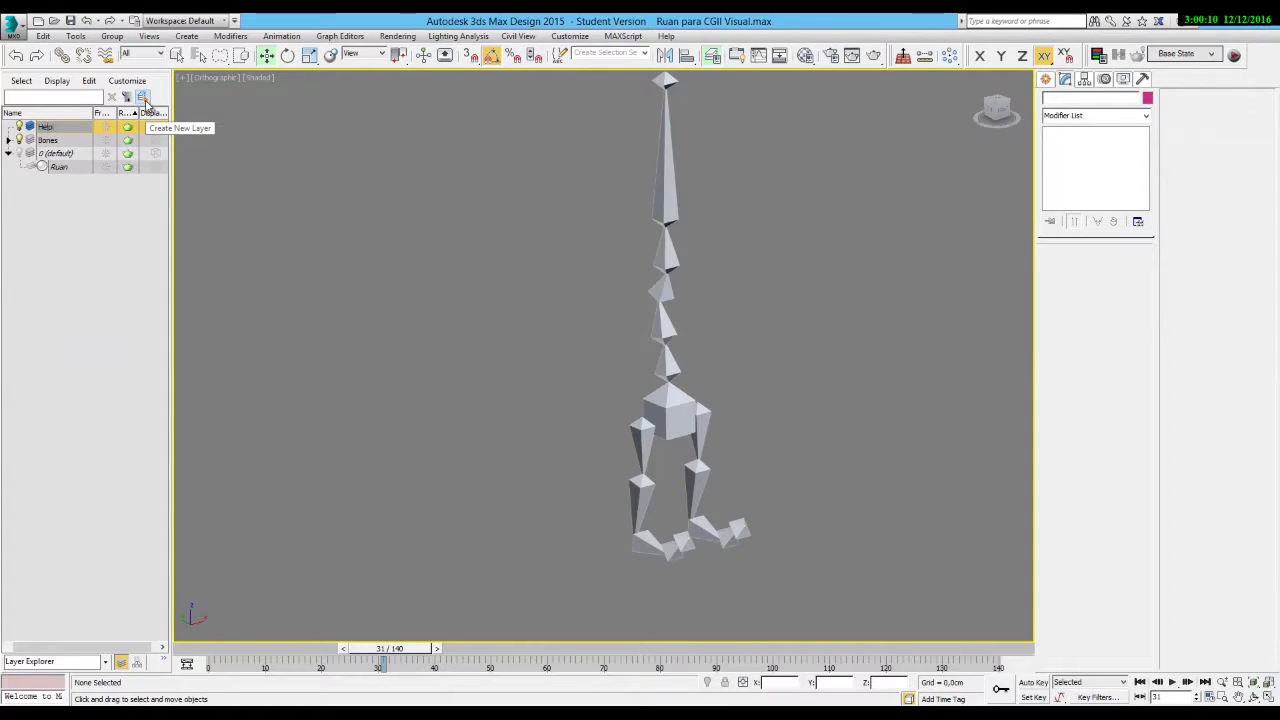
pyautogui.write('ers e Goals')
pyautogui.press('Return')
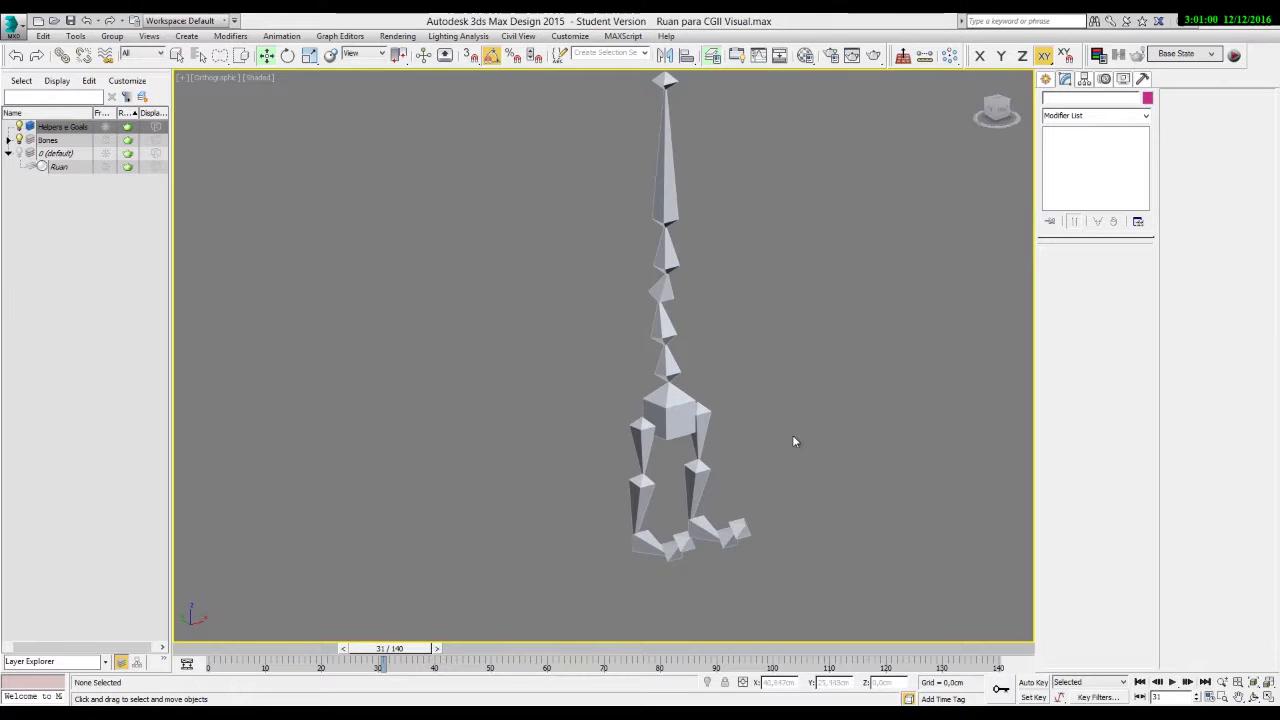
# Create an HI Solver IK chain on the right toe, from bone Ponta_D to bone Ponta_pé_D.
pyautogui.click(685, 547)
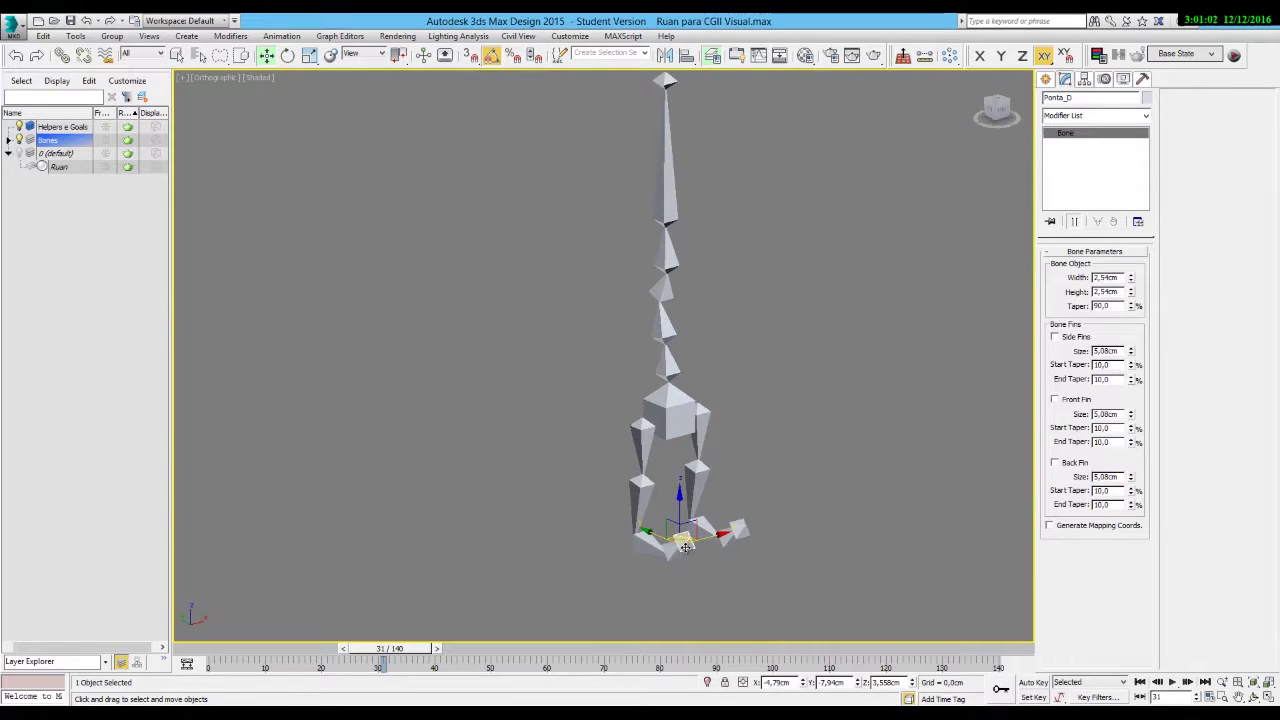
pyautogui.keyDown('alt'); pyautogui.moveTo(703, 557); pyautogui.dragTo(722, 576, button='middle'); pyautogui.keyUp('alt')
pyautogui.keyDown('alt'); pyautogui.moveTo(406, 300); pyautogui.dragTo(659, 376, button='middle'); pyautogui.keyUp('alt')
pyautogui.scroll(3, 659, 376)
pyautogui.scroll(2, 659, 376)
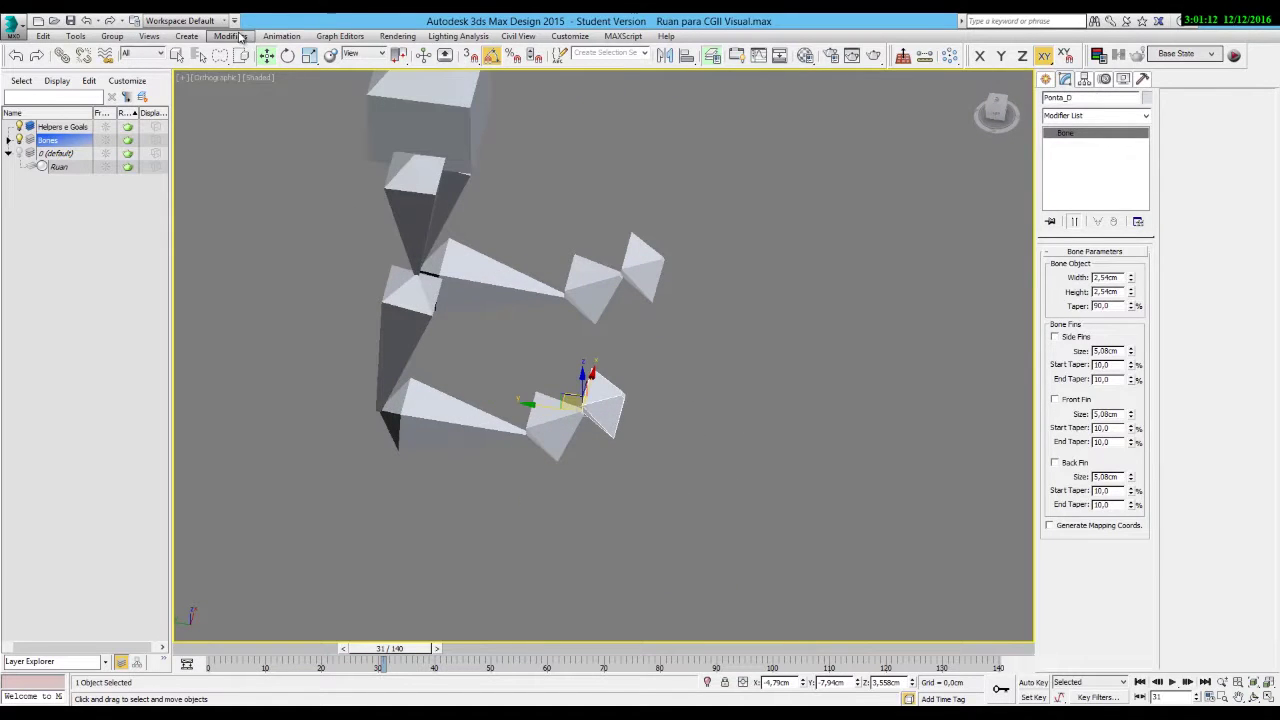
pyautogui.click(282, 37)
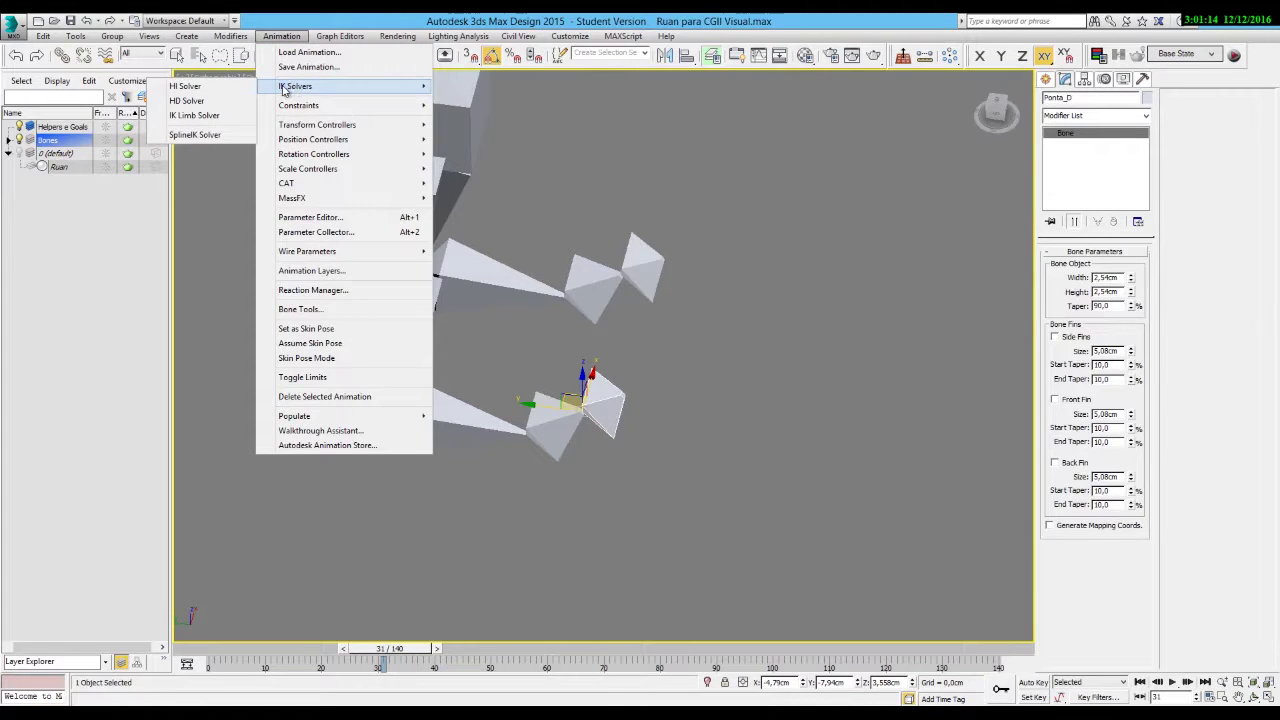
pyautogui.click(185, 86)
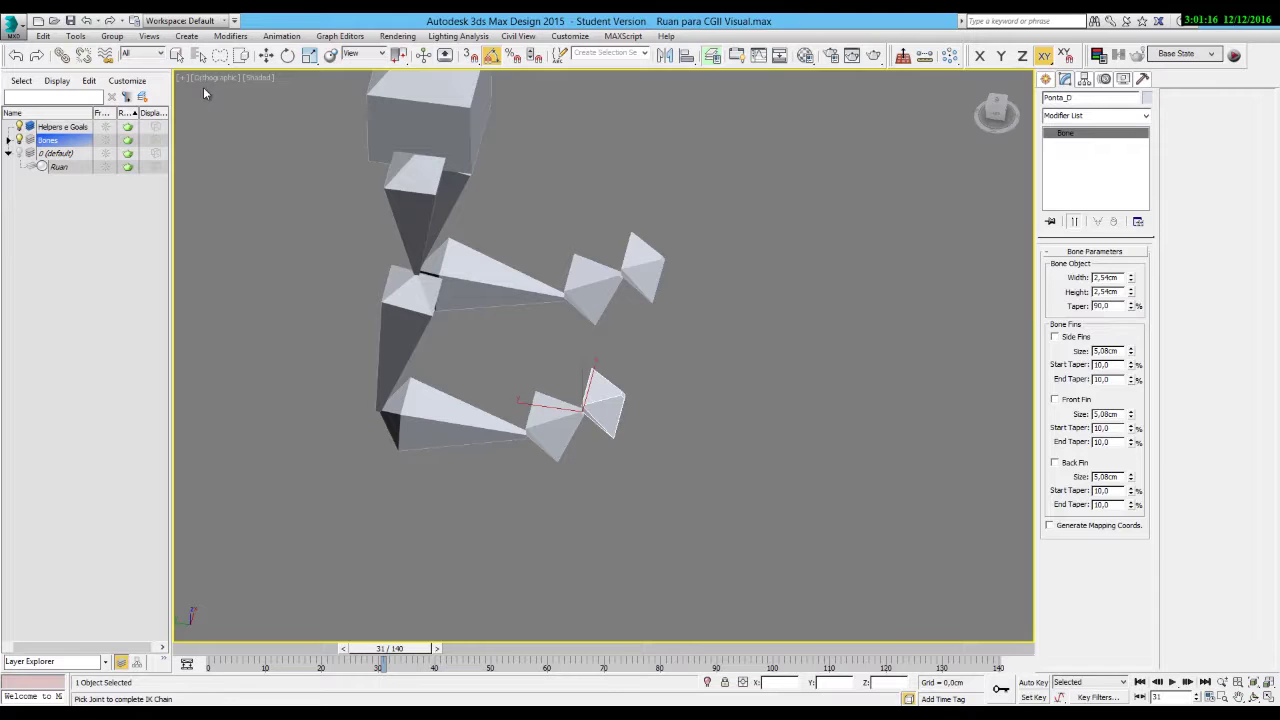
pyautogui.click(545, 403)
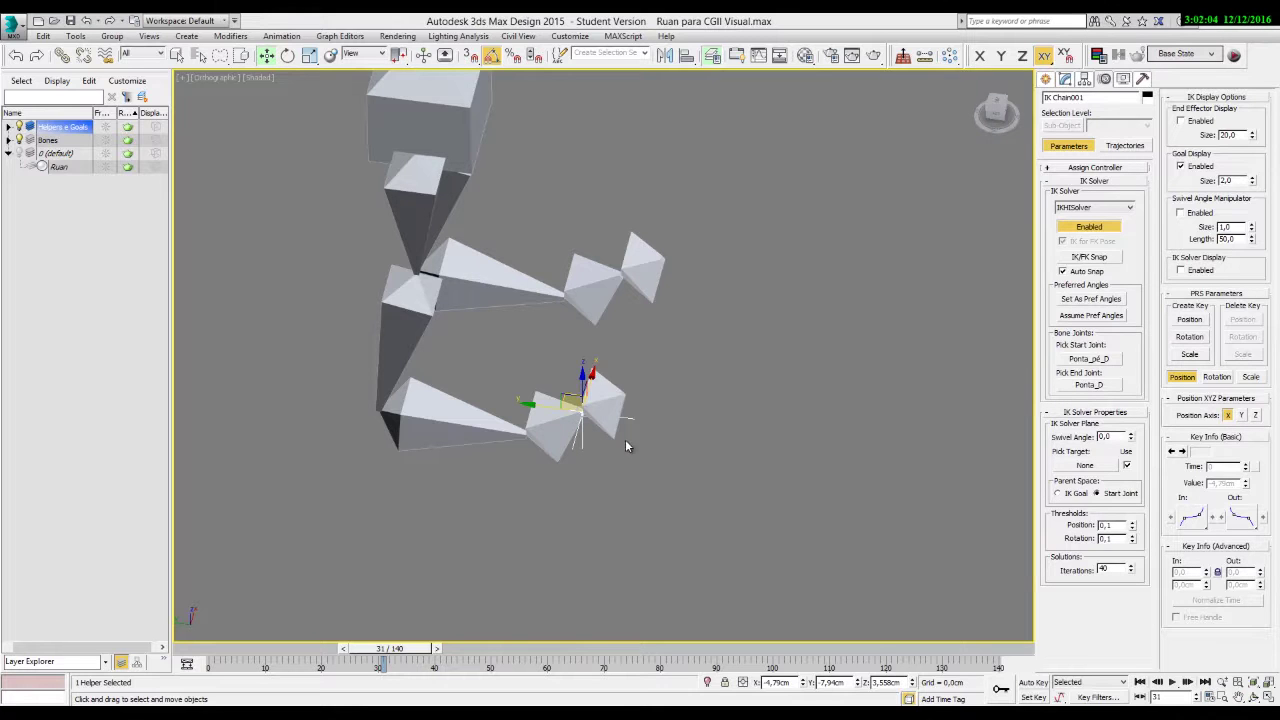
# Test the toe IK chain by moving its goal forward, and undo the move.
pyautogui.keyDown('alt'); pyautogui.moveTo(624, 424); pyautogui.dragTo(588, 313, button='middle'); pyautogui.keyUp('alt')
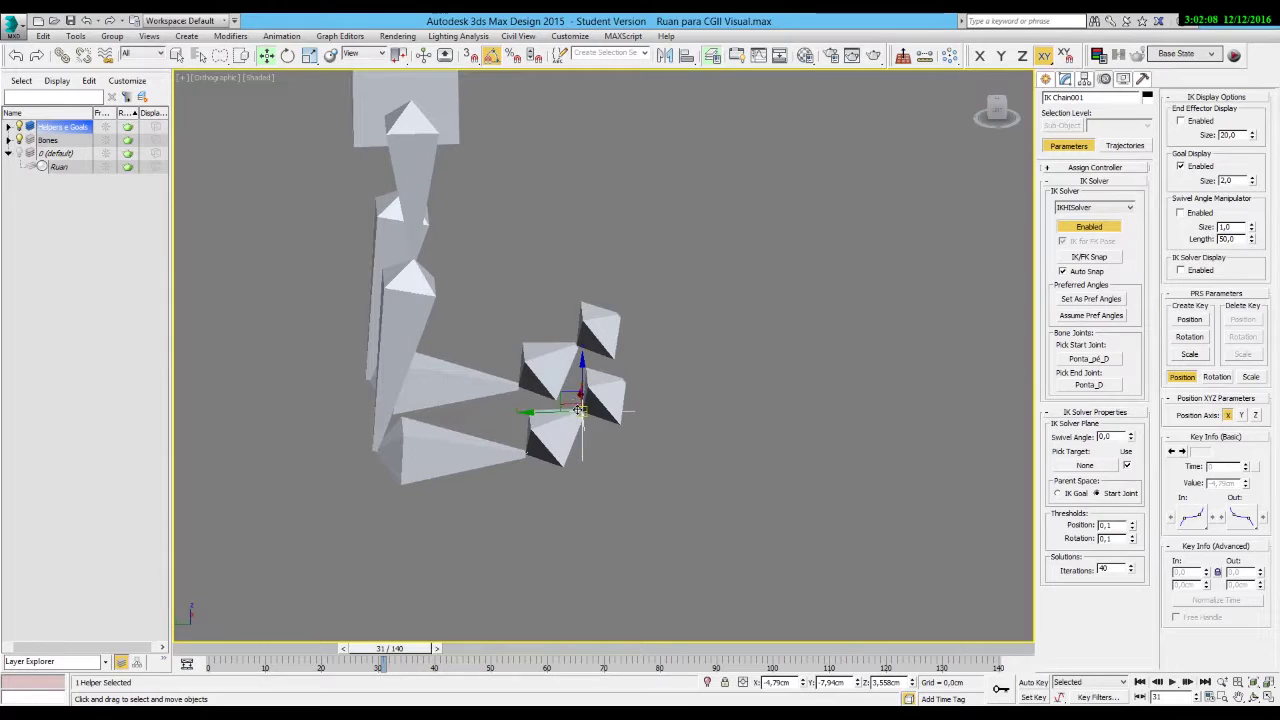
pyautogui.moveTo(580, 410); pyautogui.dragTo(697, 411)
pyautogui.hotkey('ctrl', 'z')
# Try to rotate the right foot's toe bones directly, starting with Ponta_D, and clear the selection.
pyautogui.click(604, 385)
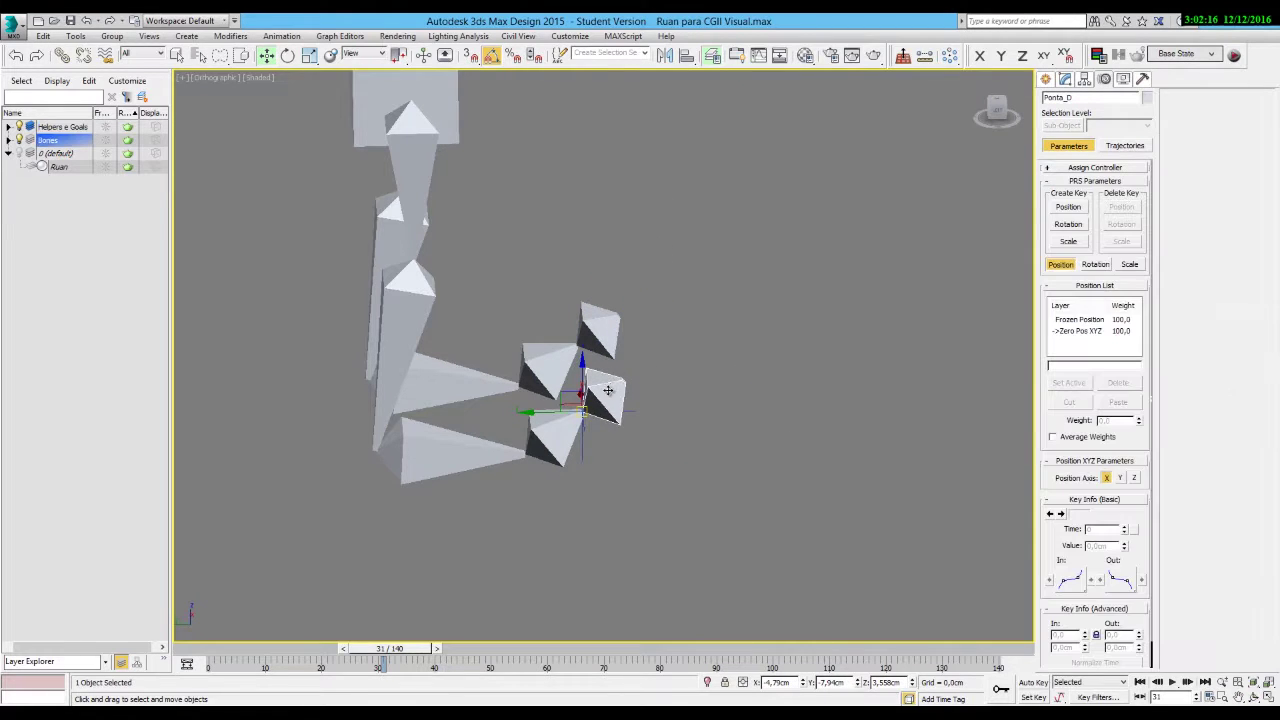
pyautogui.click(287, 56)
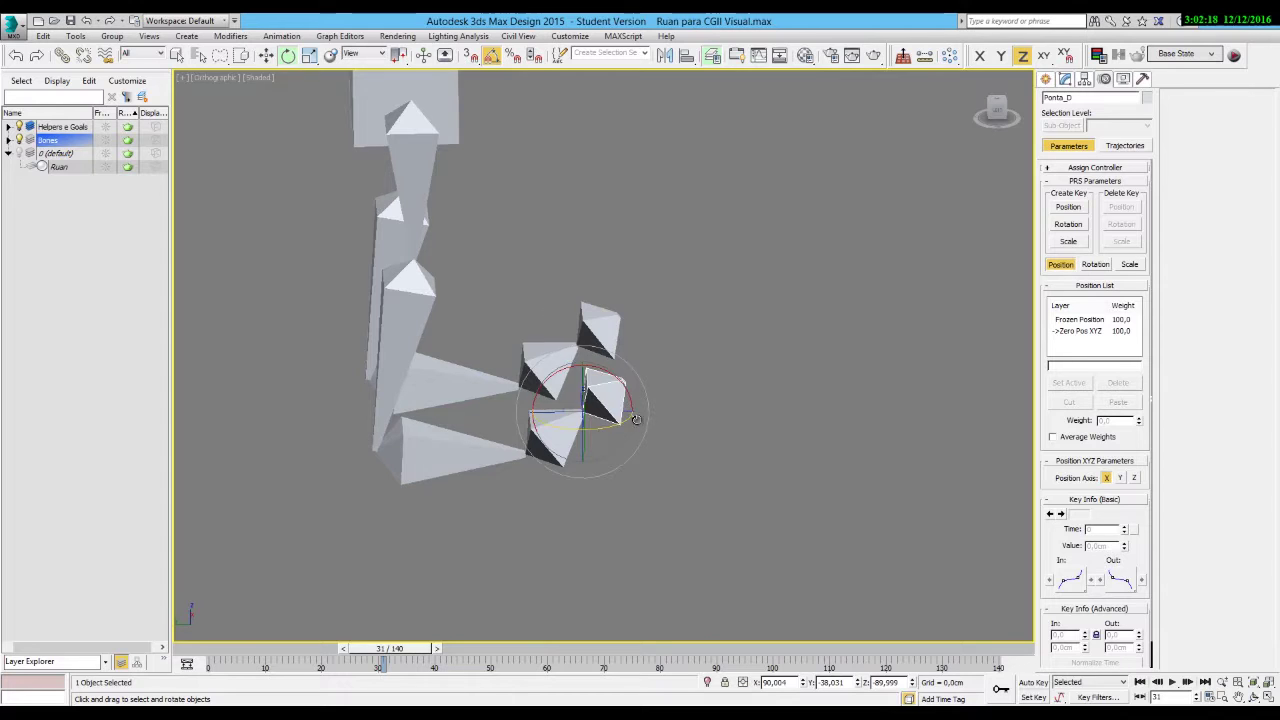
pyautogui.moveTo(621, 384); pyautogui.dragTo(610, 445)
pyautogui.click(551, 449)
pyautogui.moveTo(530, 410); pyautogui.dragTo(560, 380)
pyautogui.click(586, 395)
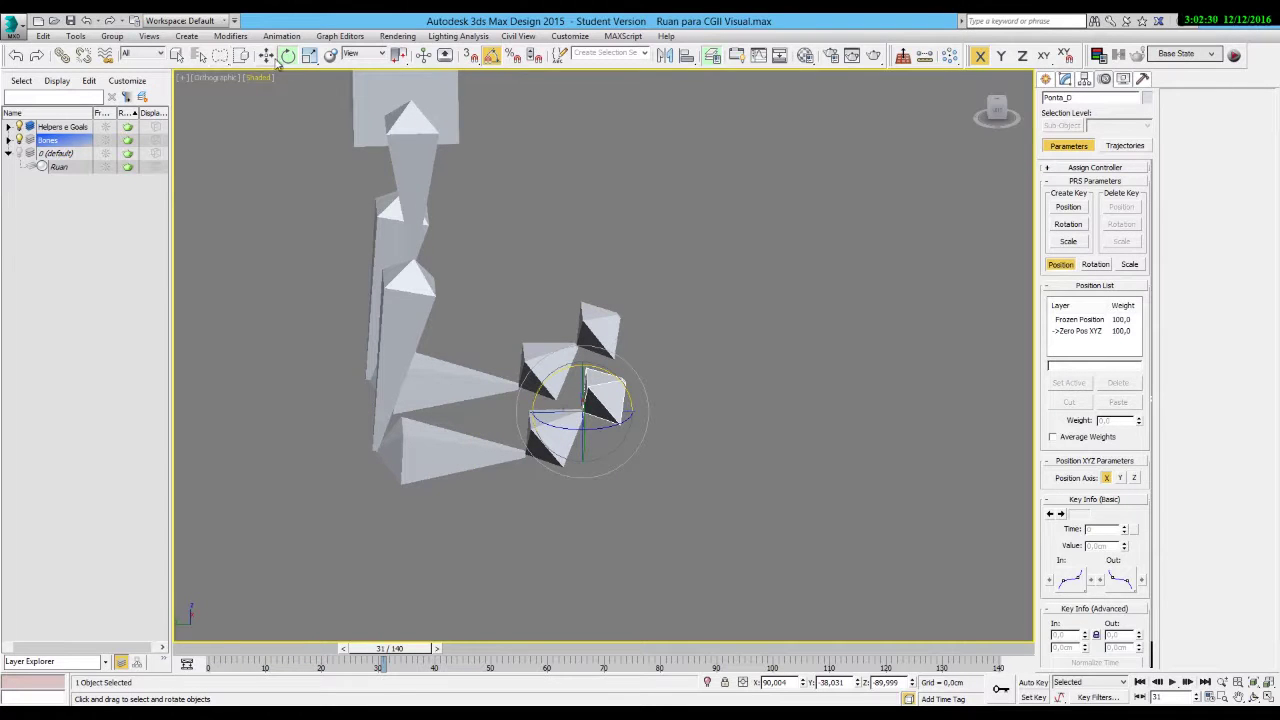
pyautogui.click(696, 440)
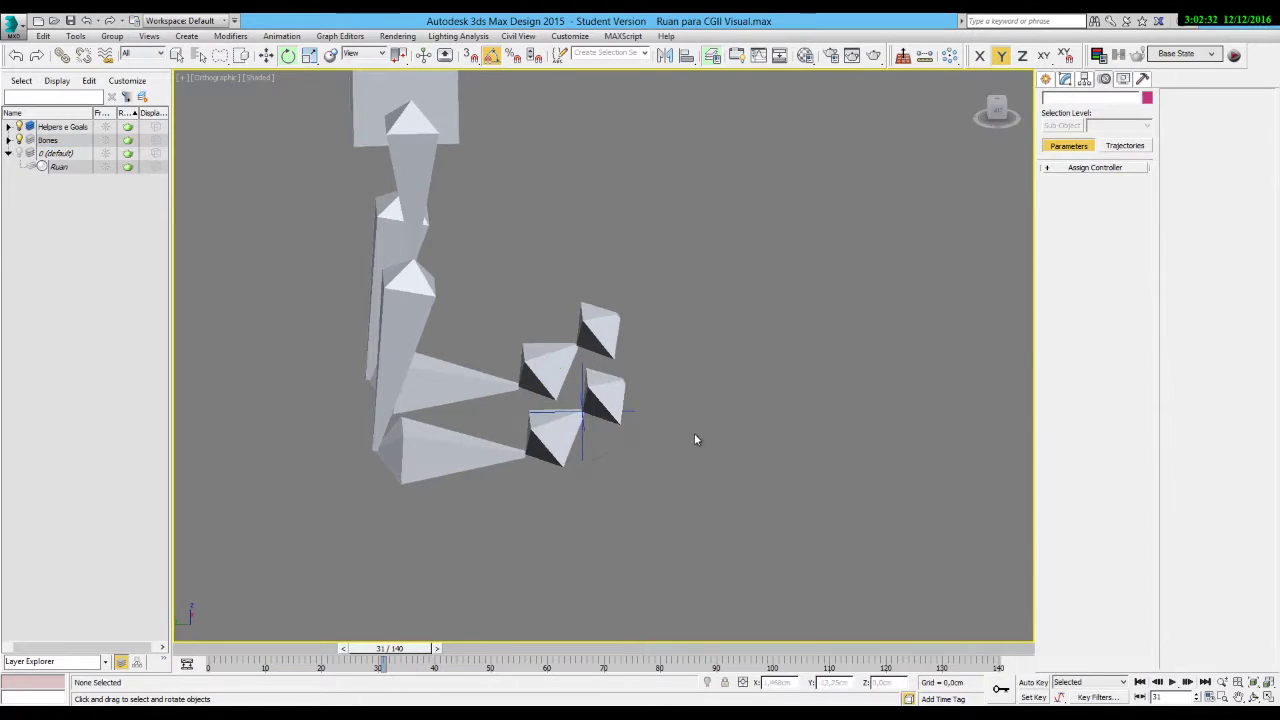
# Try rotating and moving the right toe's IK goal to test its control over the bones.
pyautogui.click(632, 415)
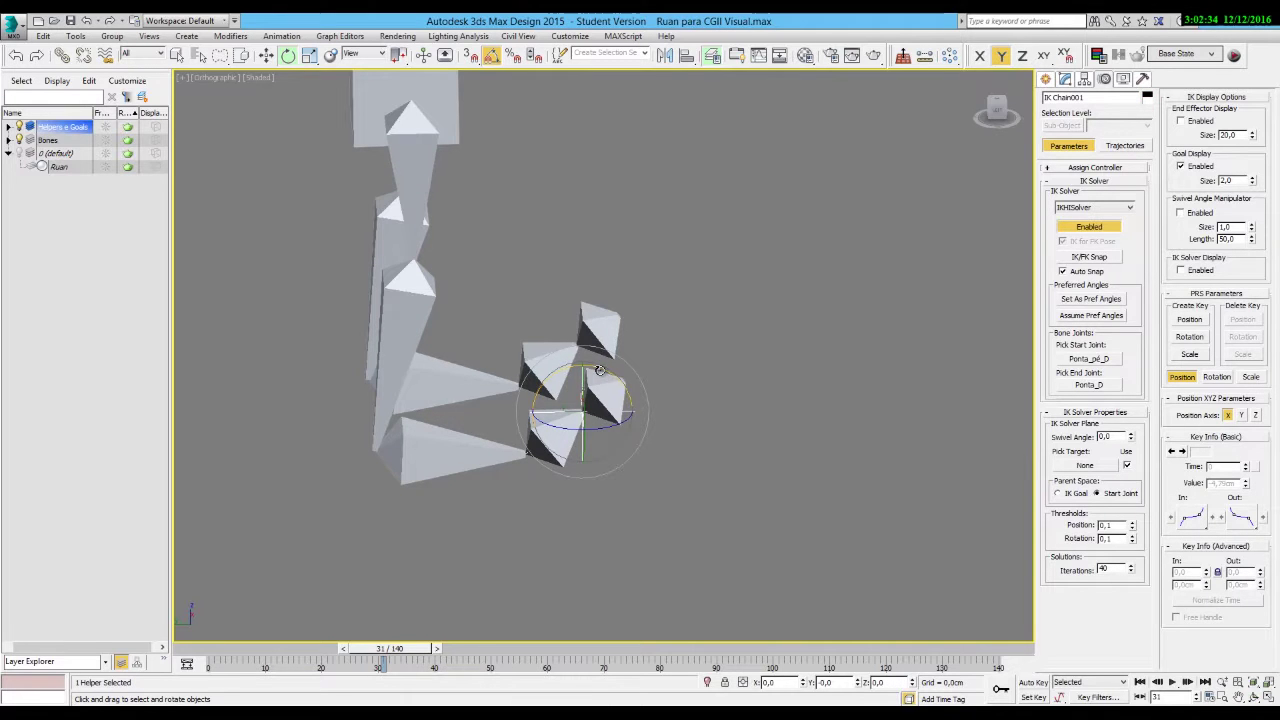
pyautogui.moveTo(541, 351); pyautogui.dragTo(646, 389)
pyautogui.click(266, 55)
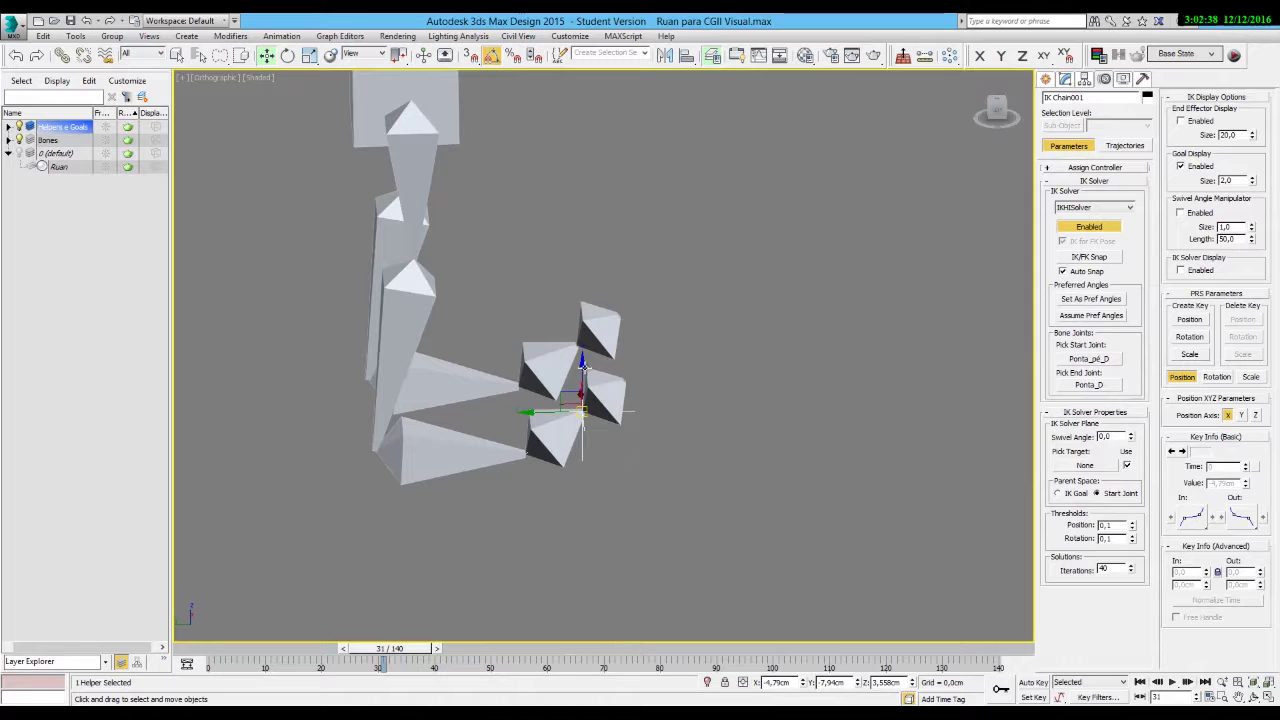
pyautogui.moveTo(583, 404)
pyautogui.mouseDown()
pyautogui.moveTo(574, 362)
pyautogui.moveTo(603, 392)
pyautogui.moveTo(603, 322)
pyautogui.moveTo(641, 394)
pyautogui.moveTo(600, 410)
pyautogui.mouseUp()
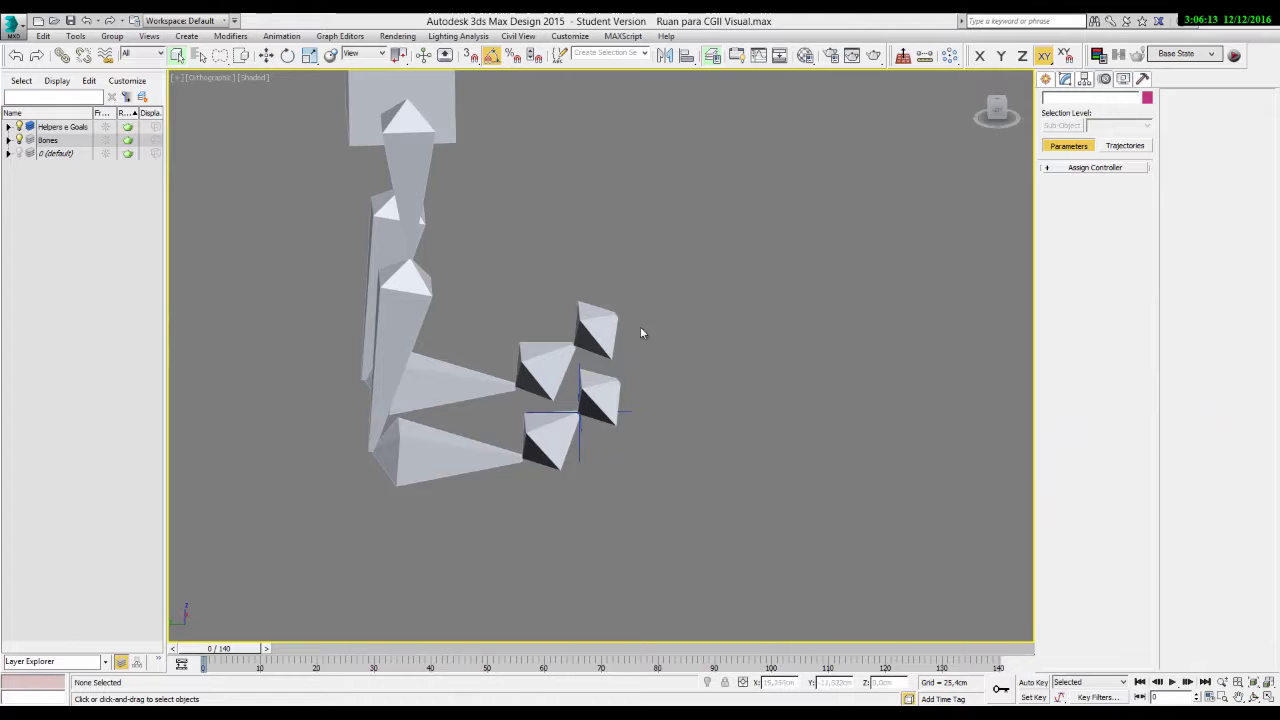
# Create an HI Solver IK chain on the right foot, from bone Ponta_pé_D to bone Pé_D.
pyautogui.click(554, 441)
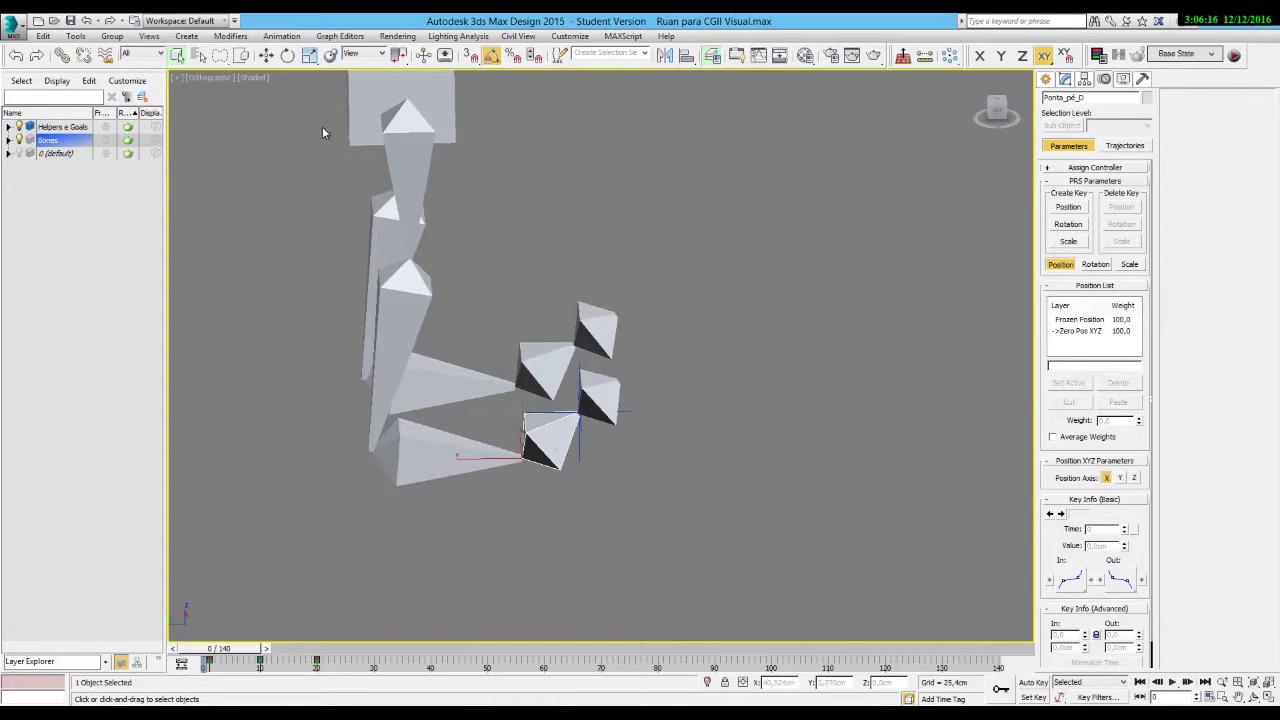
pyautogui.click(281, 36)
pyautogui.moveTo(296, 88)
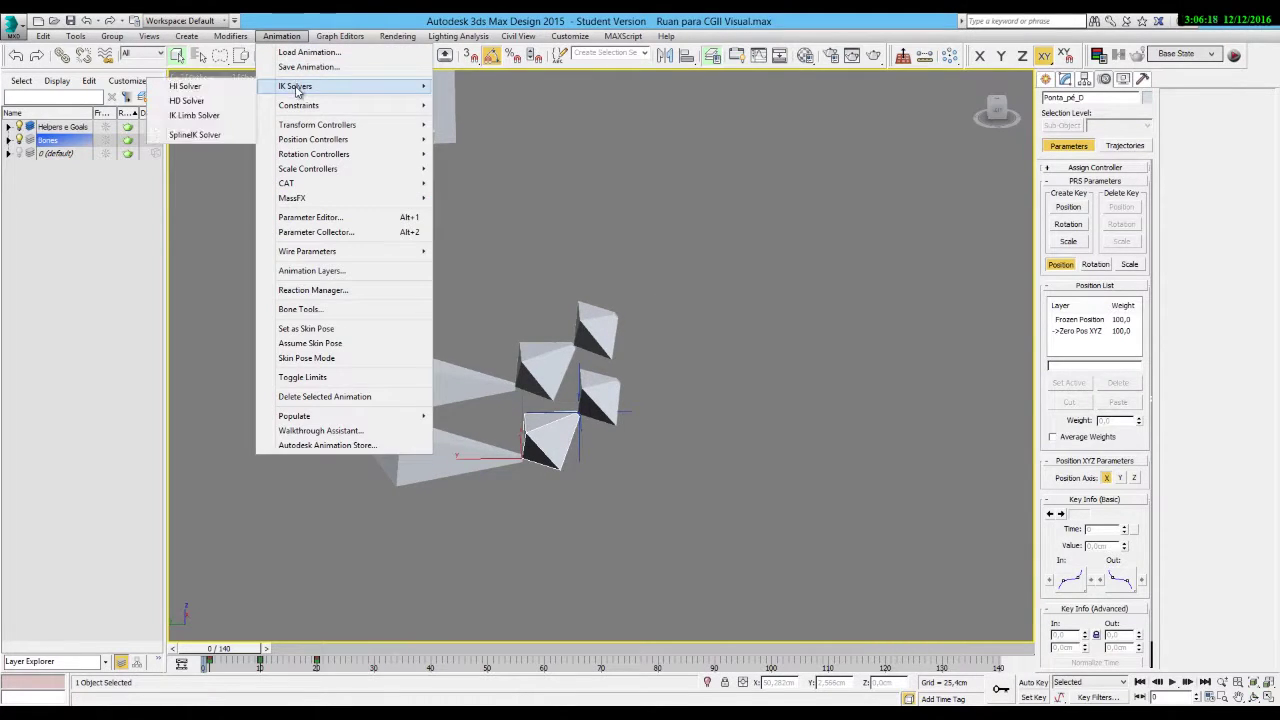
pyautogui.click(176, 86)
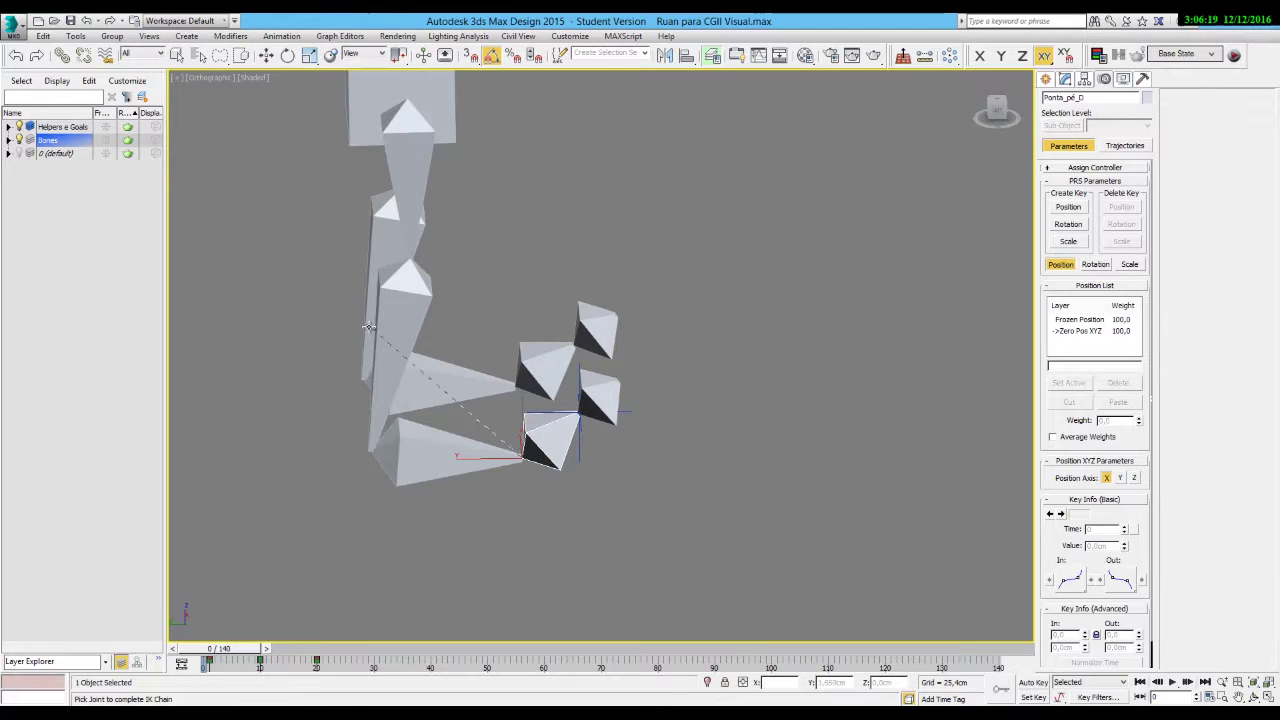
pyautogui.click(428, 444)
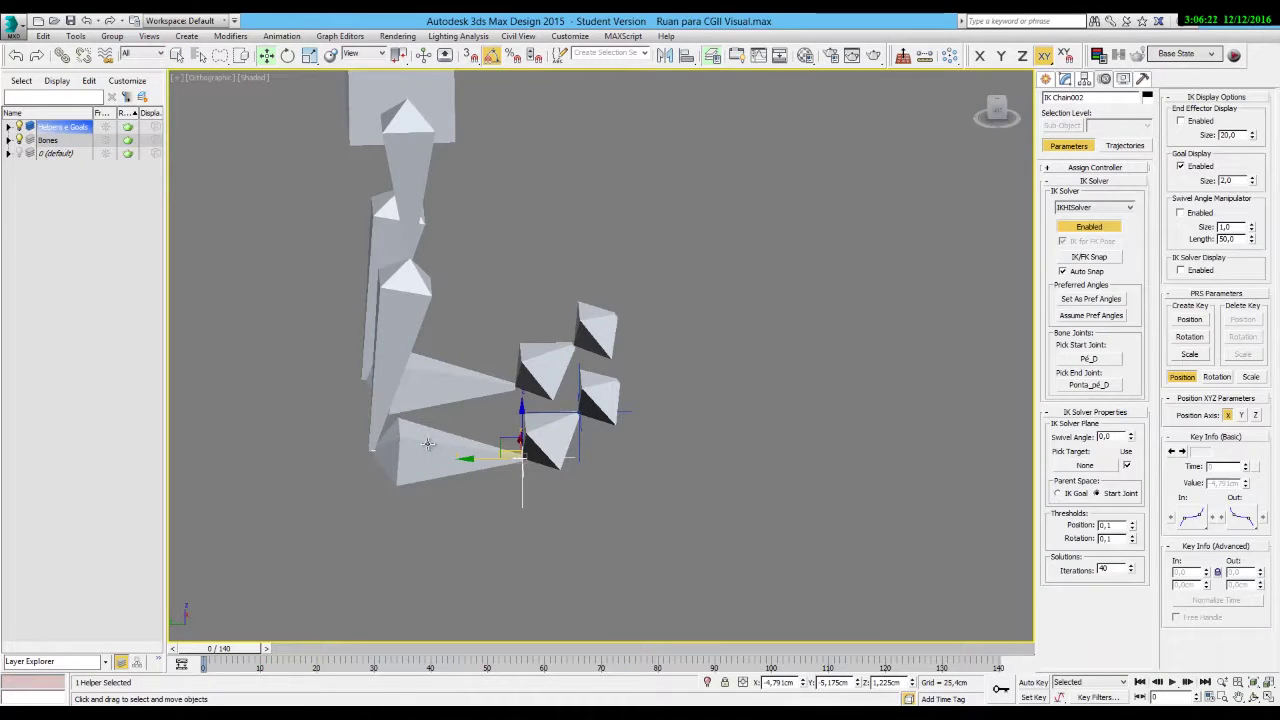
pyautogui.click(425, 444)
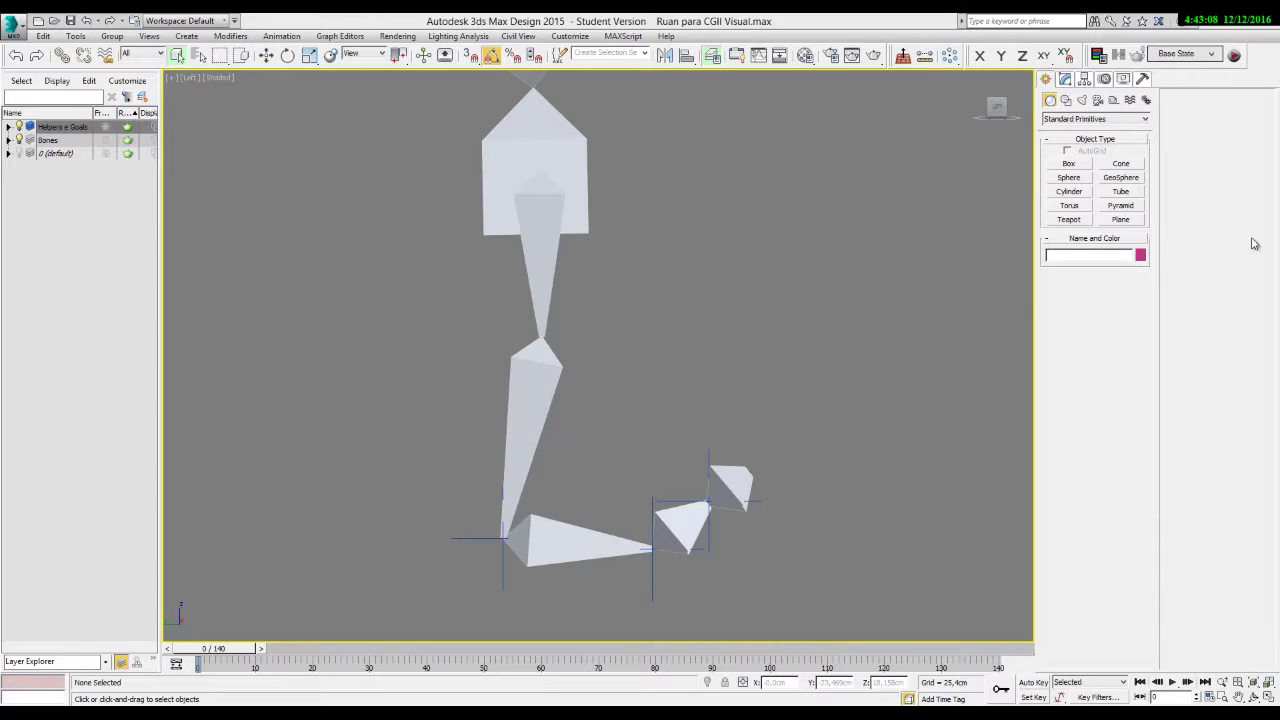
# Create a Point helper near the toe bones, displayed as a box without the cross, with size 4 cm.
pyautogui.click(1113, 101)
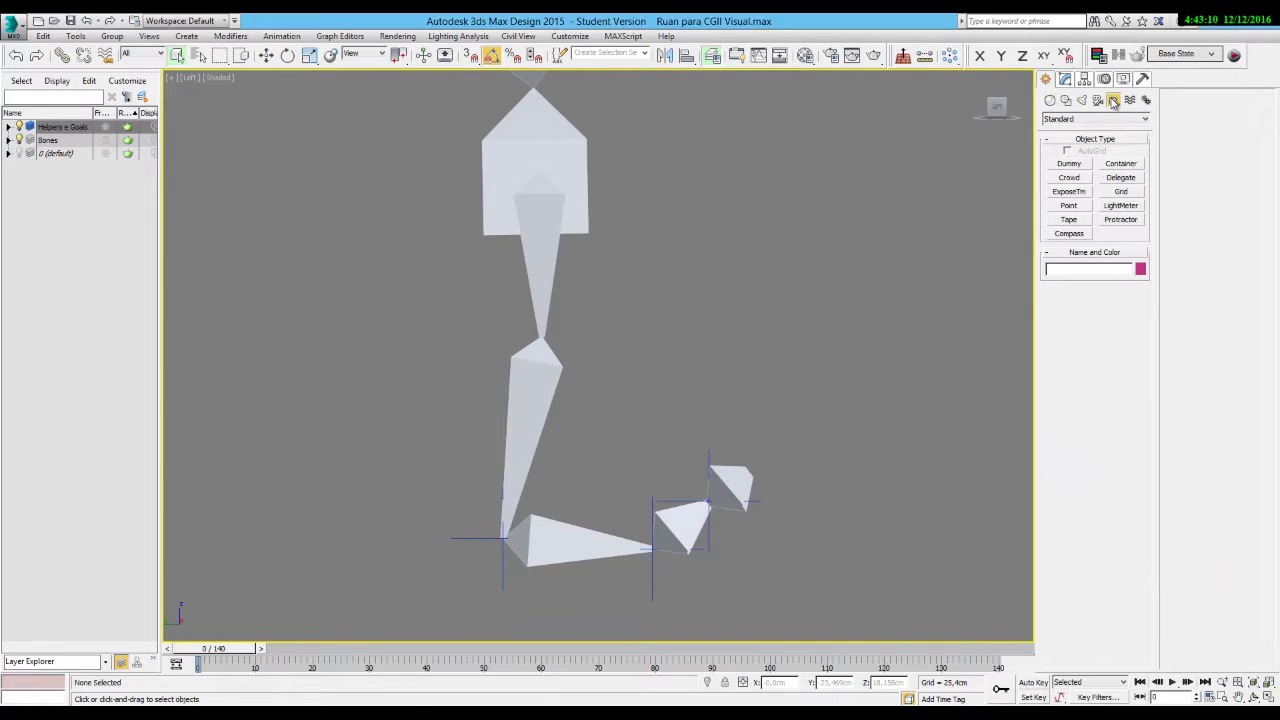
pyautogui.click(1072, 206)
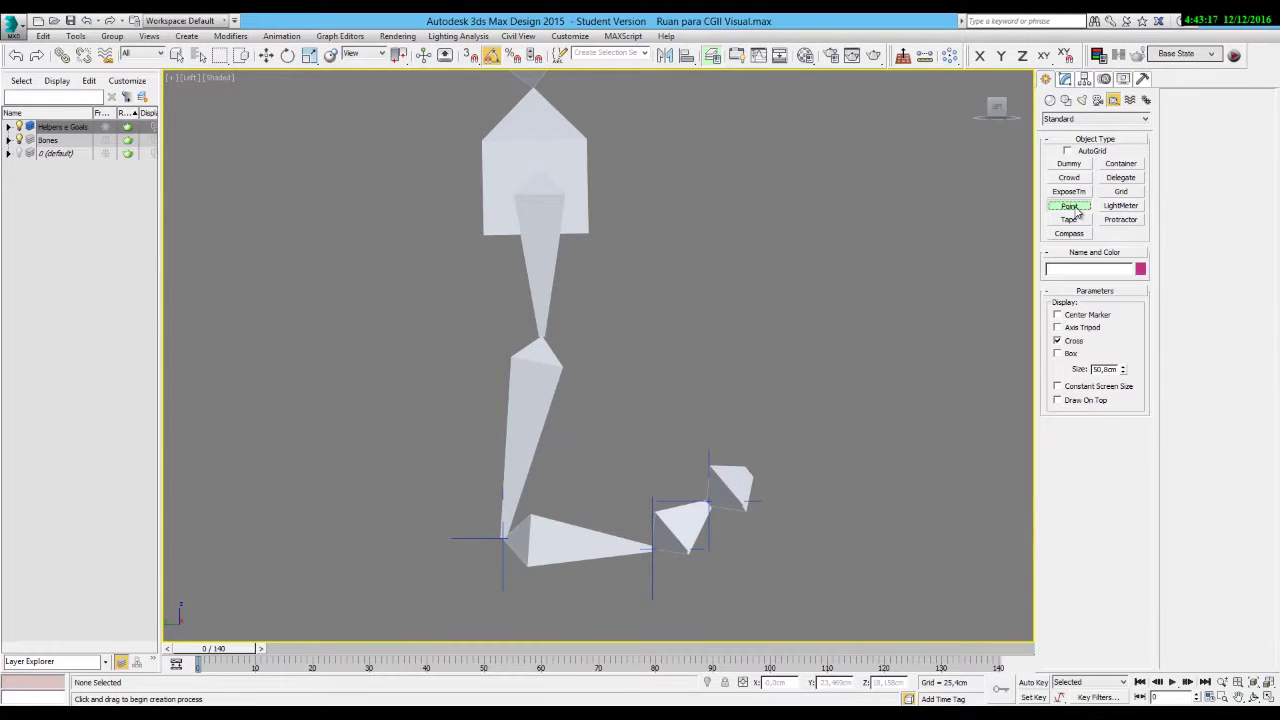
pyautogui.click(763, 404)
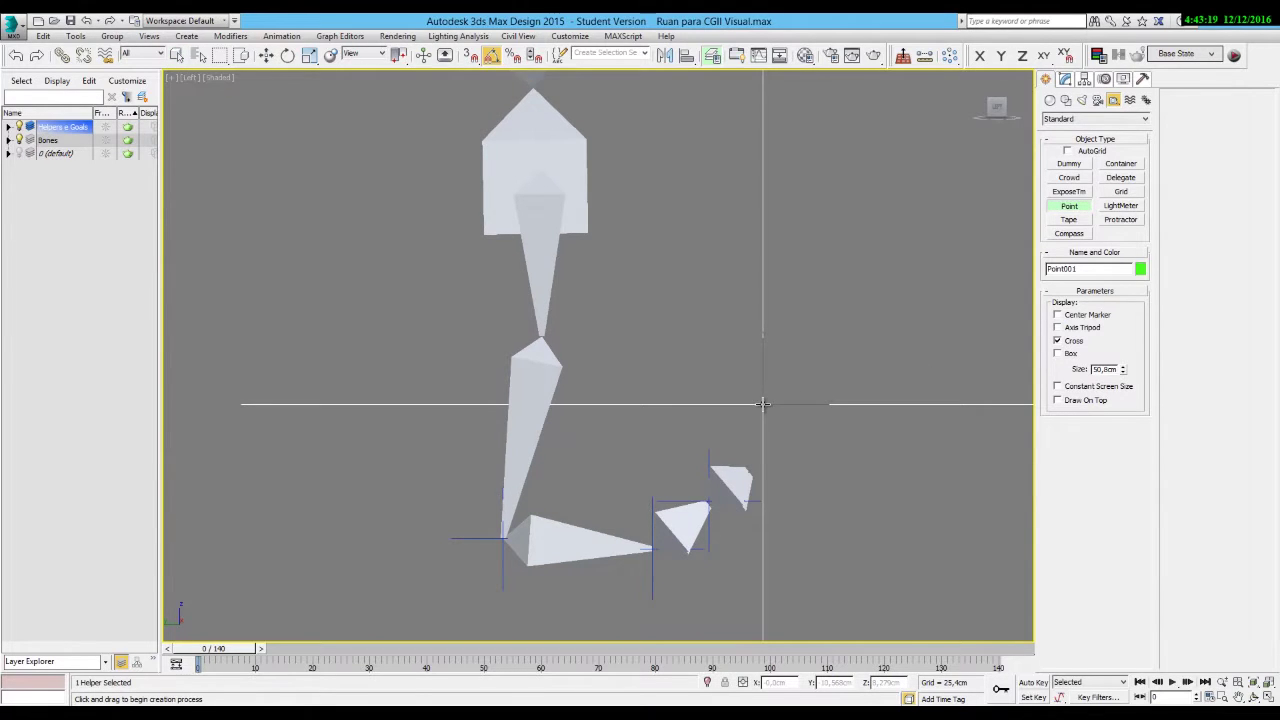
pyautogui.click(1058, 354)
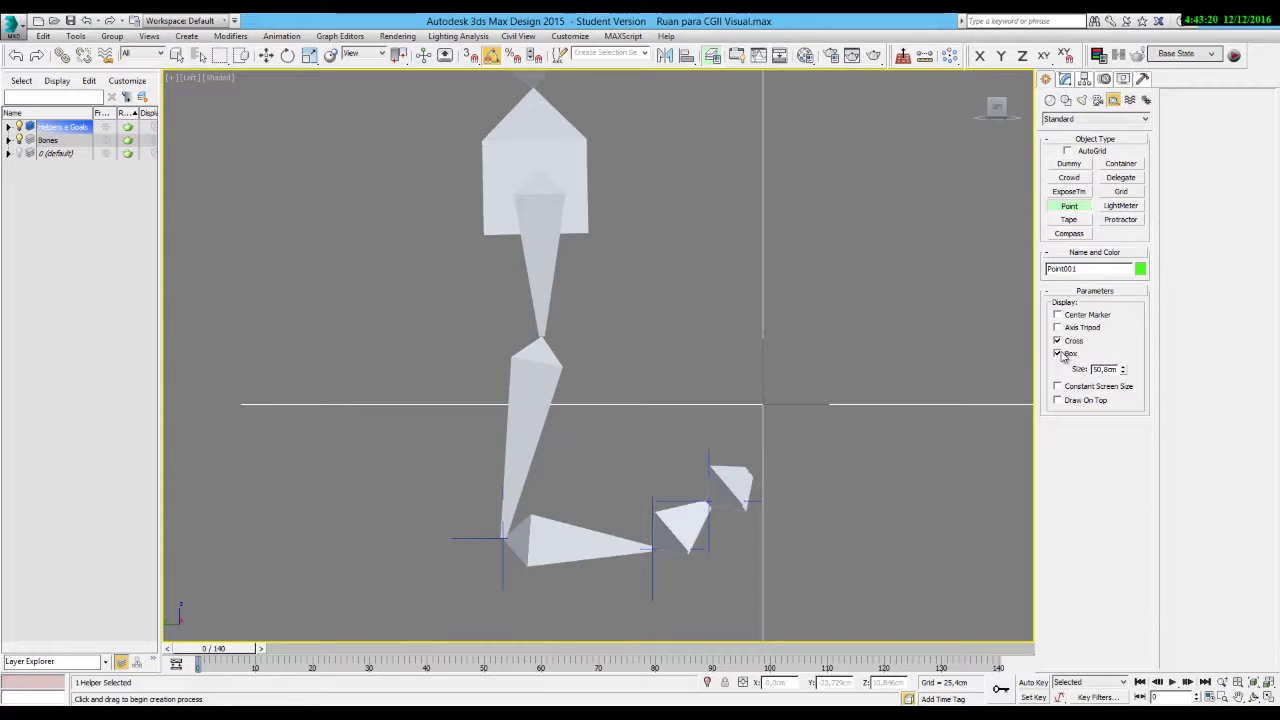
pyautogui.click(1057, 341)
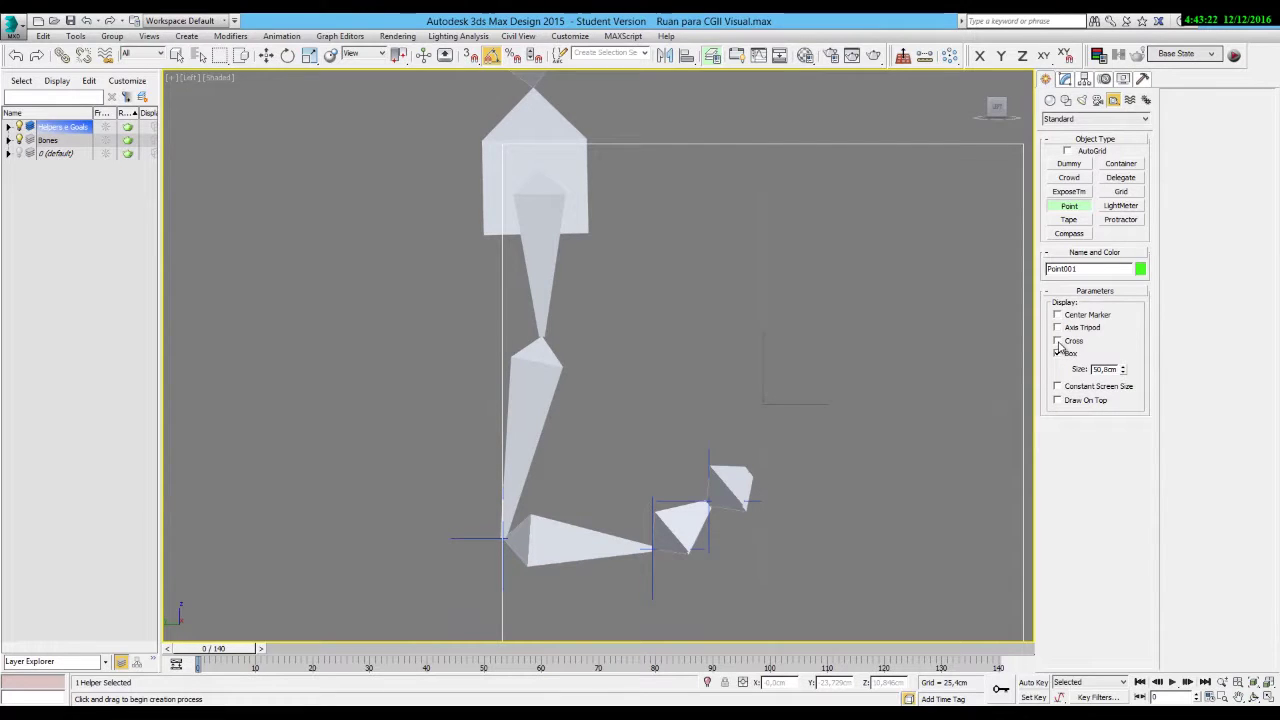
pyautogui.doubleClick(1110, 369)
pyautogui.write('4')
pyautogui.press('Return')
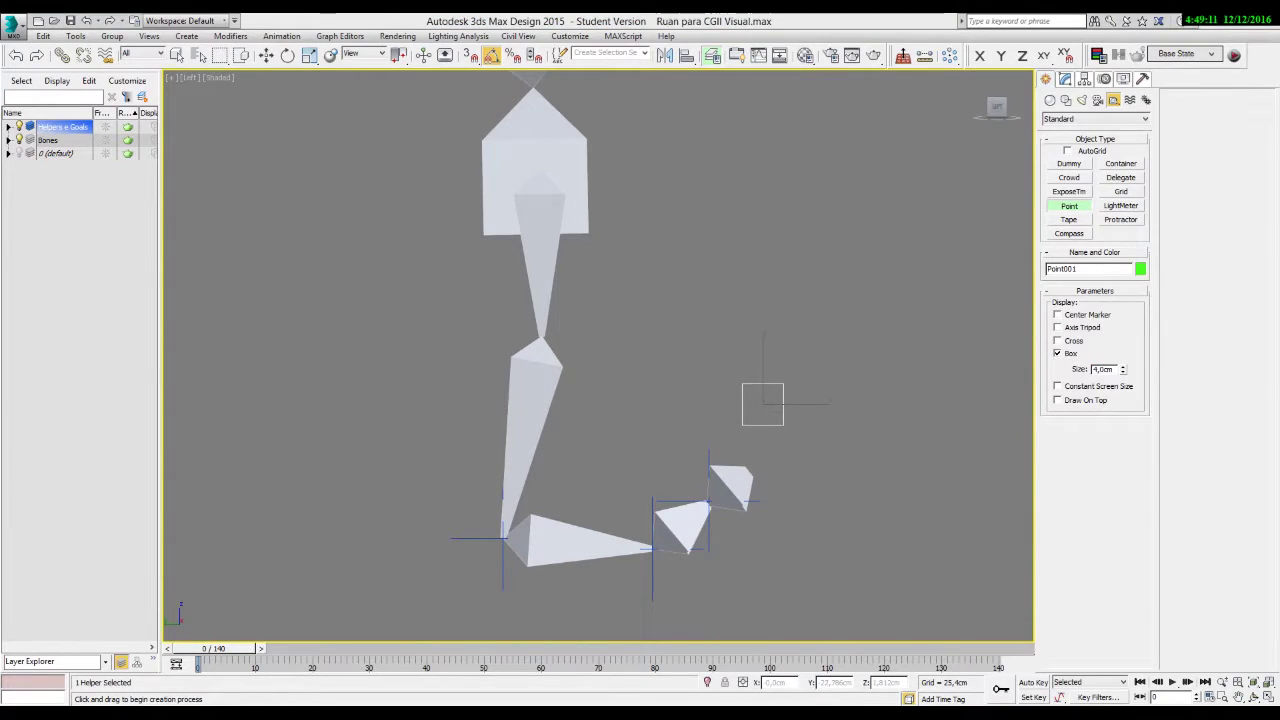
# Align the Point helper to the toe's IK goal in screen X and Y position, pivot point to pivot point.
pyautogui.click(687, 55)
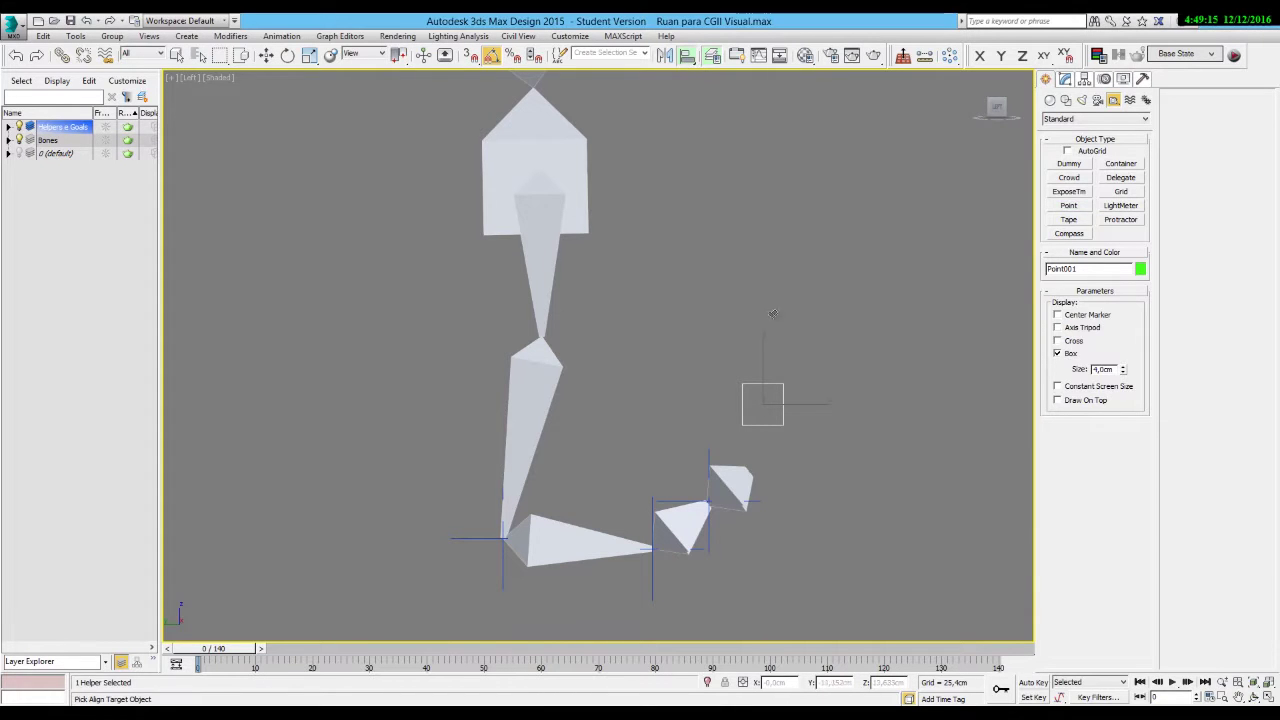
pyautogui.click(737, 448)
pyautogui.moveTo(654, 244); pyautogui.dragTo(397, 201)
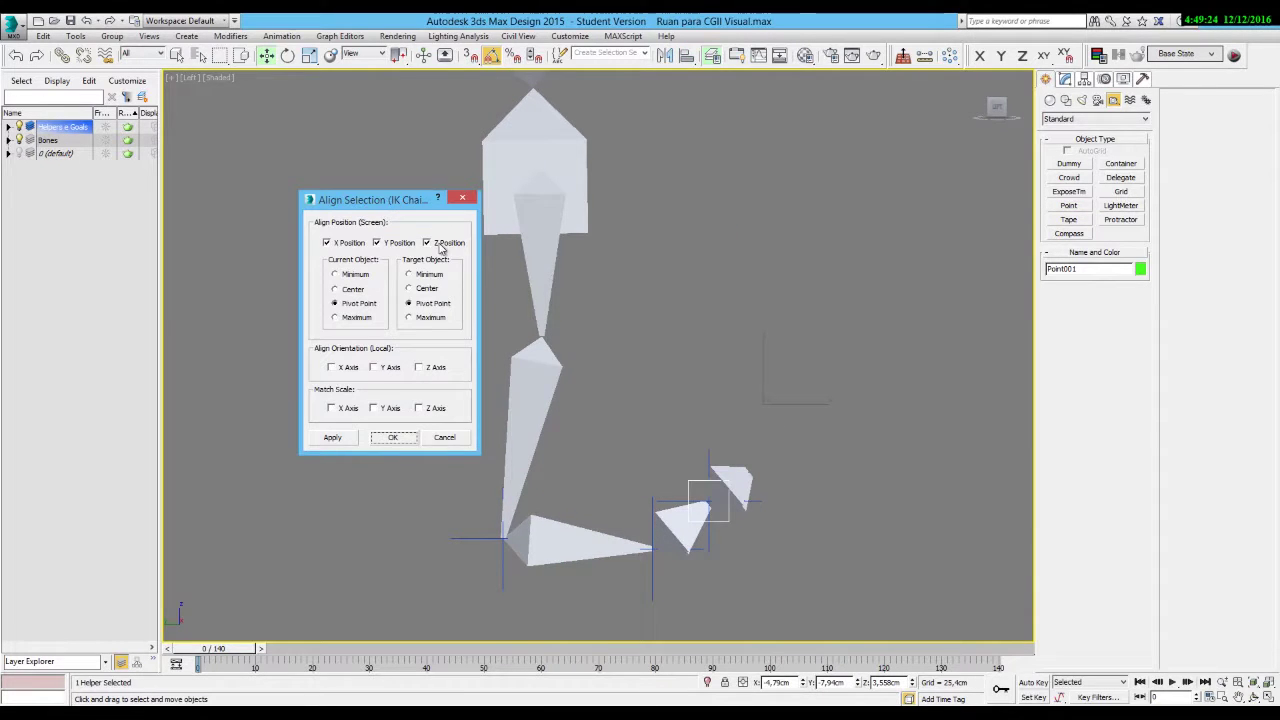
pyautogui.click(392, 437)
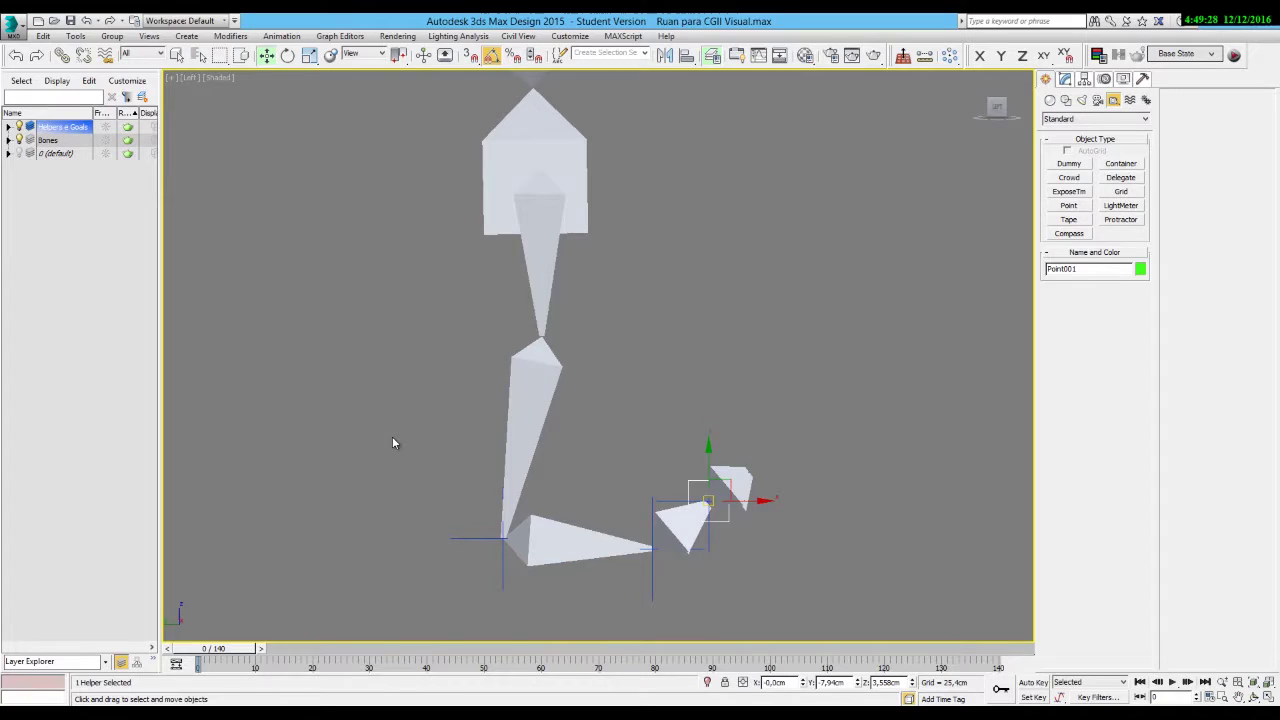
# Set the Point helper's Z coordinate to 0 and deselect it.
pyautogui.click(886, 682)
pyautogui.write('0')
pyautogui.press('Return')
pyautogui.click(789, 514)
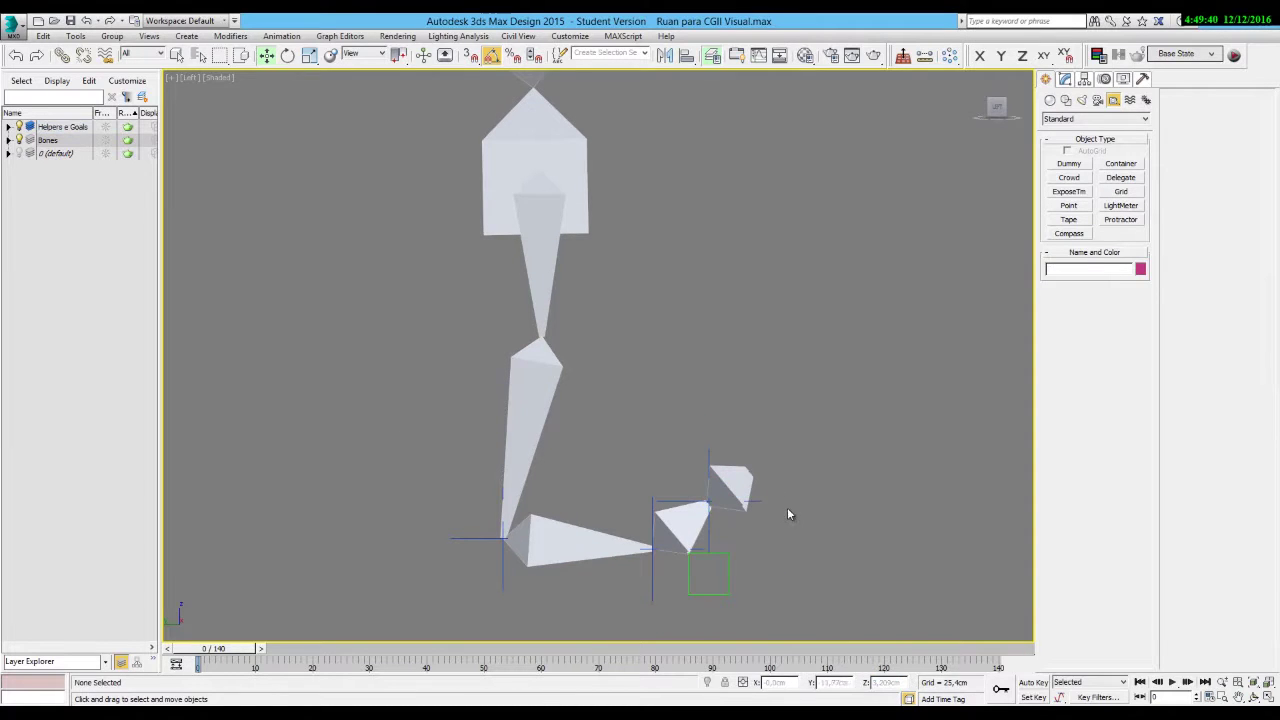
# Align the Point helper under the right toe's IK goal in world X and Y position, pivot point to pivot point.
pyautogui.click(722, 565)
pyautogui.keyDown('alt'); pyautogui.moveTo(725, 565); pyautogui.dragTo(670, 588, button='middle'); pyautogui.keyUp('alt')
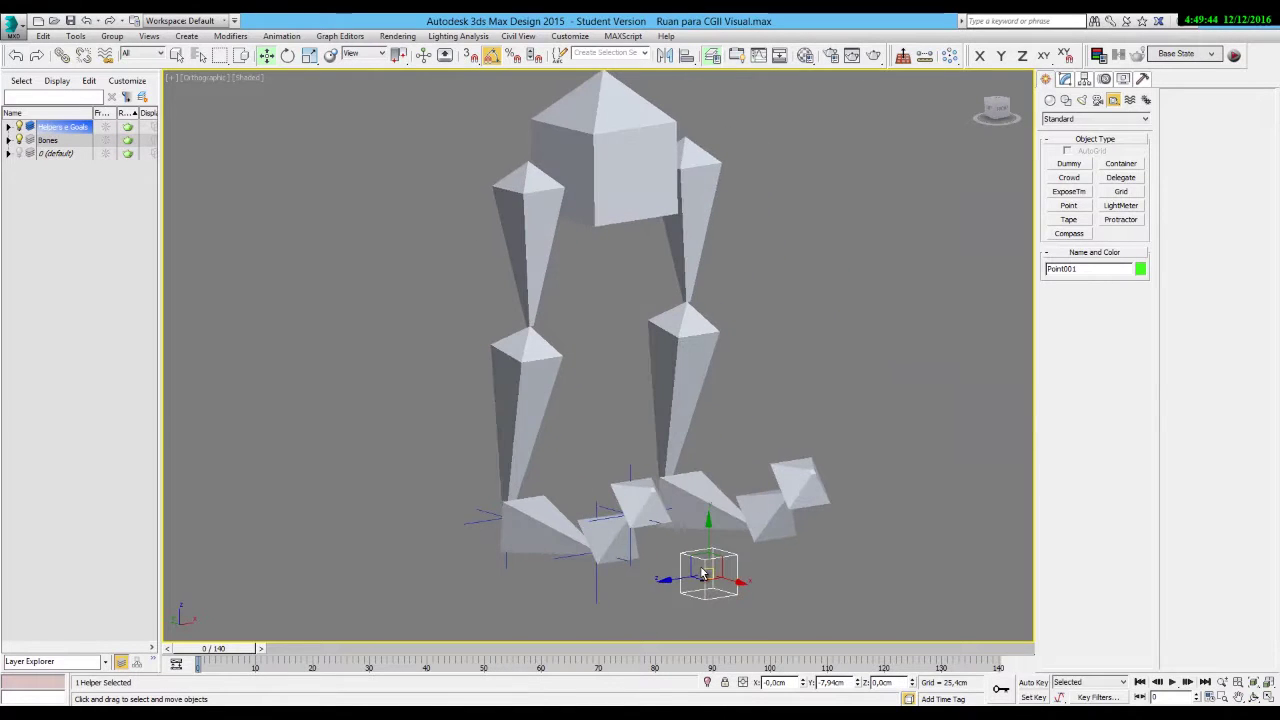
pyautogui.click(686, 56)
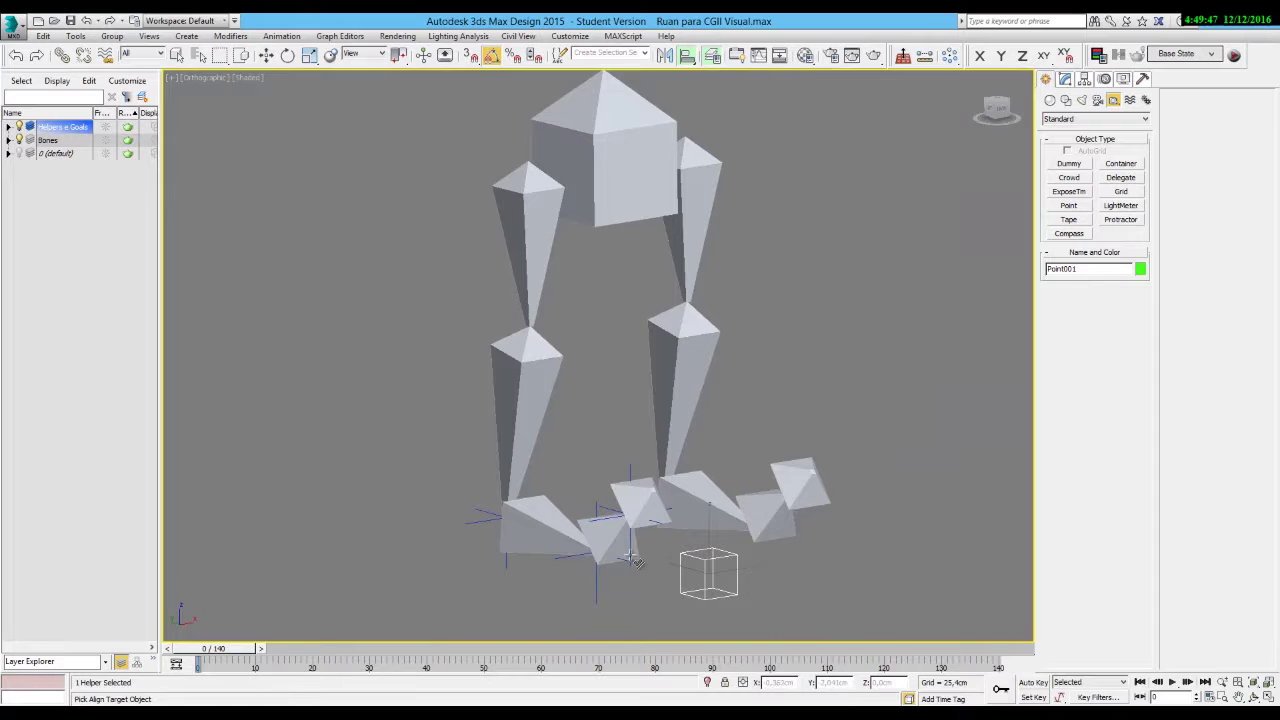
pyautogui.click(629, 467)
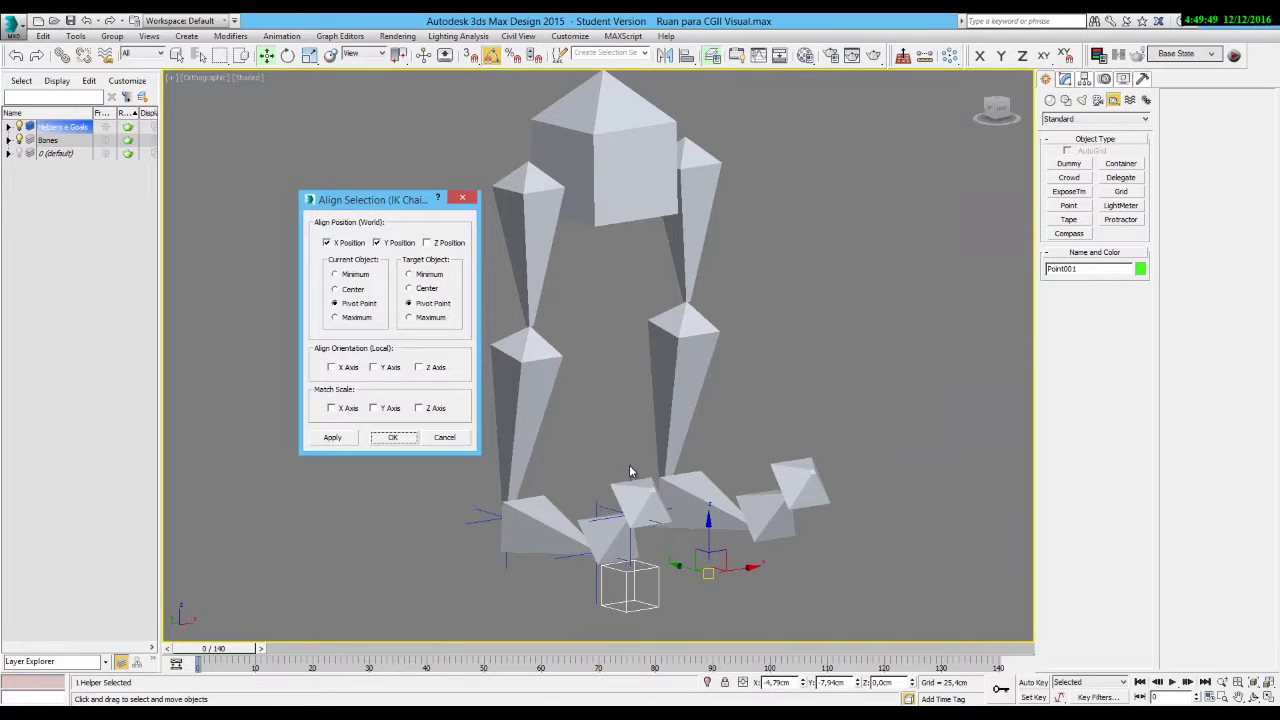
pyautogui.click(396, 438)
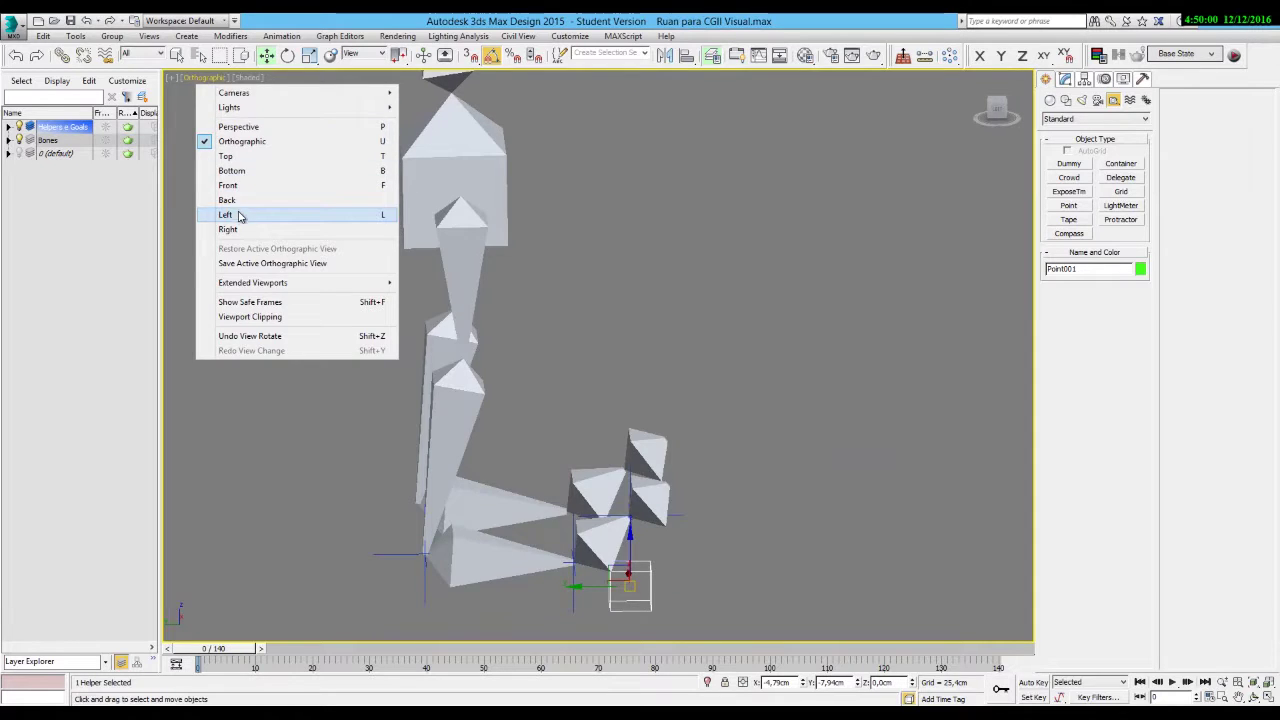
# Rename the Point helper under the right toe as Ponta pé and the toe's IK goal as IK Ponta.
pyautogui.click(226, 214)
pyautogui.doubleClick(1089, 268)
pyautogui.write('ponta')
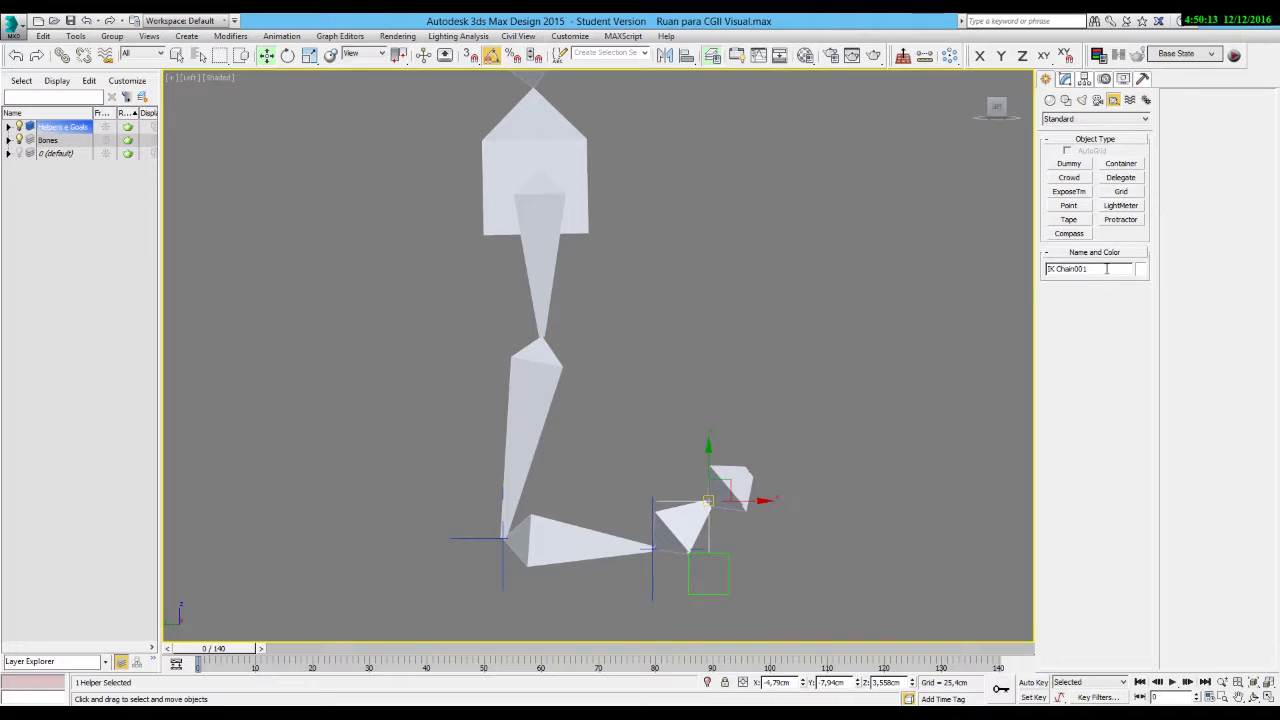
pyautogui.write('IK Ponta')
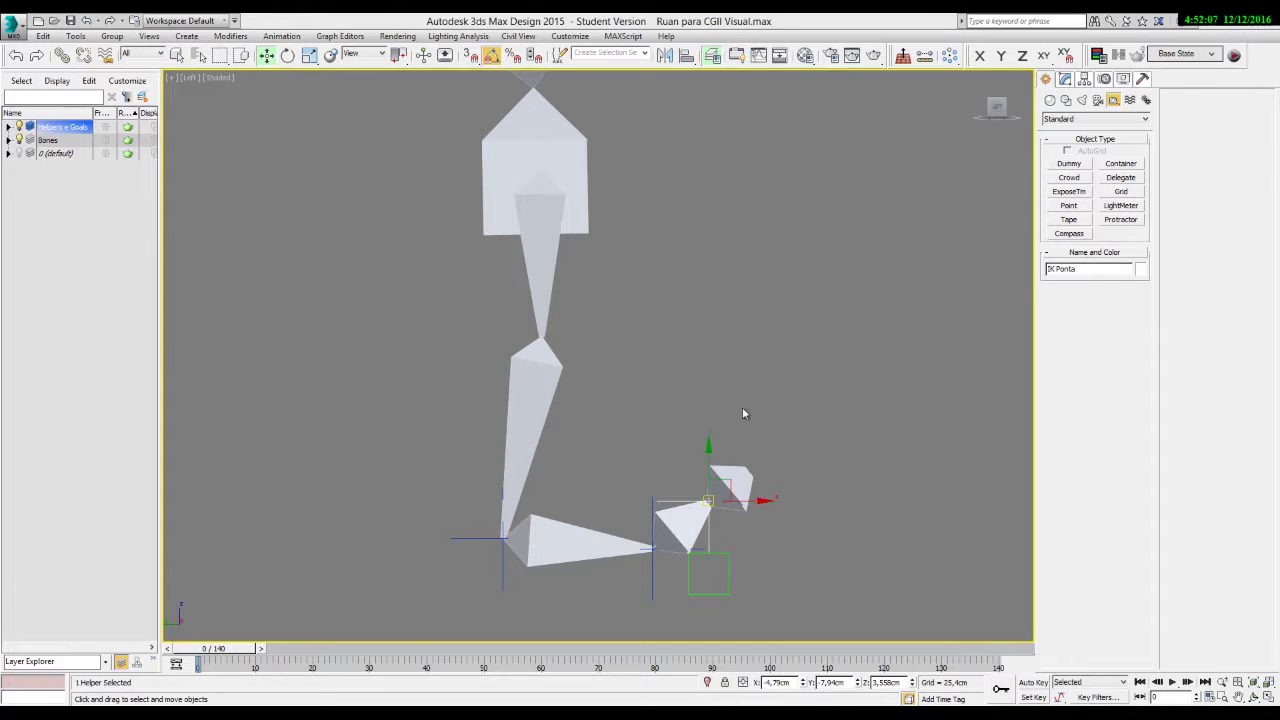
# Clone the Ponta pé helper as an independent copy named Base pé.
pyautogui.click(727, 556)
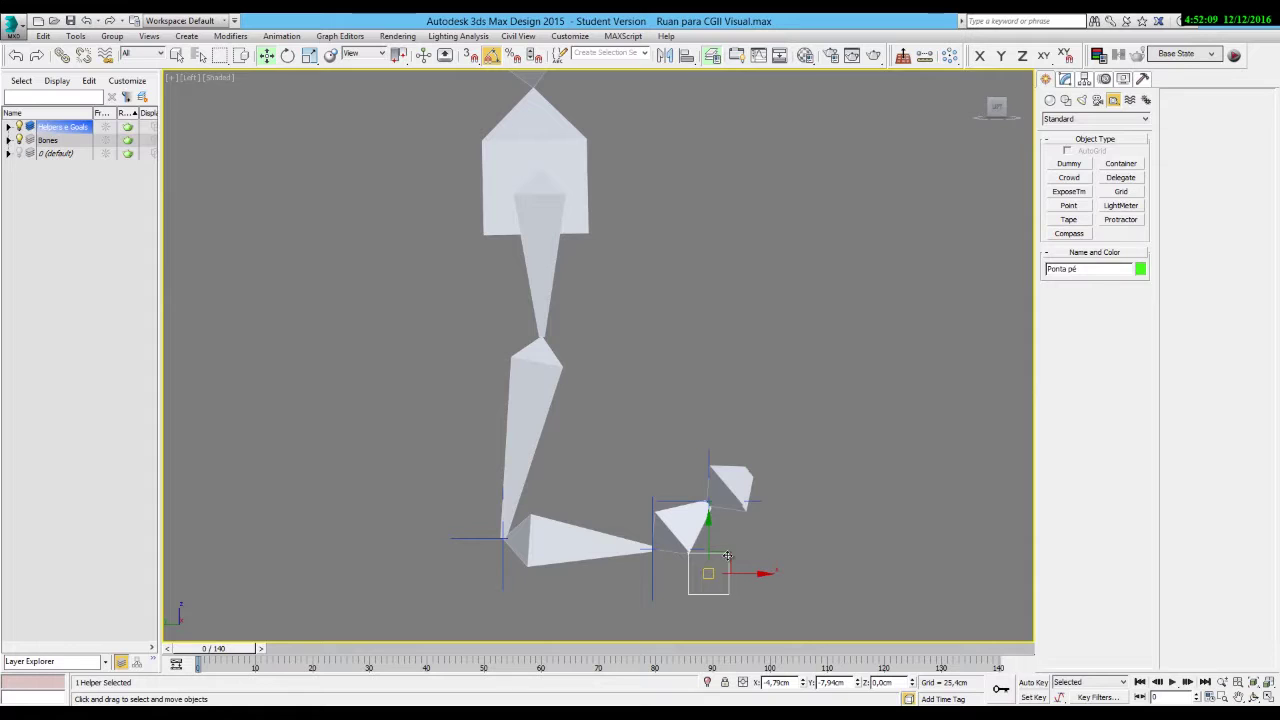
pyautogui.hotkey('ctrl', 'v')
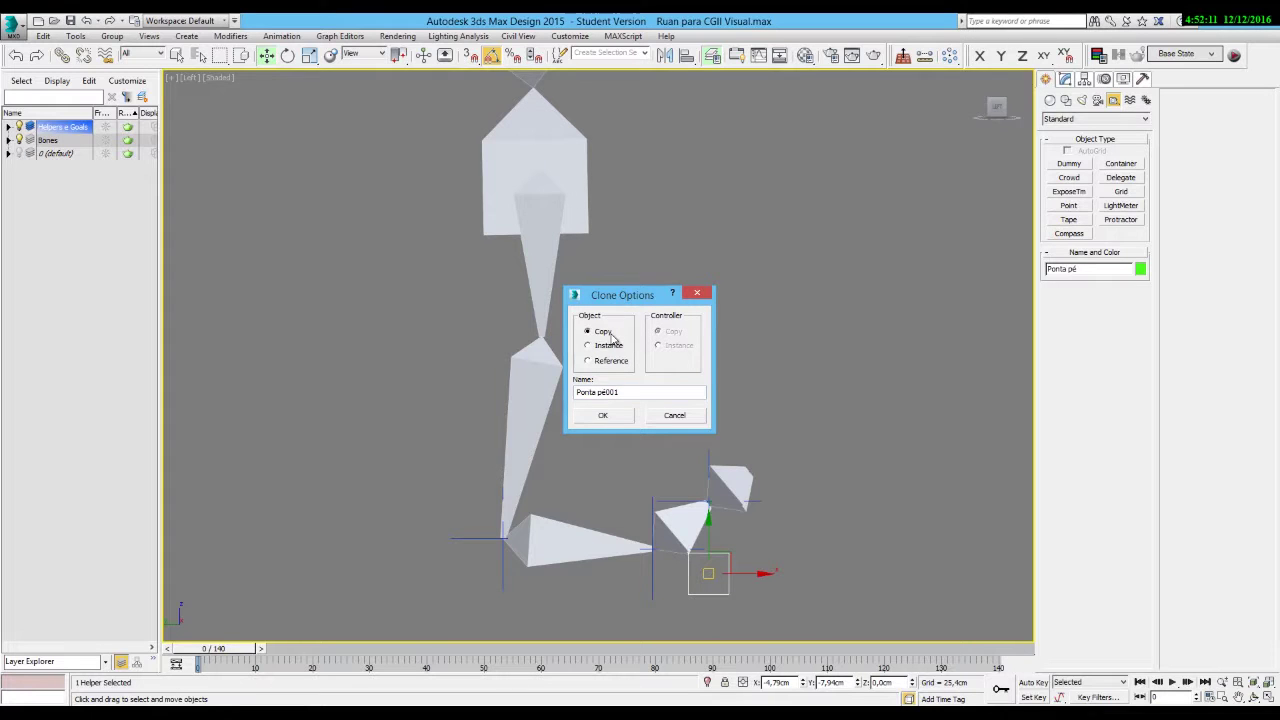
pyautogui.moveTo(627, 395); pyautogui.dragTo(494, 388)
pyautogui.write('Base pé')
pyautogui.click(603, 415)
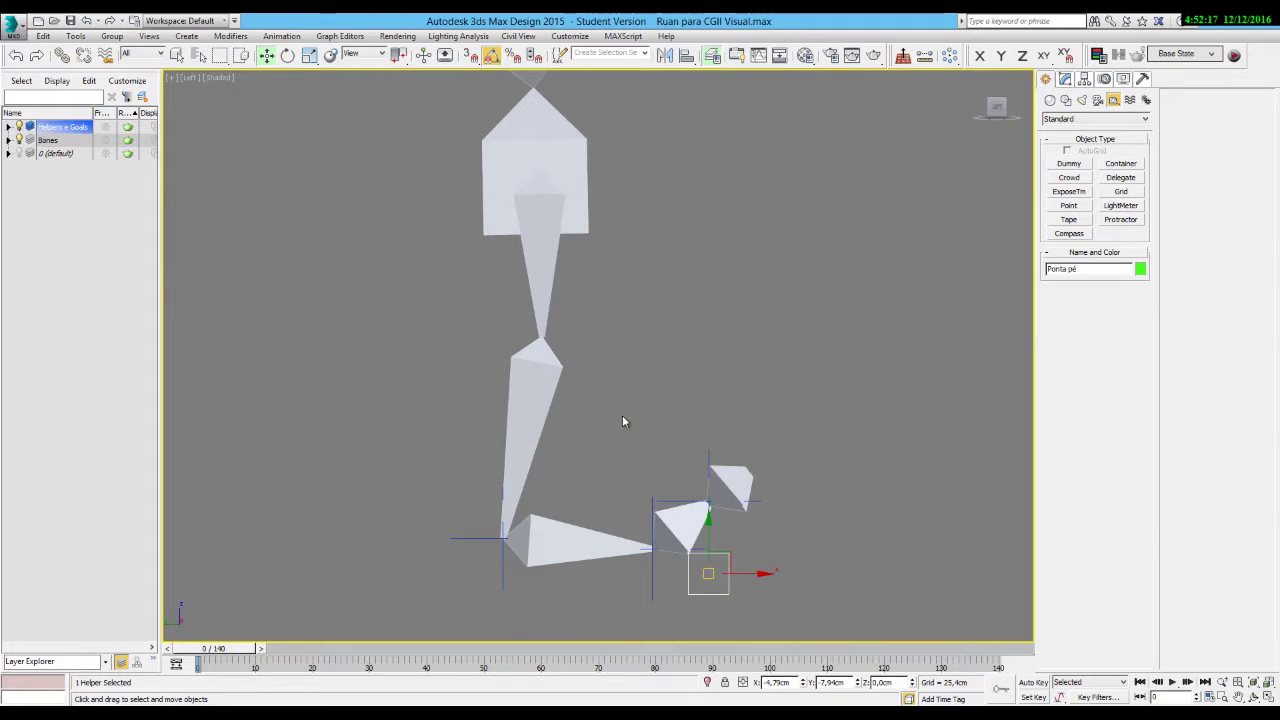
# Align the Base pé helper to the IK goal at the ball of the foot in X, Y and Z position, pivot point to pivot point.
pyautogui.click(687, 55)
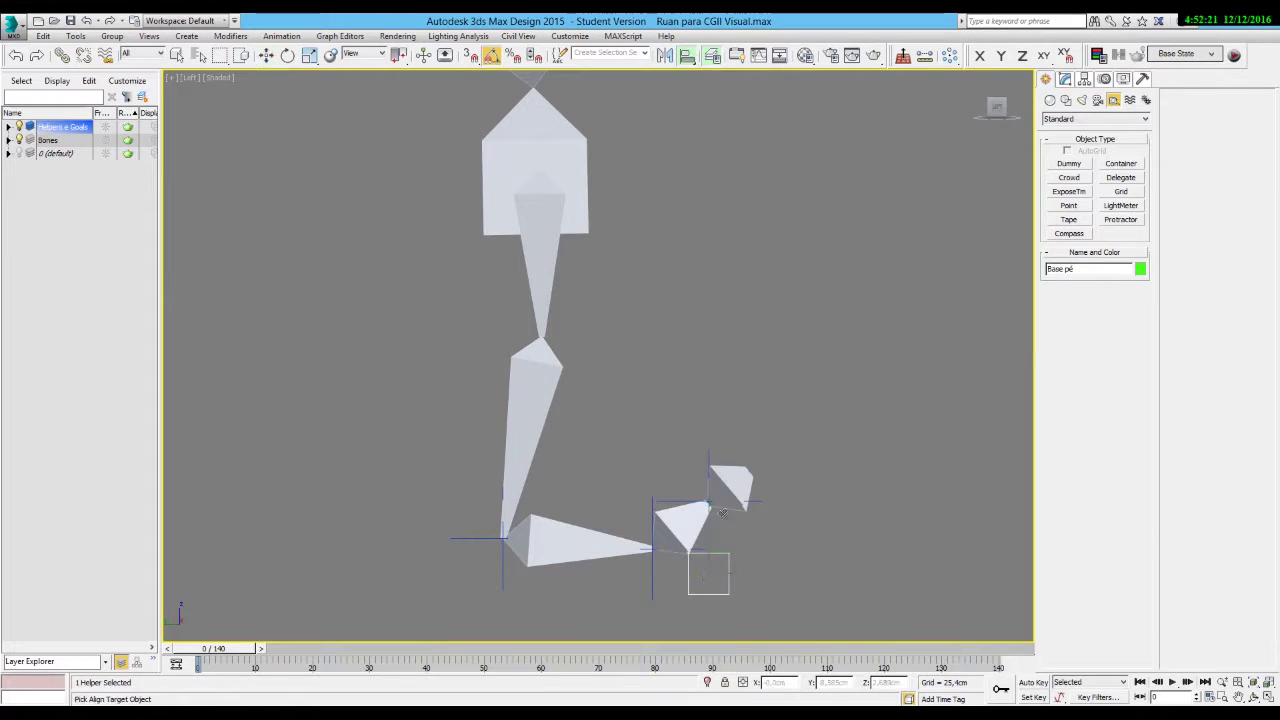
pyautogui.click(652, 542)
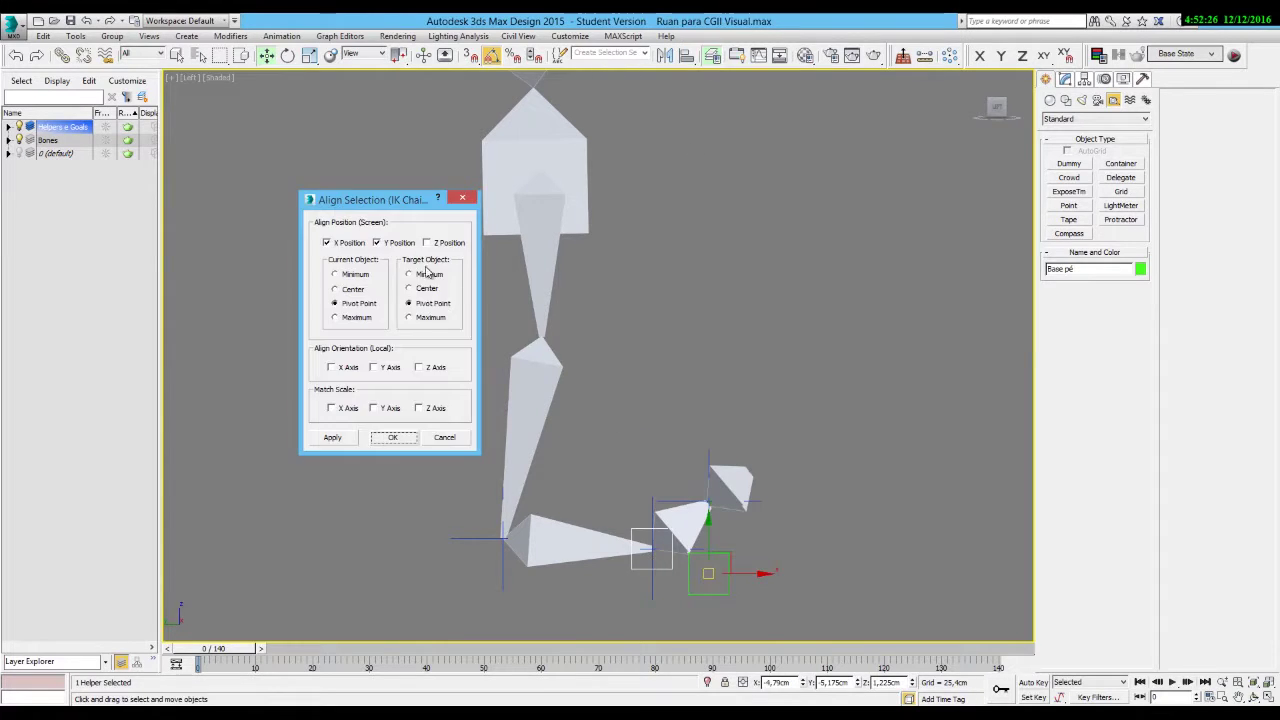
pyautogui.click(438, 247)
pyautogui.click(391, 437)
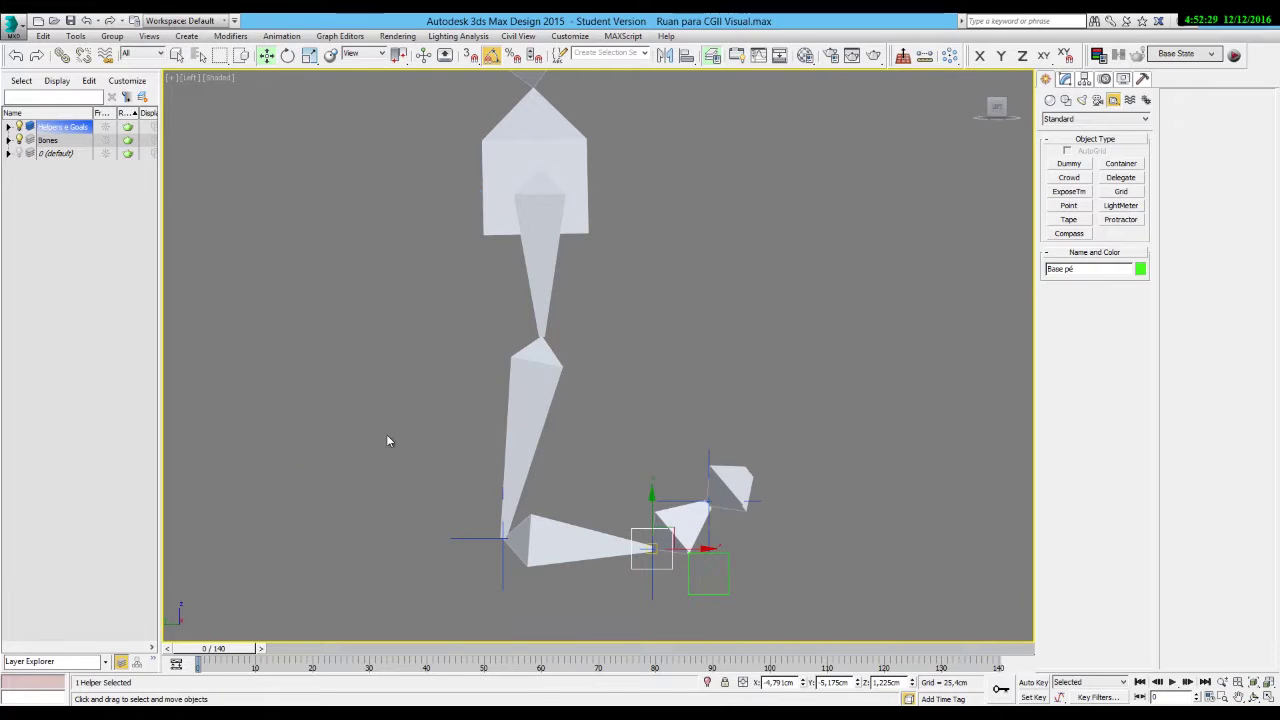
# Set the Base pé helper's box size to 6 cm.
pyautogui.click(1065, 81)
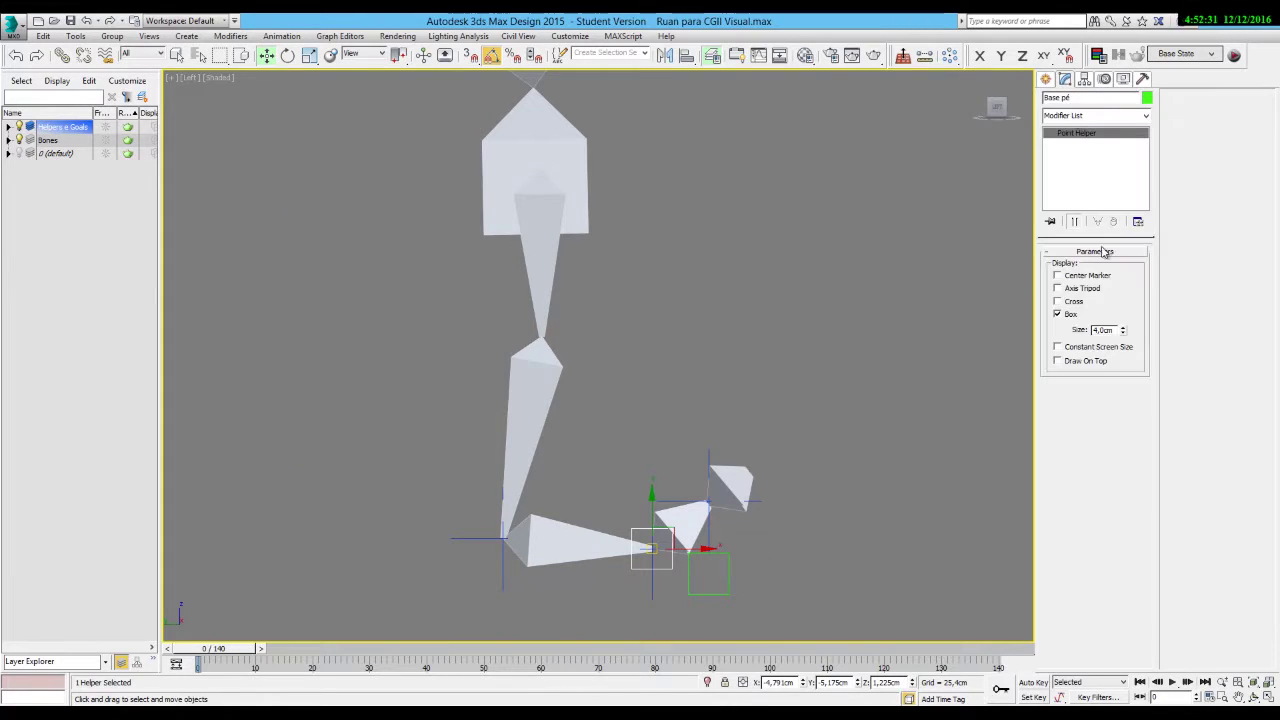
pyautogui.doubleClick(1104, 330)
pyautogui.write('6')
pyautogui.press('Return')
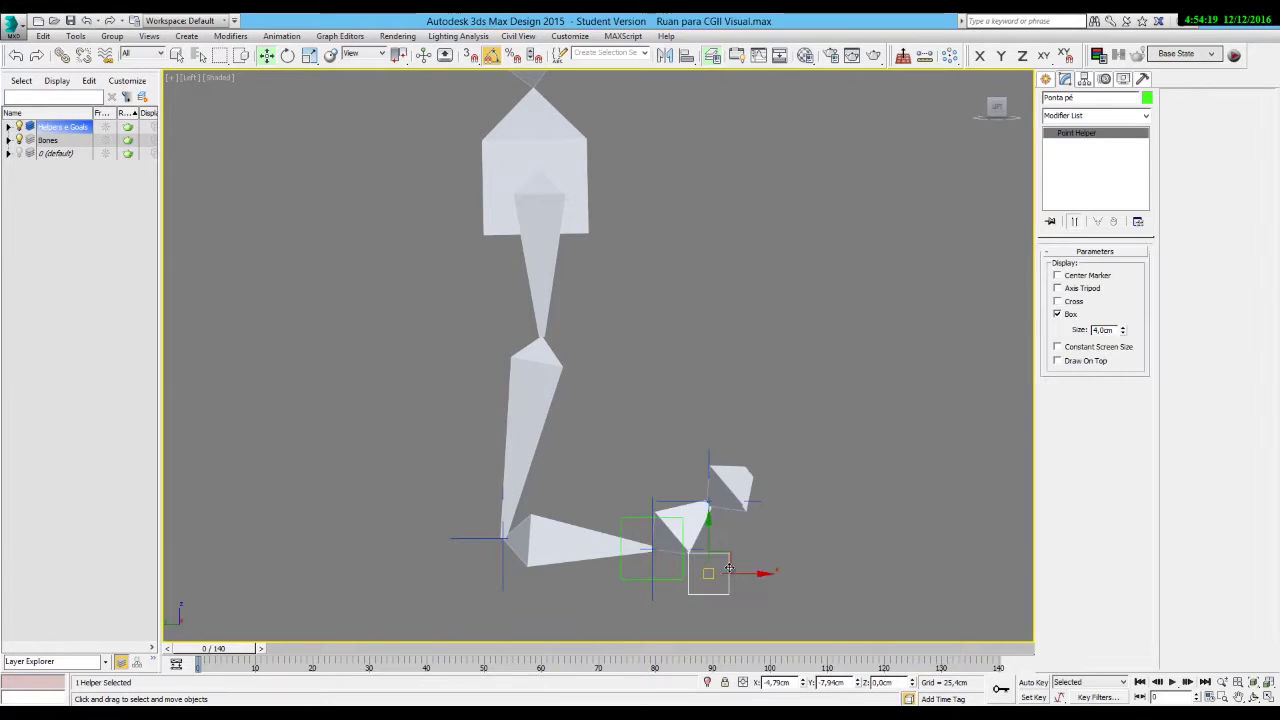
# Clone the Ponta pé helper as an independent copy named Calcanhar.
pyautogui.click(43, 36)
pyautogui.click(63, 135)
pyautogui.write('Calcanhar')
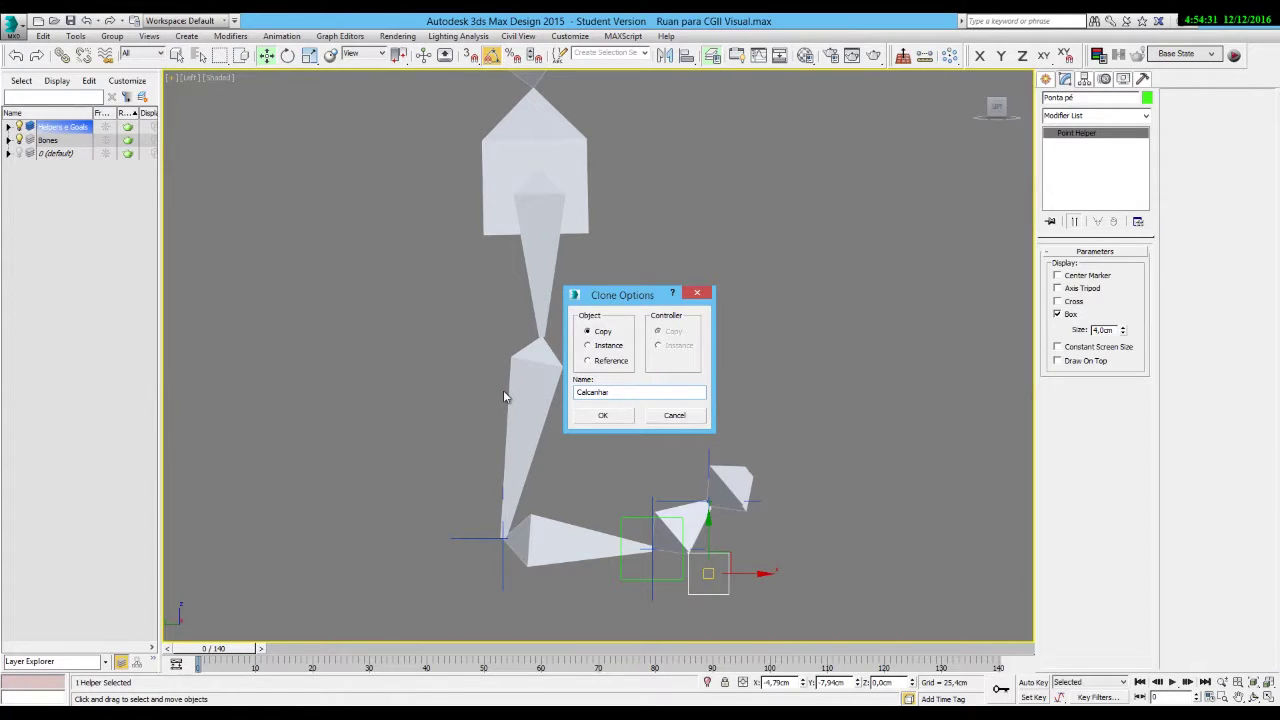
pyautogui.click(603, 415)
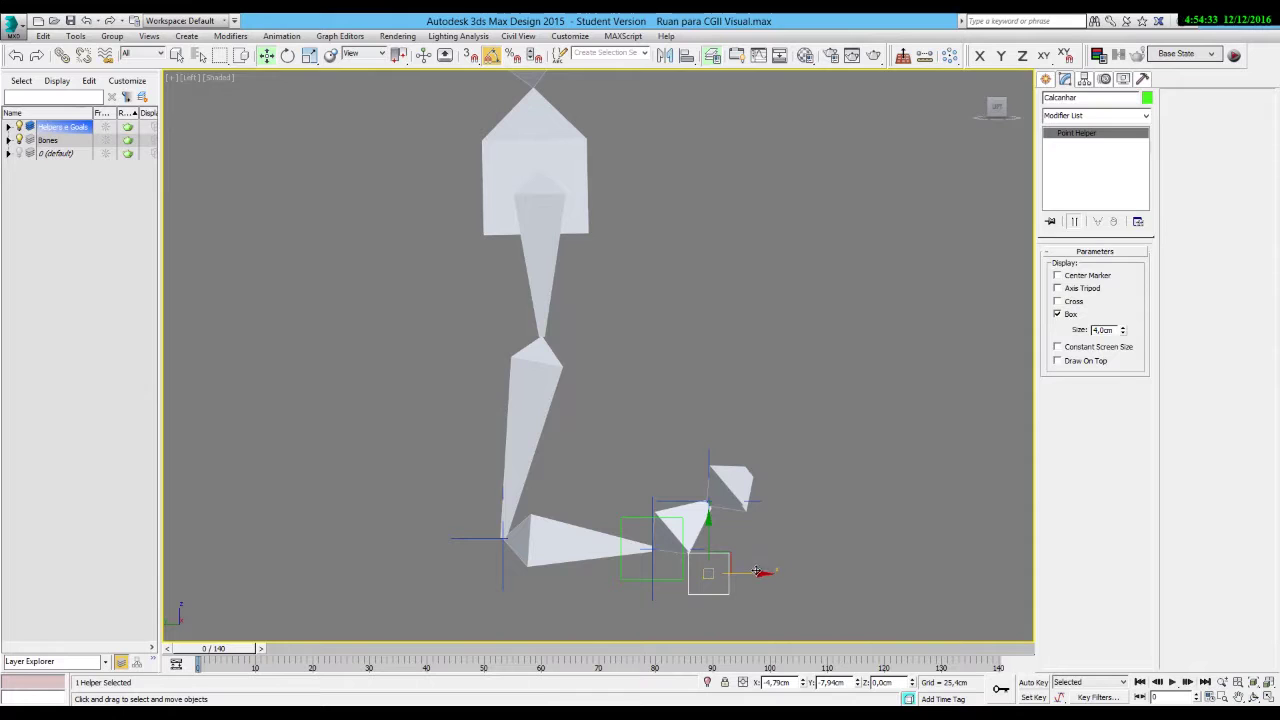
# Align the Calcanhar helper to the heel's IK goal in X, Y and Z position, pivot point to pivot point.
pyautogui.click(686, 57)
pyautogui.click(488, 541)
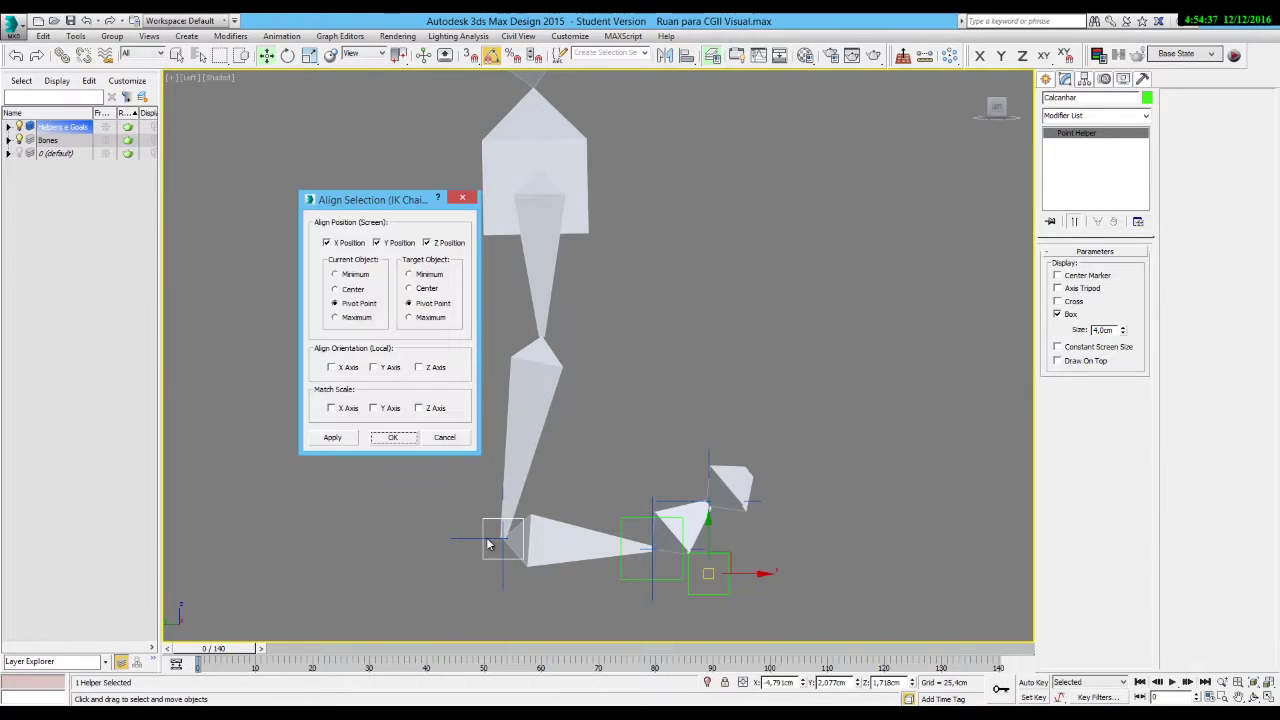
pyautogui.click(447, 246)
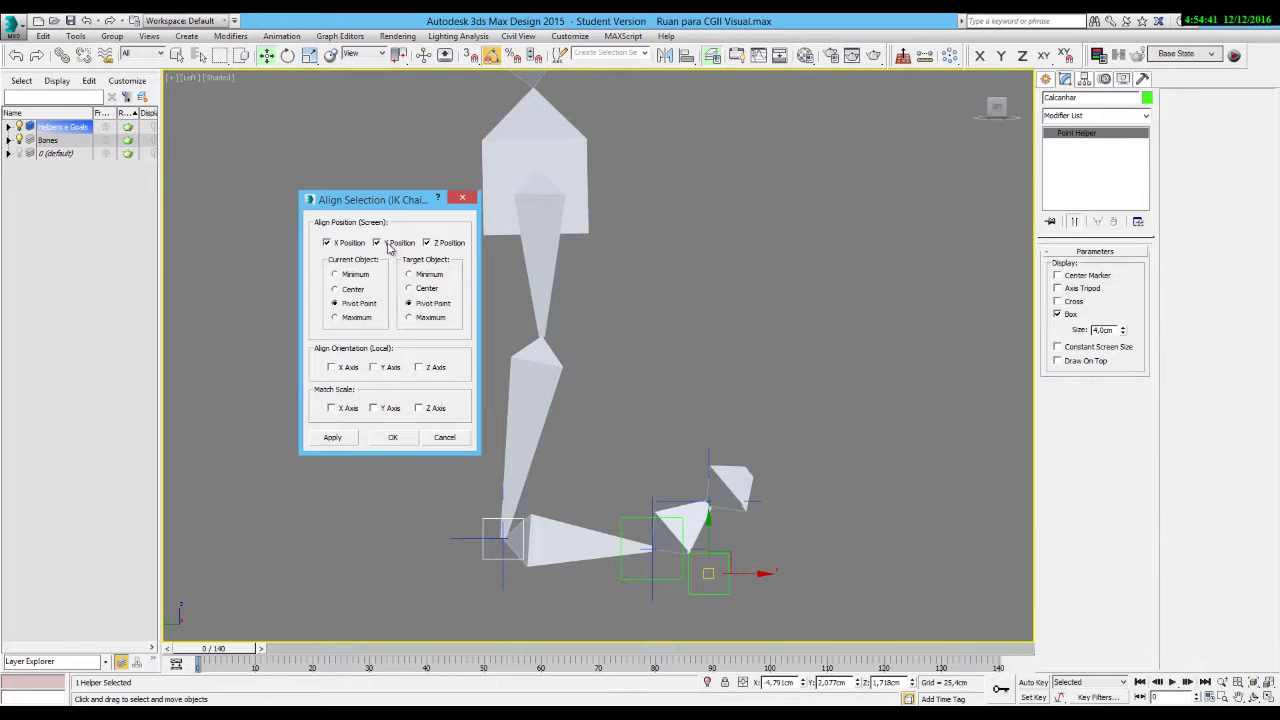
pyautogui.click(396, 437)
# Set the Calcanhar helper's Z coordinate to 0 and deselect it.
pyautogui.doubleClick(885, 682)
pyautogui.write('0')
pyautogui.press('Return')
pyautogui.keyDown('alt'); pyautogui.moveTo(206, 347); pyautogui.dragTo(346, 455, button='middle'); pyautogui.keyUp('alt')
pyautogui.press('l')
pyautogui.click(408, 473)
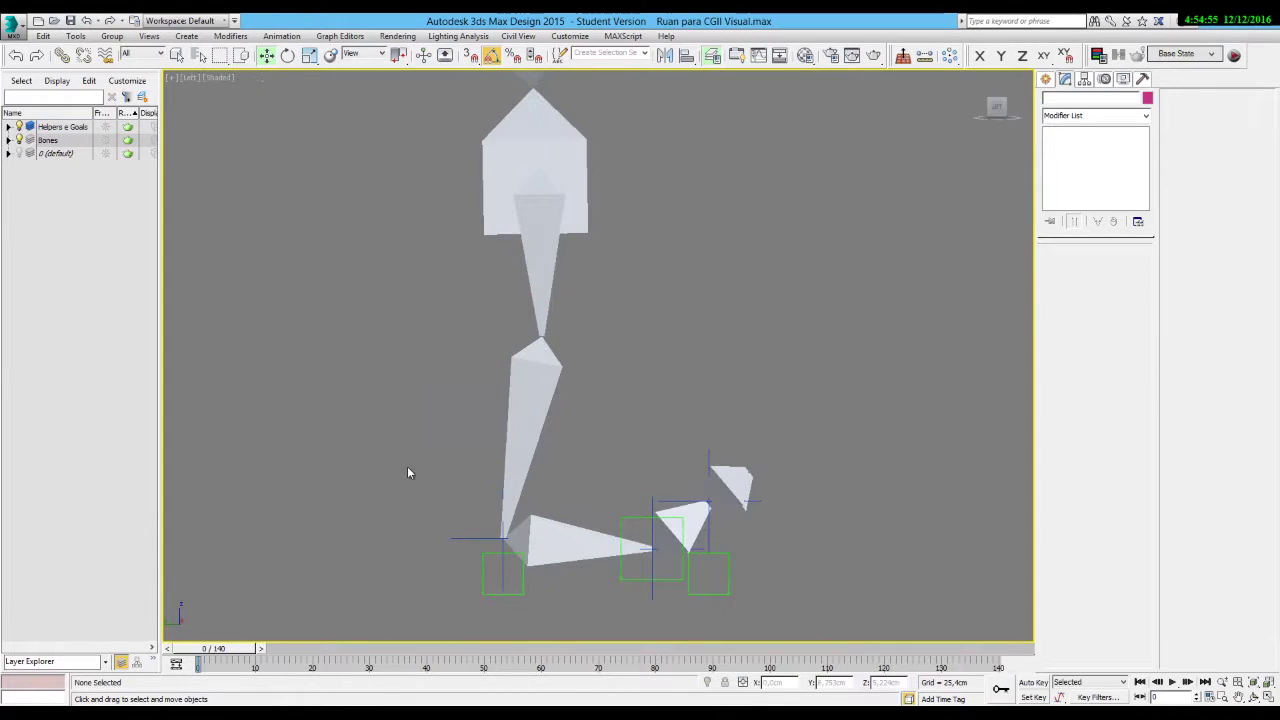
# Rename the heel's IK goal as IK Calcanhar.
pyautogui.click(504, 546)
pyautogui.click(1112, 97)
pyautogui.write('IK C')
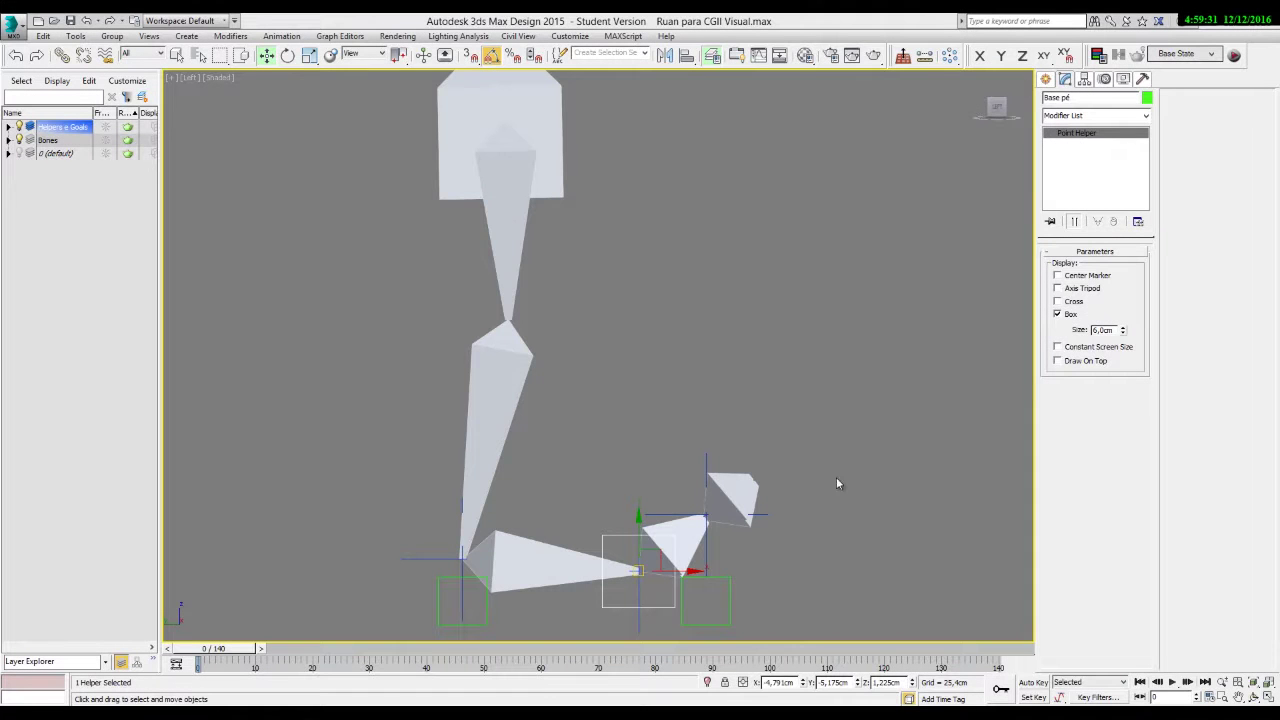
# Link the IK Ponta goal to the Ponta pé helper as its parent and check the hierarchy in Schematic View.
pyautogui.click(765, 514)
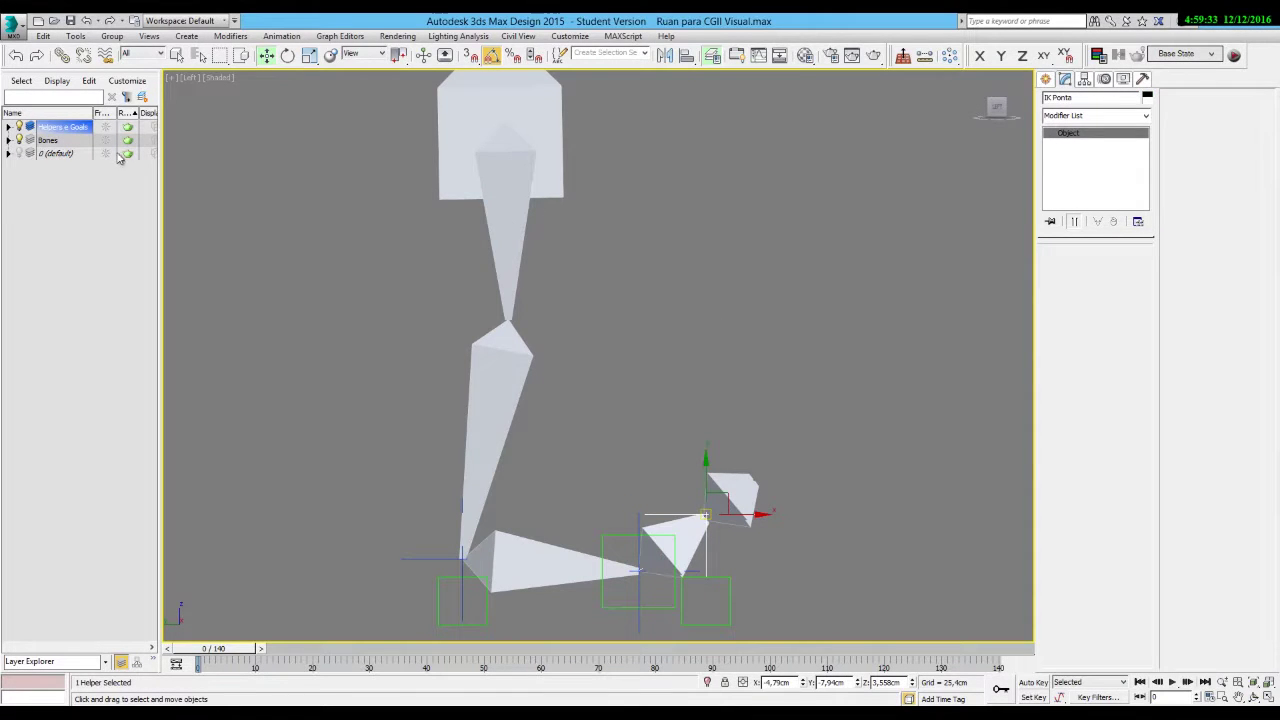
pyautogui.click(62, 55)
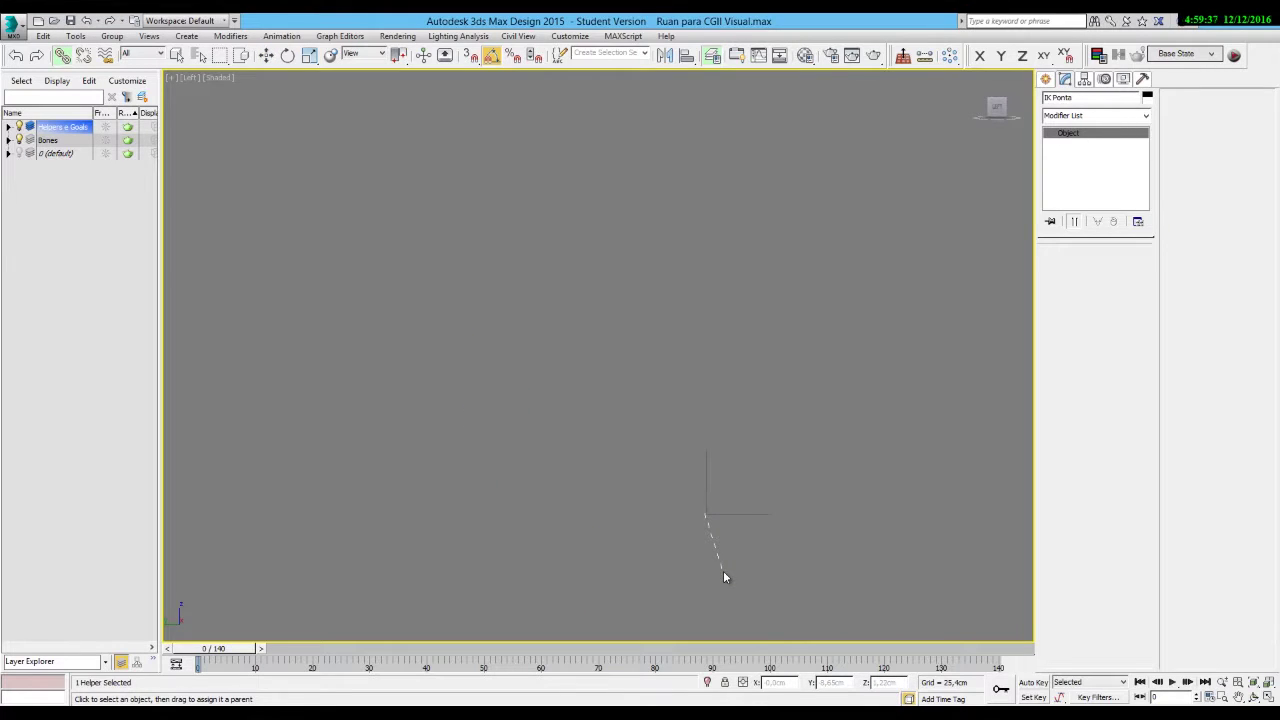
pyautogui.moveTo(724, 576); pyautogui.dragTo(724, 576)
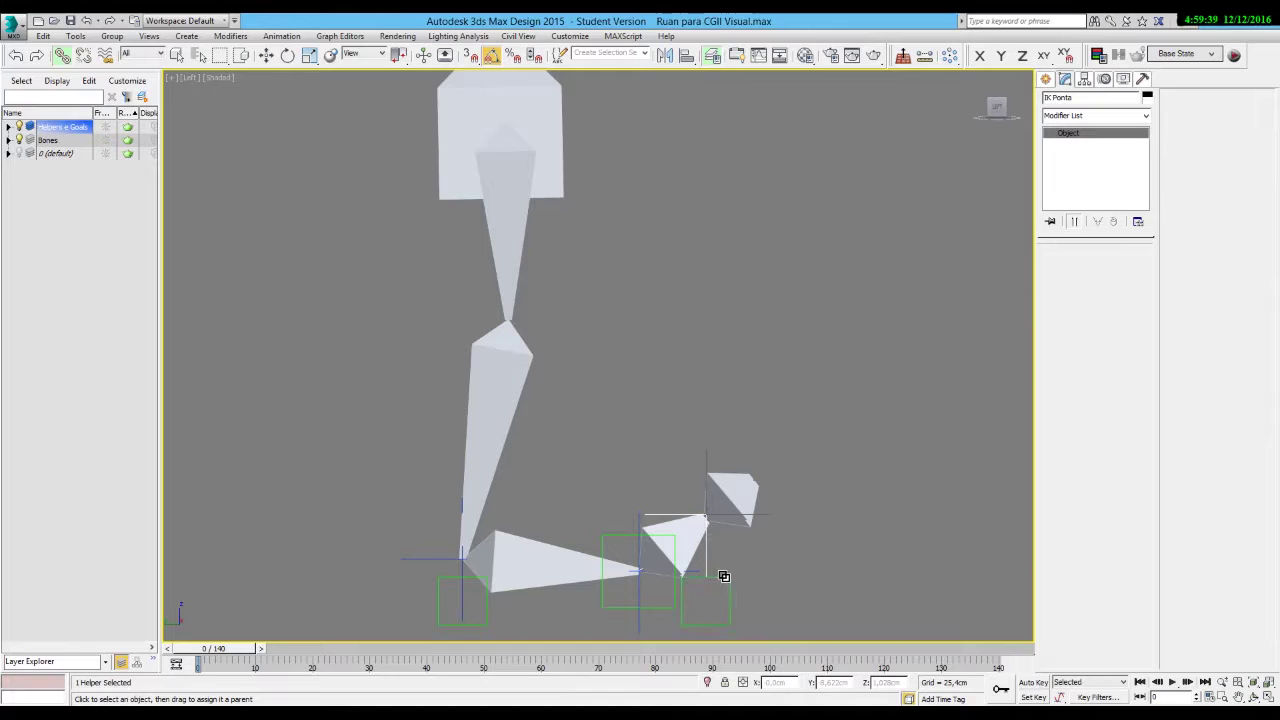
pyautogui.click(316, 36)
pyautogui.click(356, 127)
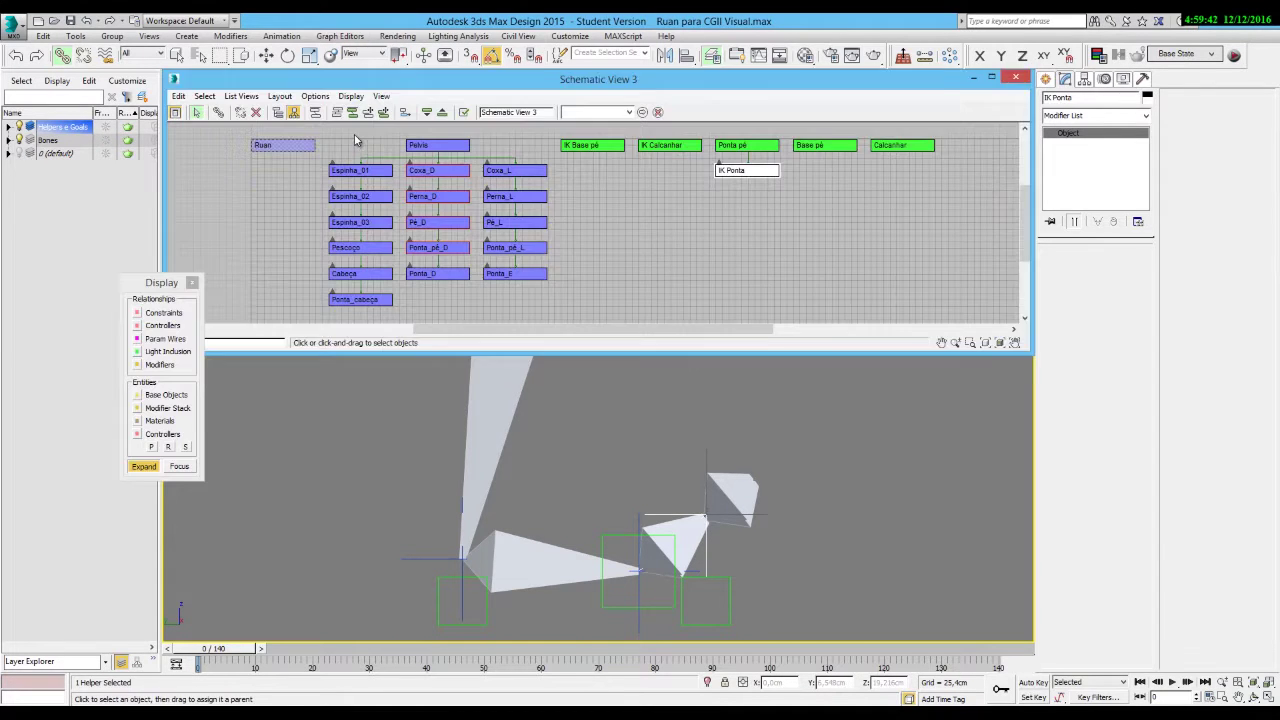
pyautogui.click(706, 600)
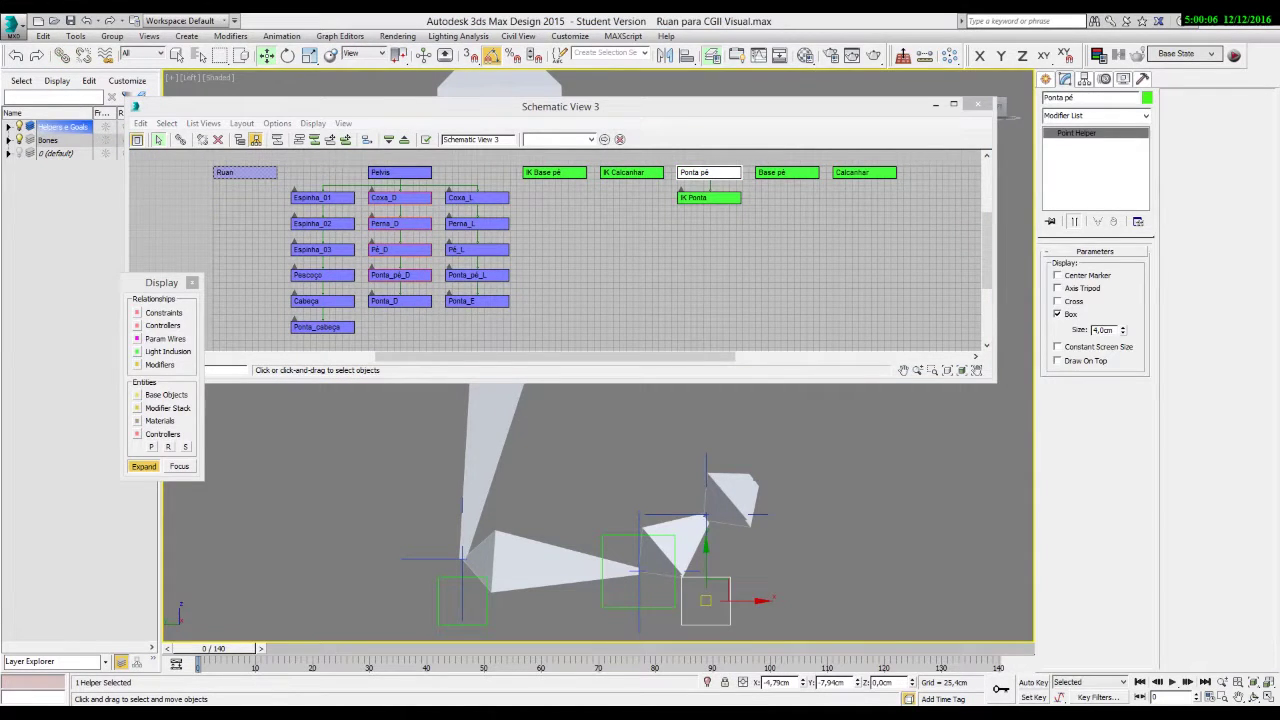
# Link the IK Base pé goal to the Base pé helper and the IK Calcanhar goal to the Calcanhar helper.
pyautogui.click(637, 516)
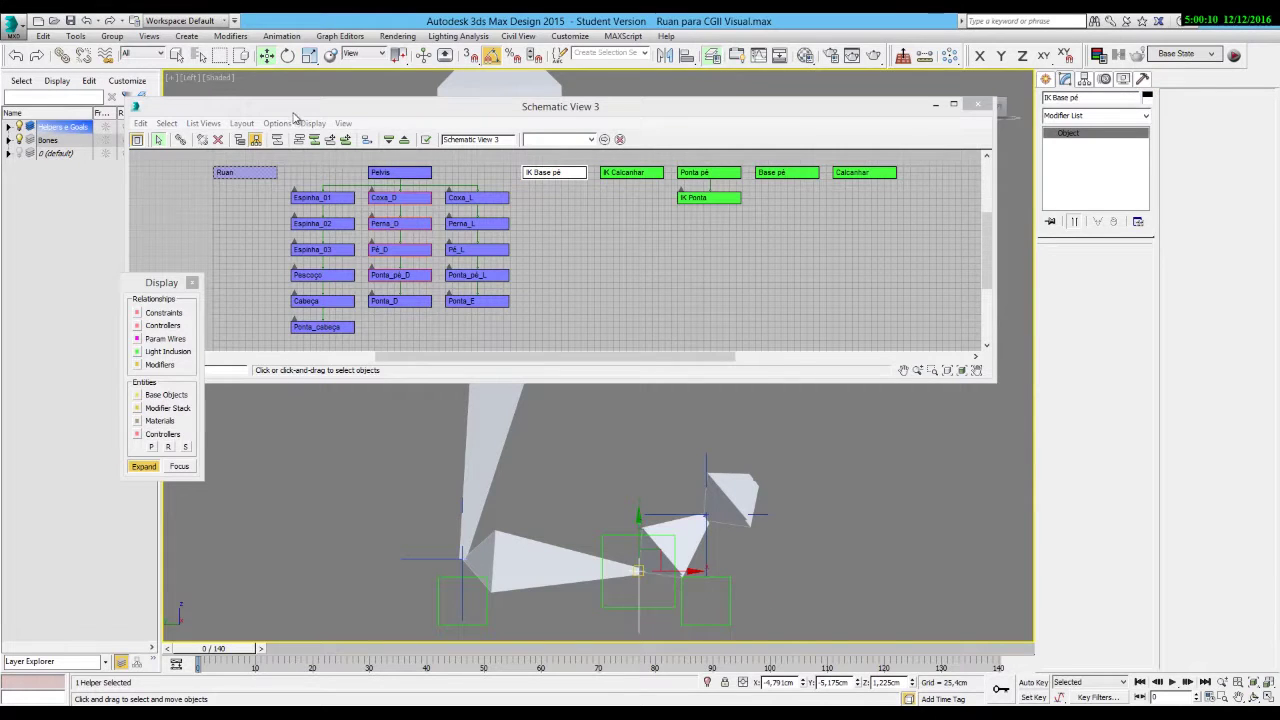
pyautogui.click(62, 55)
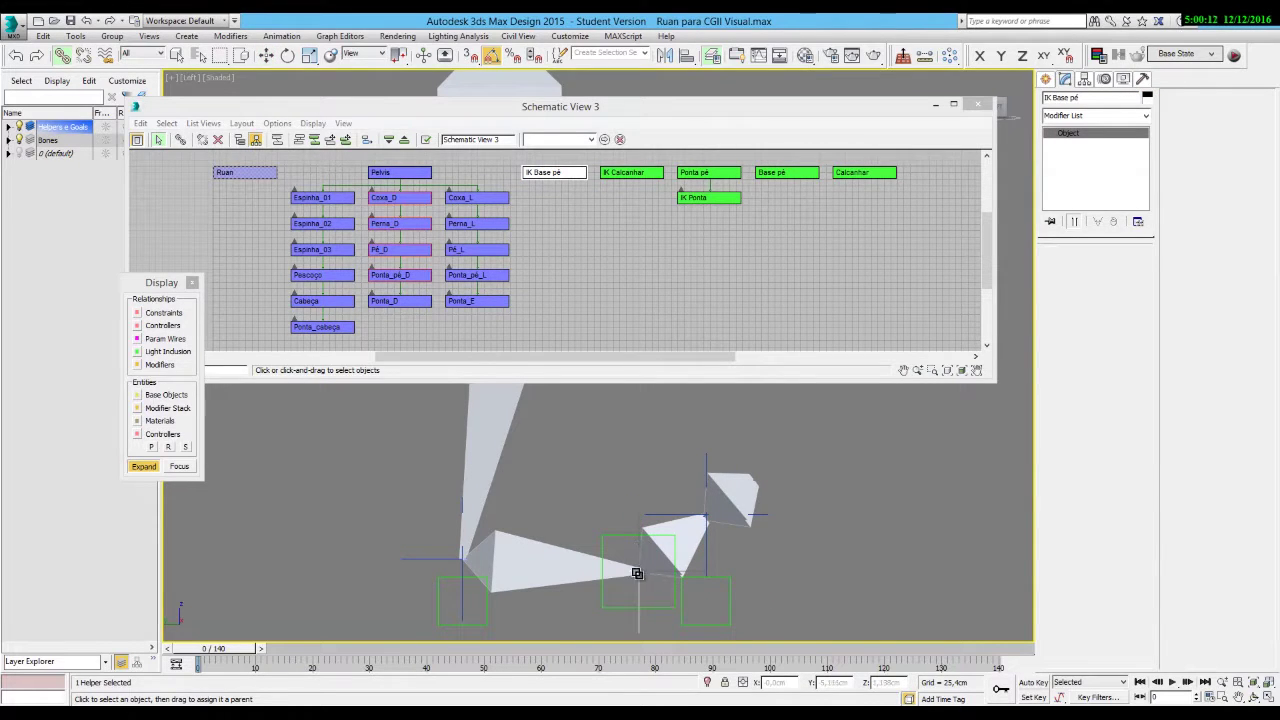
pyautogui.moveTo(636, 572); pyautogui.dragTo(613, 618)
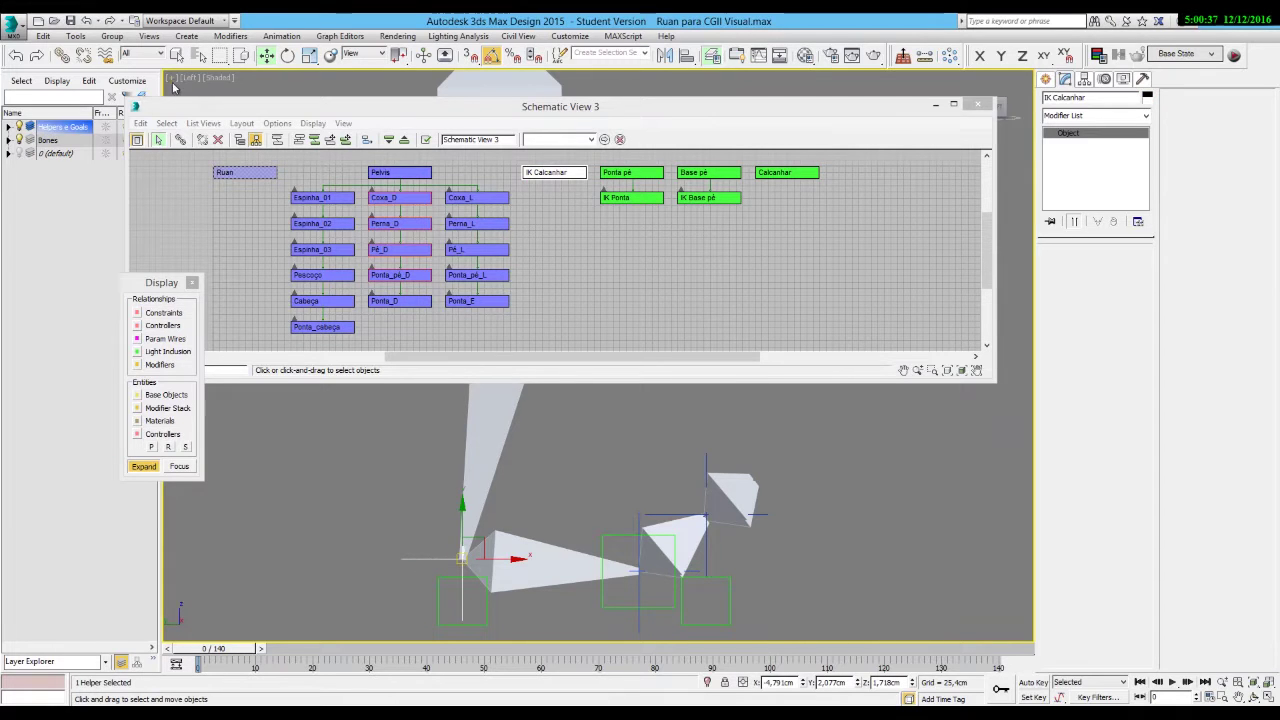
pyautogui.click(64, 57)
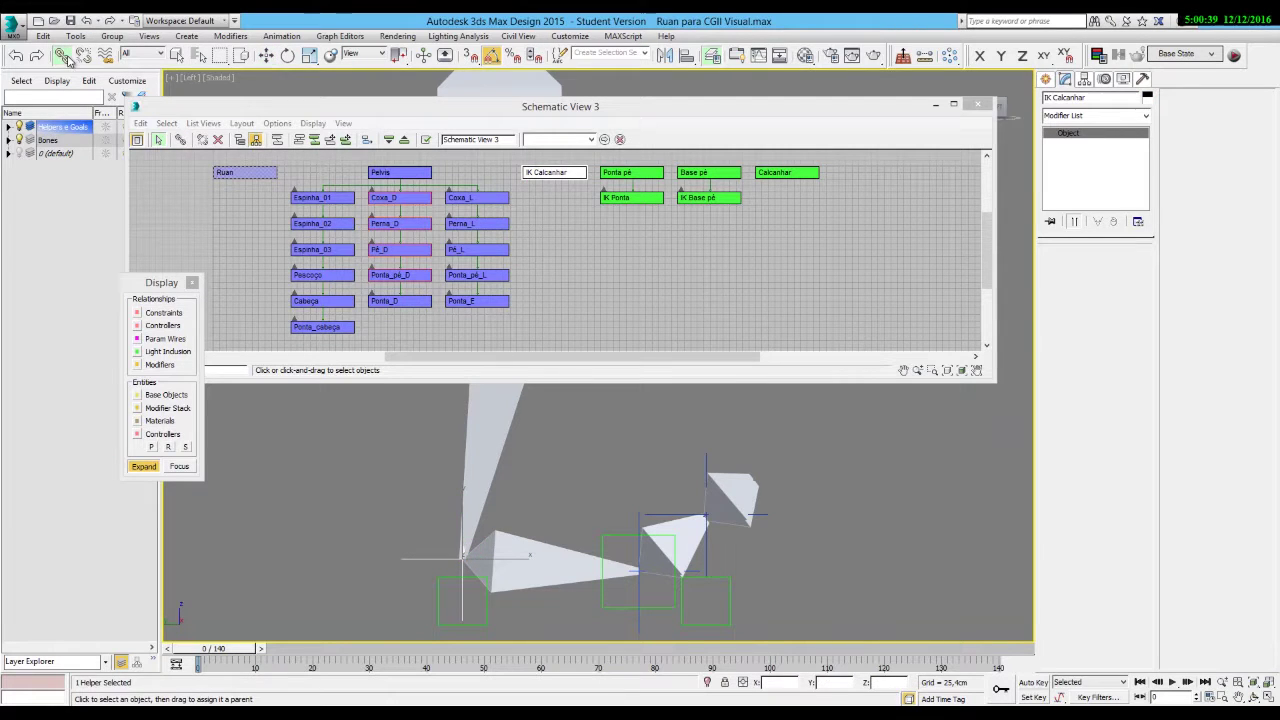
pyautogui.moveTo(441, 558); pyautogui.dragTo(443, 574)
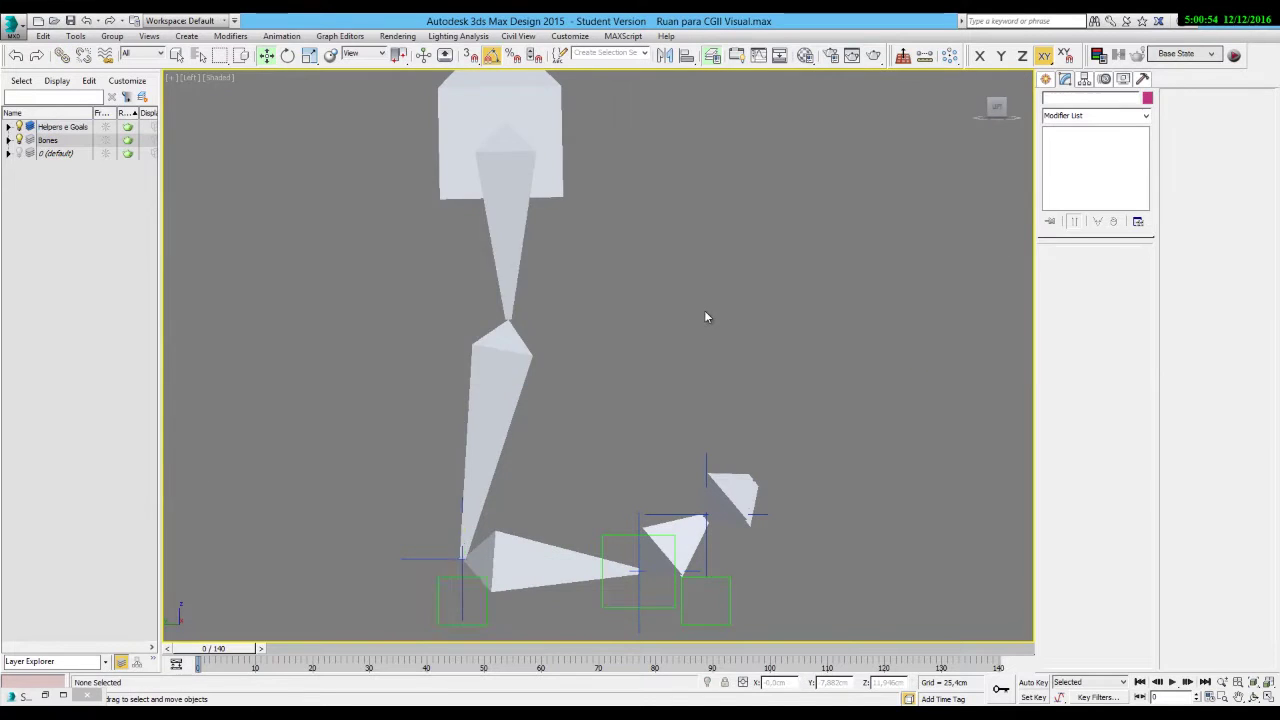
# Test the heel control by moving the Calcanhar helper up along Z, and undo the move.
pyautogui.scroll(-4, 705, 315)
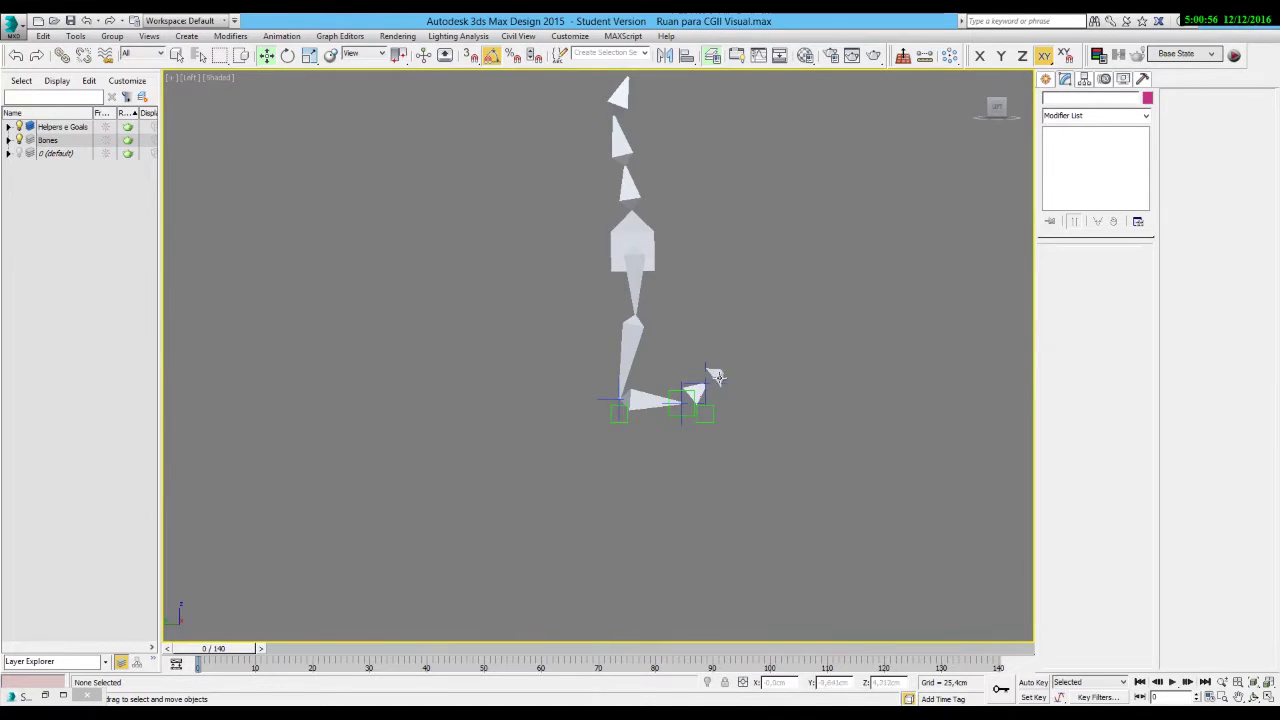
pyautogui.scroll(4, 714, 376)
pyautogui.keyDown('alt'); pyautogui.moveTo(710, 374); pyautogui.dragTo(686, 380, button='middle'); pyautogui.keyUp('alt')
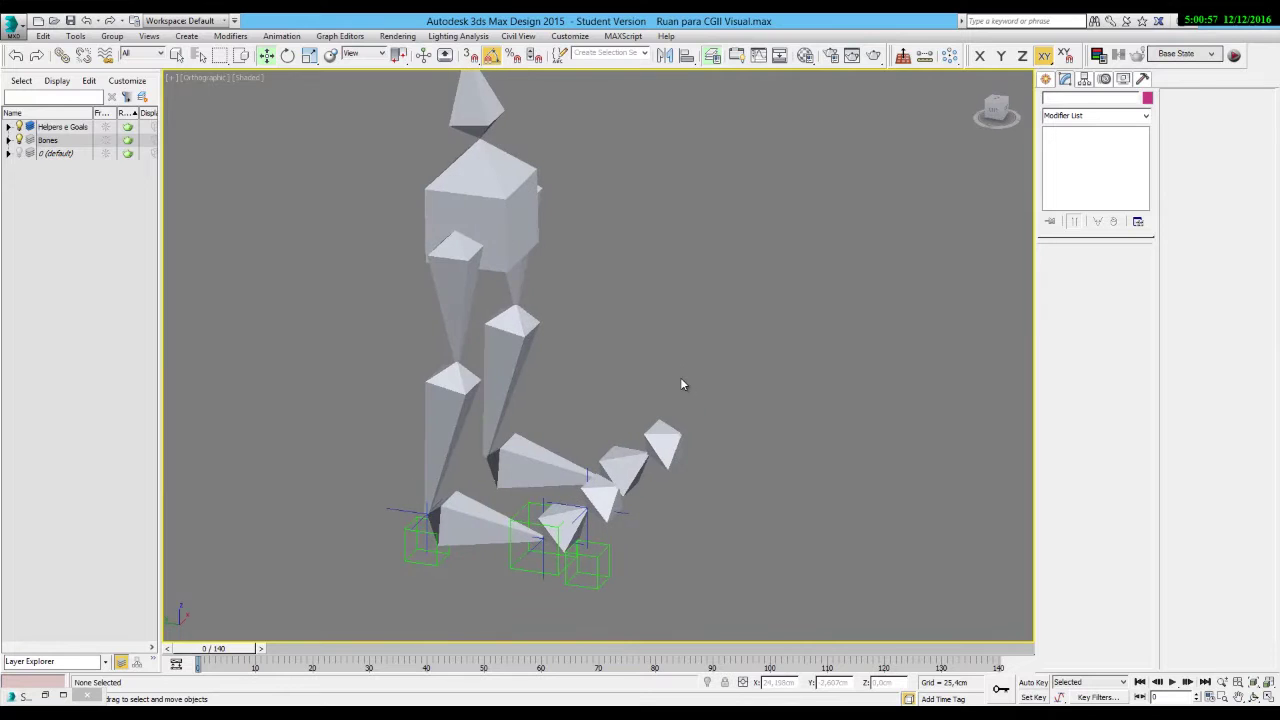
pyautogui.click(435, 548)
pyautogui.moveTo(428, 504); pyautogui.dragTo(432, 450)
pyautogui.hotkey('ctrl', 'z')
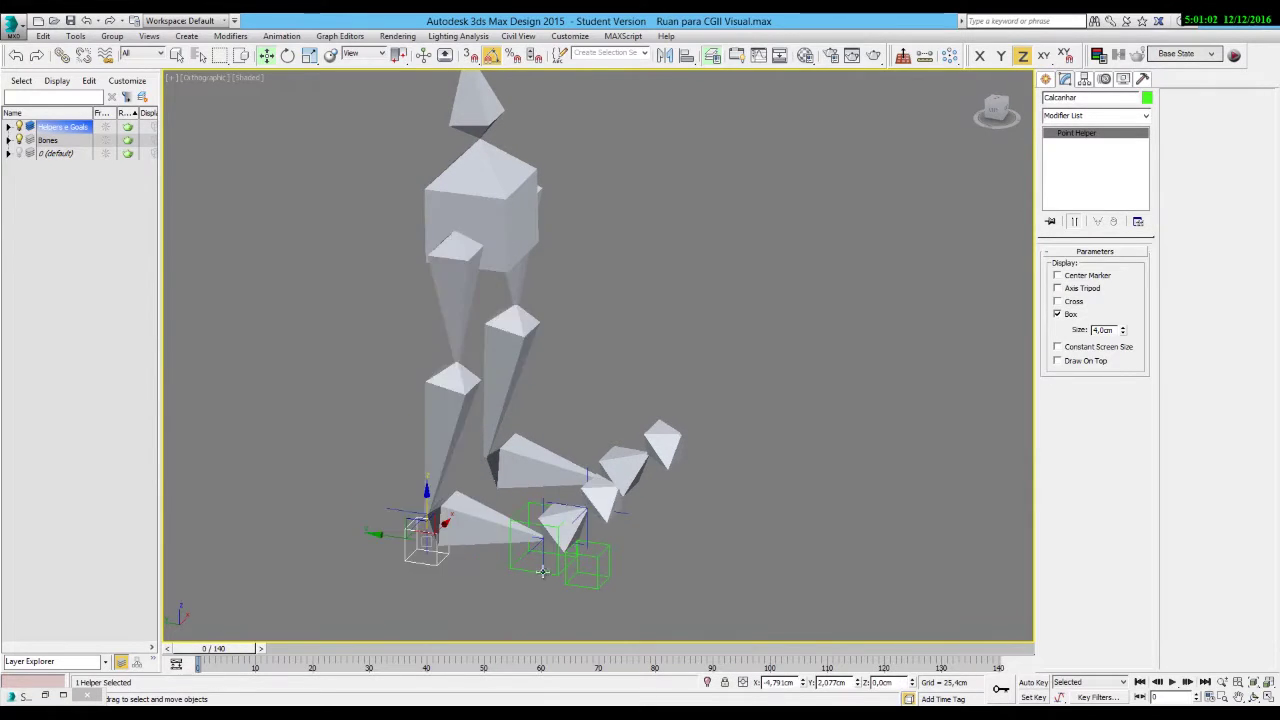
# Test the Ponta pé helper along X and the Base pé helper along Z, restoring each one's position.
pyautogui.click(593, 563)
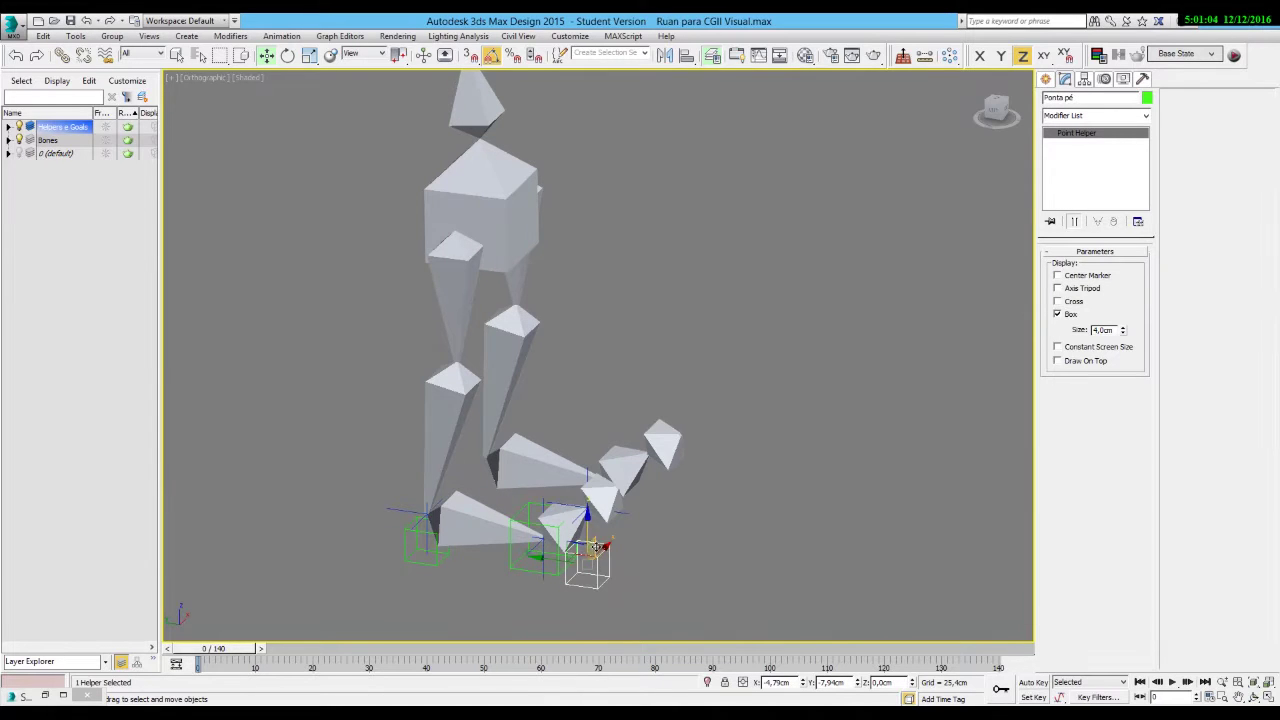
pyautogui.moveTo(596, 546); pyautogui.dragTo(630, 546)
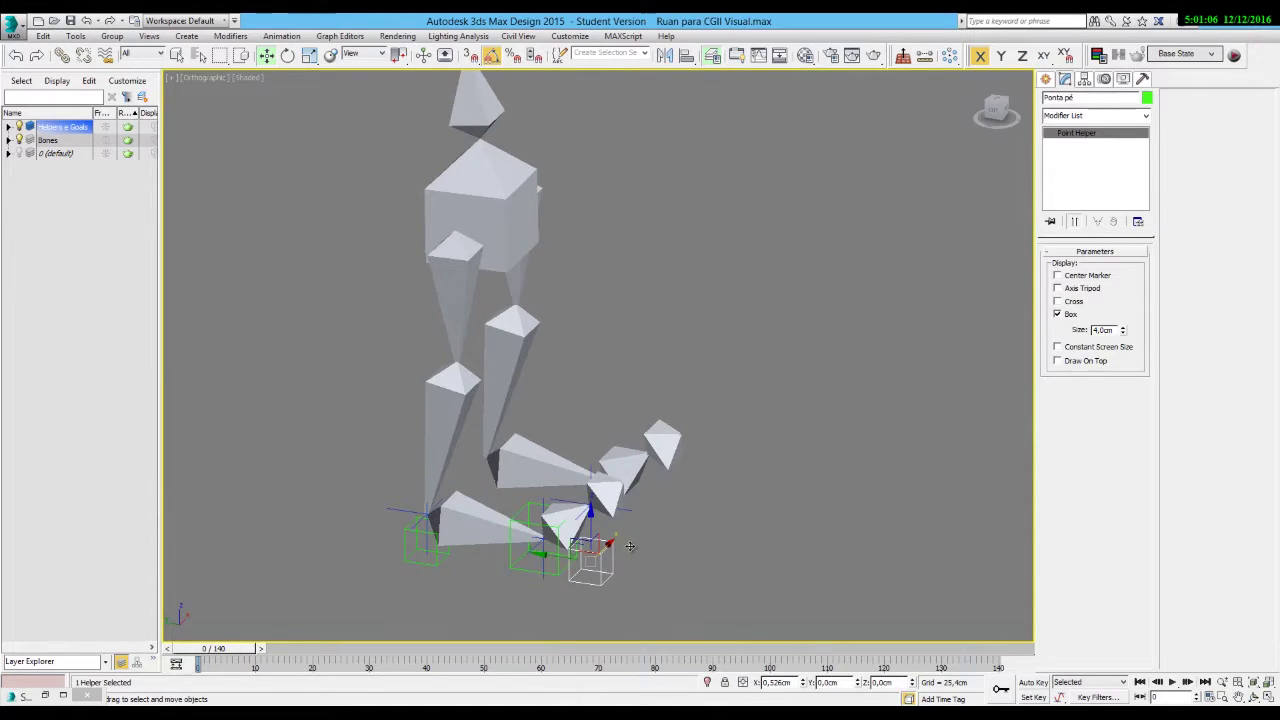
pyautogui.click(521, 528)
pyautogui.click(527, 521)
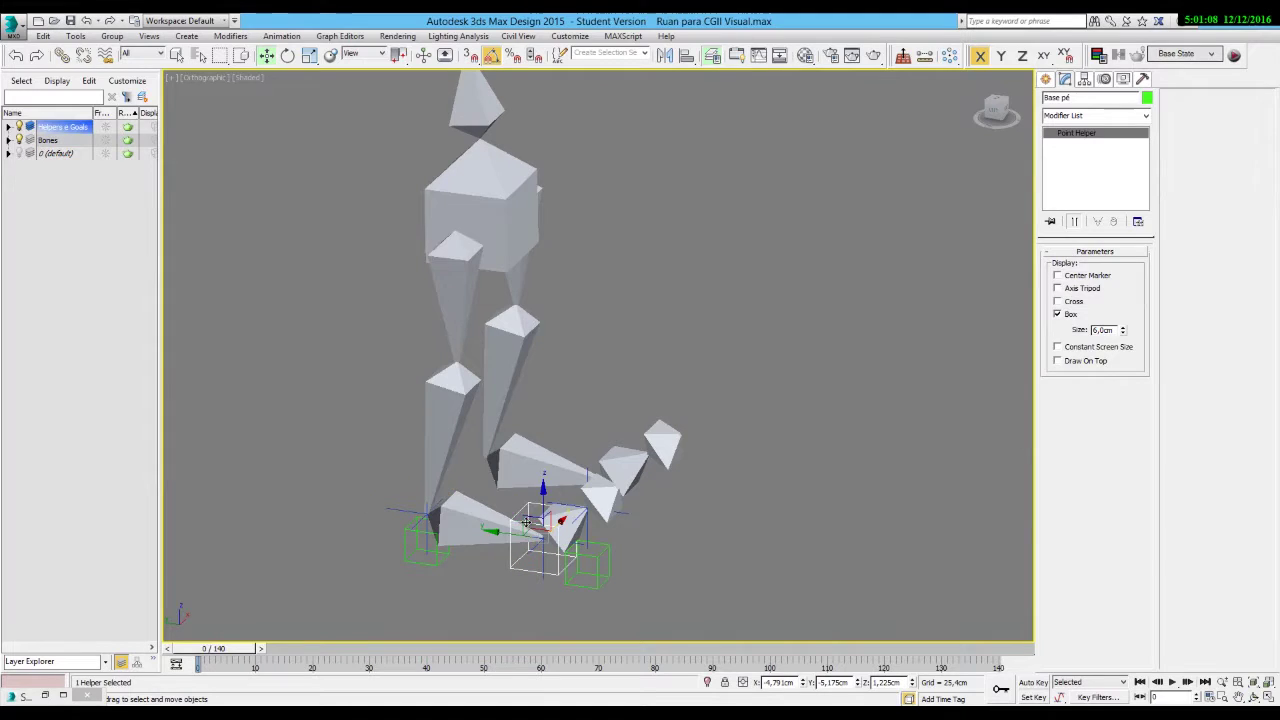
pyautogui.moveTo(543, 500); pyautogui.dragTo(537, 530)
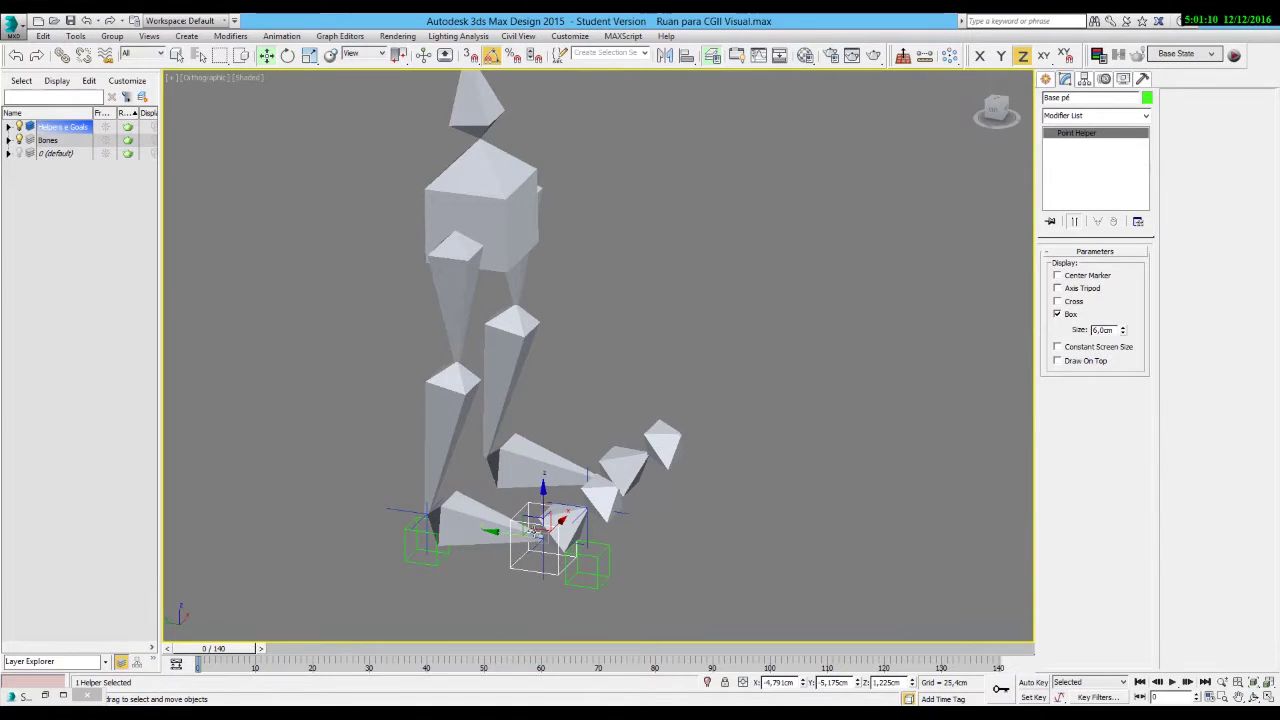
# Select the Ponta pé helper in the Left view and restore the Schematic View window to inspect the helper hierarchy.
pyautogui.press('l')
pyautogui.click(708, 573)
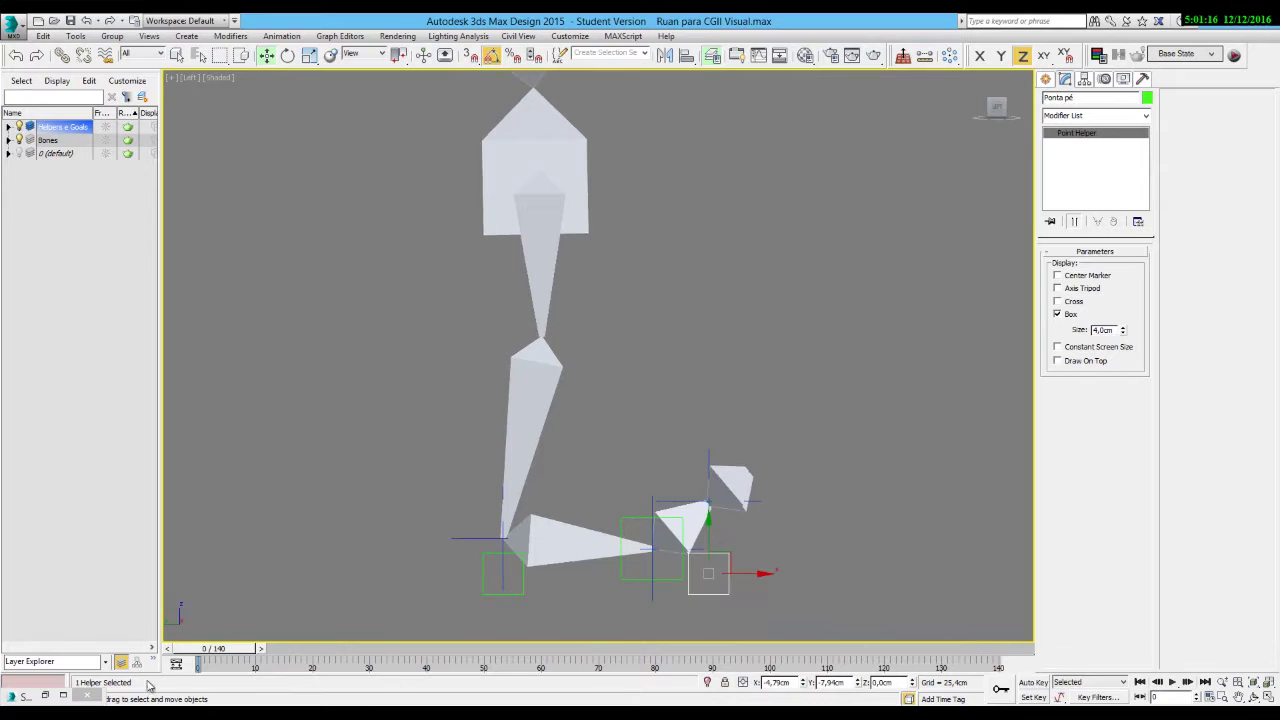
pyautogui.click(63, 695)
pyautogui.click(1238, 19)
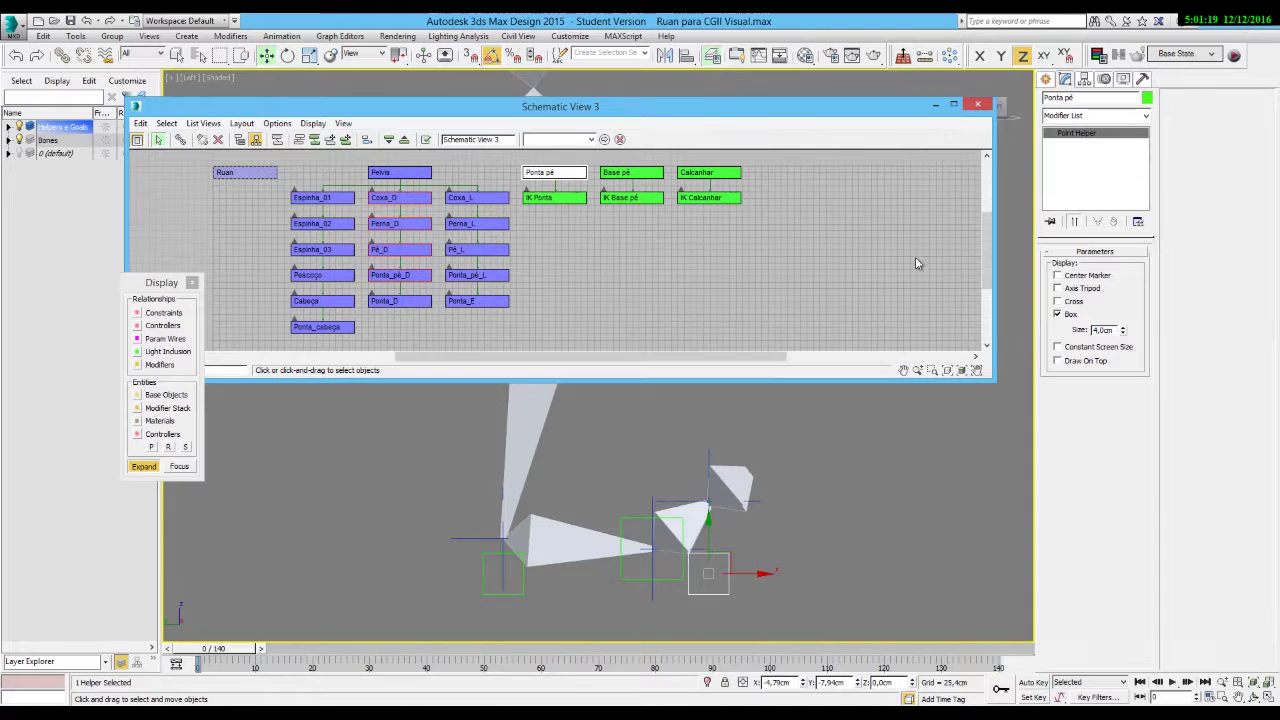
# Link the Ponta pé and Calcanhar helpers to the Base pé helper, and put the Schematic View and its display options away.
pyautogui.keyDown('ctrl'); pyautogui.click(517, 592); pyautogui.keyUp('ctrl')
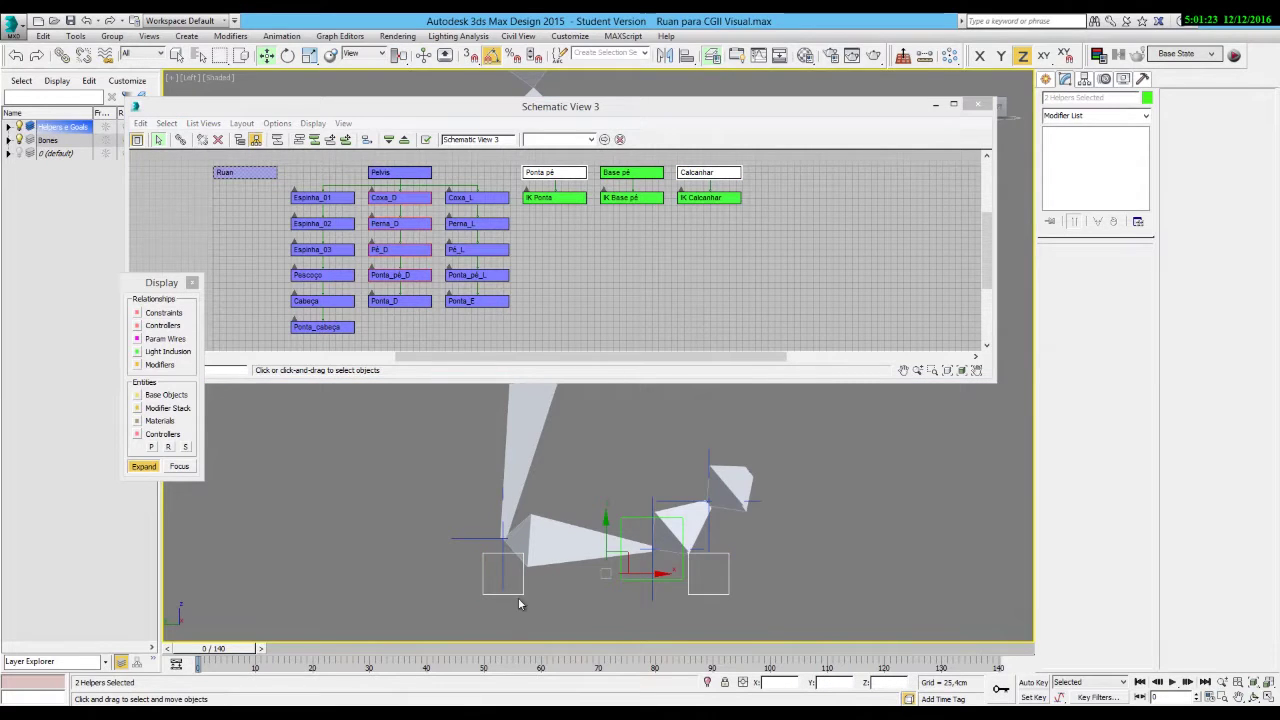
pyautogui.click(66, 57)
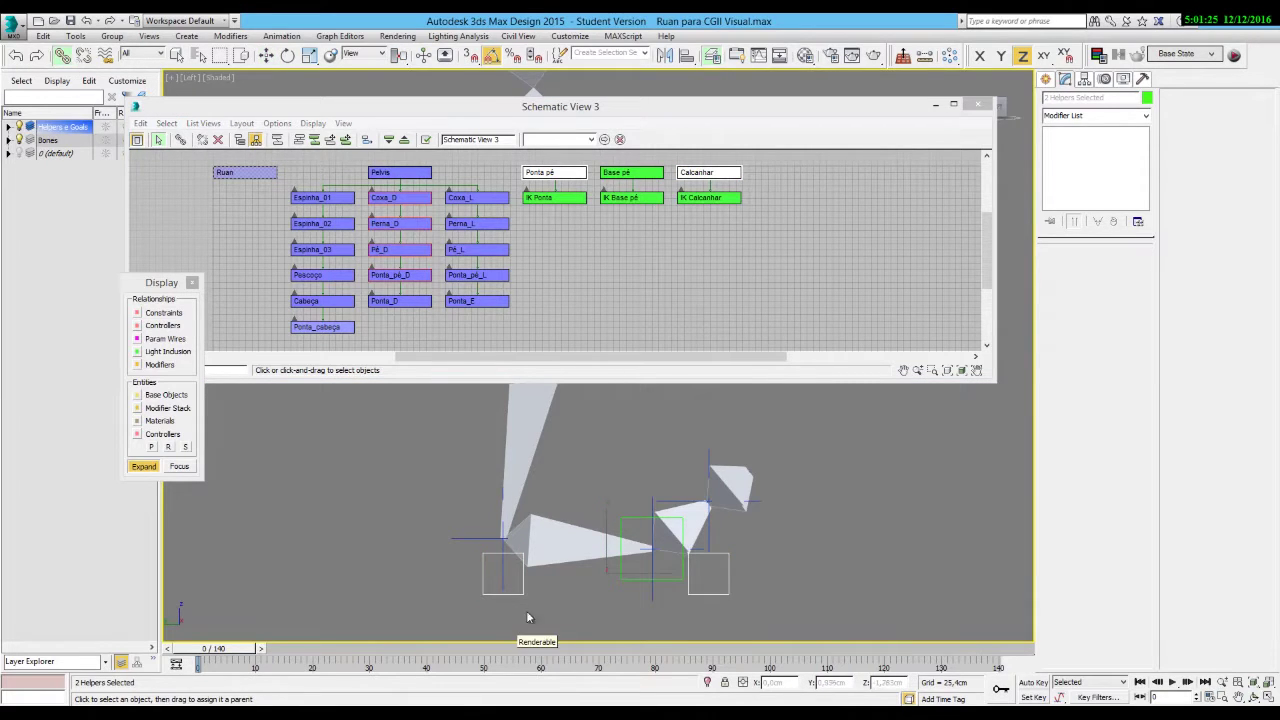
pyautogui.moveTo(508, 582); pyautogui.dragTo(621, 578)
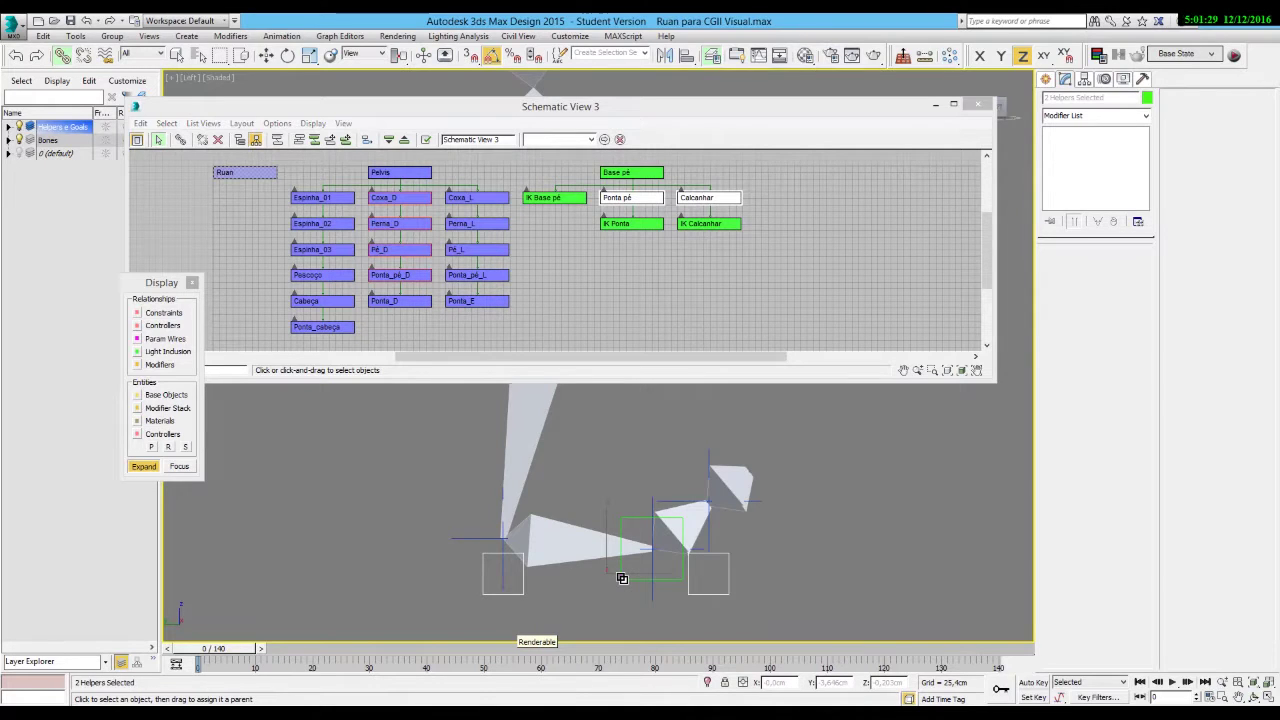
pyautogui.click(194, 284)
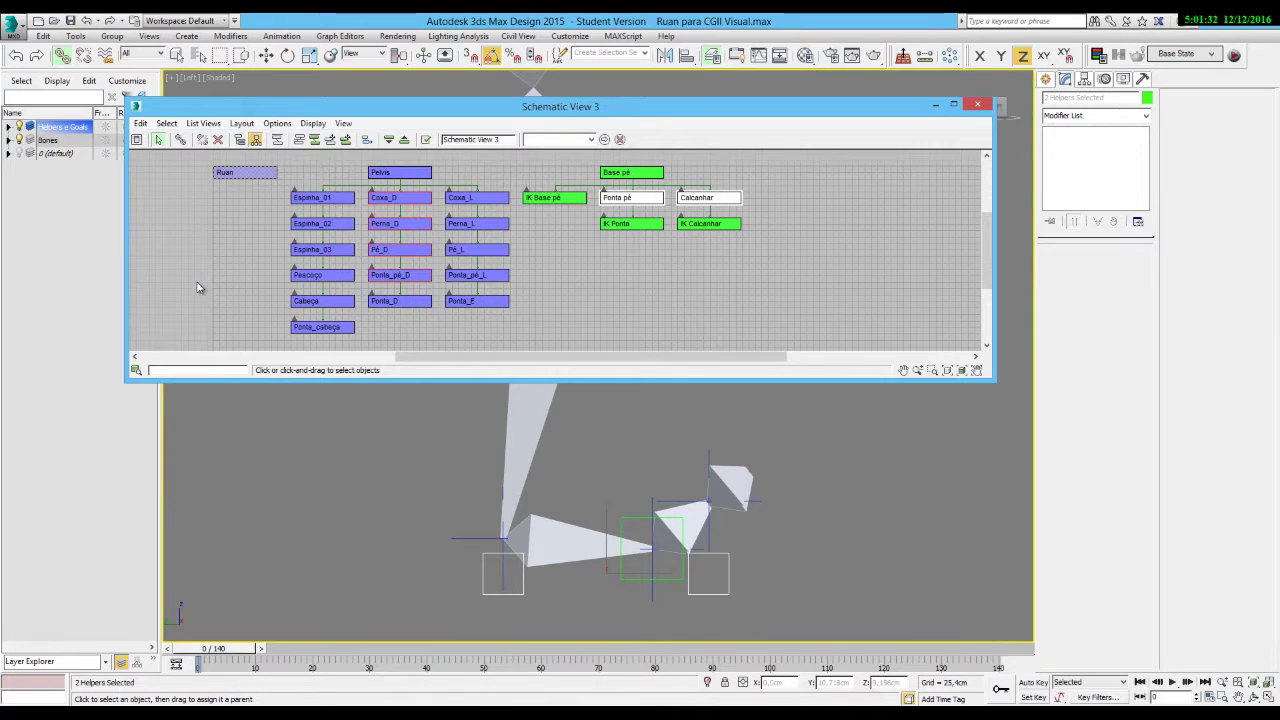
pyautogui.click(938, 105)
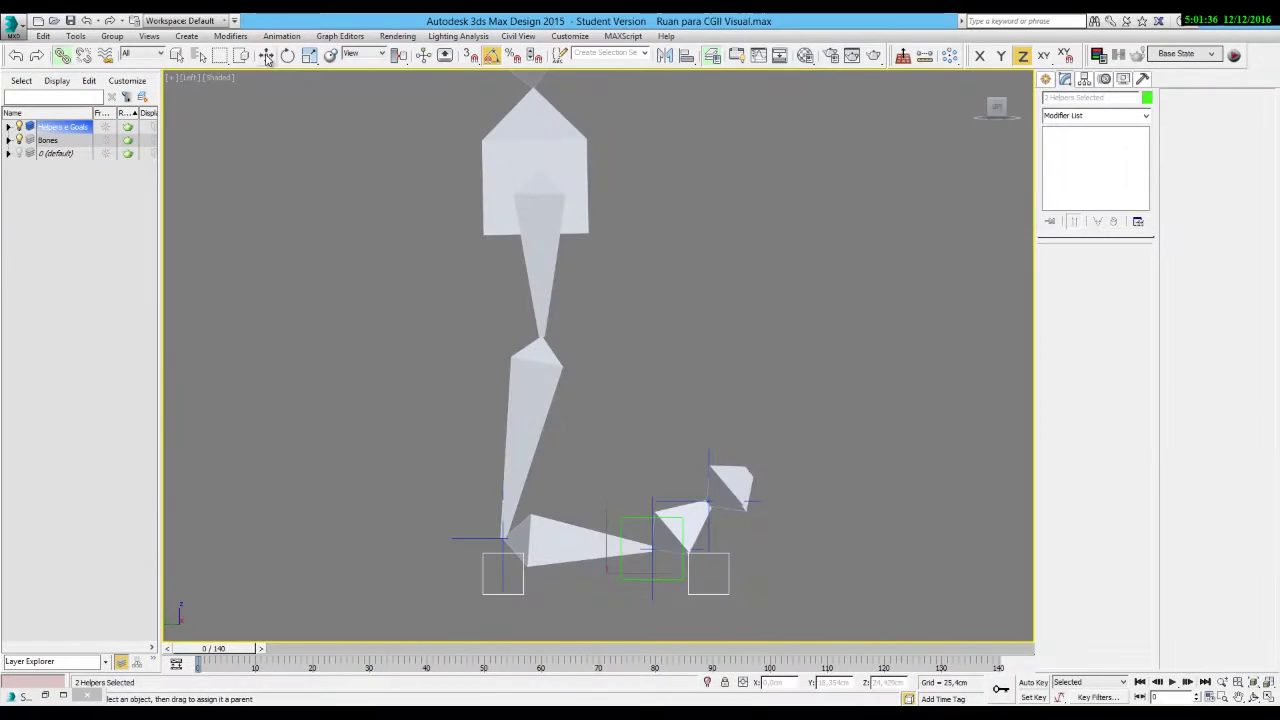
# Test the linked foot controls by moving the Base pé helper up and back in the Left view, and undo the move.
pyautogui.press('w')
pyautogui.click(632, 517)
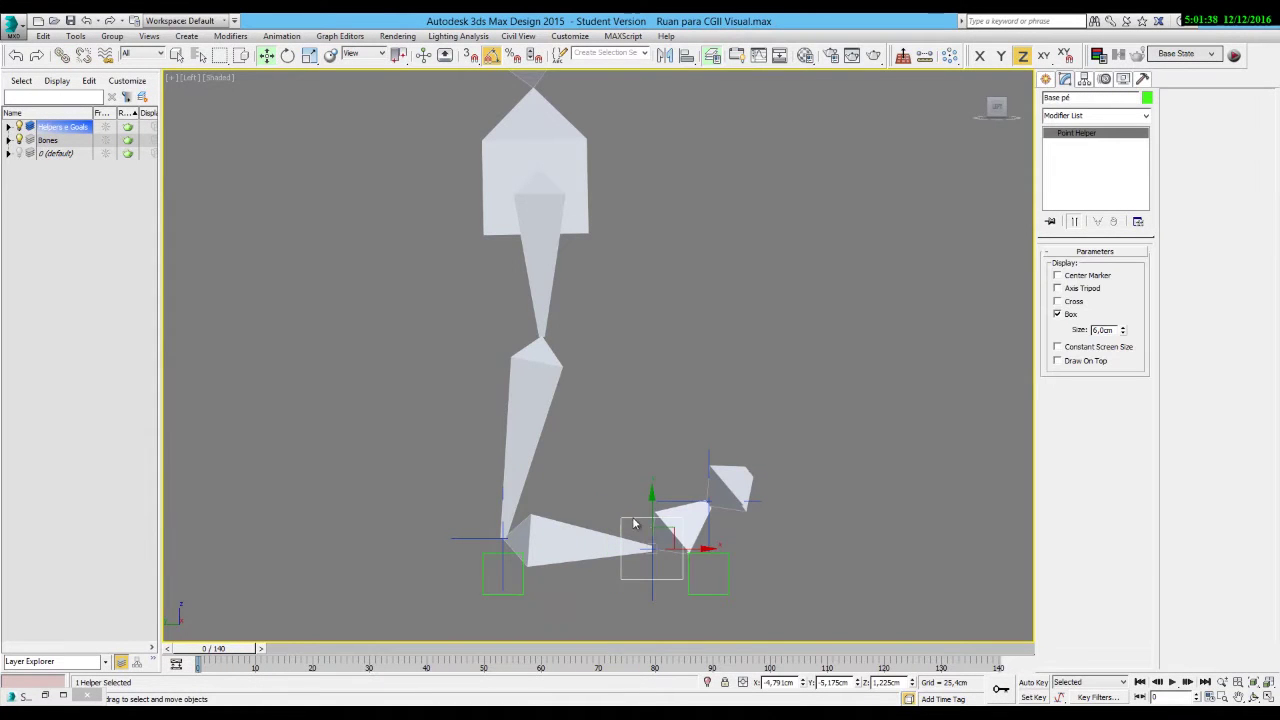
pyautogui.moveTo(670, 528); pyautogui.dragTo(589, 372)
pyautogui.hotkey('ctrl', 'z')
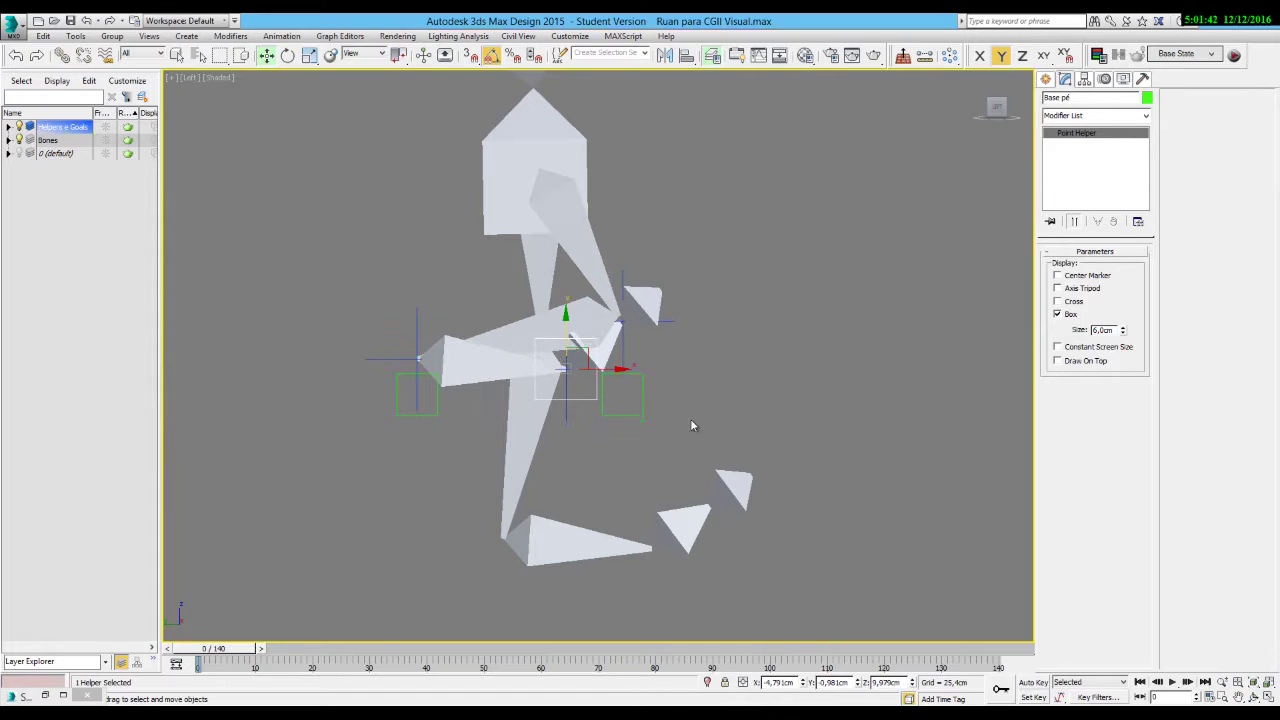
pyautogui.click(723, 368)
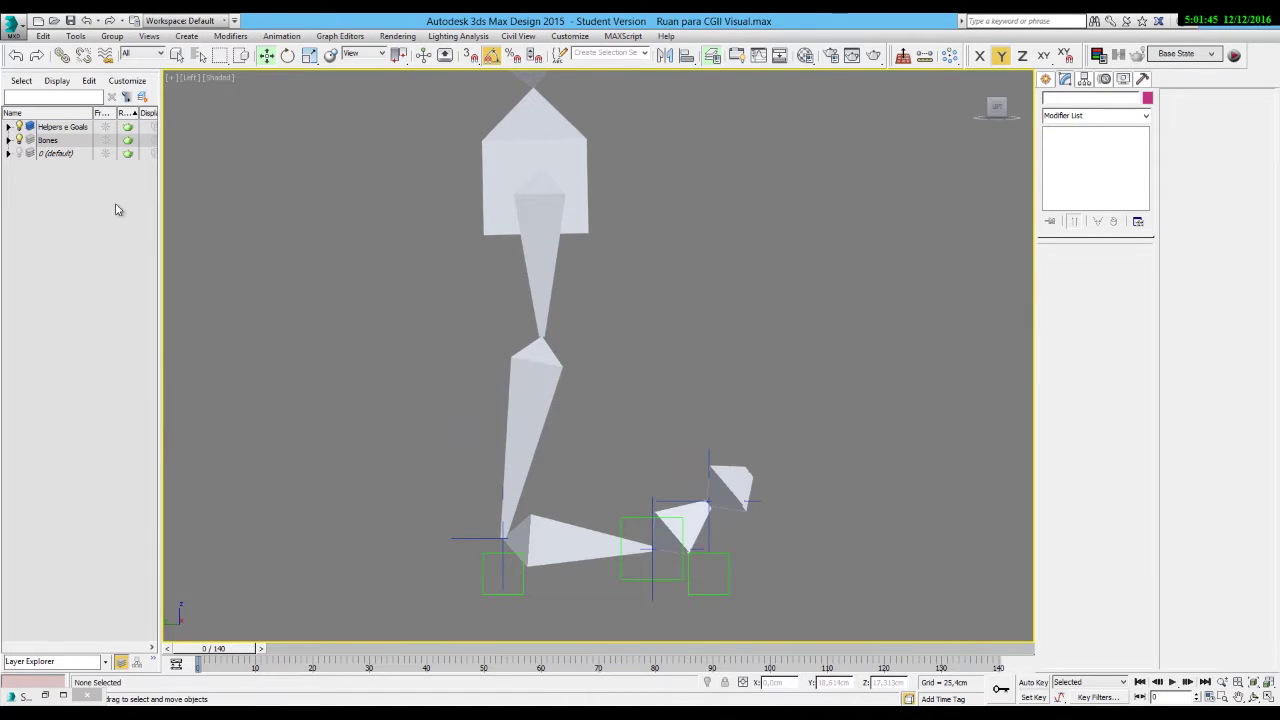
# Show the 0 (default) layer with the character mesh and hide the Bones layer.
pyautogui.click(20, 154)
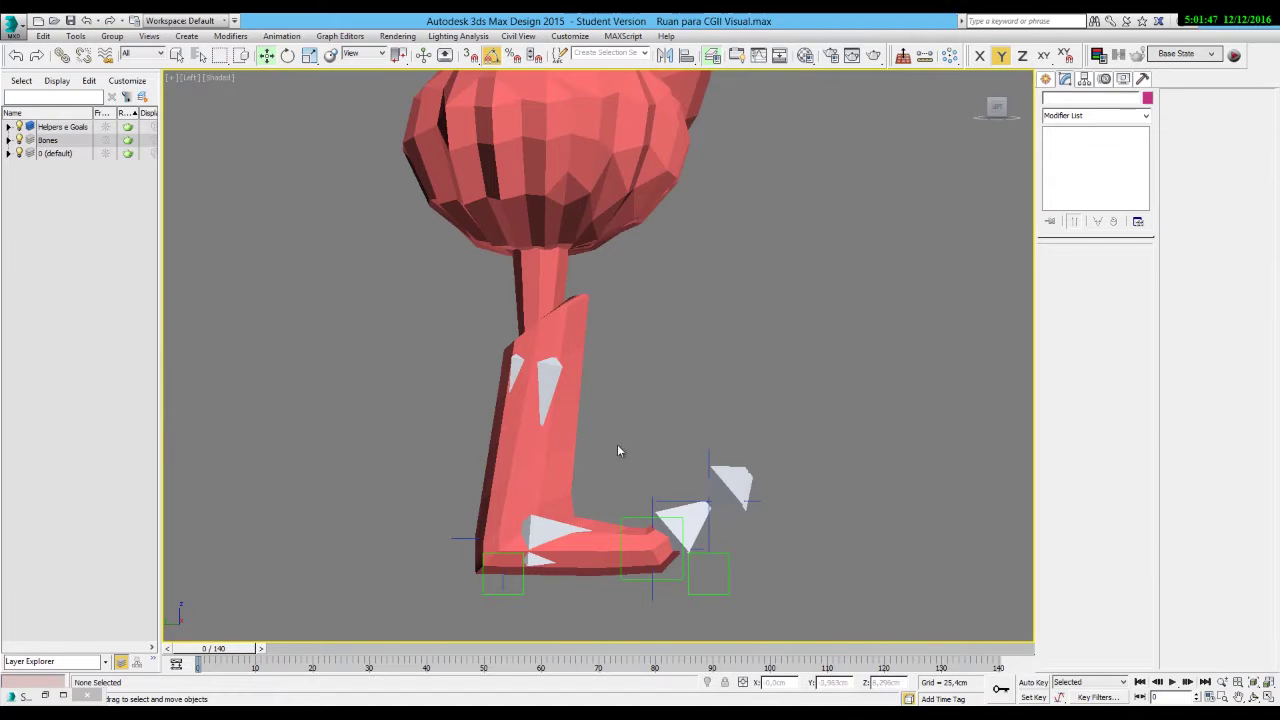
pyautogui.click(19, 140)
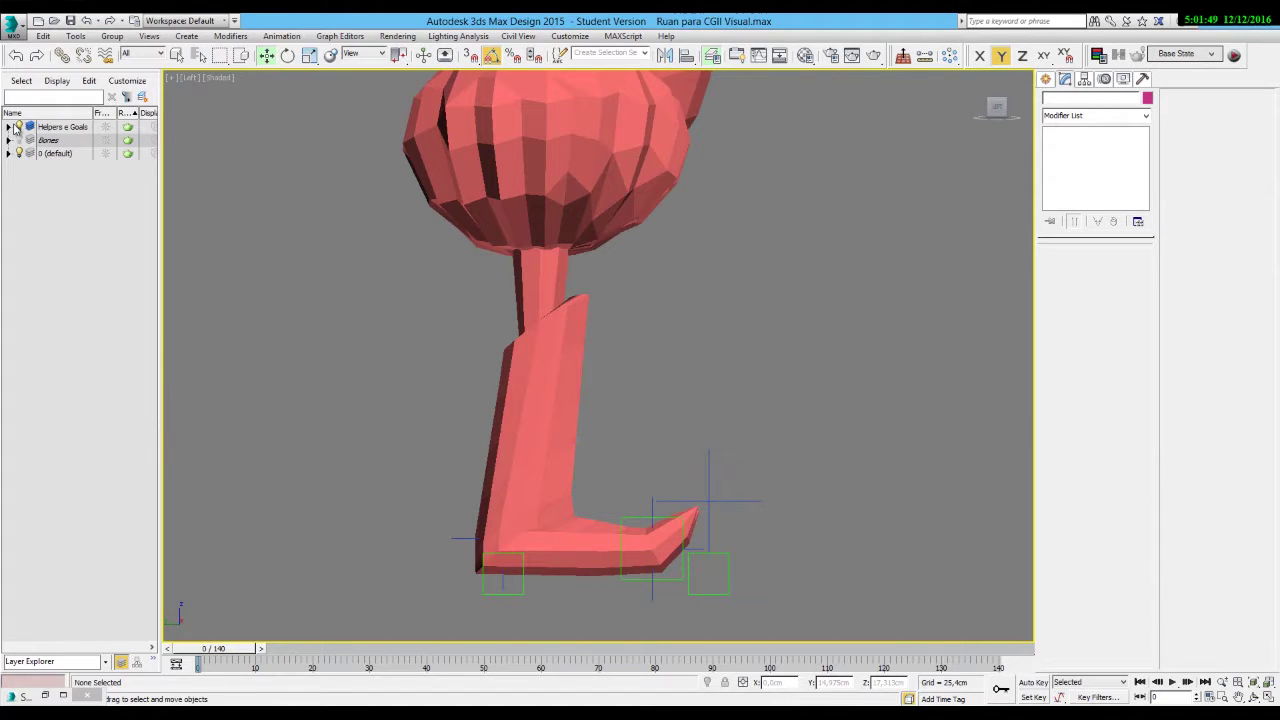
pyautogui.keyDown('alt'); pyautogui.moveTo(668, 451); pyautogui.dragTo(717, 360, button='middle'); pyautogui.keyUp('alt')
# Move the Base pé helper upward and forward to lift the character's foot and bend the leg.
pyautogui.click(679, 480)
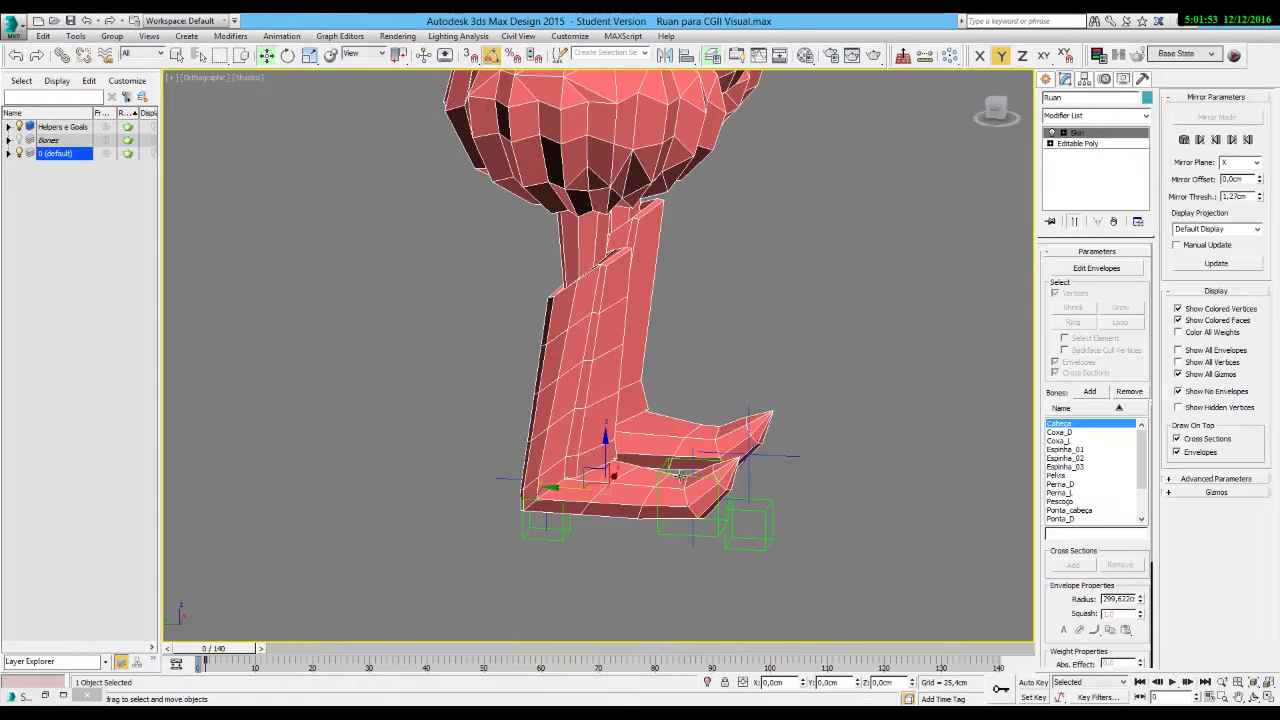
pyautogui.click(679, 480)
pyautogui.moveTo(693, 455); pyautogui.dragTo(720, 402)
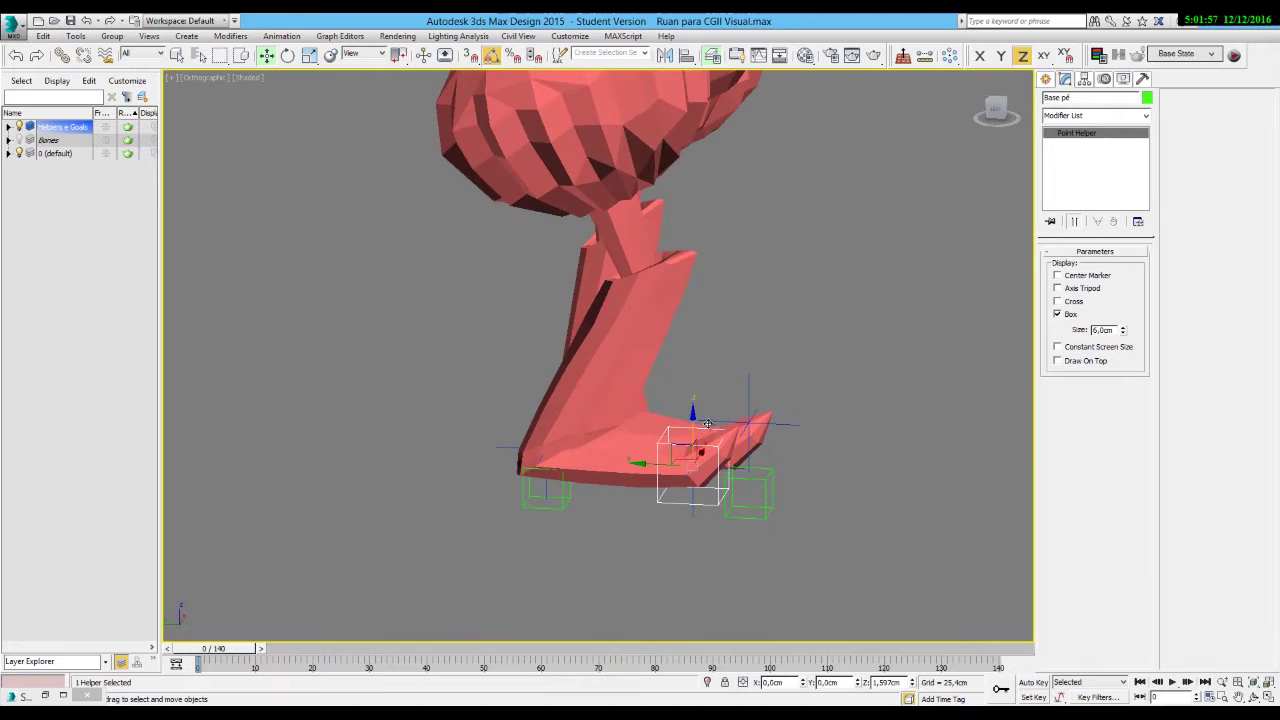
pyautogui.keyDown('alt'); pyautogui.moveTo(752, 331); pyautogui.dragTo(724, 457, button='middle'); pyautogui.keyUp('alt')
pyautogui.scroll(-3, 748, 345)
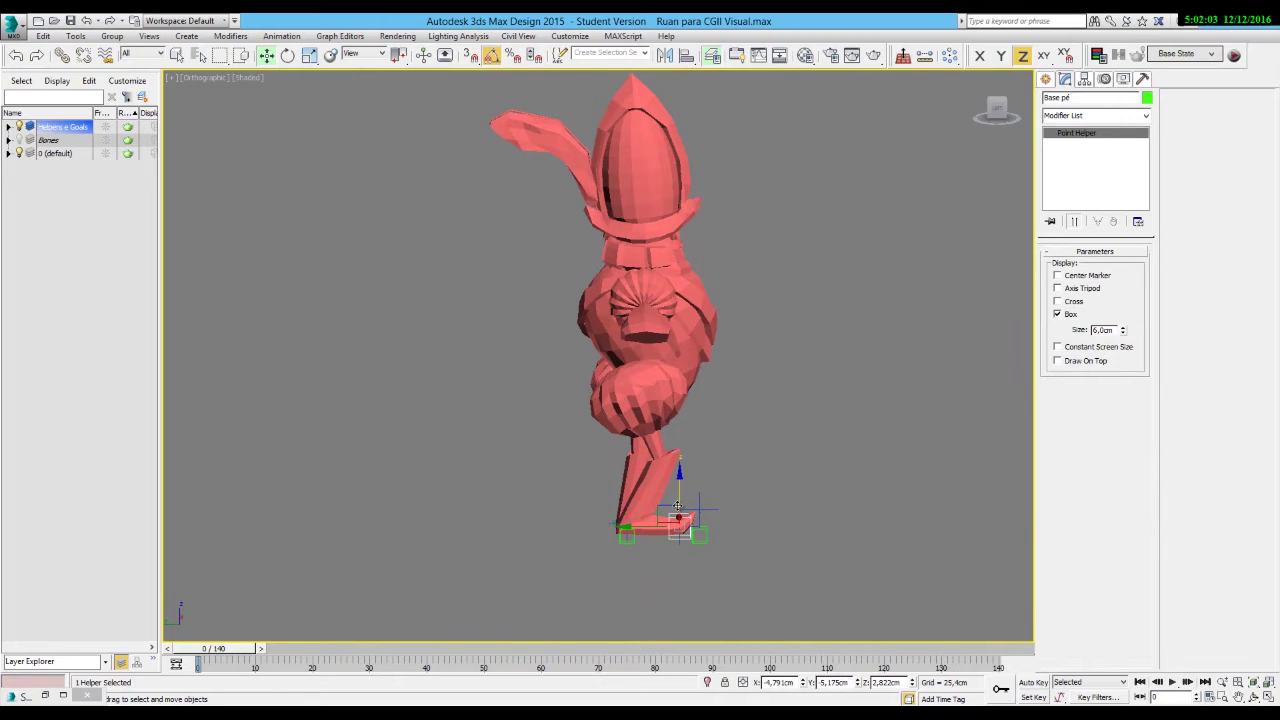
pyautogui.moveTo(679, 500); pyautogui.dragTo(708, 515)
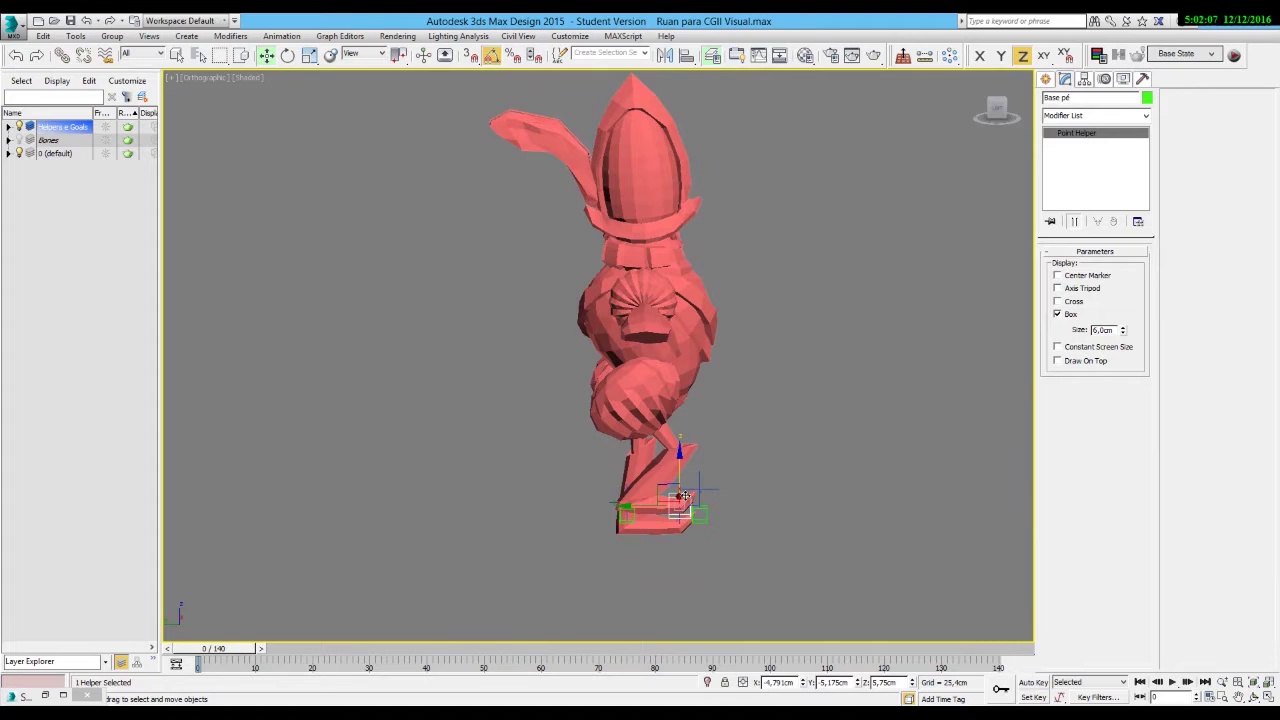
pyautogui.moveTo(679, 500); pyautogui.dragTo(706, 476)
# Raise the Calcanhar helper and lower the Base pé helper to pose the foot with its heel lifted.
pyautogui.click(707, 514)
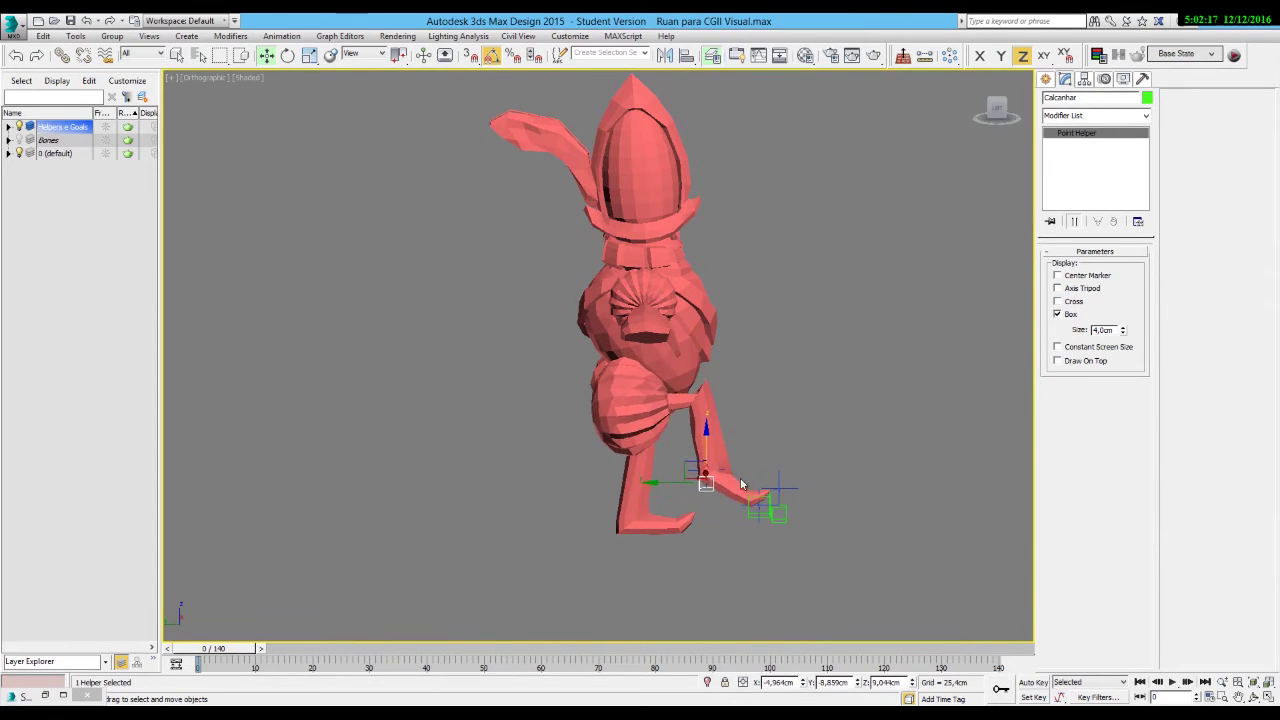
pyautogui.click(760, 503)
pyautogui.moveTo(760, 504)
pyautogui.mouseDown()
pyautogui.moveTo(740, 492)
pyautogui.moveTo(728, 508)
pyautogui.moveTo(742, 514)
pyautogui.mouseUp()
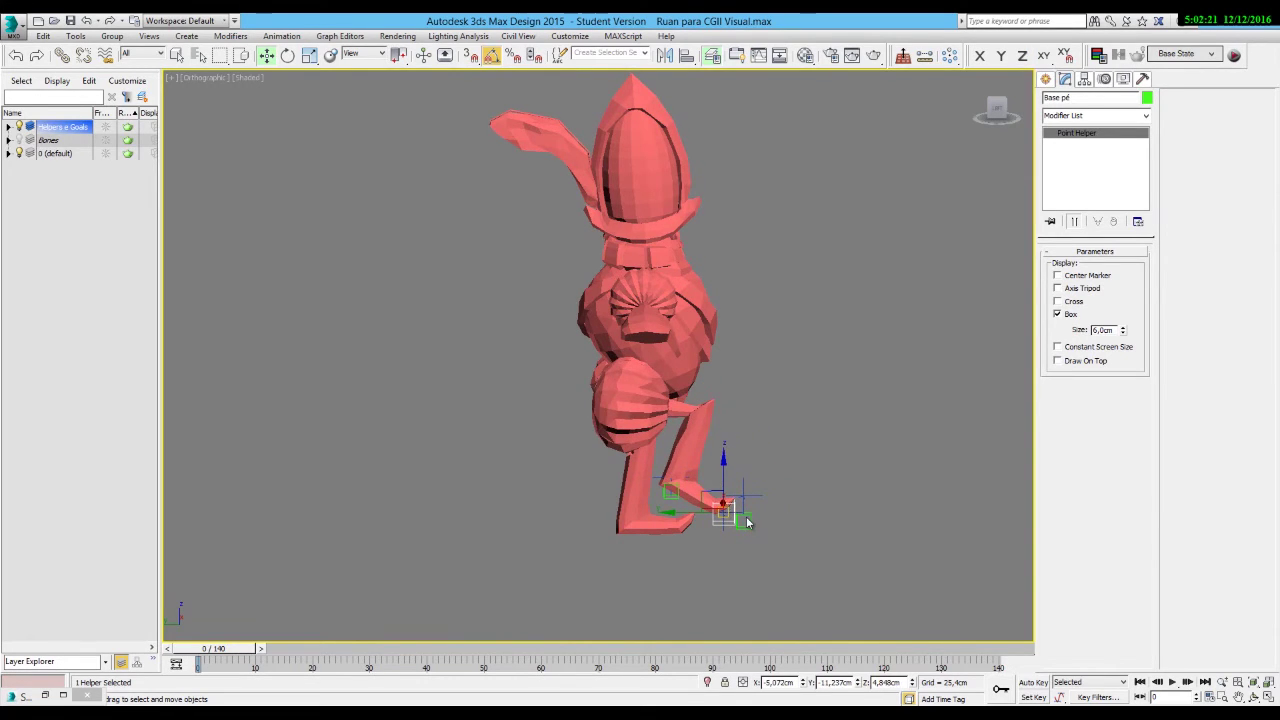
# Test the toe control by moving the Ponta pé helper along Z, and restore its position.
pyautogui.click(747, 521)
pyautogui.click(745, 510)
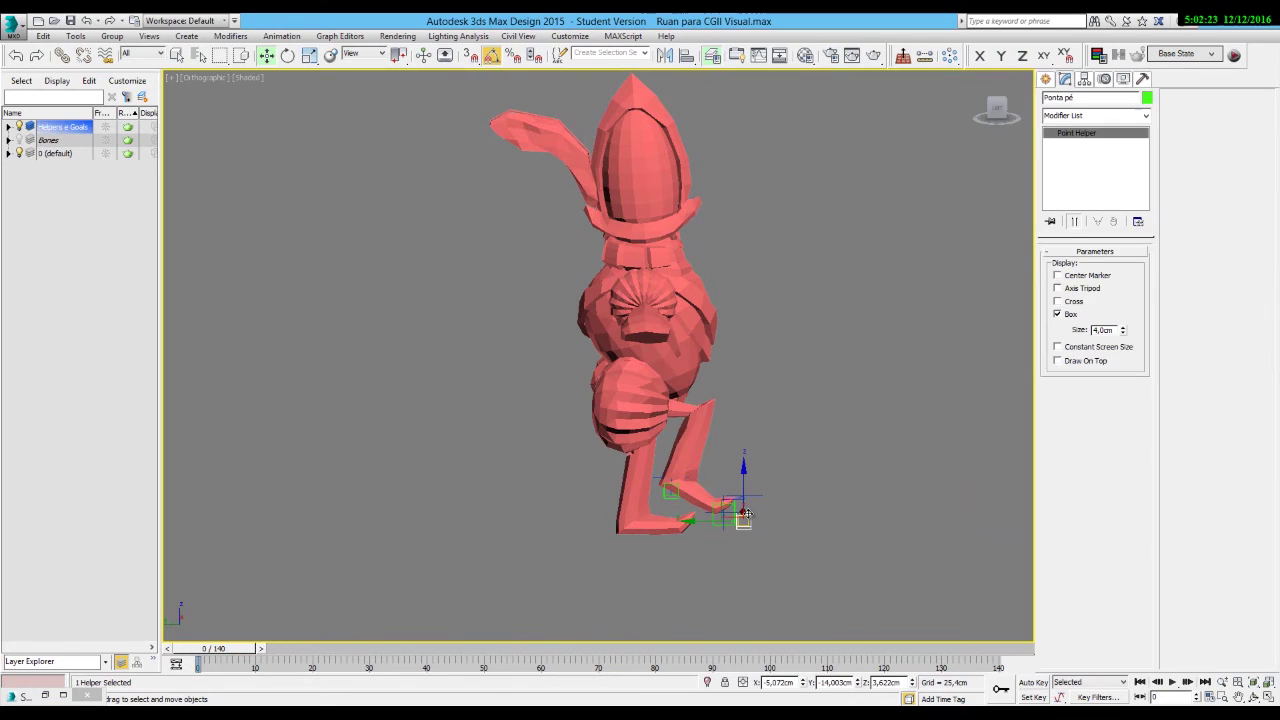
pyautogui.moveTo(743, 466); pyautogui.dragTo(779, 500)
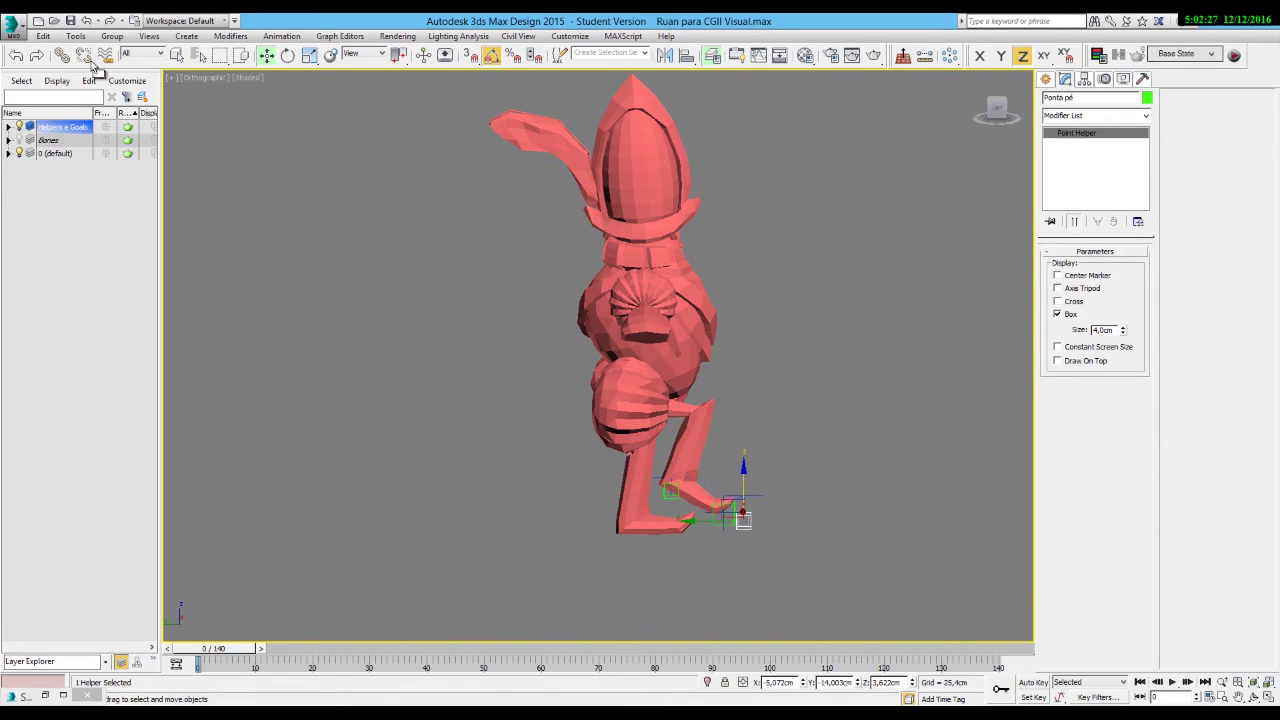